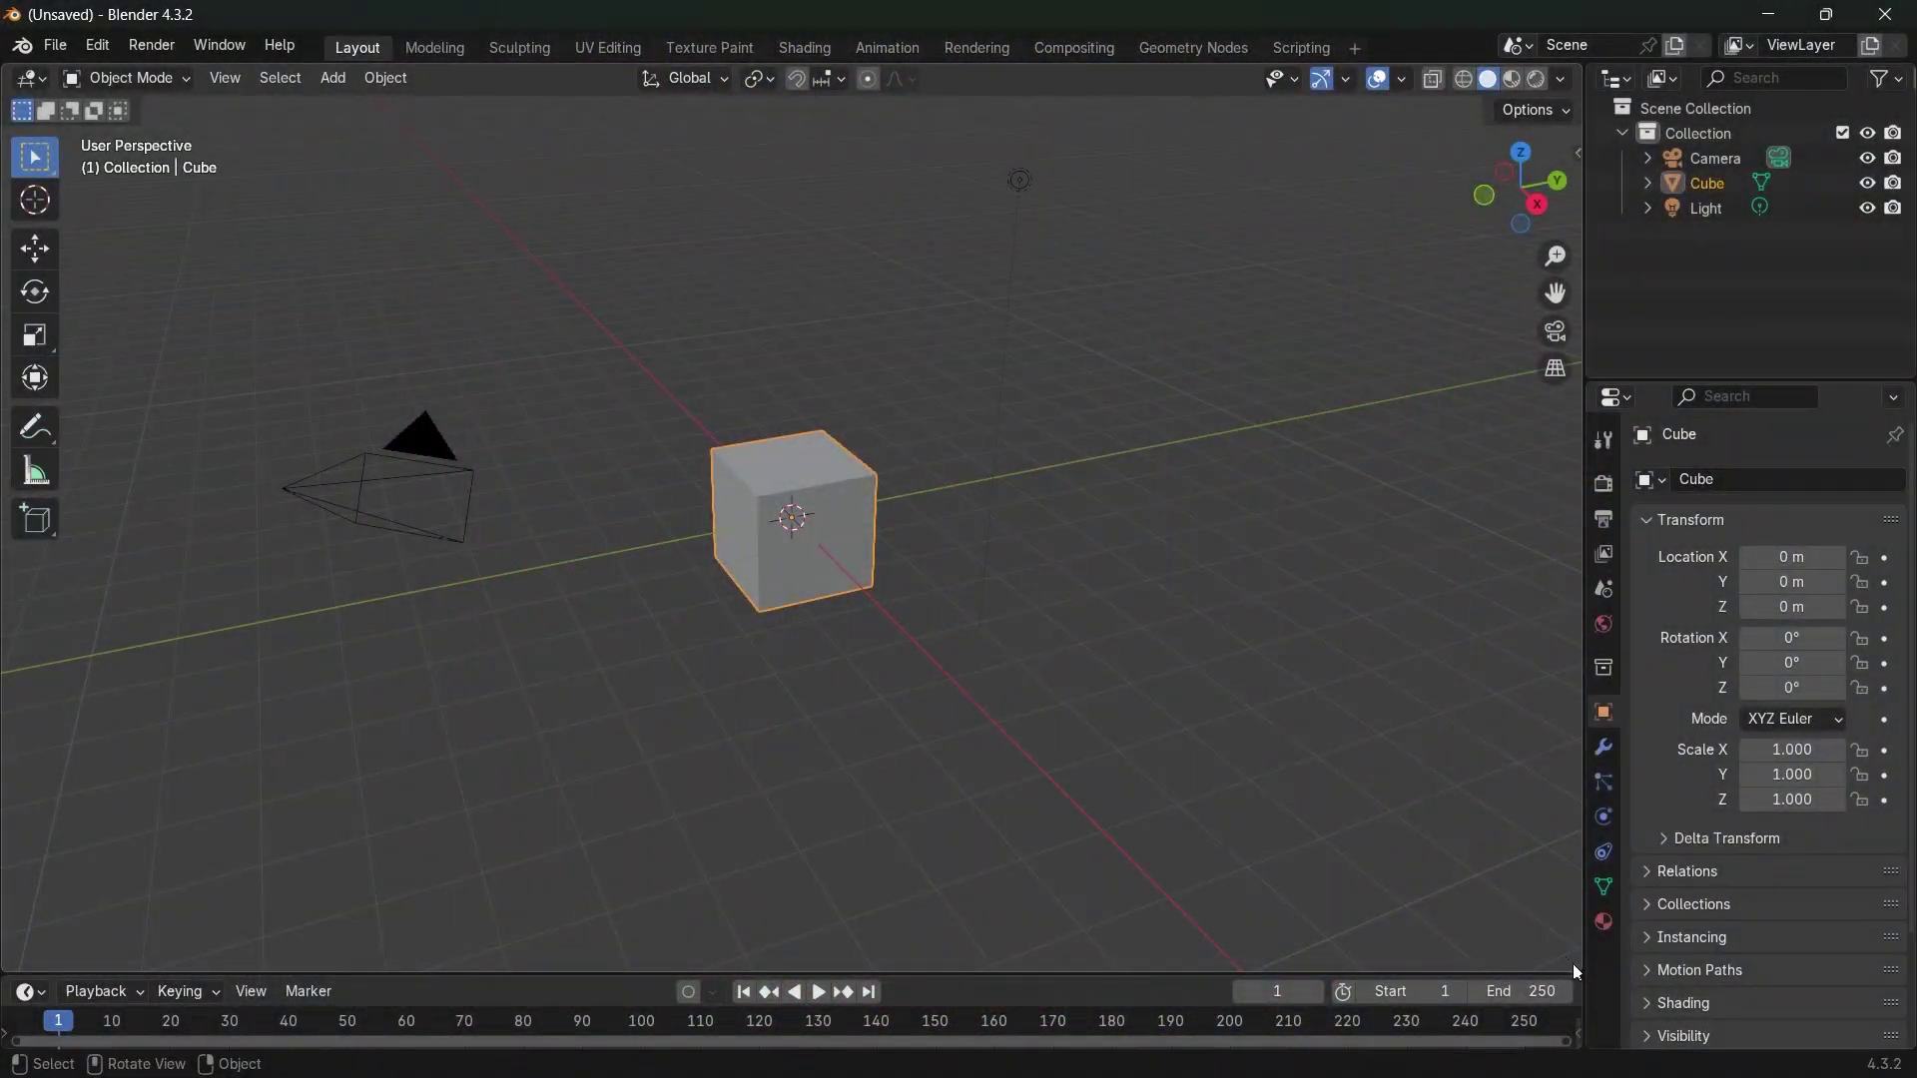
# Split the 3D viewport horizontally, turn the lower area into a Geometry Node Editor and create a new node tree for the cube
pyautogui.moveTo(1576, 971); pyautogui.dragTo(1465, 499)
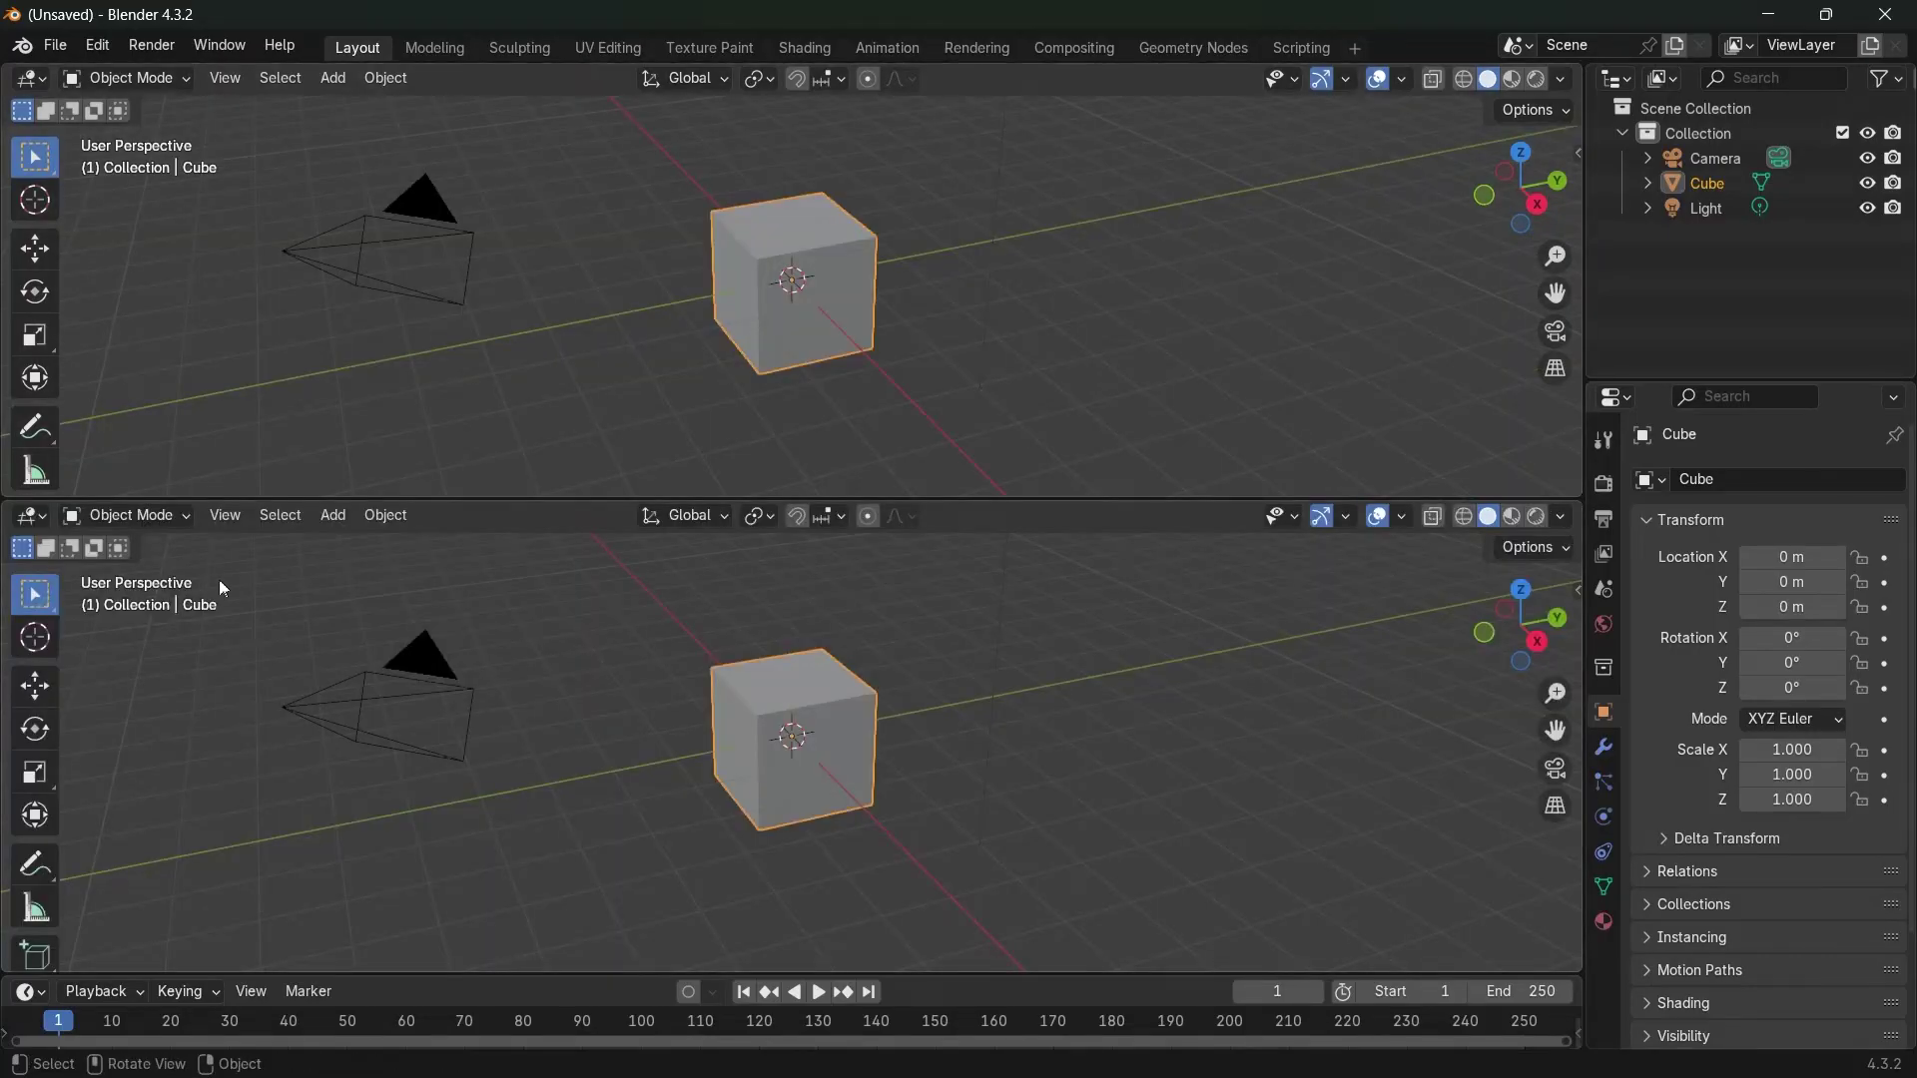
pyautogui.click(33, 517)
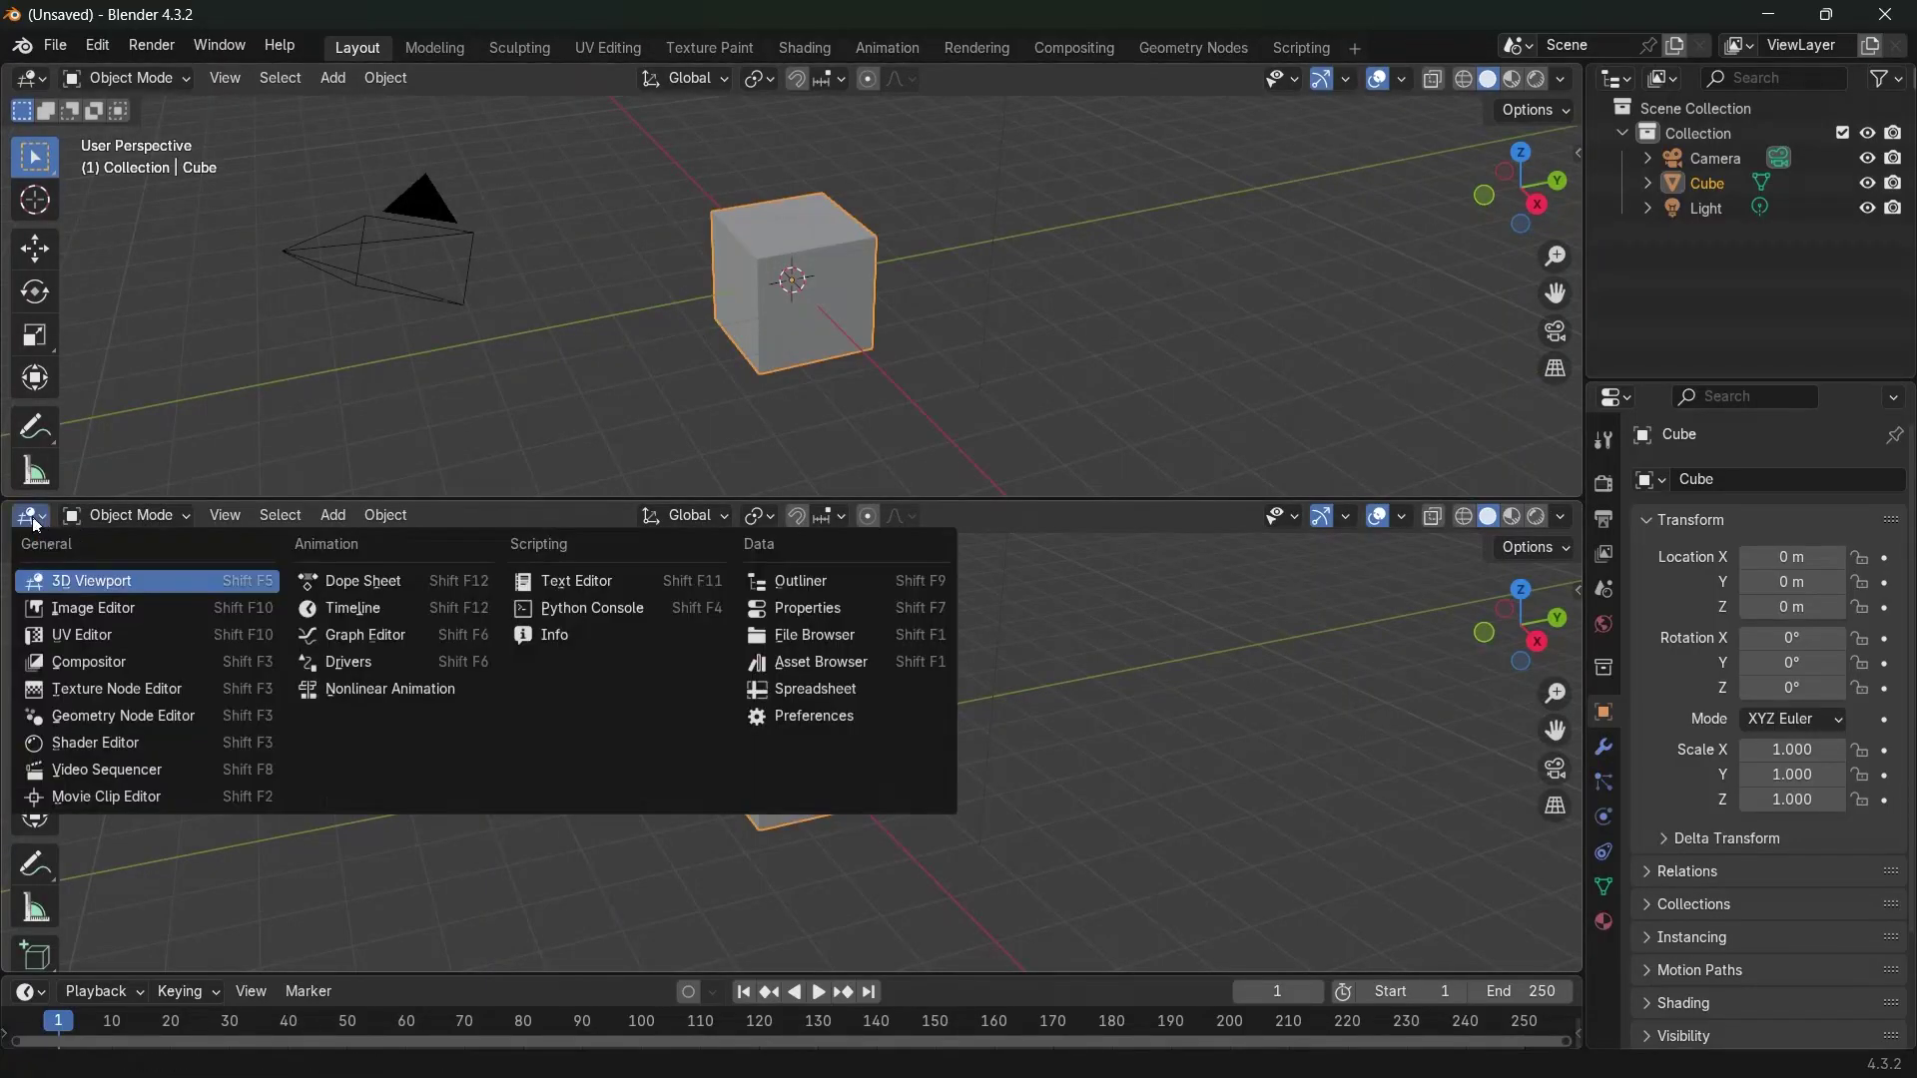
pyautogui.click(88, 718)
pyautogui.click(777, 519)
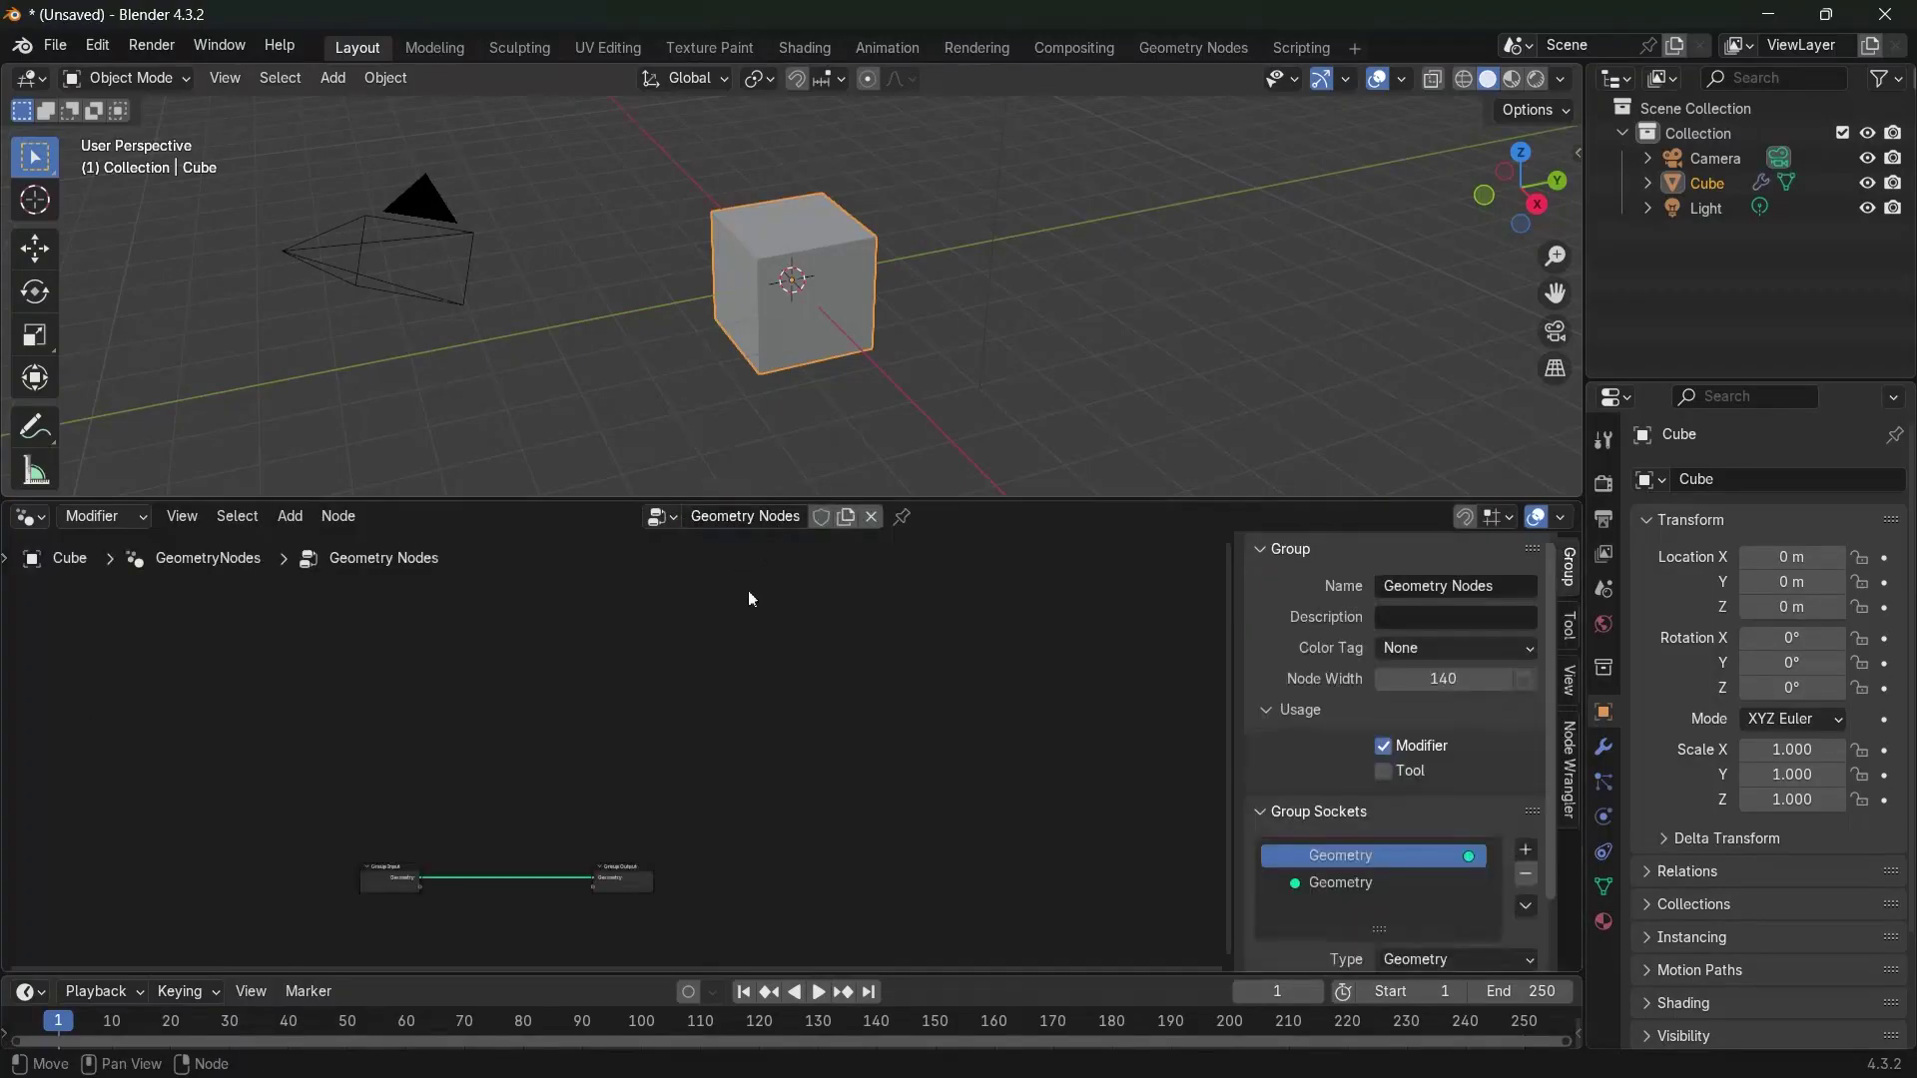
# Delete the Group Input node from the node tree
pyautogui.moveTo(542, 743); pyautogui.dragTo(749, 601, button='middle')
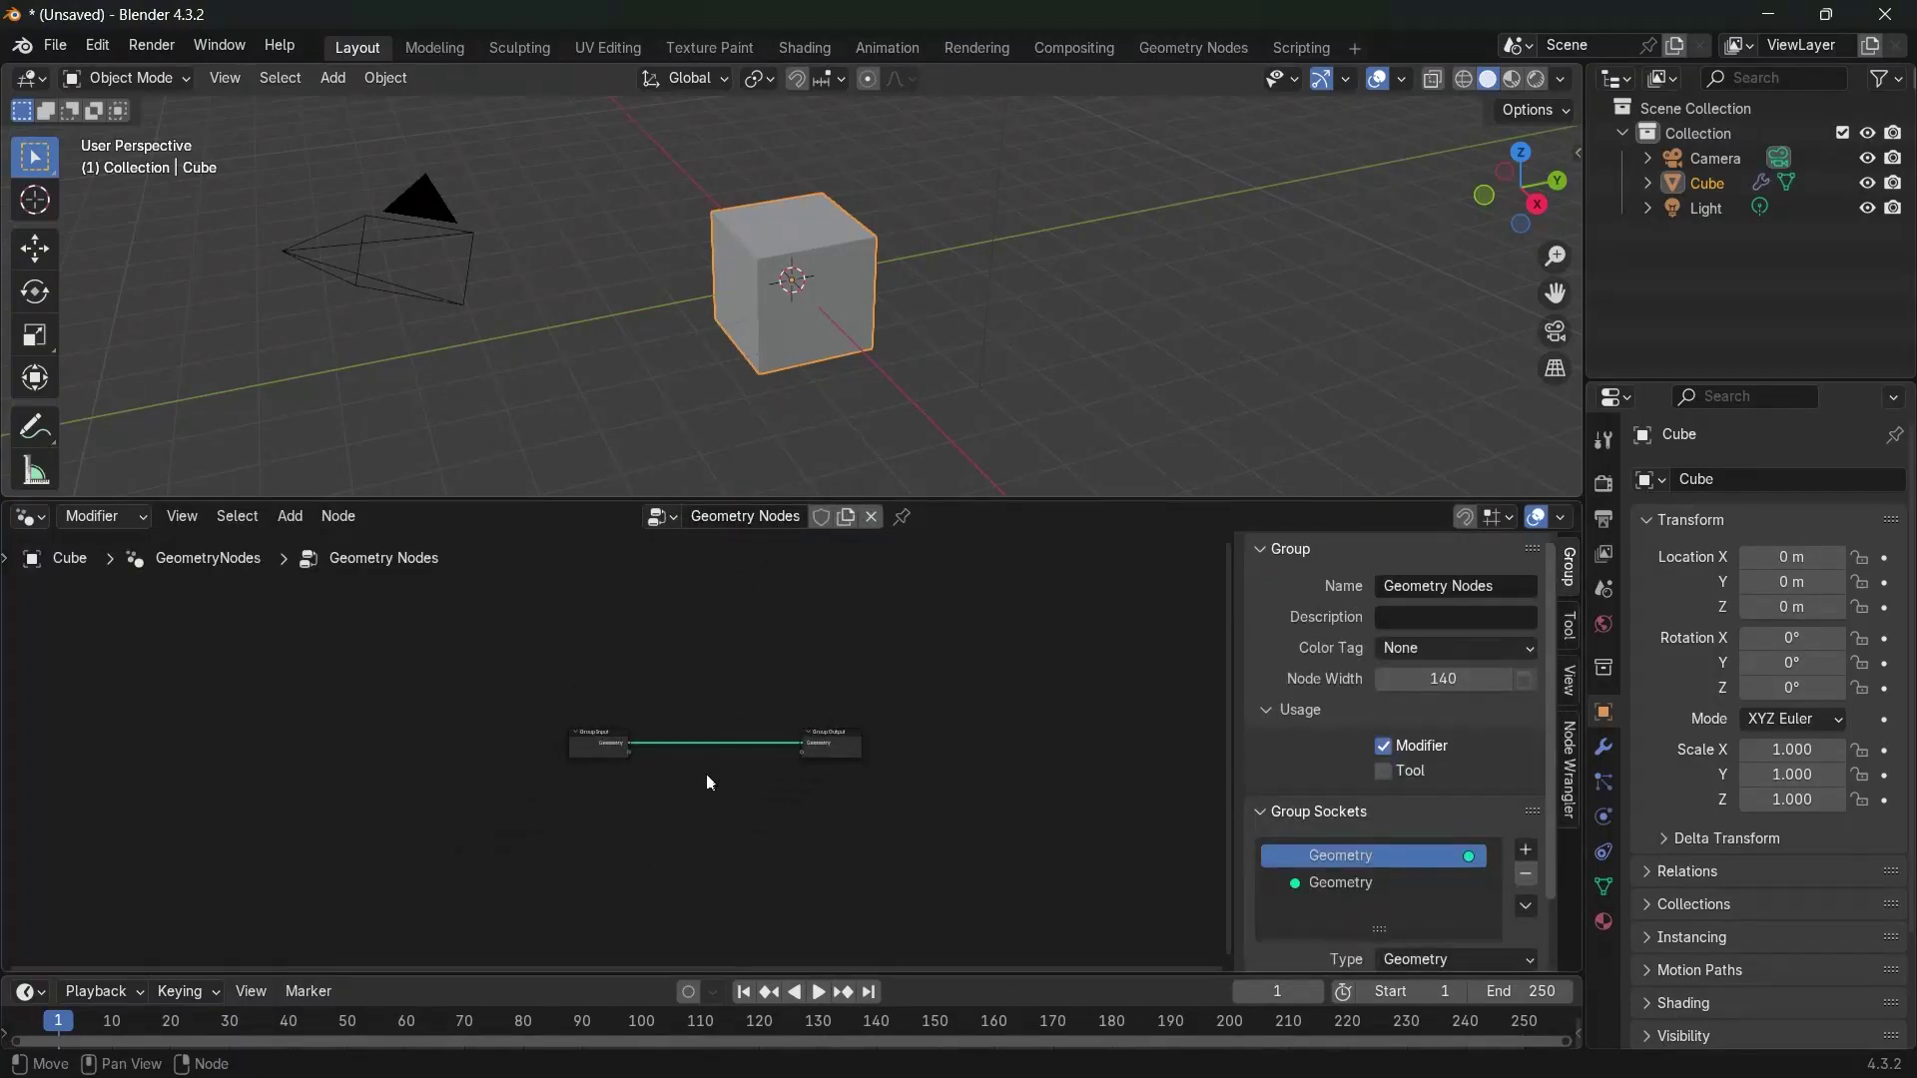
pyautogui.scroll(5, 685, 817)
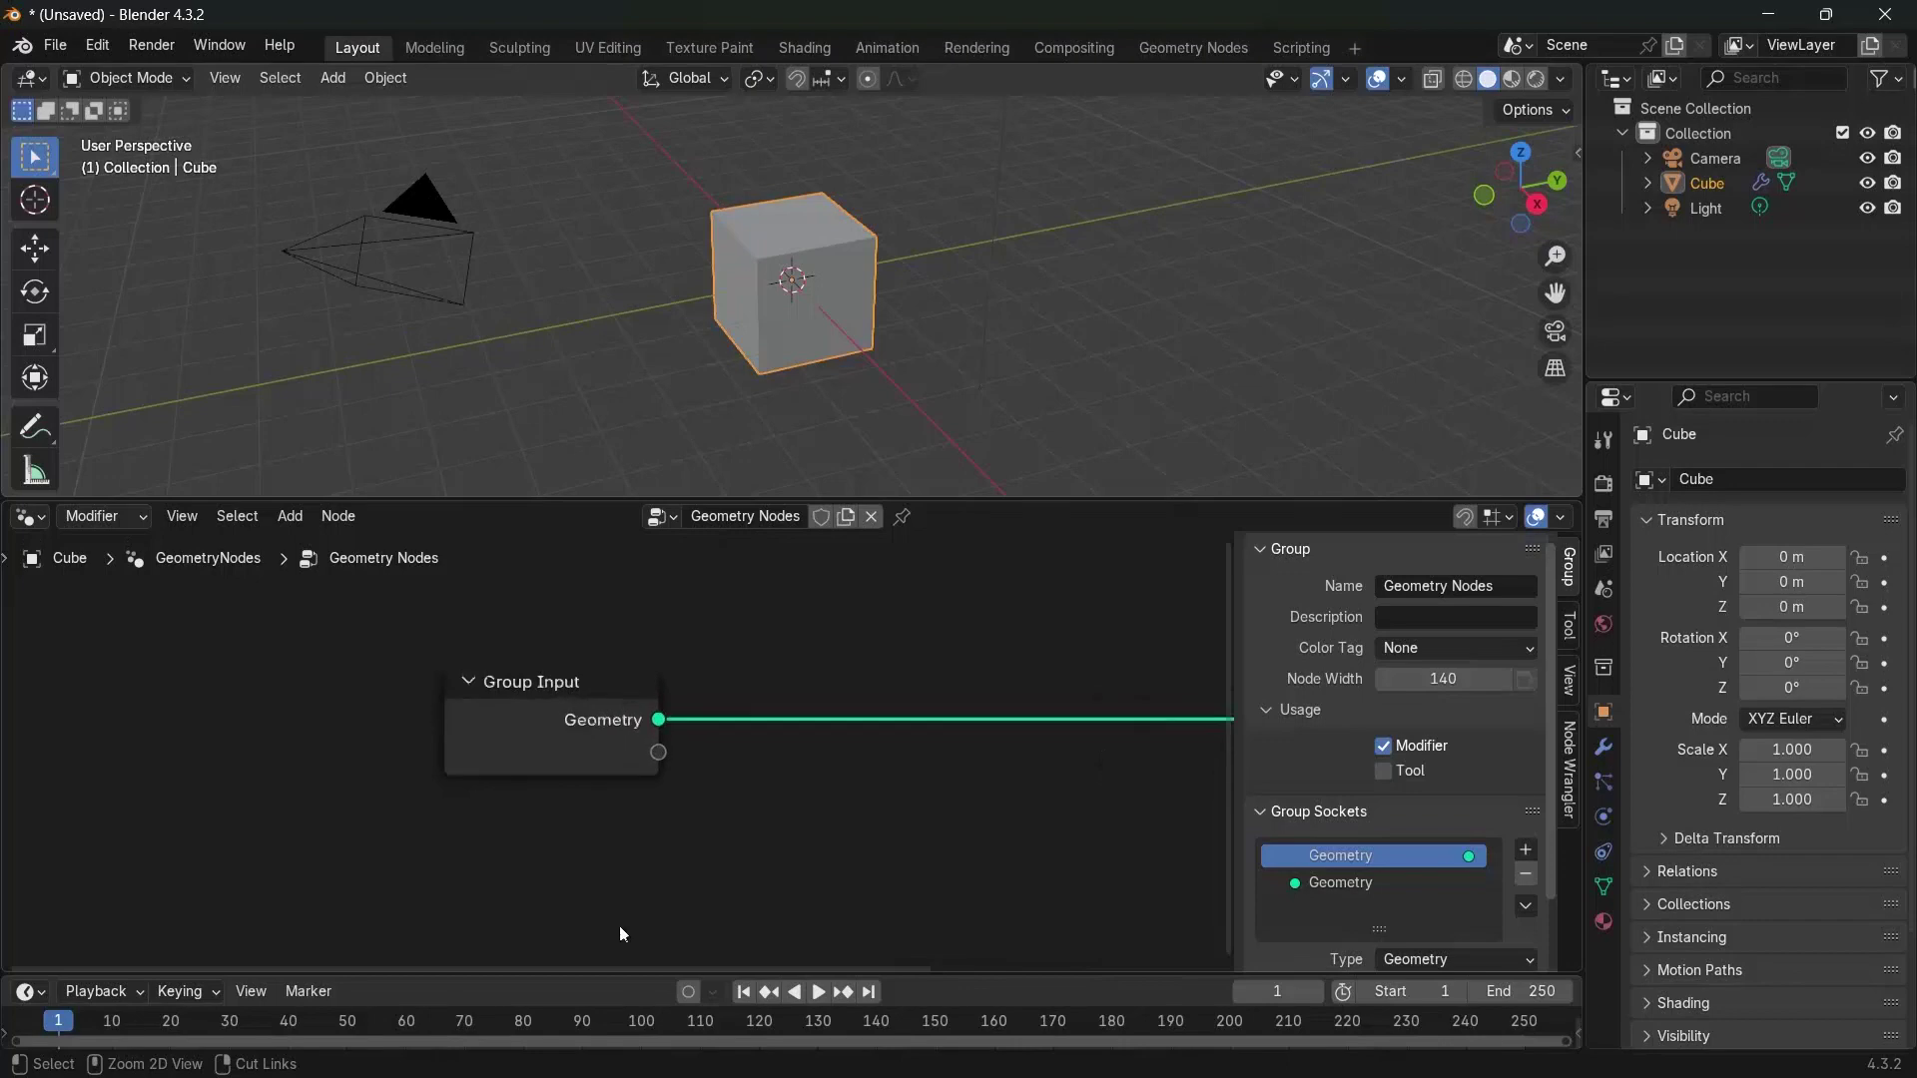
pyautogui.click(526, 750)
pyautogui.press('x')
pyautogui.scroll(-3, 661, 764)
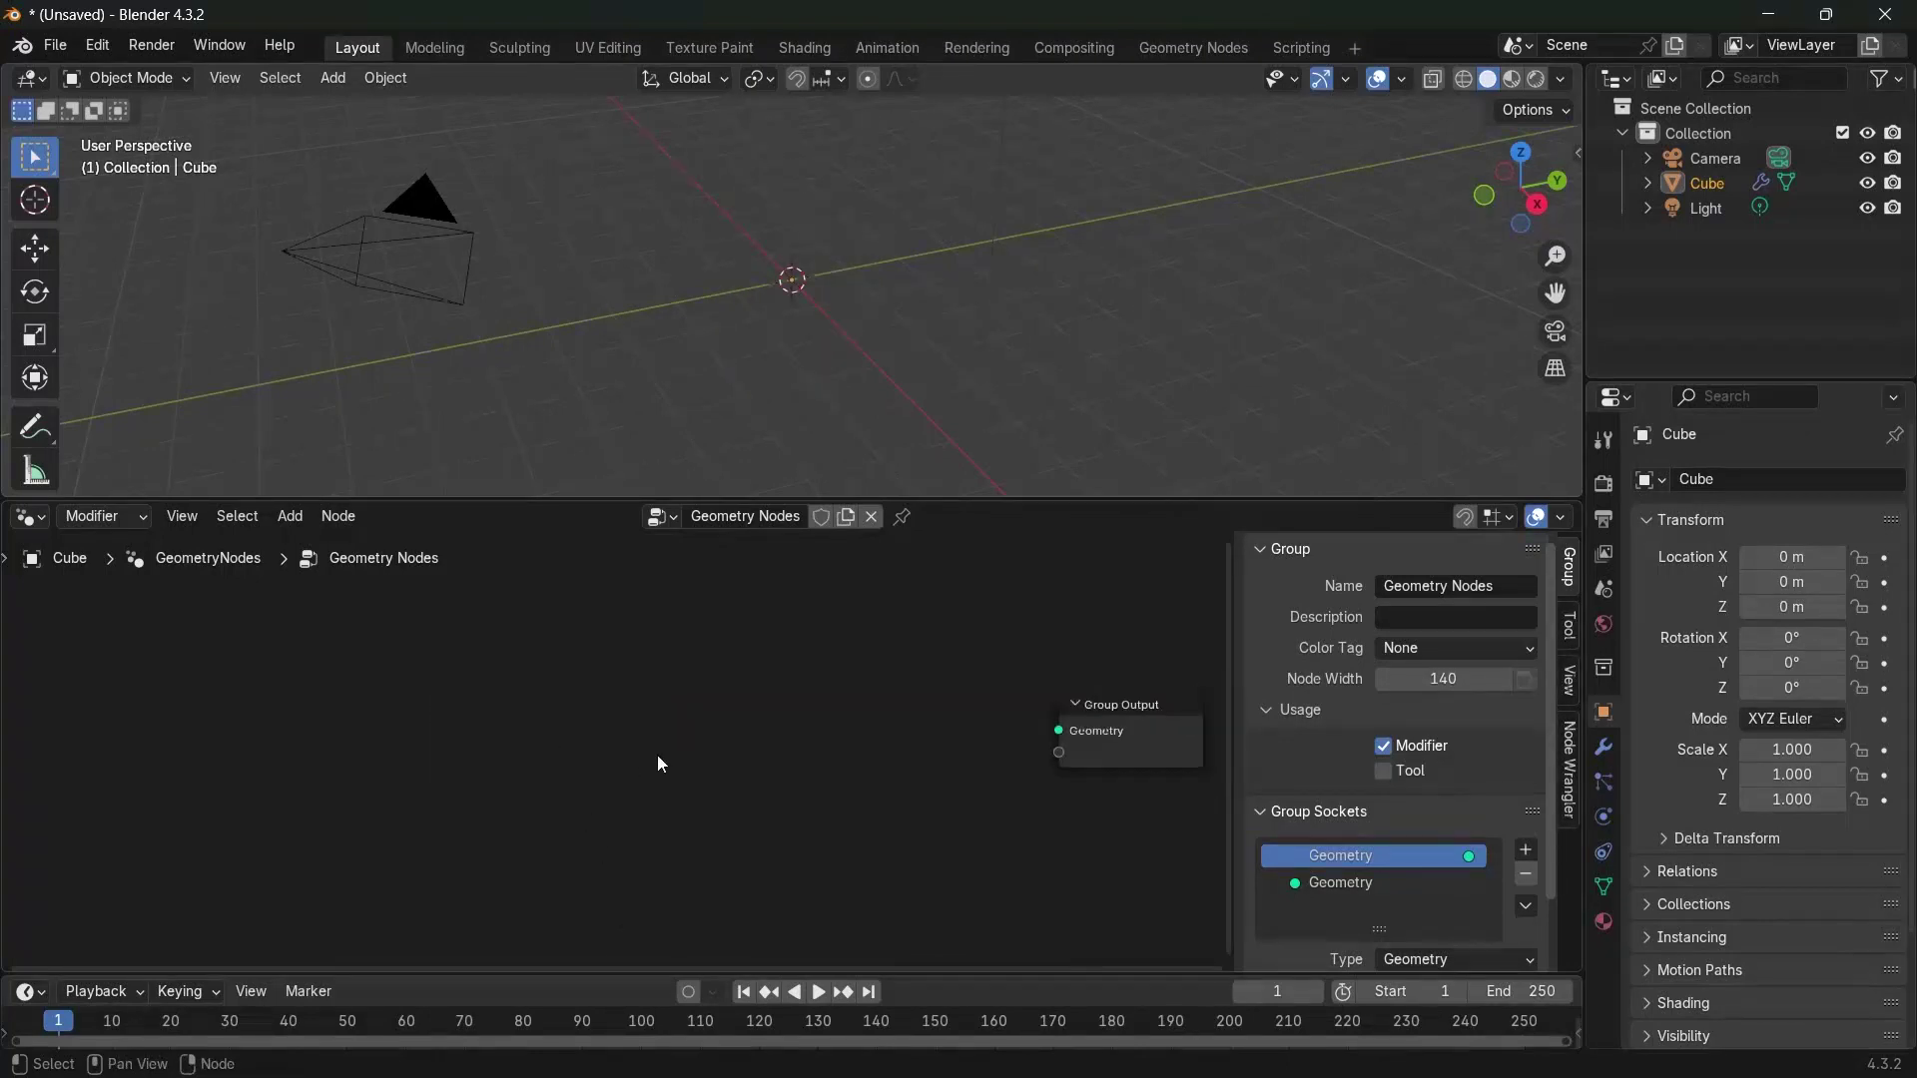
# Add an Ico Sphere node and connect its Mesh output to the Group Output's Geometry input
pyautogui.moveTo(704, 429); pyautogui.dragTo(877, 299, button='middle')
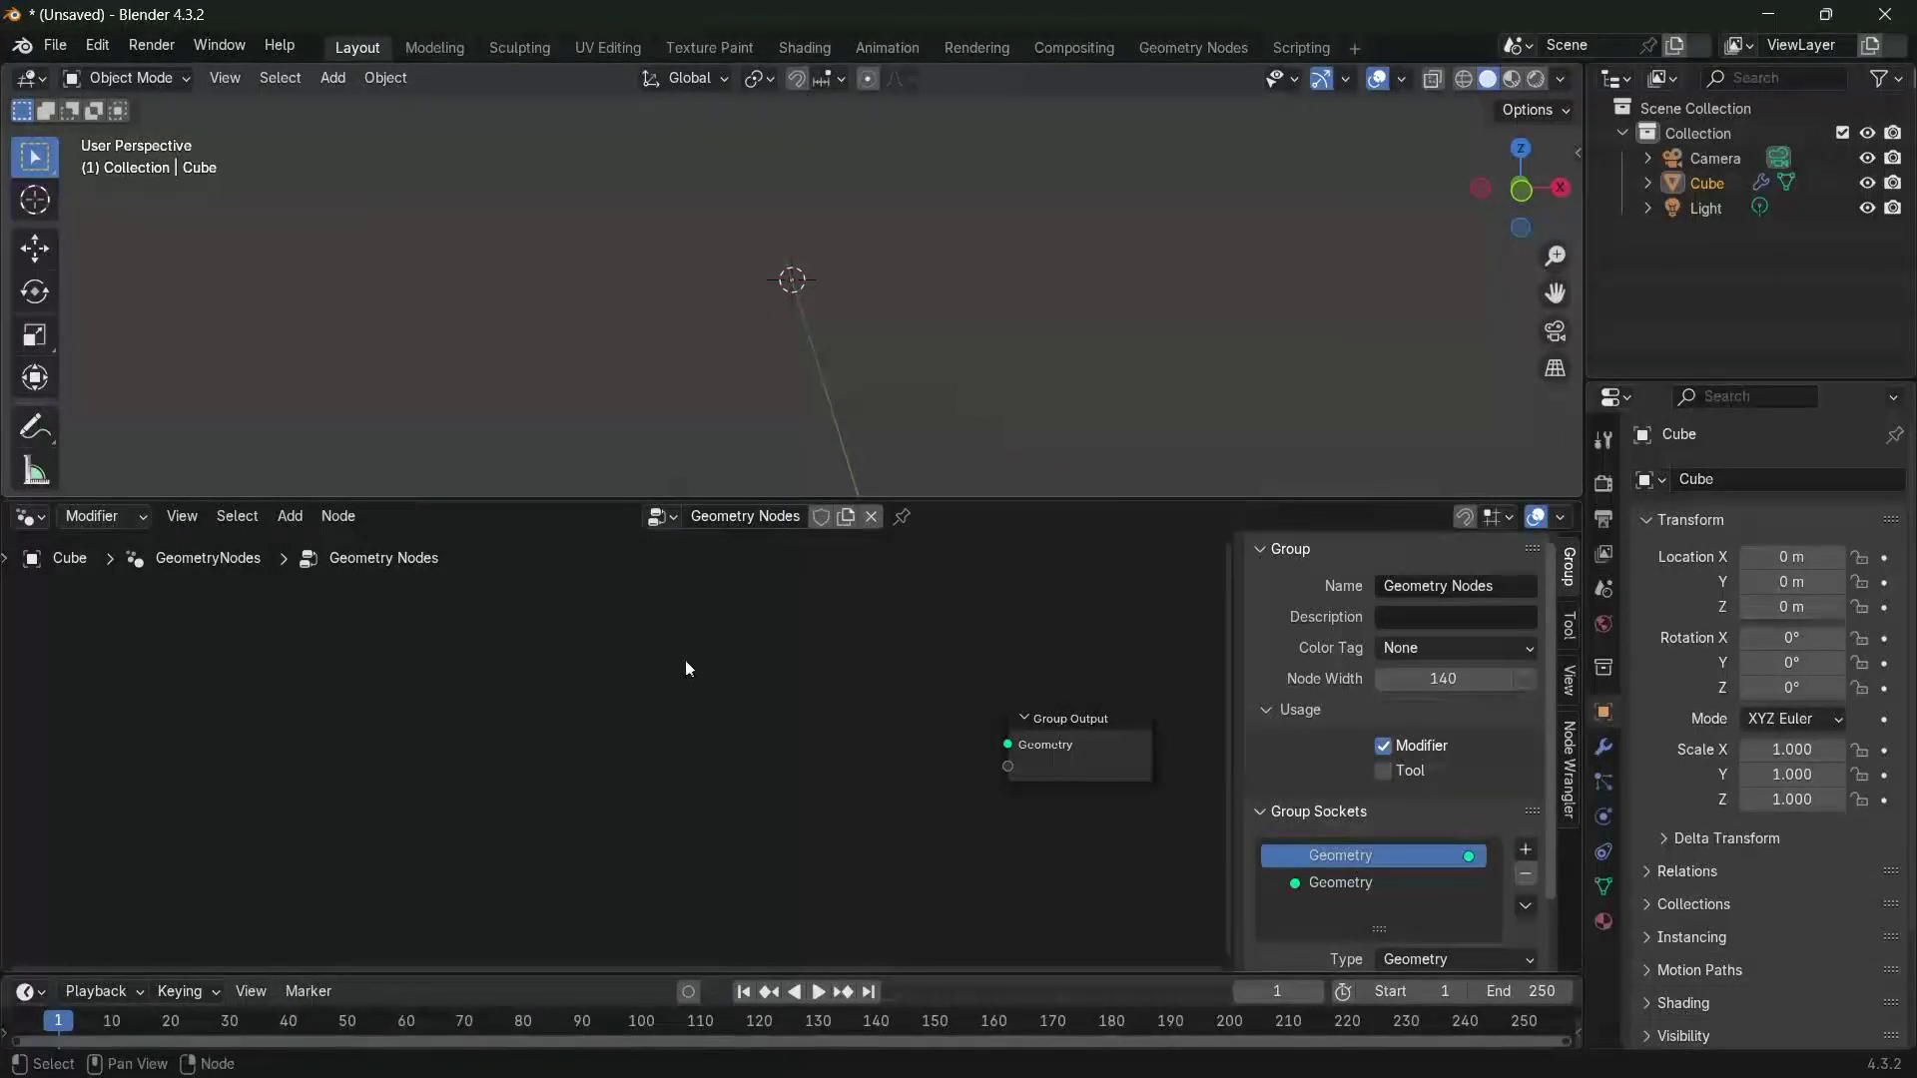
pyautogui.moveTo(566, 713); pyautogui.dragTo(669, 665, button='middle')
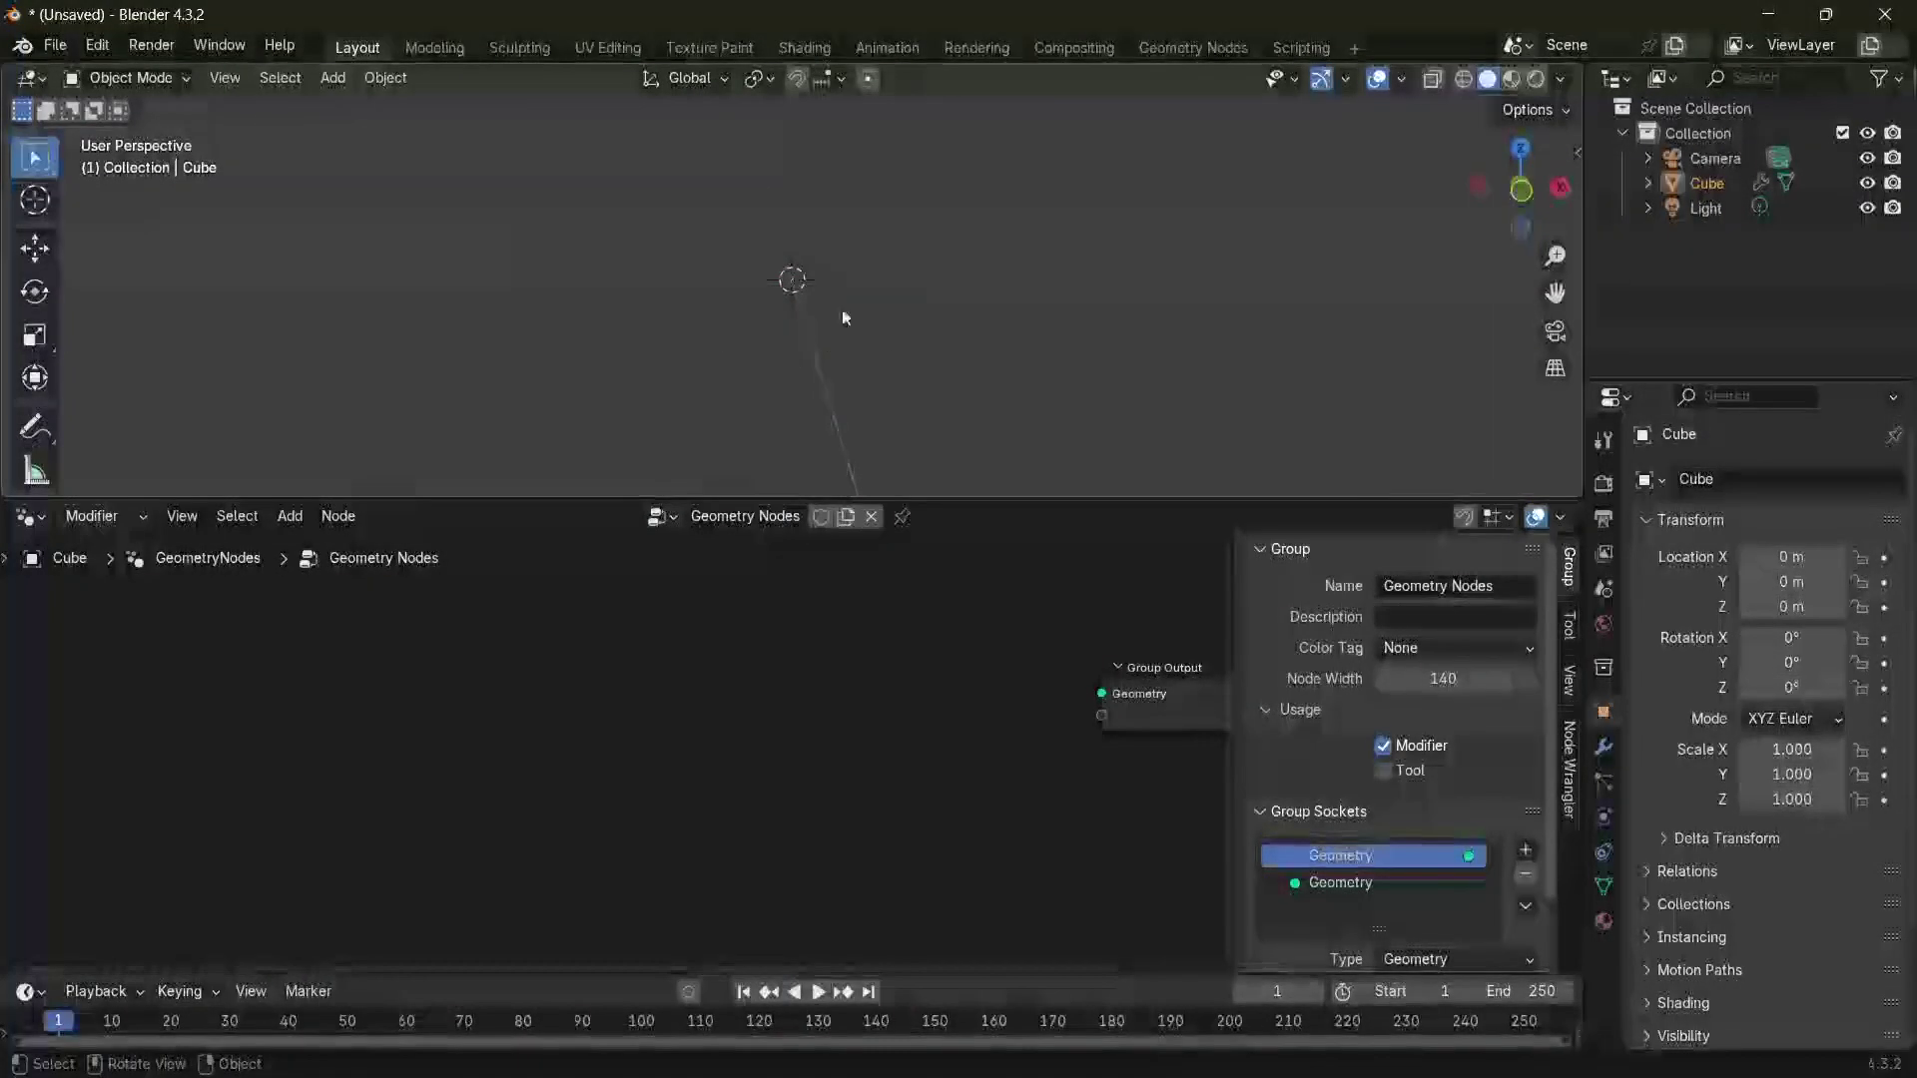
pyautogui.hotkey('shift', 'a')
pyautogui.moveTo(626, 722)
pyautogui.write('ico')
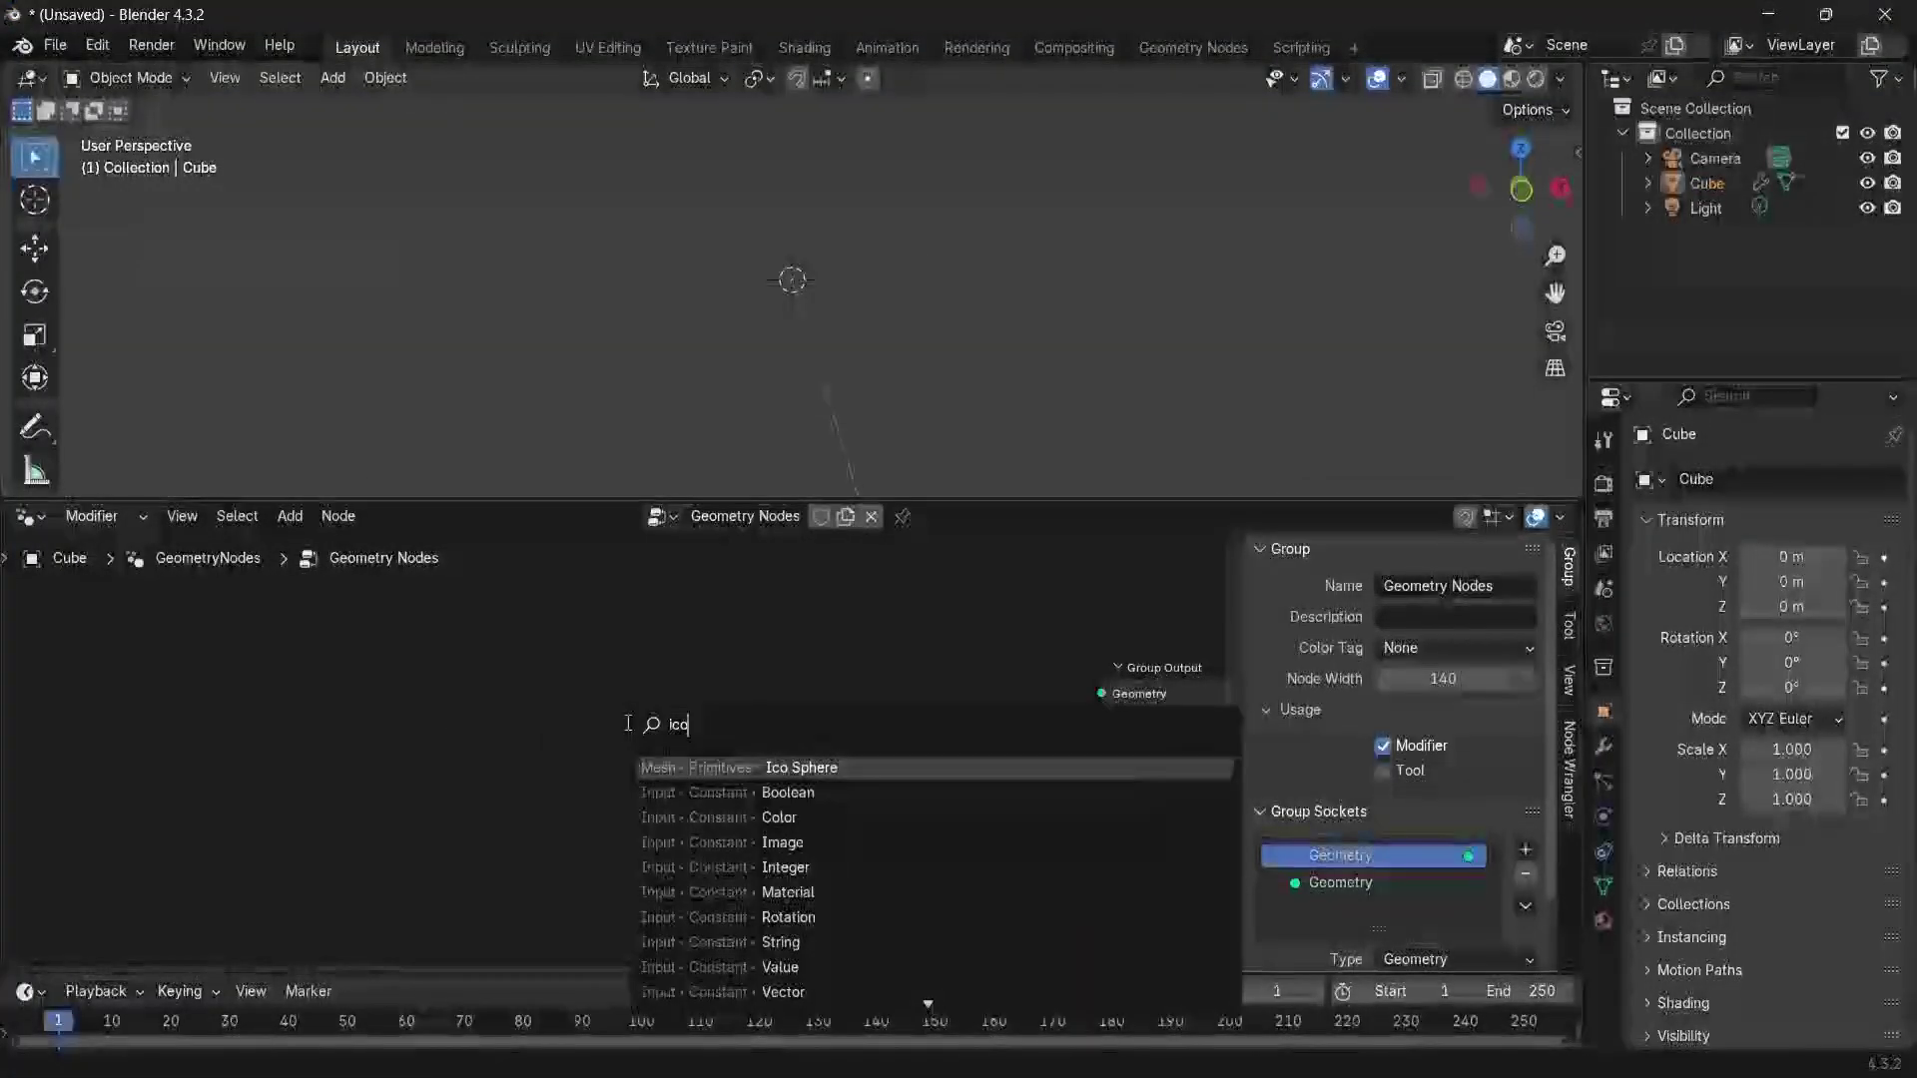
pyautogui.press('Return')
pyautogui.click(410, 719)
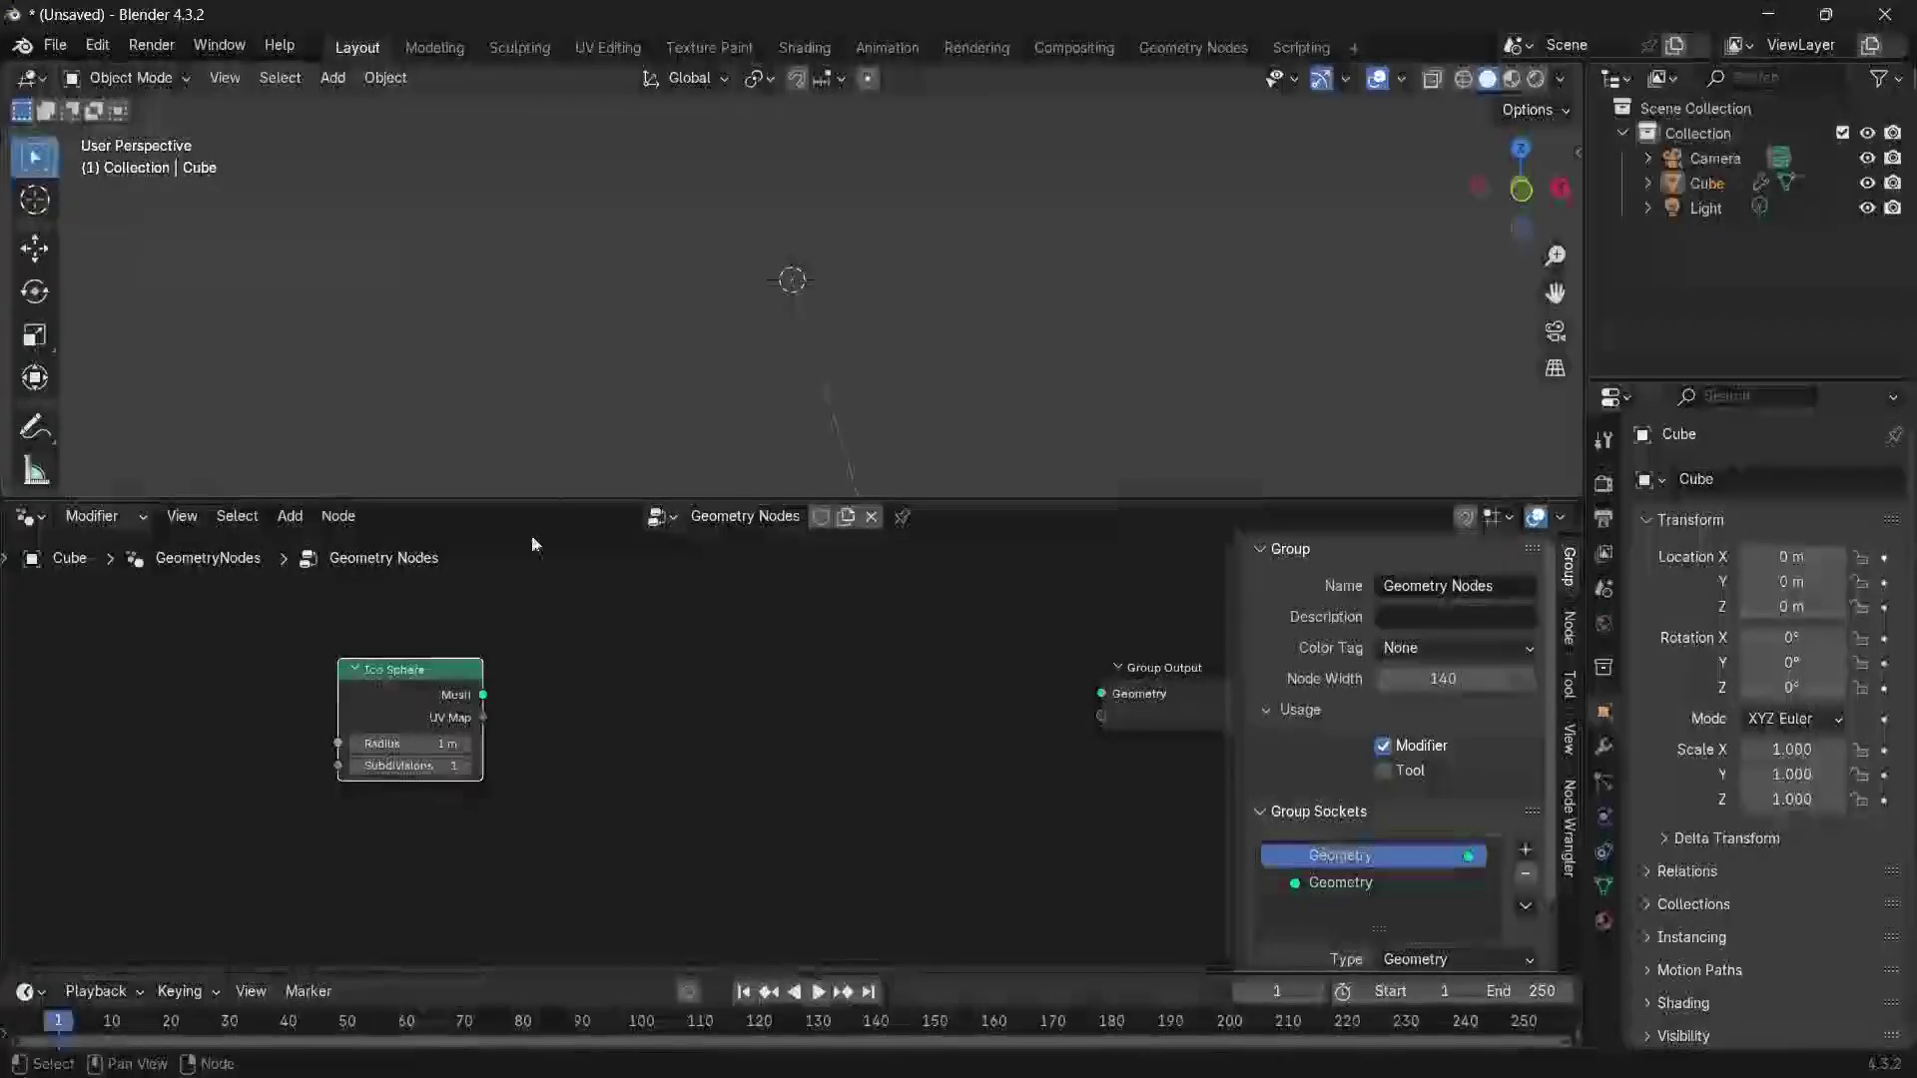
pyautogui.moveTo(483, 695); pyautogui.dragTo(1098, 687)
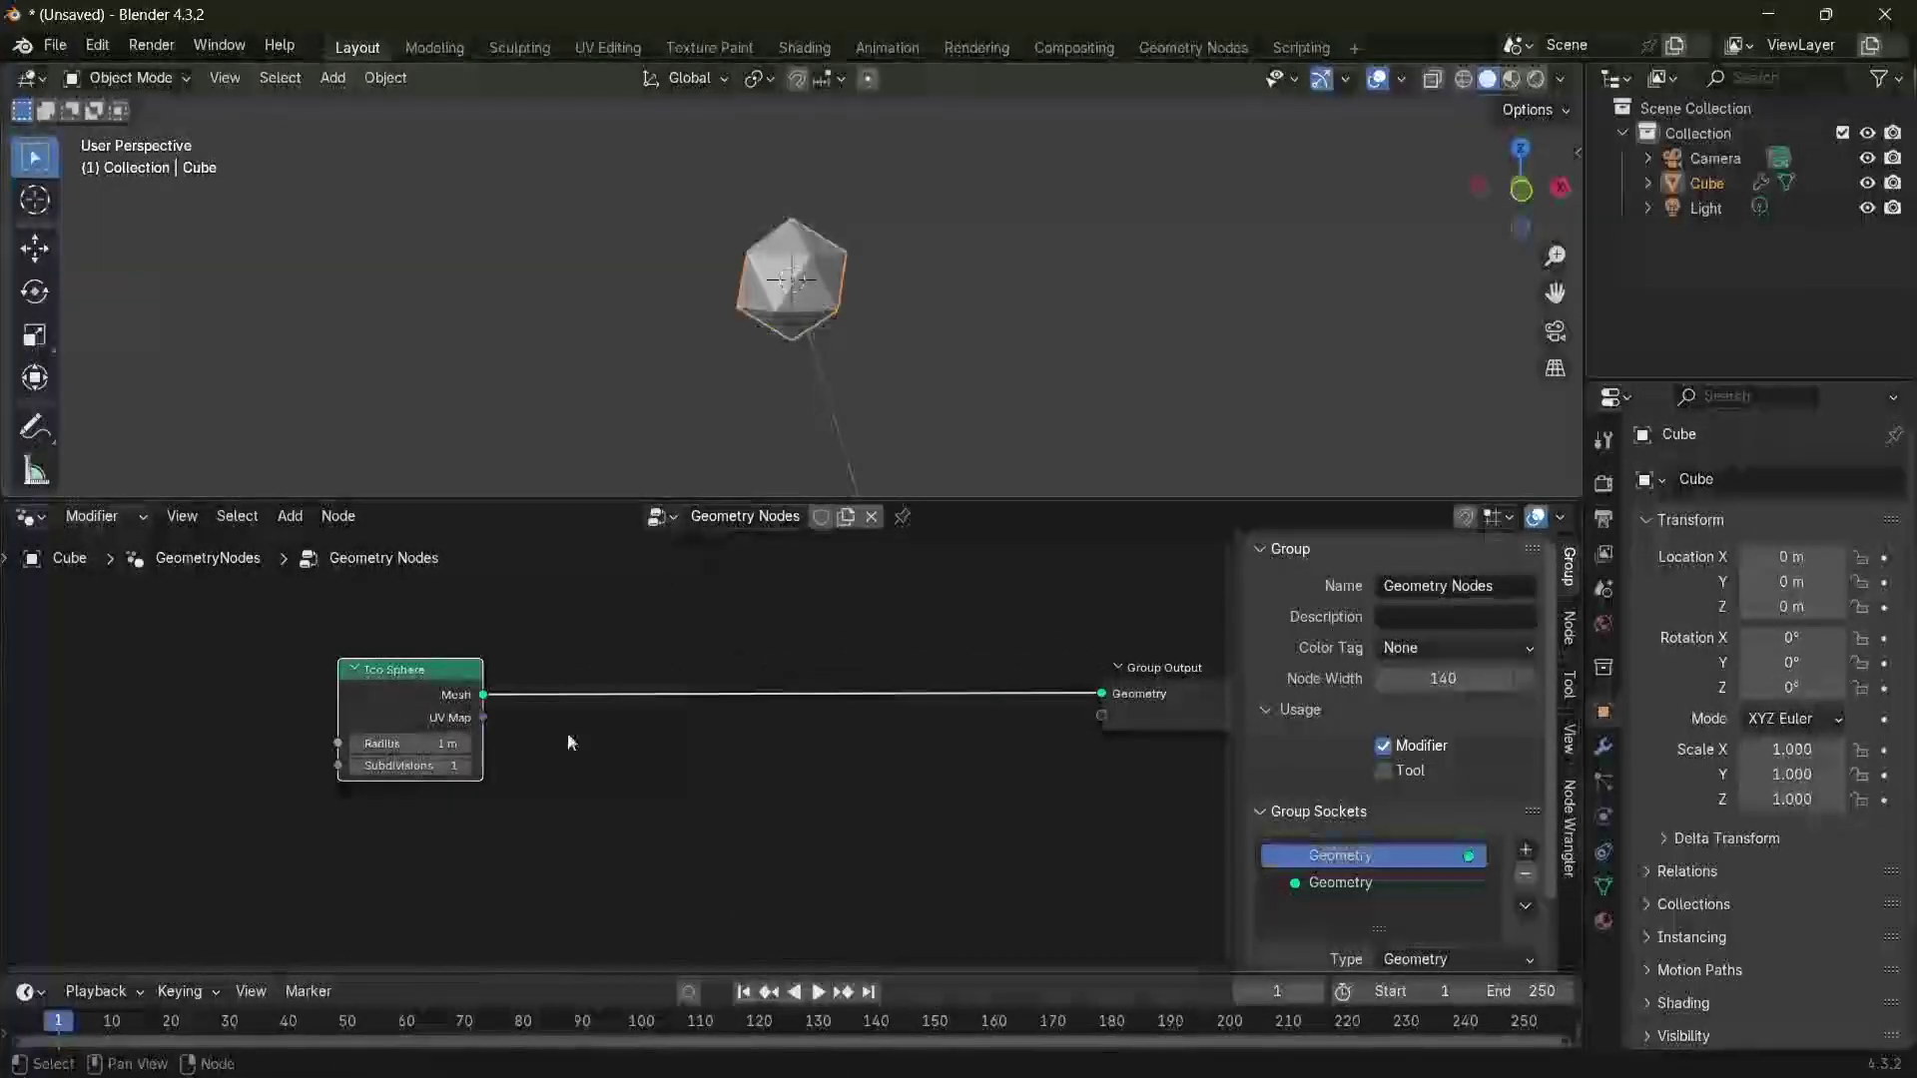
# Set the Ico Sphere's radius to 5 m and its subdivisions to 3
pyautogui.click(415, 739)
pyautogui.write('5')
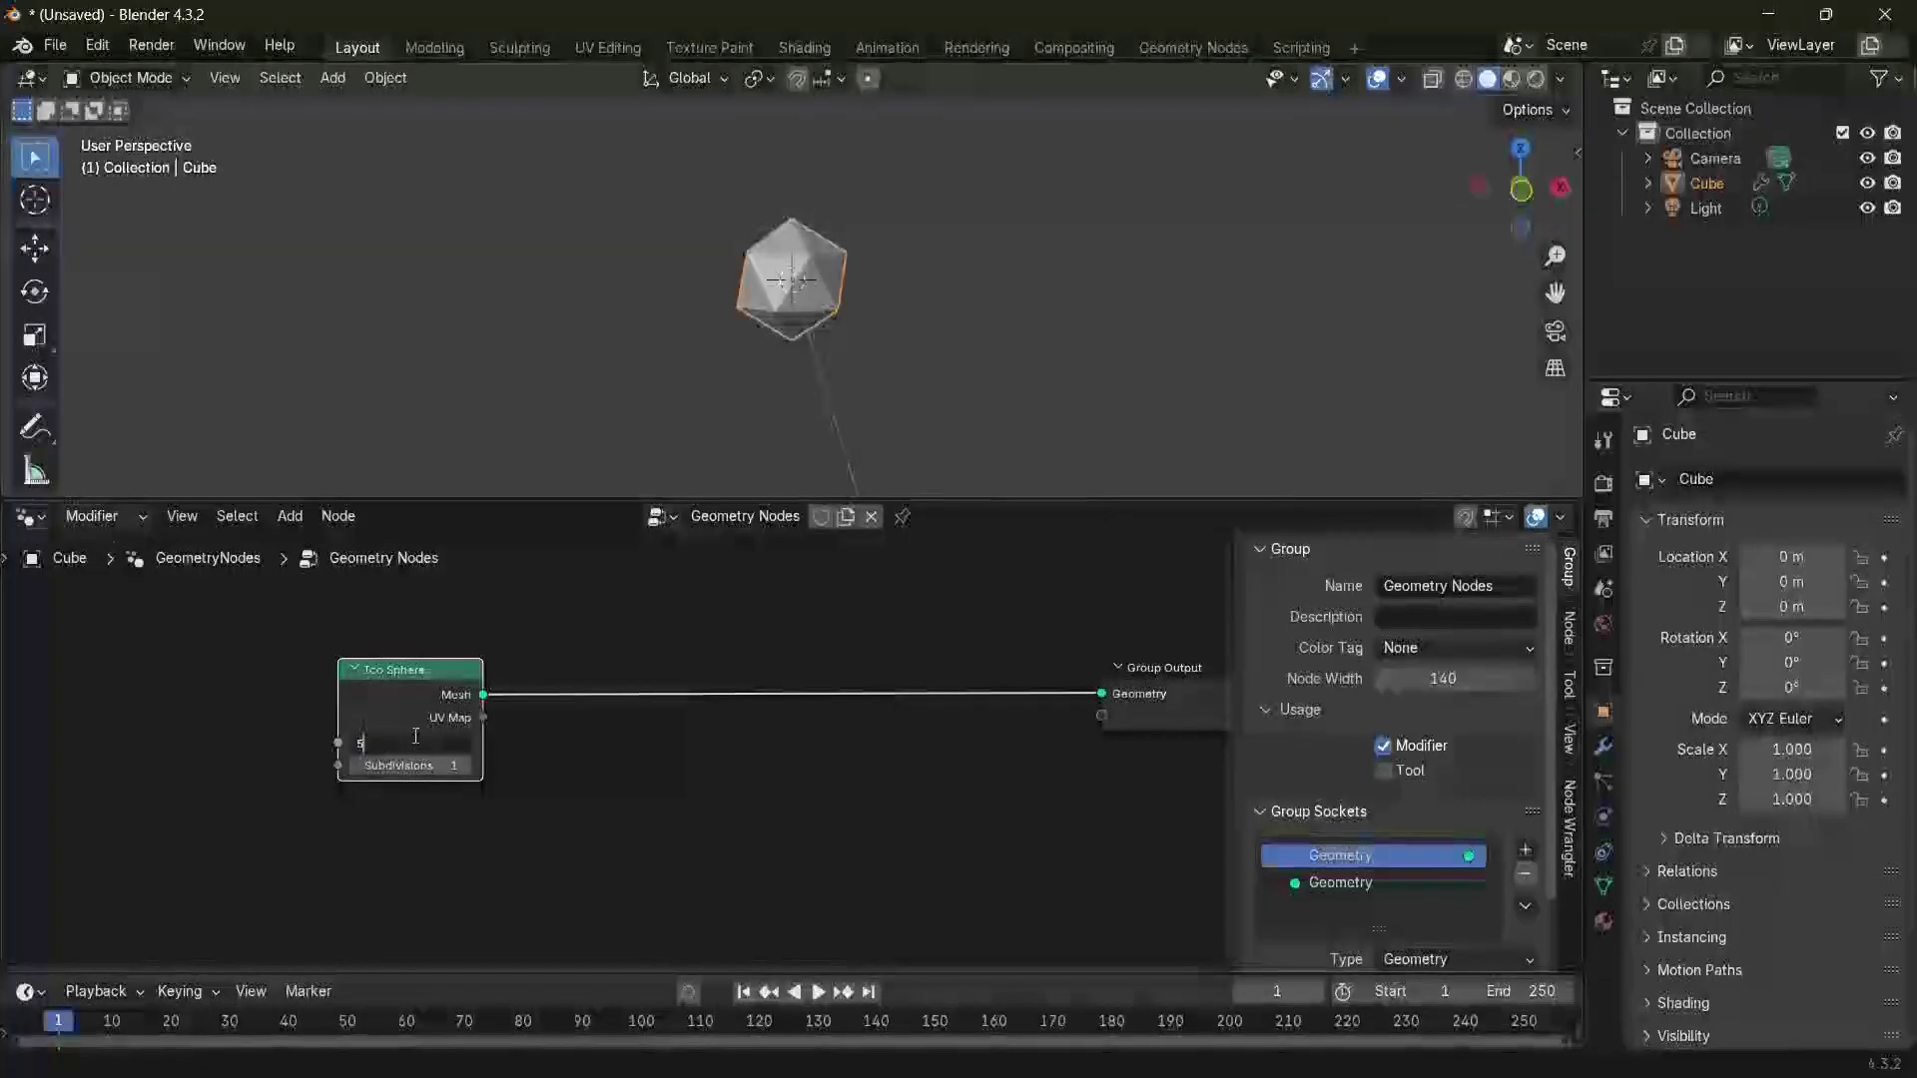
pyautogui.press('Return')
pyautogui.click(409, 767)
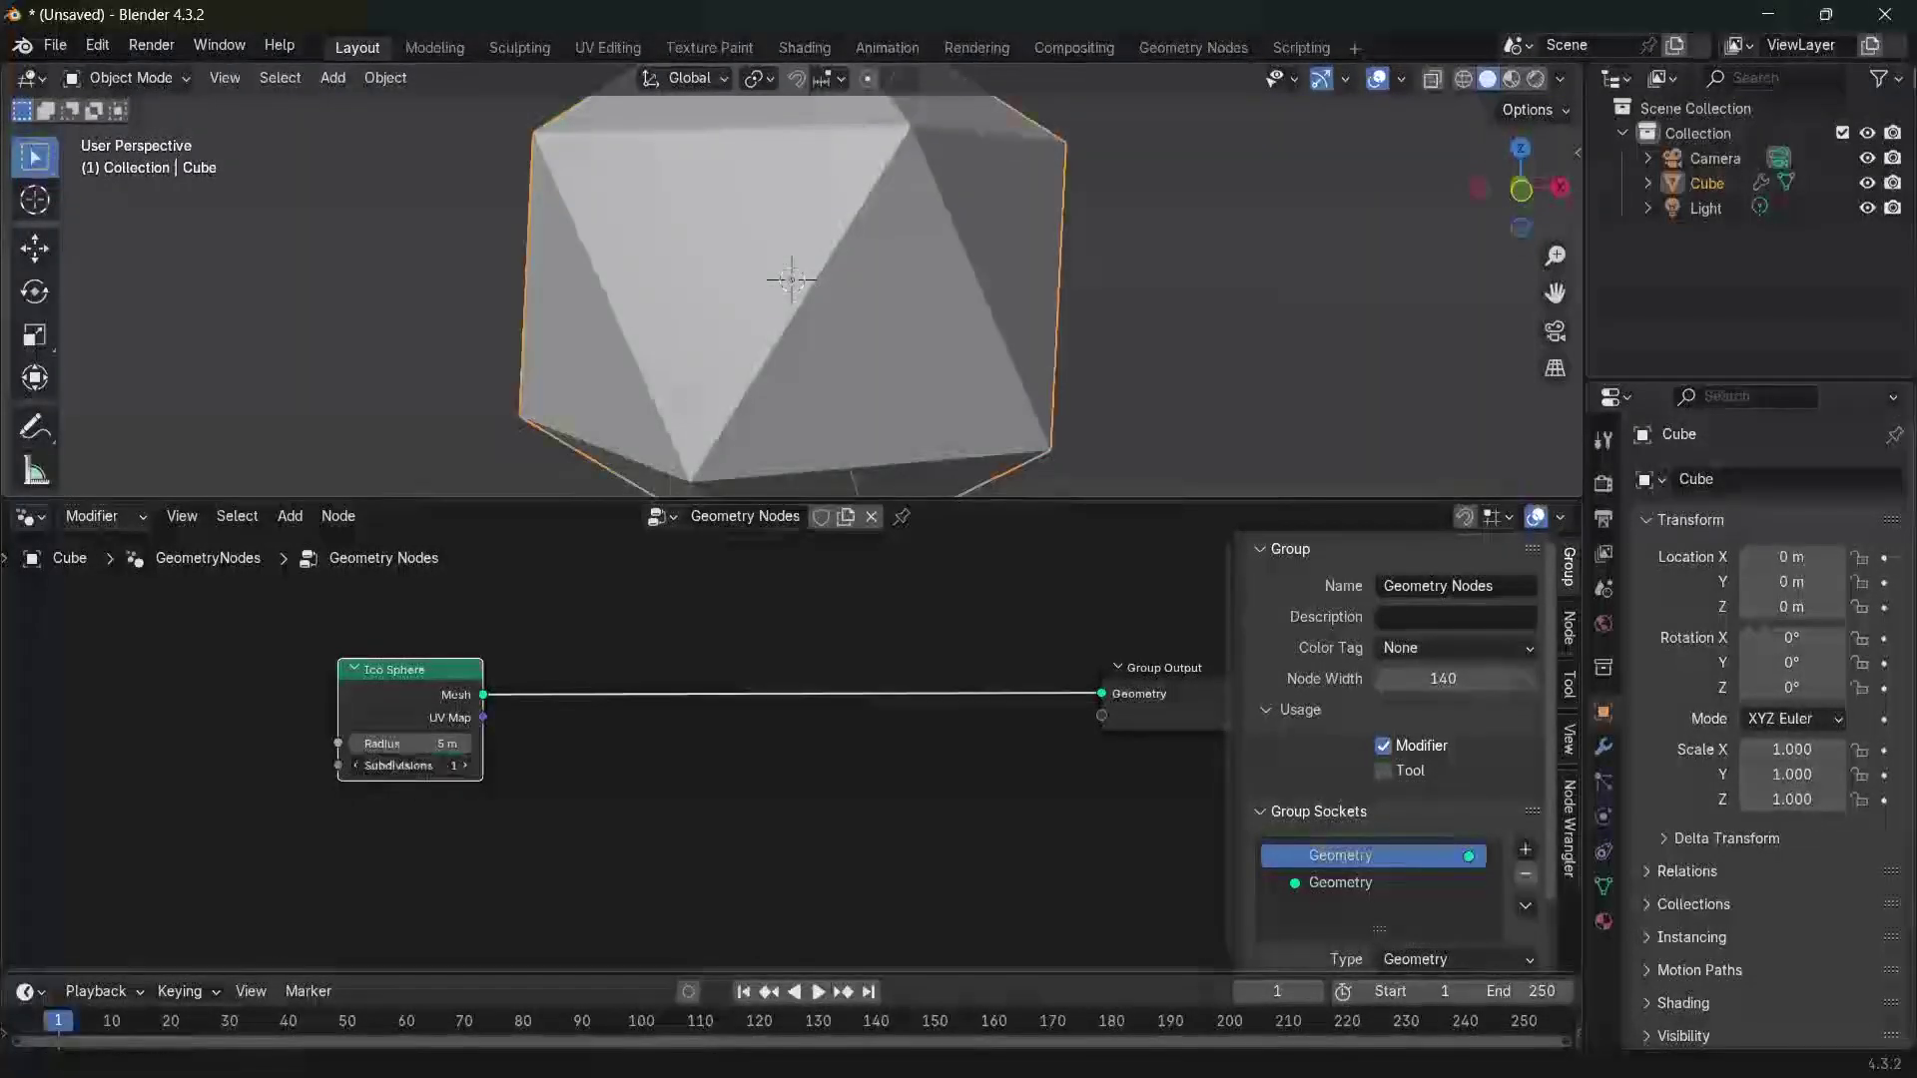
pyautogui.write('3')
pyautogui.press('Return')
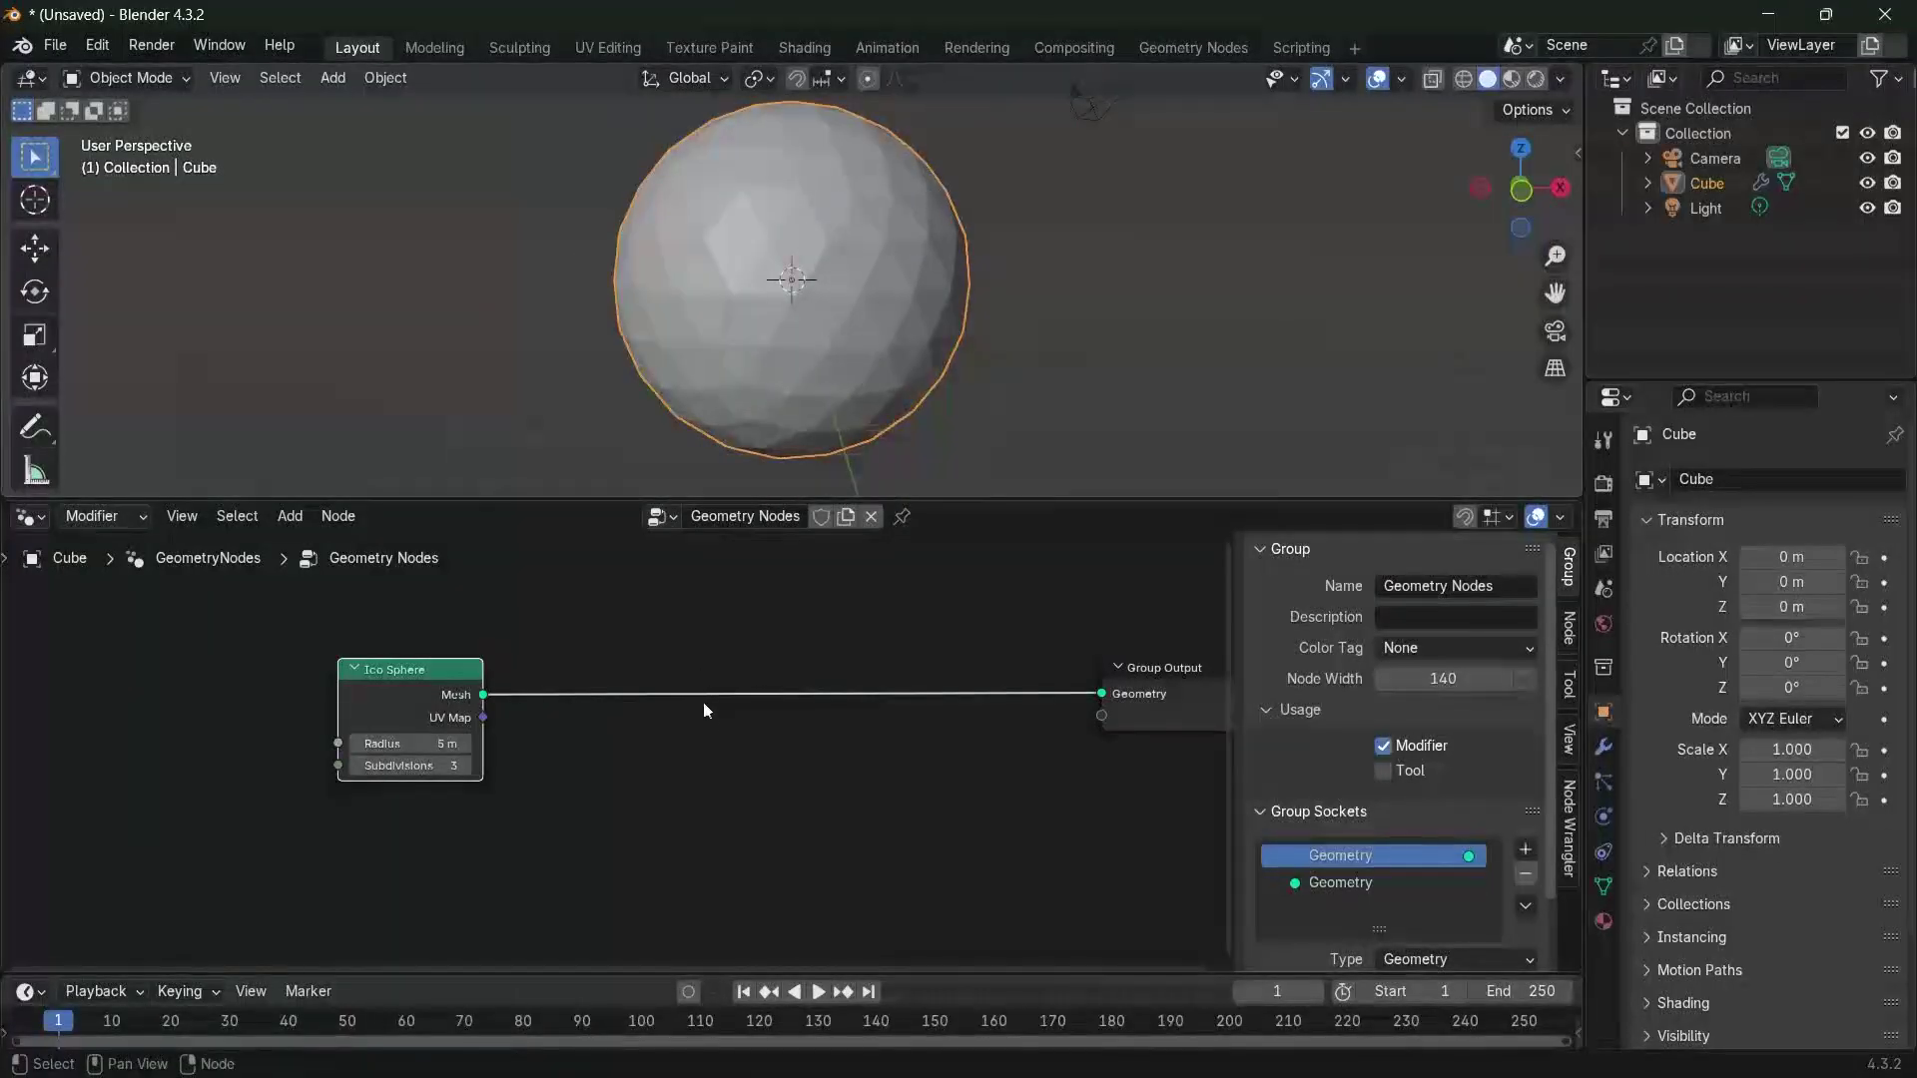
# Insert a Mesh to Volume node on the link between the Ico Sphere and the Group Output
pyautogui.hotkey('shift', 'a')
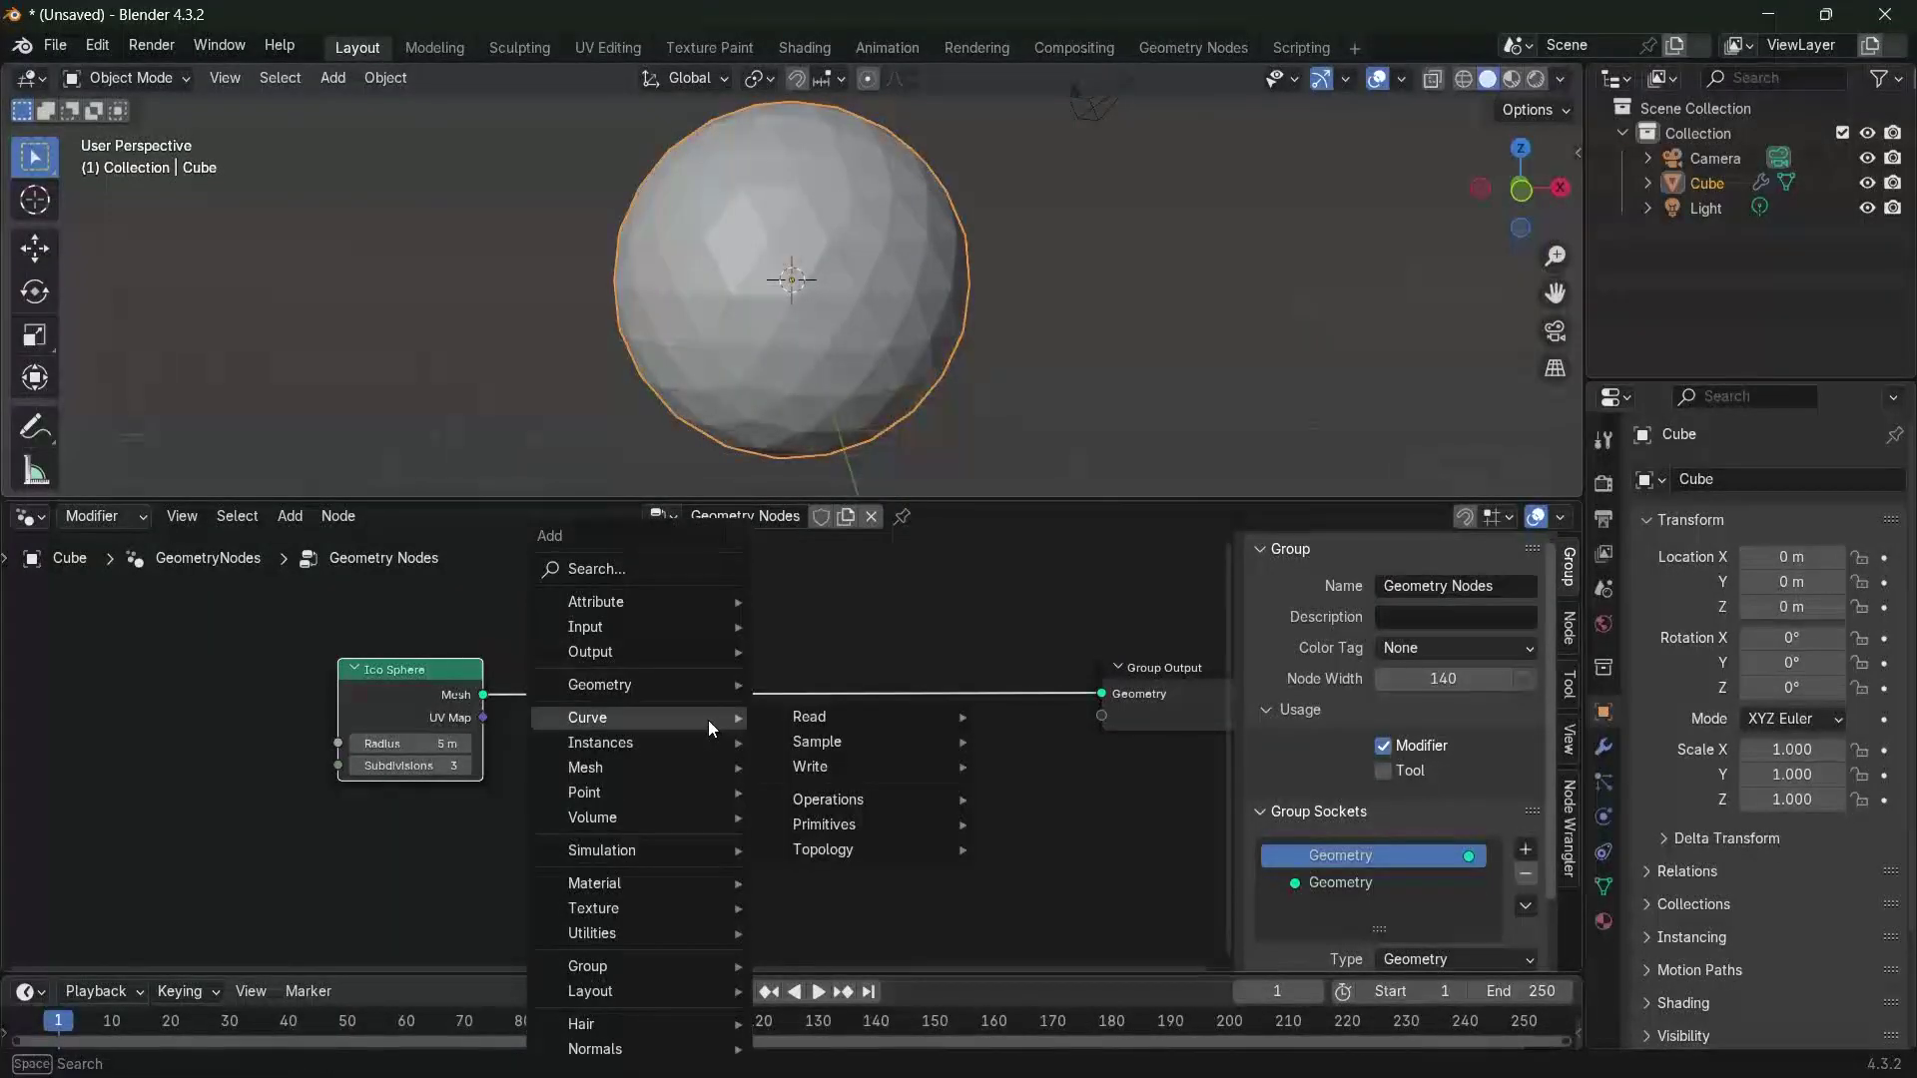
pyautogui.write('mesh to vol')
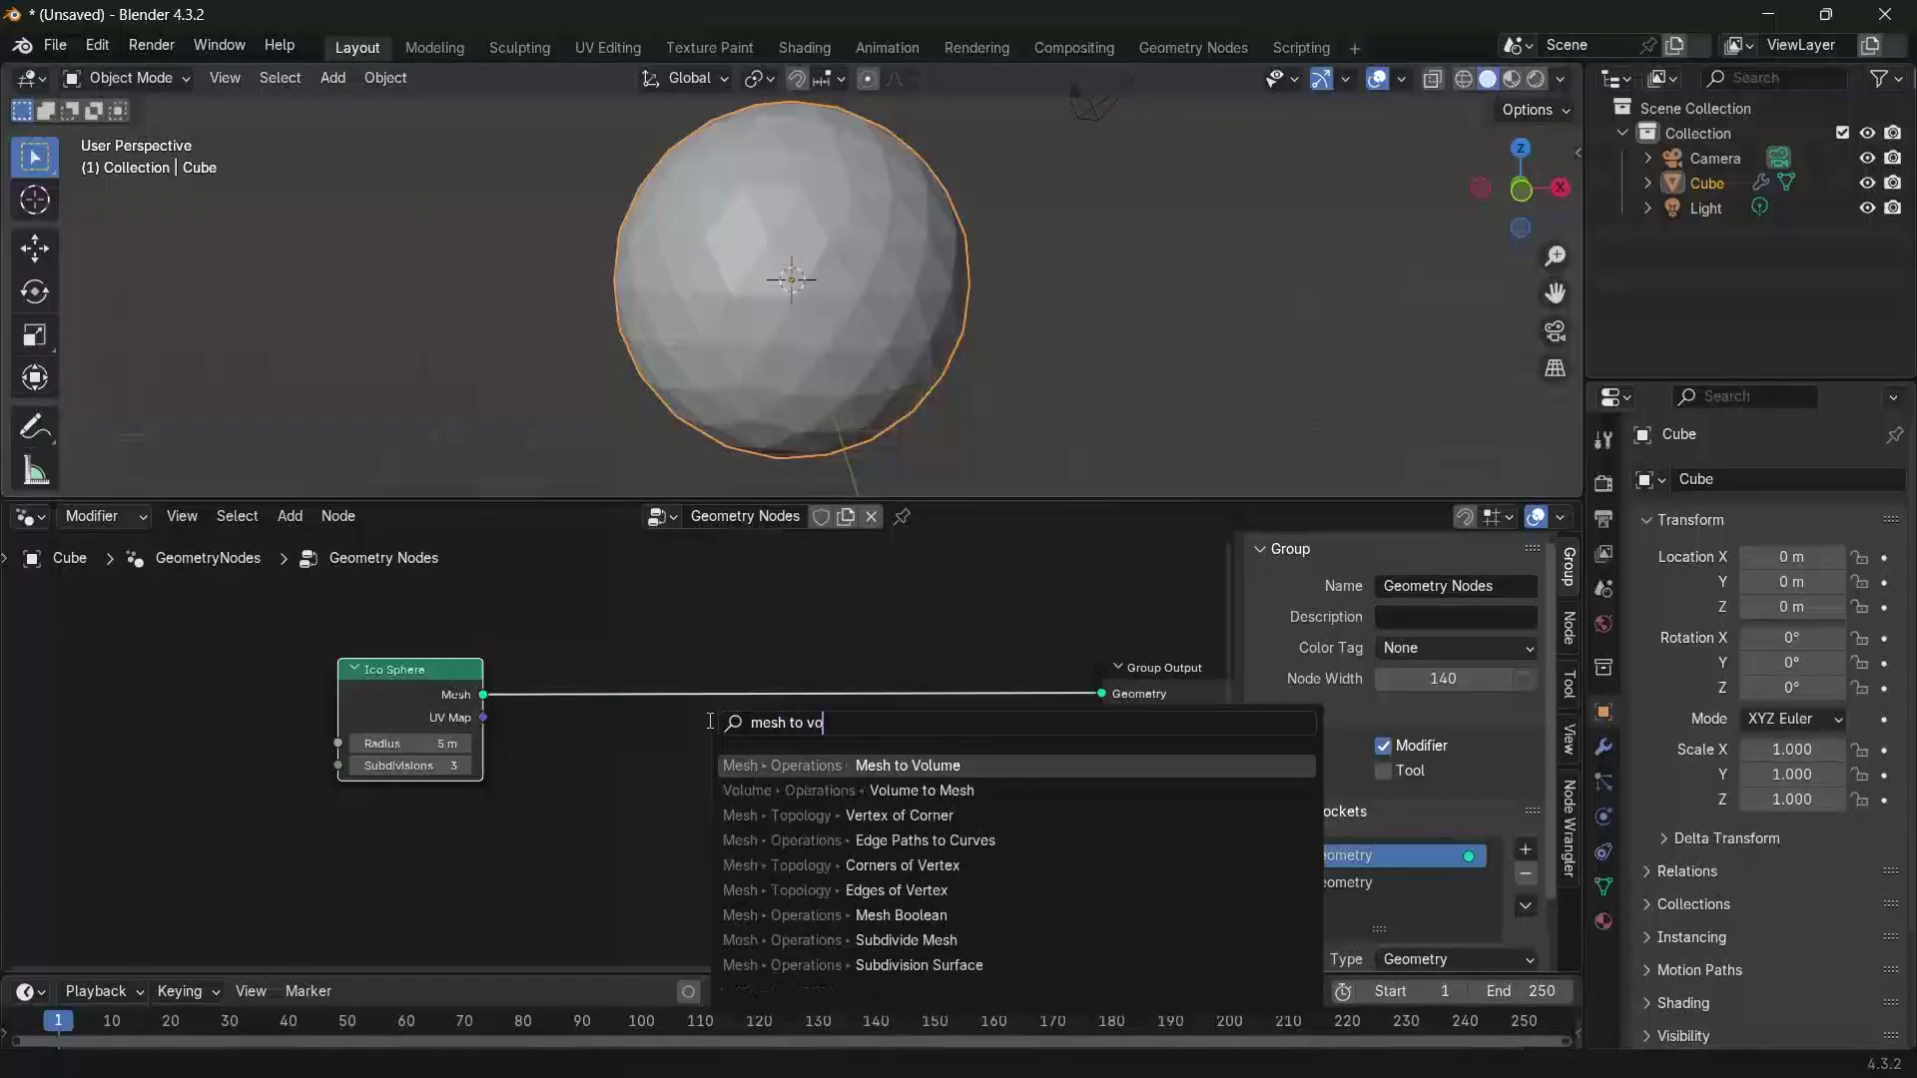
pyautogui.press('Return')
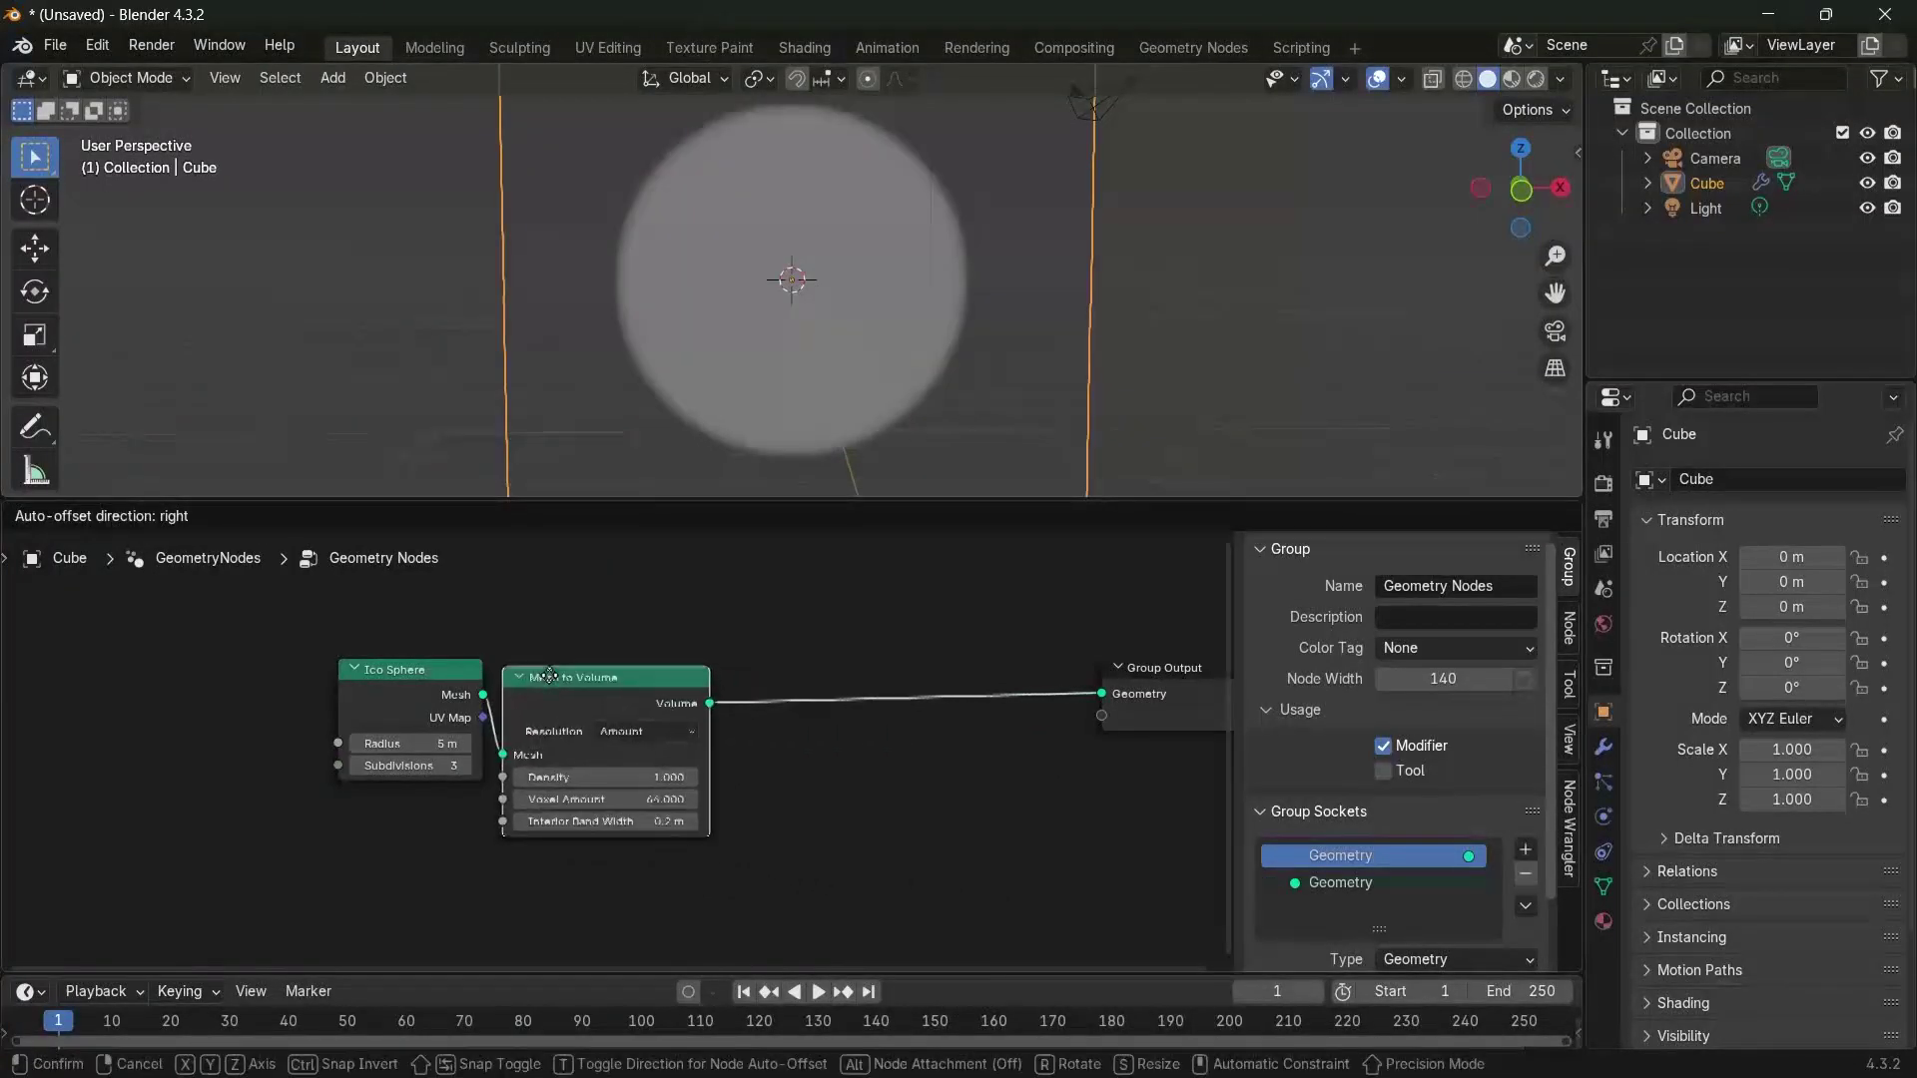
pyautogui.click(537, 672)
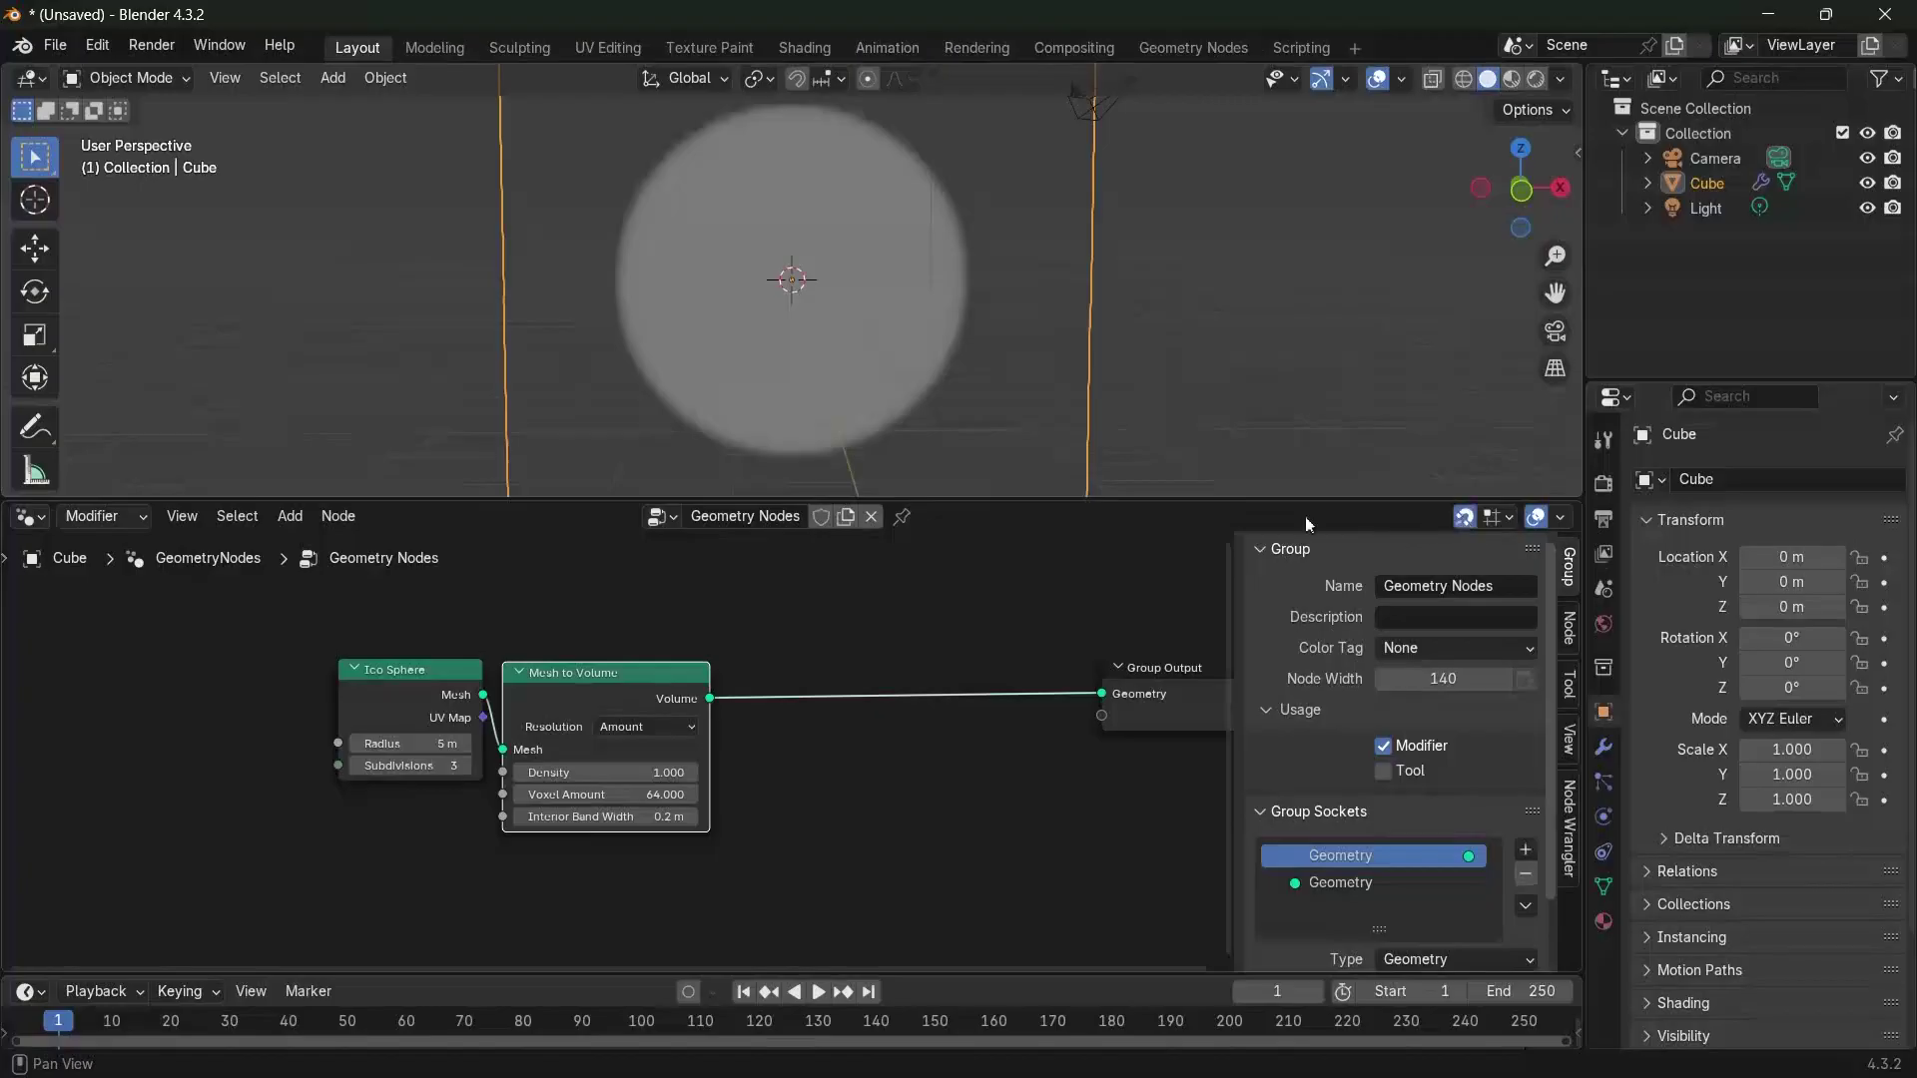
# Insert a Distribute Points in Volume node between Mesh to Volume and the Group Output
pyautogui.moveTo(908, 299); pyautogui.dragTo(853, 307, button='middle')
pyautogui.moveTo(784, 757); pyautogui.dragTo(691, 757, button='middle')
pyautogui.hotkey('shift', 'a')
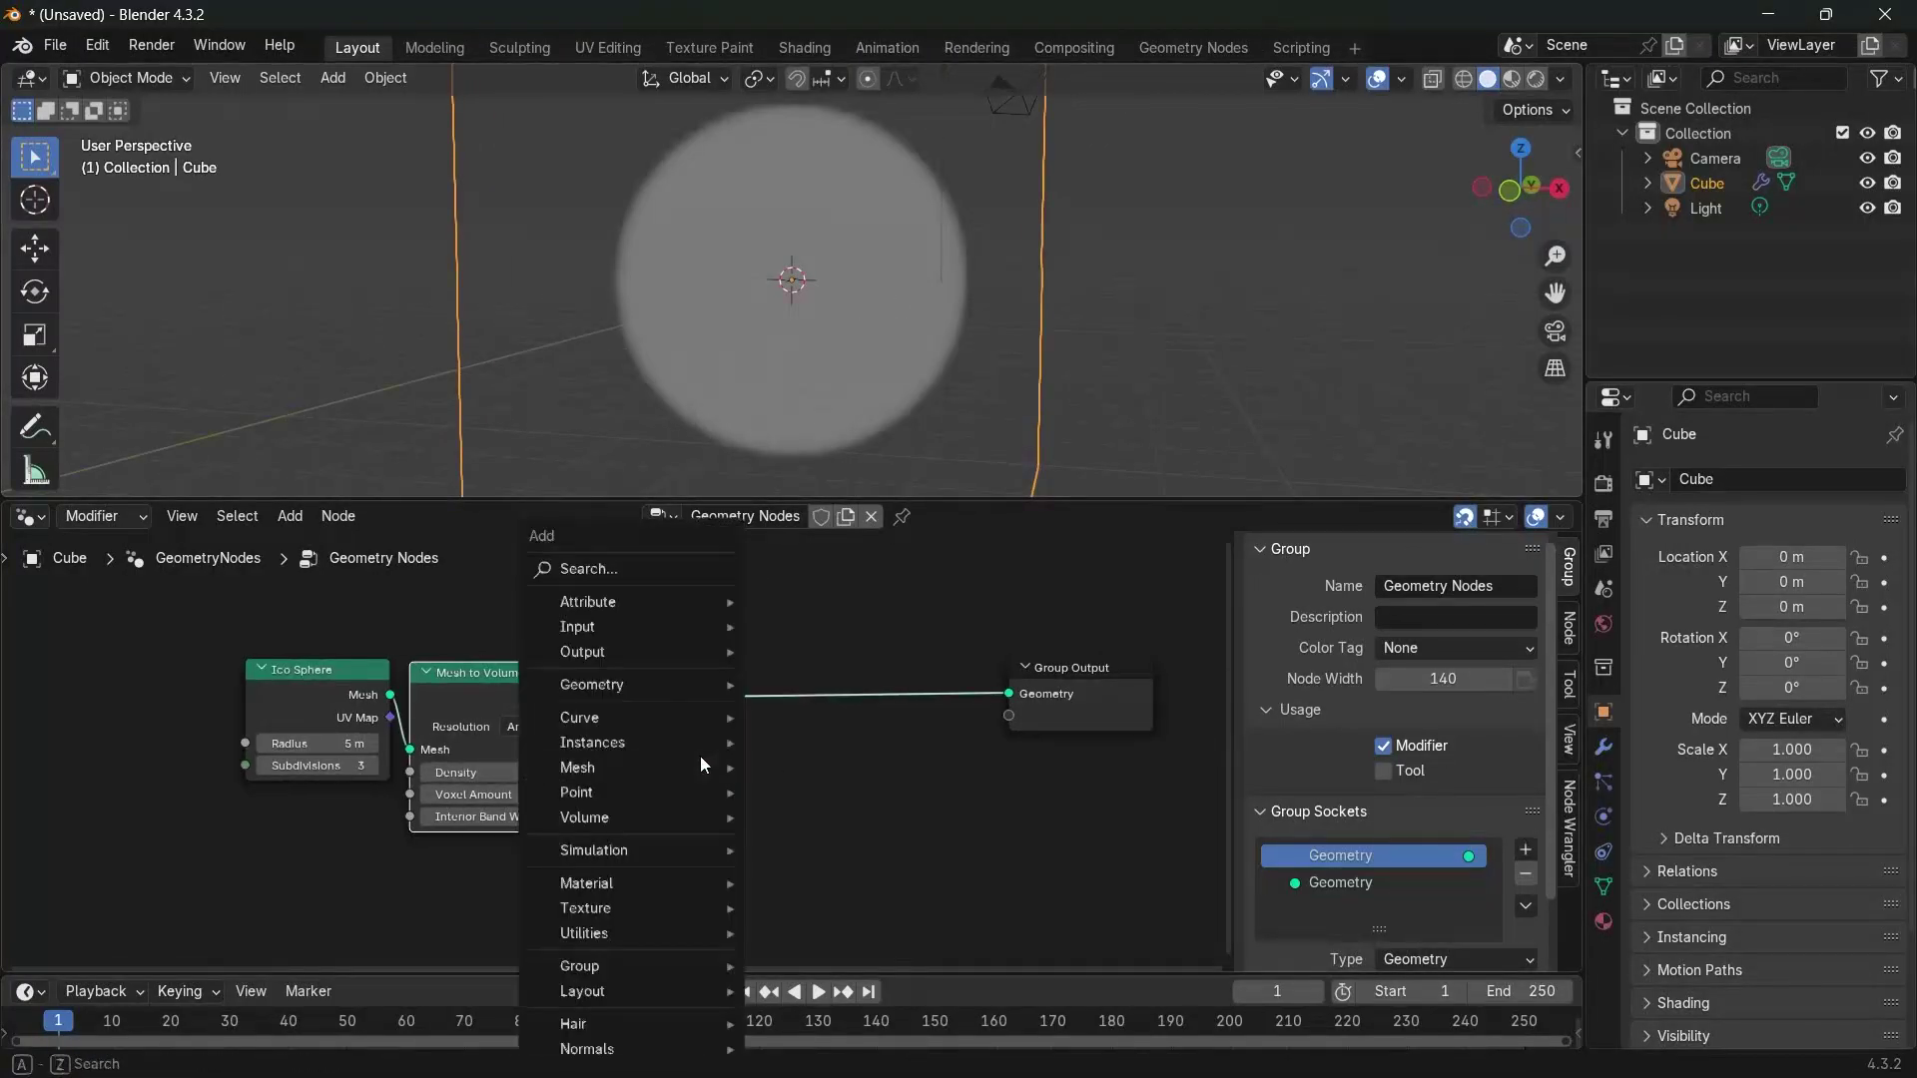
pyautogui.write('distr')
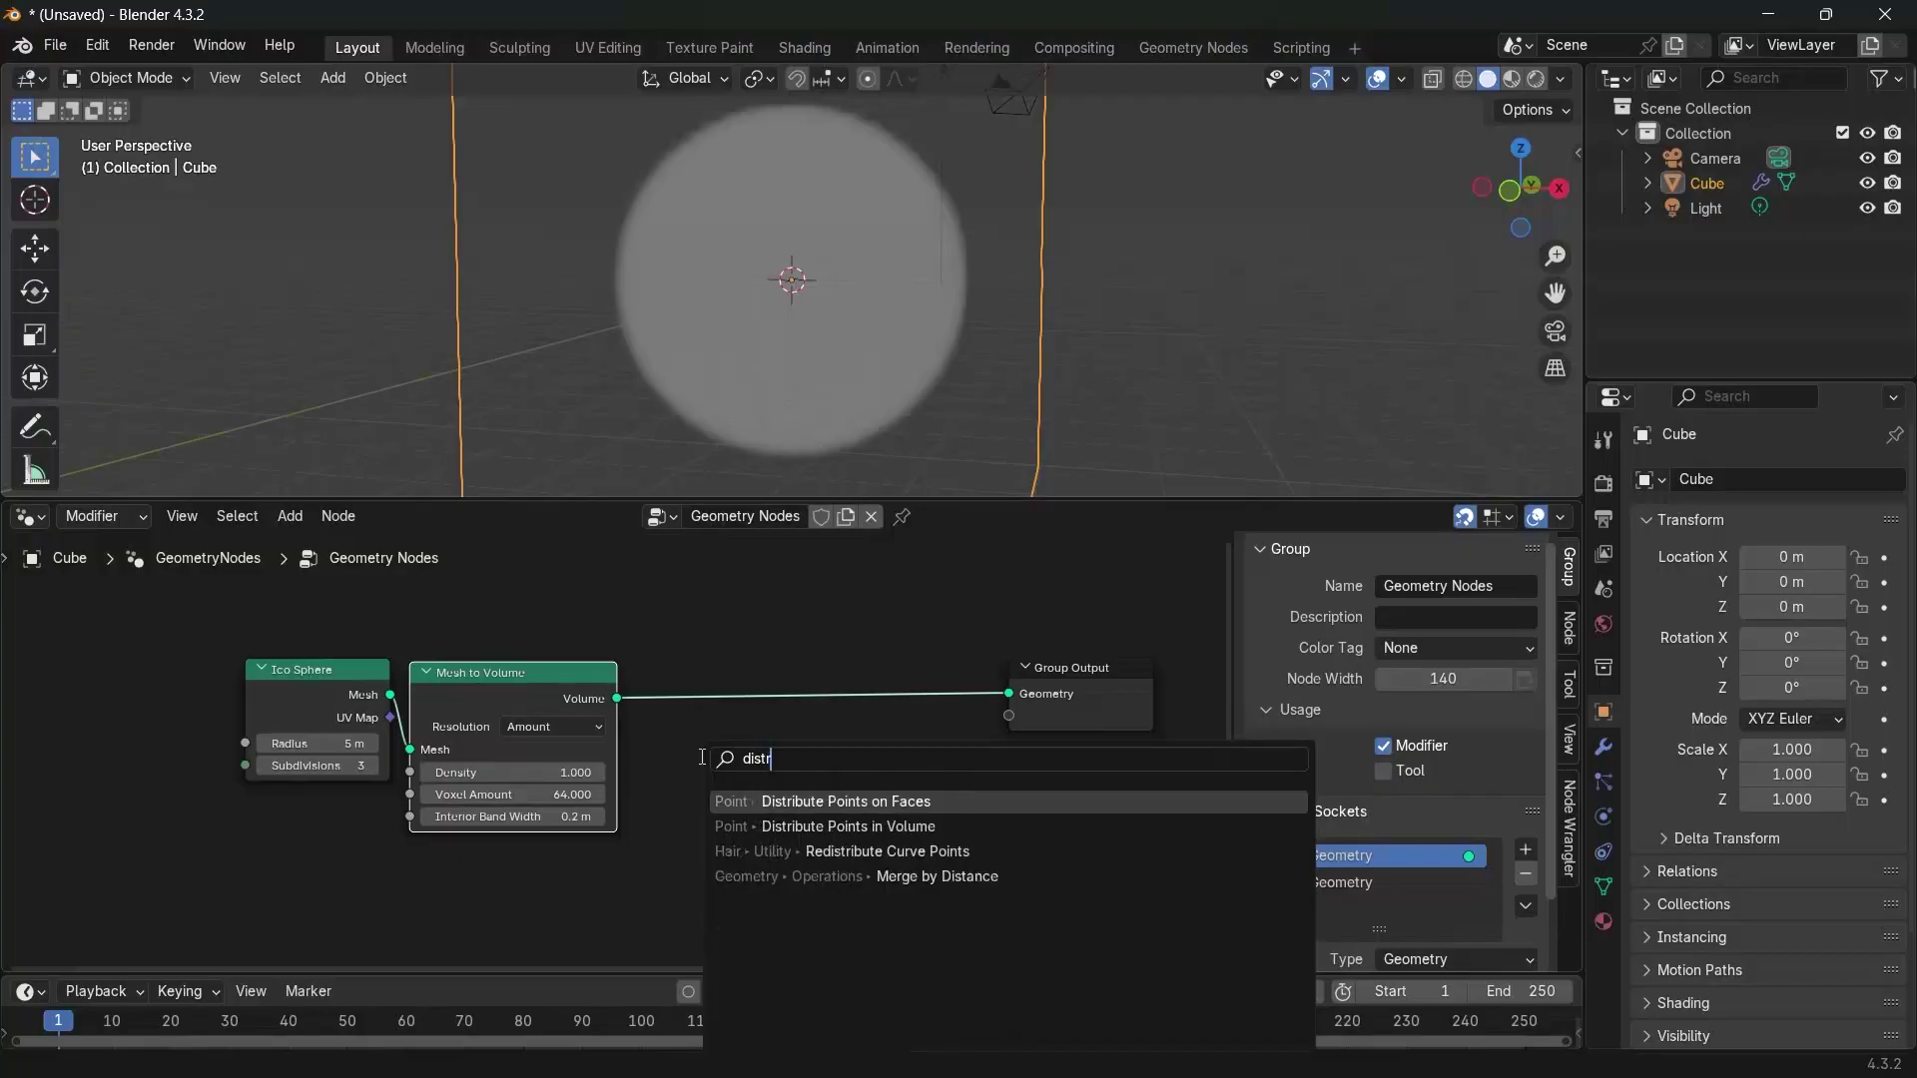
pyautogui.click(774, 826)
pyautogui.click(799, 839)
# Set the density of the Distribute Points in Volume node to 30
pyautogui.moveTo(744, 788); pyautogui.dragTo(834, 787)
pyautogui.click(746, 788)
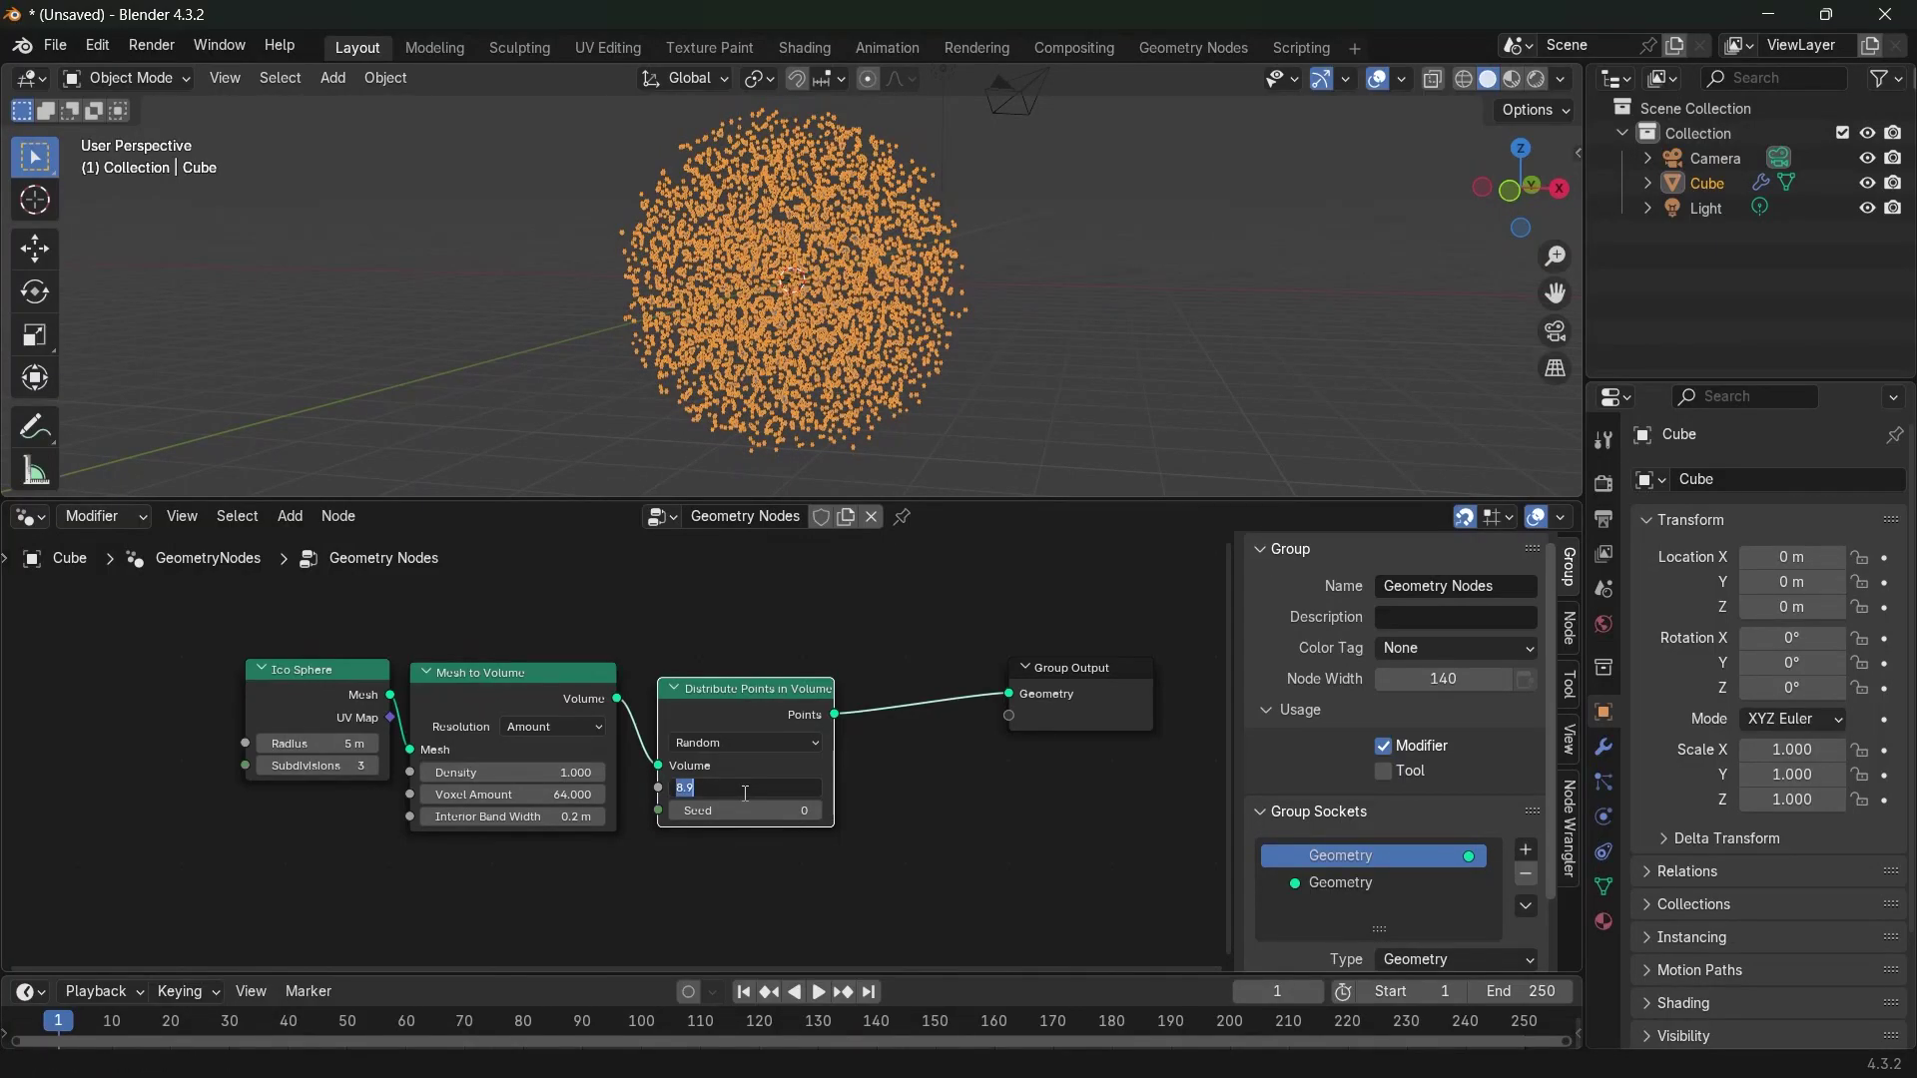
pyautogui.press('Return')
# Sketch freehand annotation rings and arrows over the point sphere in the 3D viewport with the Annotate tool
pyautogui.moveTo(812, 386); pyautogui.dragTo(721, 459, button='middle')
pyautogui.scroll(3, 878, 369)
pyautogui.scroll(5, 782, 339)
pyautogui.scroll(-5, 783, 330)
pyautogui.moveTo(783, 330); pyautogui.dragTo(871, 273, button='middle')
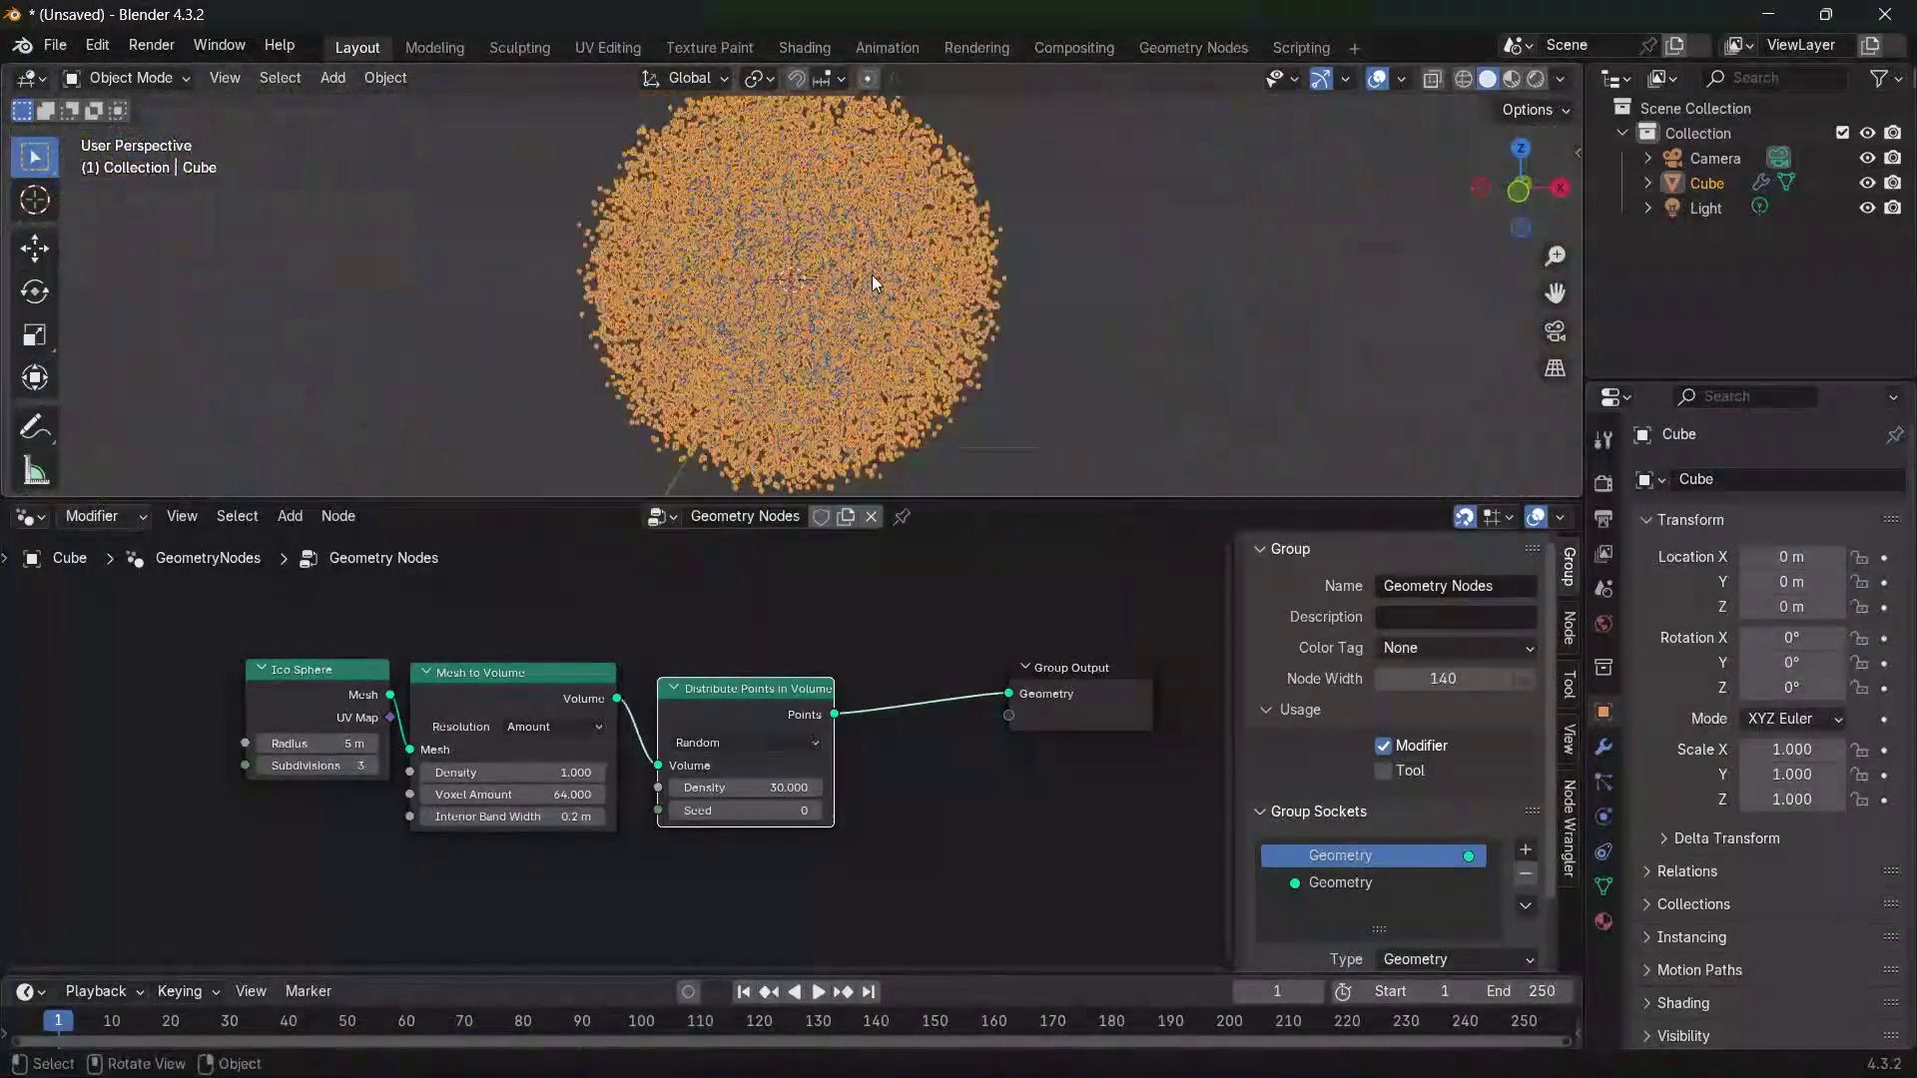
pyautogui.scroll(-4, 883, 188)
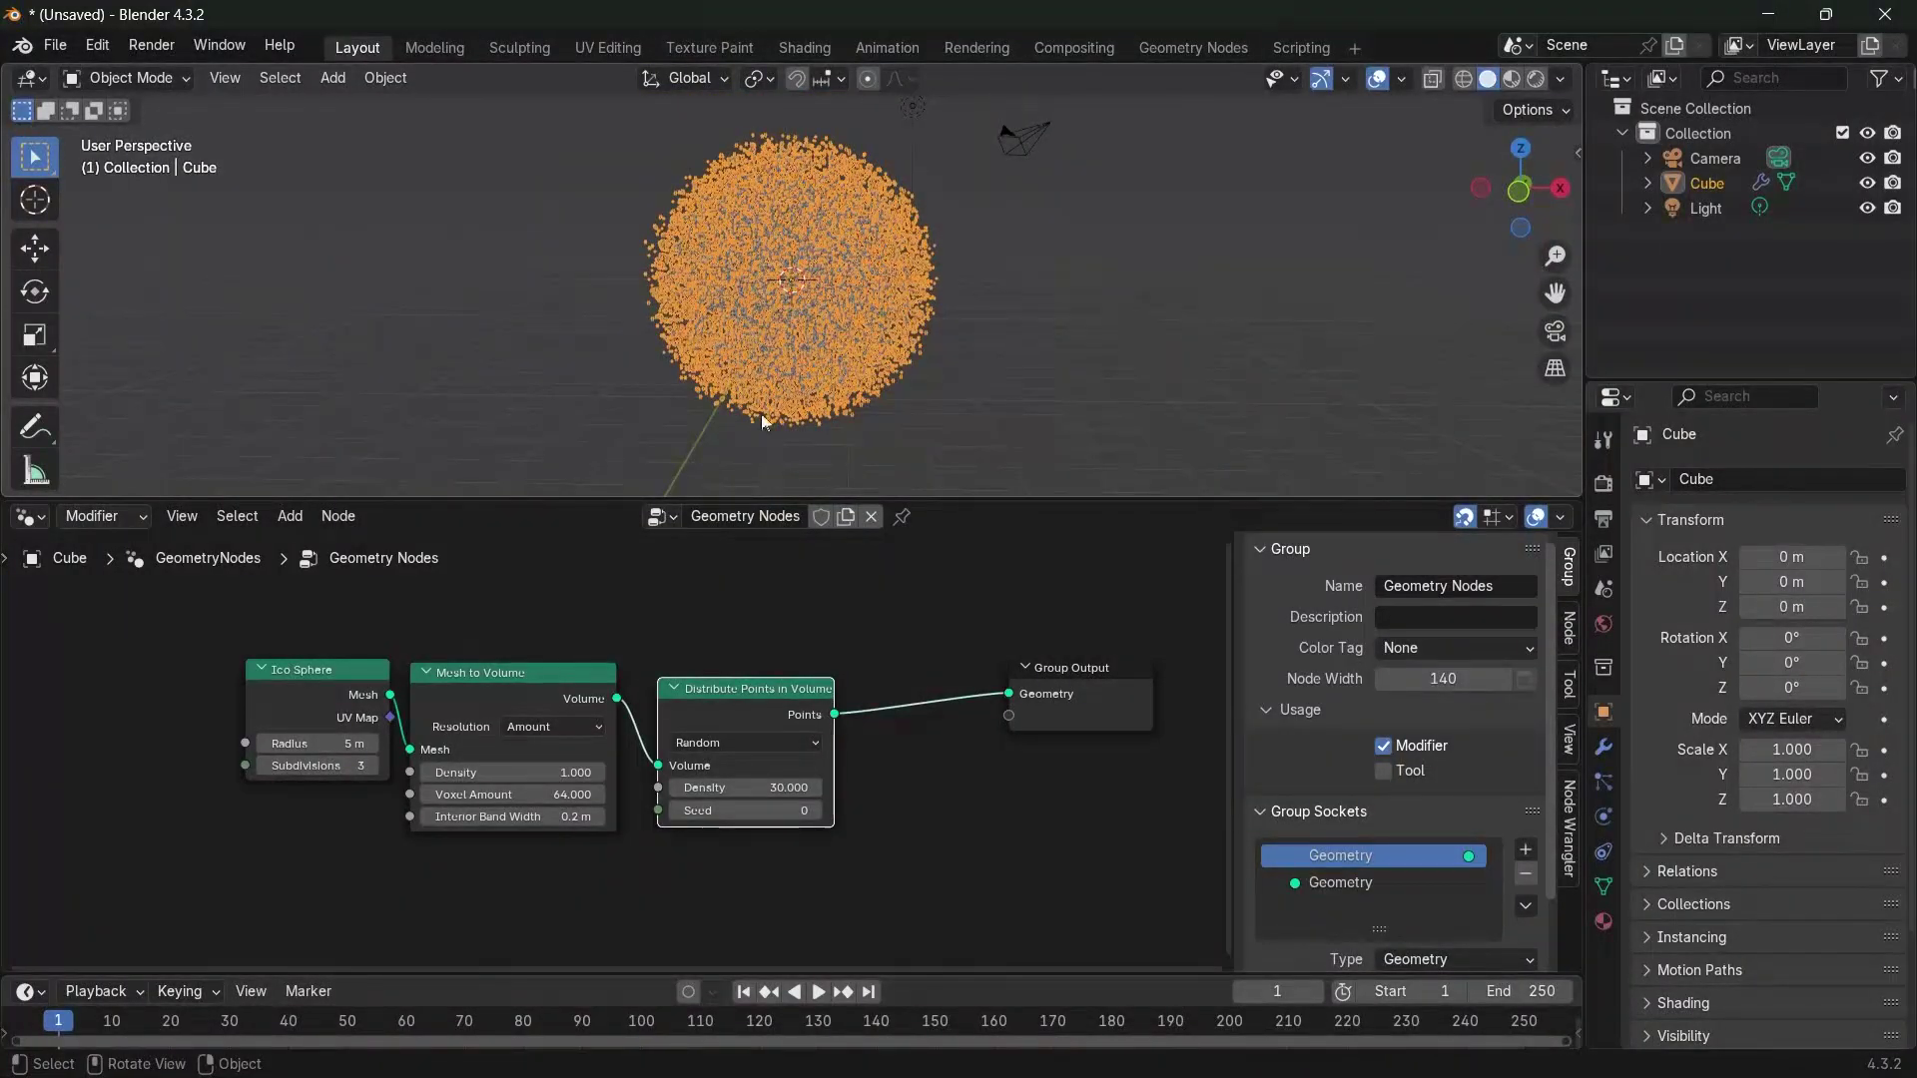
pyautogui.click(35, 428)
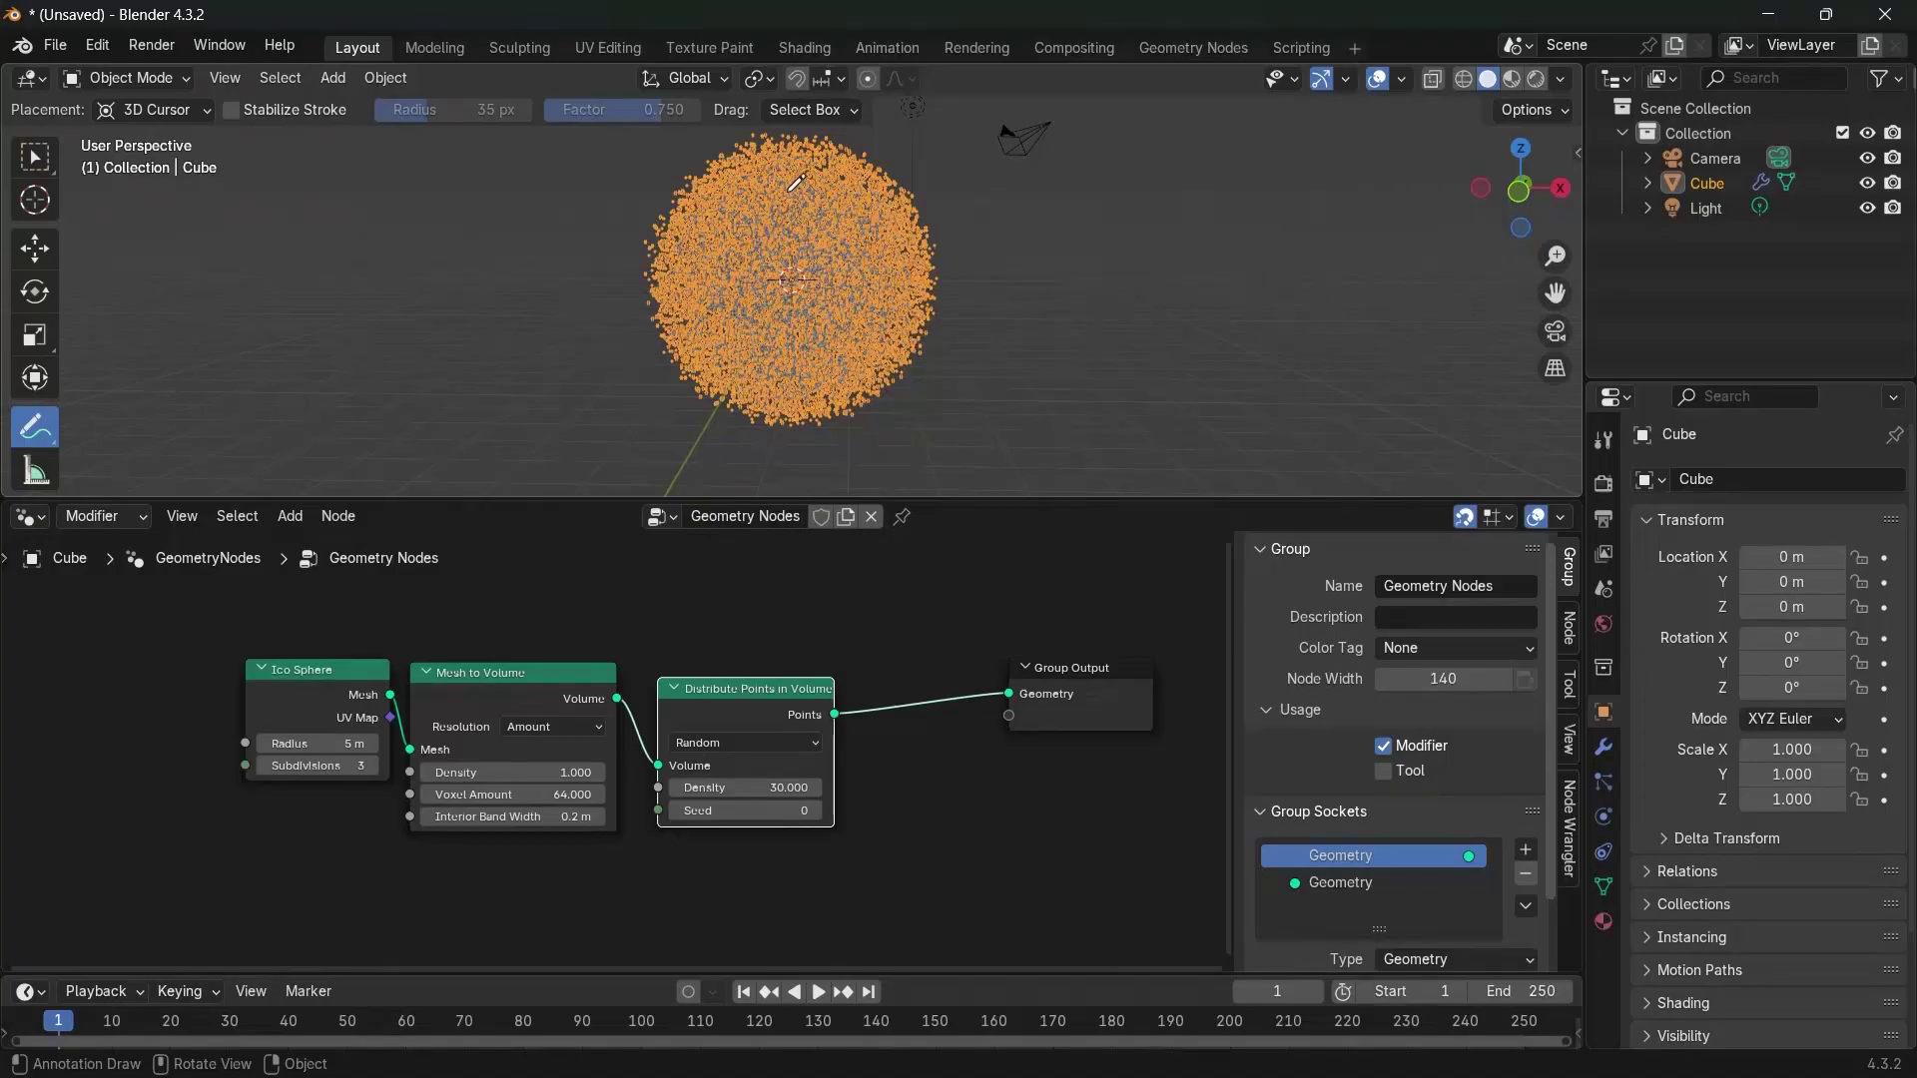
pyautogui.moveTo(765, 184)
pyautogui.mouseDown()
pyautogui.moveTo(699, 262)
pyautogui.moveTo(736, 349)
pyautogui.moveTo(912, 278)
pyautogui.moveTo(749, 177)
pyautogui.moveTo(794, 265)
pyautogui.moveTo(846, 198)
pyautogui.mouseUp()
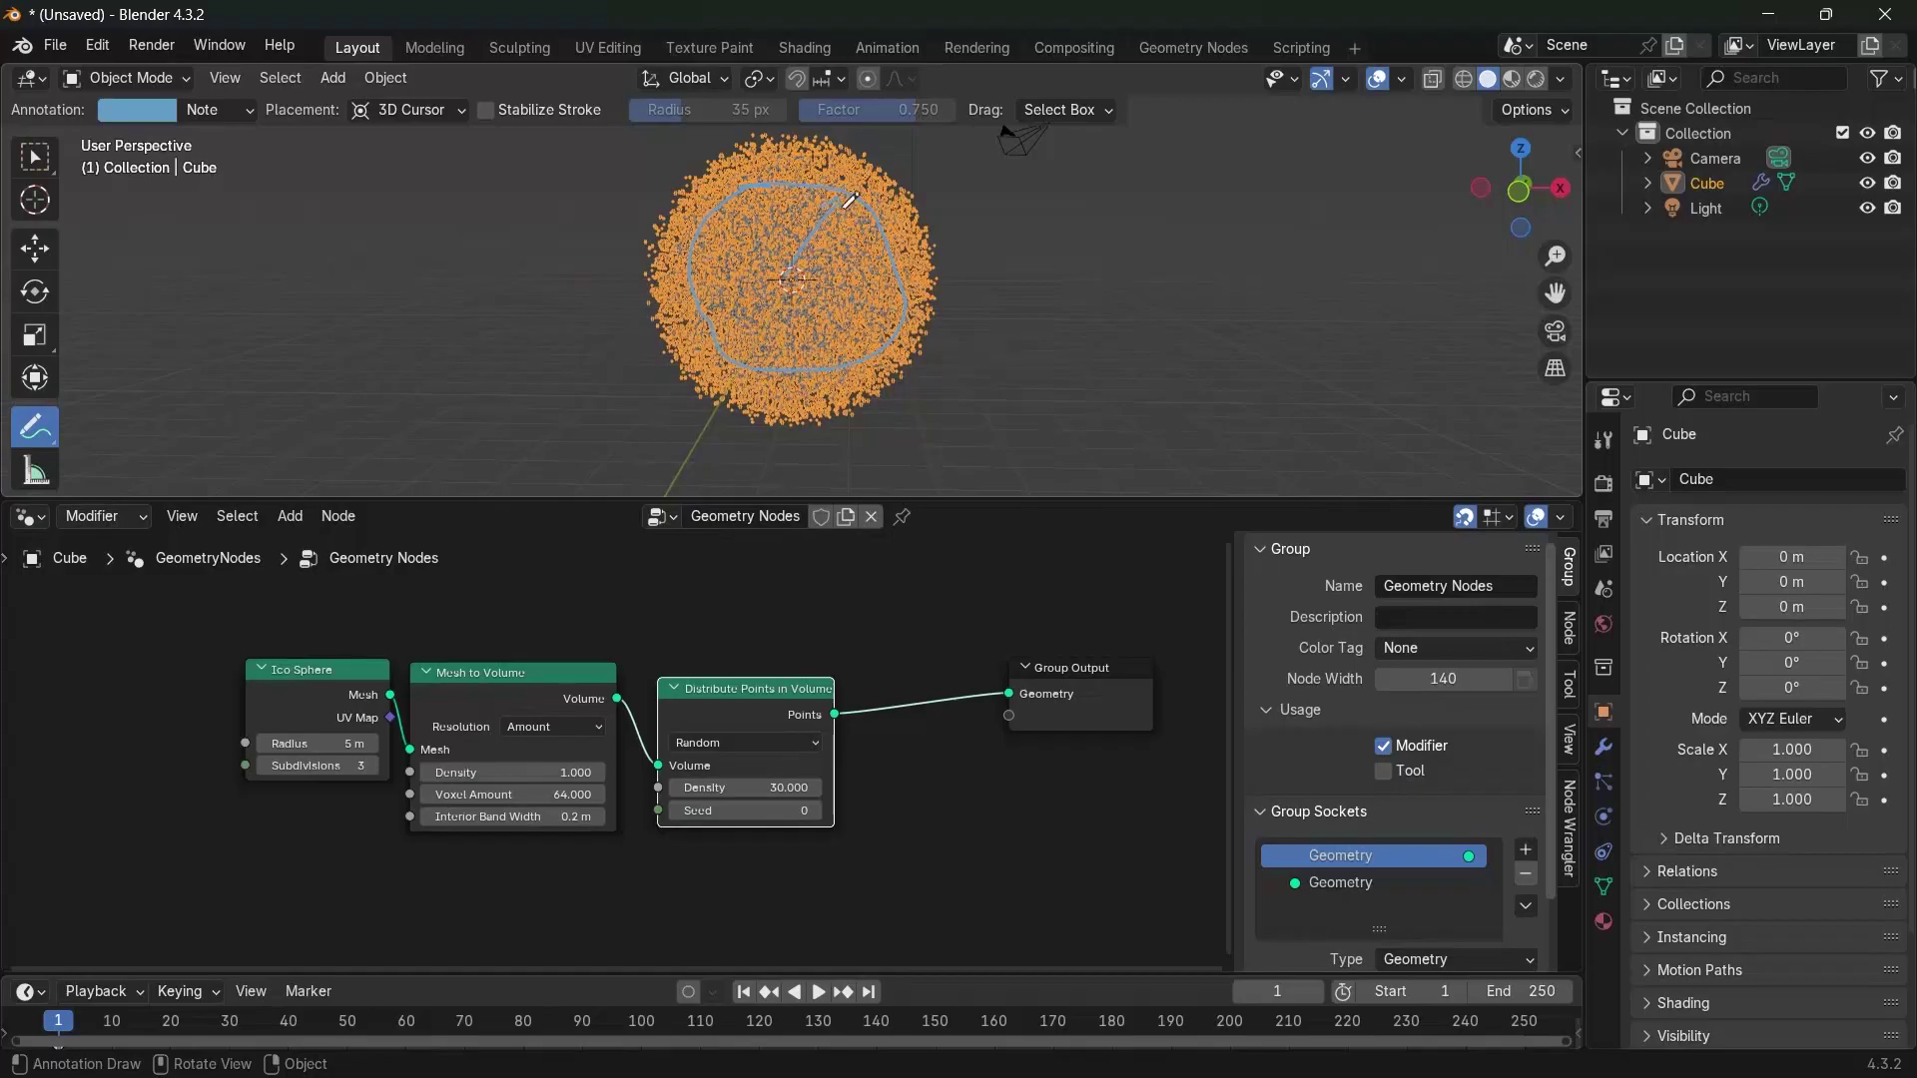
pyautogui.scroll(2, 846, 235)
pyautogui.scroll(-1, 847, 235)
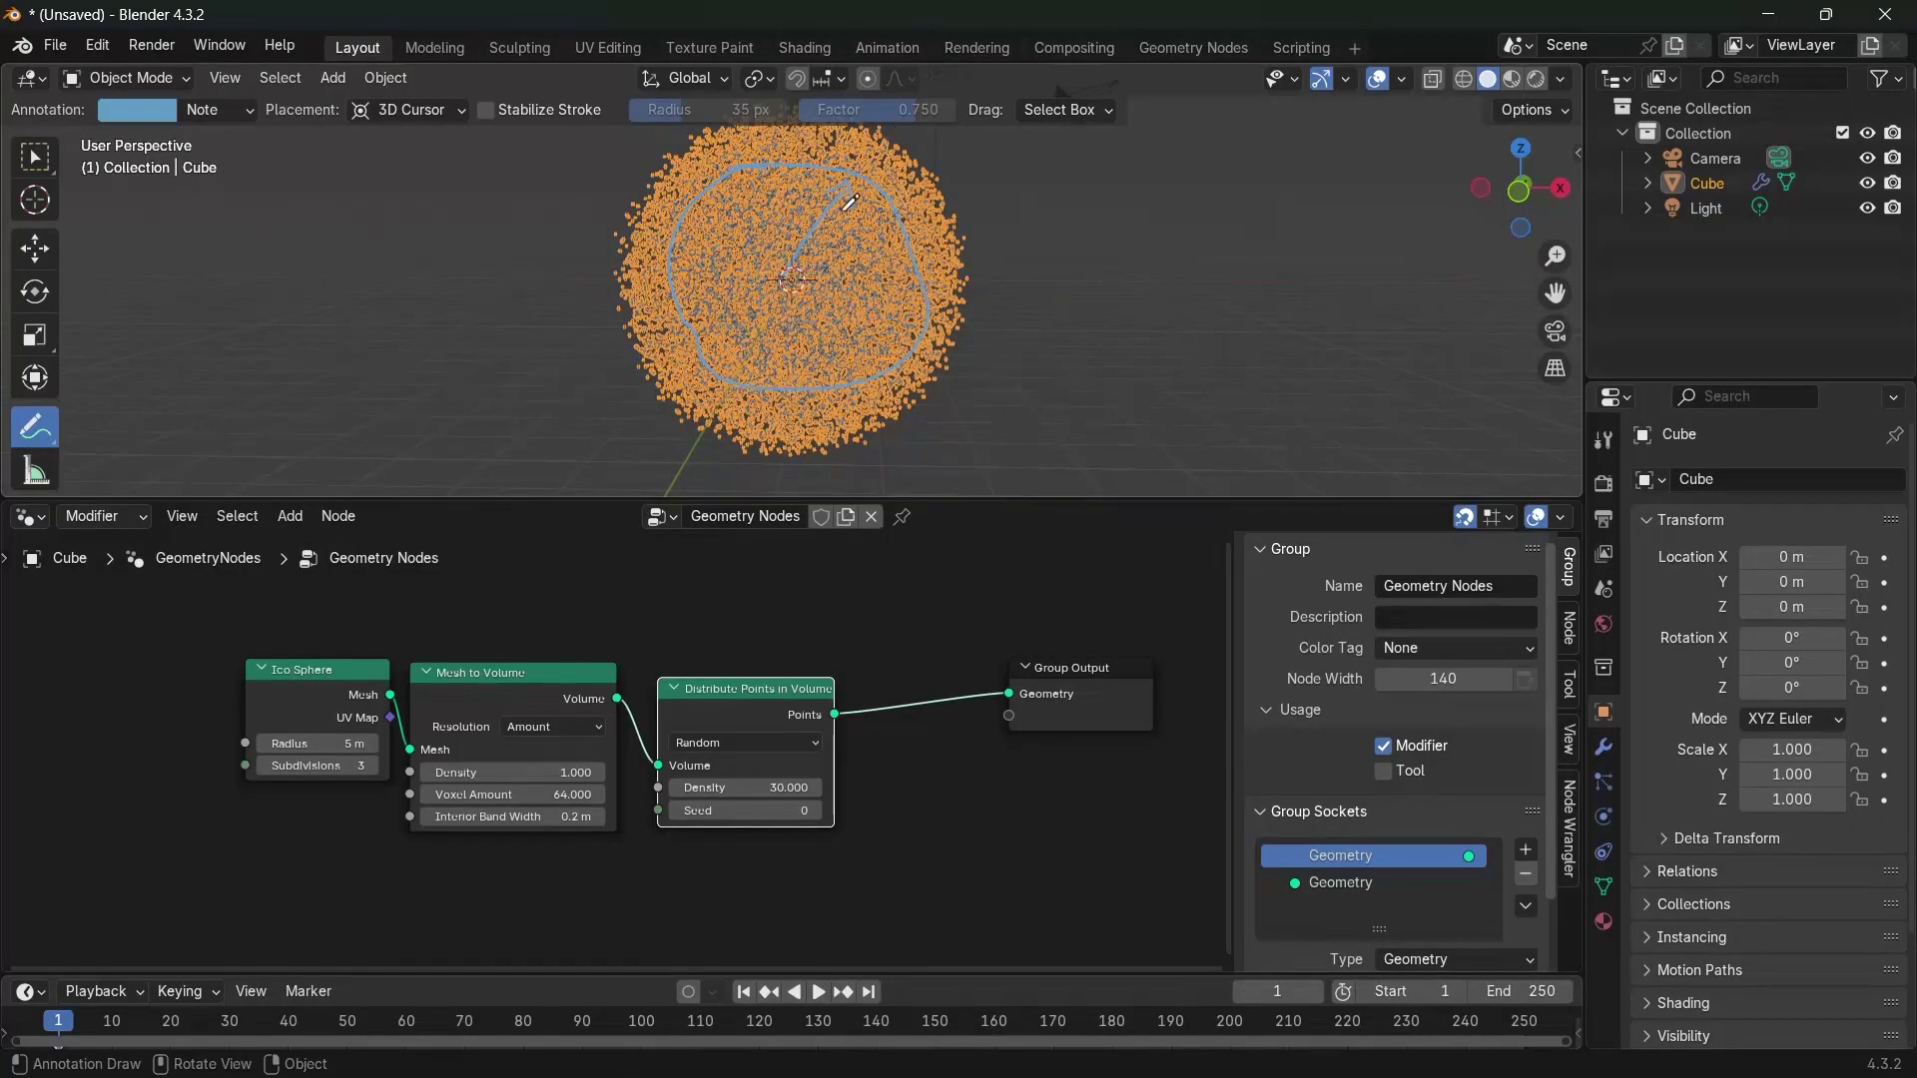
pyautogui.moveTo(759, 217)
pyautogui.mouseDown()
pyautogui.moveTo(740, 321)
pyautogui.moveTo(821, 327)
pyautogui.moveTo(849, 220)
pyautogui.mouseUp()
pyautogui.moveTo(845, 202)
pyautogui.mouseDown()
pyautogui.moveTo(903, 308)
pyautogui.moveTo(830, 353)
pyautogui.moveTo(743, 349)
pyautogui.moveTo(710, 204)
pyautogui.moveTo(757, 193)
pyautogui.mouseUp()
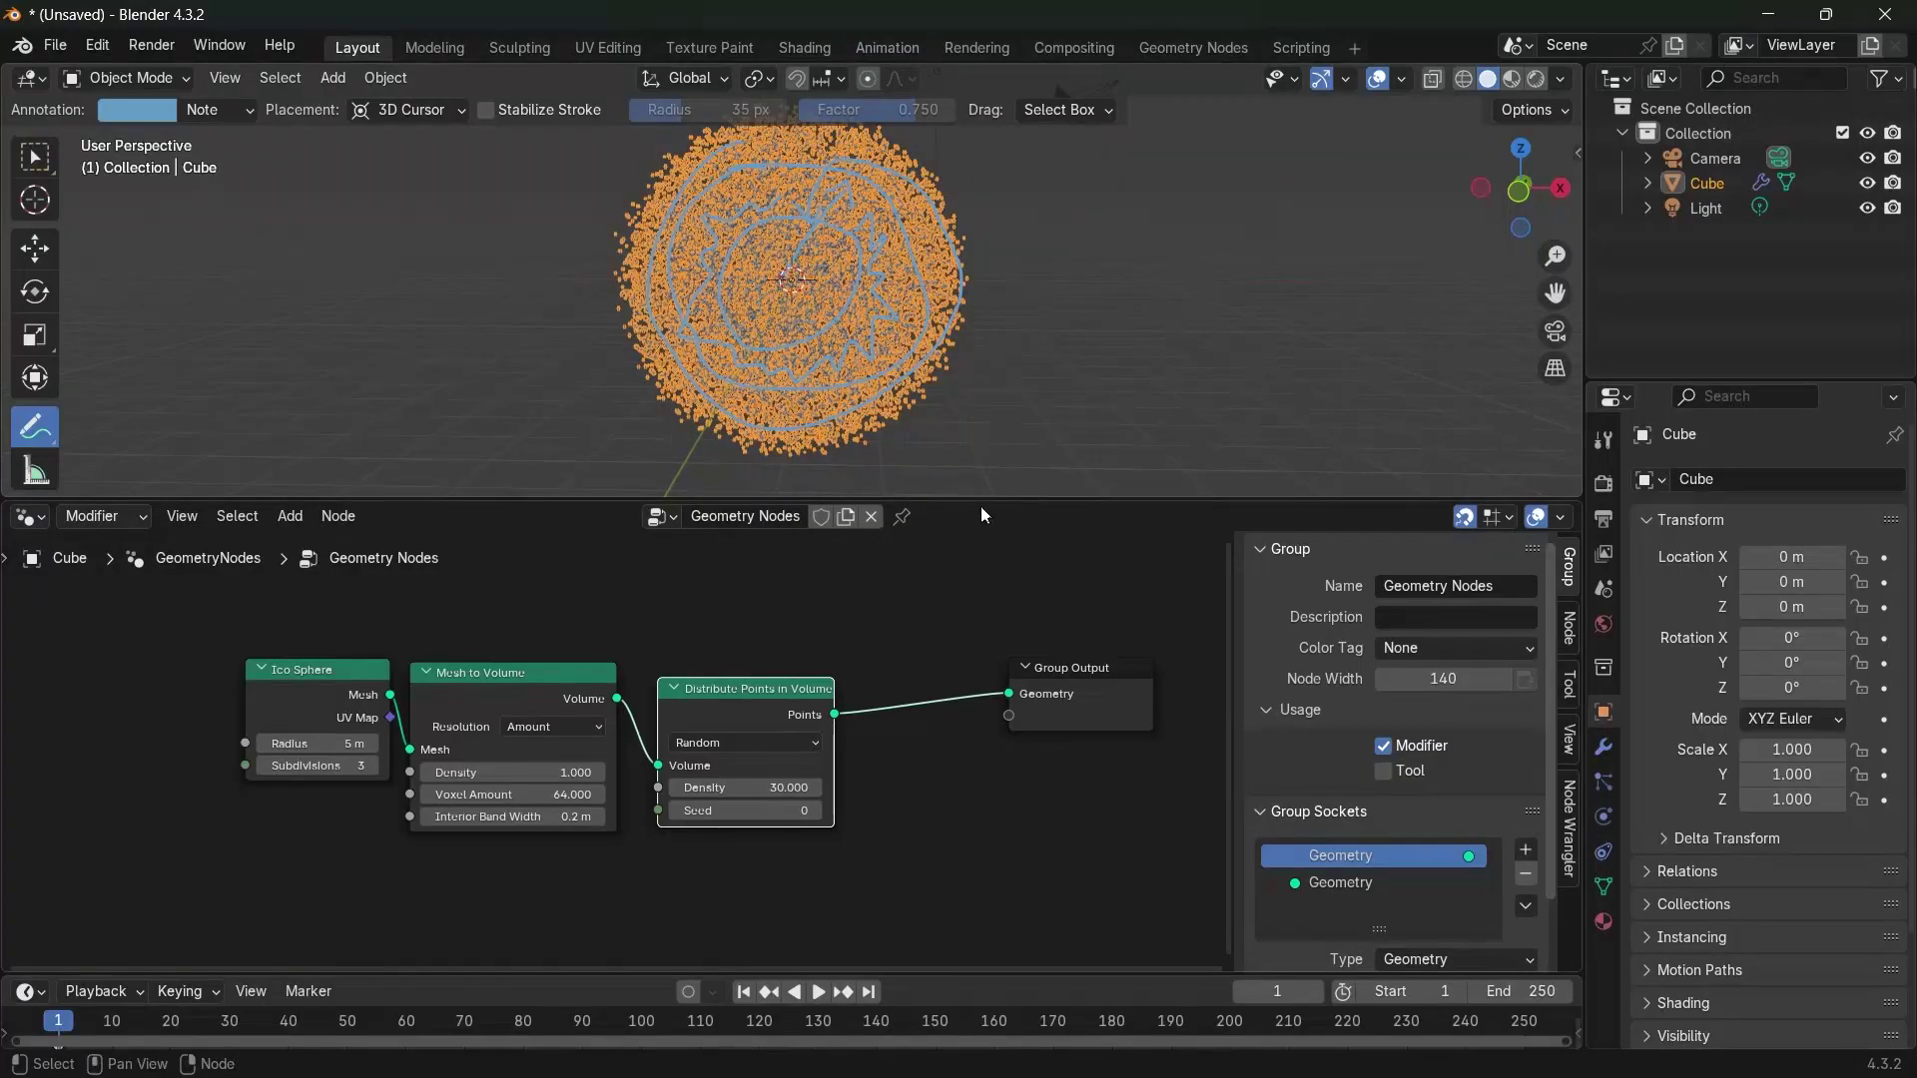
# Undo all the annotation strokes drawn over the point sphere
pyautogui.hotkey('ctrl', 'z')
pyautogui.hotkey('ctrl', 'z')
pyautogui.hotkey('ctrl', 'z')
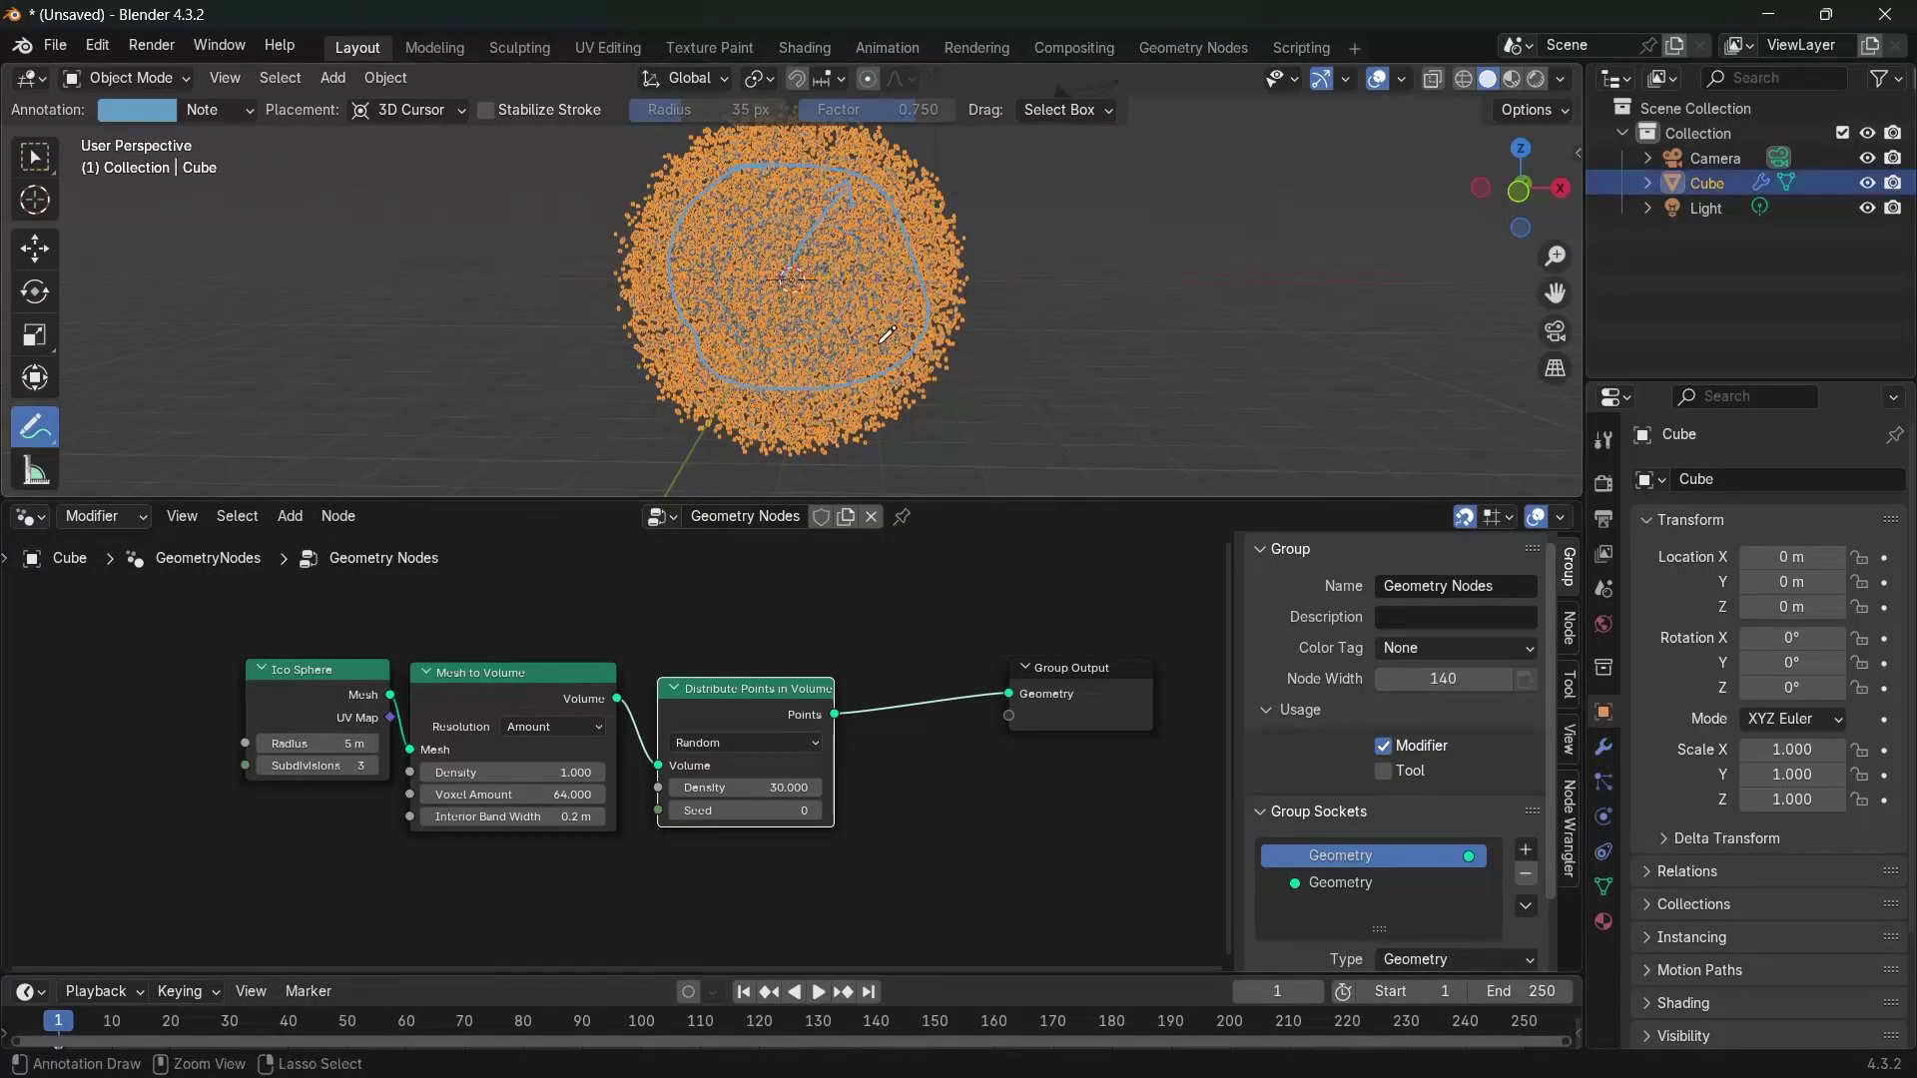
pyautogui.hotkey('ctrl', 'z')
pyautogui.hotkey('ctrl', 'z')
# Move the Group Output node away from the other three nodes and reposition those three together, leaving room between them
pyautogui.moveTo(881, 722); pyautogui.dragTo(727, 782, button='middle')
pyautogui.moveTo(933, 735); pyautogui.dragTo(1139, 717)
pyautogui.scroll(-1, 635, 725)
pyautogui.moveTo(569, 766); pyautogui.dragTo(355, 731)
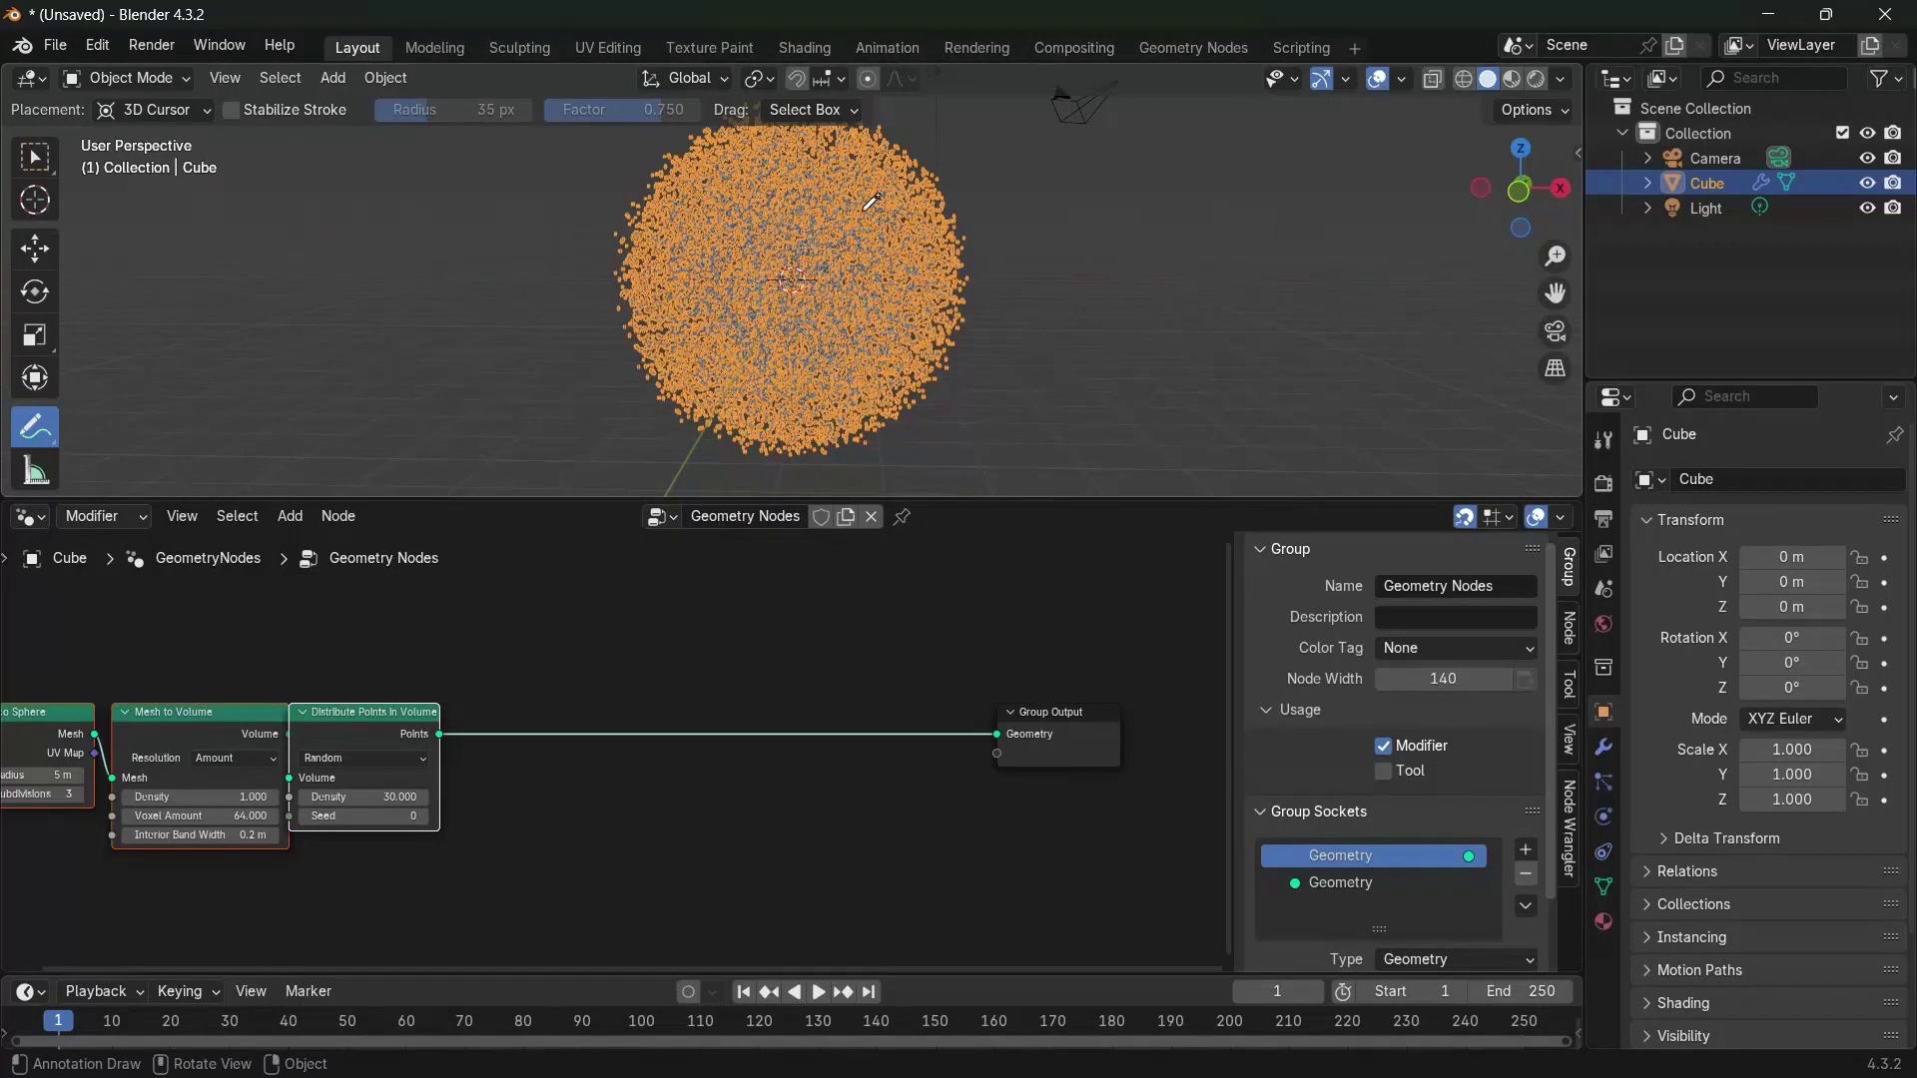
pyautogui.press('g')
pyautogui.click(482, 746)
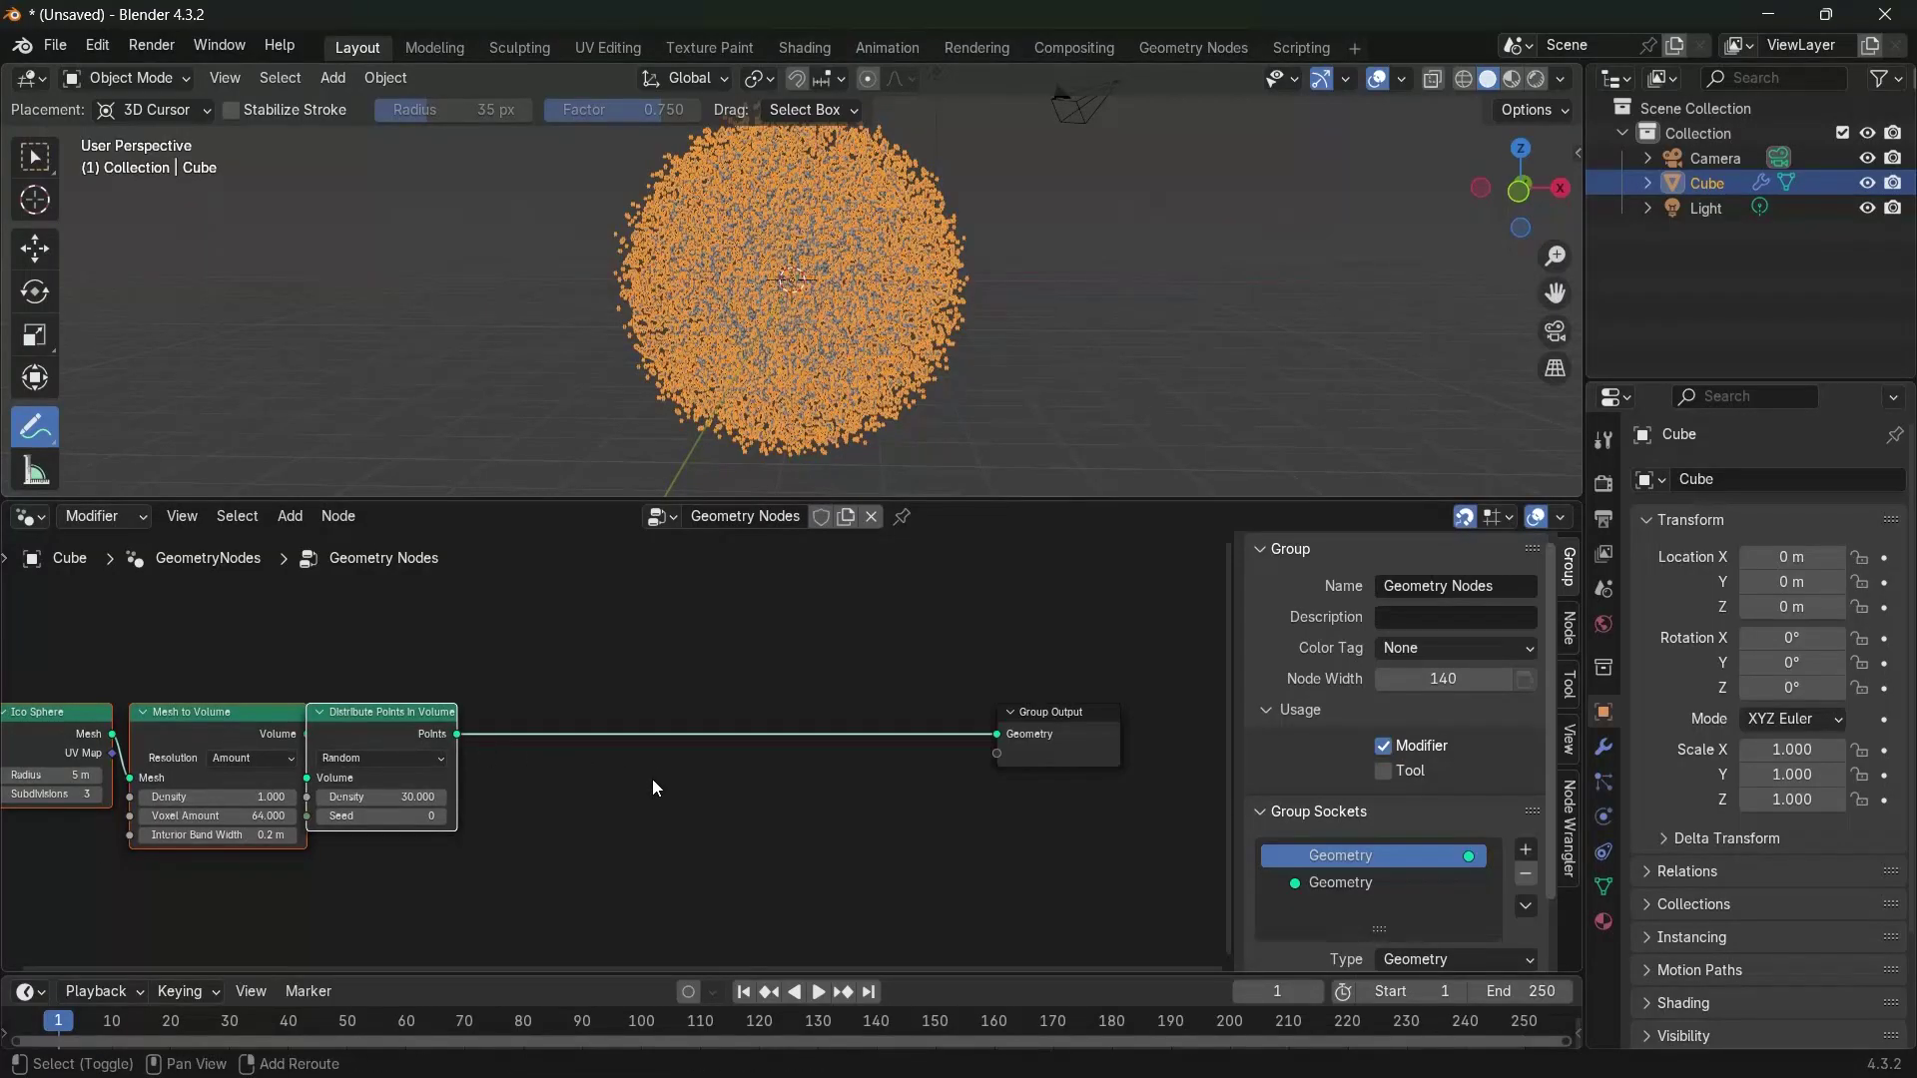
# Insert a Set Position node between Distribute Points in Volume and the Group Output
pyautogui.hotkey('shift', 'a')
pyautogui.write('set')
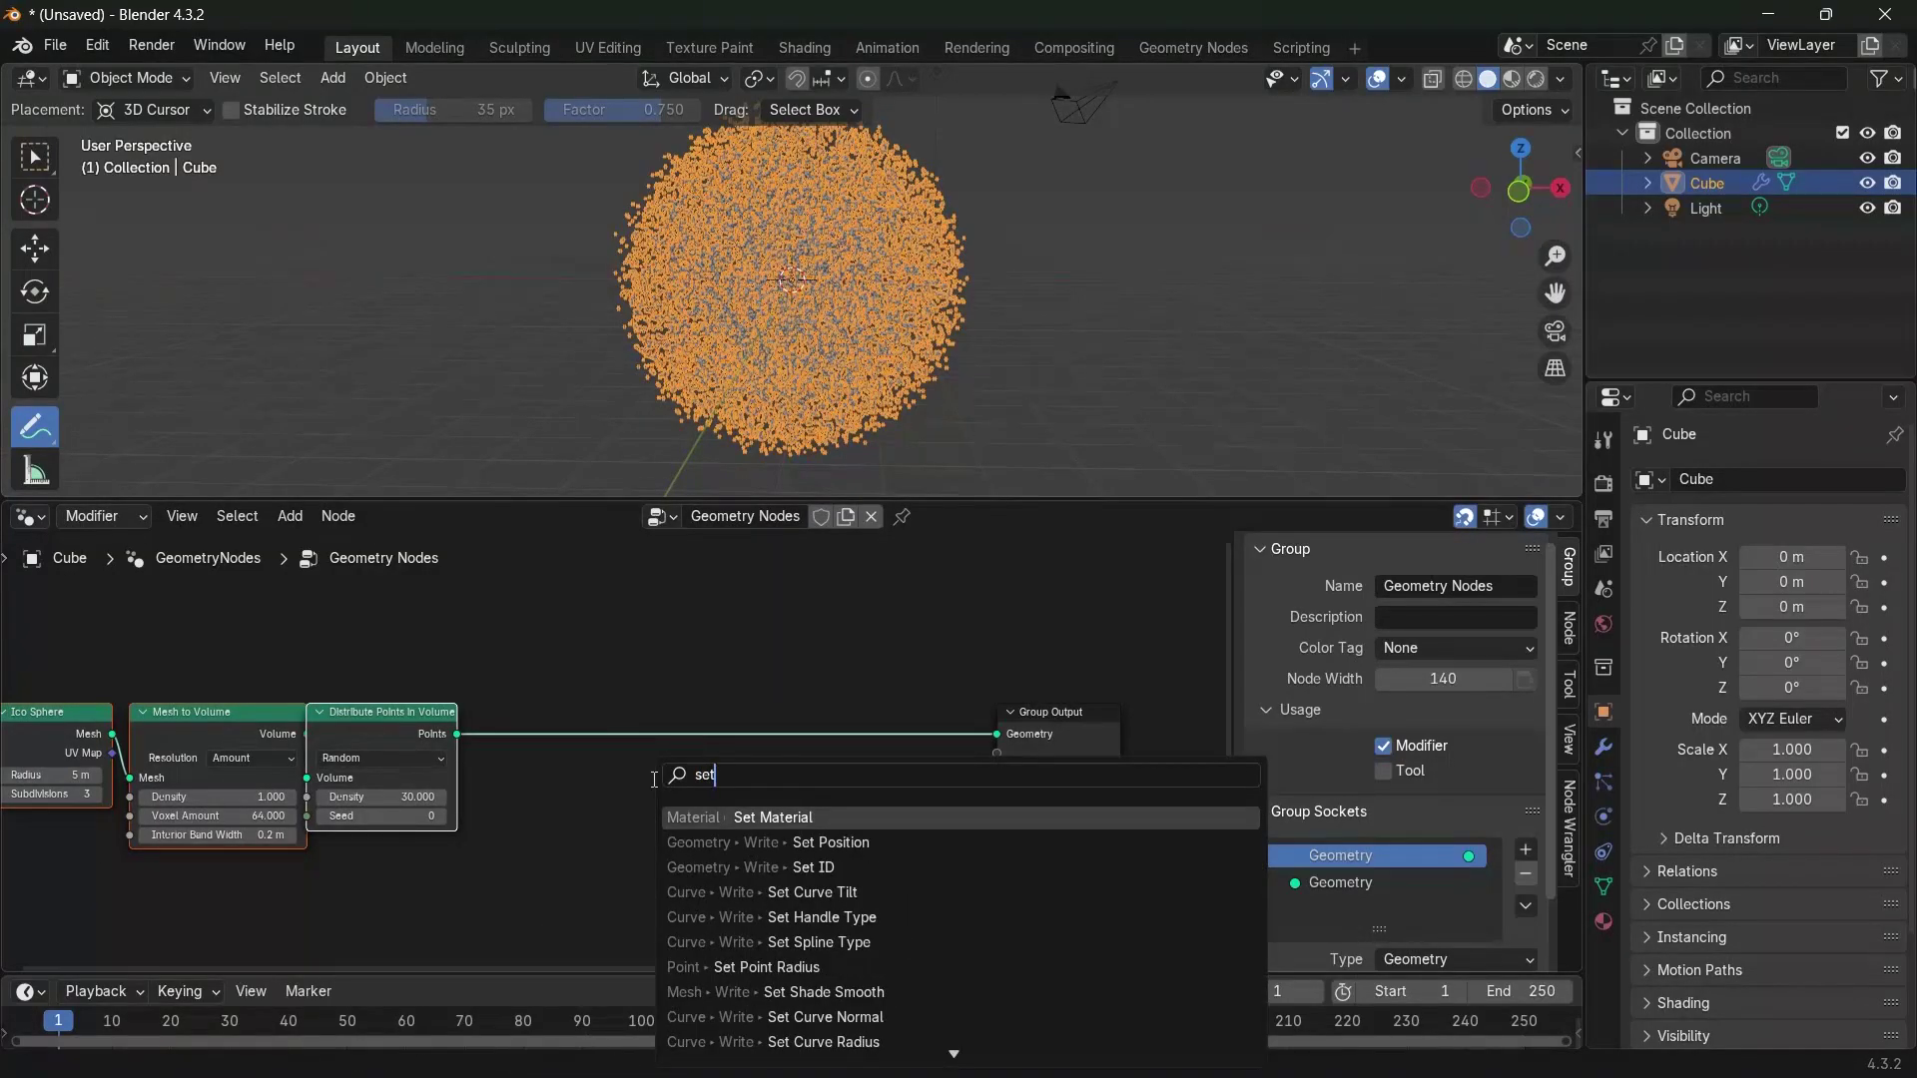
pyautogui.click(798, 843)
pyautogui.click(559, 712)
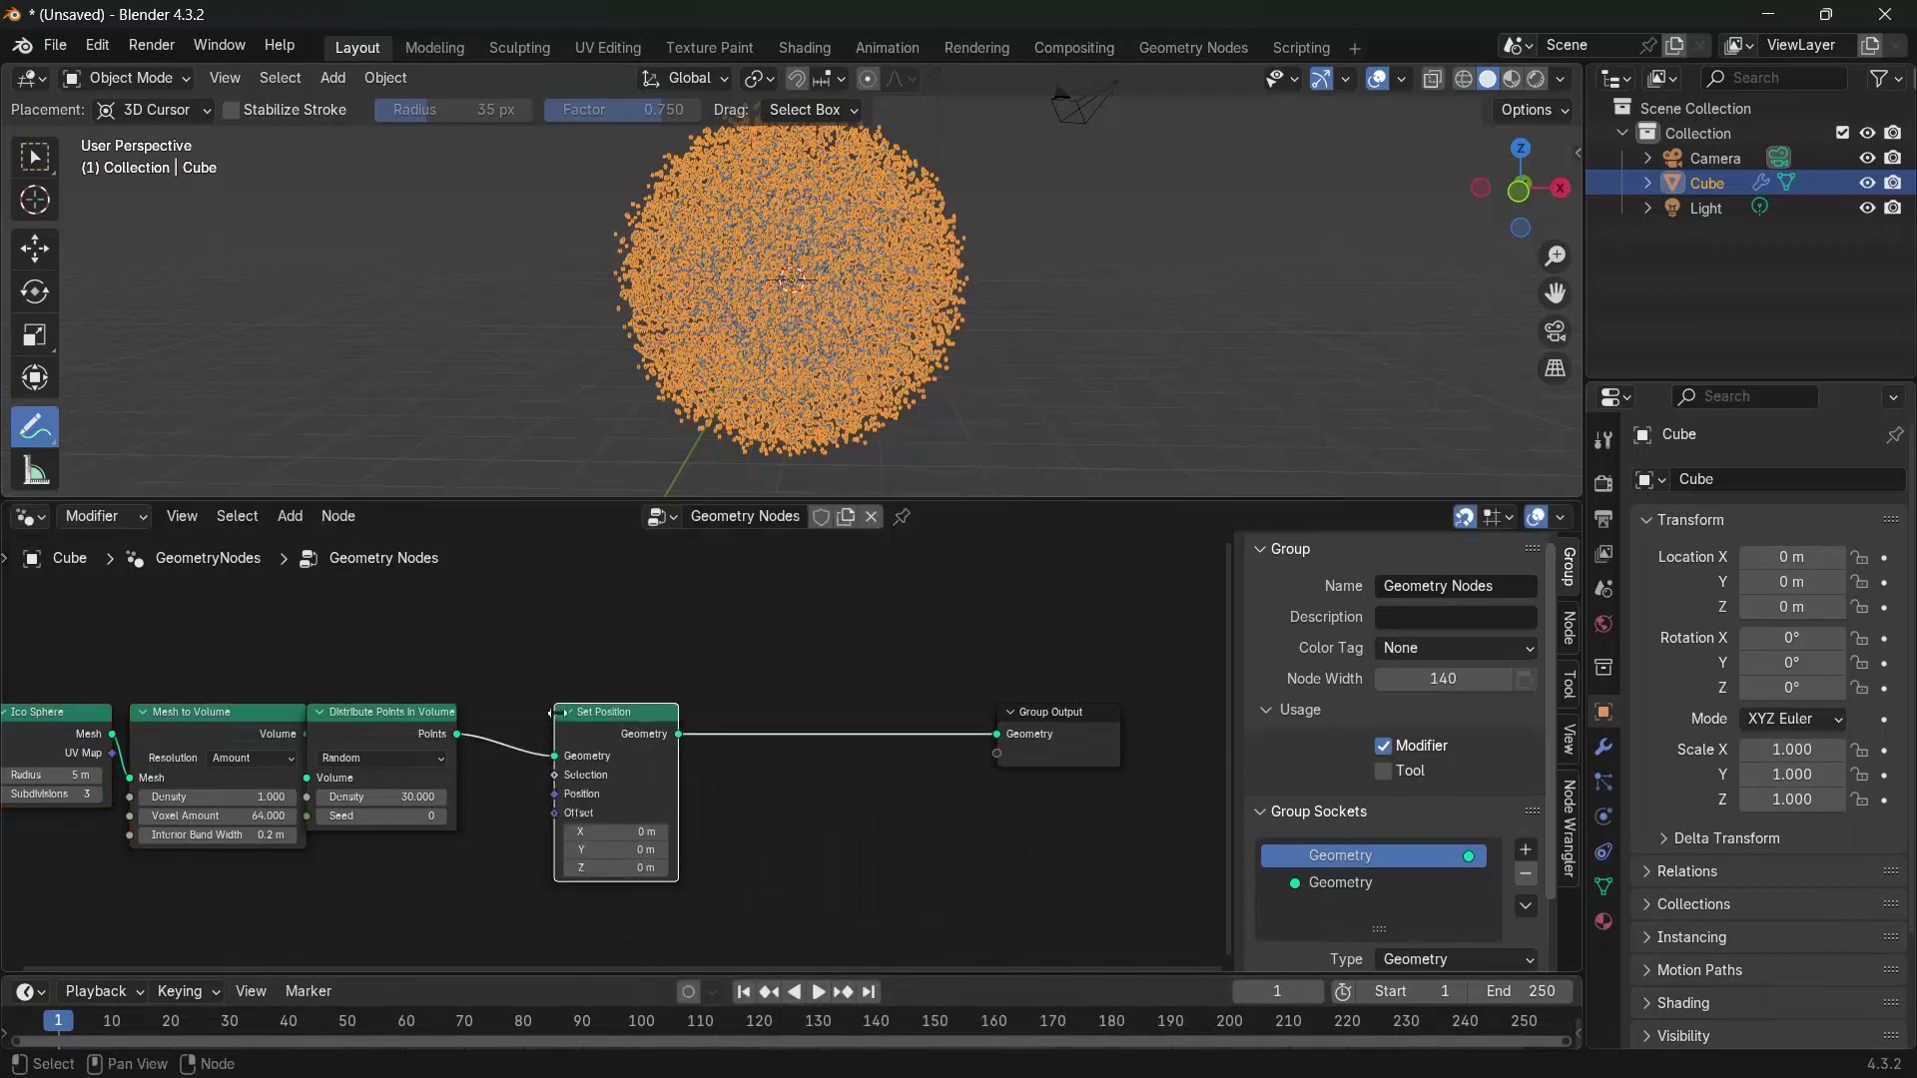
pyautogui.moveTo(610, 736); pyautogui.dragTo(646, 737)
# Duplicate the Set Position node onto the link just before the Group Output and move the original below the node chain
pyautogui.moveTo(838, 747); pyautogui.dragTo(633, 751, button='middle')
pyautogui.moveTo(859, 763); pyautogui.dragTo(983, 763)
pyautogui.click(481, 752)
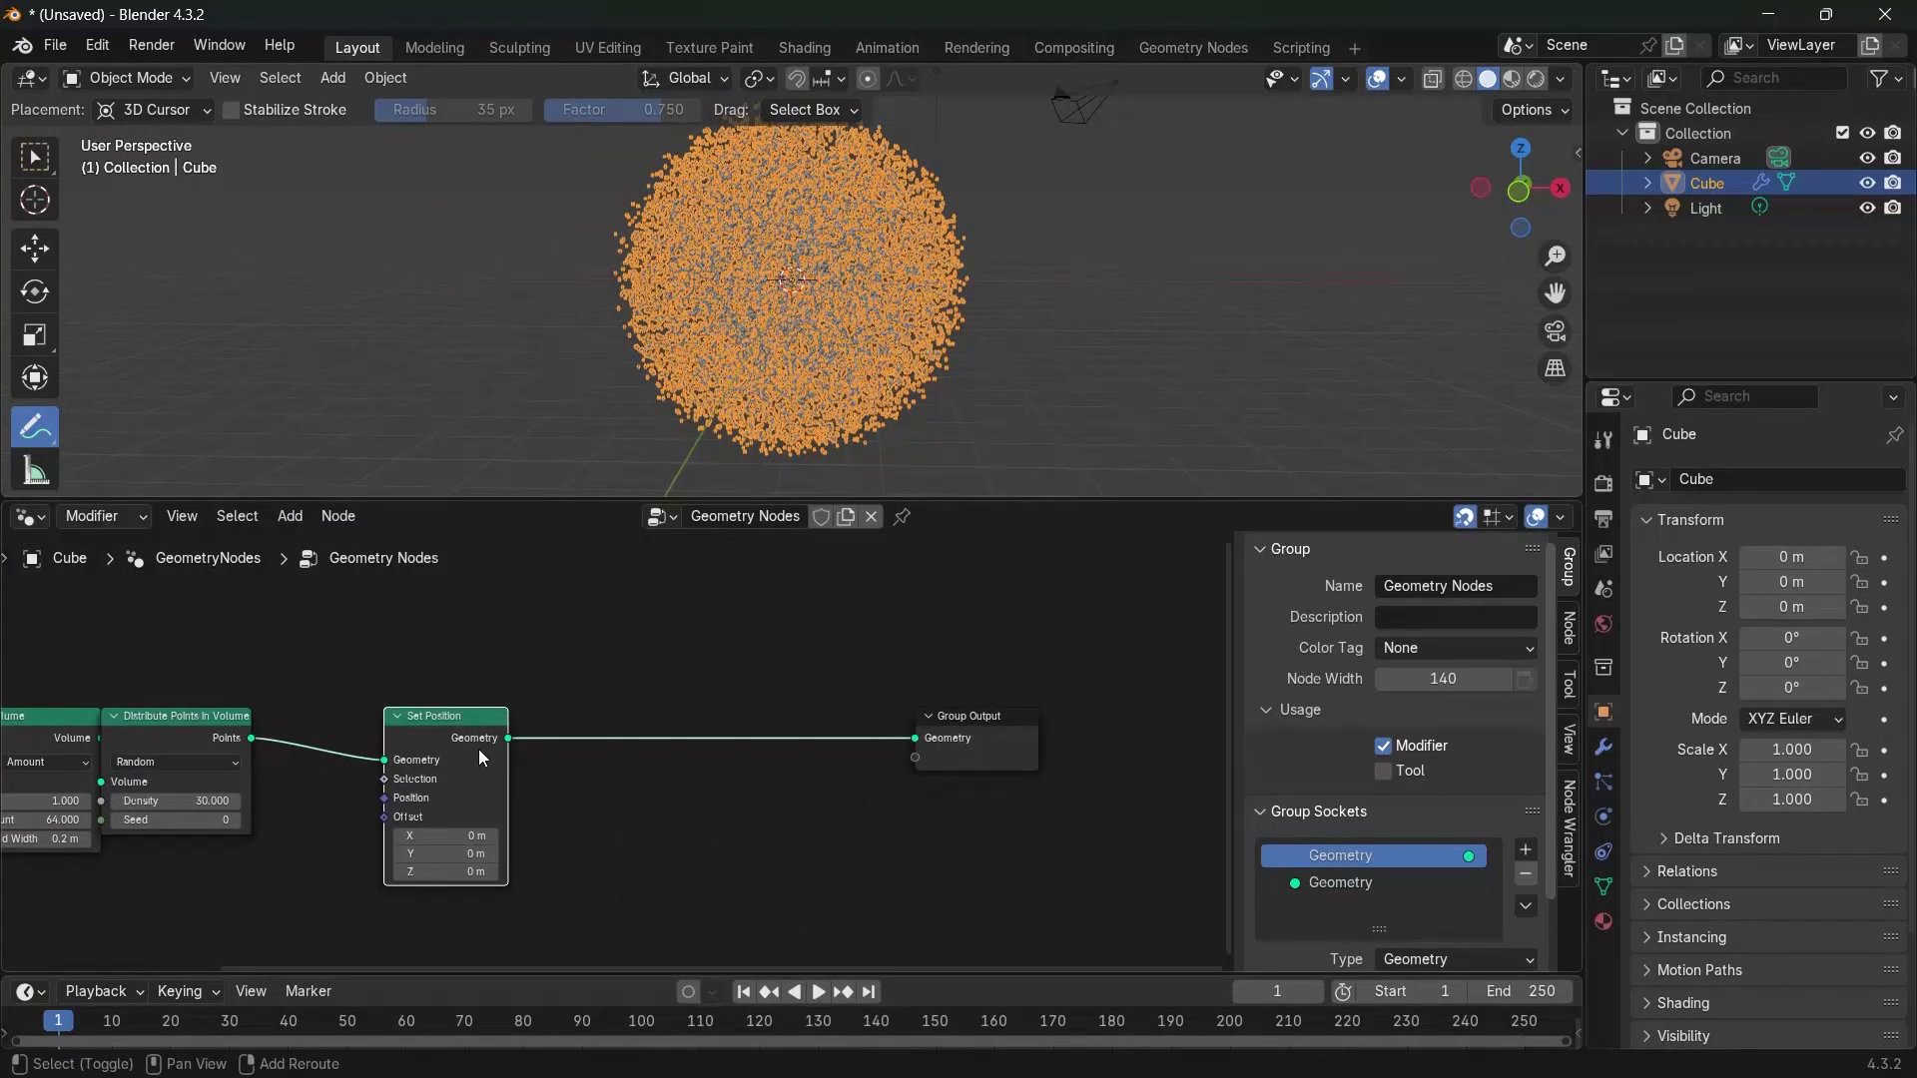
pyautogui.hotkey('shift', 'd')
pyautogui.click(841, 729)
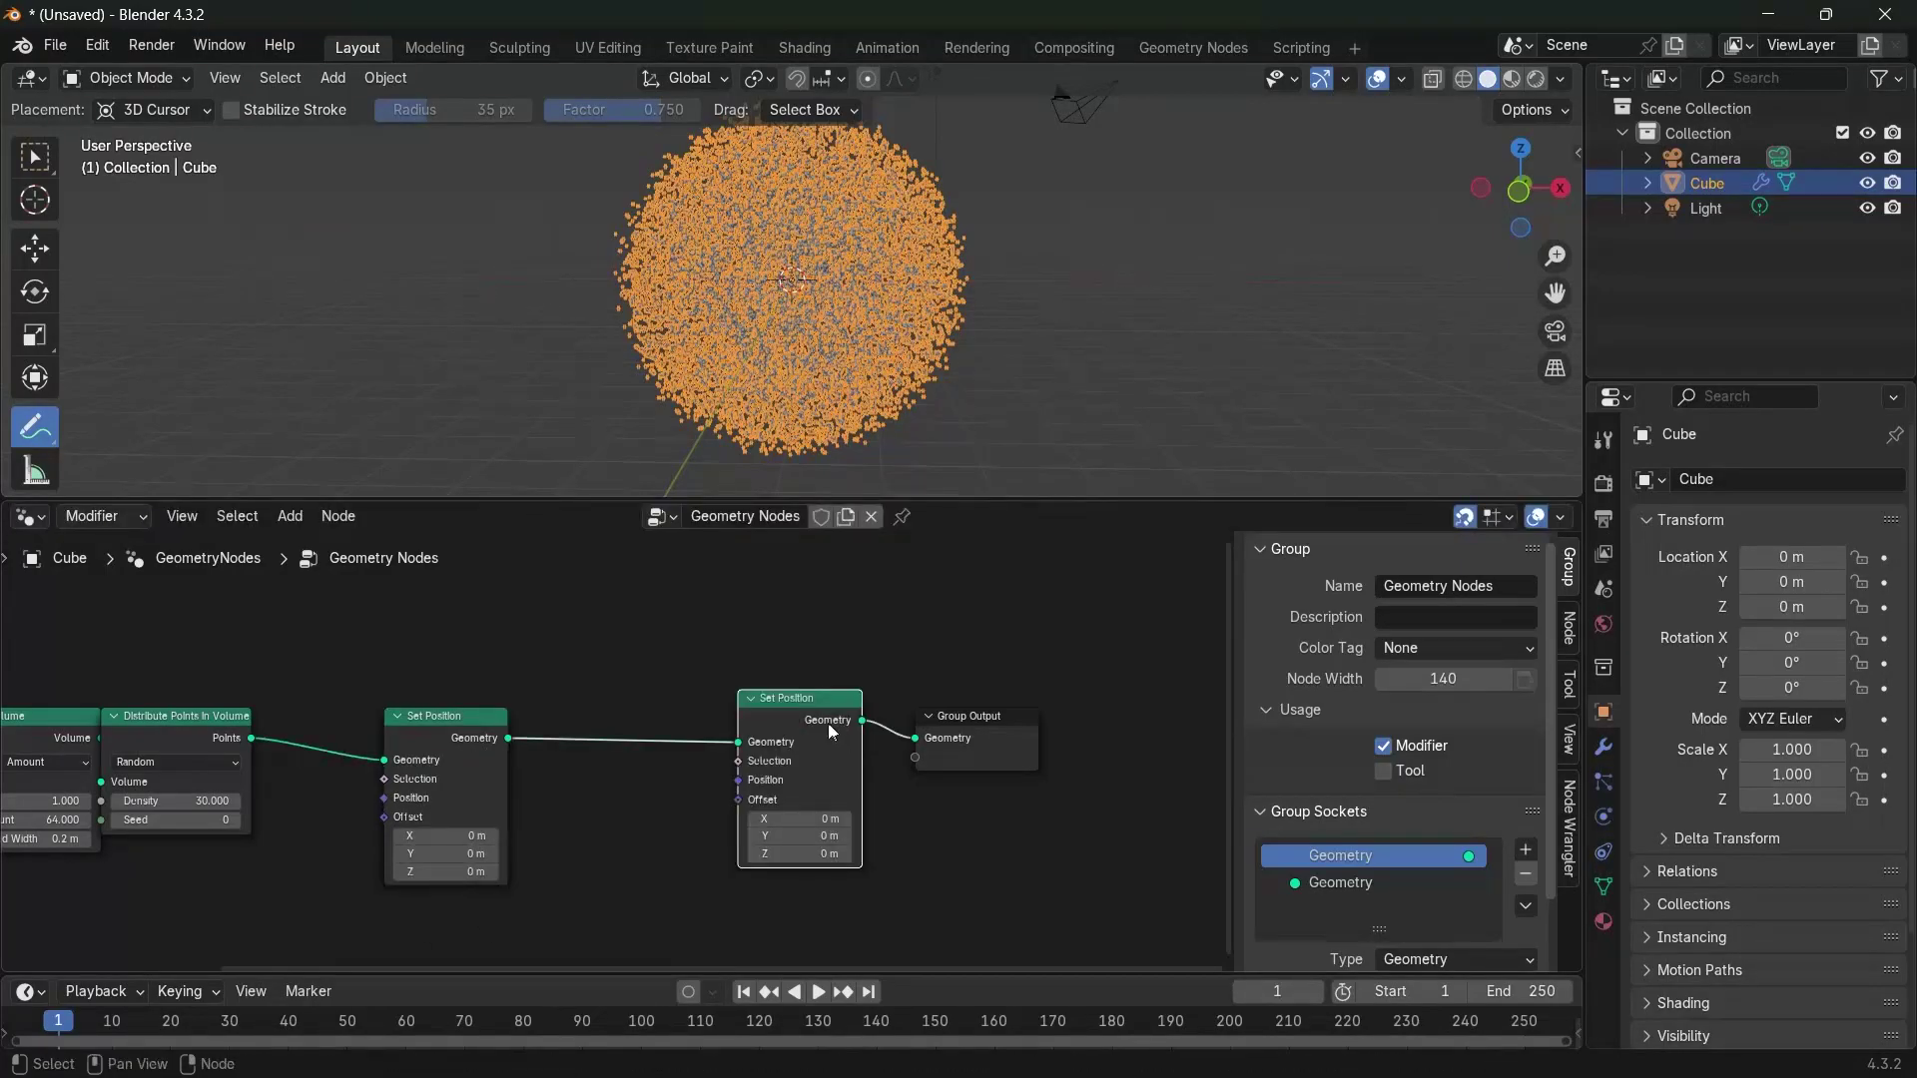
pyautogui.moveTo(828, 726); pyautogui.dragTo(827, 743)
pyautogui.moveTo(447, 741); pyautogui.dragTo(429, 847)
pyautogui.moveTo(319, 937); pyautogui.dragTo(592, 742, button='middle')
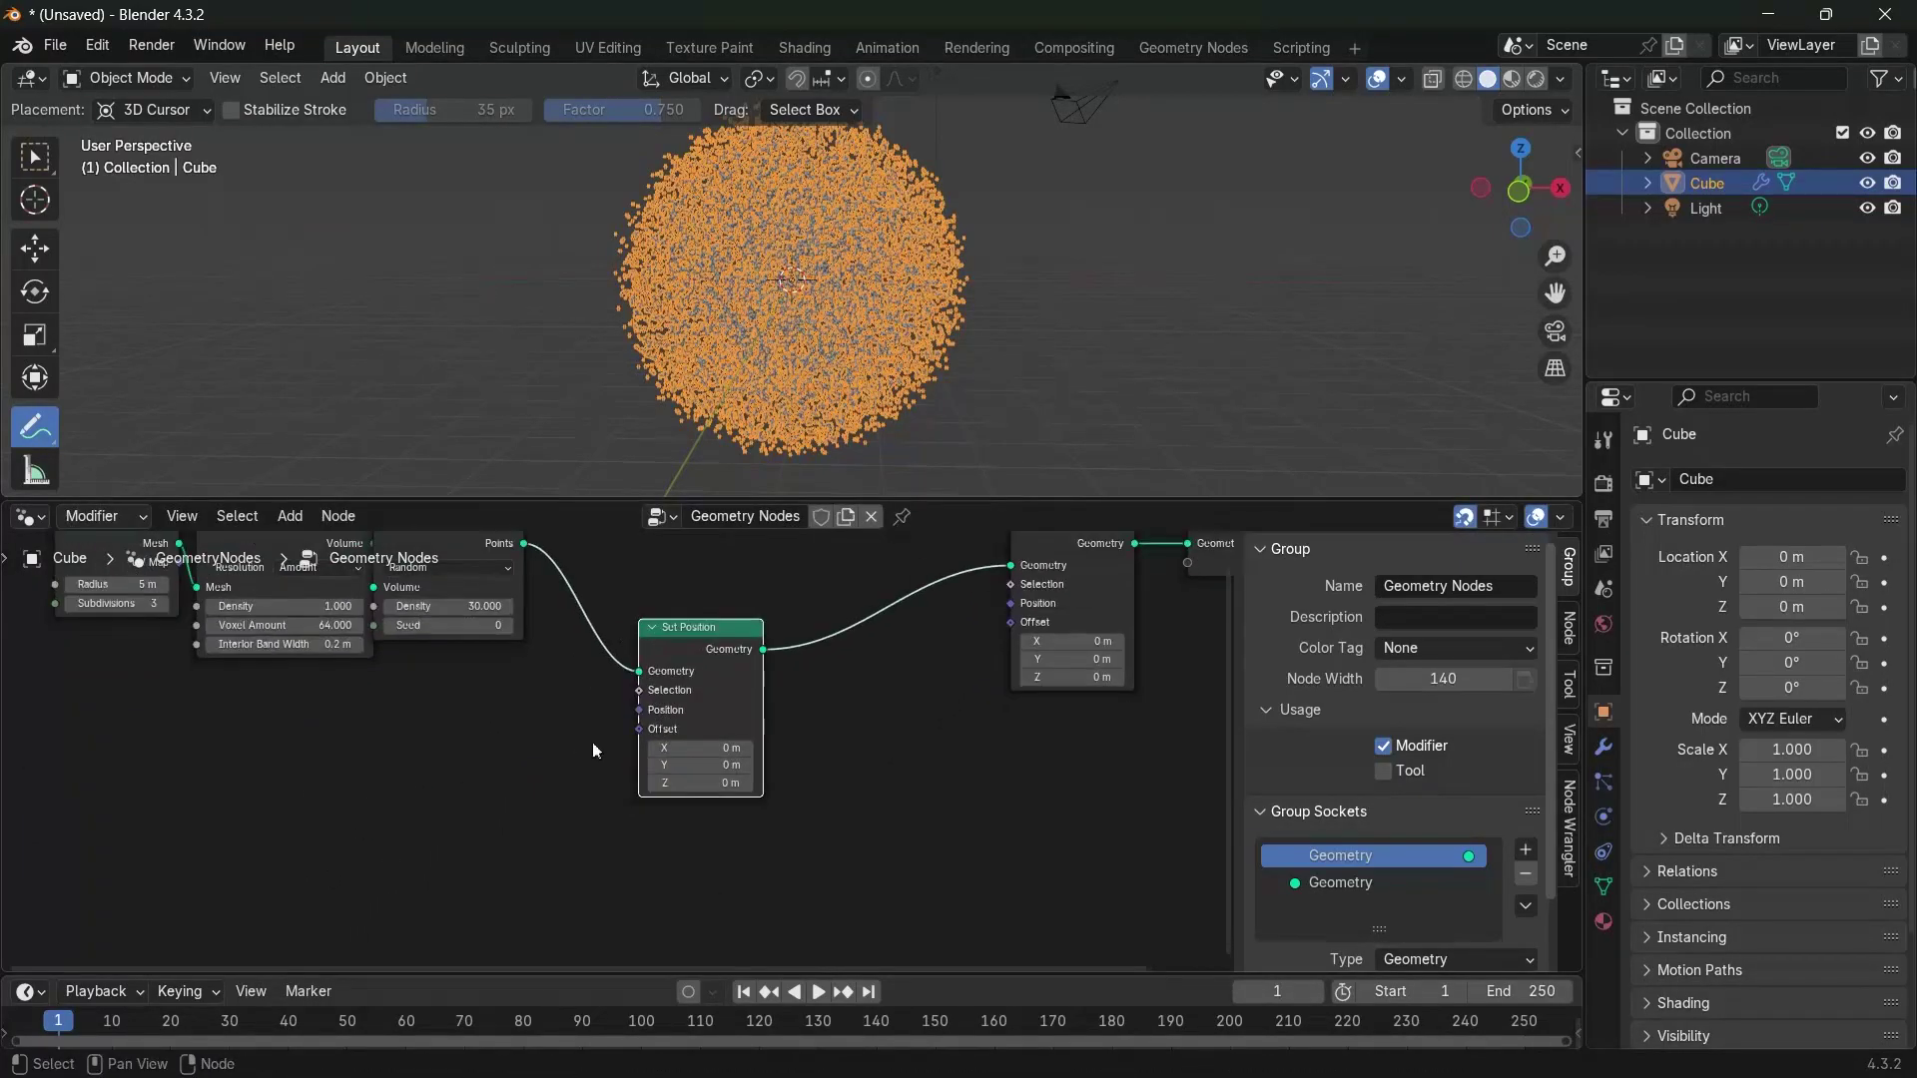
# Move the first Set Position node slightly lower and shift the second one up and away from the Group Output
pyautogui.moveTo(639, 691); pyautogui.dragTo(647, 735)
pyautogui.moveTo(649, 735); pyautogui.dragTo(431, 854, button='middle')
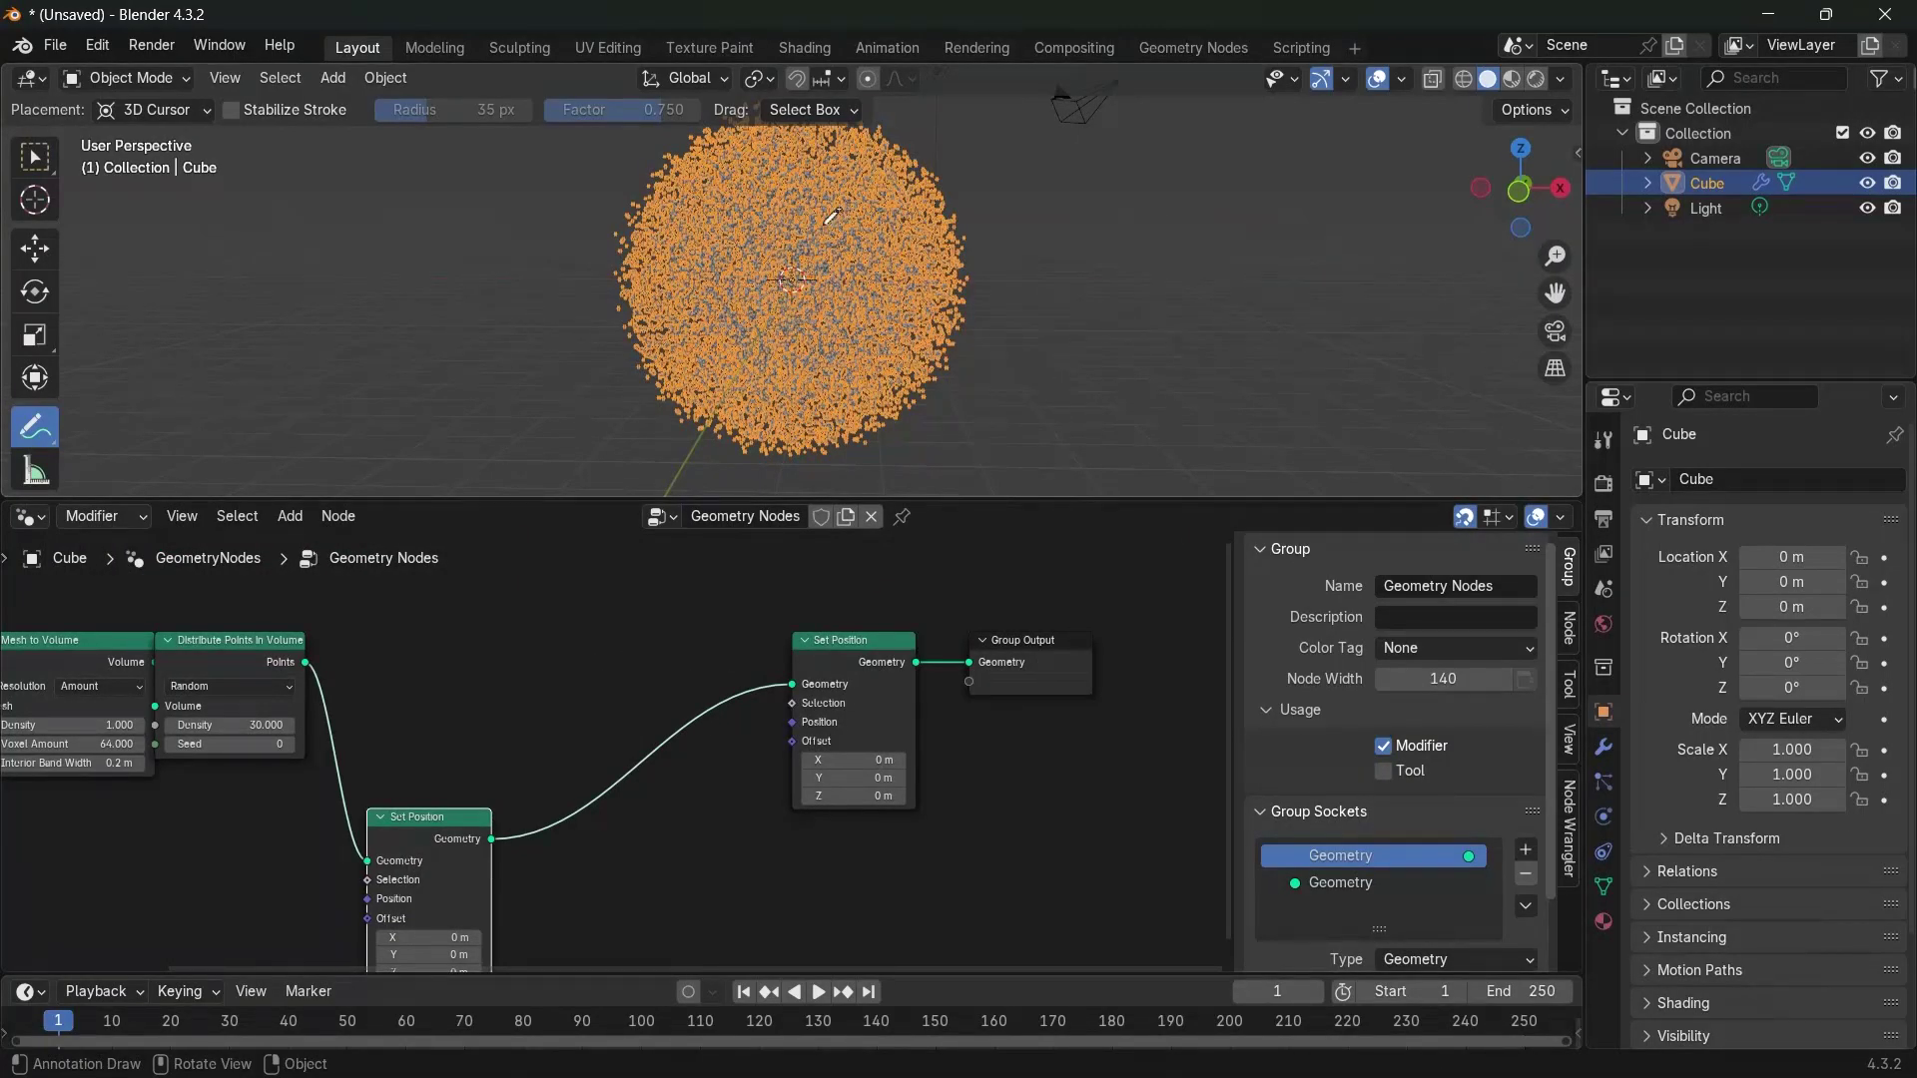
pyautogui.moveTo(831, 649); pyautogui.dragTo(813, 631)
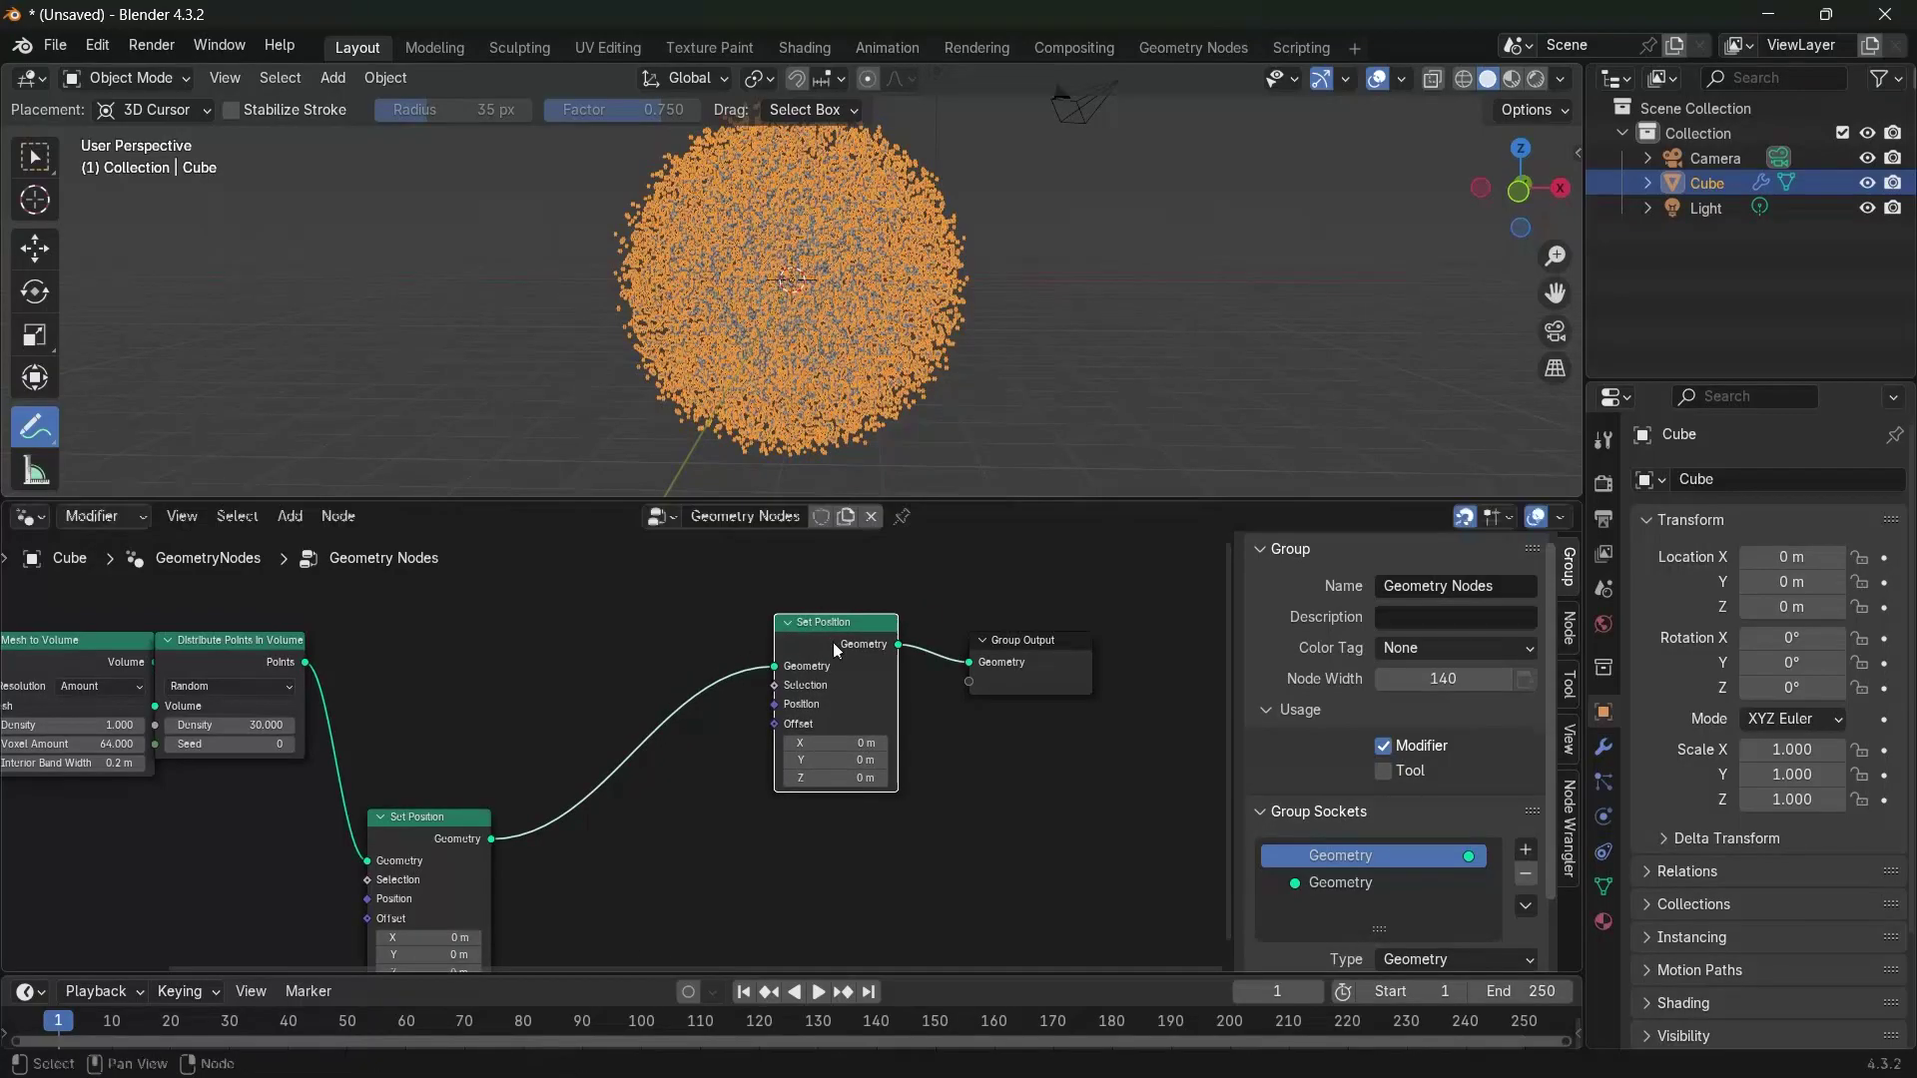
# Add a Position node in the empty space above the link between the two Set Position nodes
pyautogui.moveTo(656, 655); pyautogui.dragTo(718, 739, button='middle')
pyautogui.hotkey('shift', 'a')
pyautogui.moveTo(617, 753)
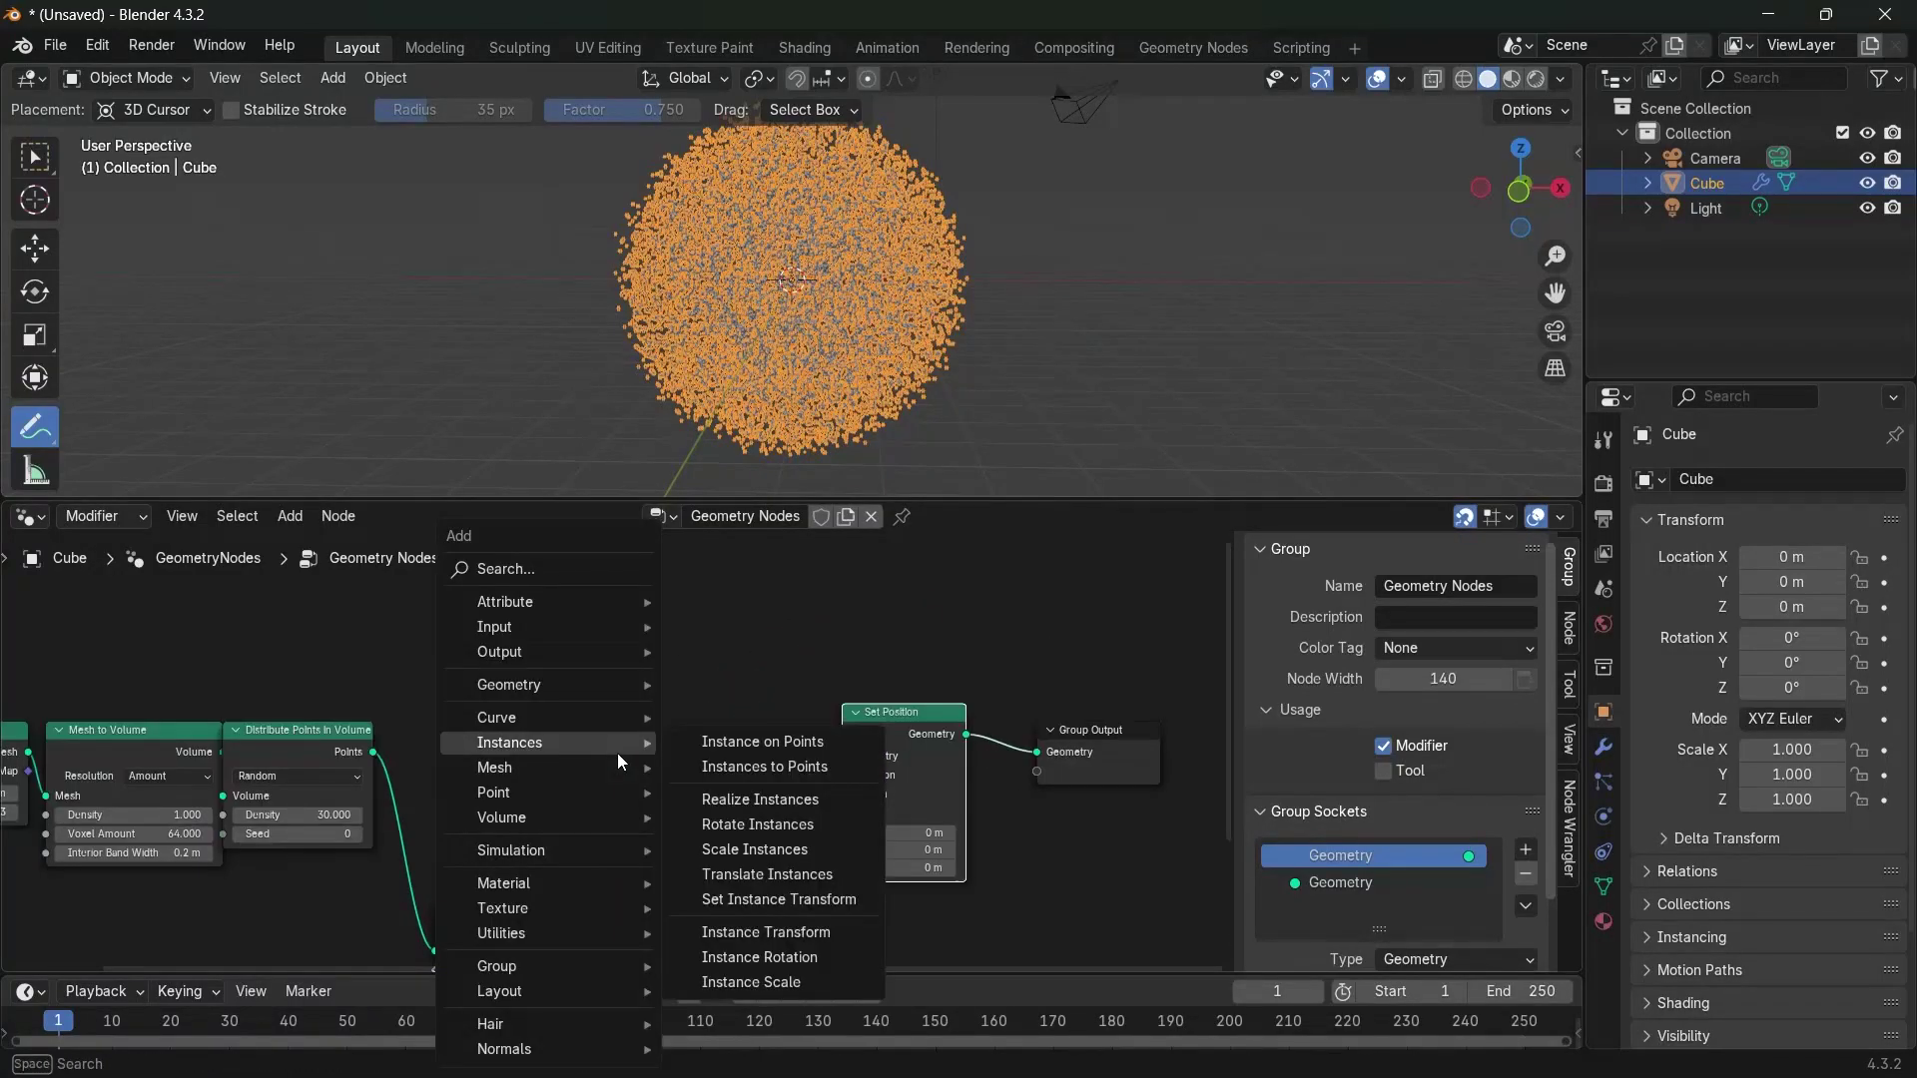
pyautogui.write('posi')
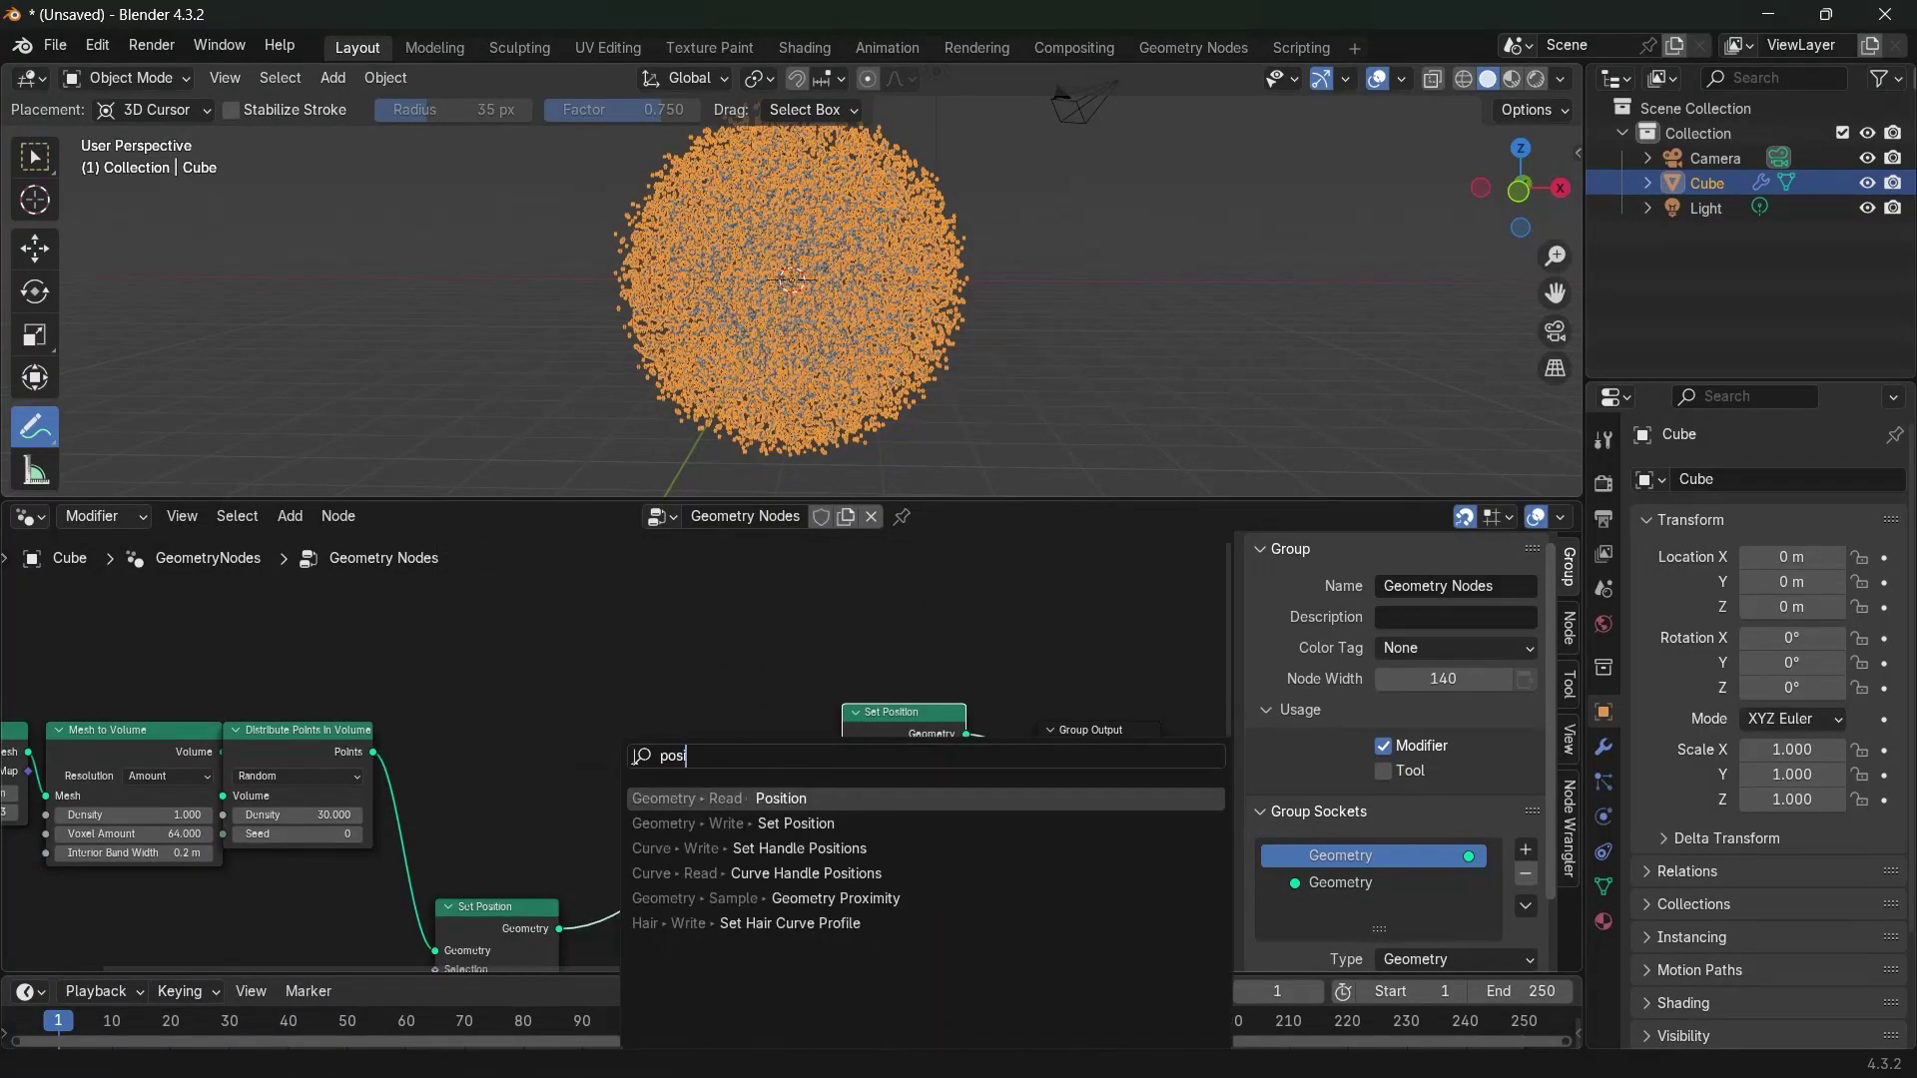
pyautogui.press('Return')
pyautogui.click(525, 684)
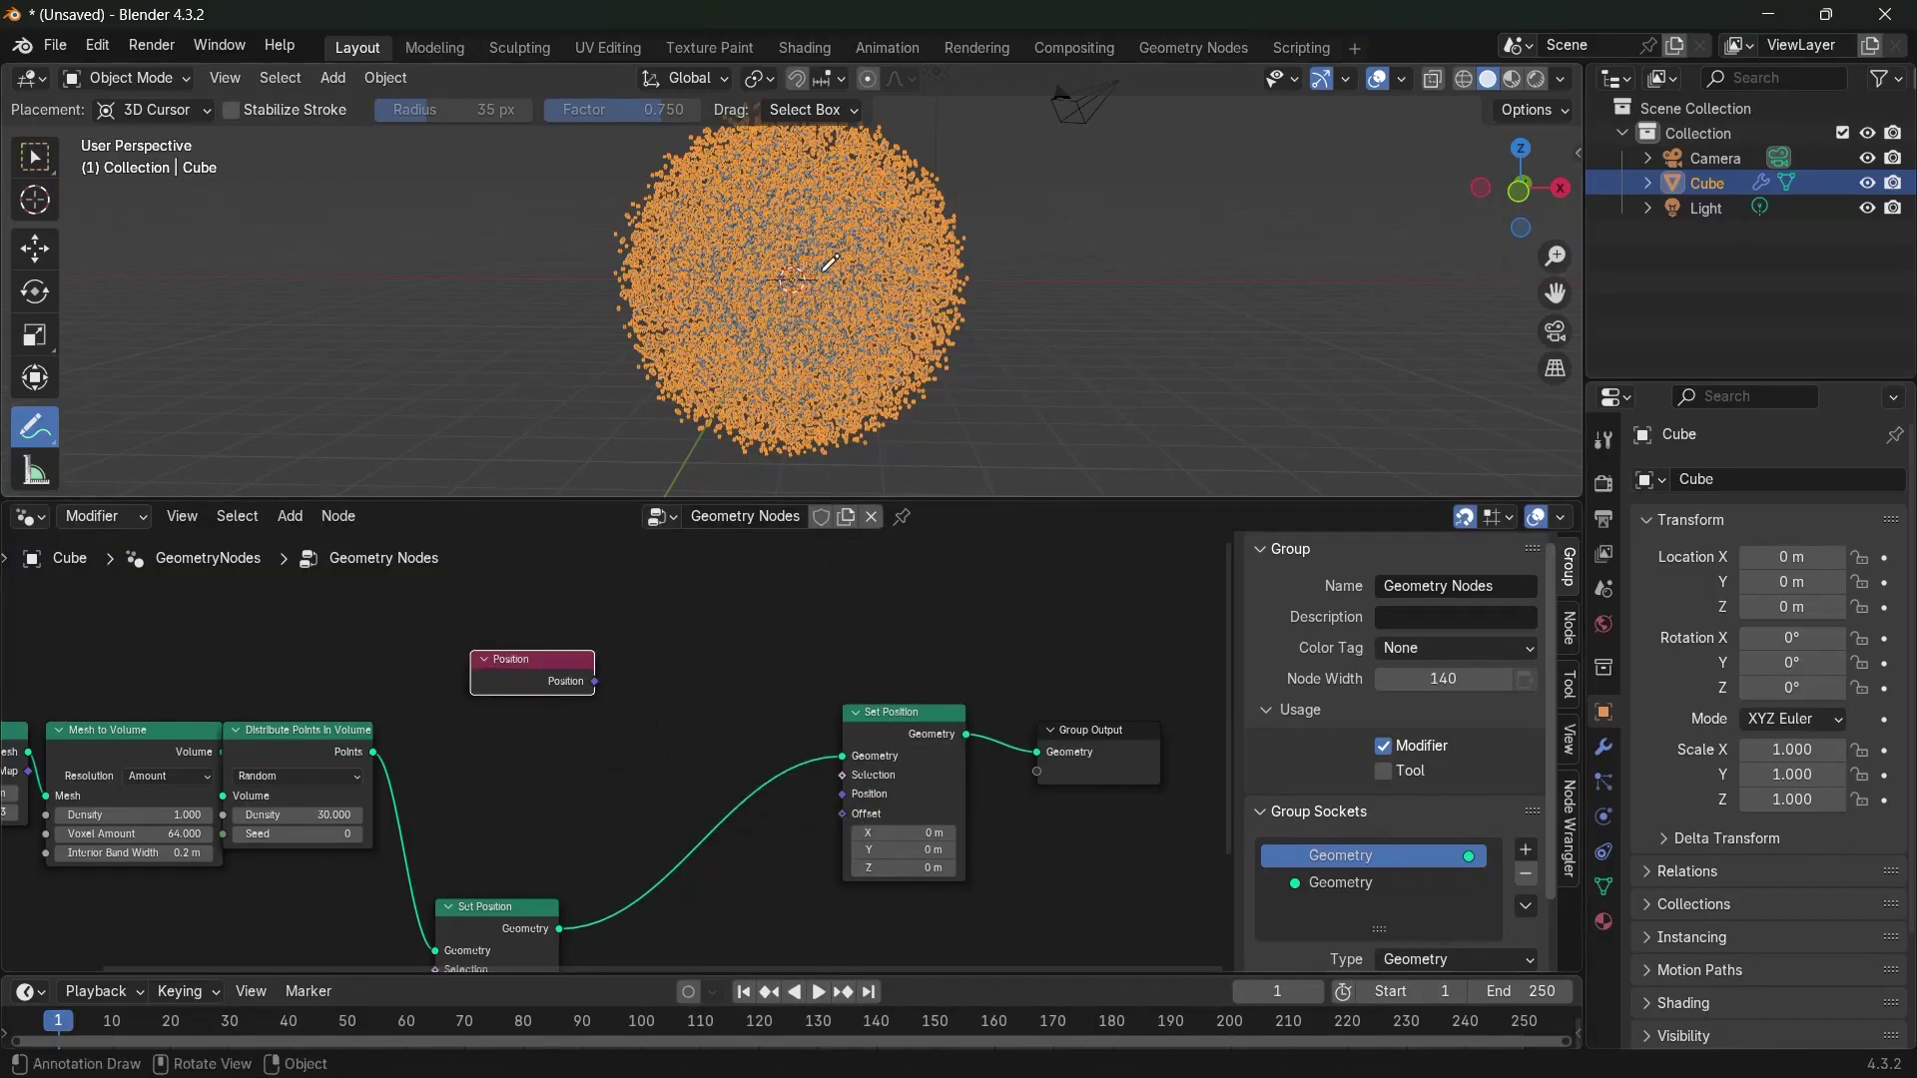
pyautogui.scroll(2, 669, 671)
pyautogui.moveTo(514, 661); pyautogui.dragTo(592, 714)
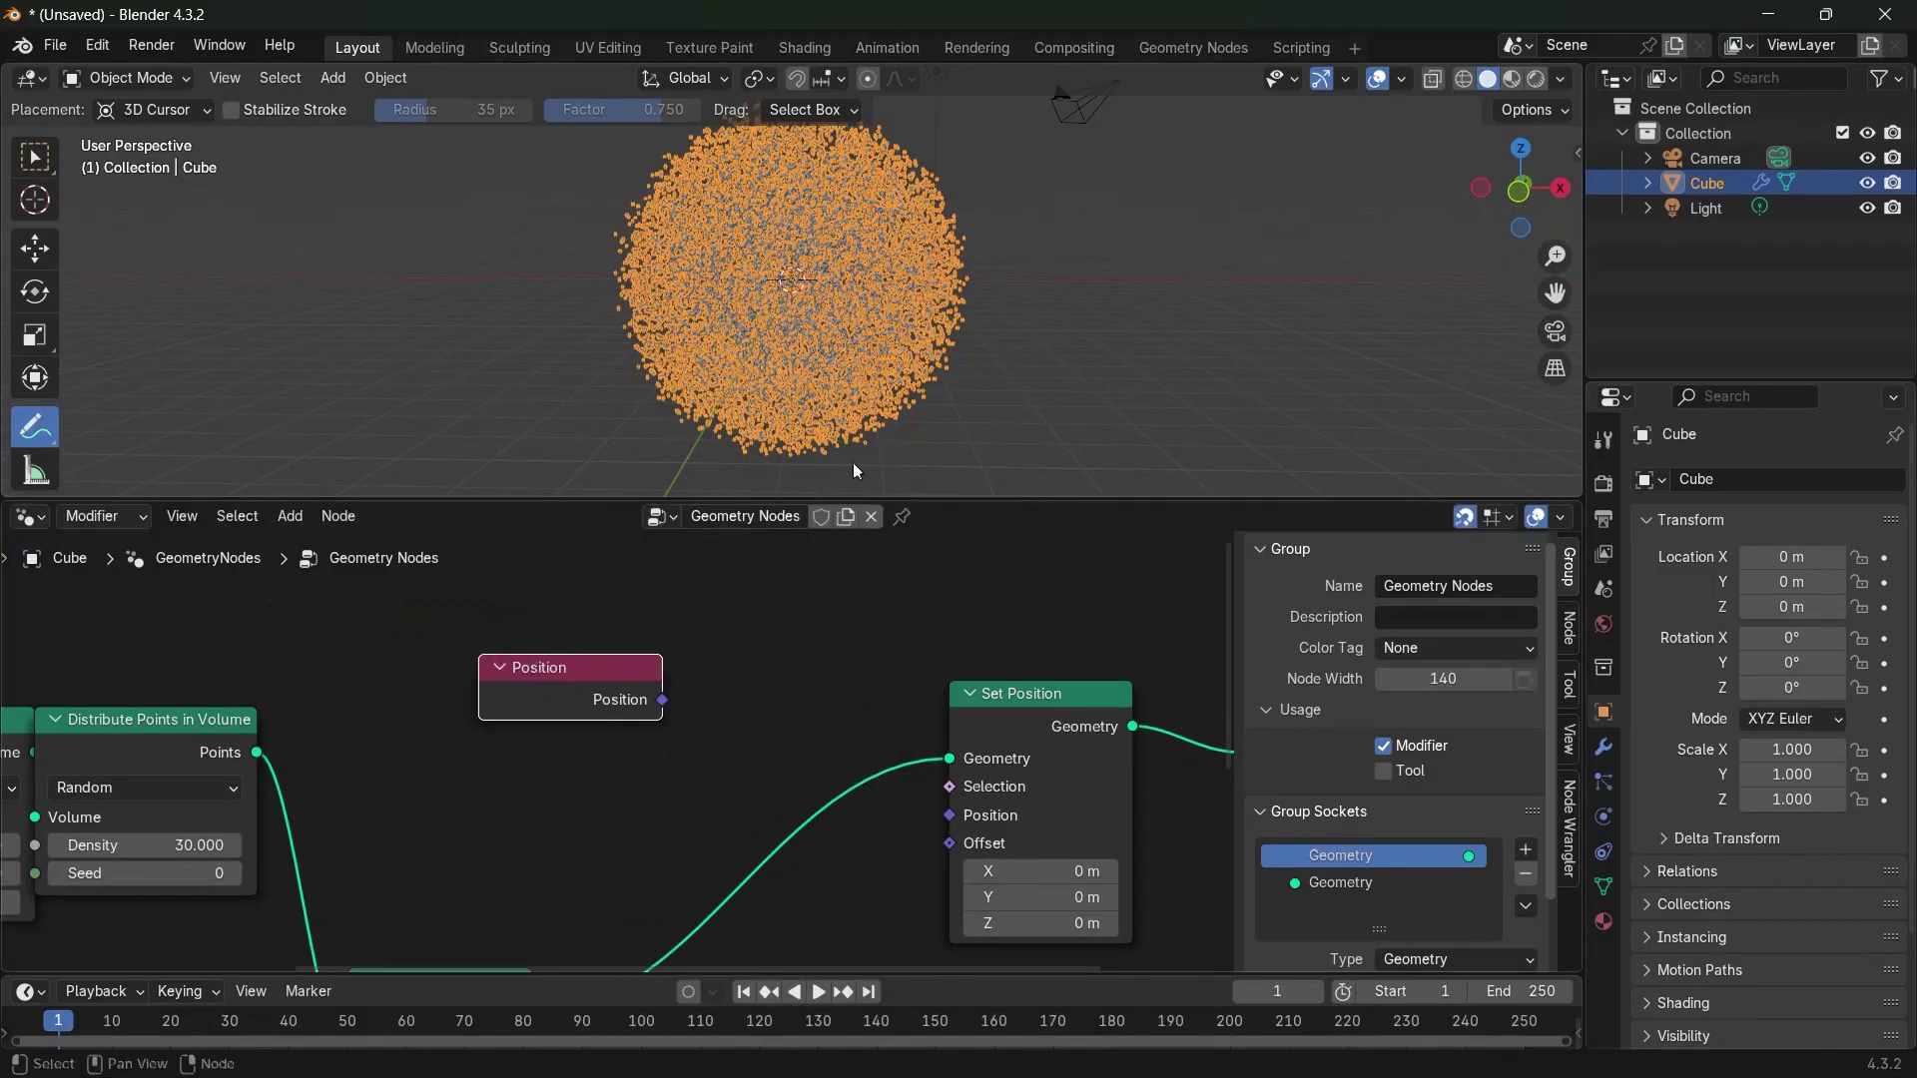
# Sketch annotation strokes from the sphere's centre out to surrounding points, and remove them again
pyautogui.scroll(6, 871, 305)
pyautogui.scroll(-3, 870, 305)
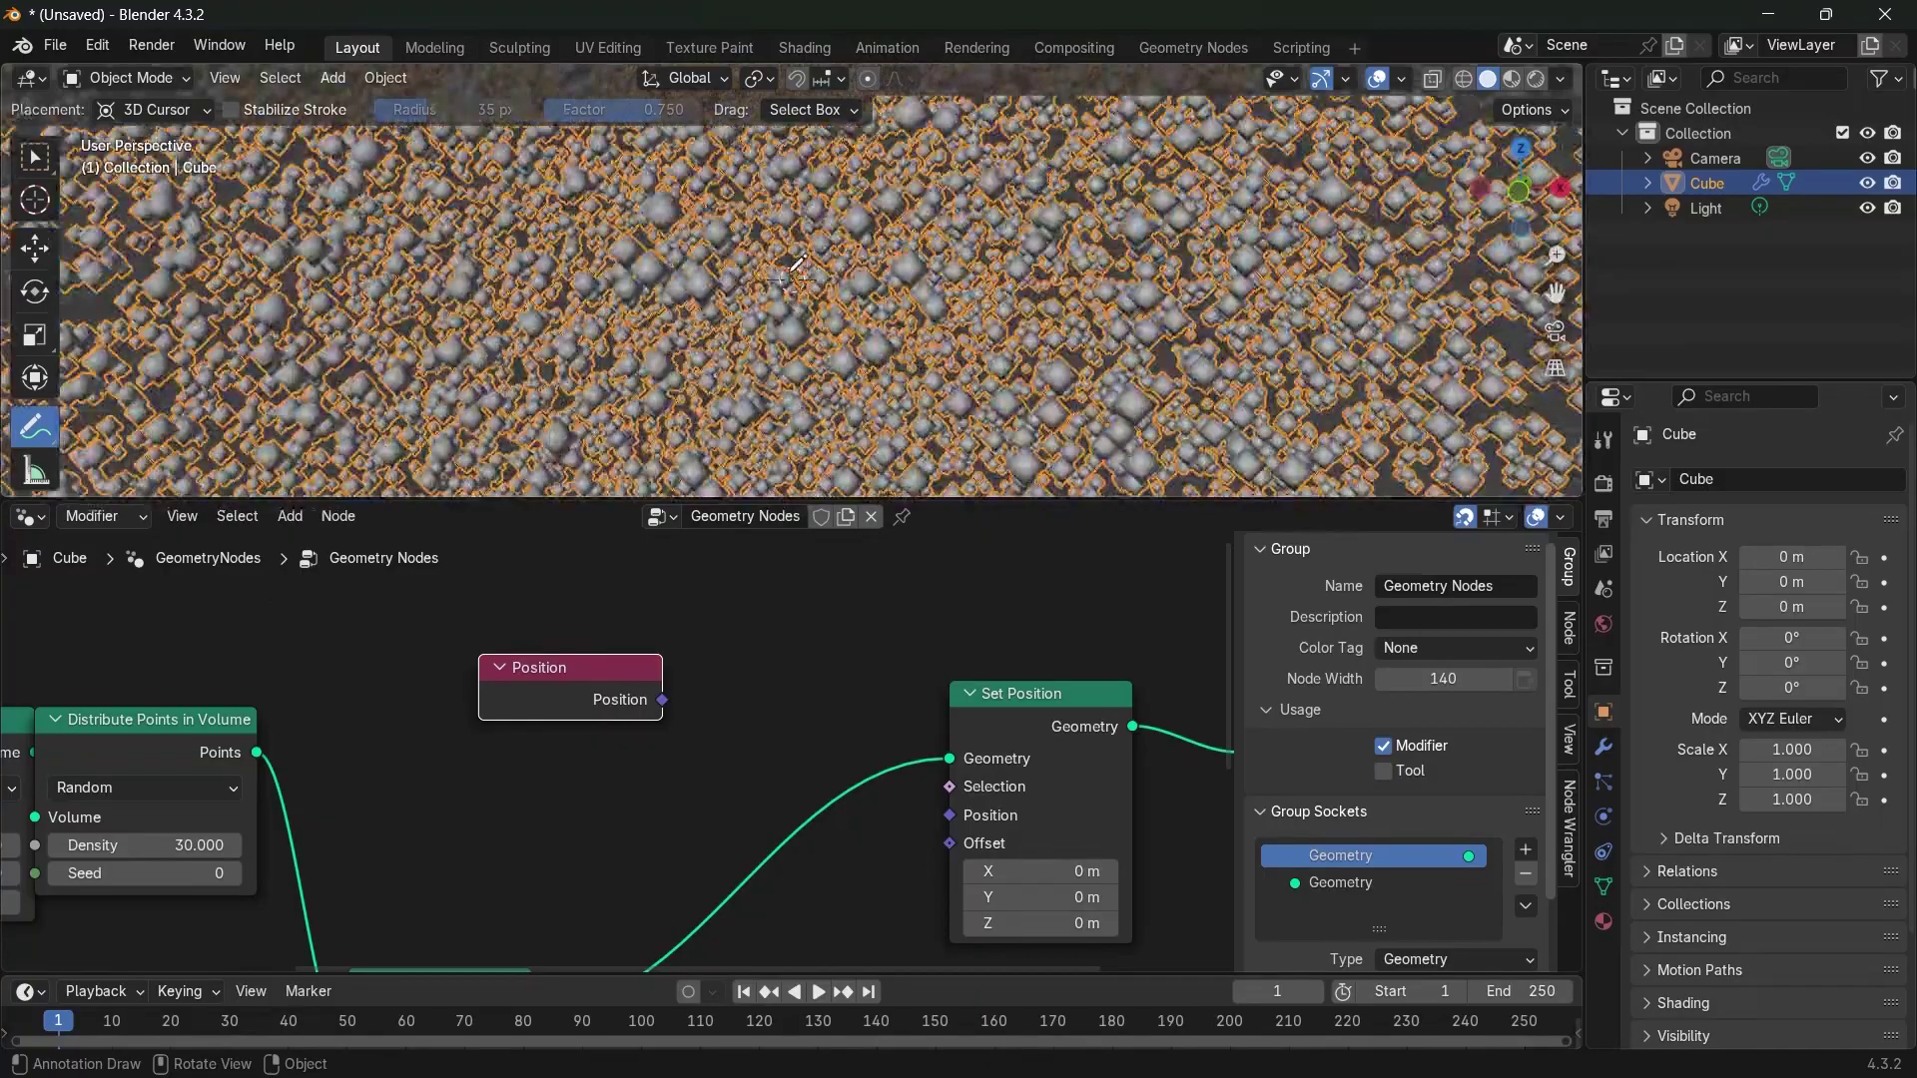
pyautogui.click(791, 287)
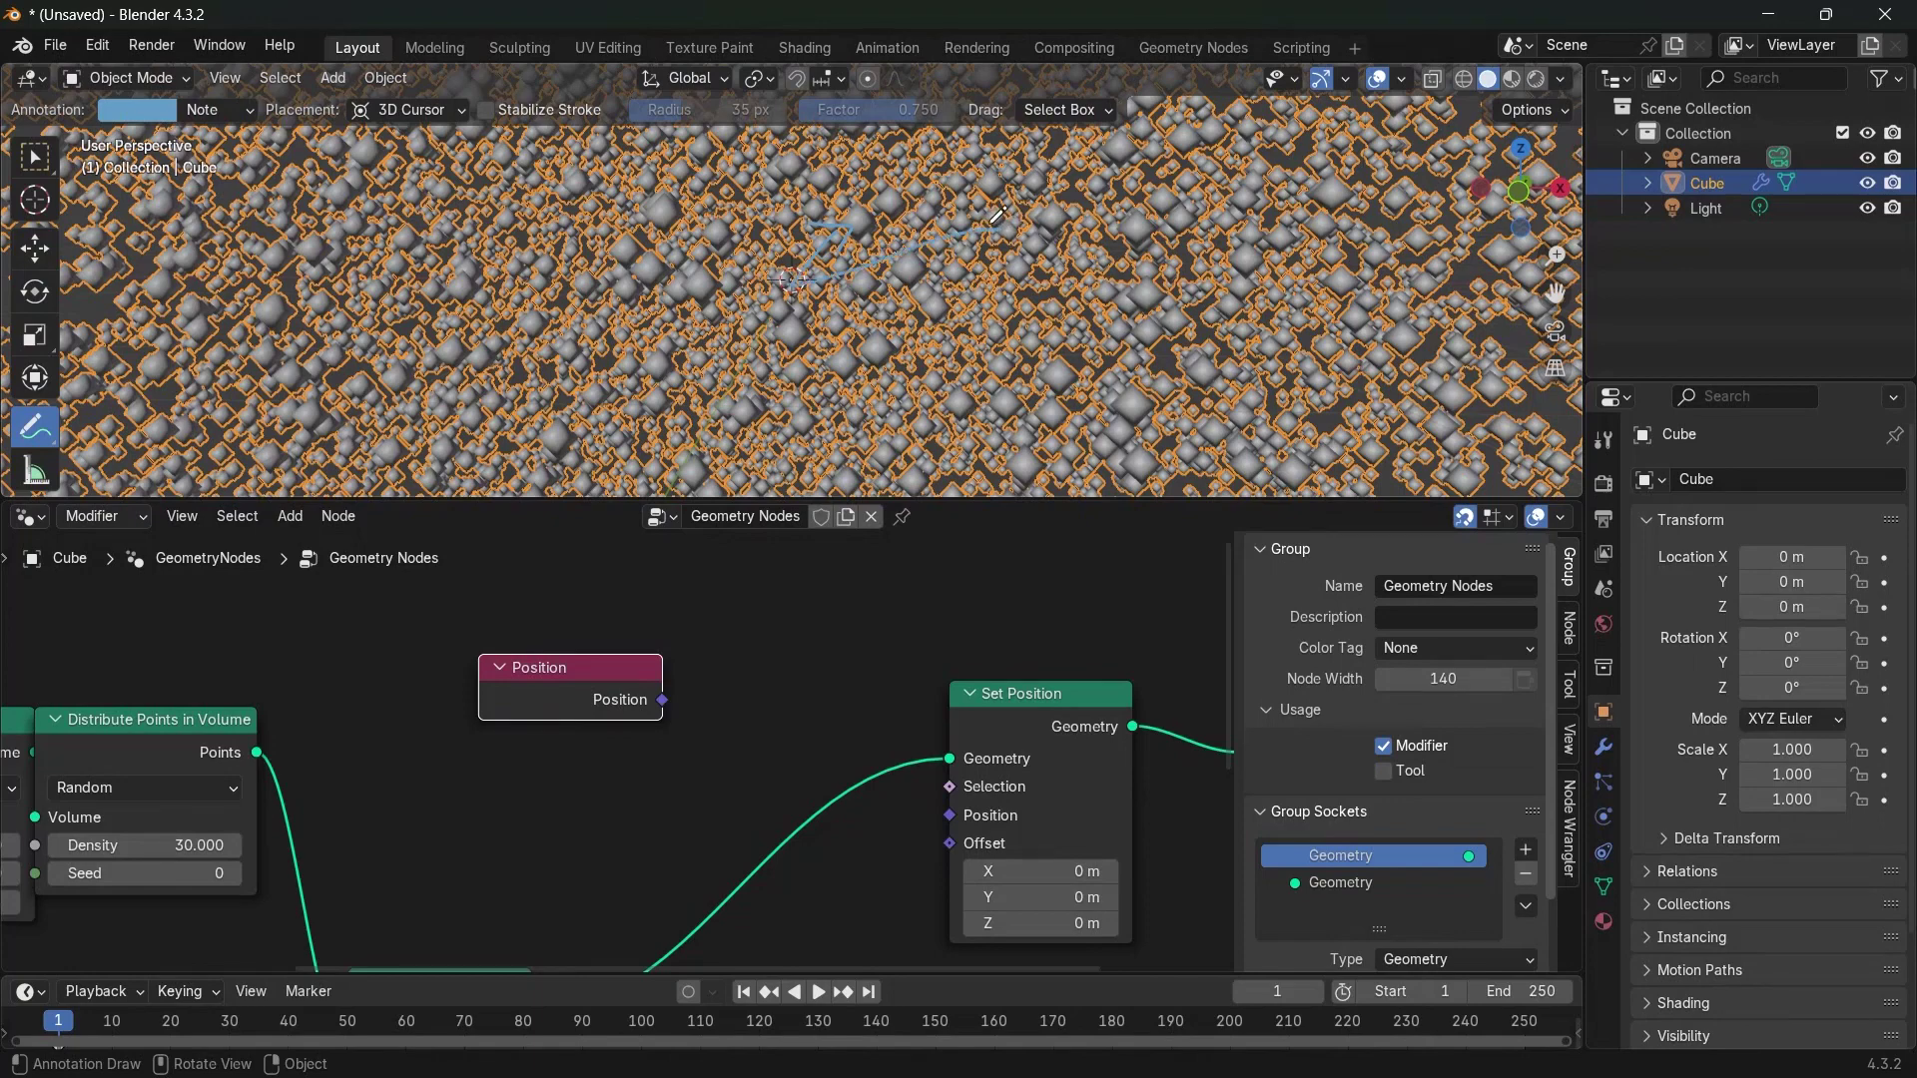
pyautogui.moveTo(992, 228); pyautogui.dragTo(997, 243)
pyautogui.moveTo(779, 285); pyautogui.dragTo(1055, 341)
pyautogui.moveTo(818, 268)
pyautogui.keyDown('ctrl'); pyautogui.mouseDown()
pyautogui.moveTo(802, 261)
pyautogui.moveTo(907, 300)
pyautogui.moveTo(1012, 262)
pyautogui.moveTo(954, 345)
pyautogui.moveTo(1086, 350)
pyautogui.mouseUp(); pyautogui.keyUp('ctrl')
pyautogui.hotkey('ctrl', 'z')
pyautogui.hotkey('ctrl', 'z')
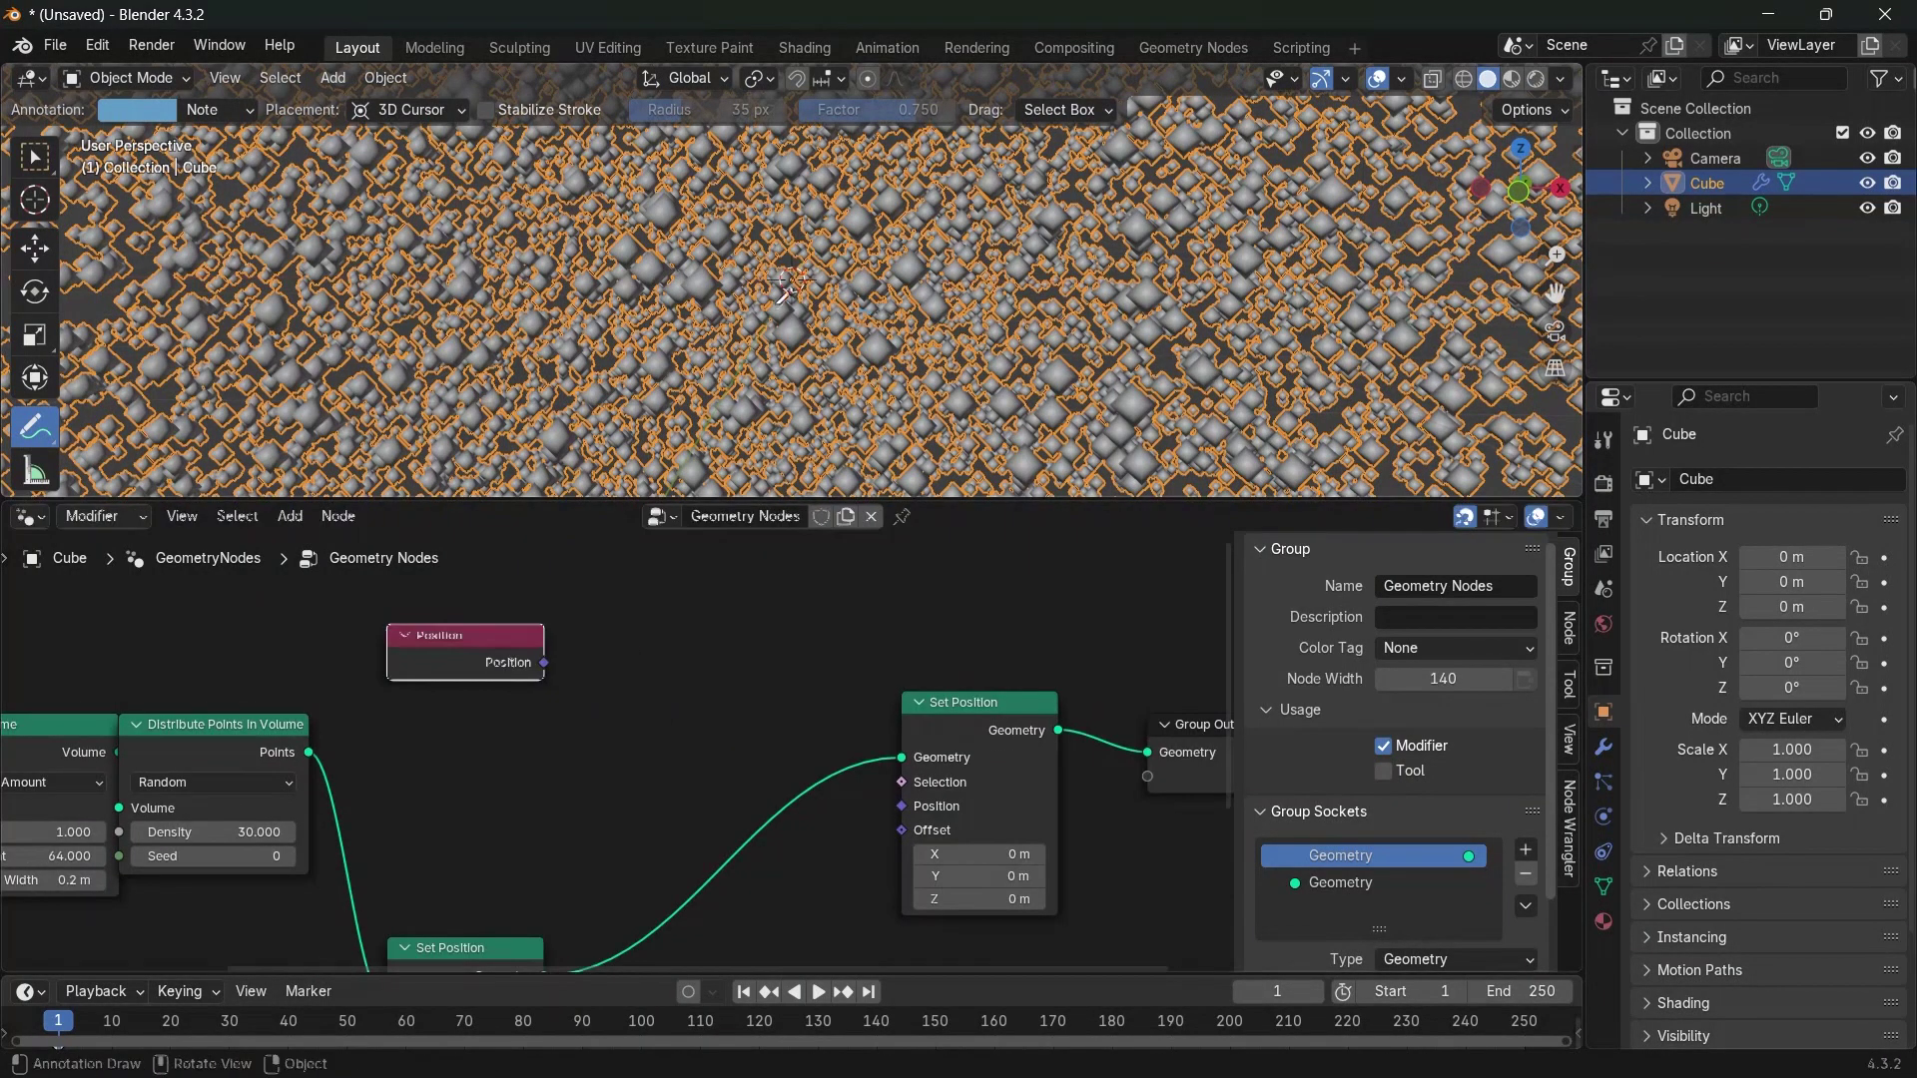
pyautogui.scroll(-7, 793, 263)
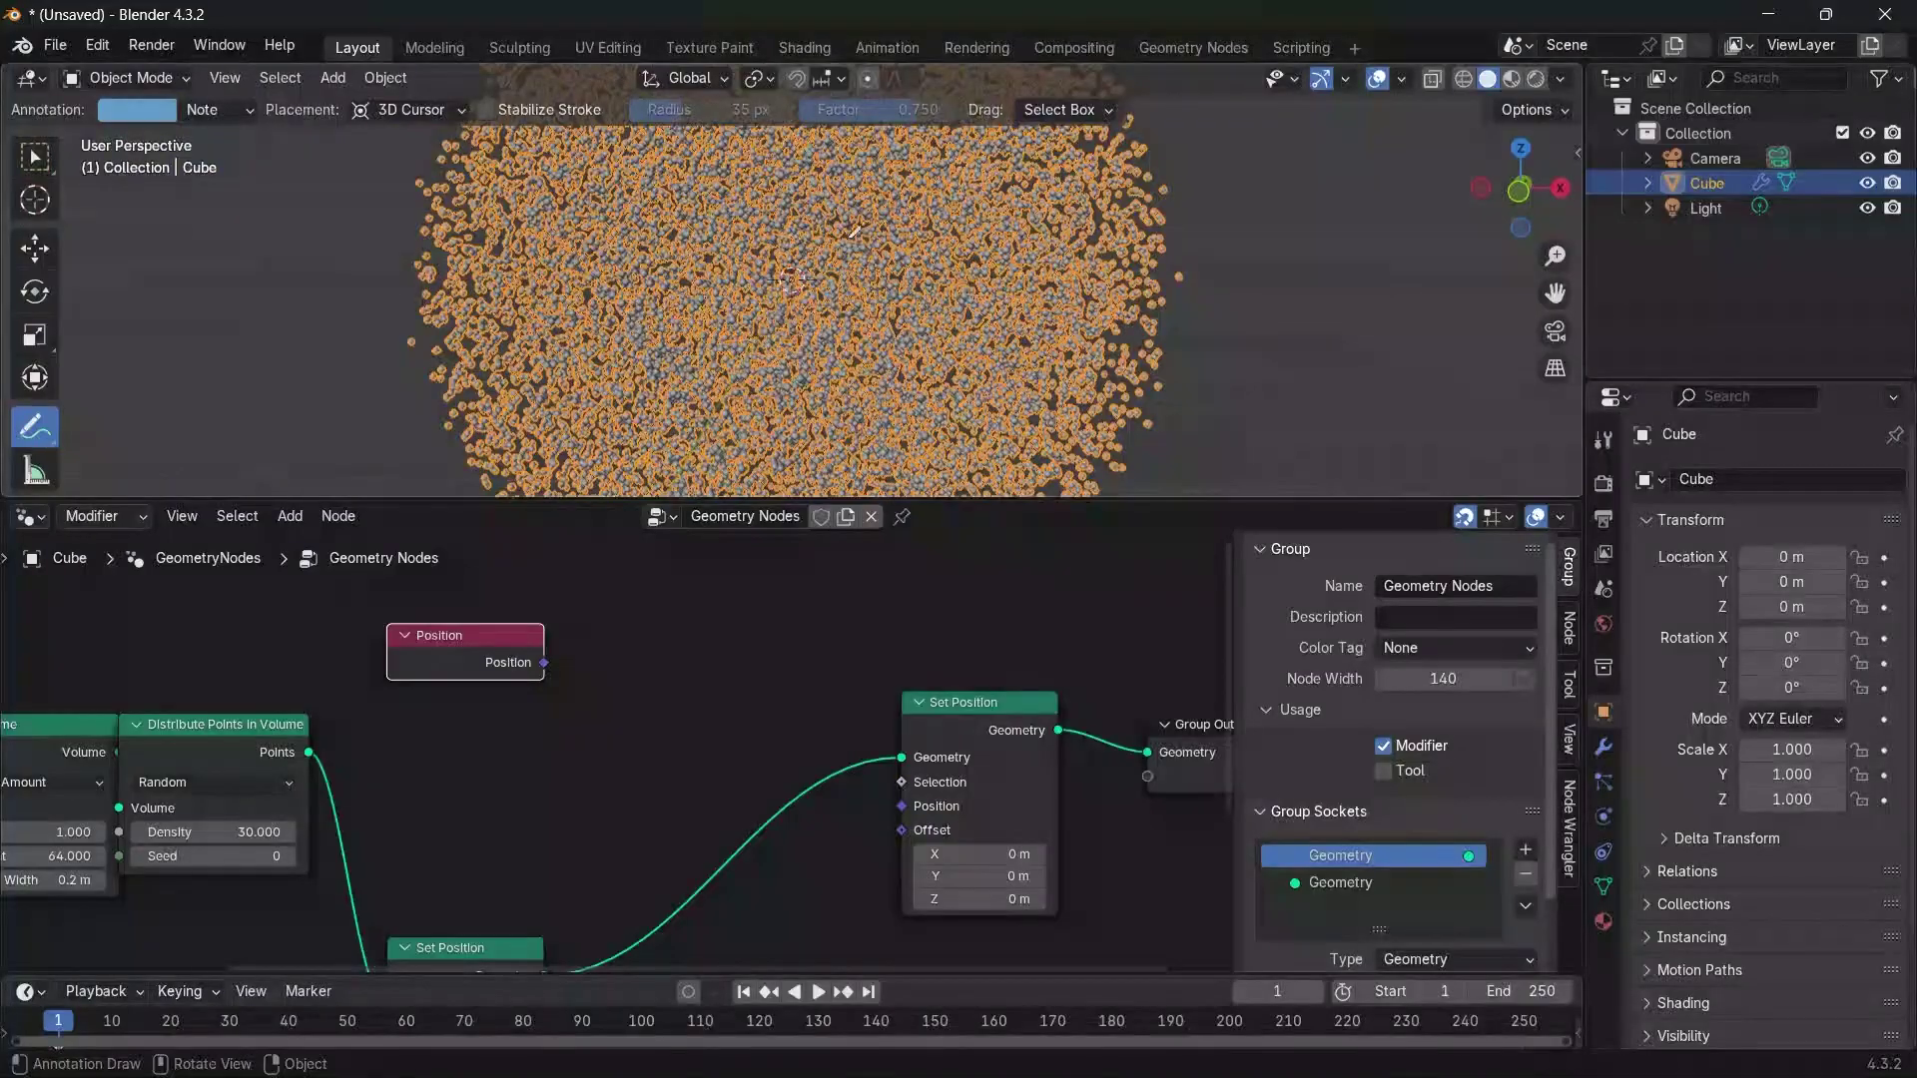
# Add a Vector Math node beside the Position node, set its operation to Length, and connect Position to its Vector input
pyautogui.hotkey('shift', 'a')
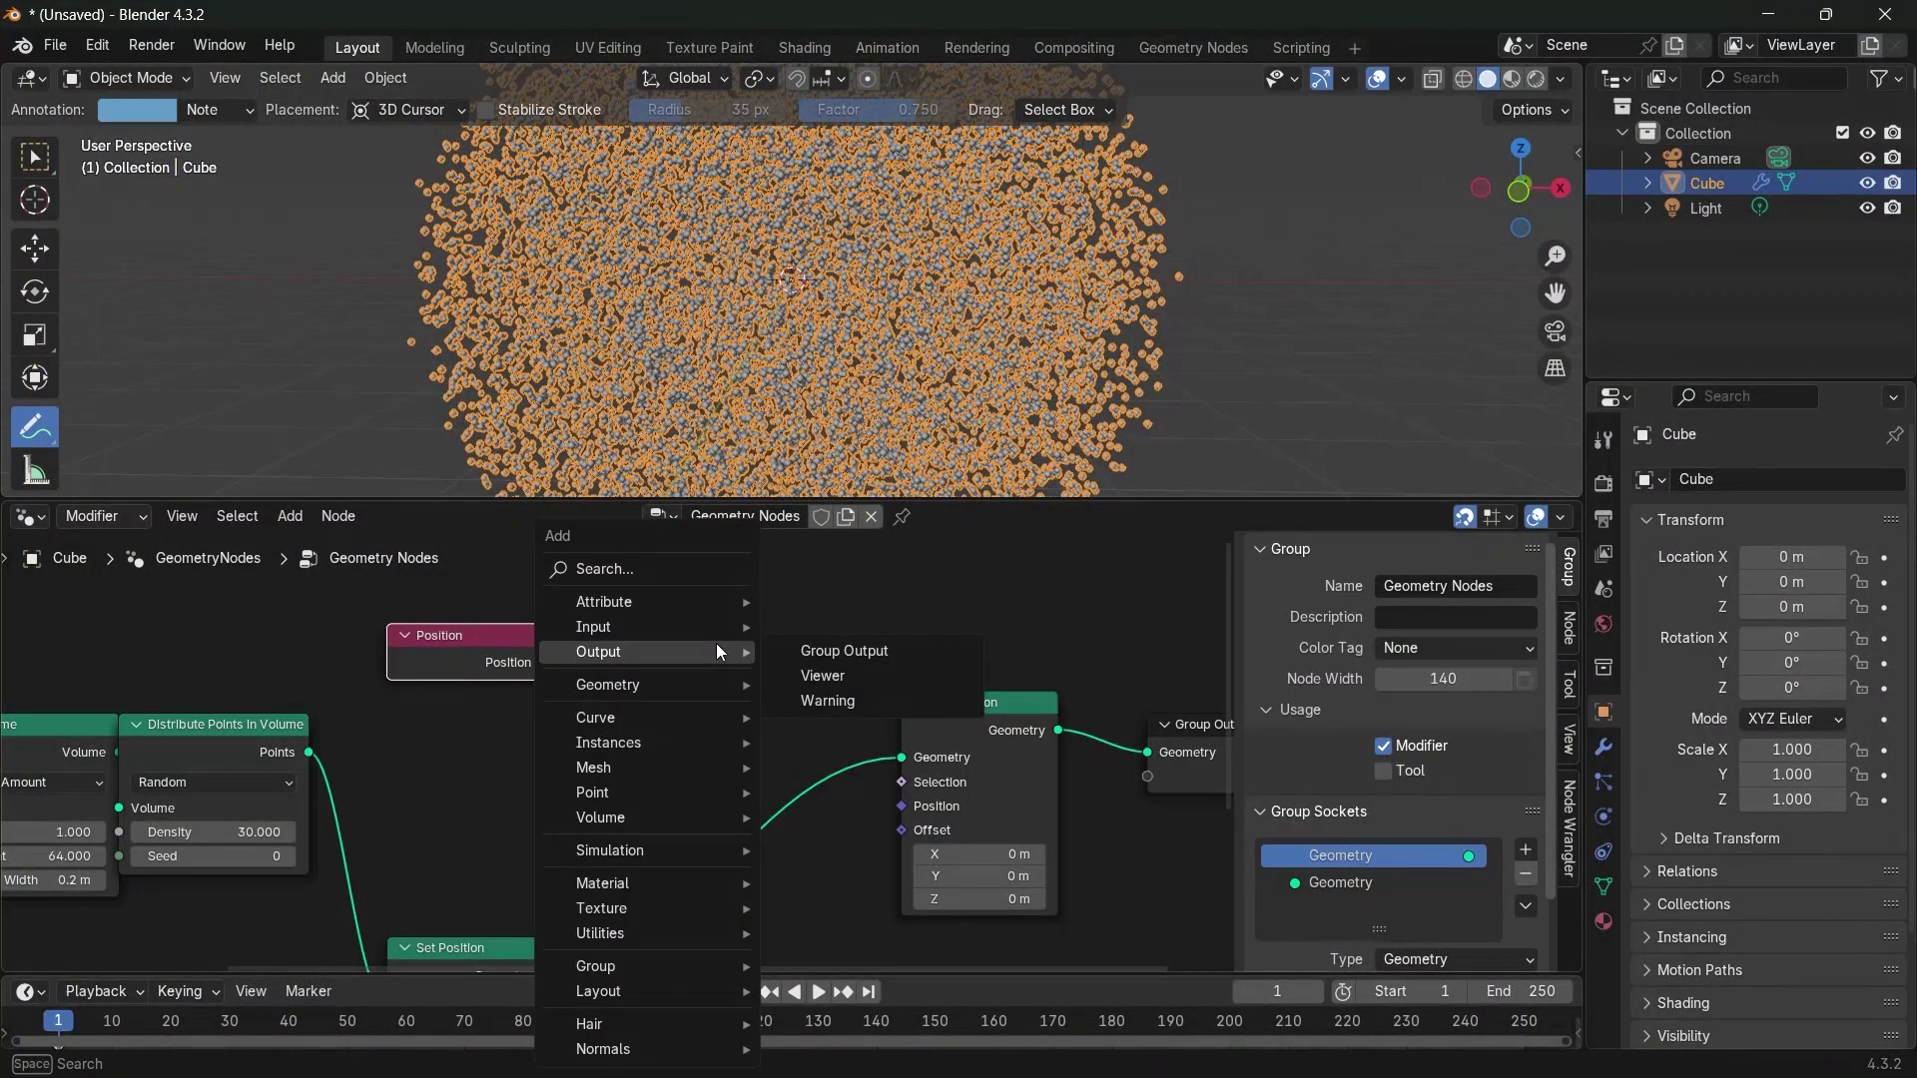
pyautogui.write('vector ma')
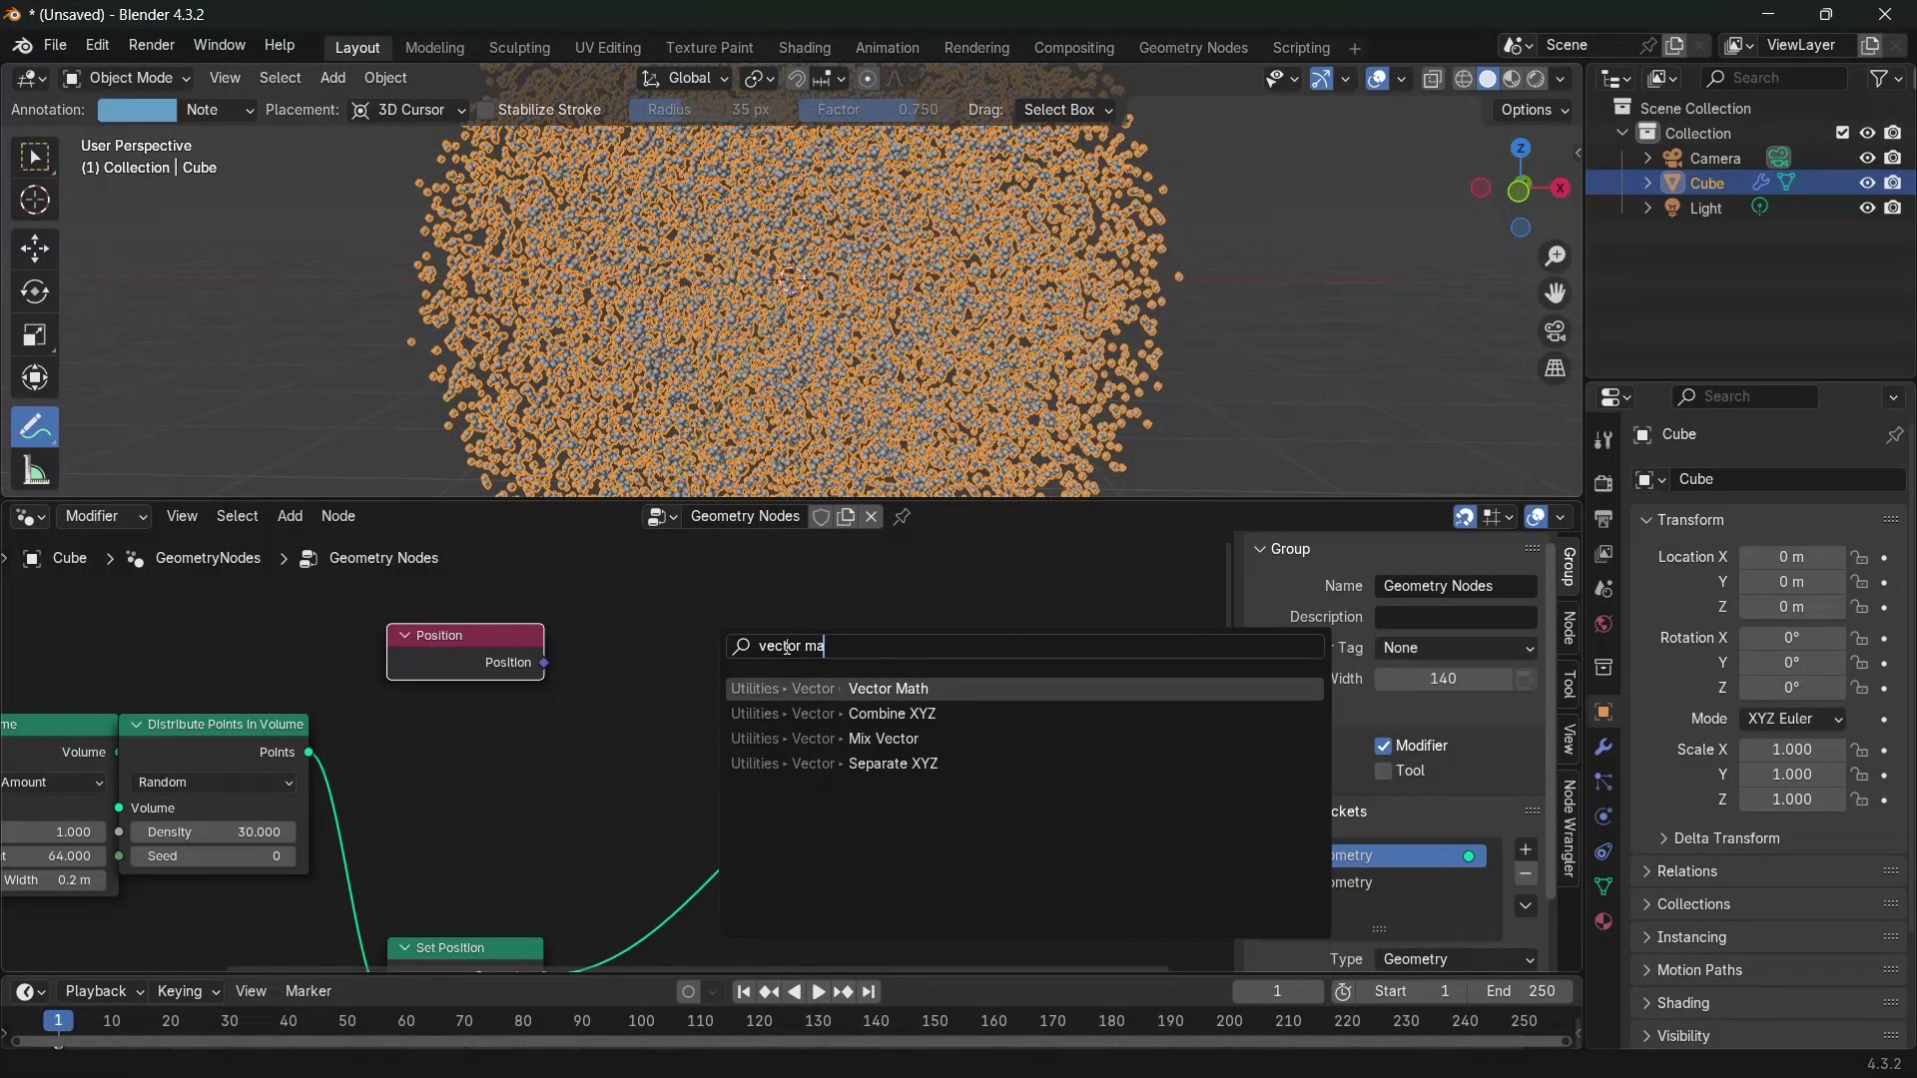
pyautogui.press('Return')
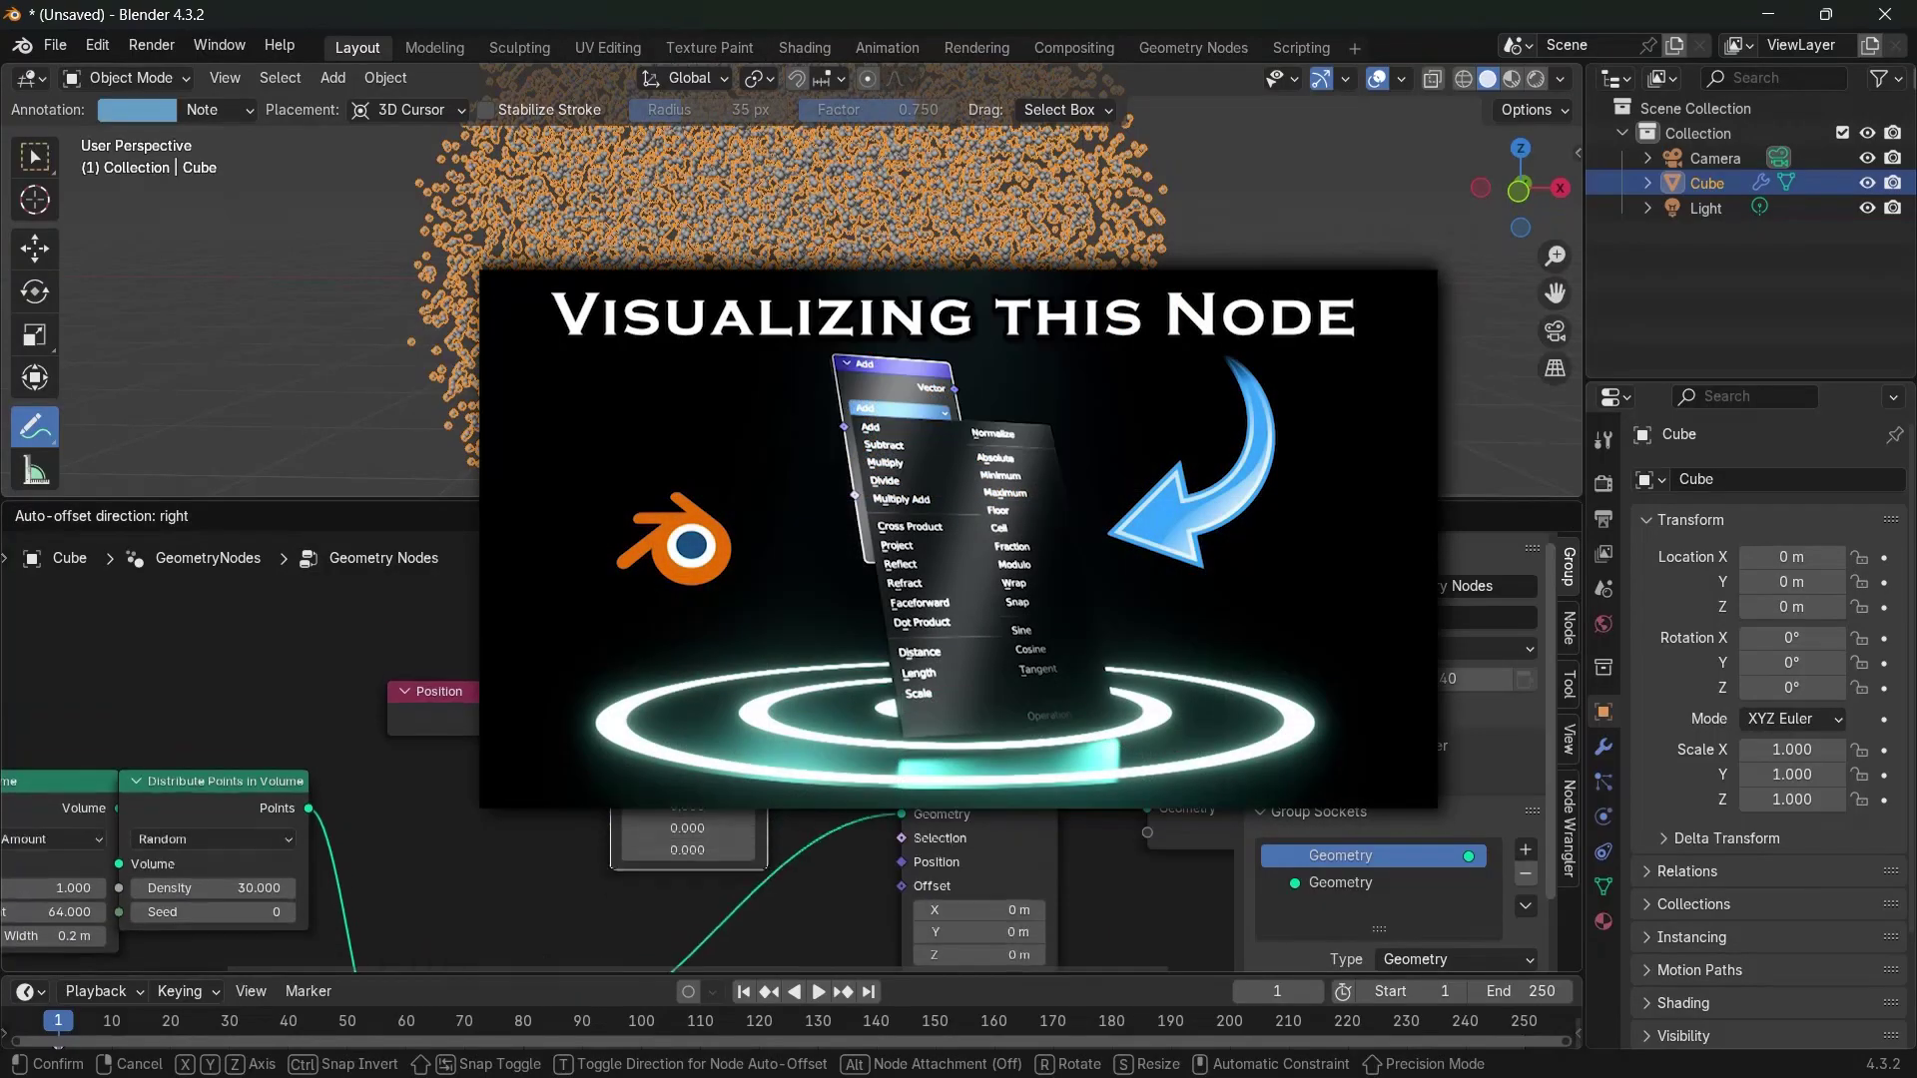
pyautogui.click(596, 613)
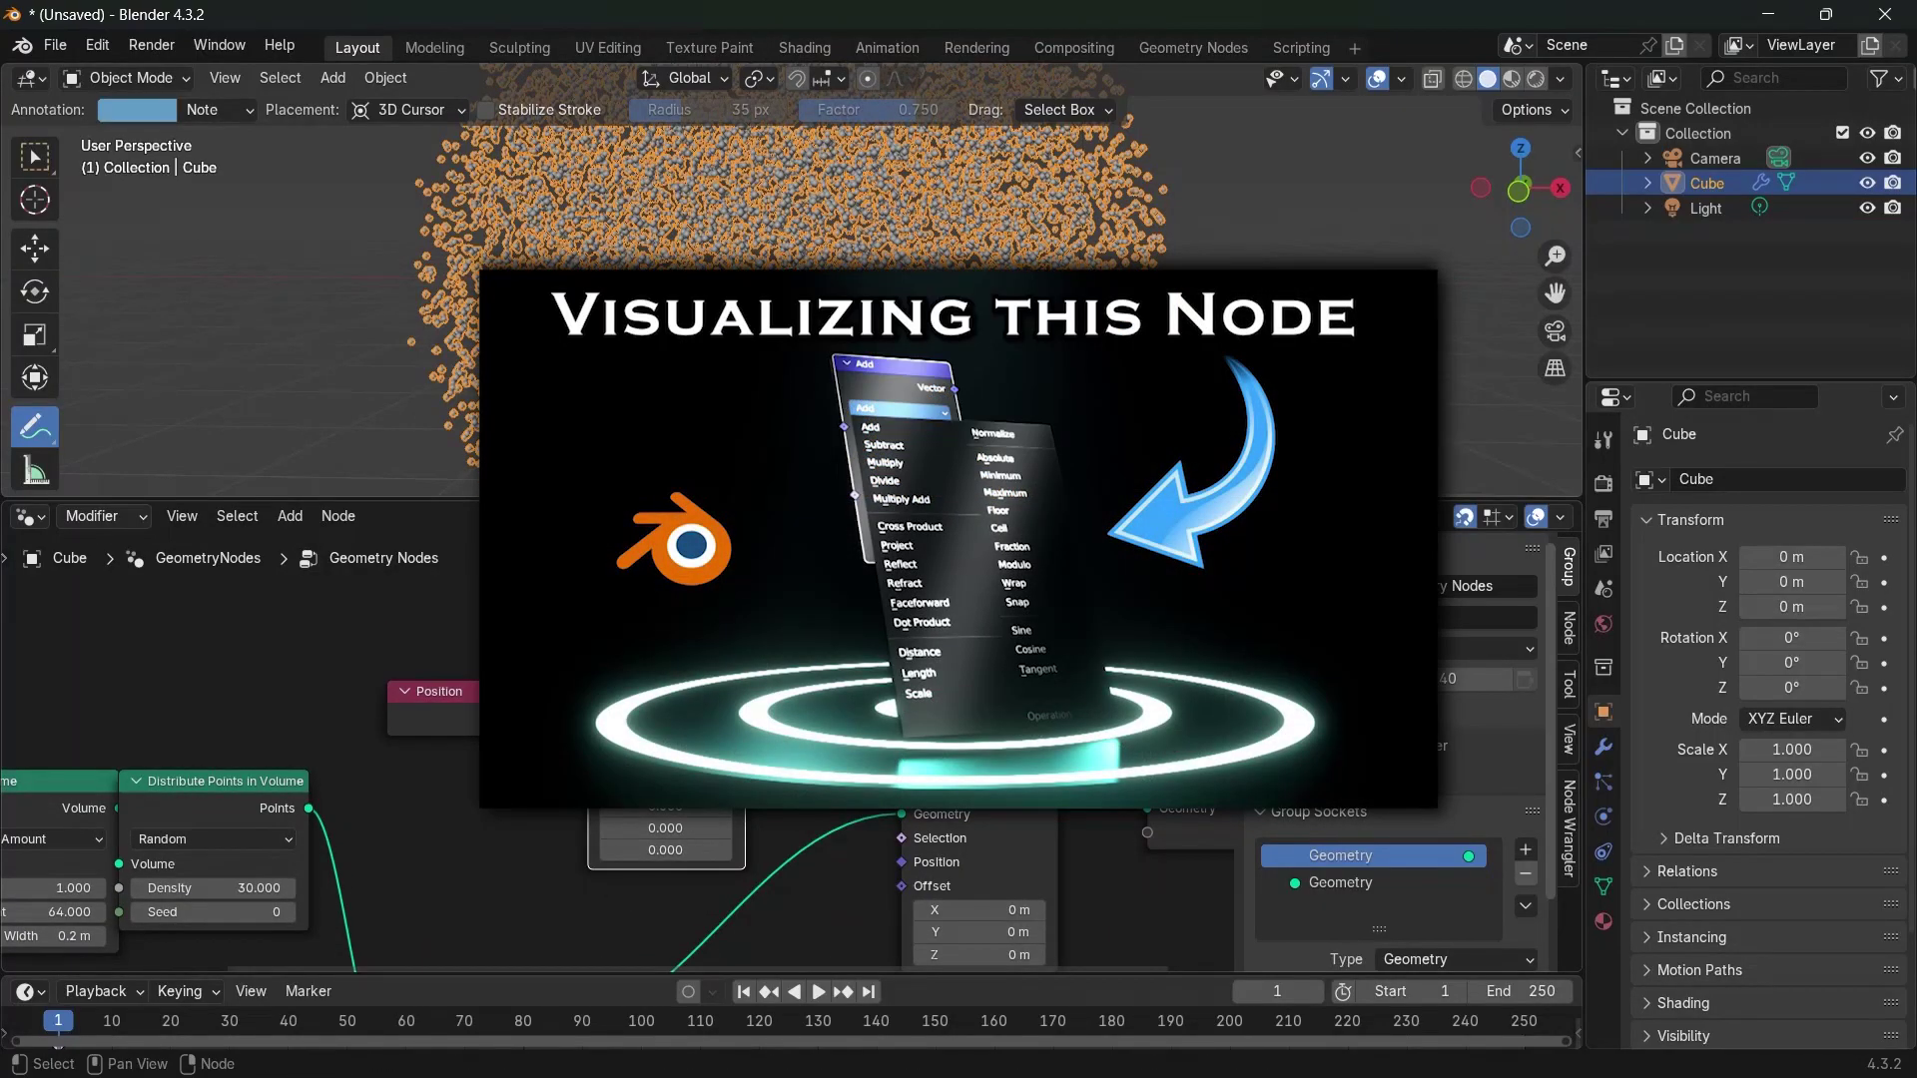
pyautogui.click(641, 658)
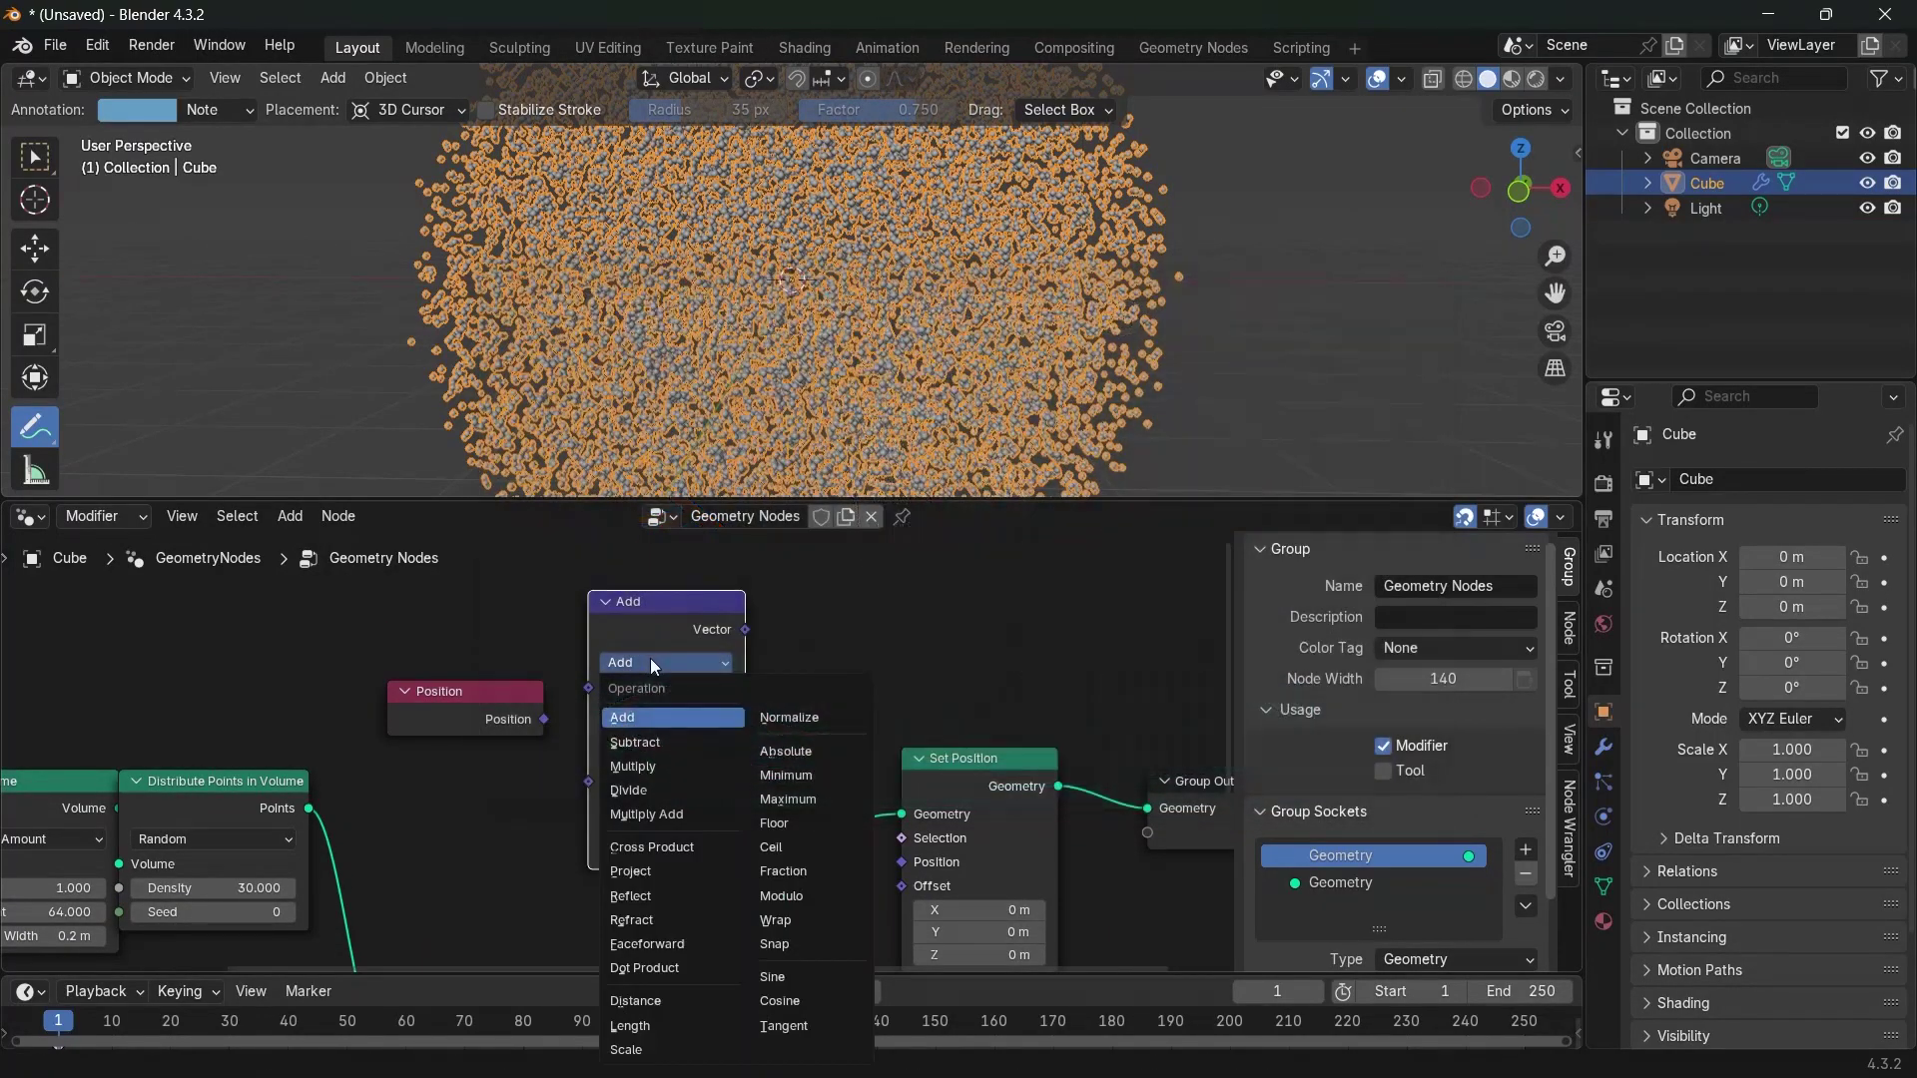
pyautogui.click(636, 1025)
pyautogui.moveTo(539, 725); pyautogui.dragTo(589, 685)
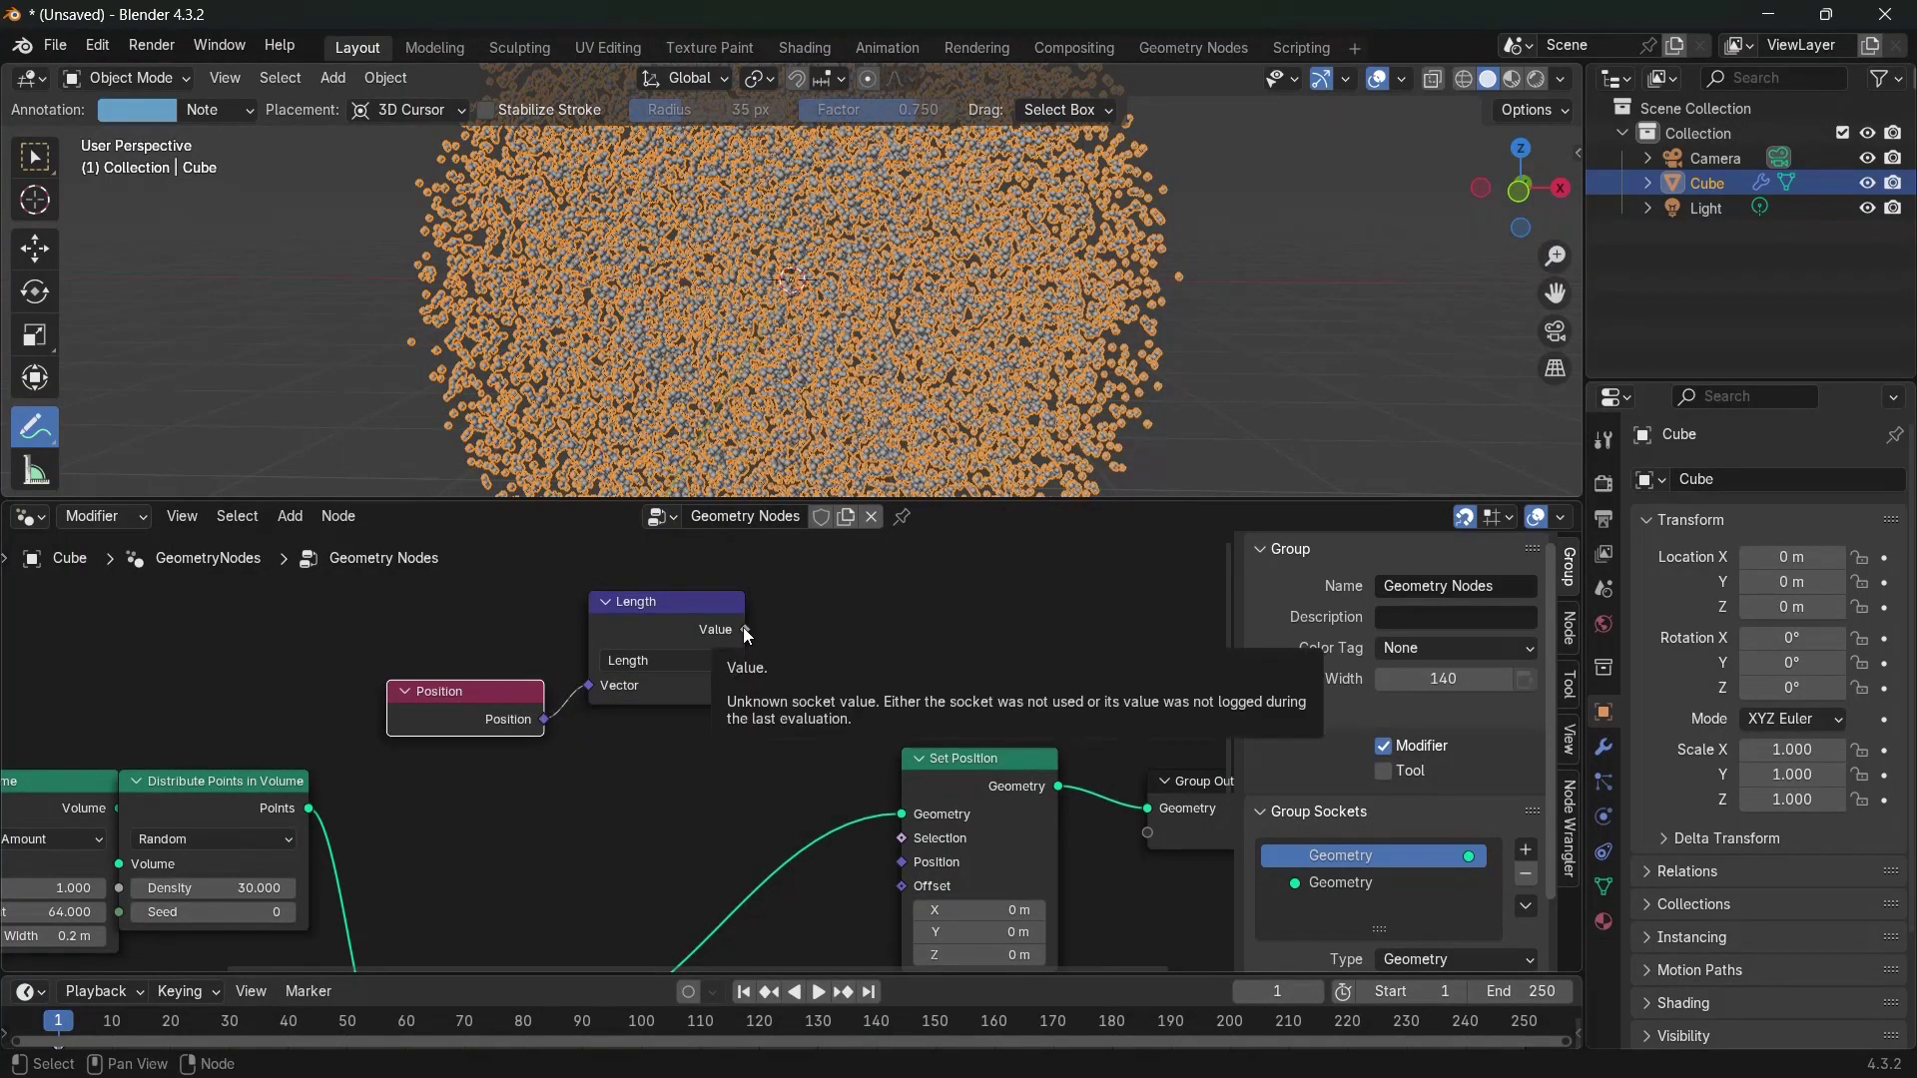
# Move the Position and Length nodes up and to the left, leaving room for another node after them
pyautogui.scroll(-1, 671, 637)
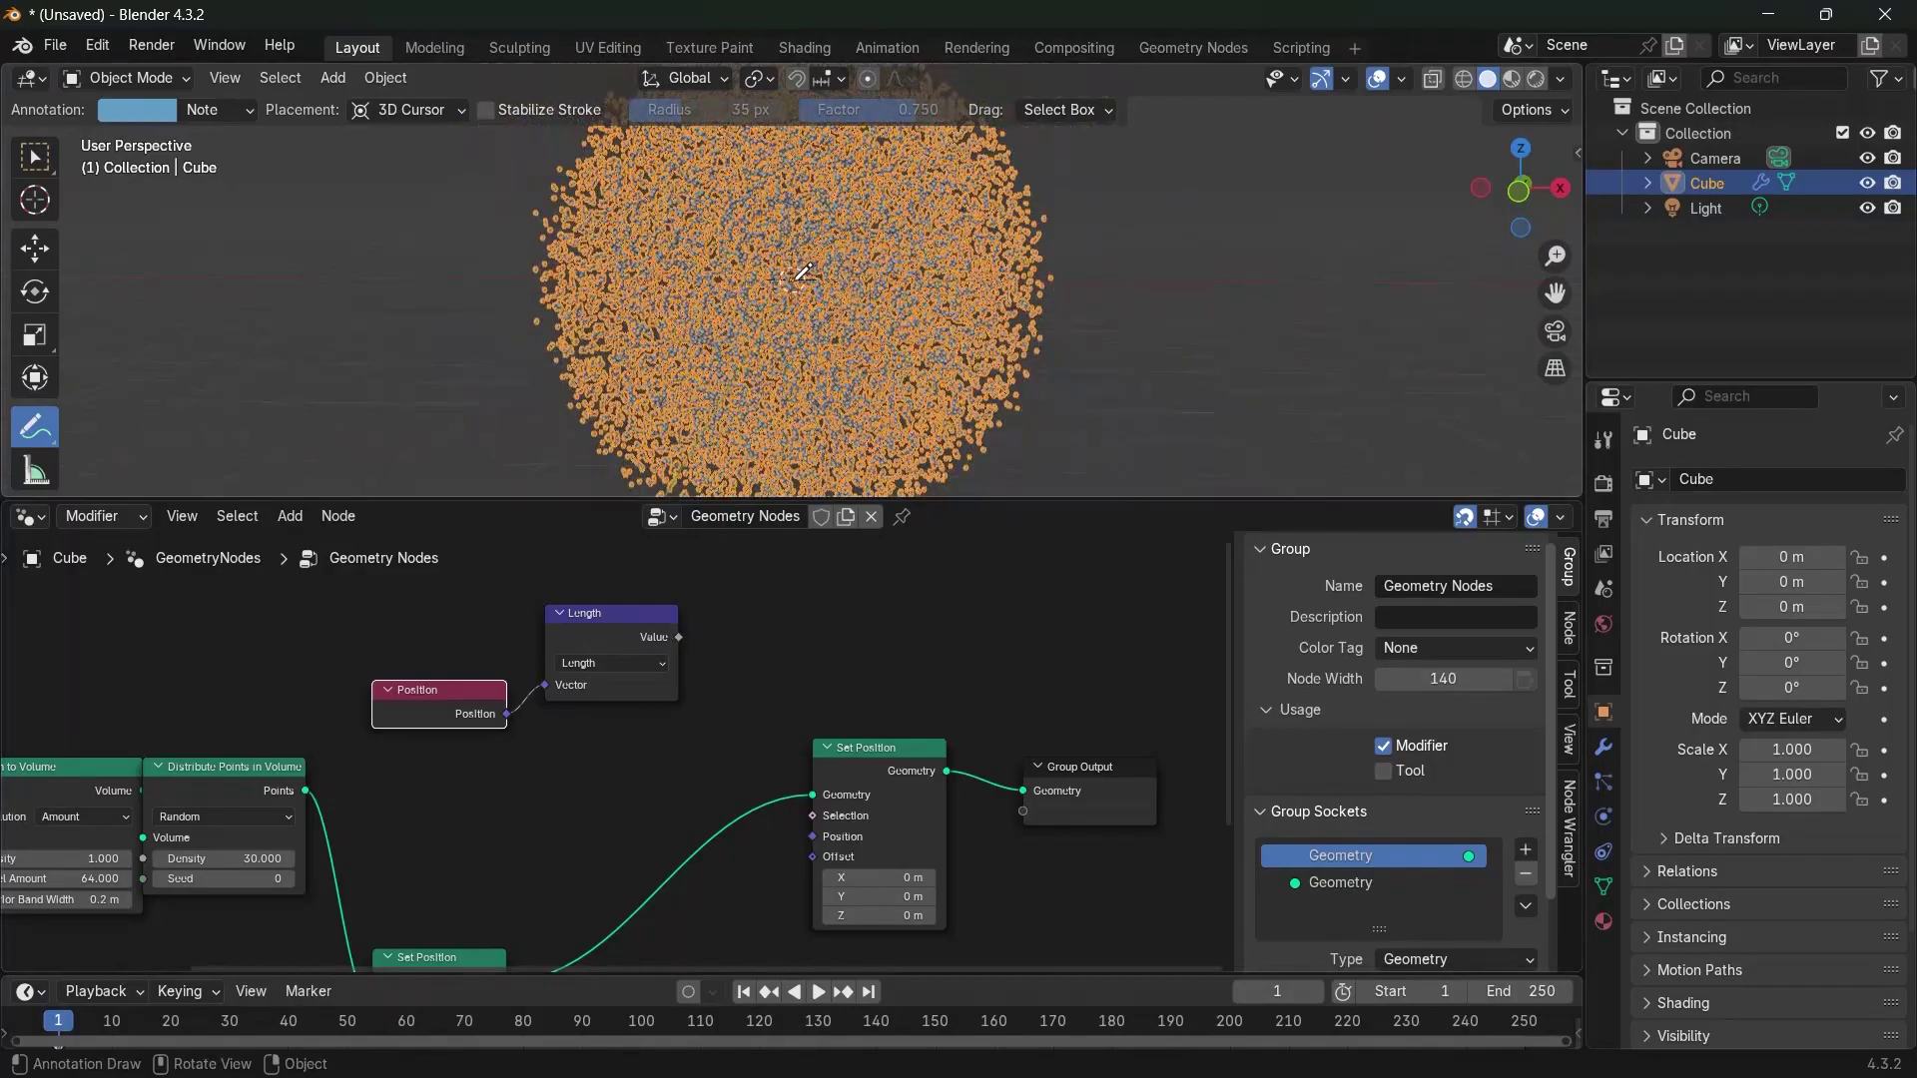
pyautogui.scroll(-3, 901, 200)
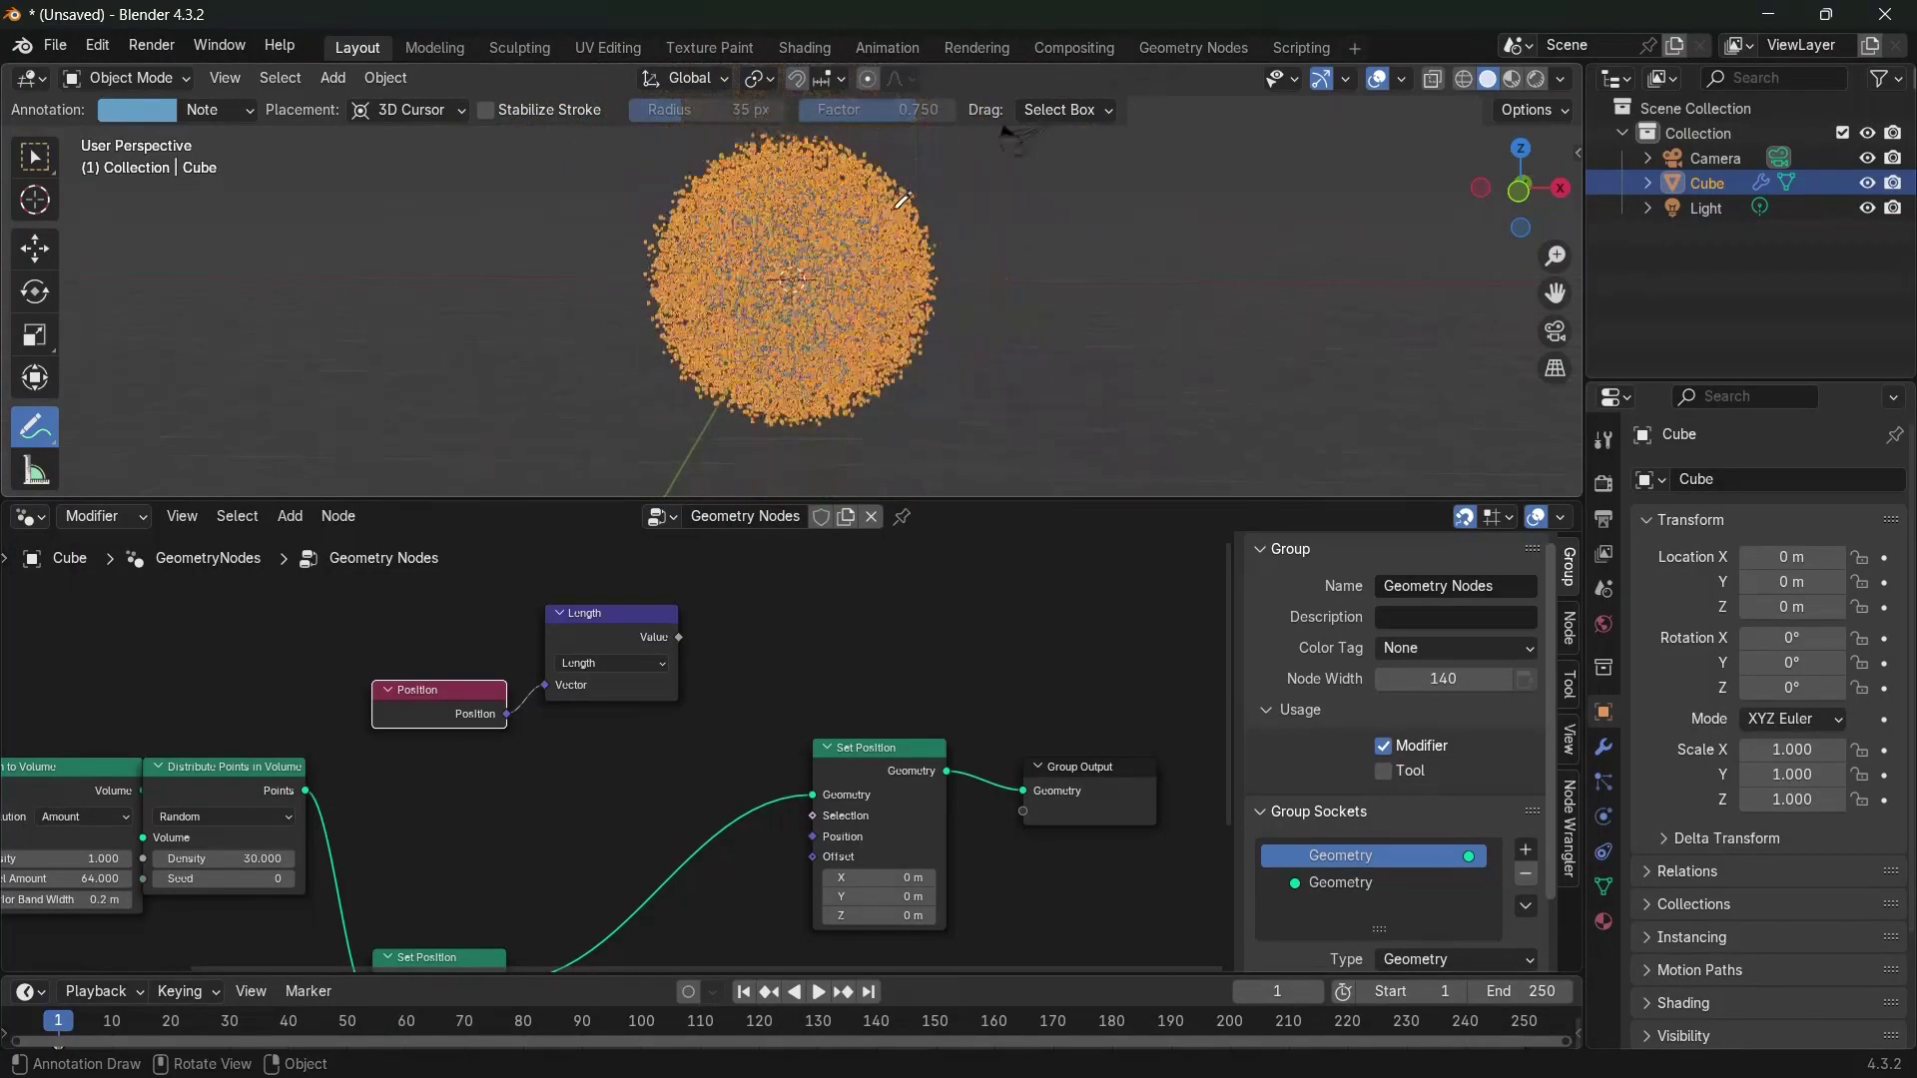
pyautogui.moveTo(440, 711); pyautogui.dragTo(365, 619)
pyautogui.moveTo(602, 633); pyautogui.dragTo(502, 606)
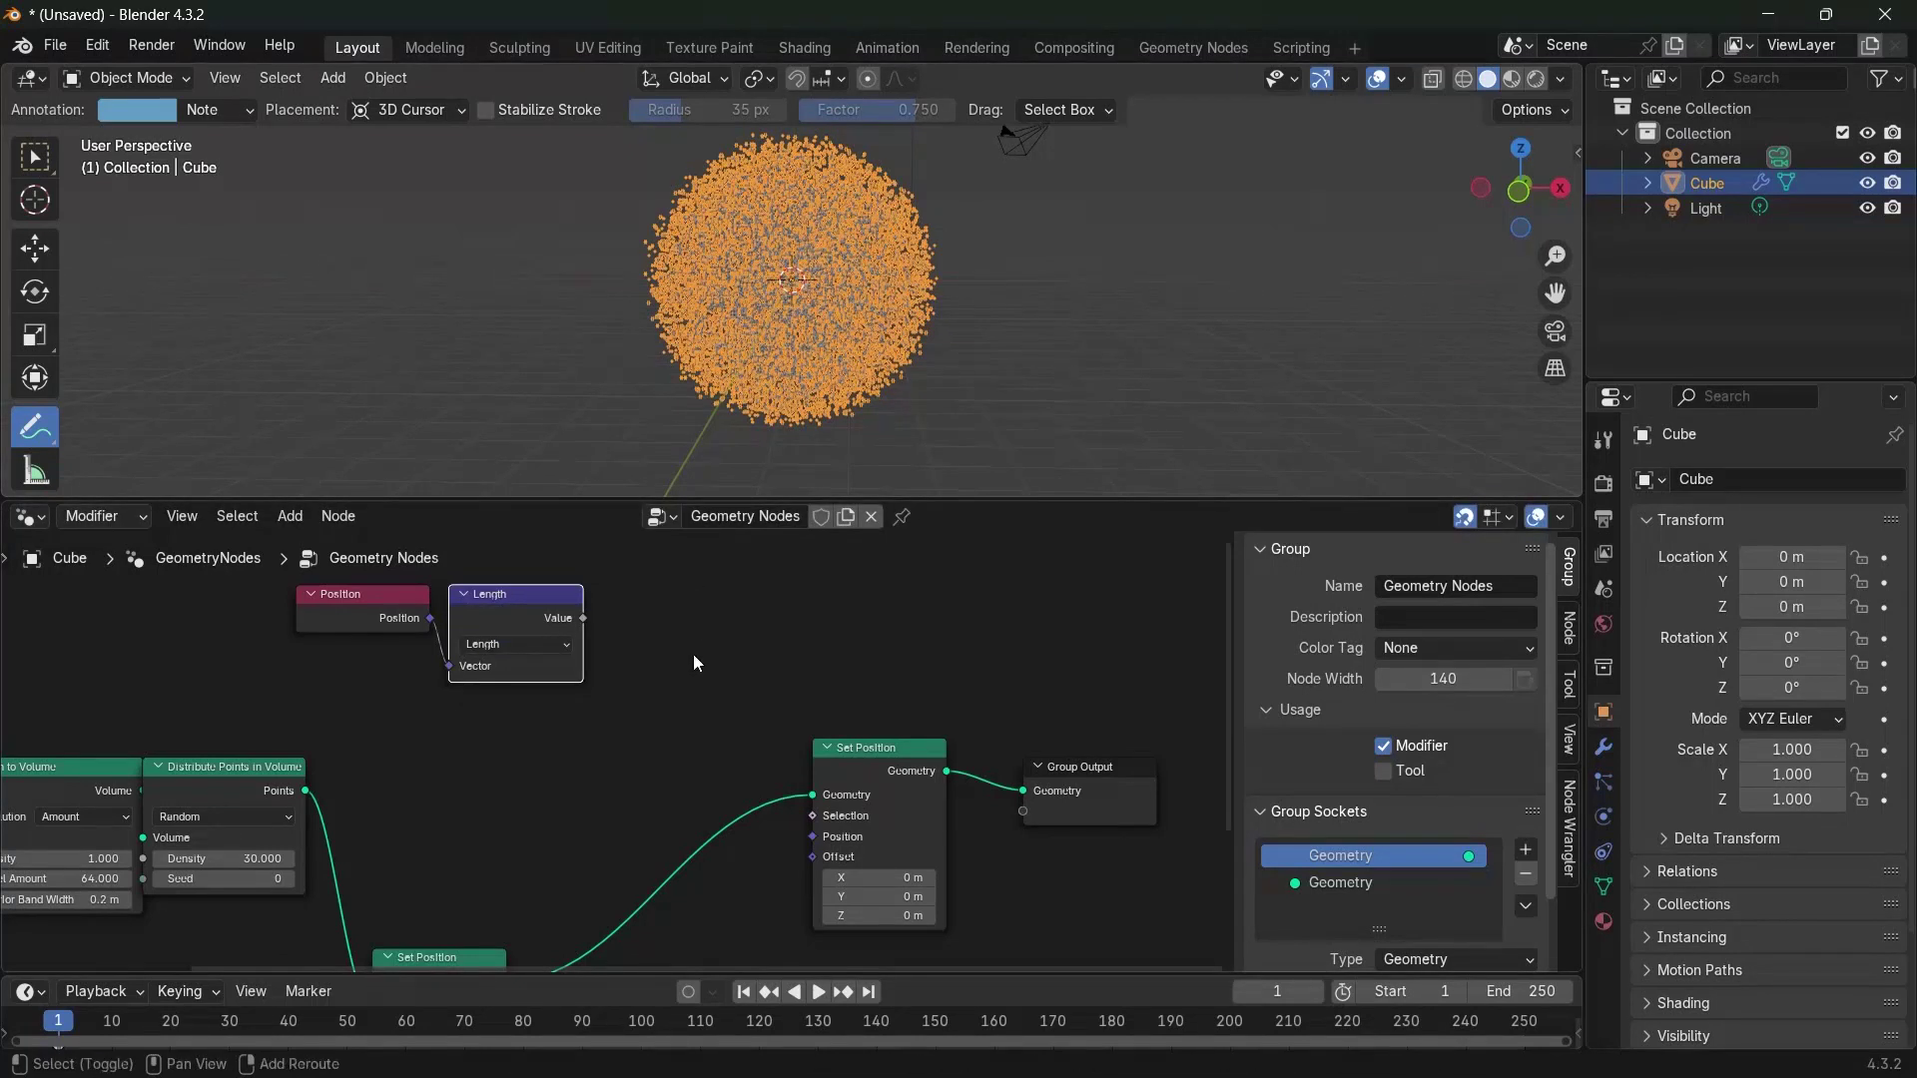
# Add a Greater Than Compare node after Length, feed the Length value into A, and set B to 4
pyautogui.hotkey('shift', 'a')
pyautogui.moveTo(693, 655)
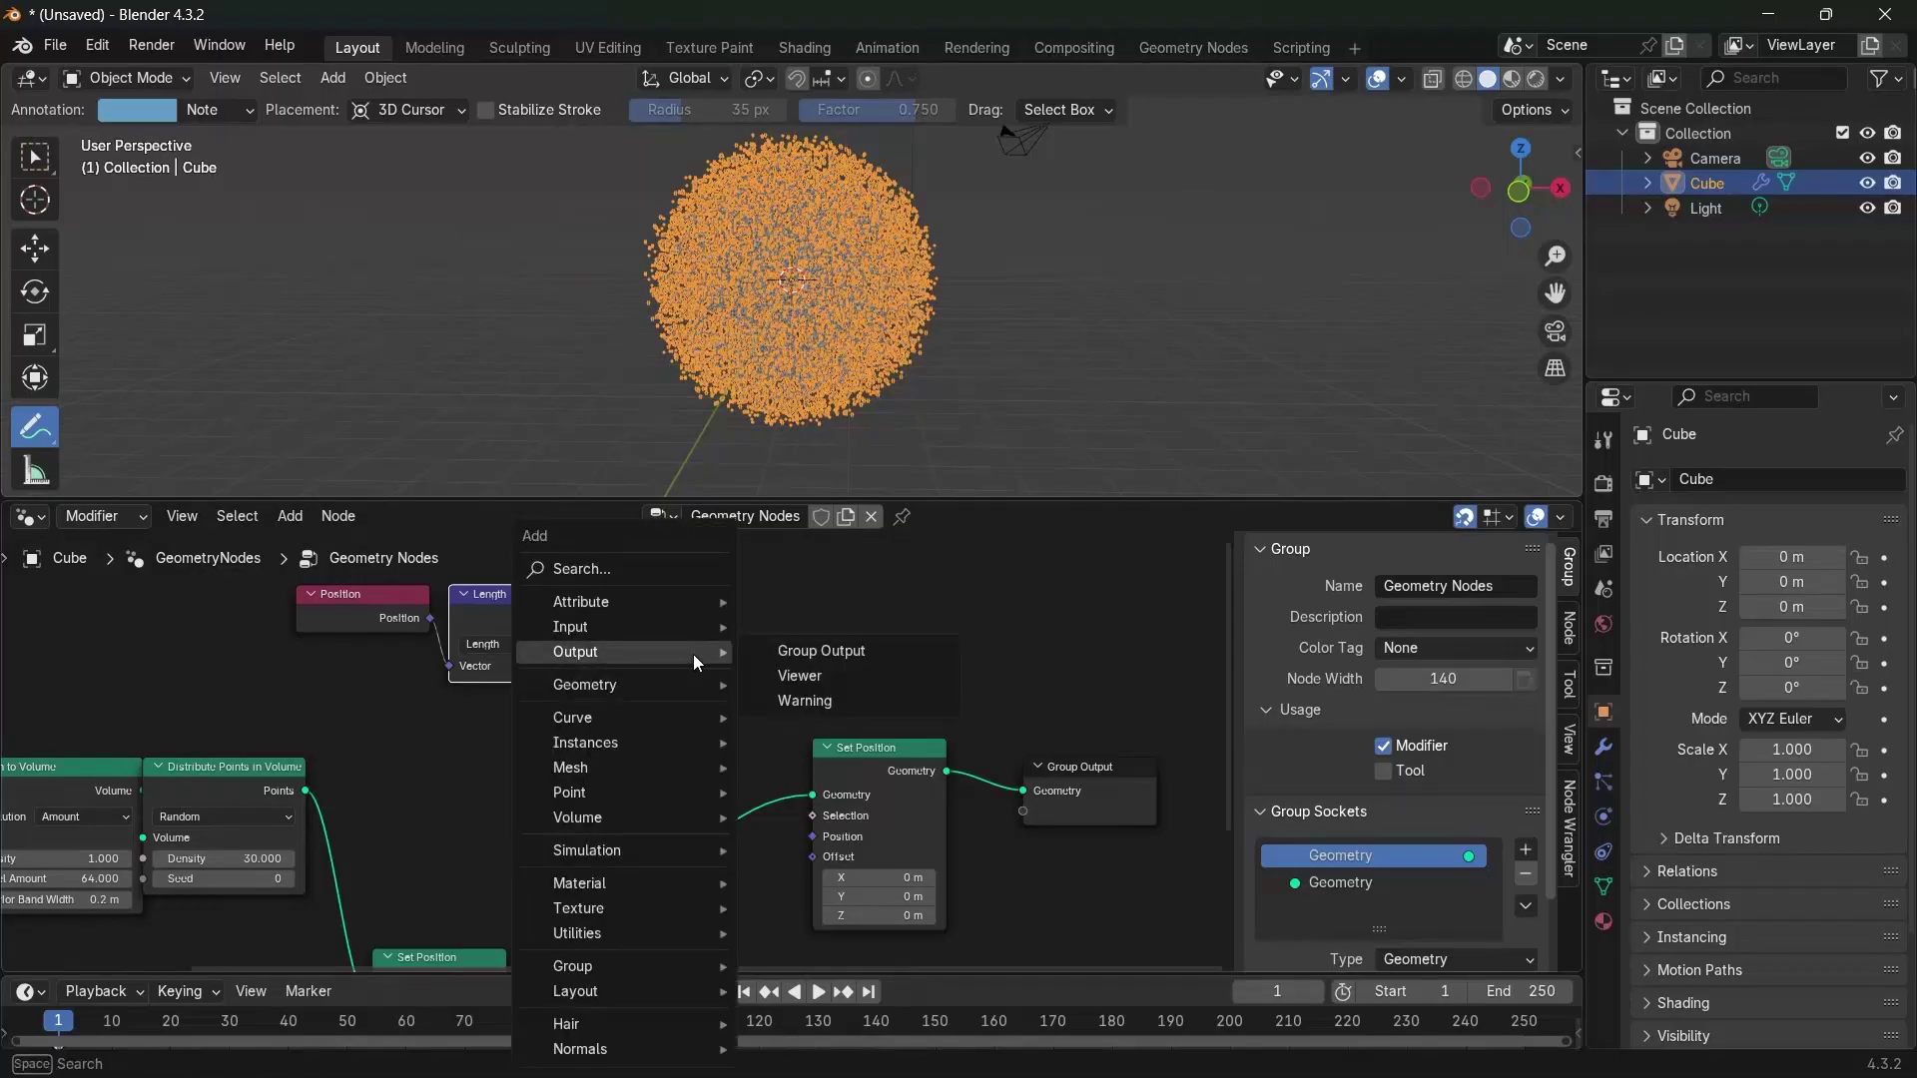
pyautogui.write('compa')
pyautogui.press('Return')
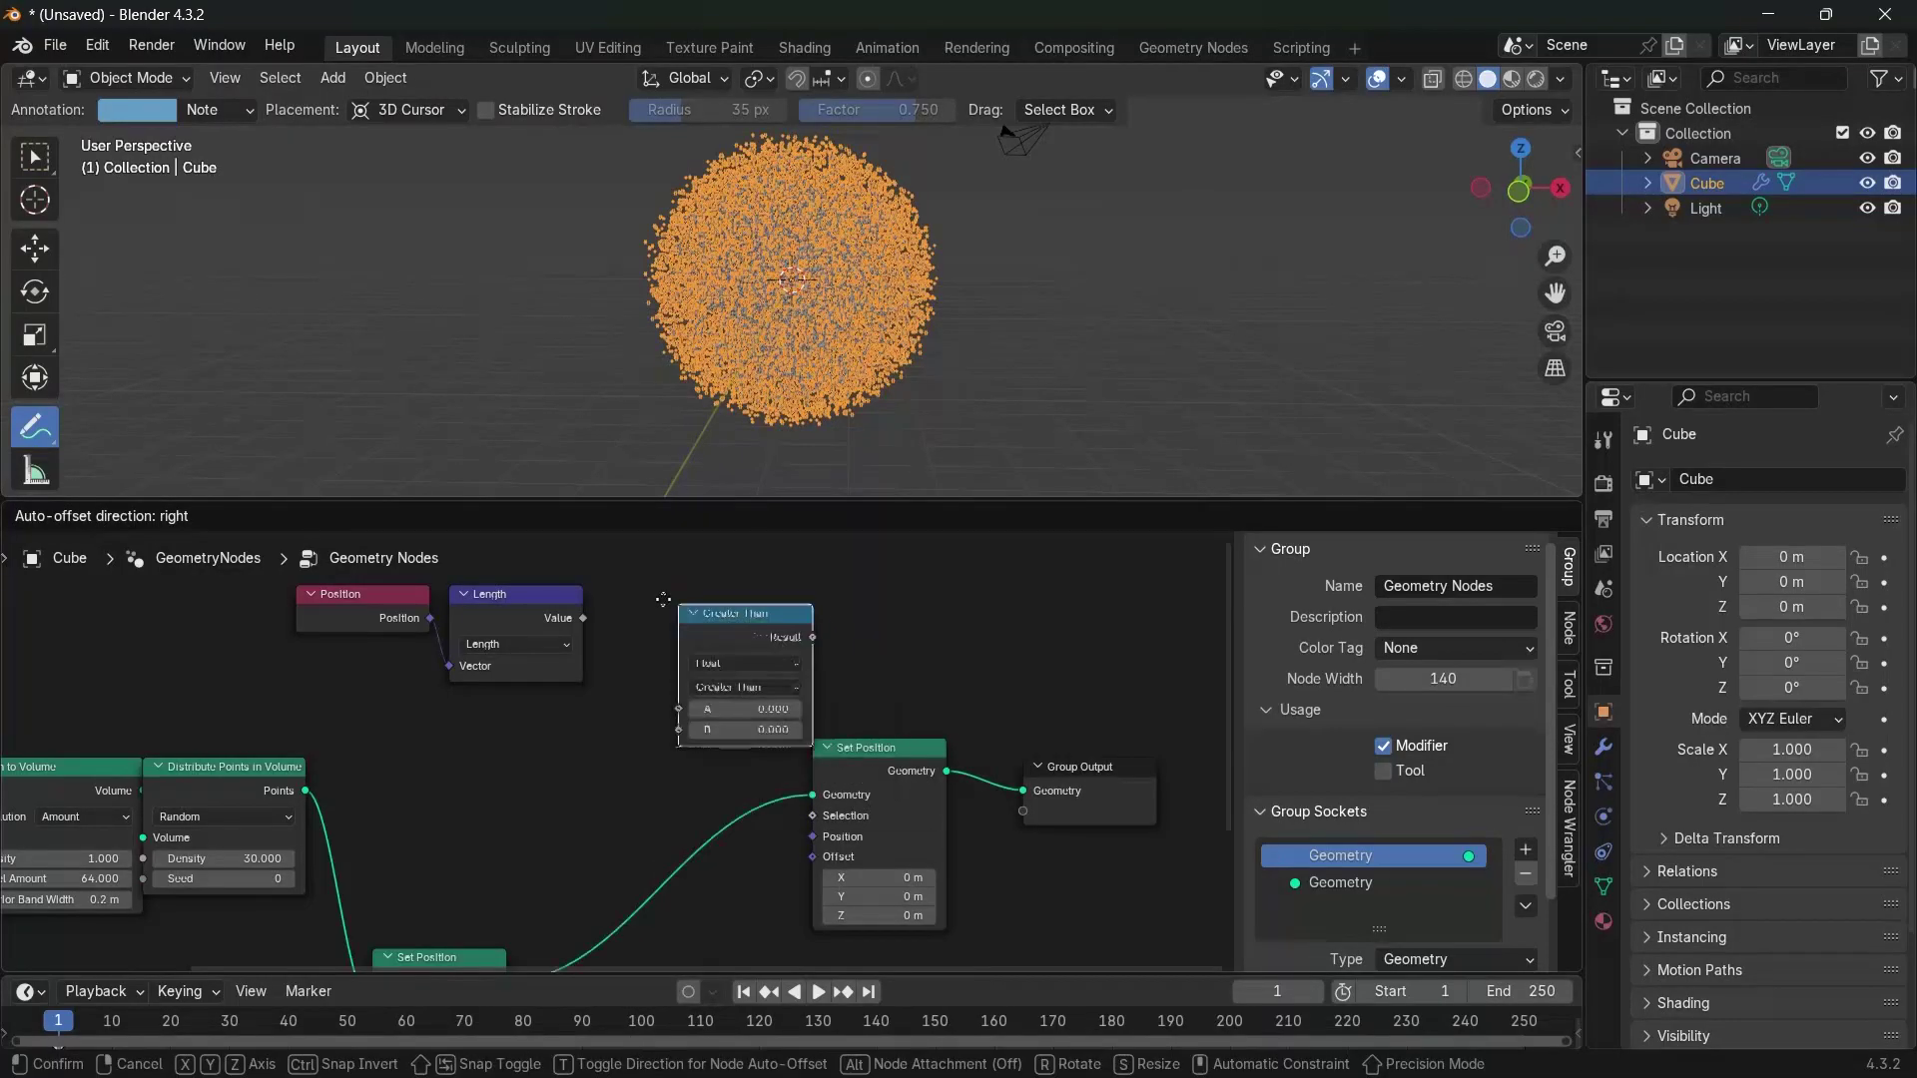
pyautogui.click(749, 639)
pyautogui.moveTo(584, 620); pyautogui.dragTo(659, 672)
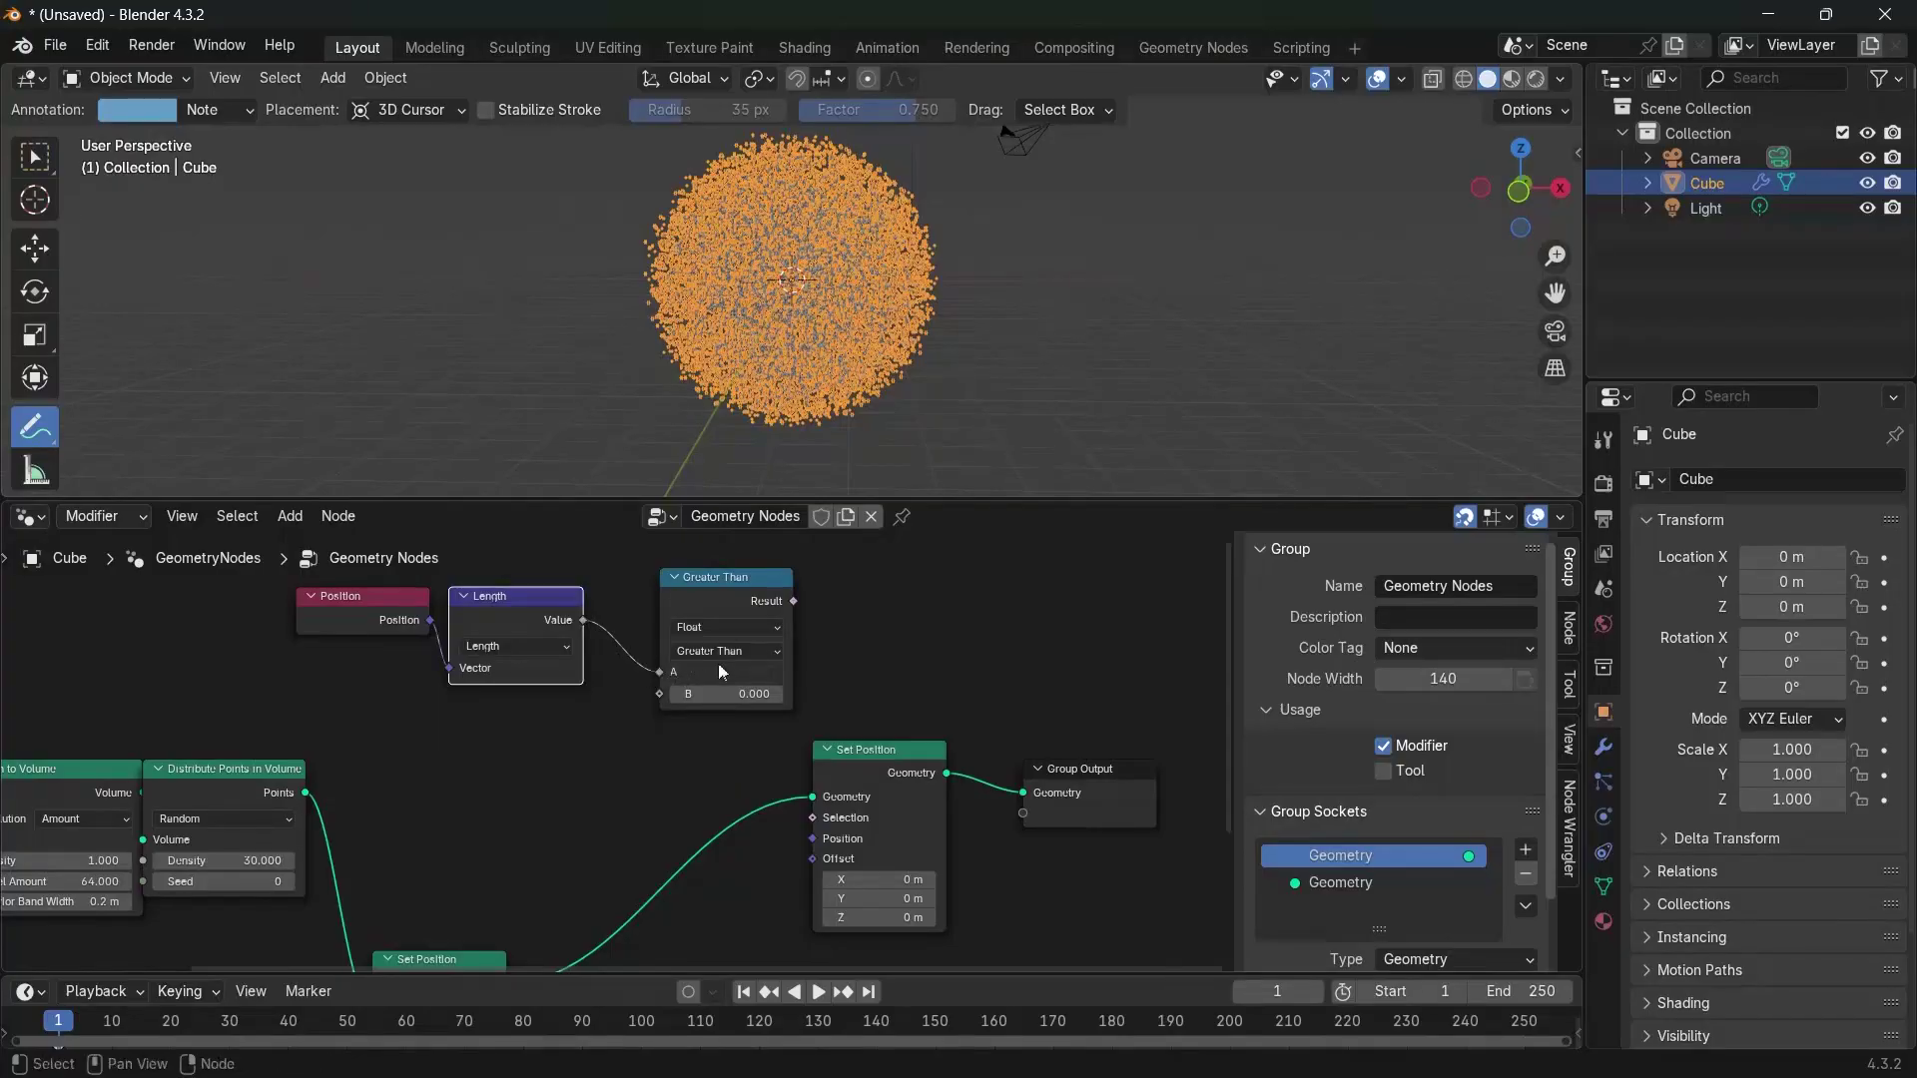
pyautogui.click(703, 691)
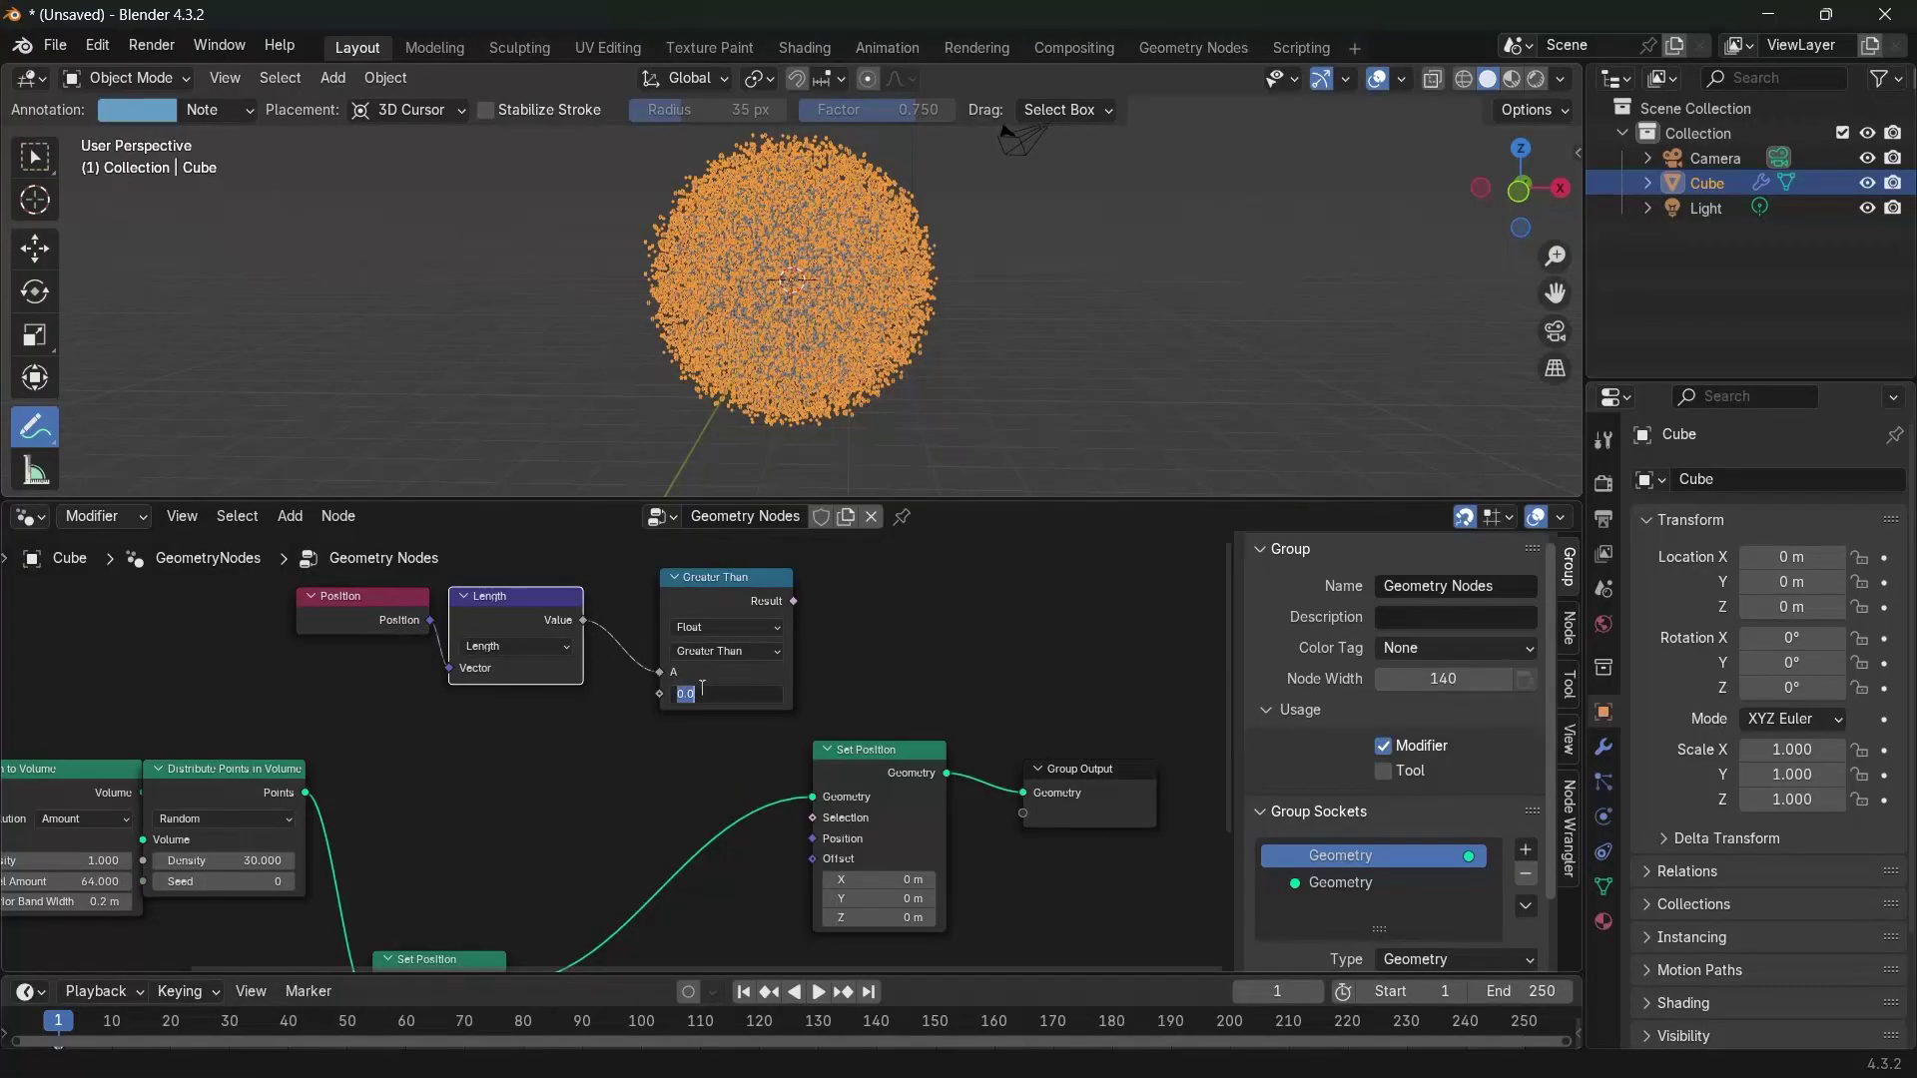
pyautogui.write('4')
pyautogui.press('Return')
# Reposition the second Set Position node and connect the Greater Than result to its Selection input
pyautogui.moveTo(897, 787)
pyautogui.mouseDown()
pyautogui.moveTo(917, 768)
pyautogui.moveTo(902, 751)
pyautogui.mouseUp()
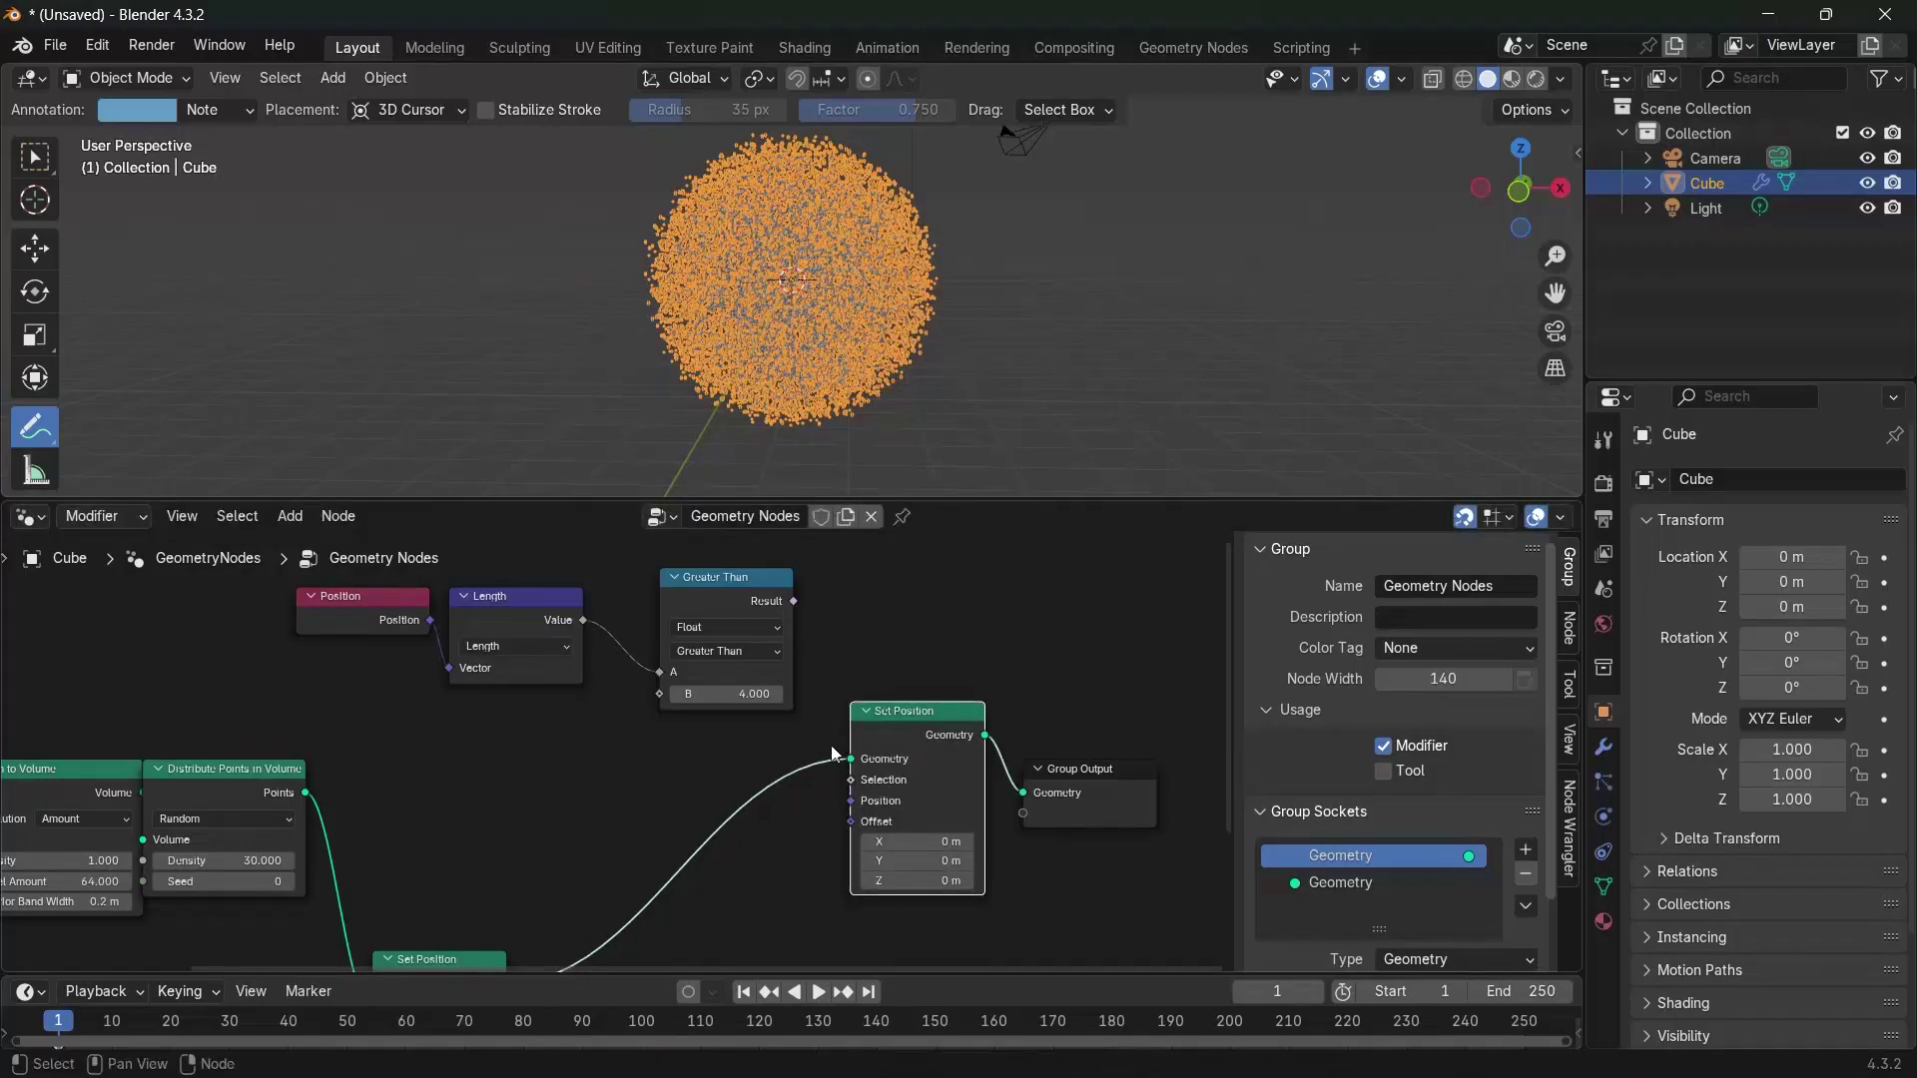
pyautogui.moveTo(794, 601); pyautogui.dragTo(857, 784)
pyautogui.moveTo(1134, 910); pyautogui.dragTo(1014, 752)
pyautogui.moveTo(918, 867); pyautogui.dragTo(788, 732, button='middle')
pyautogui.moveTo(626, 636); pyautogui.dragTo(808, 788, button='middle')
# Duplicate the Position node and place the copy below the link between the two Set Position nodes
pyautogui.click(382, 631)
pyautogui.press('h')
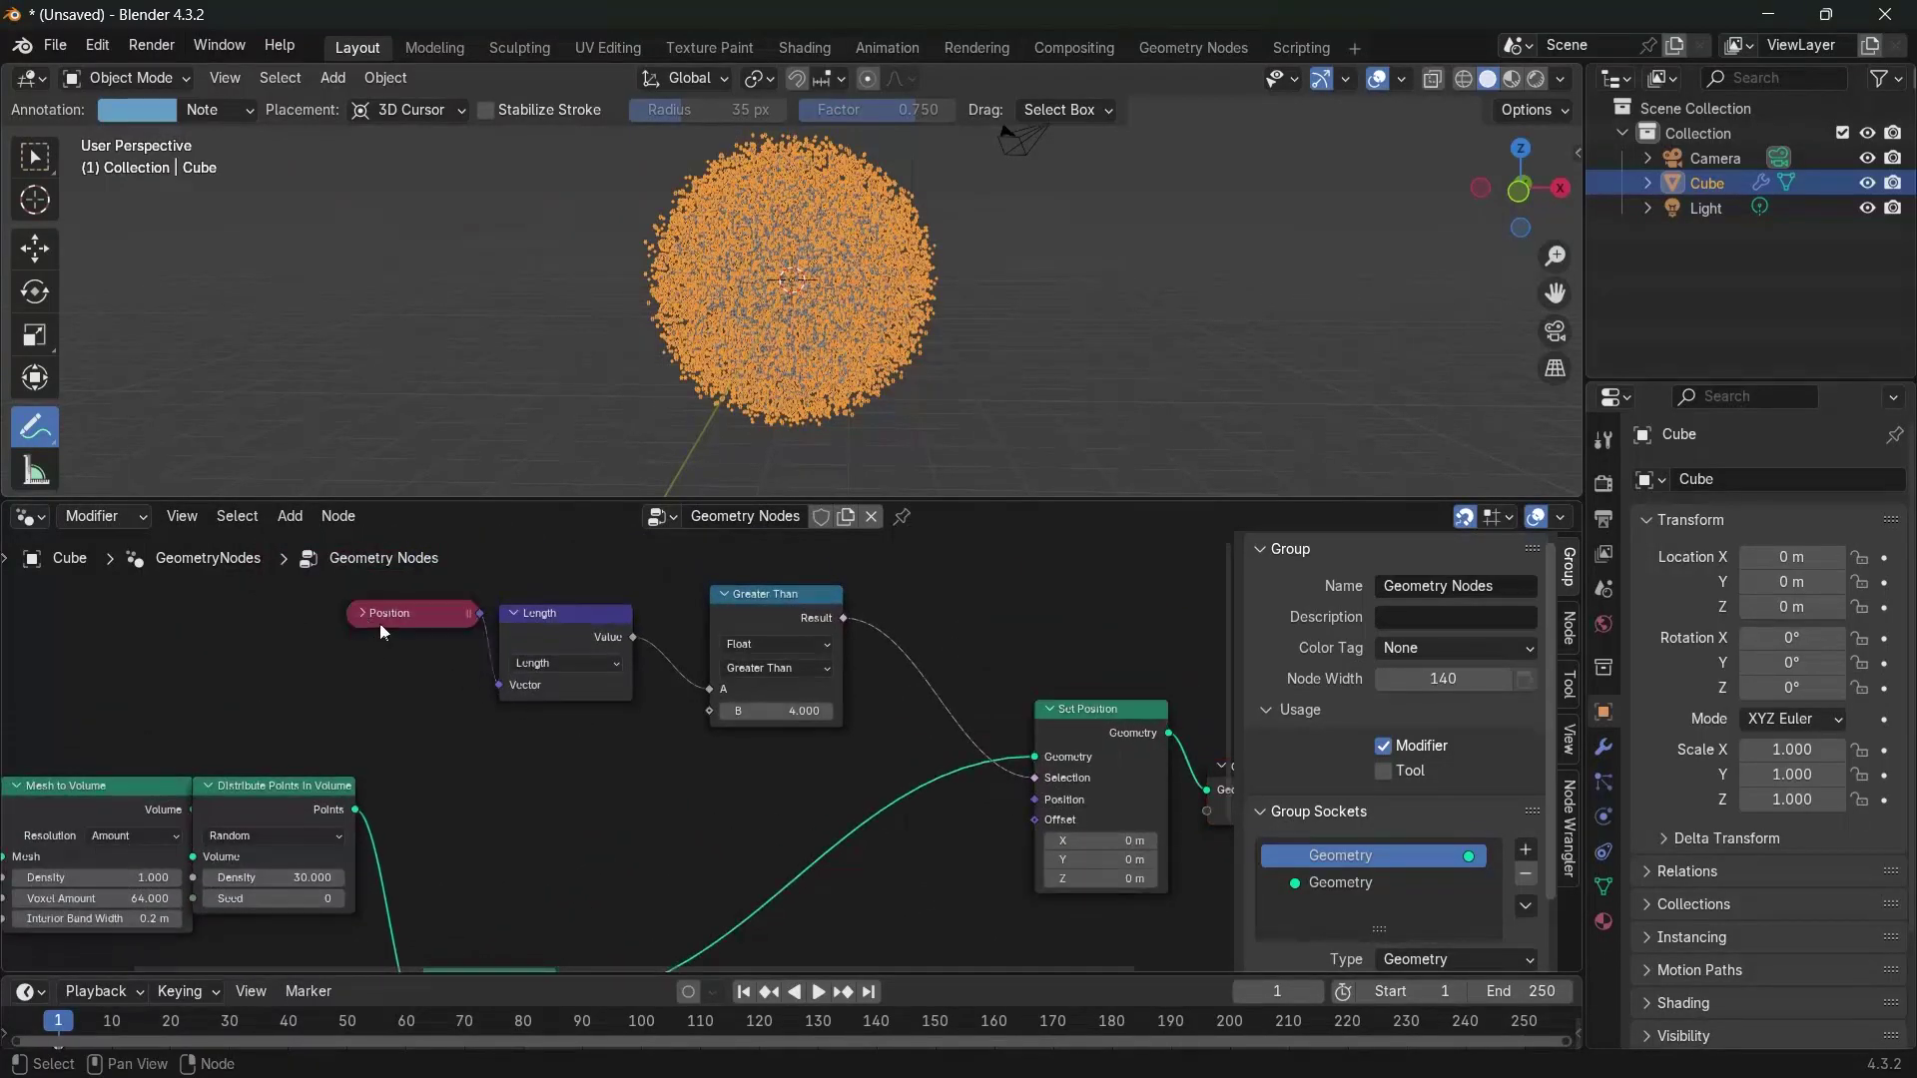
pyautogui.hotkey('shift', 'd')
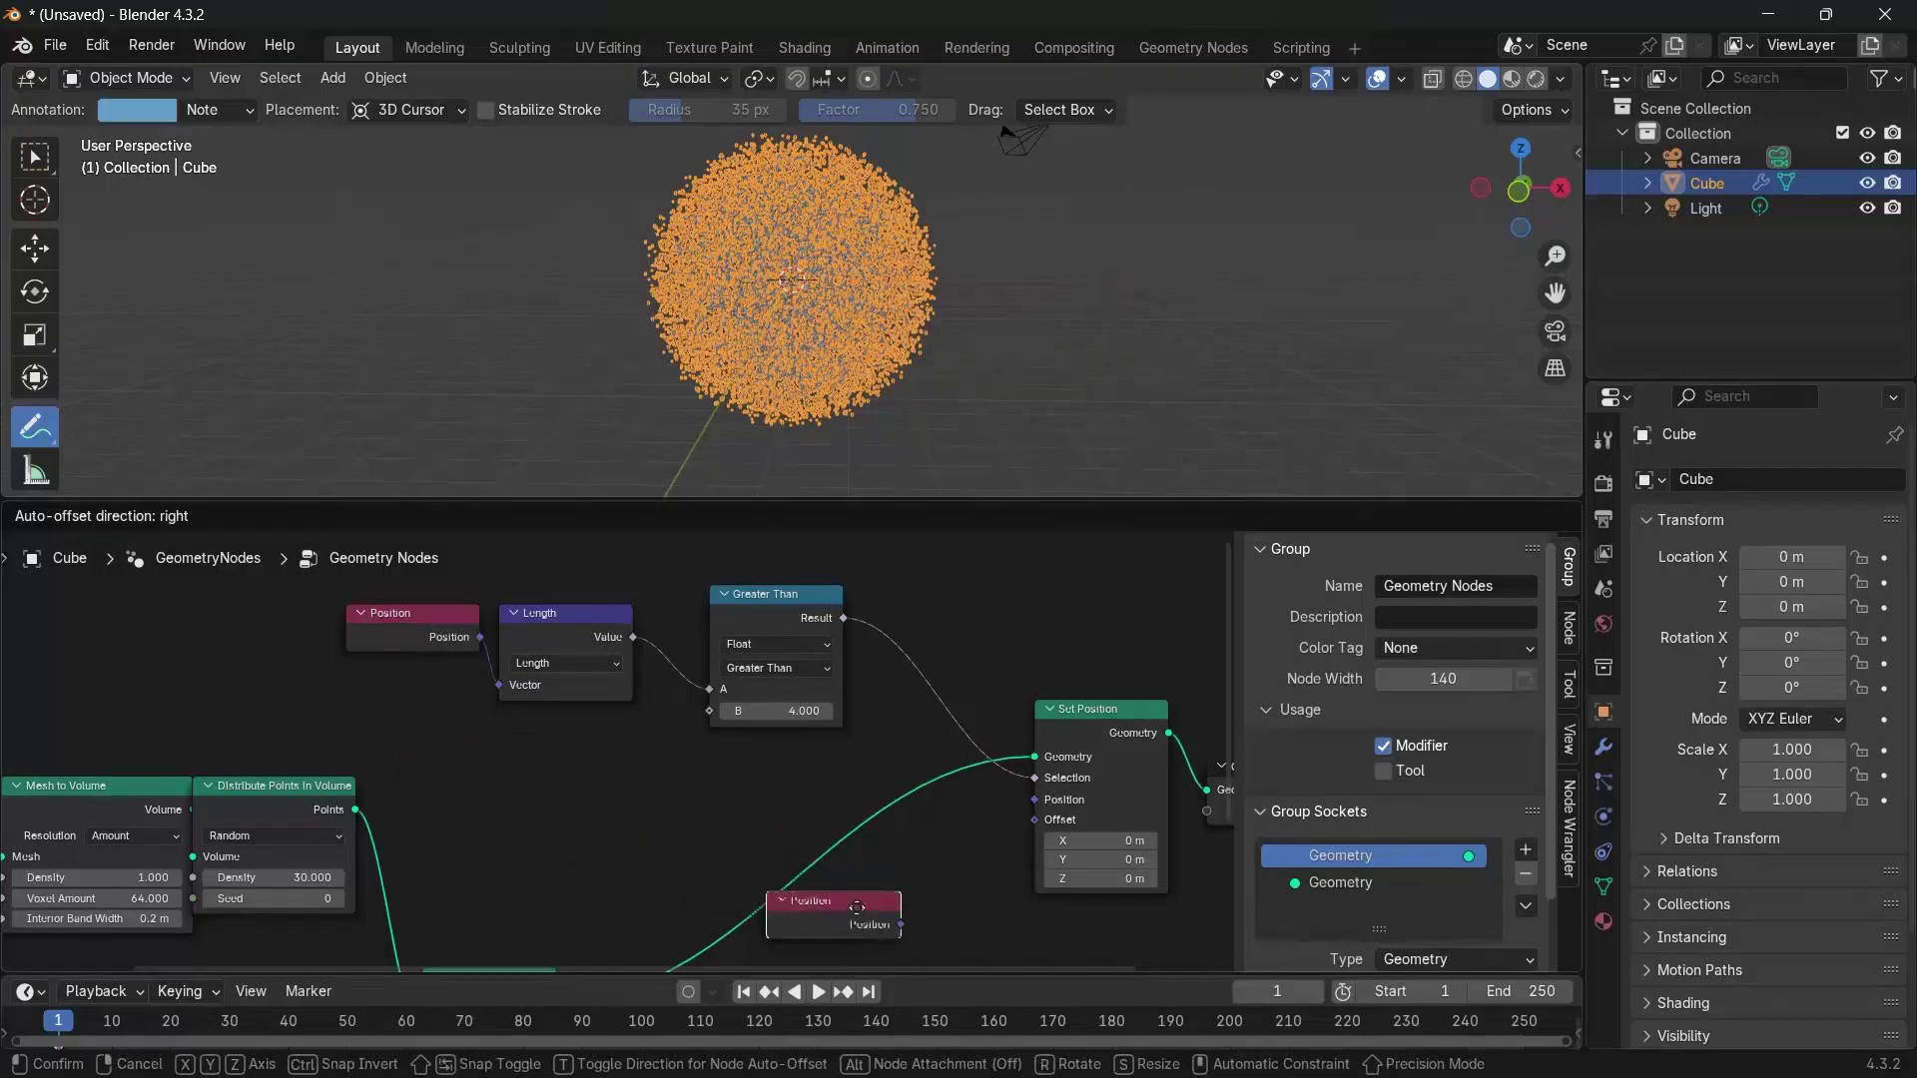
pyautogui.click(860, 928)
pyautogui.moveTo(974, 639); pyautogui.dragTo(846, 592, button='middle')
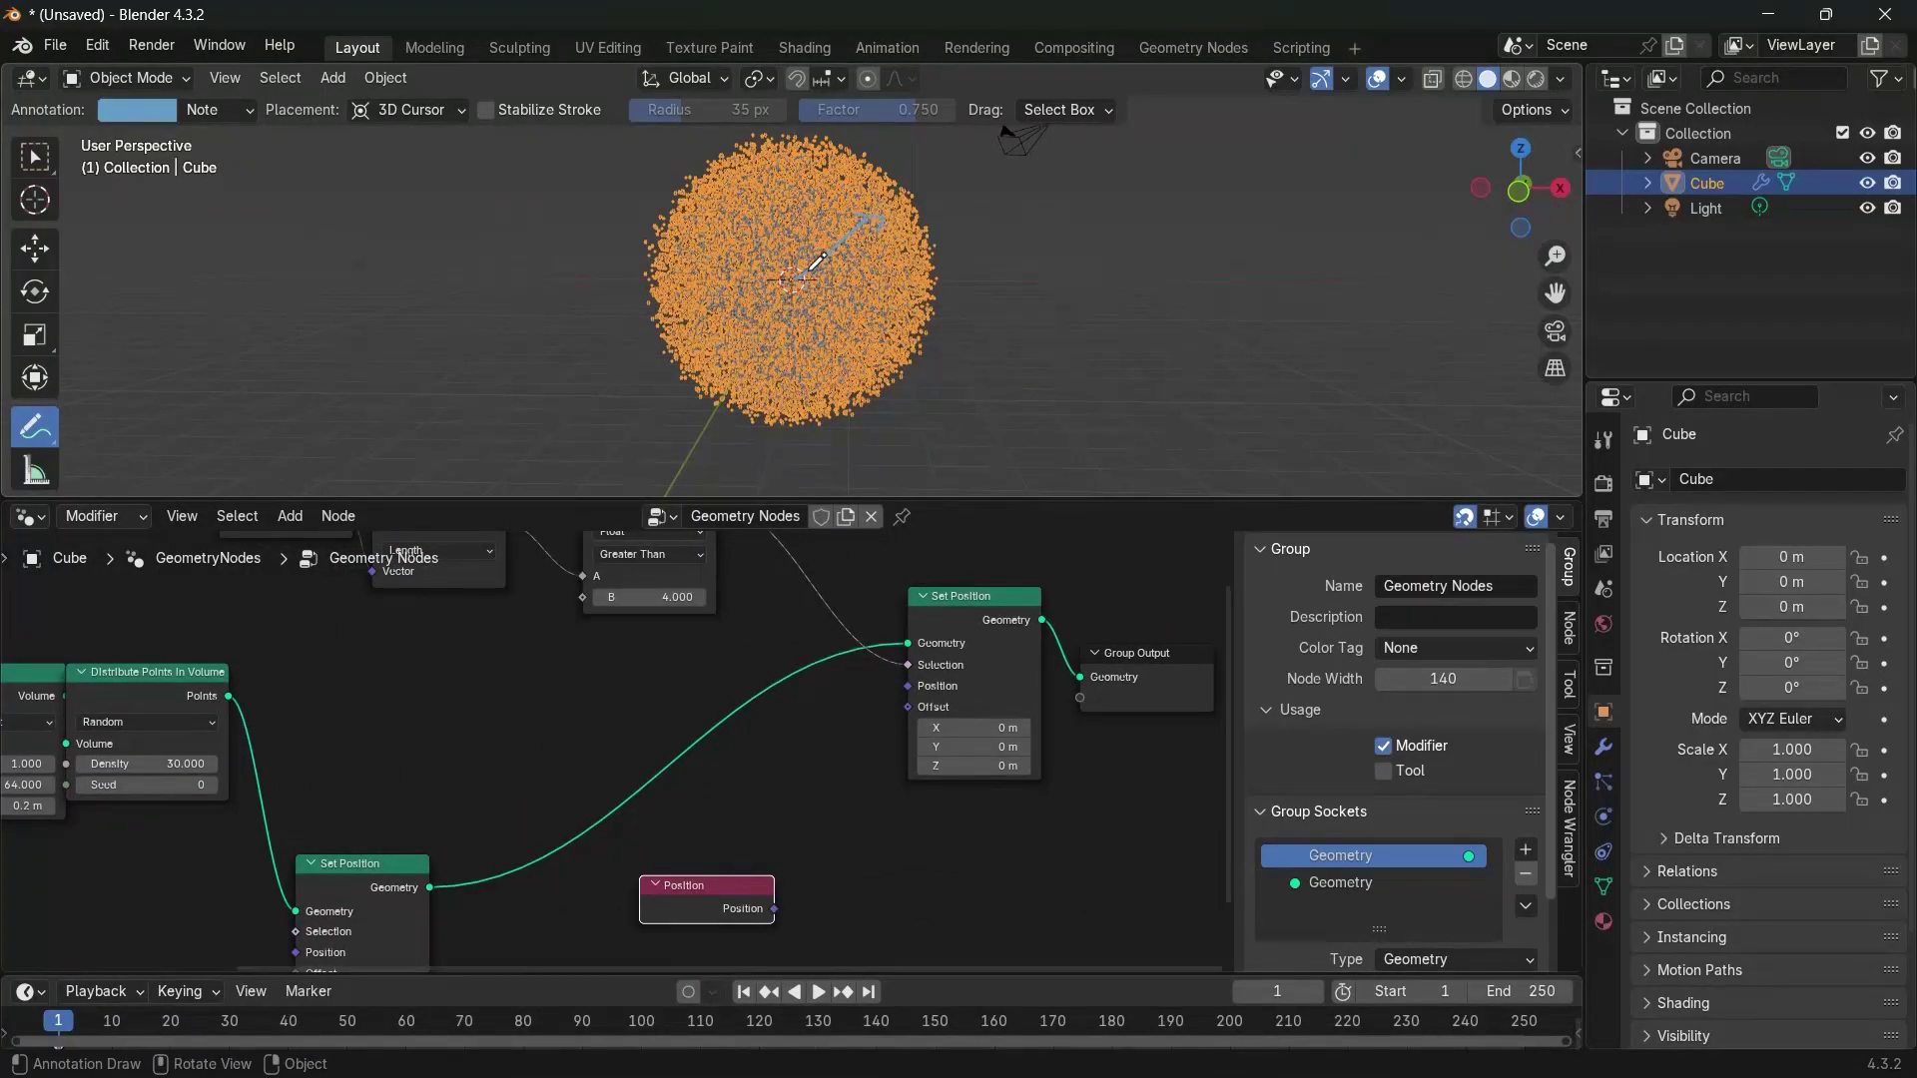
# Erase the annotation stroke drawn outward from the sphere's centre
pyautogui.keyDown('ctrl'); pyautogui.moveTo(884, 220); pyautogui.dragTo(805, 271); pyautogui.keyUp('ctrl')
pyautogui.scroll(-4, 818, 718)
pyautogui.moveTo(815, 829)
pyautogui.mouseDown(button='middle')
pyautogui.moveTo(752, 788)
pyautogui.moveTo(802, 842)
pyautogui.mouseUp(button='middle')
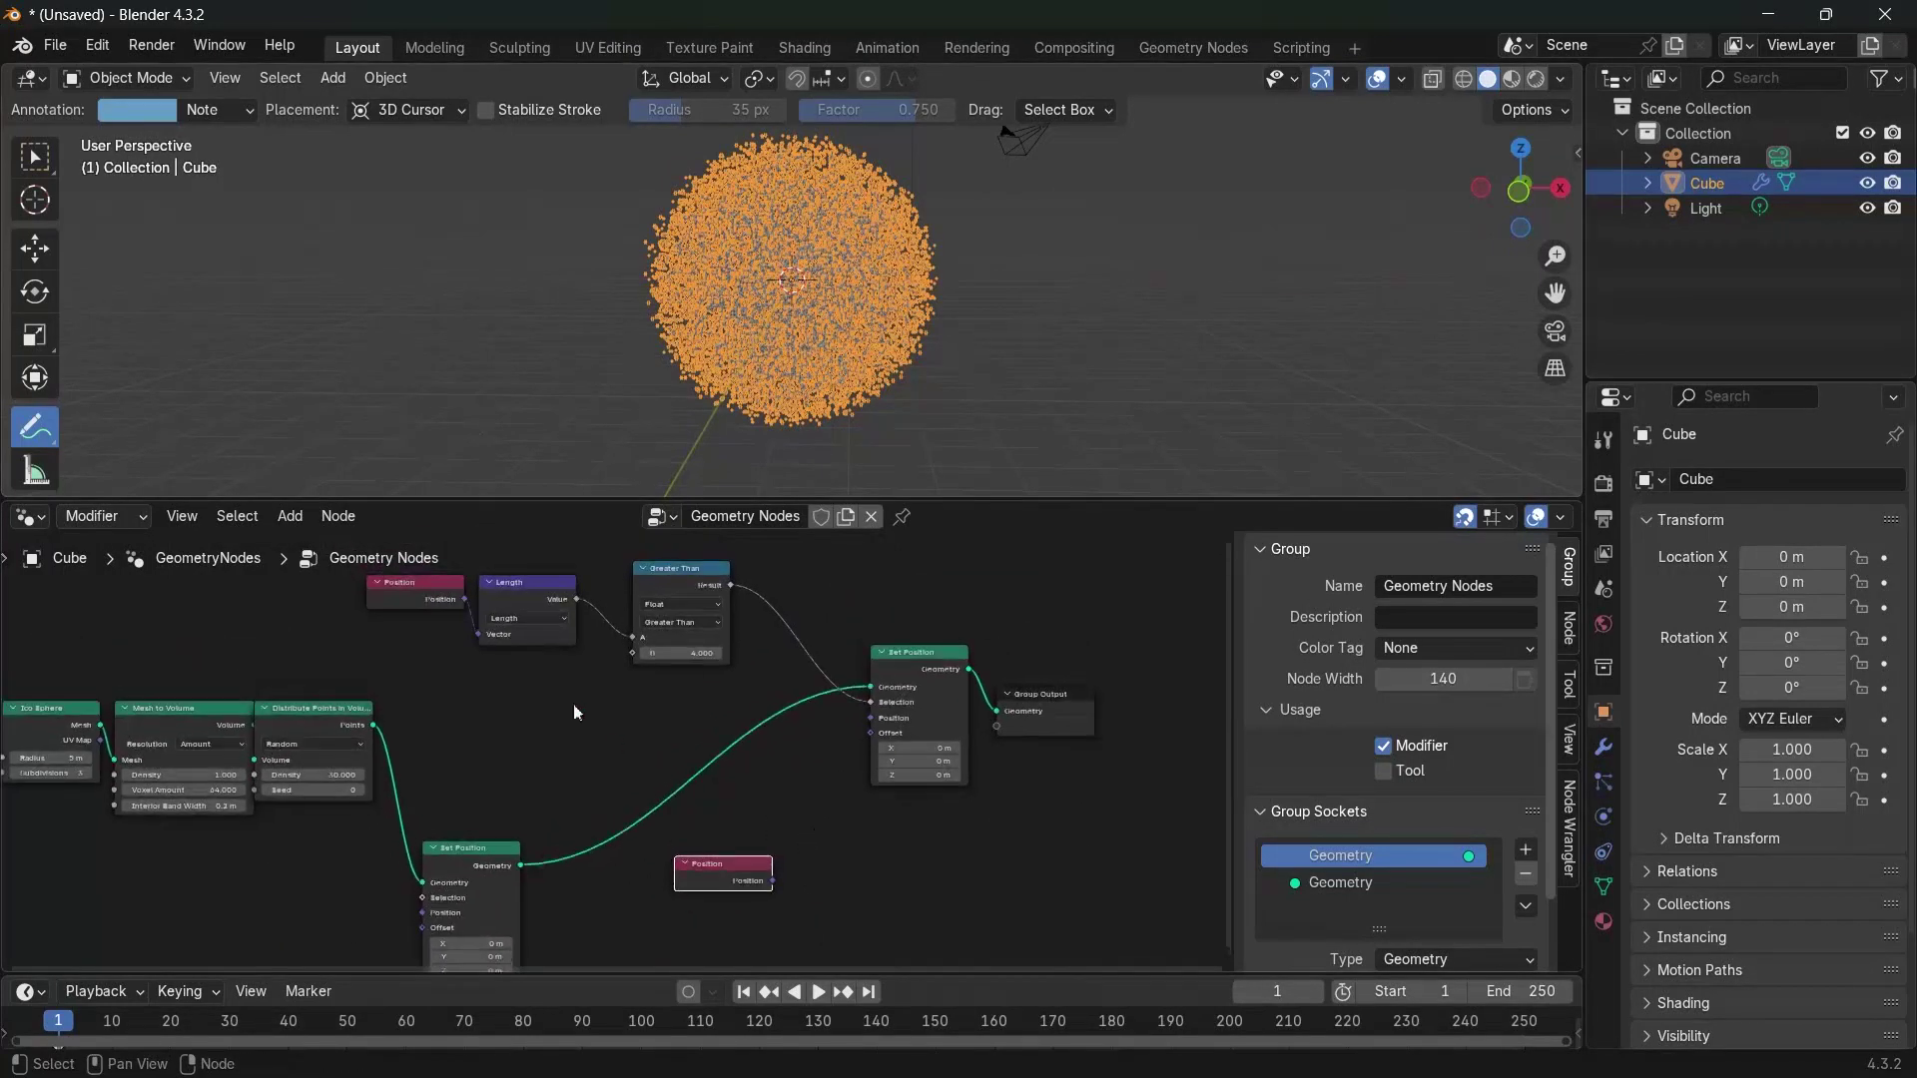
# Duplicate the Length node beside the lower Position node, change the copy's operation to Normalize, and connect Position to its Vector input
pyautogui.moveTo(520, 603); pyautogui.dragTo(533, 604)
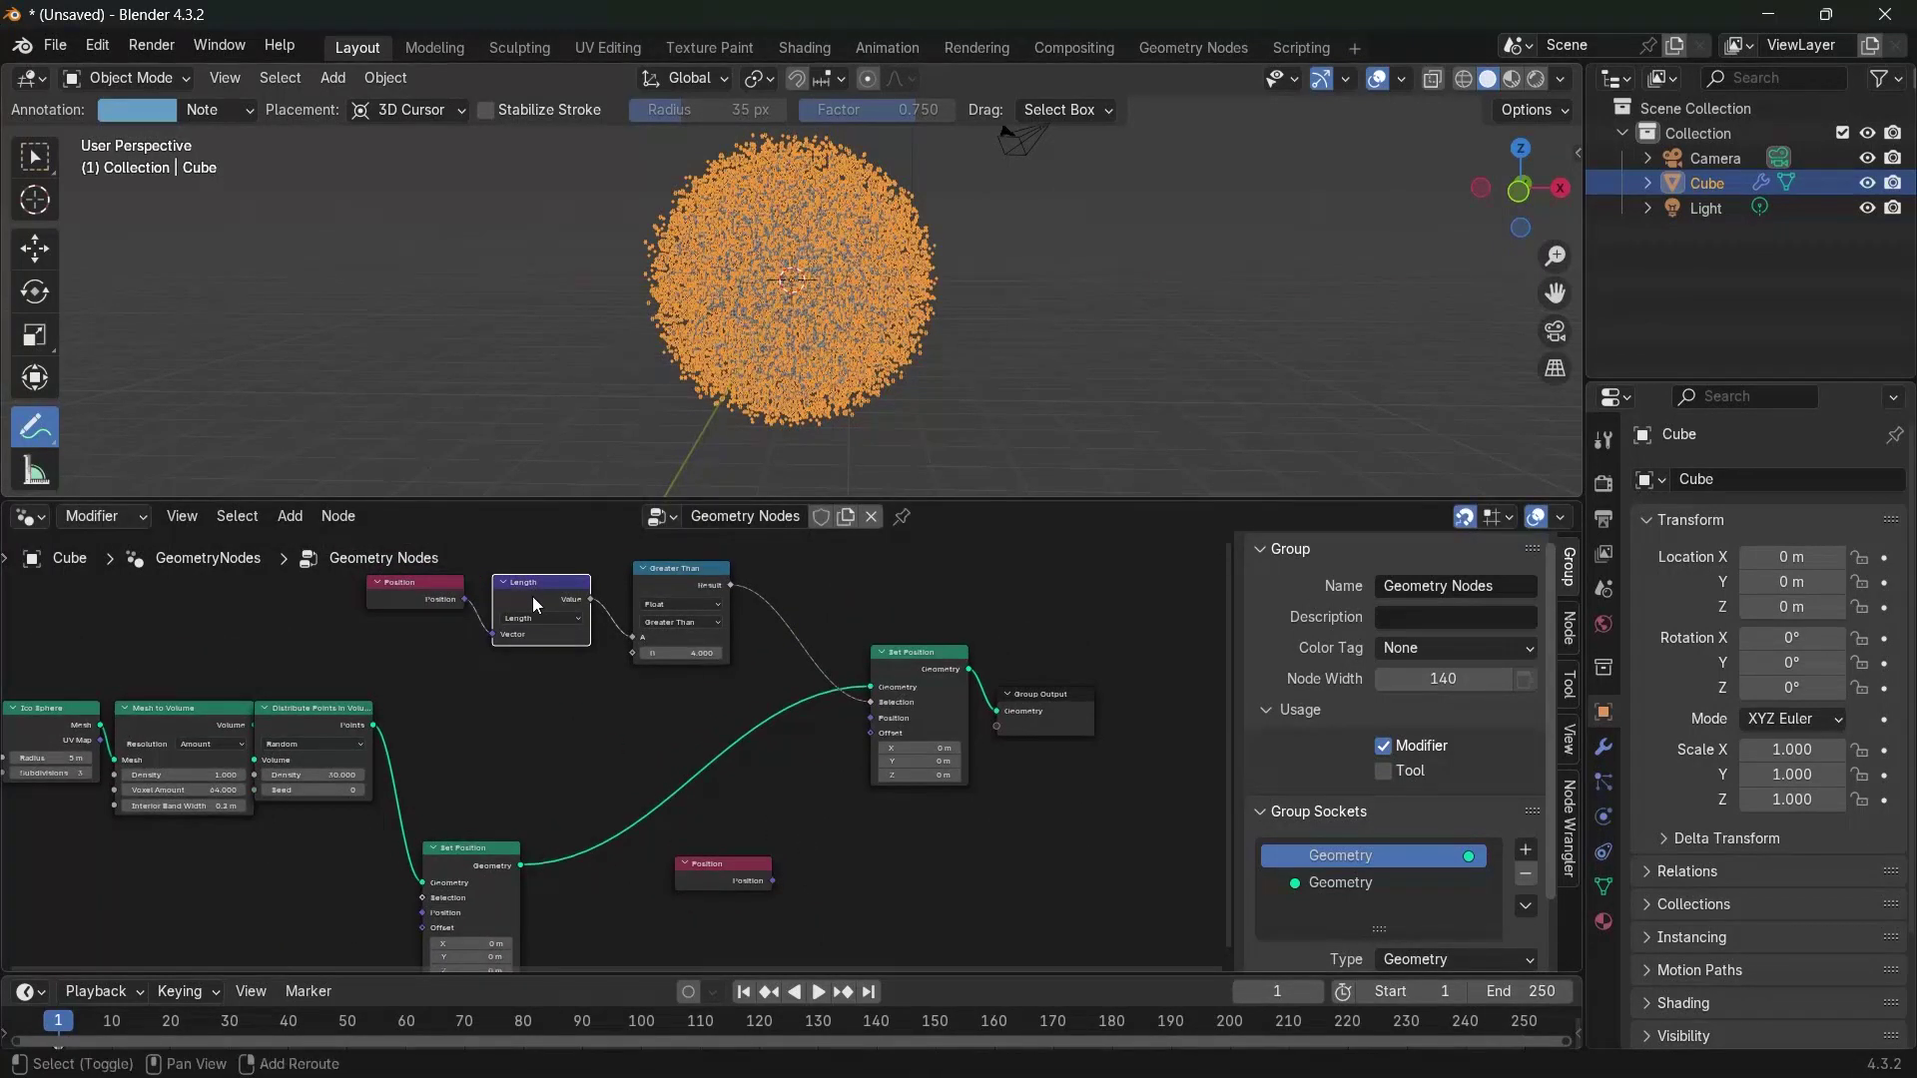
pyautogui.hotkey('shift', 'd')
pyautogui.click(981, 909)
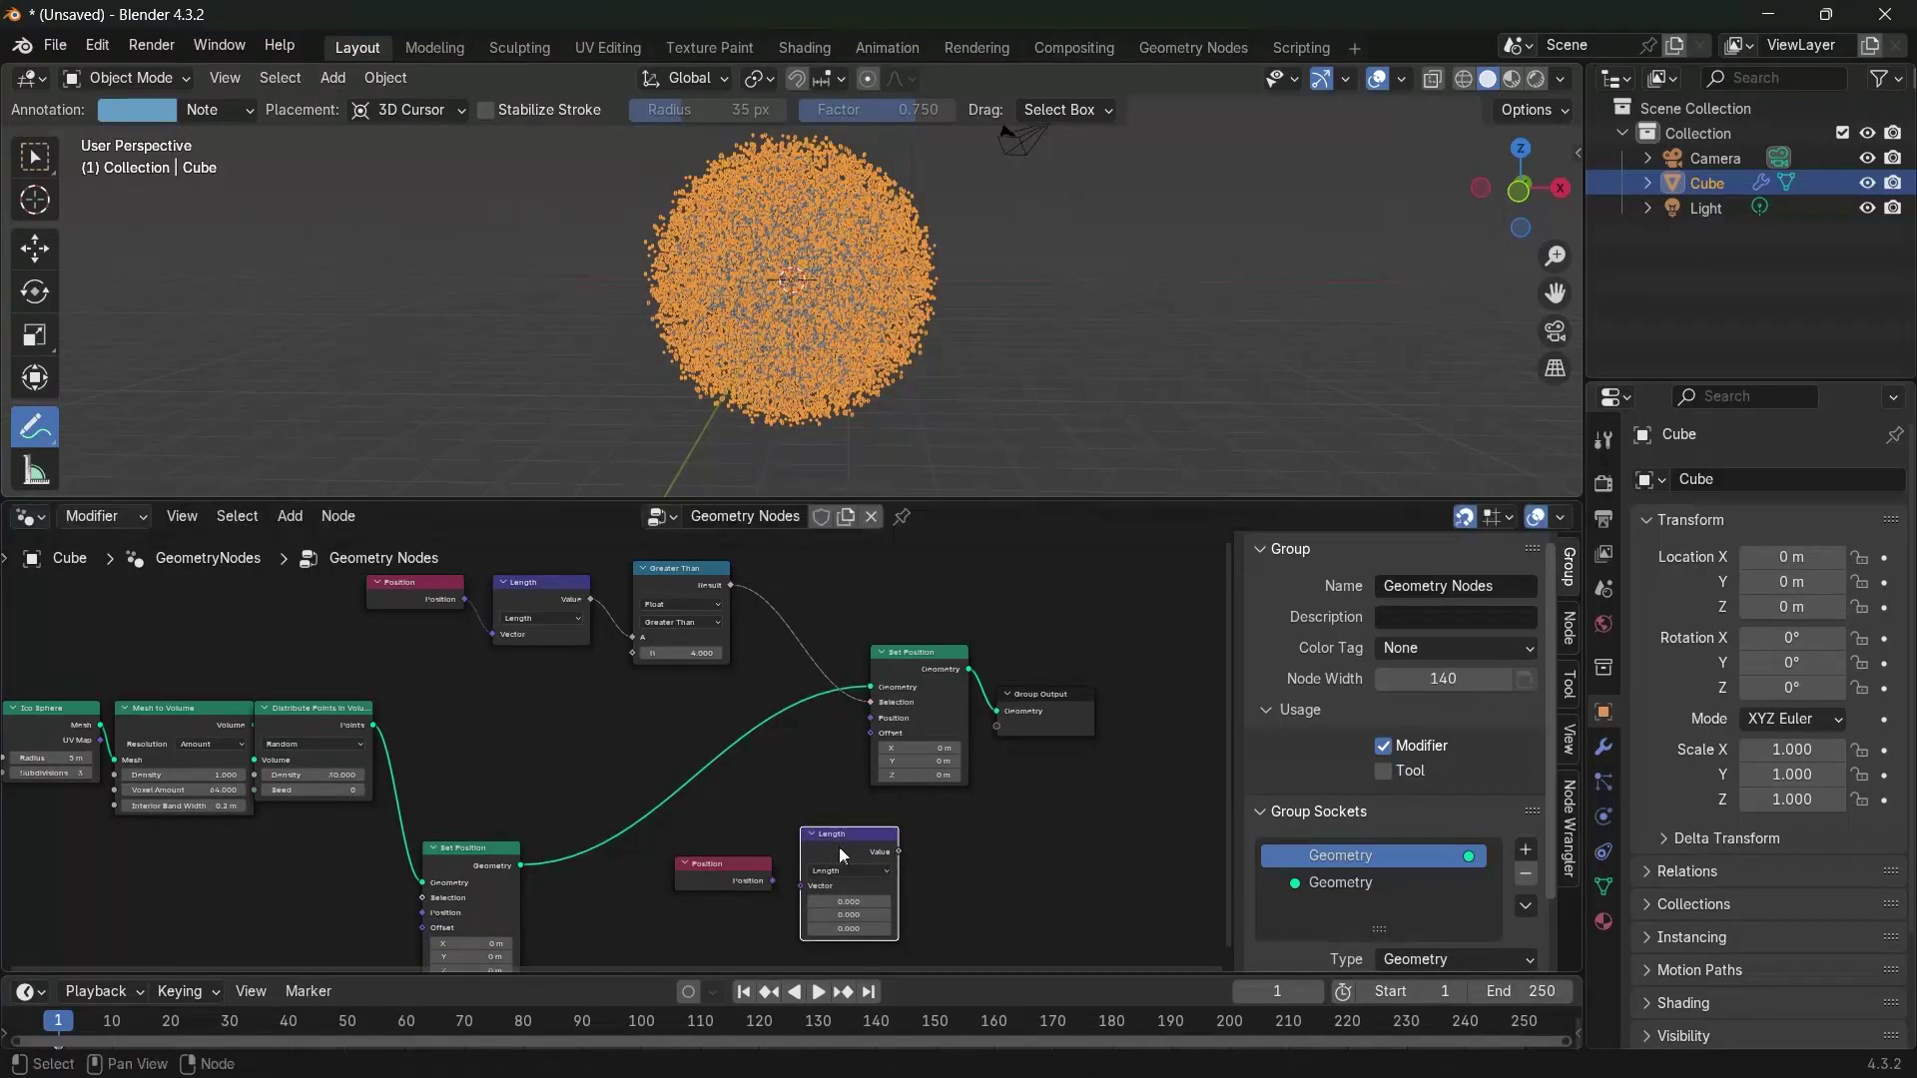
pyautogui.scroll(3, 849, 858)
pyautogui.click(833, 814)
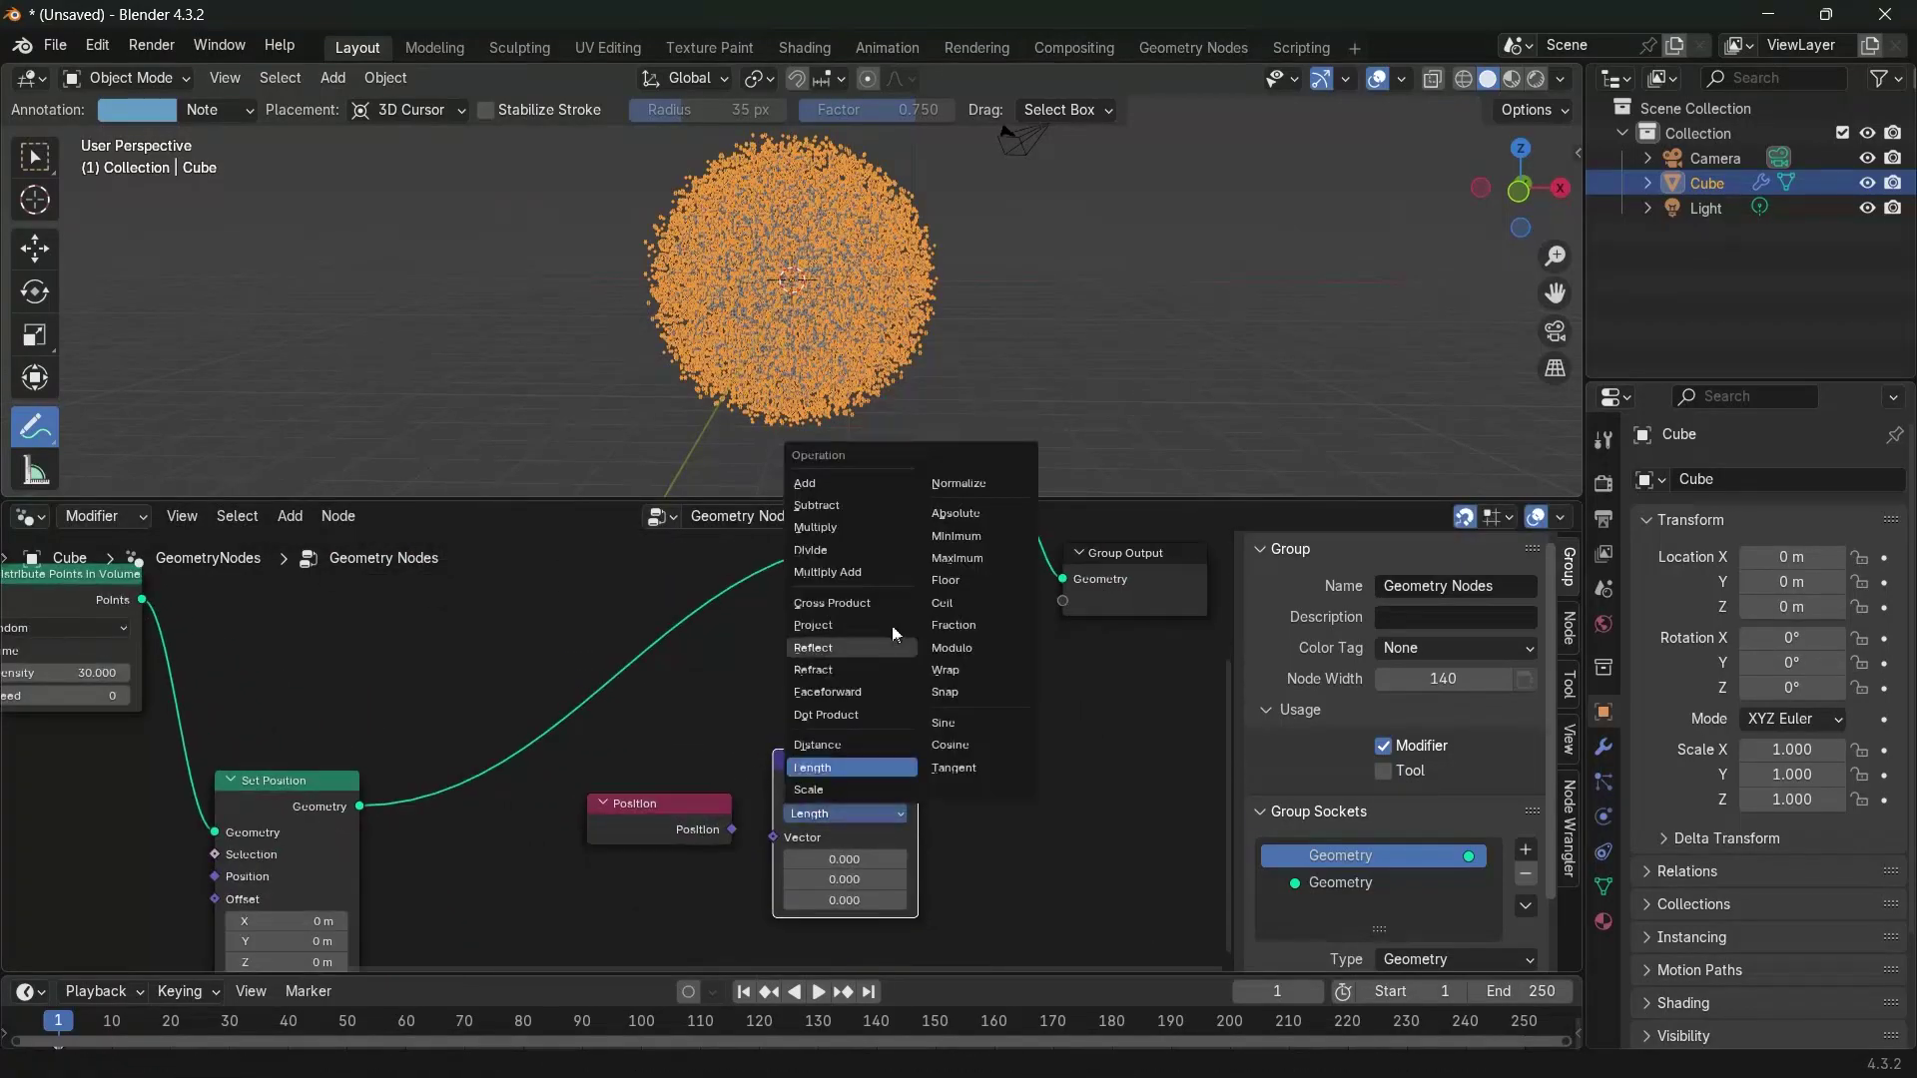
pyautogui.click(978, 498)
pyautogui.moveTo(733, 831); pyautogui.dragTo(786, 845)
# Arrange the lower Position and Normalize nodes side by side, just right of the first Set Position node
pyautogui.moveTo(817, 772); pyautogui.dragTo(775, 794)
pyautogui.moveTo(621, 771); pyautogui.dragTo(677, 850)
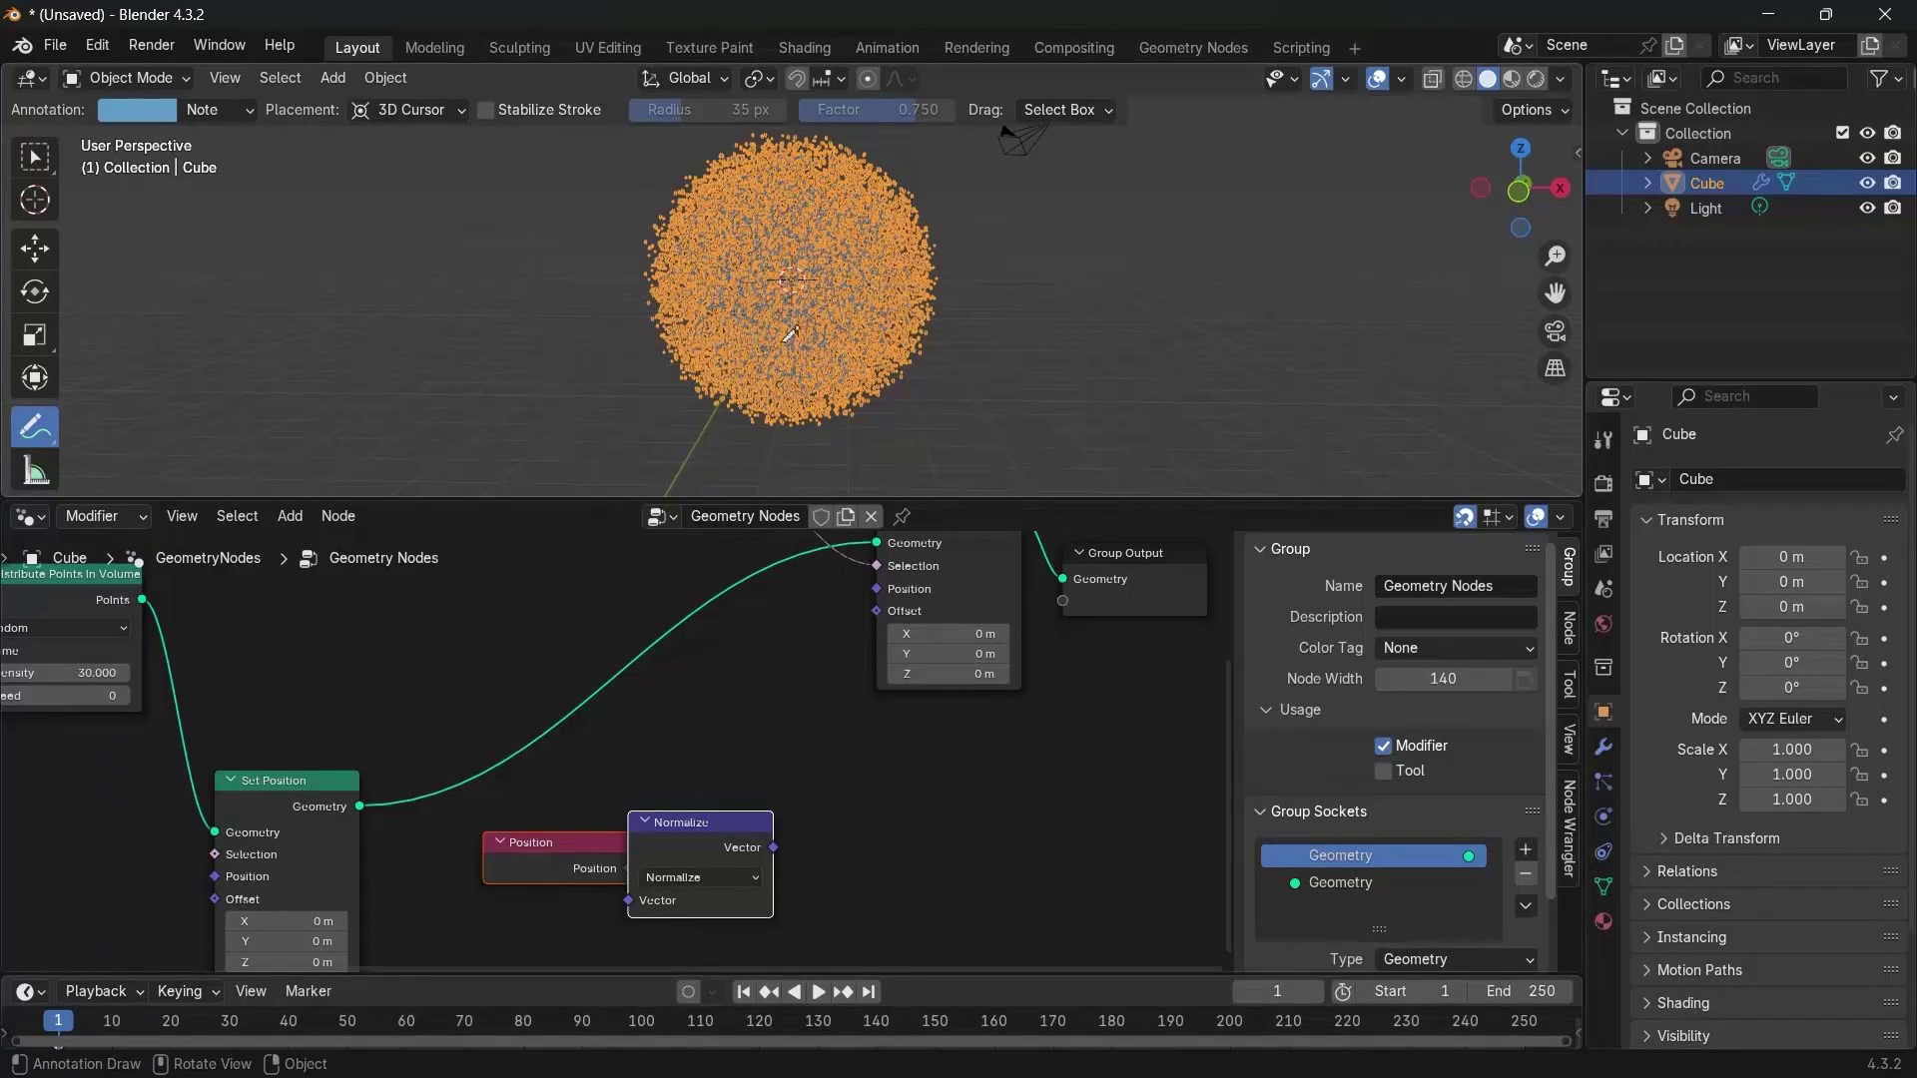
pyautogui.moveTo(563, 846); pyautogui.dragTo(544, 841)
pyautogui.click(543, 815)
pyautogui.moveTo(698, 846); pyautogui.dragTo(738, 849)
pyautogui.moveTo(736, 850); pyautogui.dragTo(713, 851)
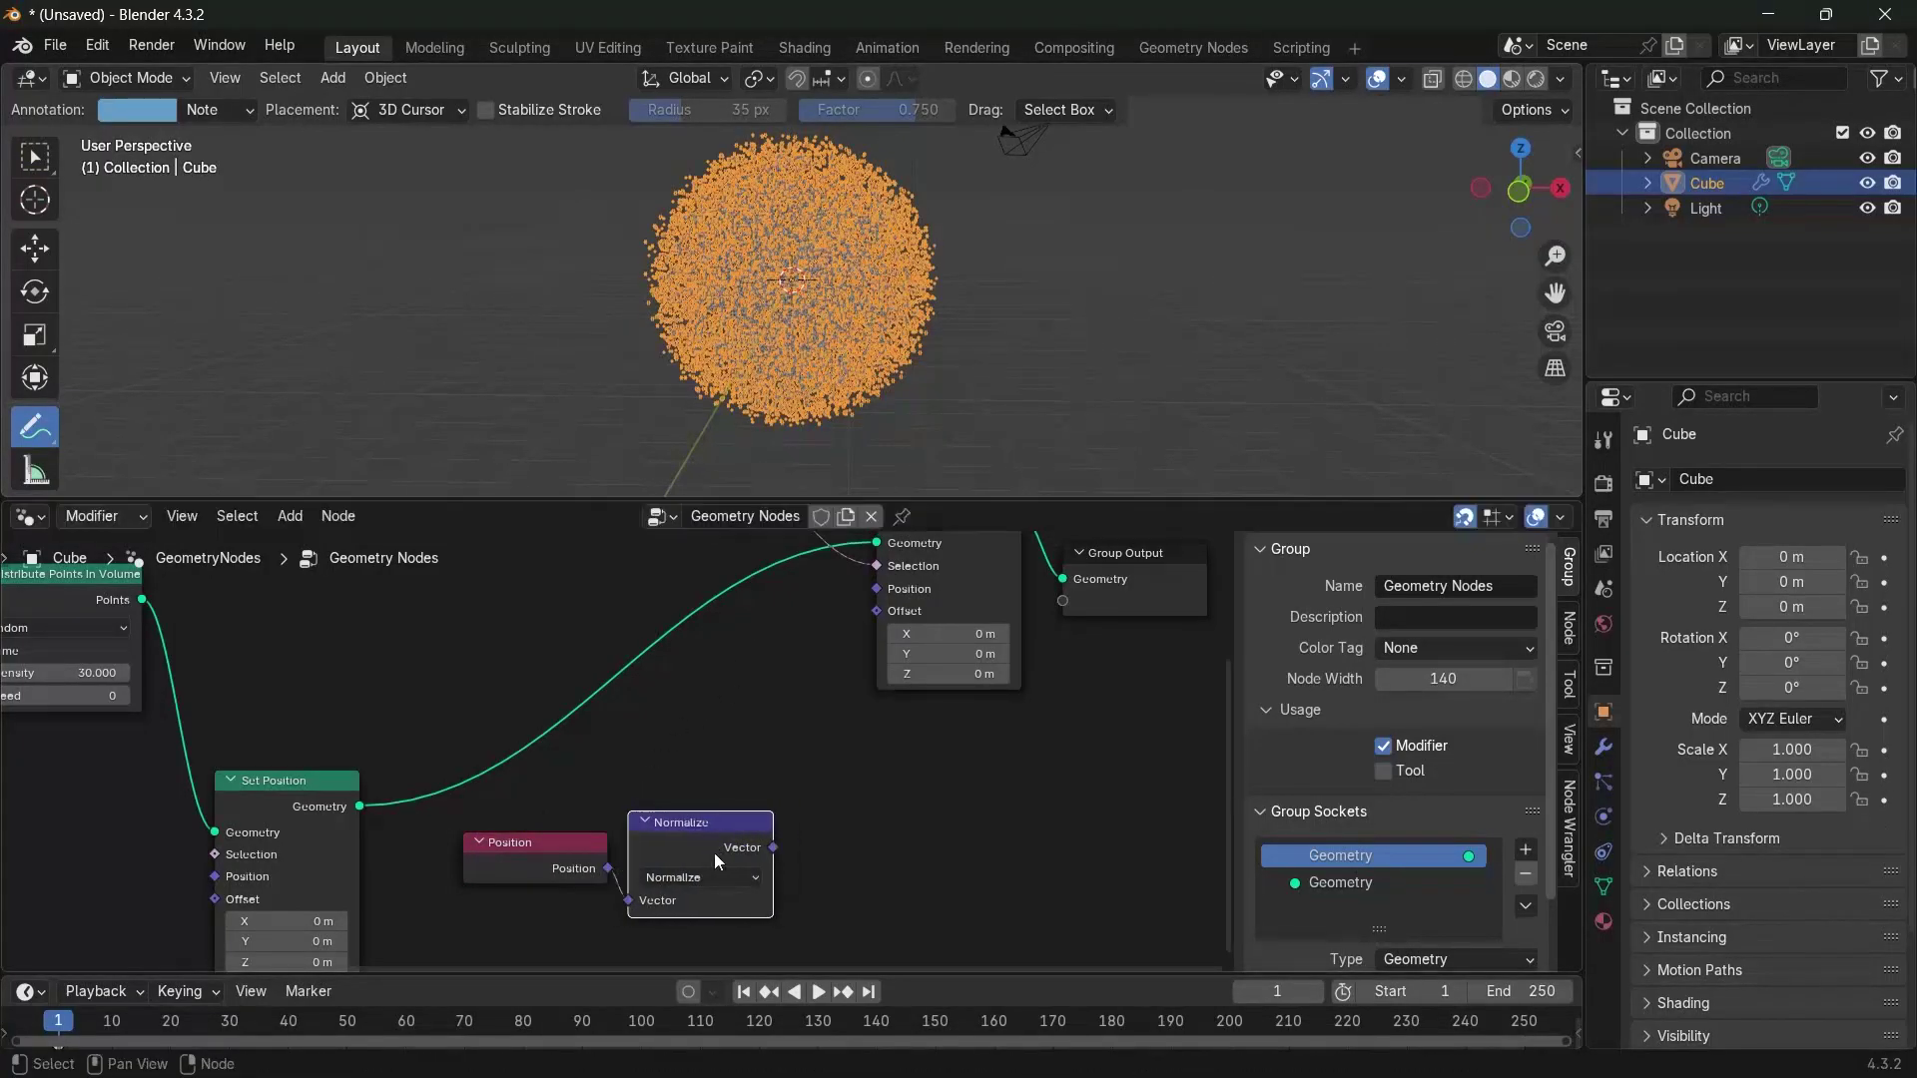
# Duplicate the Normalize node to its right, change the copy's operation to Scale, and connect the normalized vector to its Vector input
pyautogui.hotkey('shift', 'd')
pyautogui.click(891, 861)
pyautogui.click(890, 859)
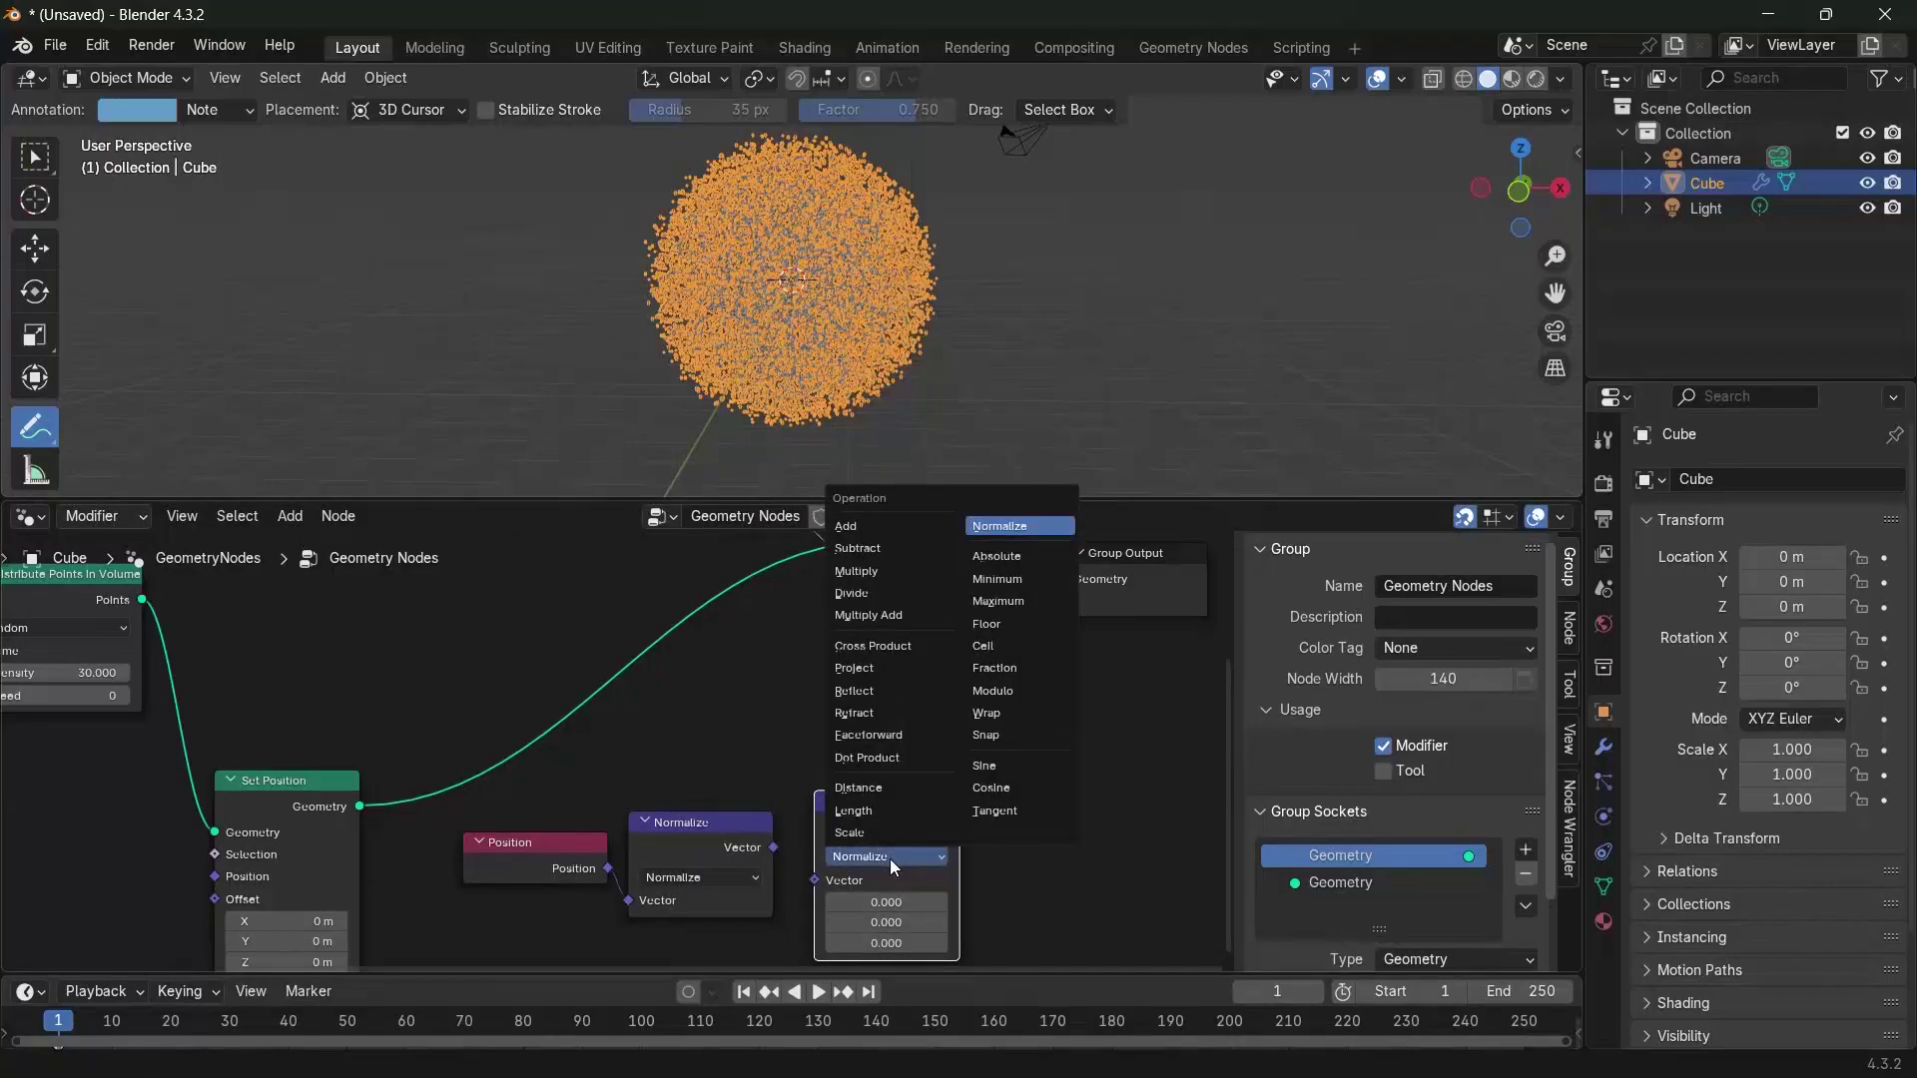
pyautogui.click(863, 838)
pyautogui.moveTo(774, 848); pyautogui.dragTo(835, 839)
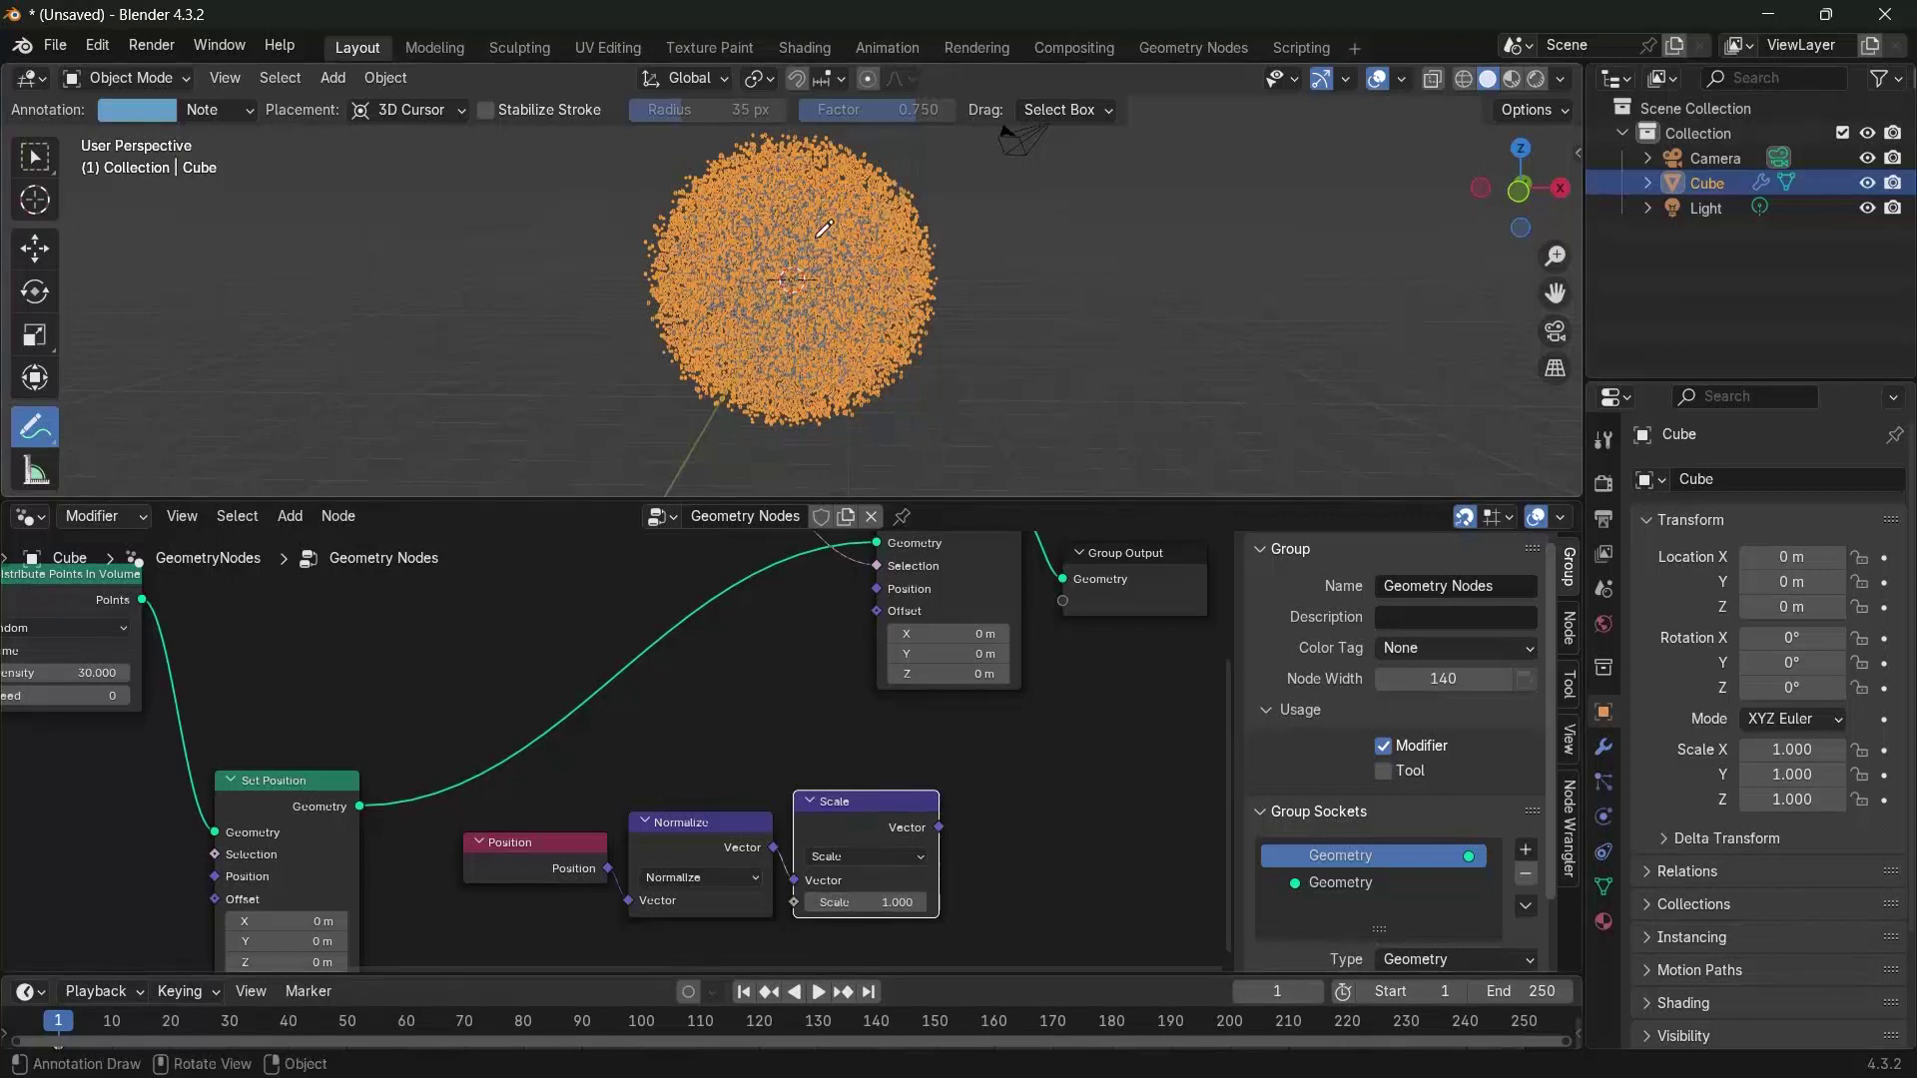
# Set the Scale node's factor to 3 and connect its output to the second Set Position node's Position input
pyautogui.click(857, 903)
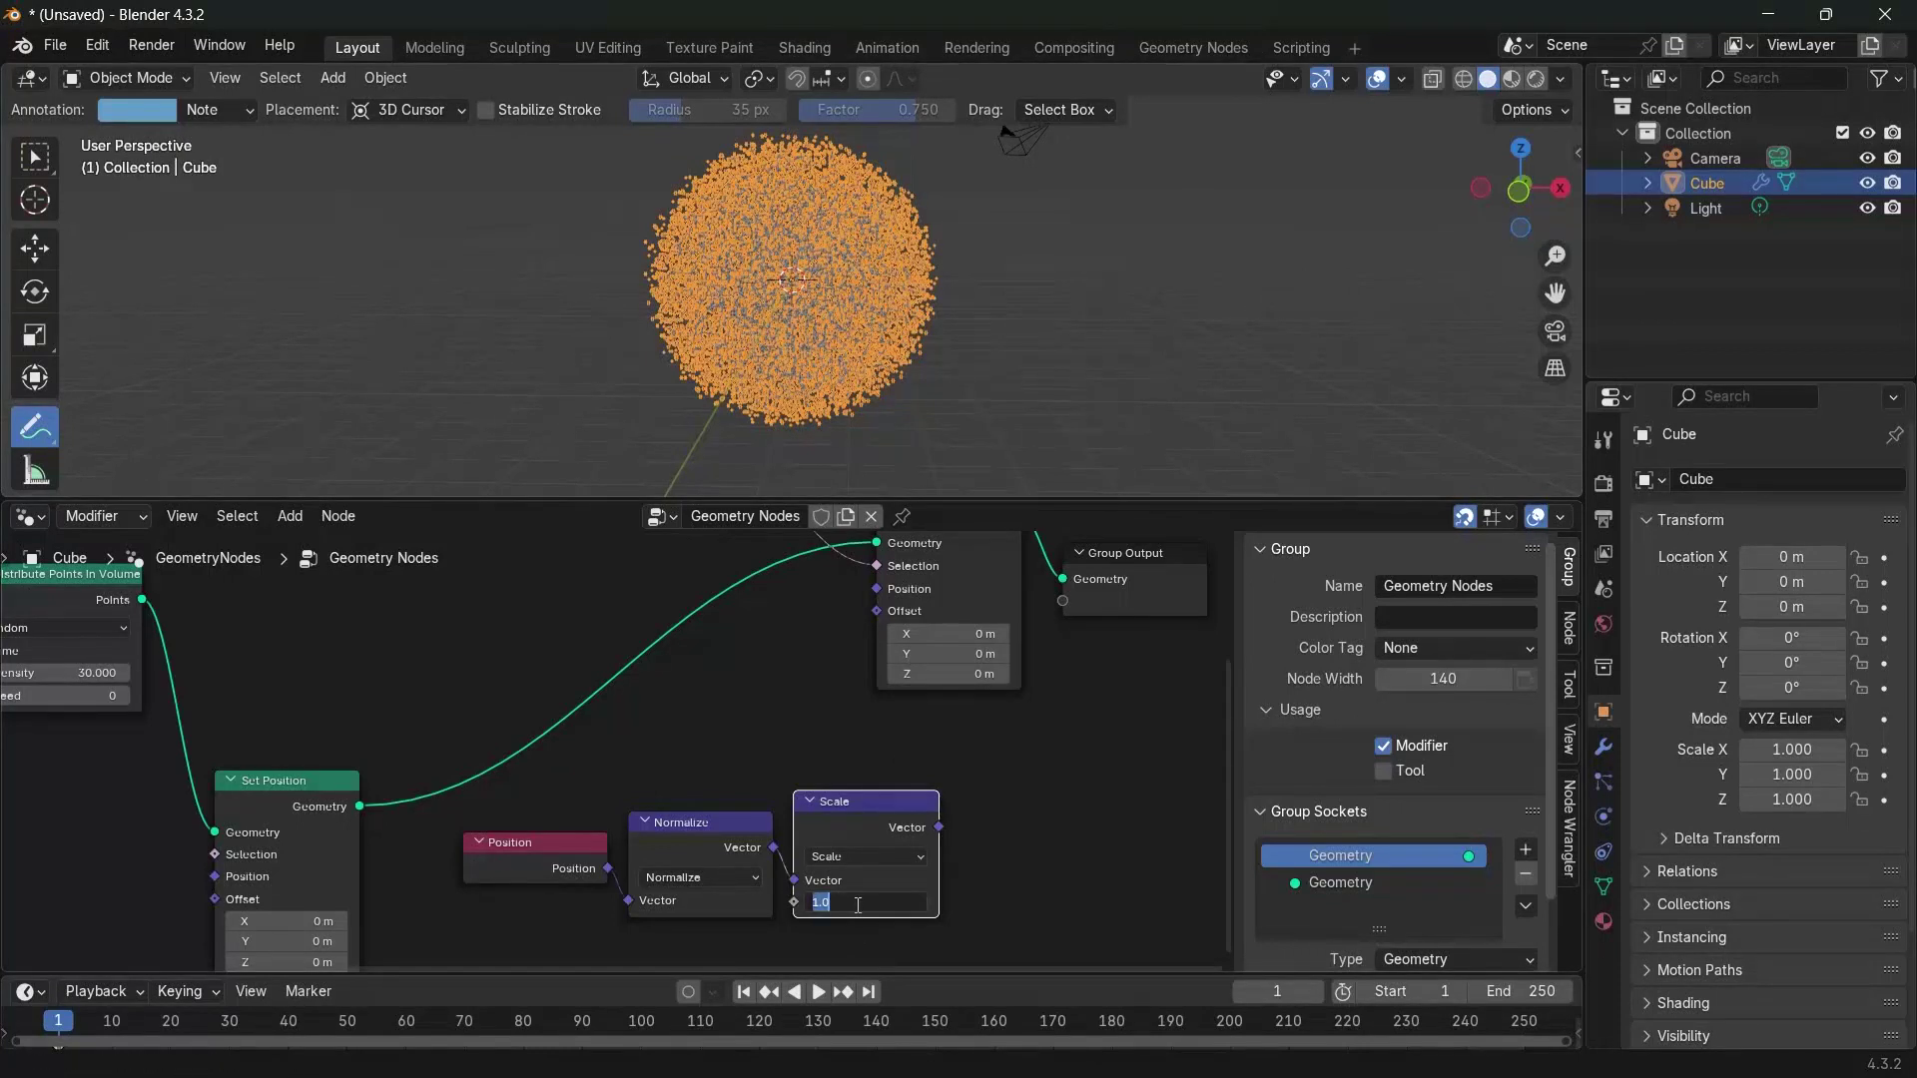
pyautogui.write('3')
pyautogui.press('Return')
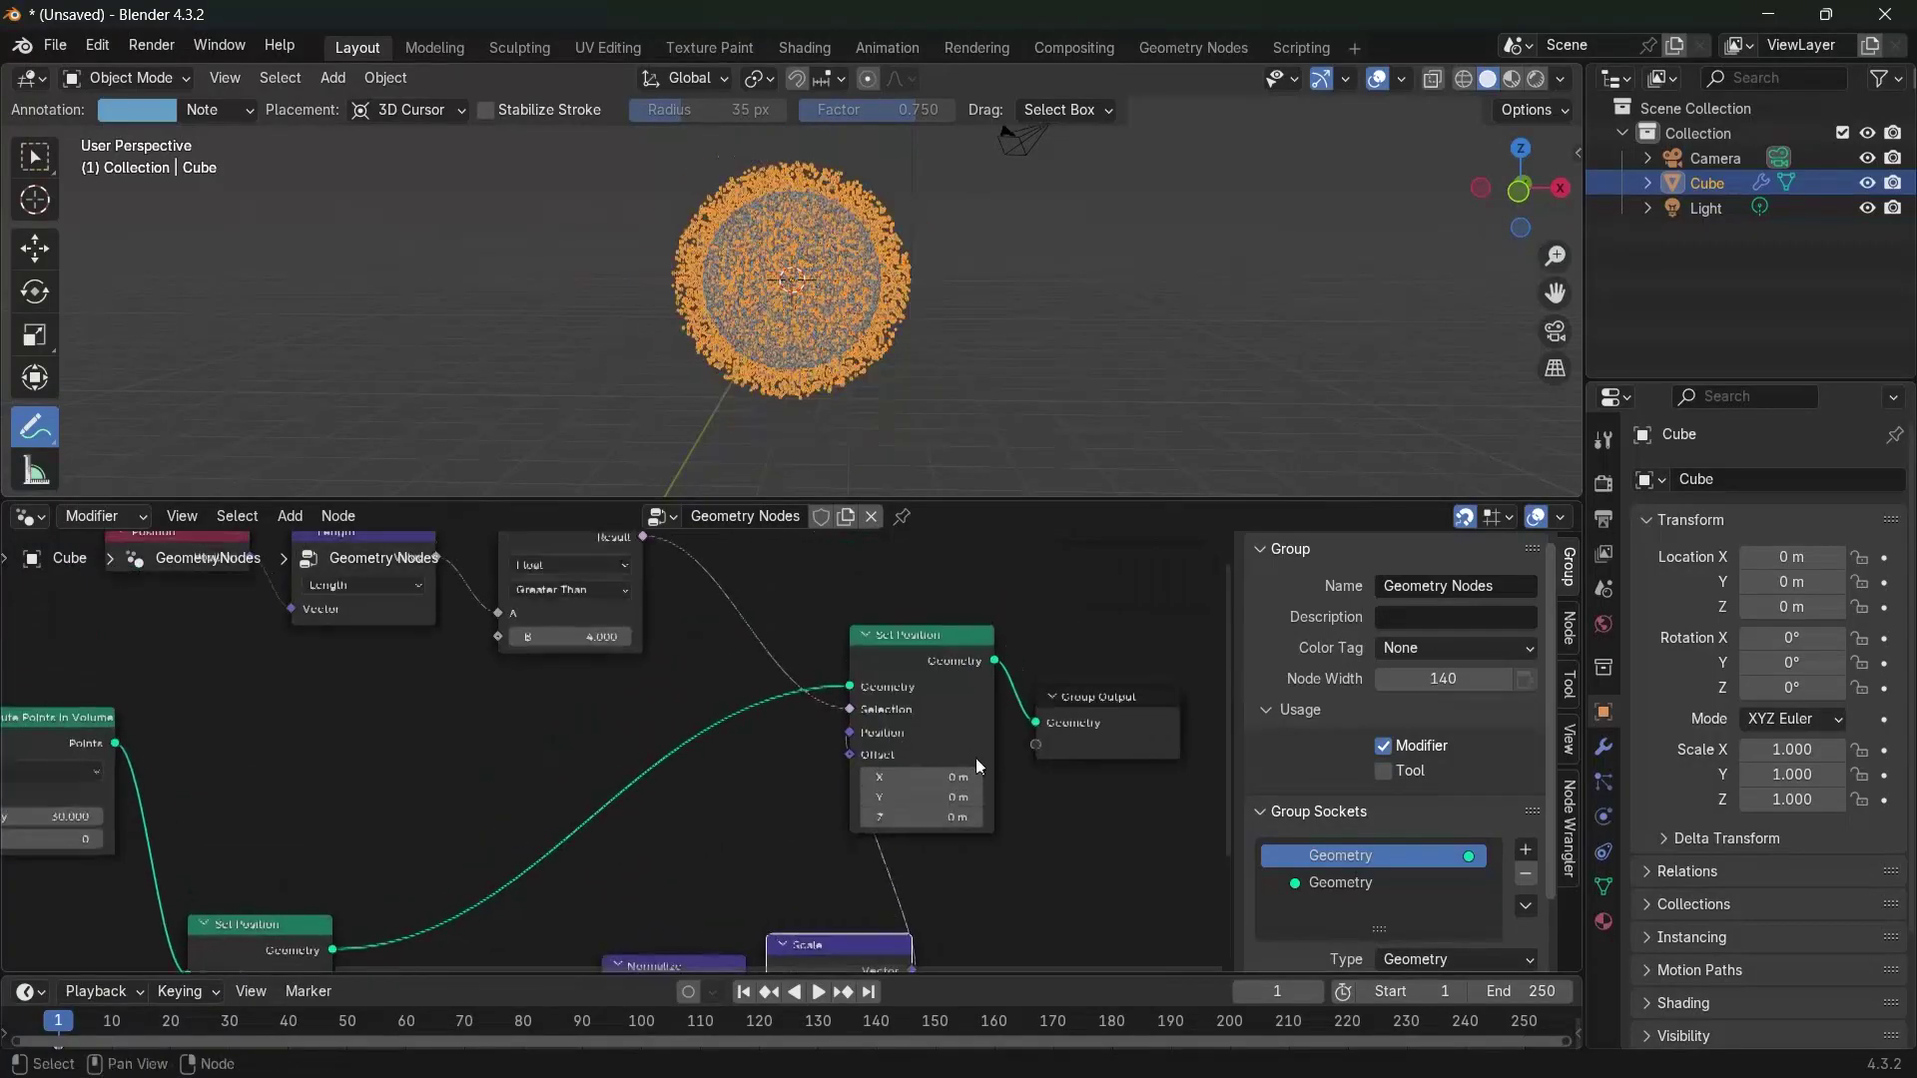
pyautogui.click(943, 687)
pyautogui.scroll(2, 956, 212)
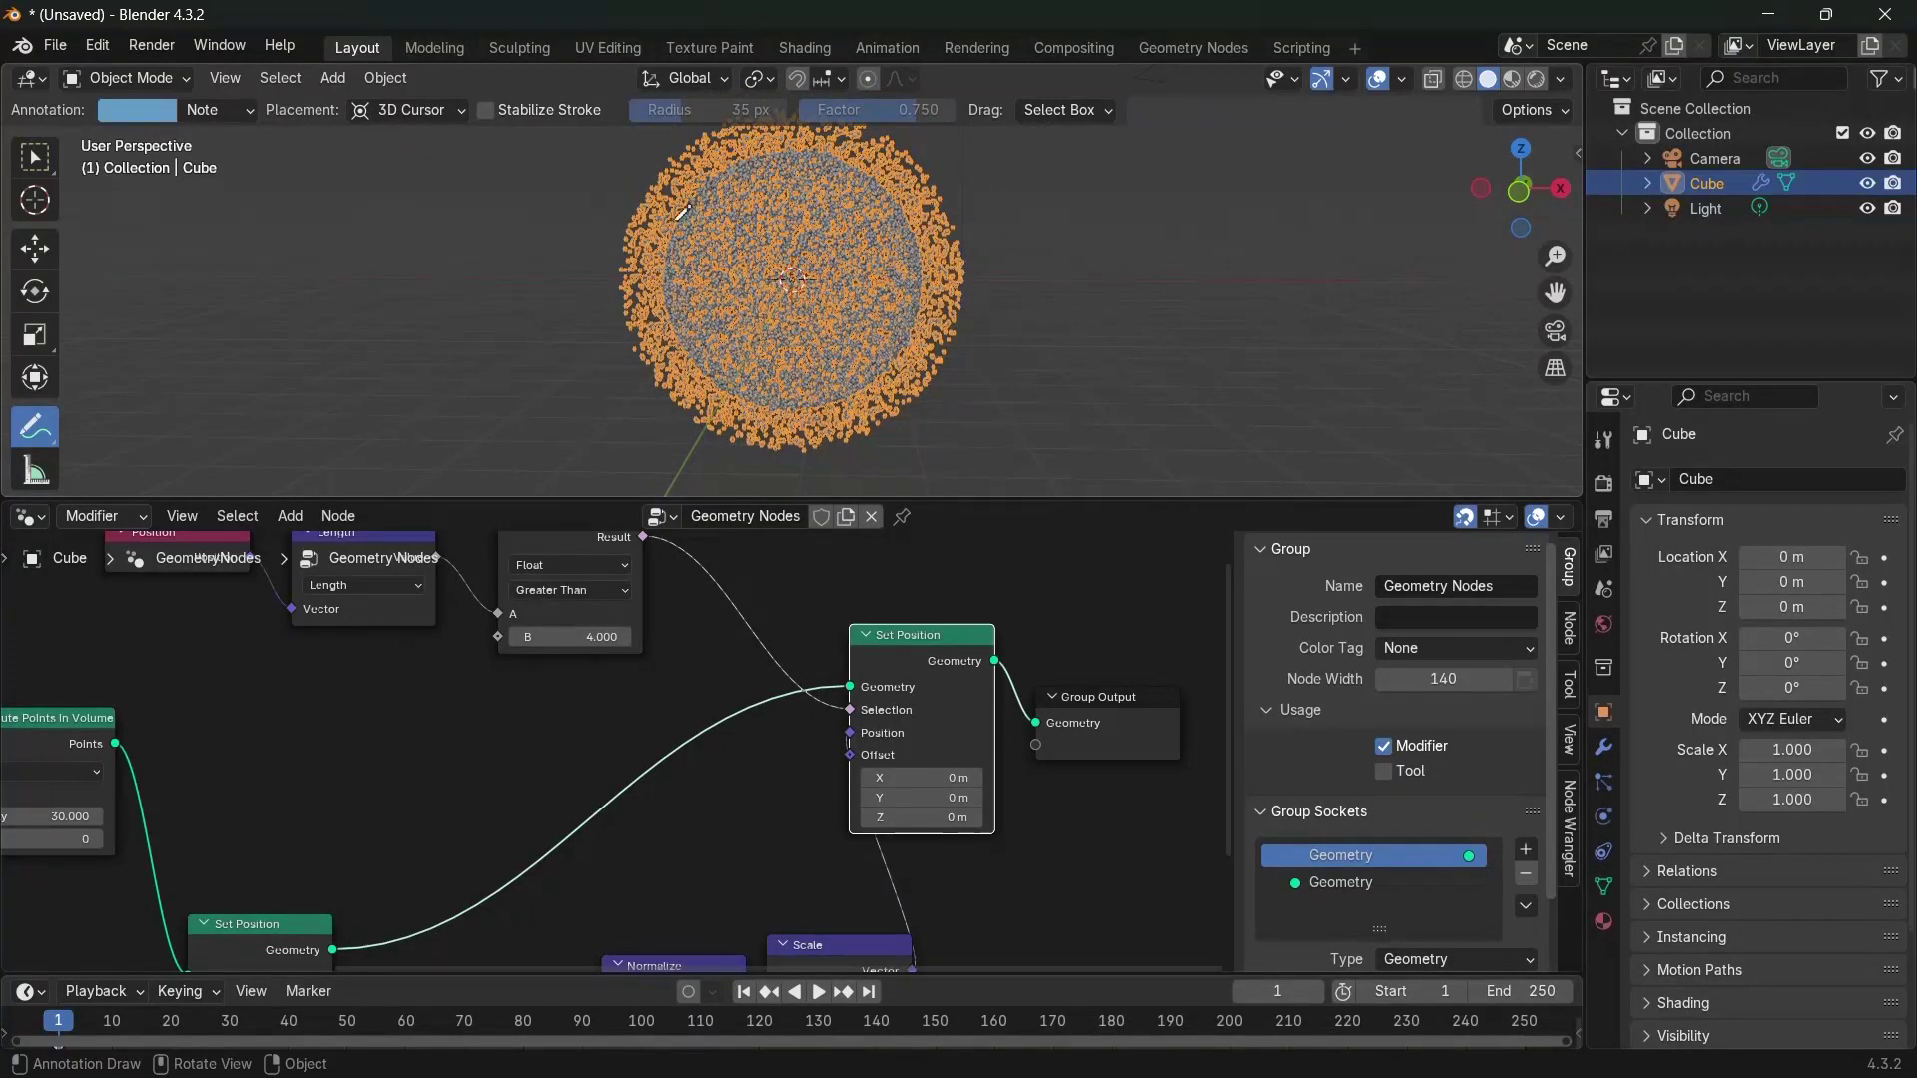
pyautogui.moveTo(930, 779); pyautogui.dragTo(907, 613, button='middle')
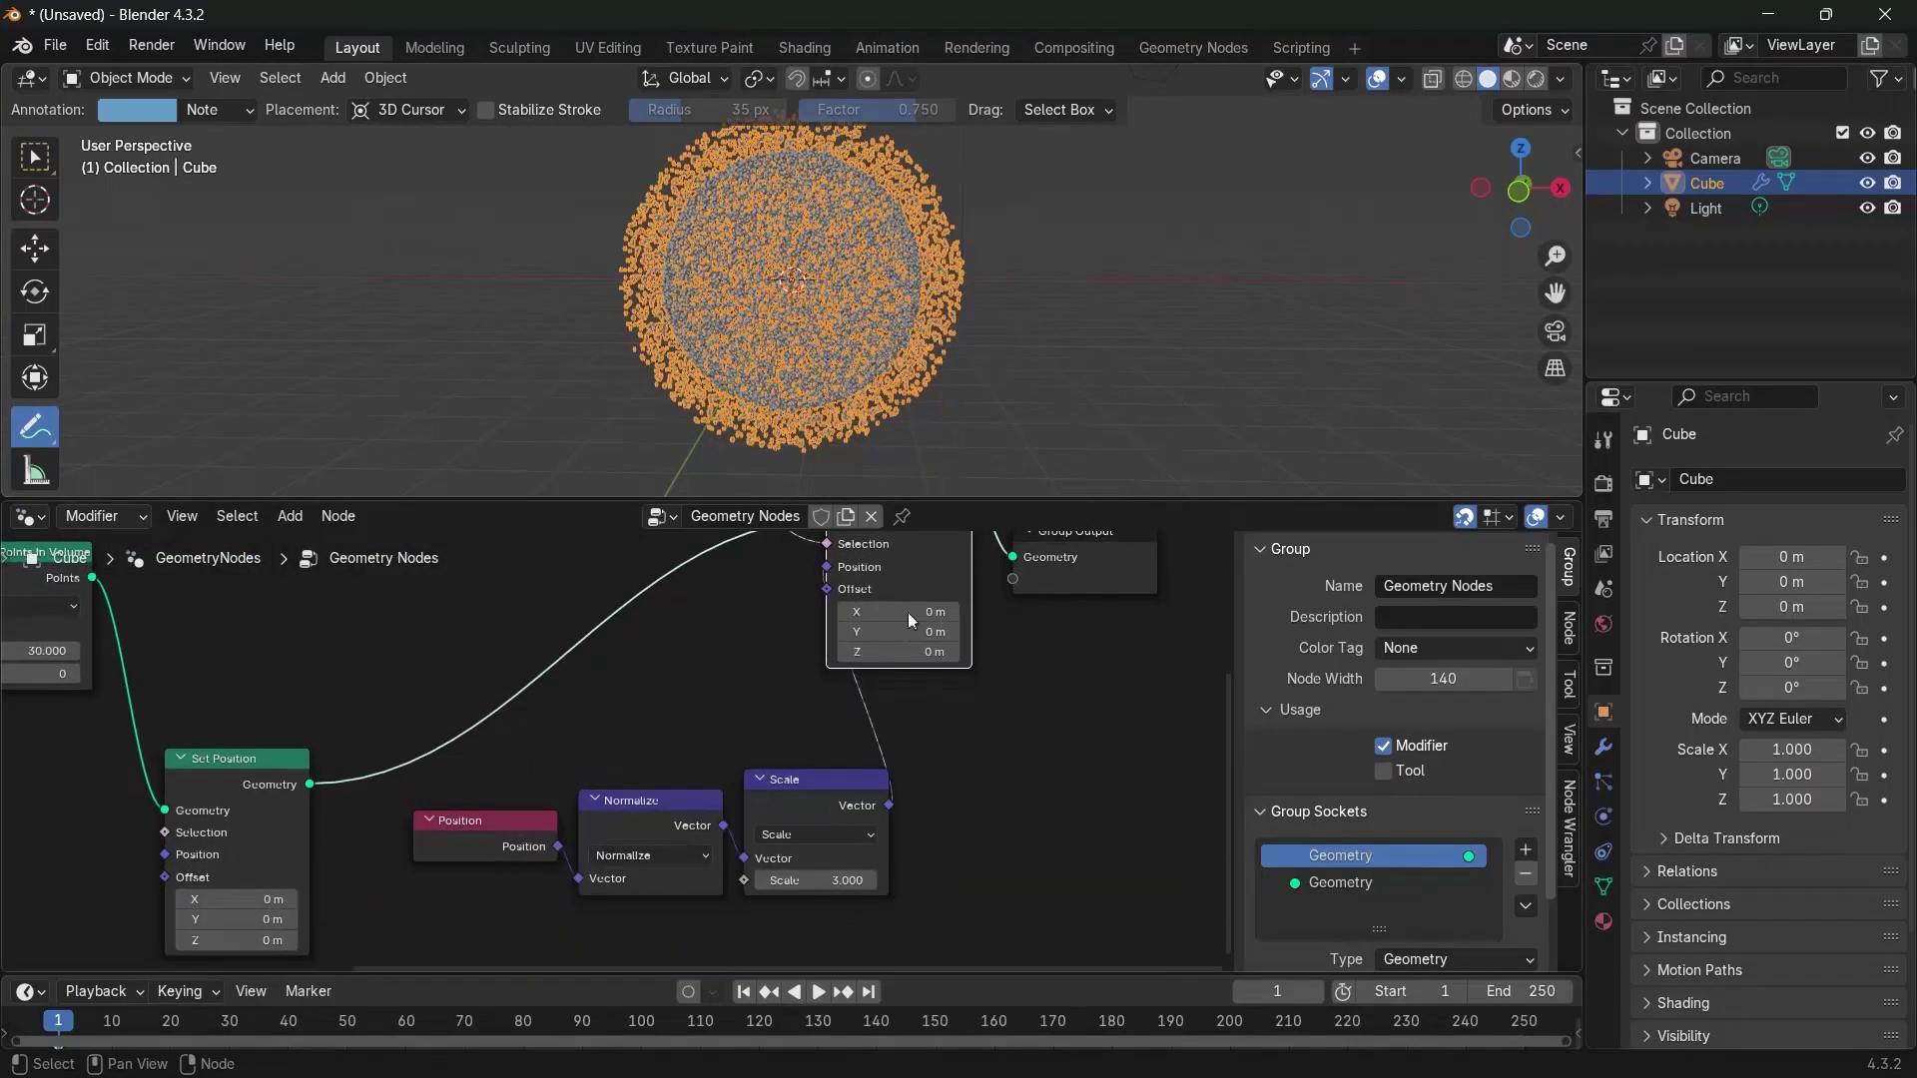
# Try the Scale node's factor at 4, and lower it to 2.2 to compare the inner sphere's size
pyautogui.click(816, 890)
pyautogui.write('4')
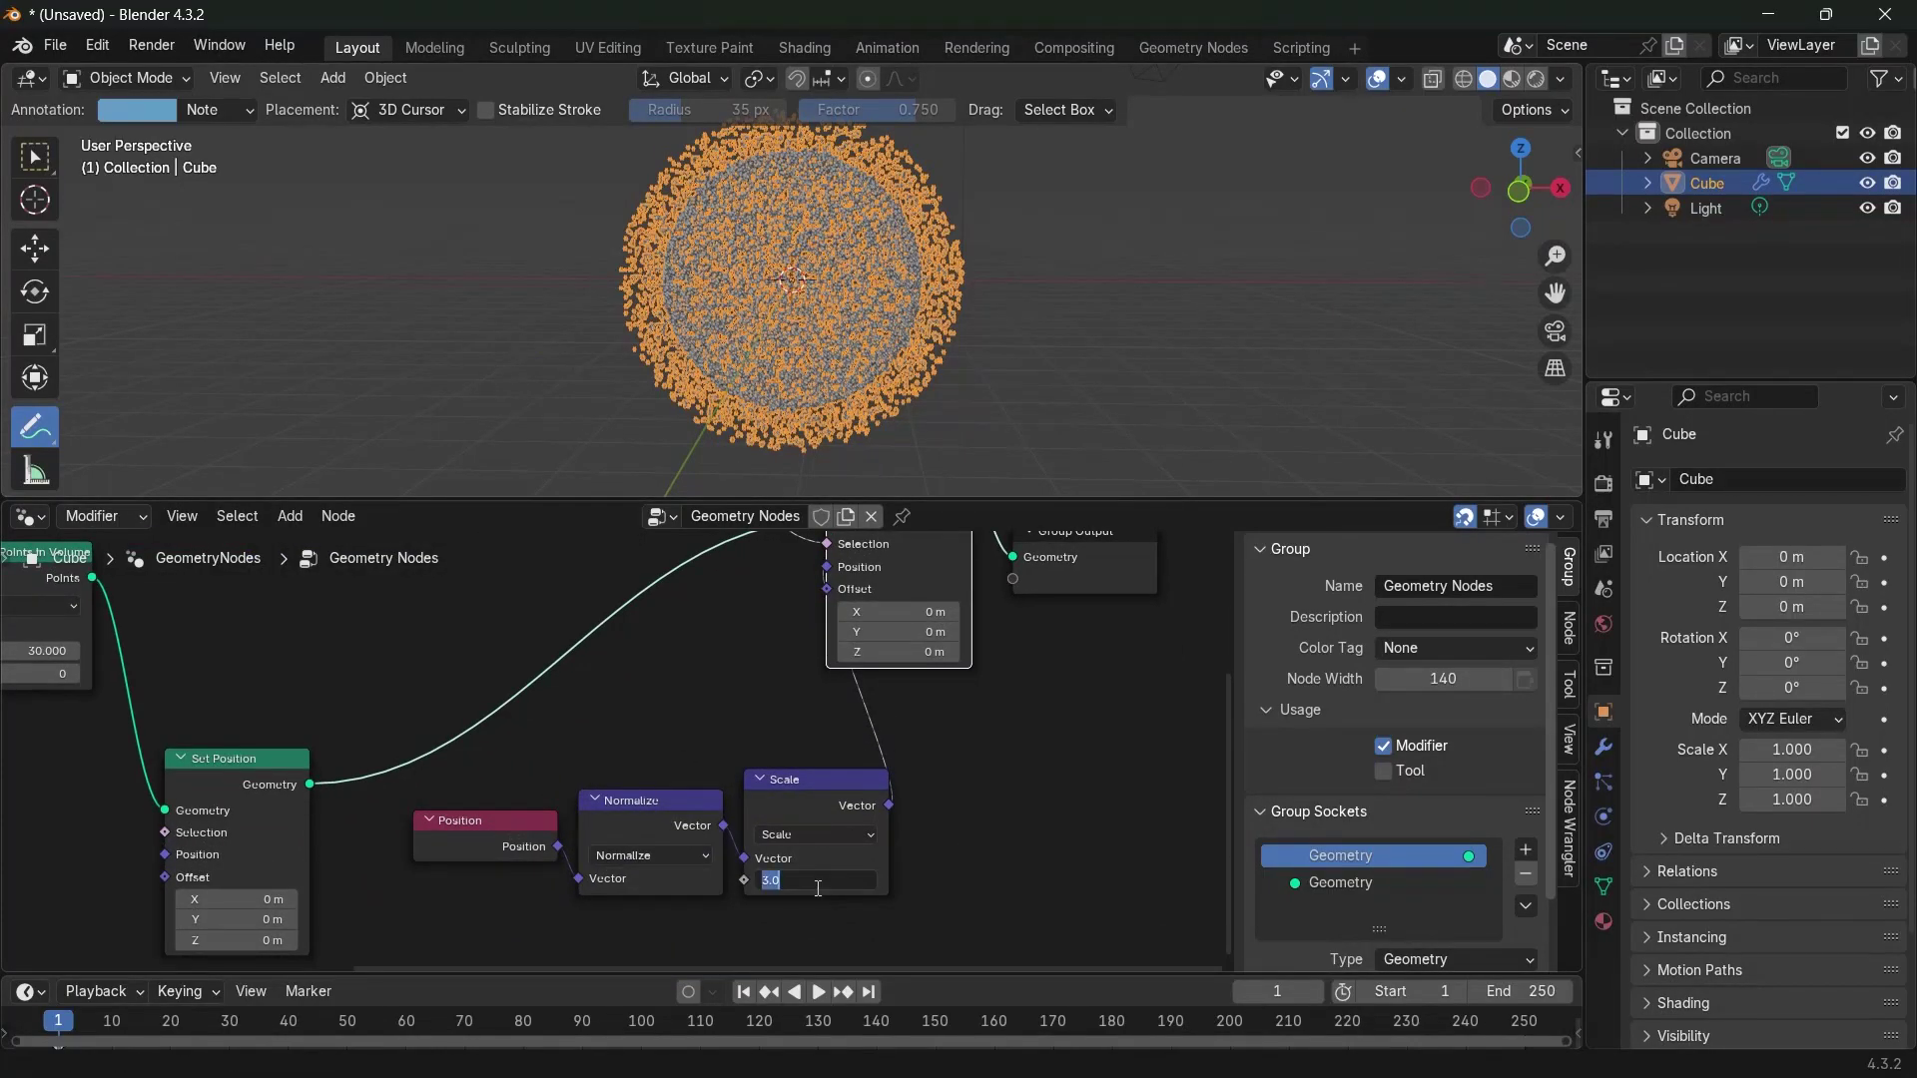
pyautogui.press('Return')
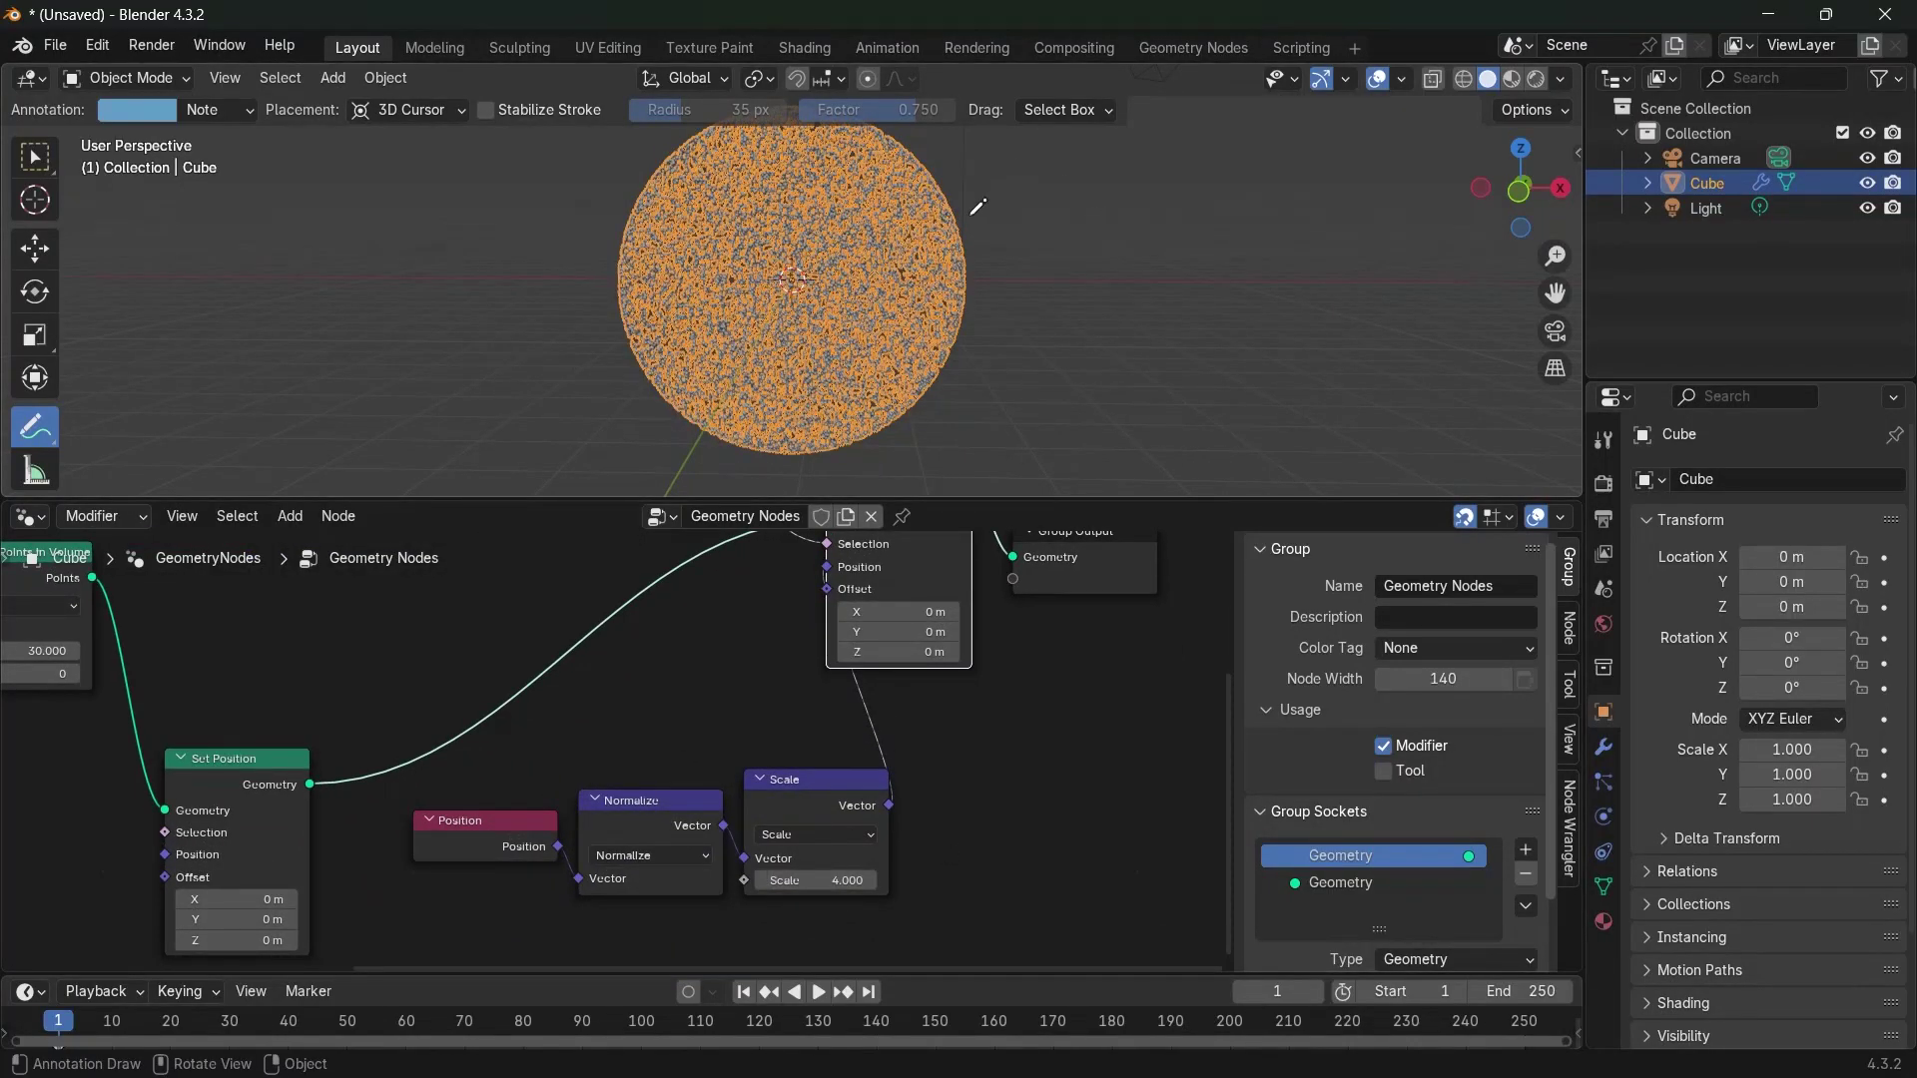
pyautogui.moveTo(816, 880); pyautogui.dragTo(744, 880)
# Try adjusting the Greater Than node's B threshold and reset it to 4
pyautogui.moveTo(773, 807); pyautogui.dragTo(879, 1047, button='middle')
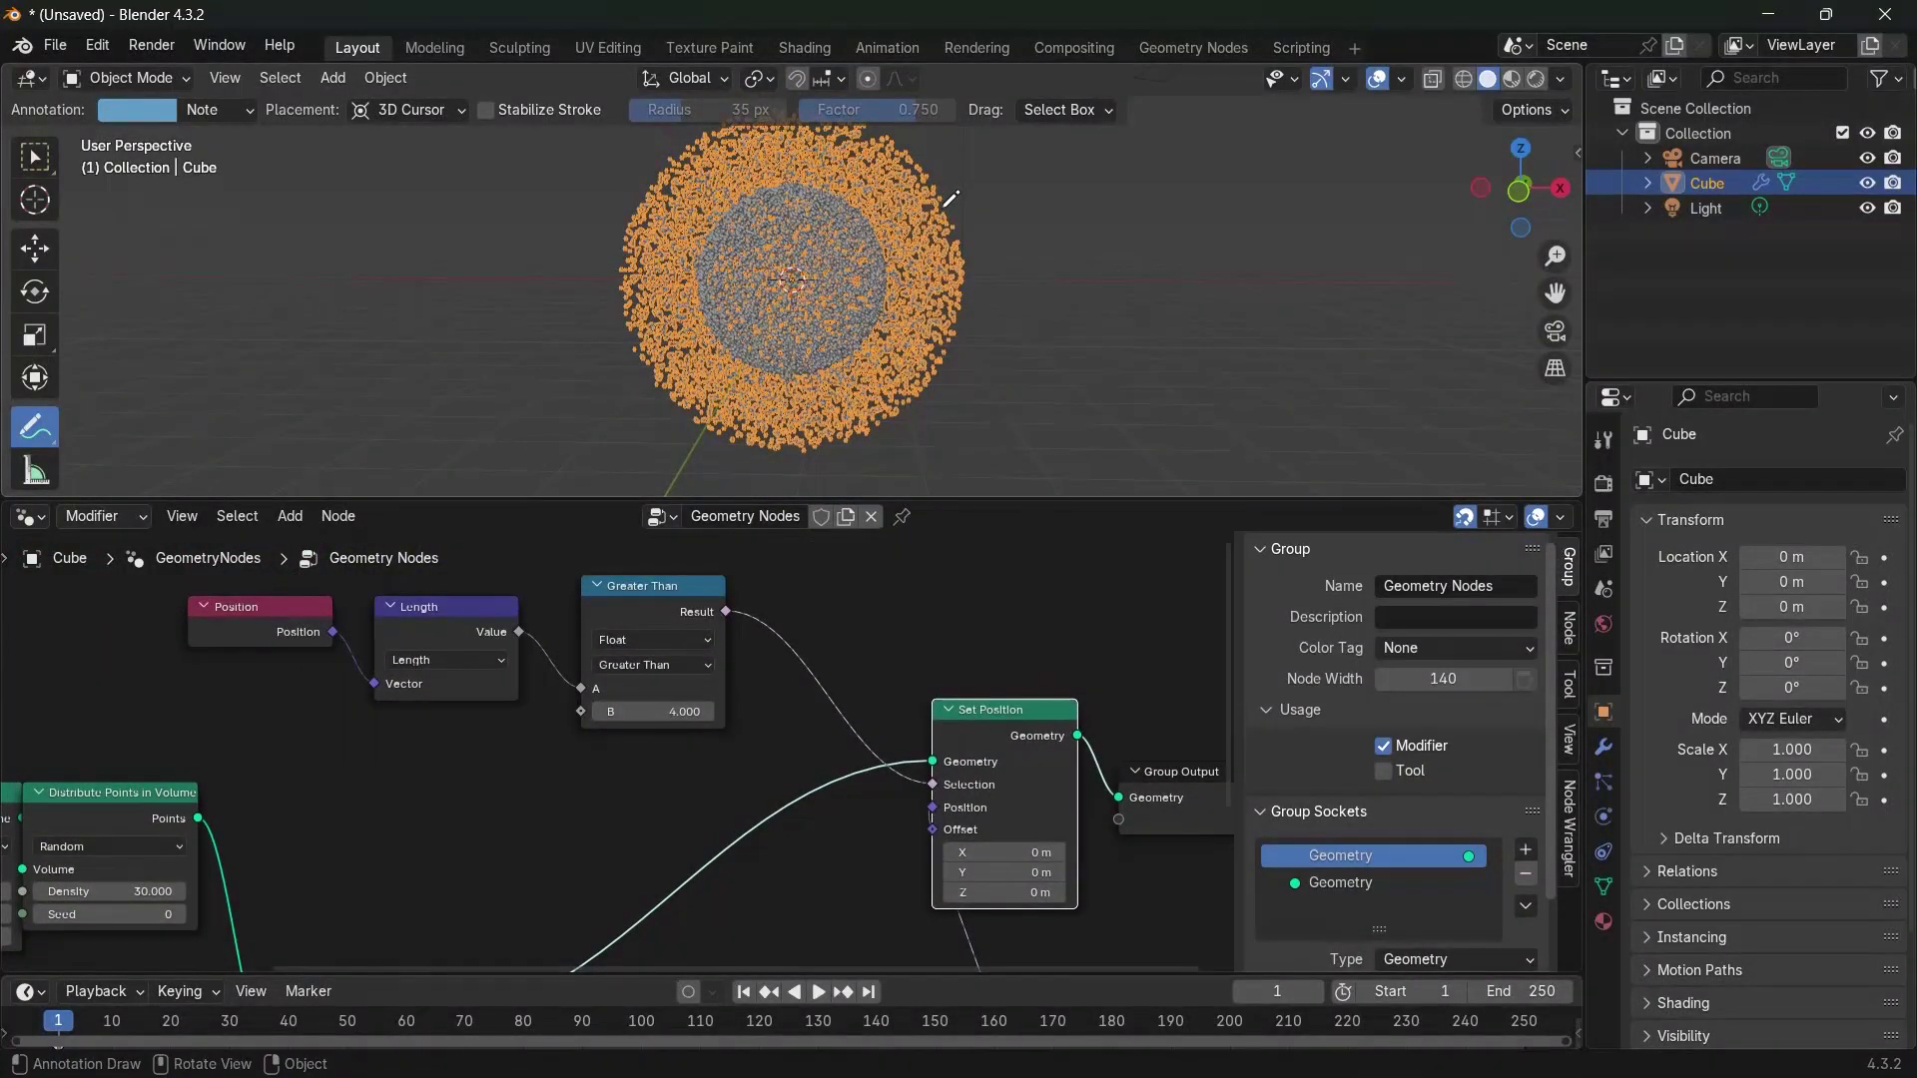
pyautogui.moveTo(659, 710)
pyautogui.mouseDown()
pyautogui.moveTo(619, 710)
pyautogui.moveTo(654, 711)
pyautogui.mouseUp()
pyautogui.click(654, 710)
pyautogui.write('4')
pyautogui.press('Return')
# Set the Scale node's factor back to 3
pyautogui.moveTo(846, 936); pyautogui.dragTo(713, 725, button='middle')
pyautogui.click(820, 905)
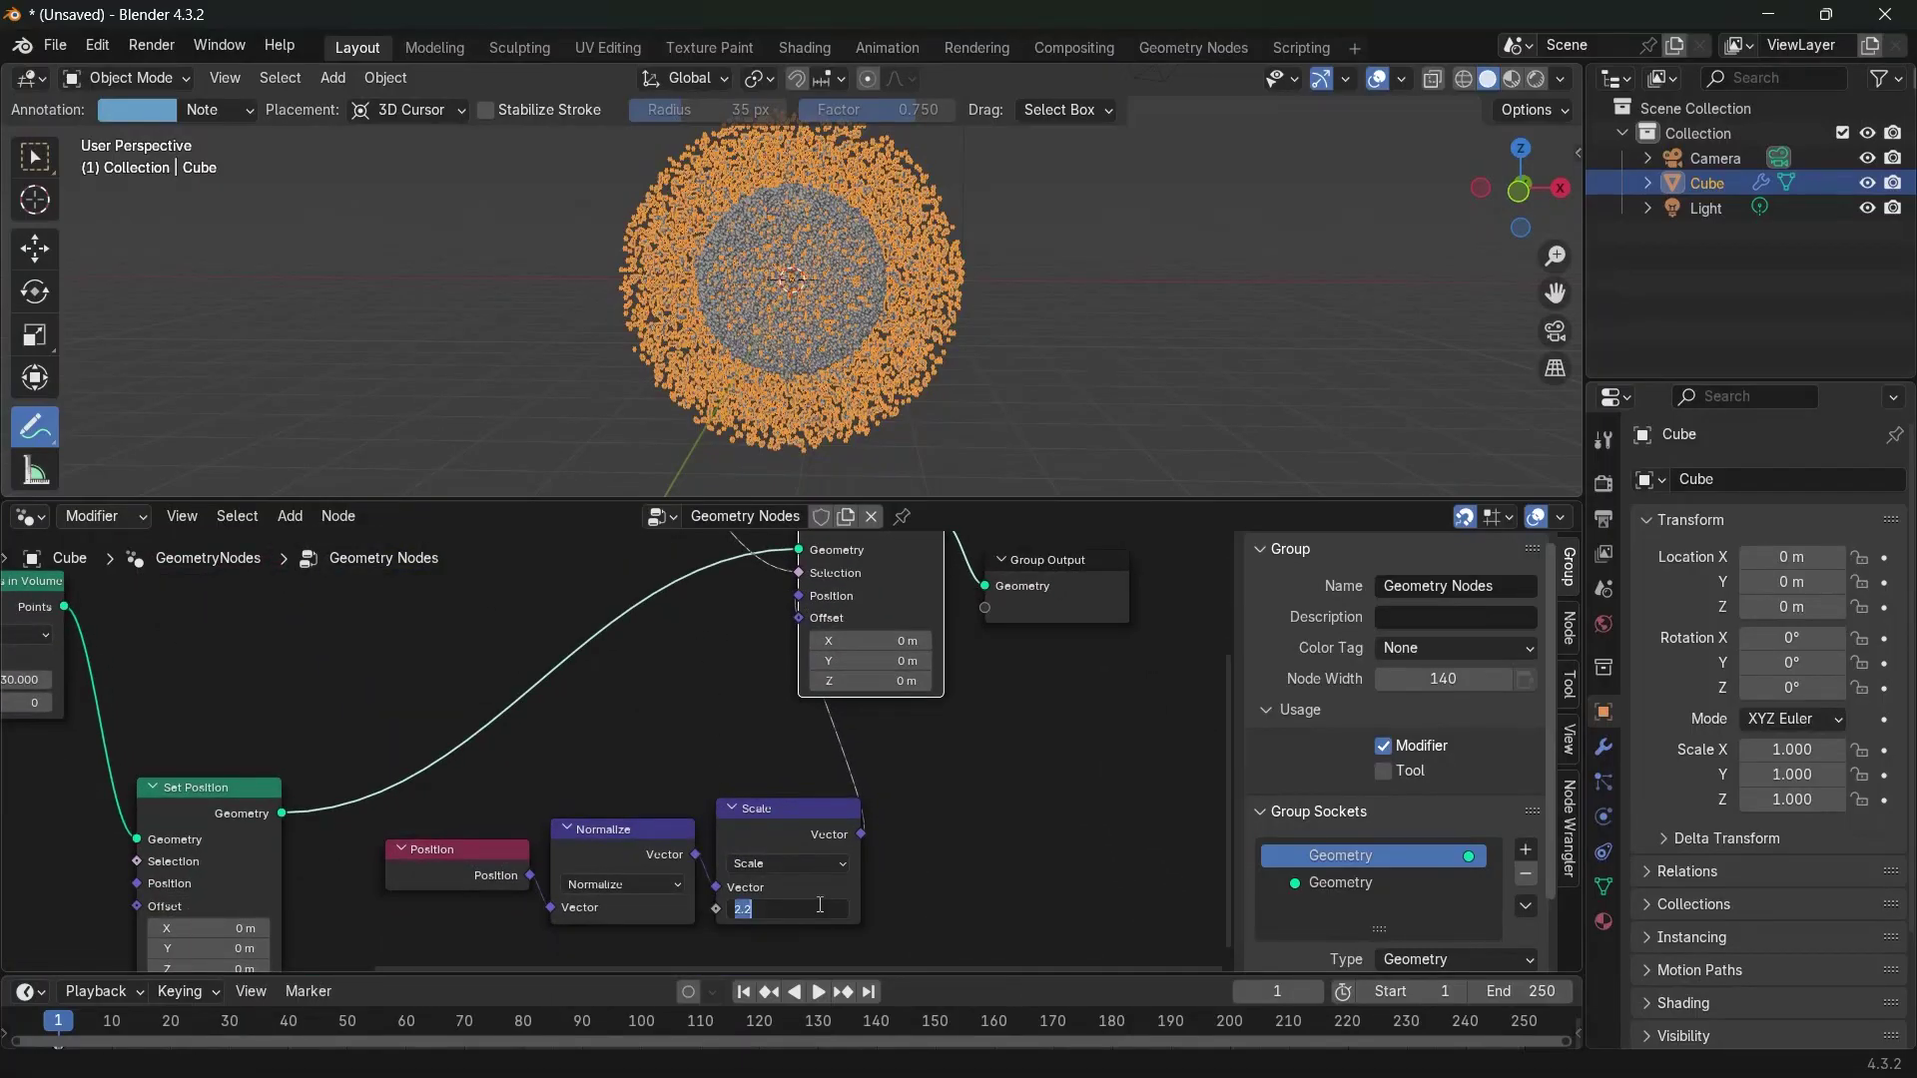
pyautogui.write('3')
pyautogui.press('Return')
# Move the second Set Position node and the Group Output node together farther right of the Greater Than node
pyautogui.moveTo(979, 666); pyautogui.dragTo(828, 834, button='middle')
pyautogui.moveTo(693, 620); pyautogui.dragTo(925, 864)
pyautogui.moveTo(708, 687); pyautogui.dragTo(916, 729)
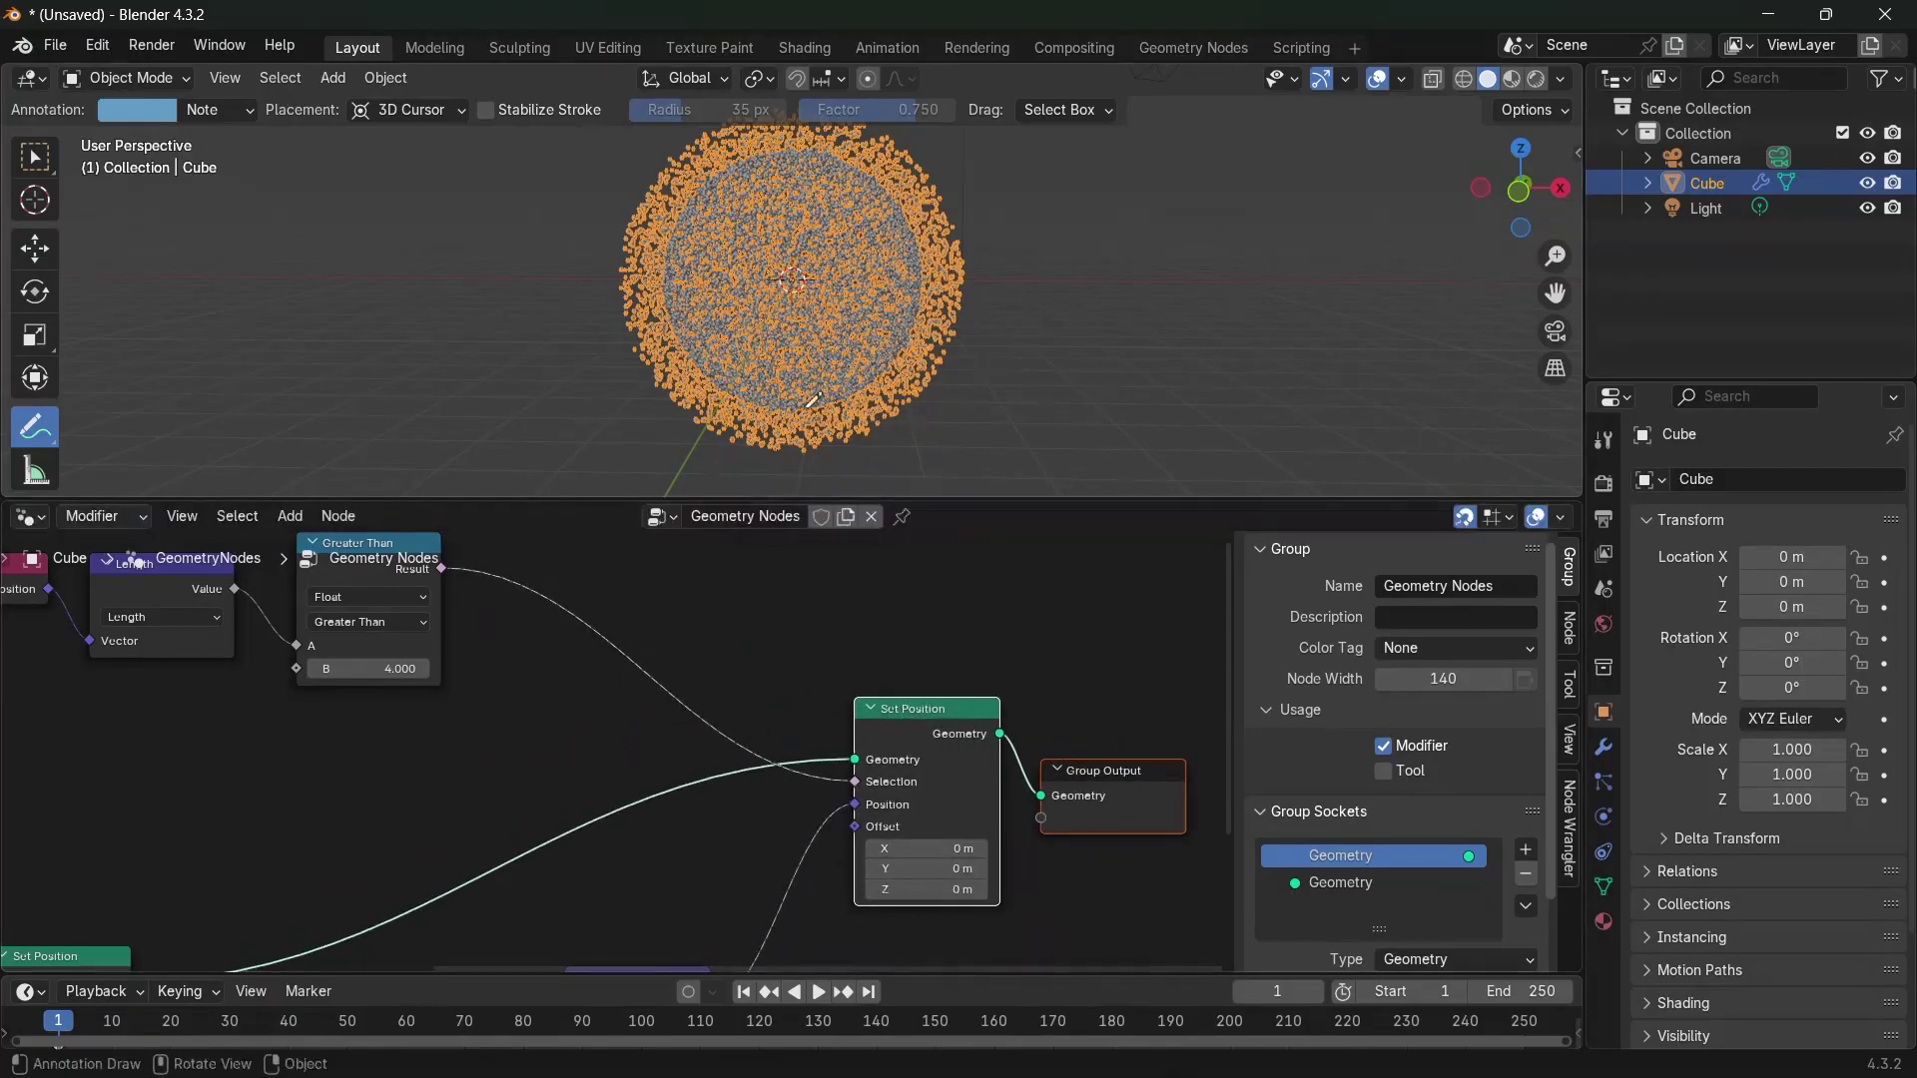
pyautogui.scroll(5, 1143, 272)
pyautogui.scroll(-5, 1143, 271)
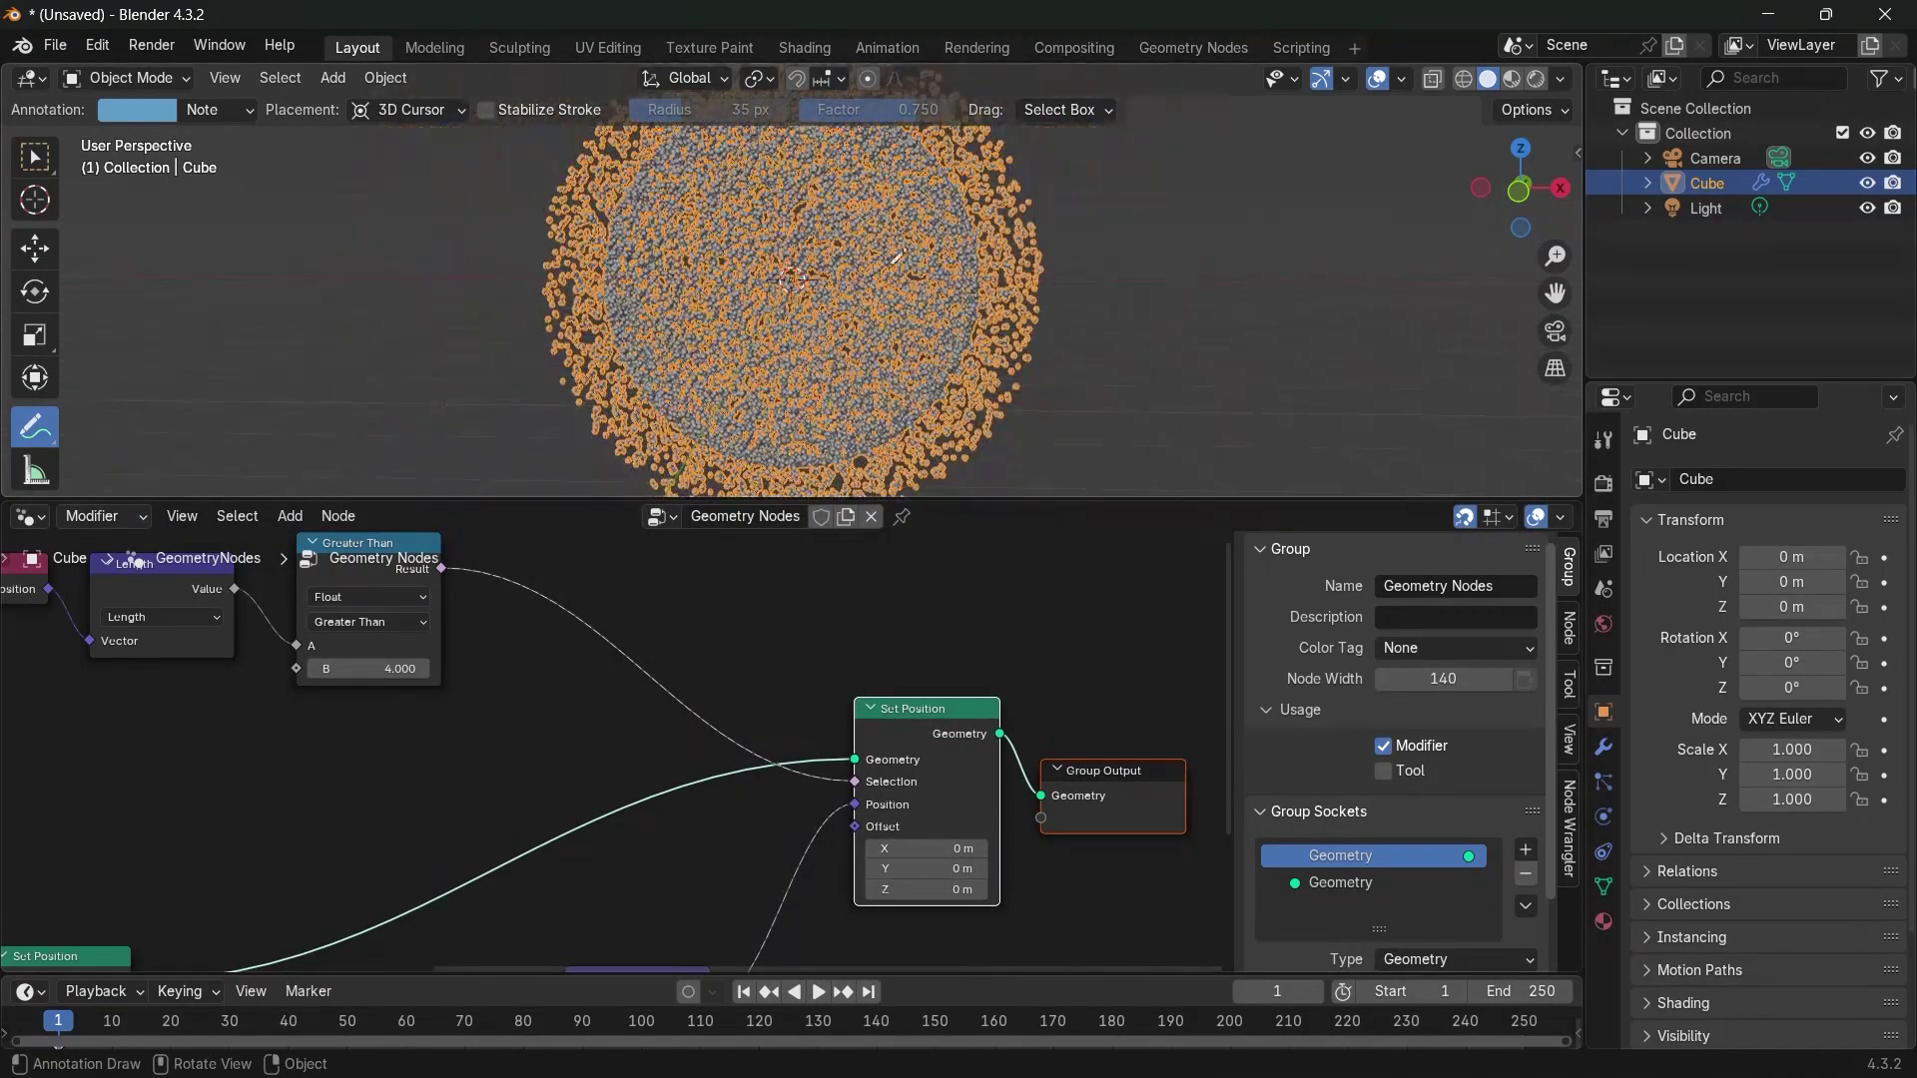
pyautogui.scroll(-2, 232, 820)
# Shift the first Set Position node slightly right and up, toward the lower Position node
pyautogui.moveTo(232, 821); pyautogui.dragTo(711, 608, button='middle')
pyautogui.click(572, 777)
pyautogui.moveTo(406, 801); pyautogui.dragTo(526, 744, button='middle')
pyautogui.moveTo(673, 731); pyautogui.dragTo(683, 704)
pyautogui.scroll(-3, 683, 703)
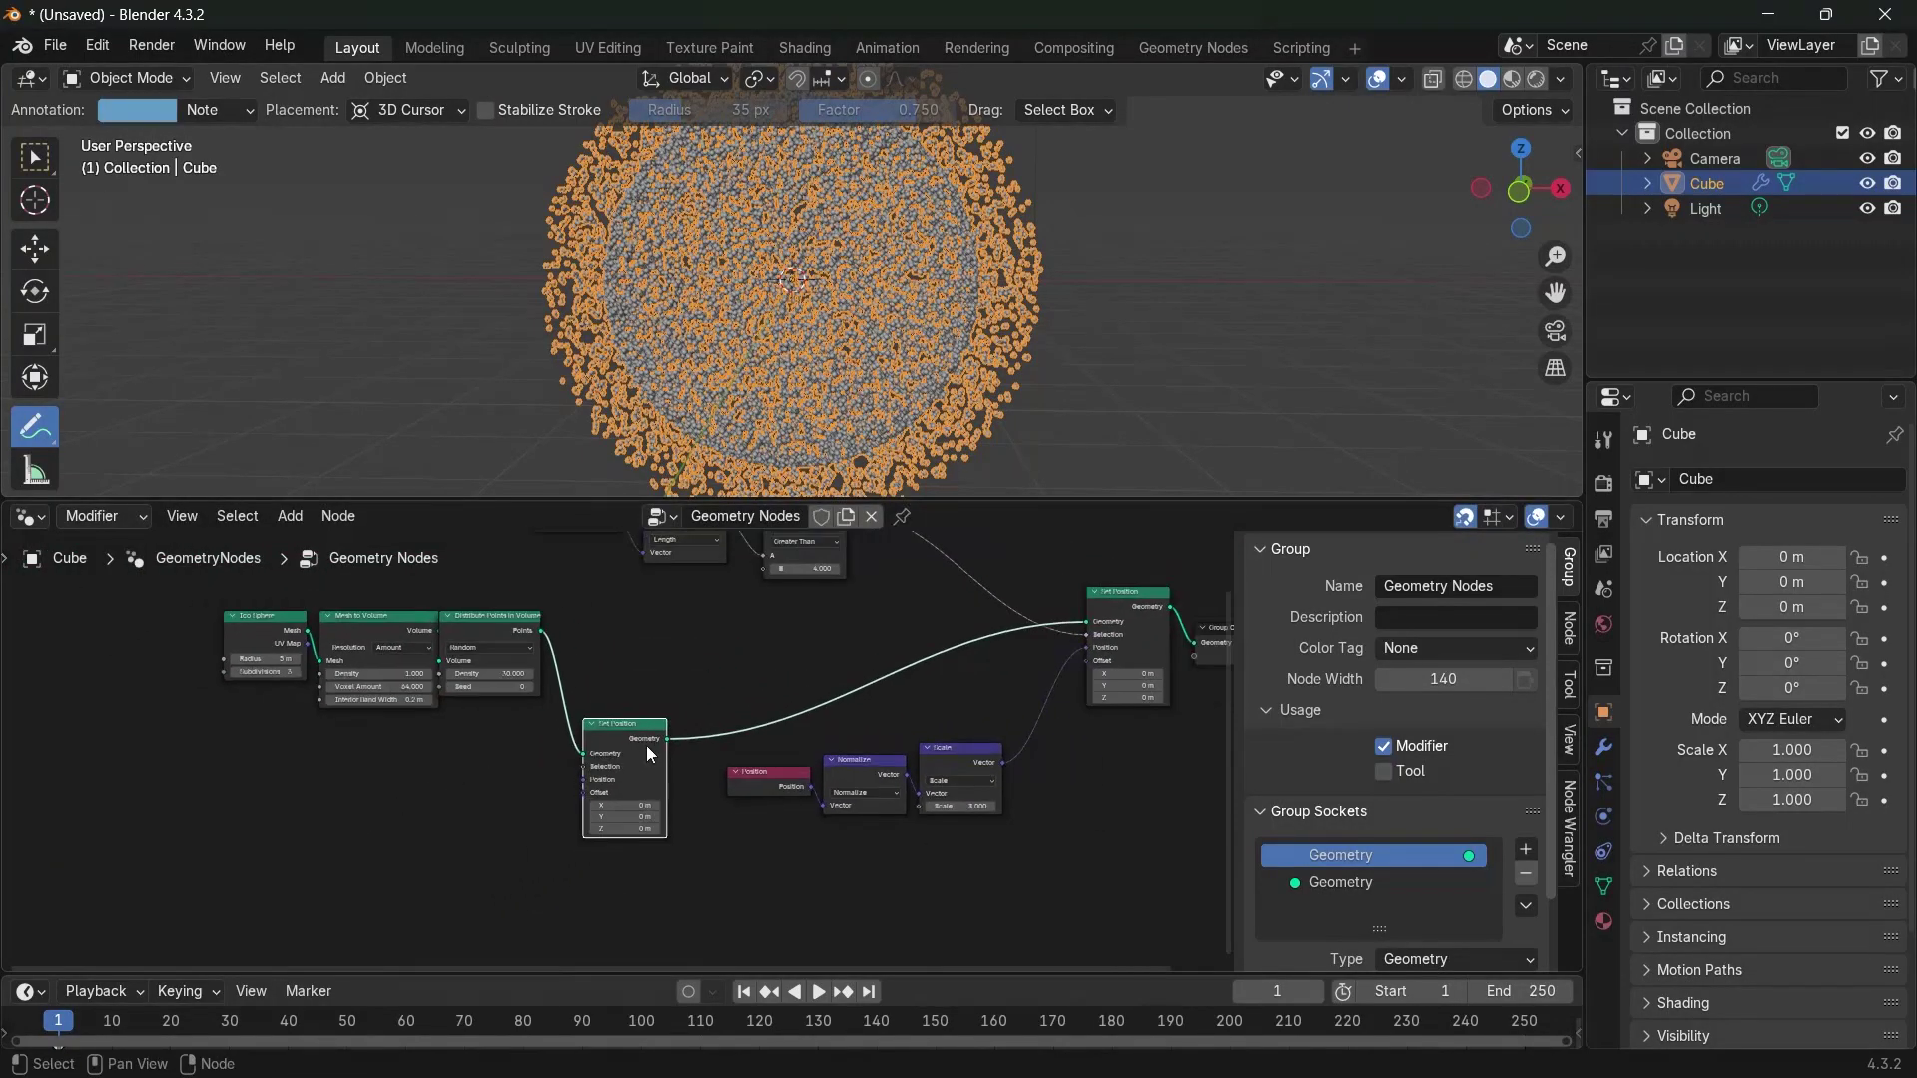
pyautogui.click(1141, 620)
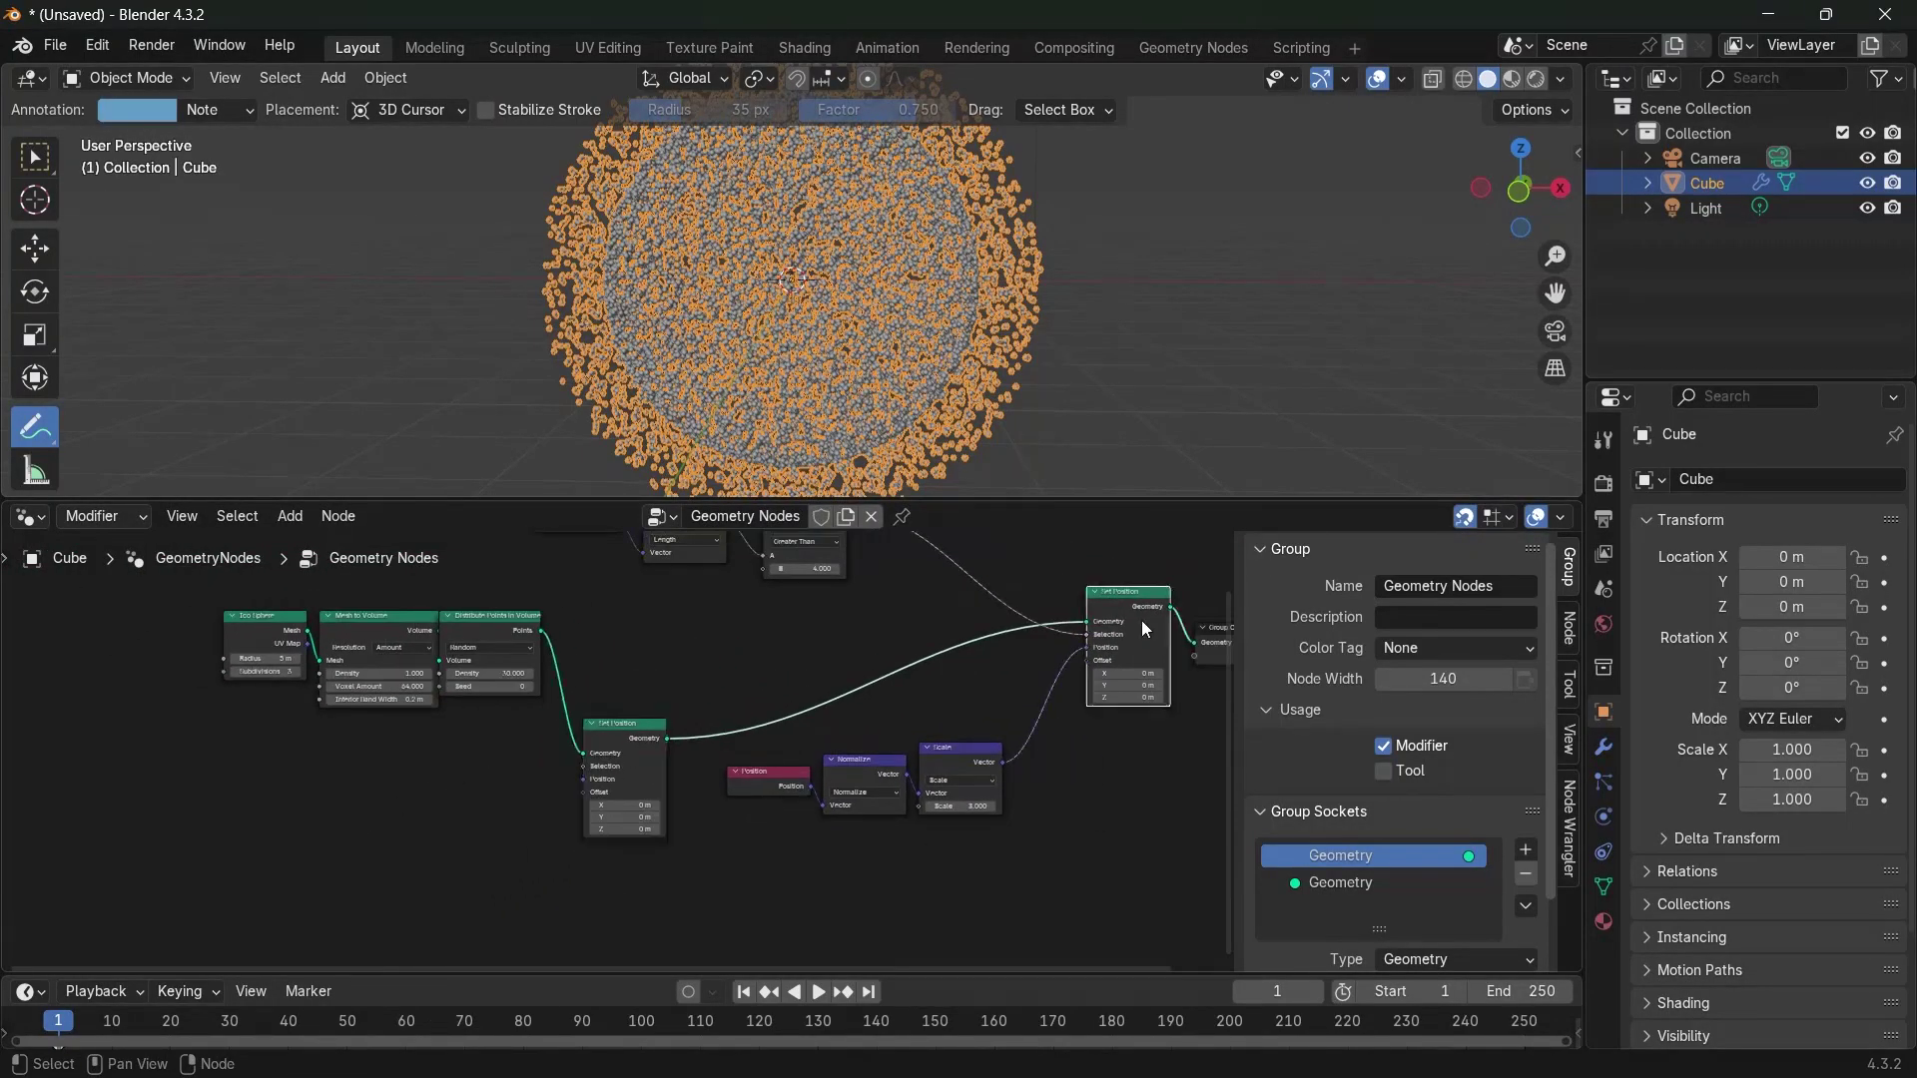
pyautogui.click(611, 758)
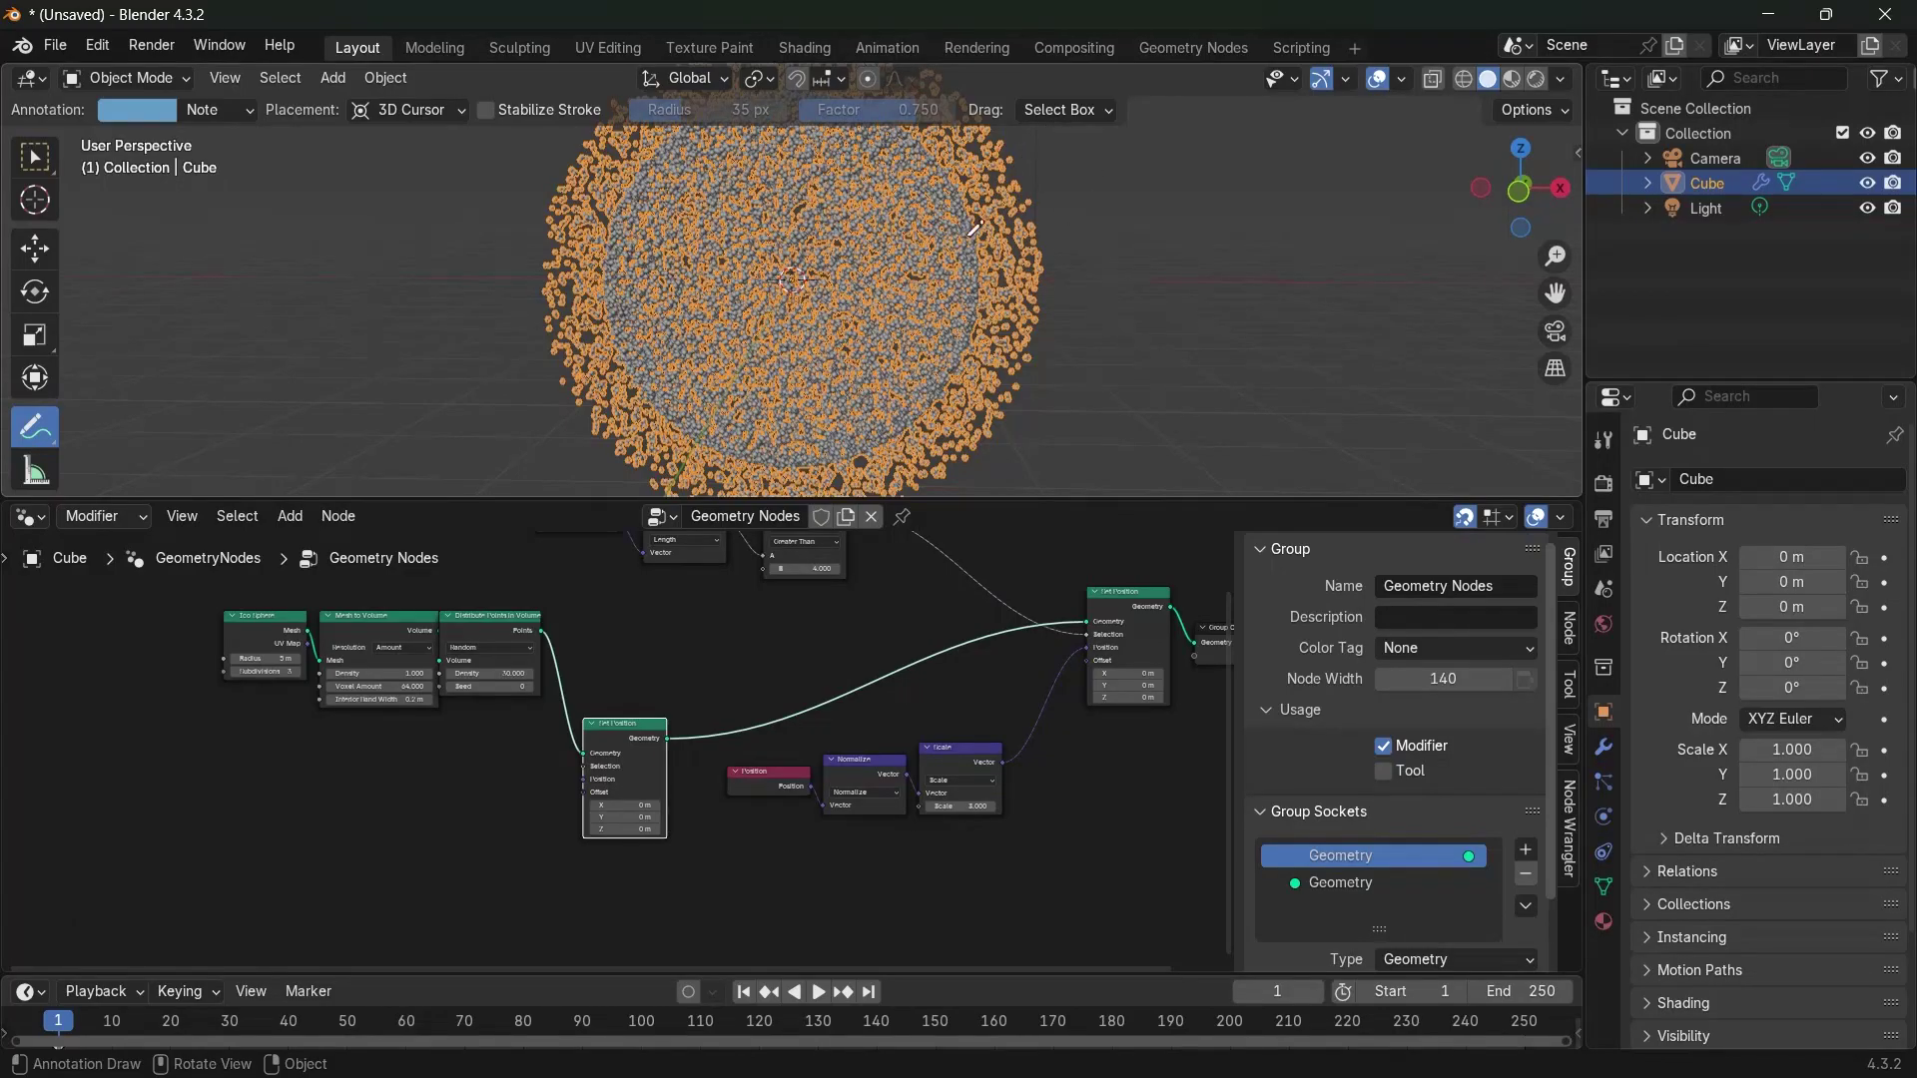
pyautogui.moveTo(614, 739)
pyautogui.mouseDown()
pyautogui.moveTo(647, 701)
pyautogui.moveTo(638, 728)
pyautogui.mouseUp()
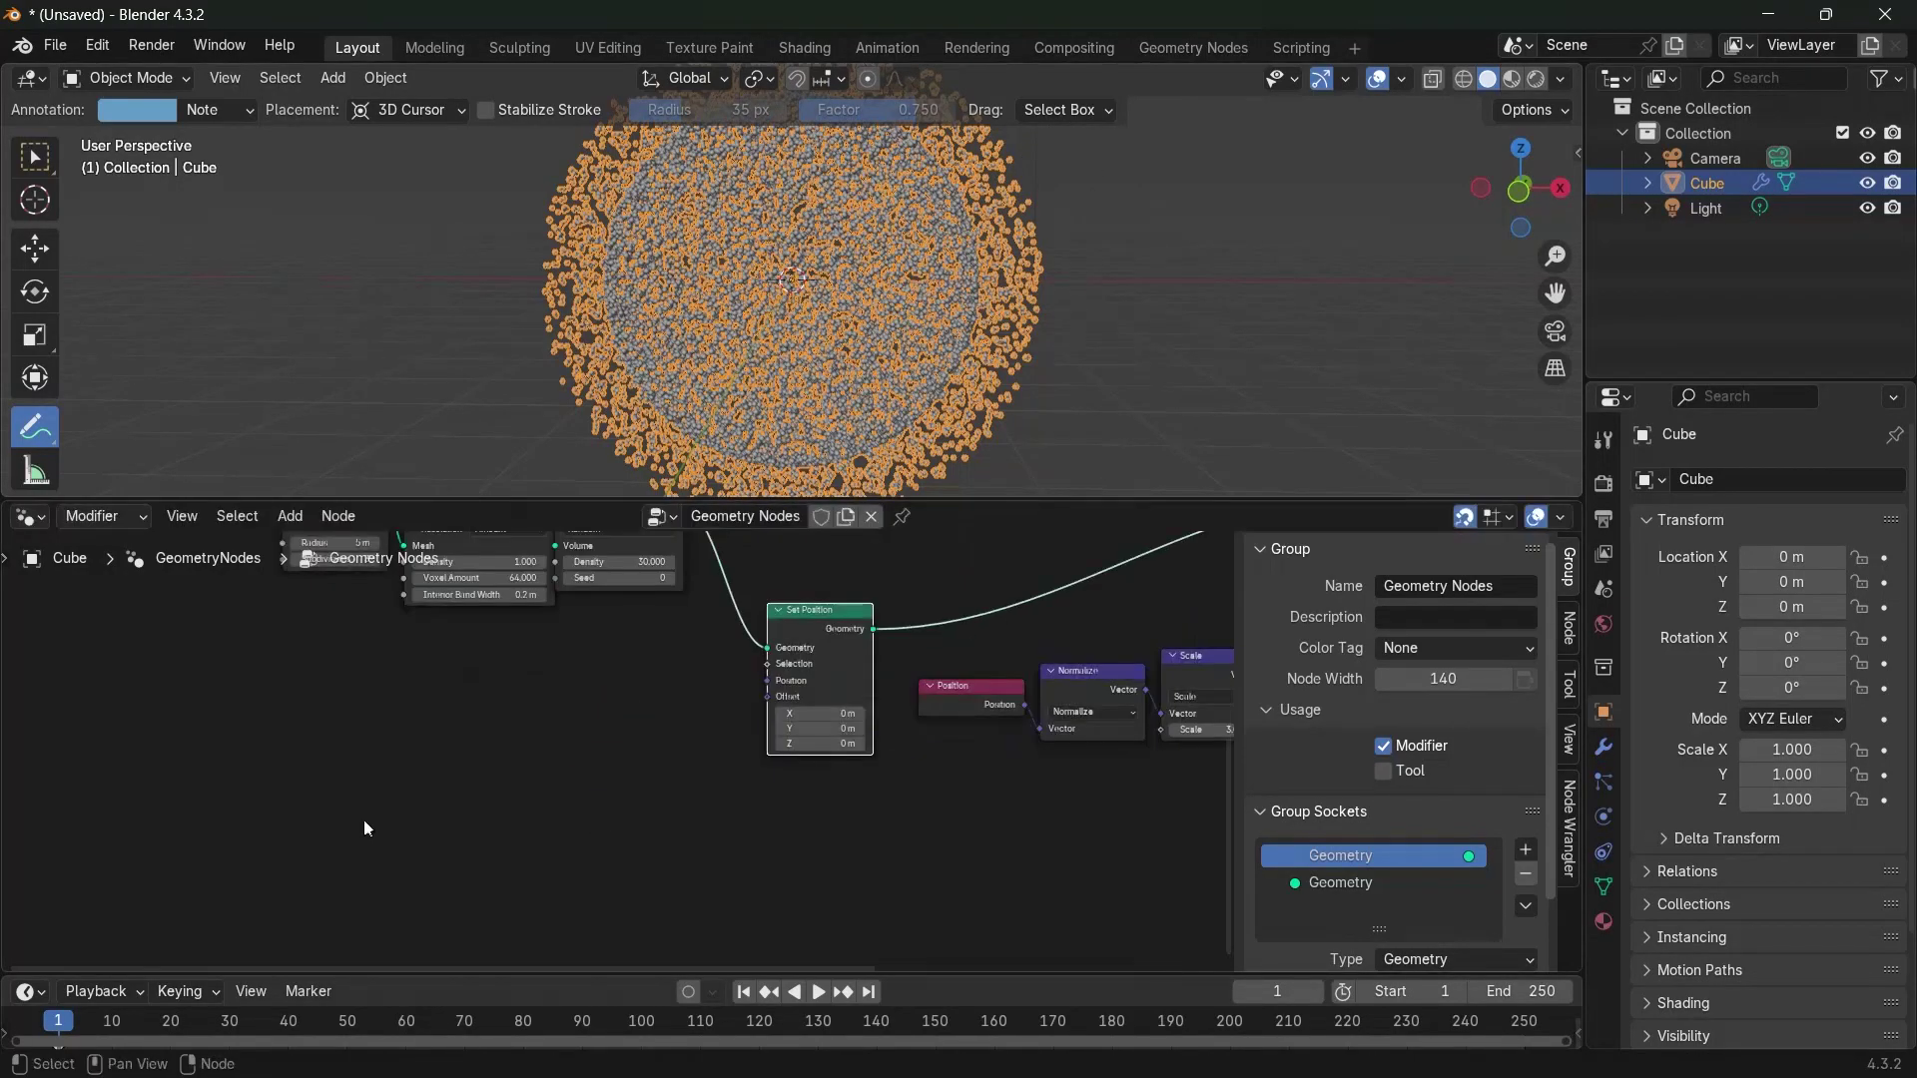
# Add a Noise Texture node in the empty space below and left of the first Set Position node
pyautogui.moveTo(368, 829); pyautogui.dragTo(448, 792, button='middle')
pyautogui.hotkey('shift', 'a')
pyautogui.moveTo(449, 793)
pyautogui.write('noise')
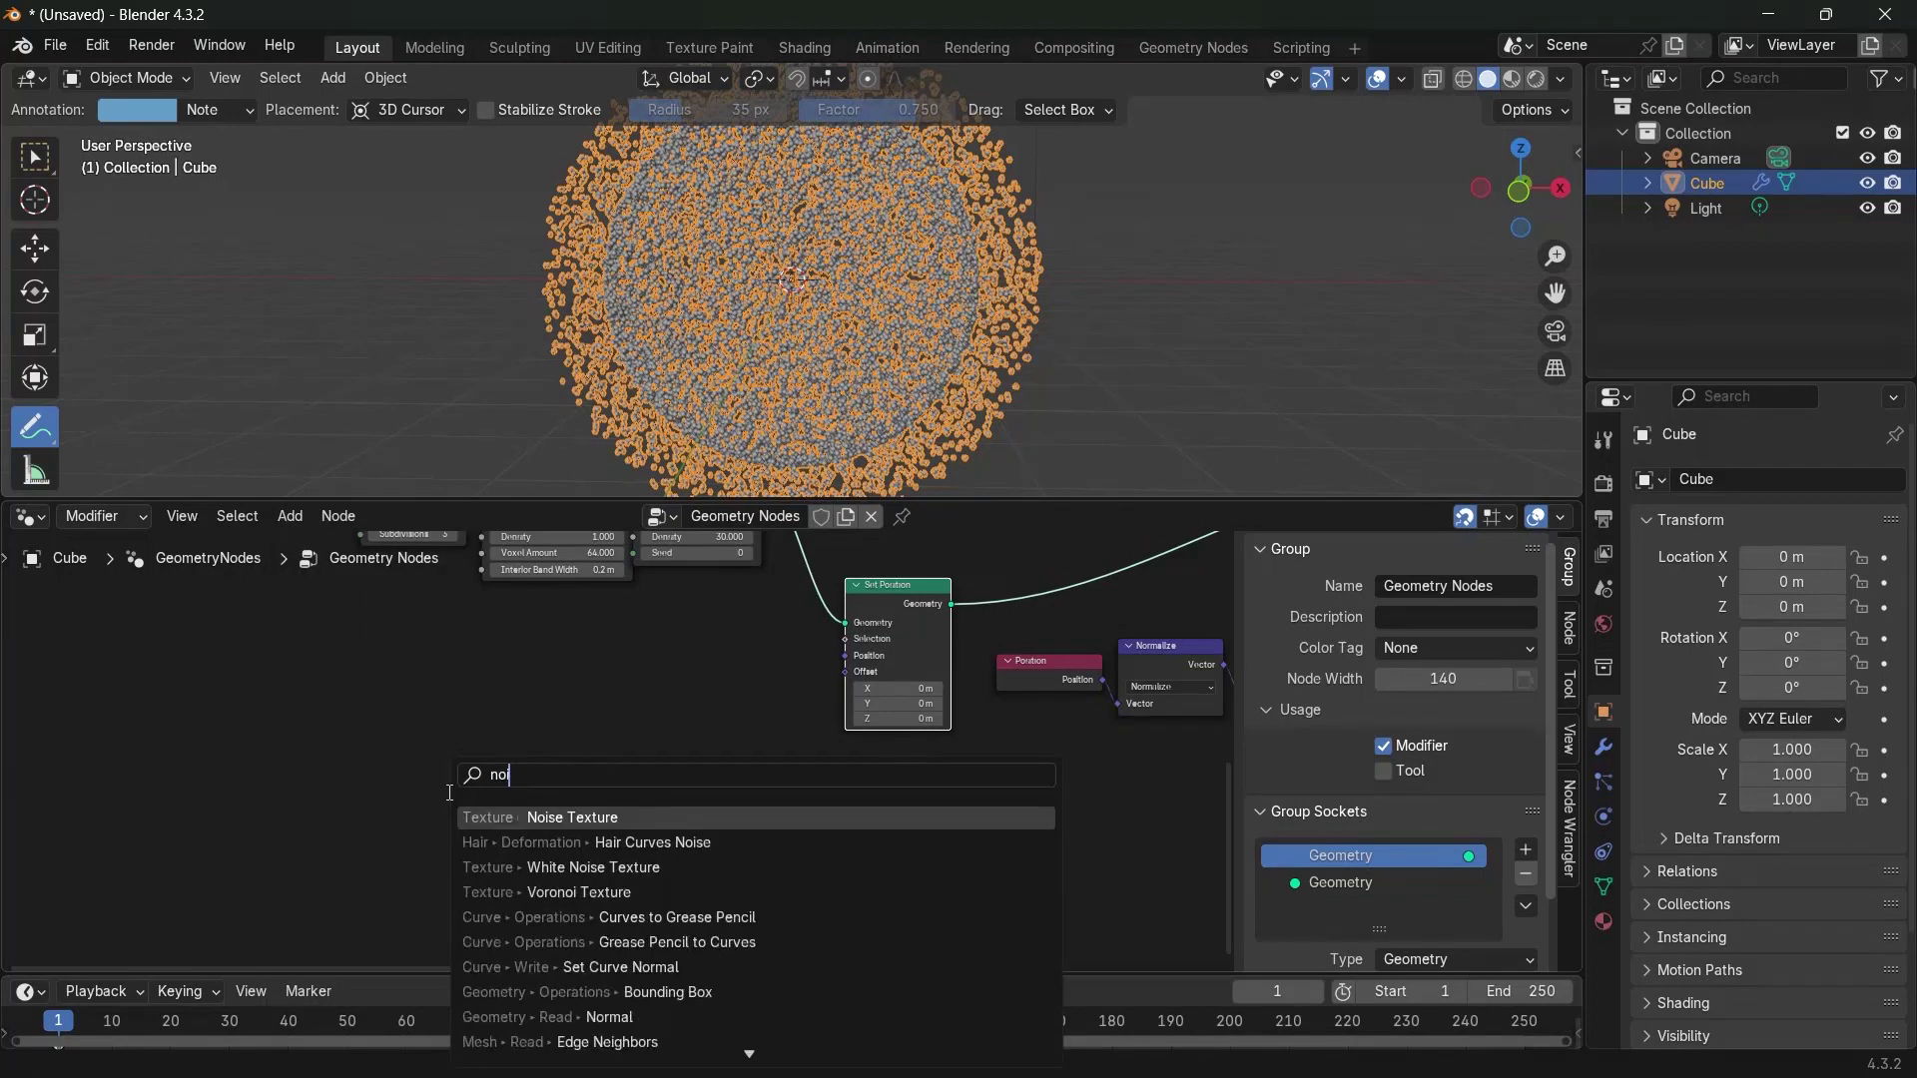
pyautogui.press('Return')
pyautogui.click(404, 769)
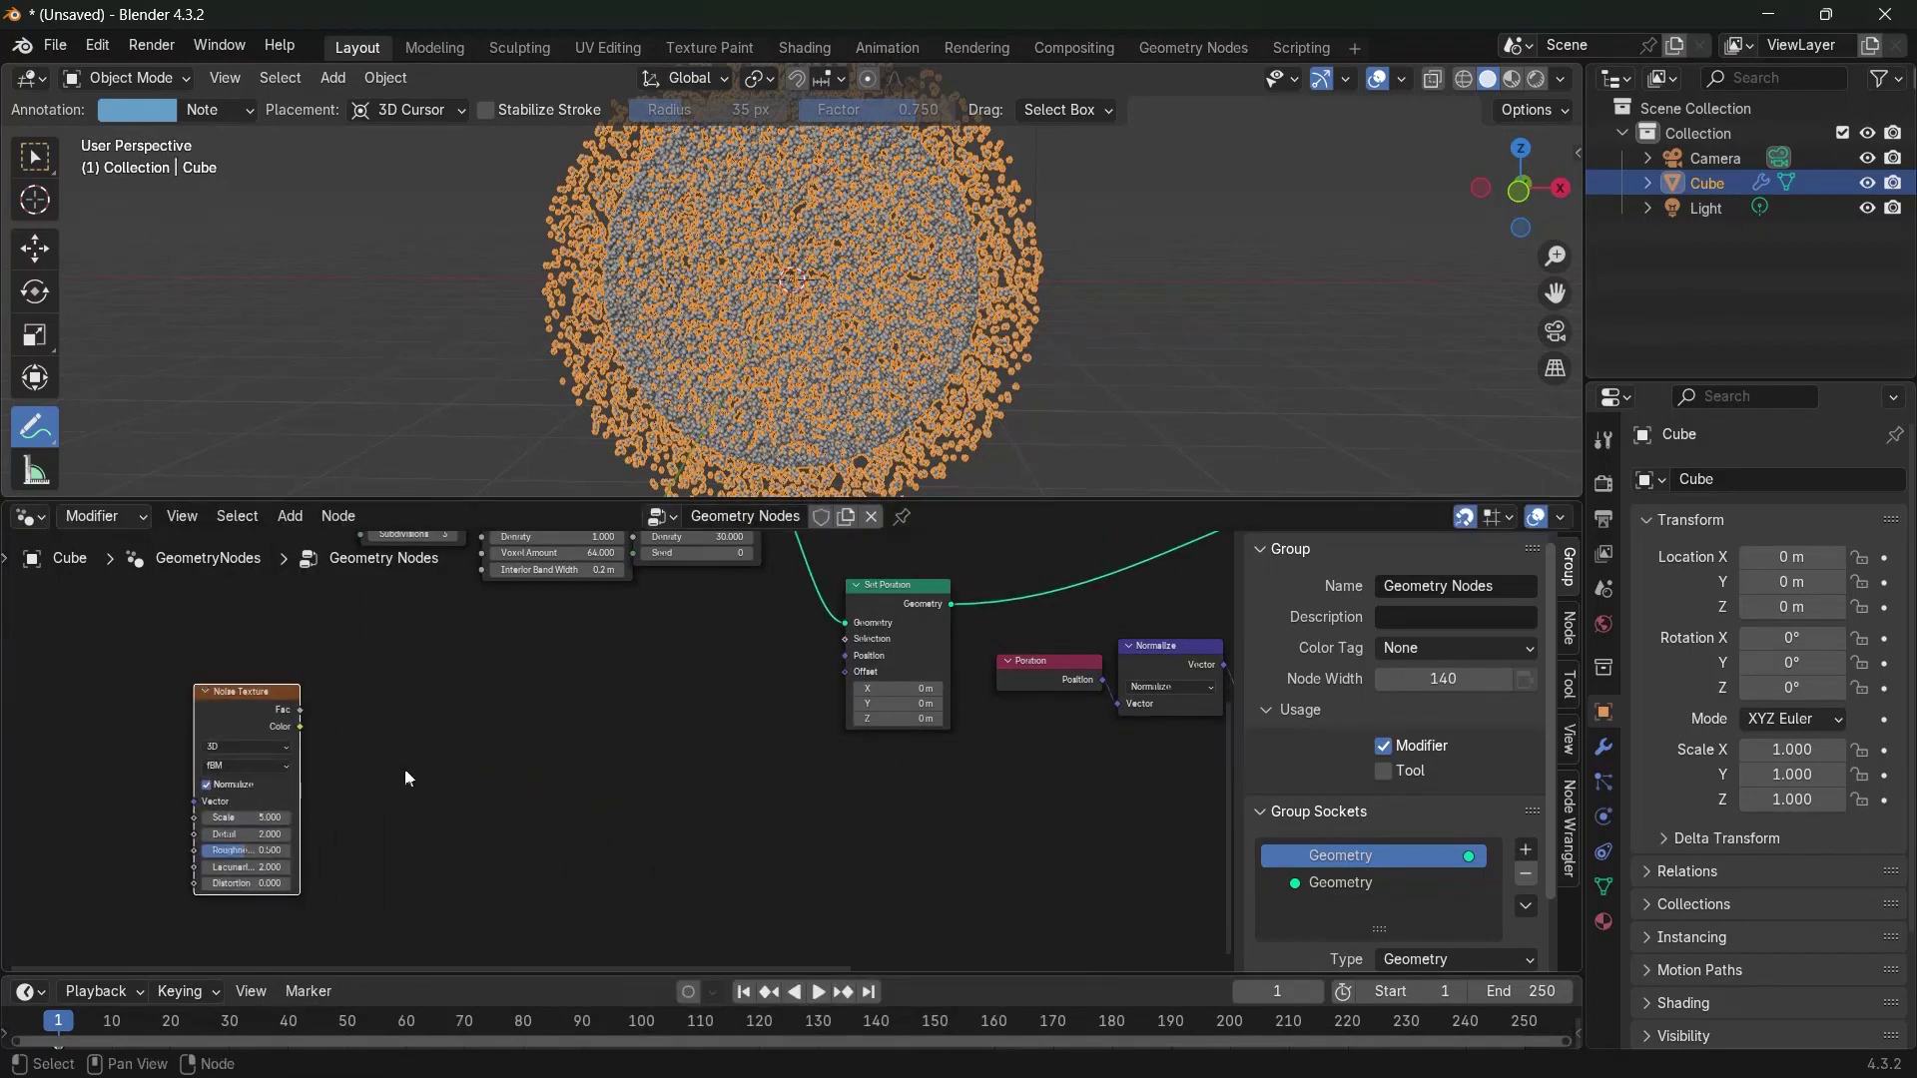
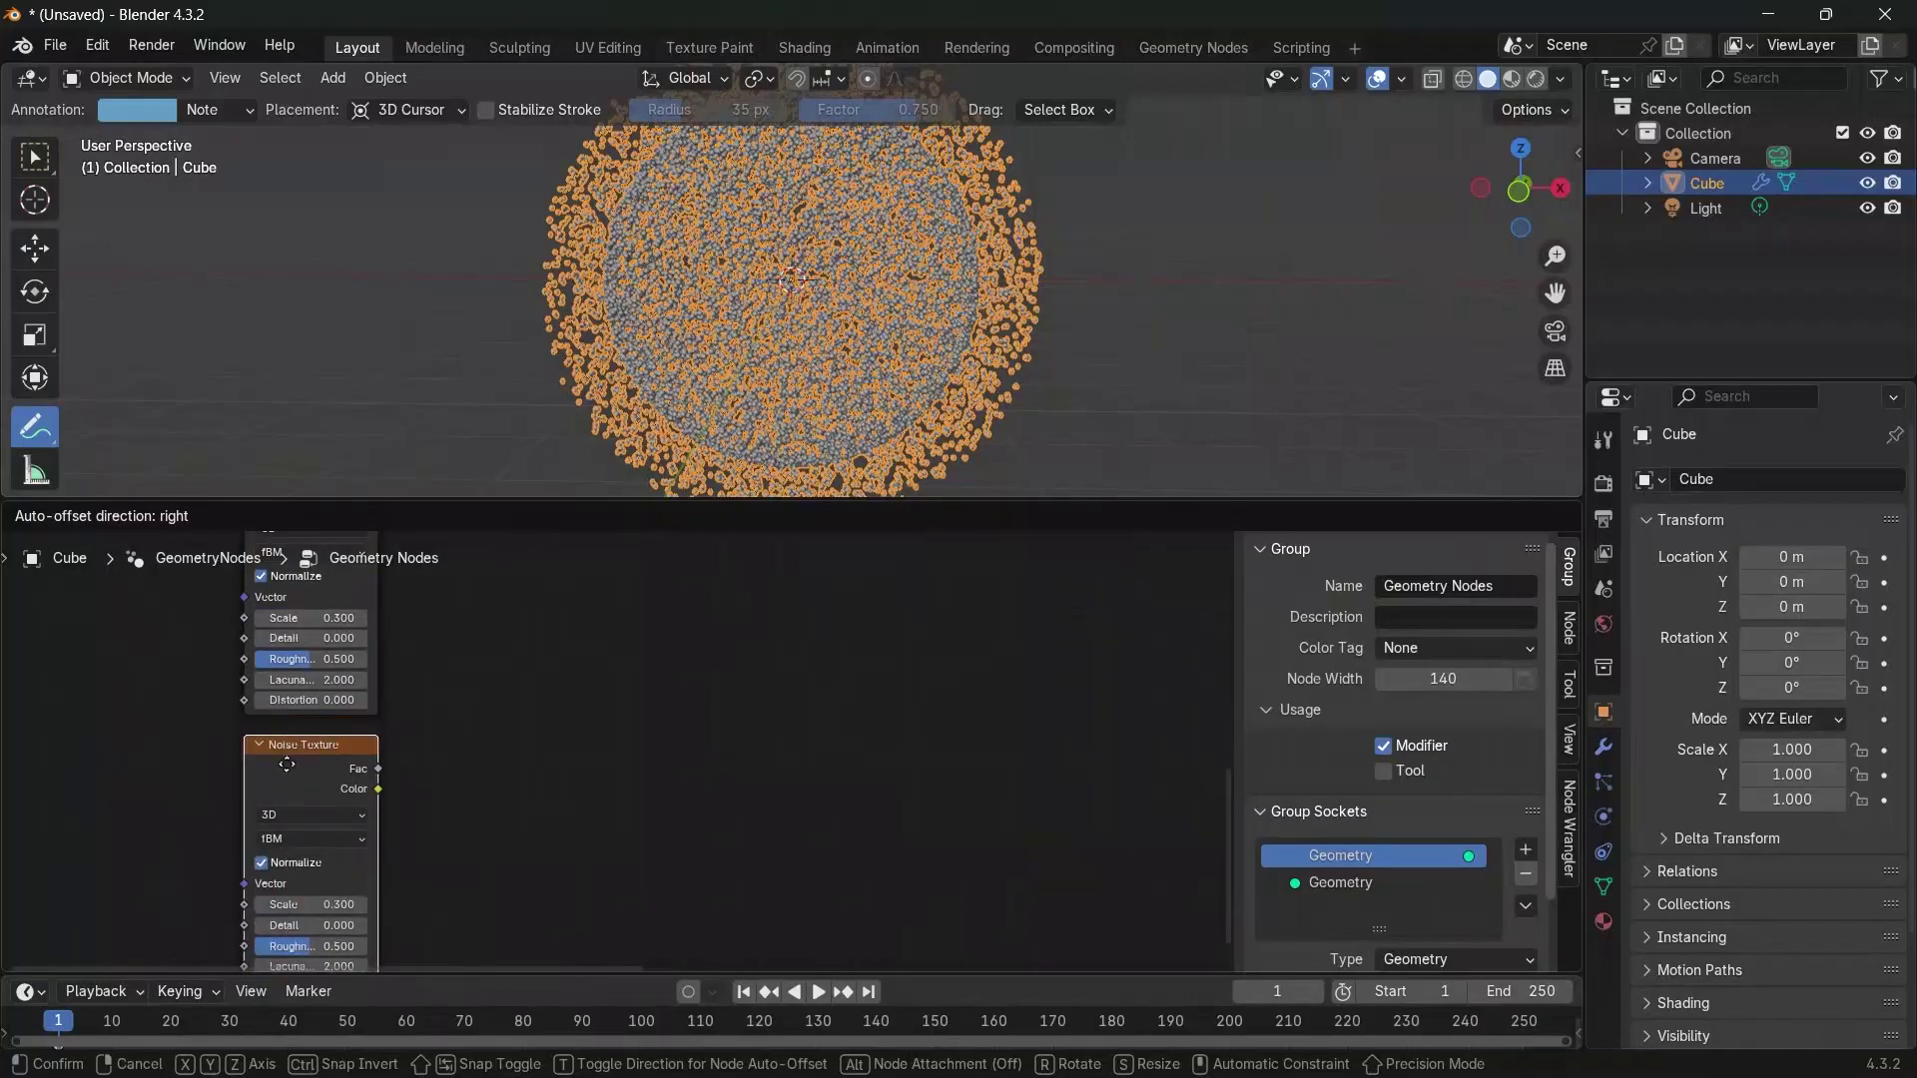
# Place the duplicated Noise Texture directly below the original and switch both Noise Texture nodes to 4D
pyautogui.moveTo(289, 767); pyautogui.dragTo(333, 854, button='middle')
pyautogui.click(310, 634)
pyautogui.click(310, 644)
pyautogui.click(310, 754)
pyautogui.scroll(-1, 322, 859)
pyautogui.click(334, 854)
pyautogui.click(335, 946)
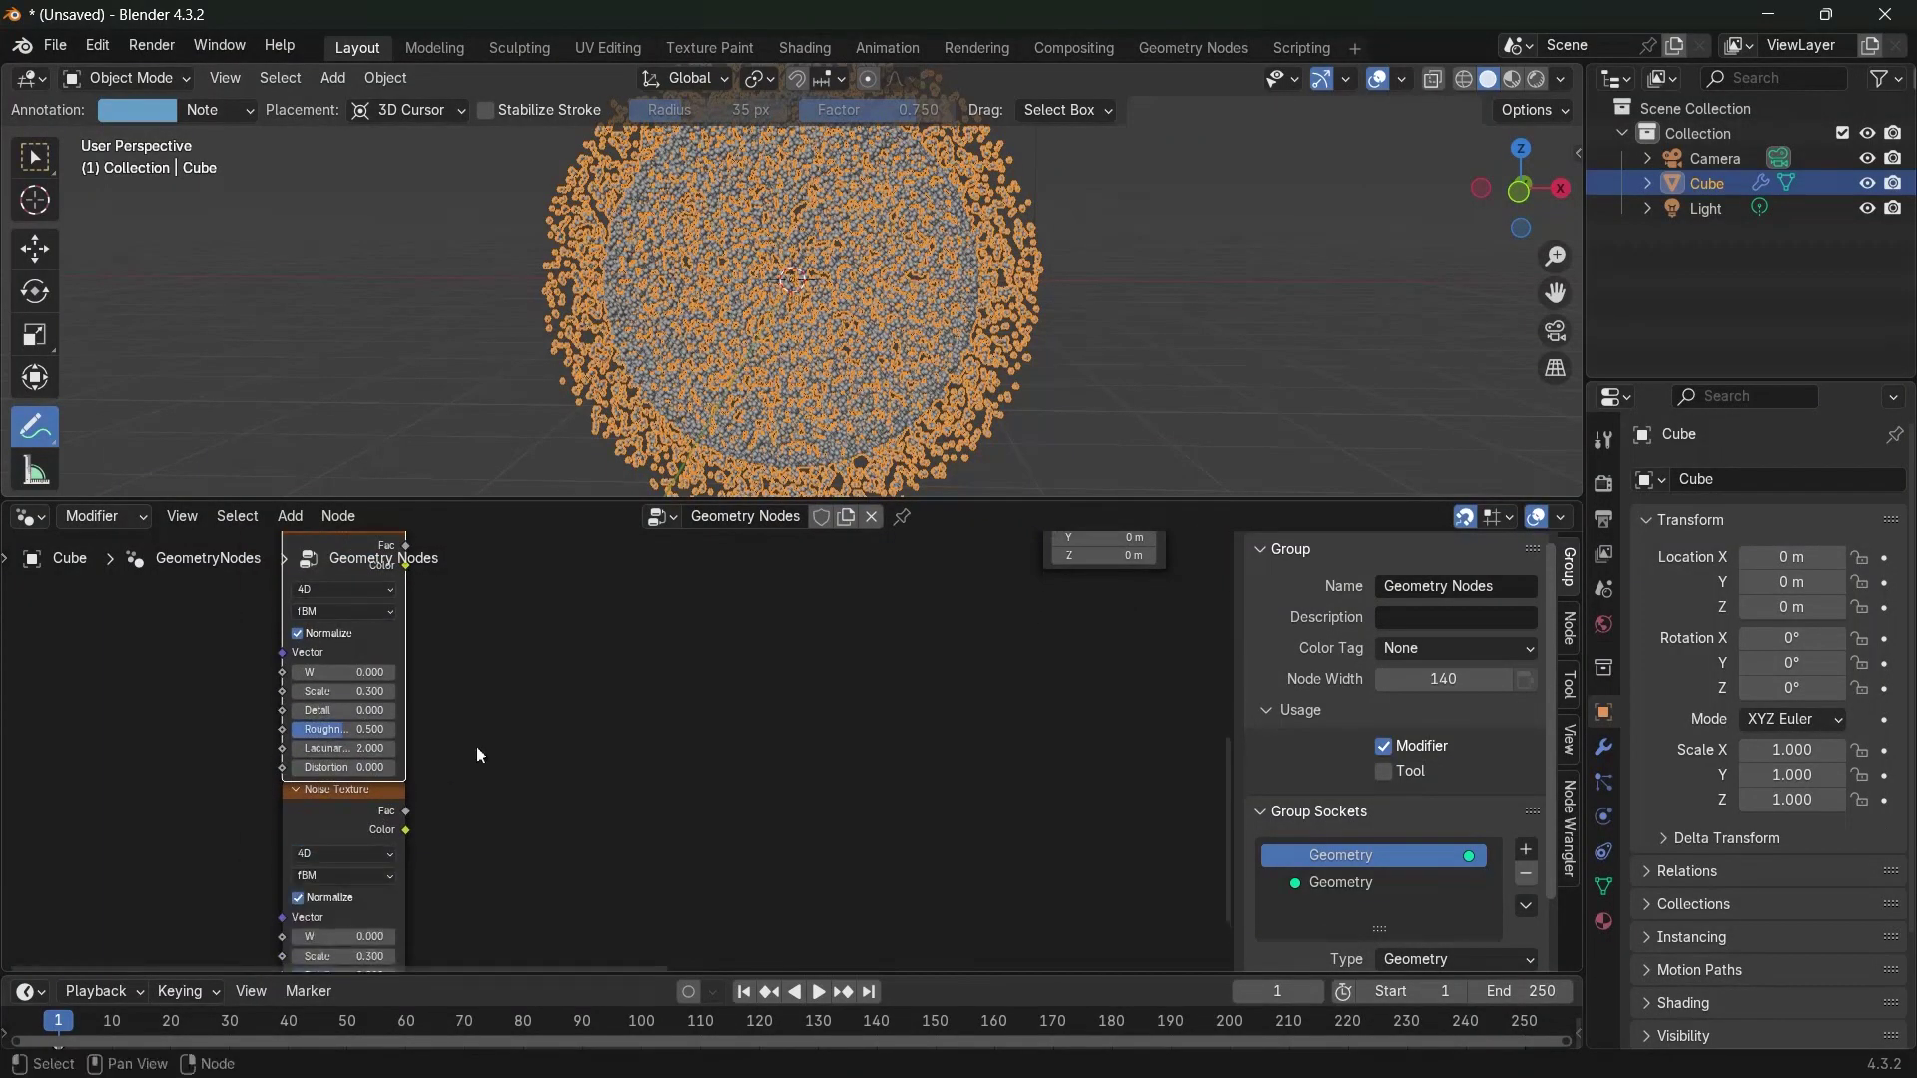
# Add a Mix Color node and connect the upper noise's Color to A and the lower noise's Color to B
pyautogui.moveTo(491, 728); pyautogui.dragTo(423, 798, button='middle')
pyautogui.hotkey('shift', 'a')
pyautogui.write('mix c')
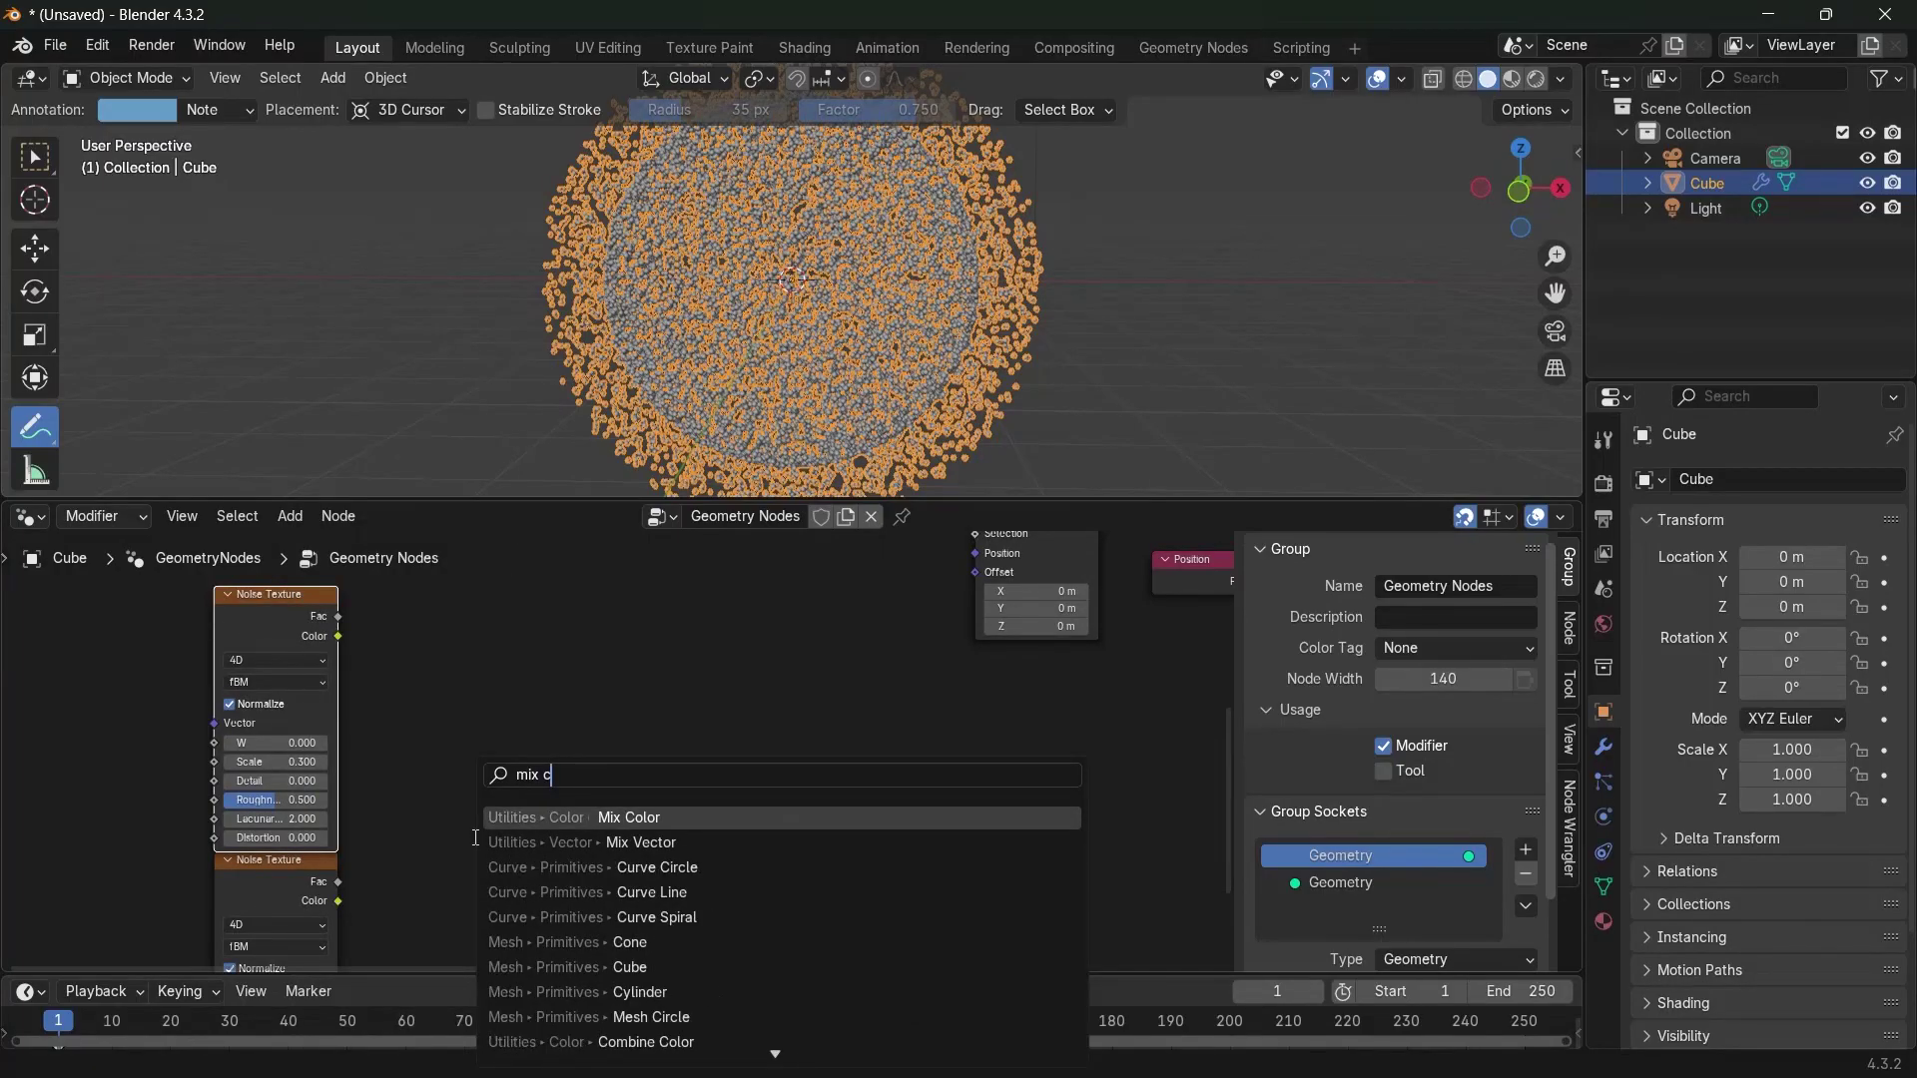
pyautogui.click(588, 816)
pyautogui.moveTo(339, 638); pyautogui.dragTo(462, 870)
pyautogui.moveTo(354, 928); pyautogui.dragTo(348, 895, button='middle')
pyautogui.click(331, 866)
pyautogui.moveTo(426, 847); pyautogui.dragTo(477, 864)
# Connect the Mix node's Result to the Offset input of the first Set Position node
pyautogui.click(525, 692)
pyautogui.moveTo(638, 736); pyautogui.dragTo(428, 811, button='middle')
pyautogui.moveTo(401, 792); pyautogui.dragTo(795, 739)
pyautogui.moveTo(550, 847); pyautogui.dragTo(683, 705, button='middle')
# Raise the upper Noise Texture's W value to 70.2 to test how the points shift
pyautogui.moveTo(603, 785); pyautogui.dragTo(666, 727, button='middle')
pyautogui.moveTo(288, 701); pyautogui.dragTo(499, 699)
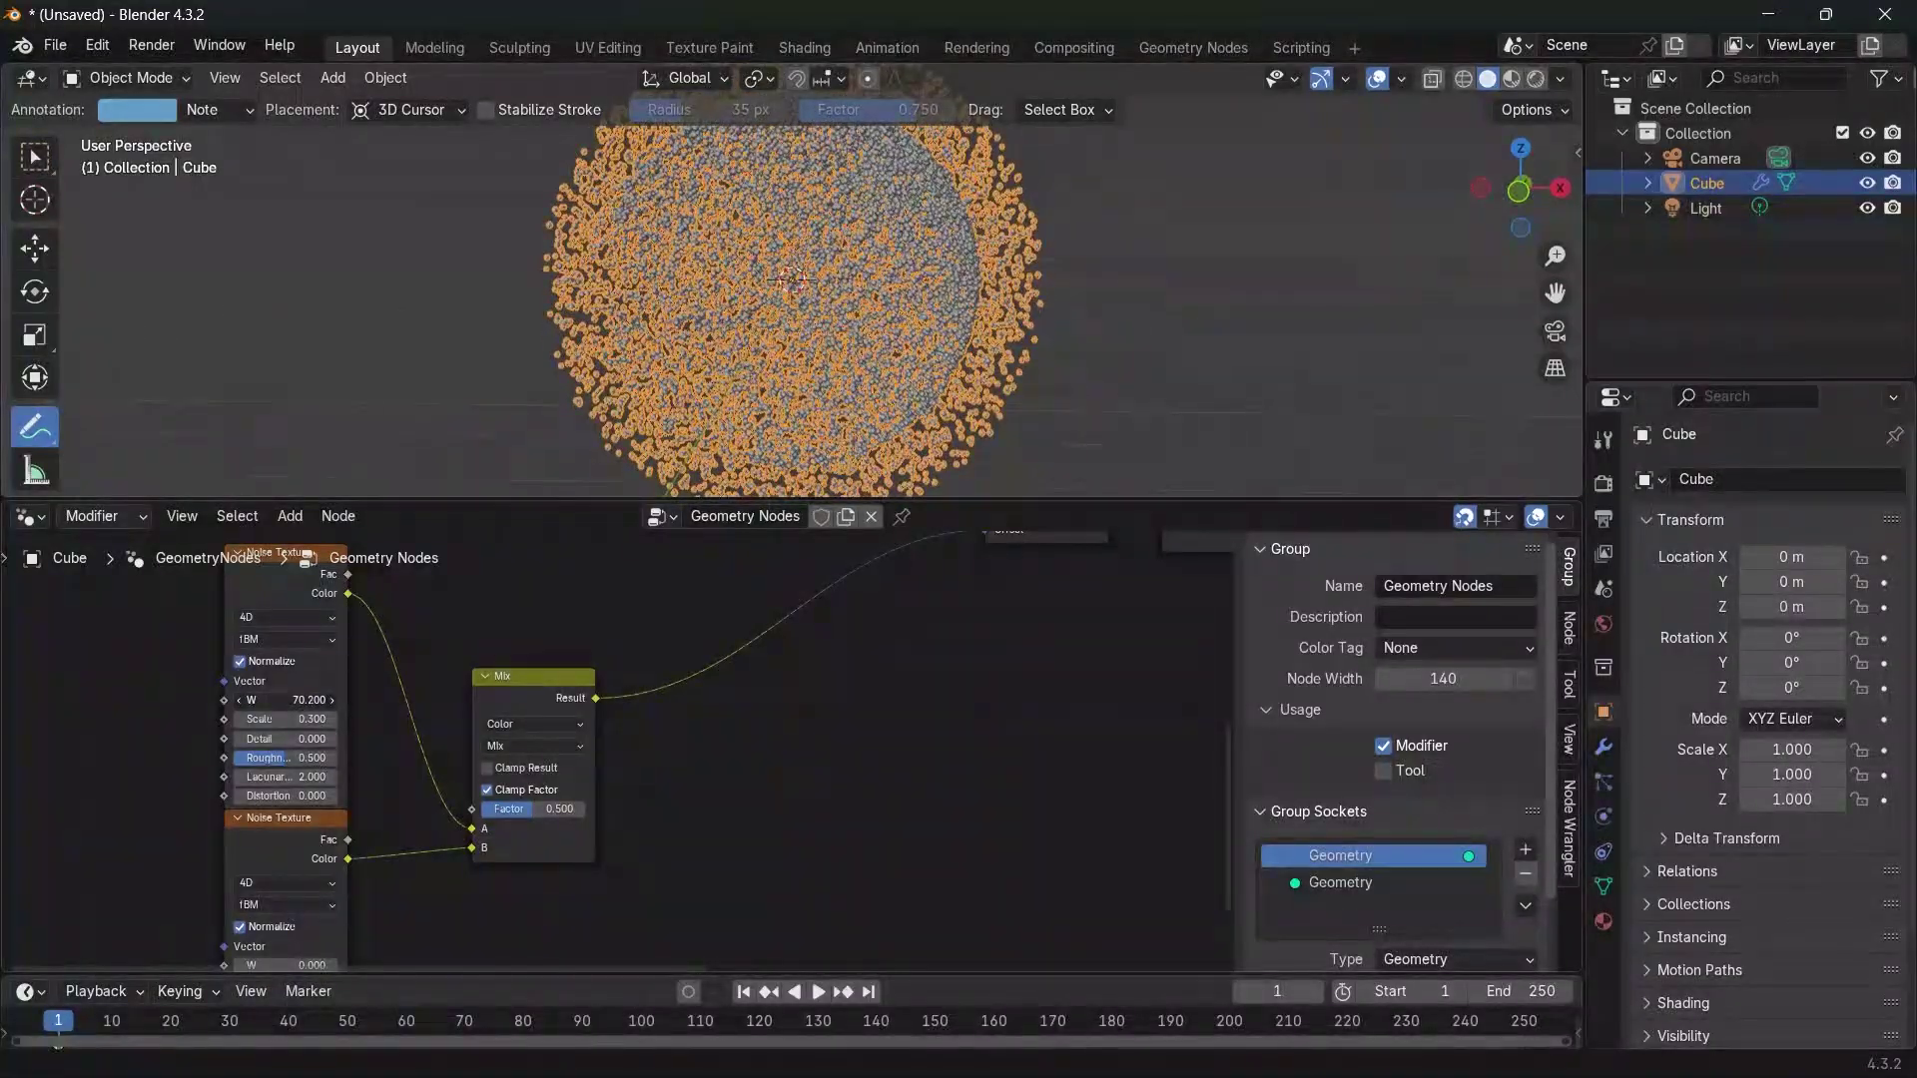
pyautogui.moveTo(738, 746); pyautogui.dragTo(698, 751, button='middle')
pyautogui.moveTo(346, 735); pyautogui.dragTo(398, 788, button='middle')
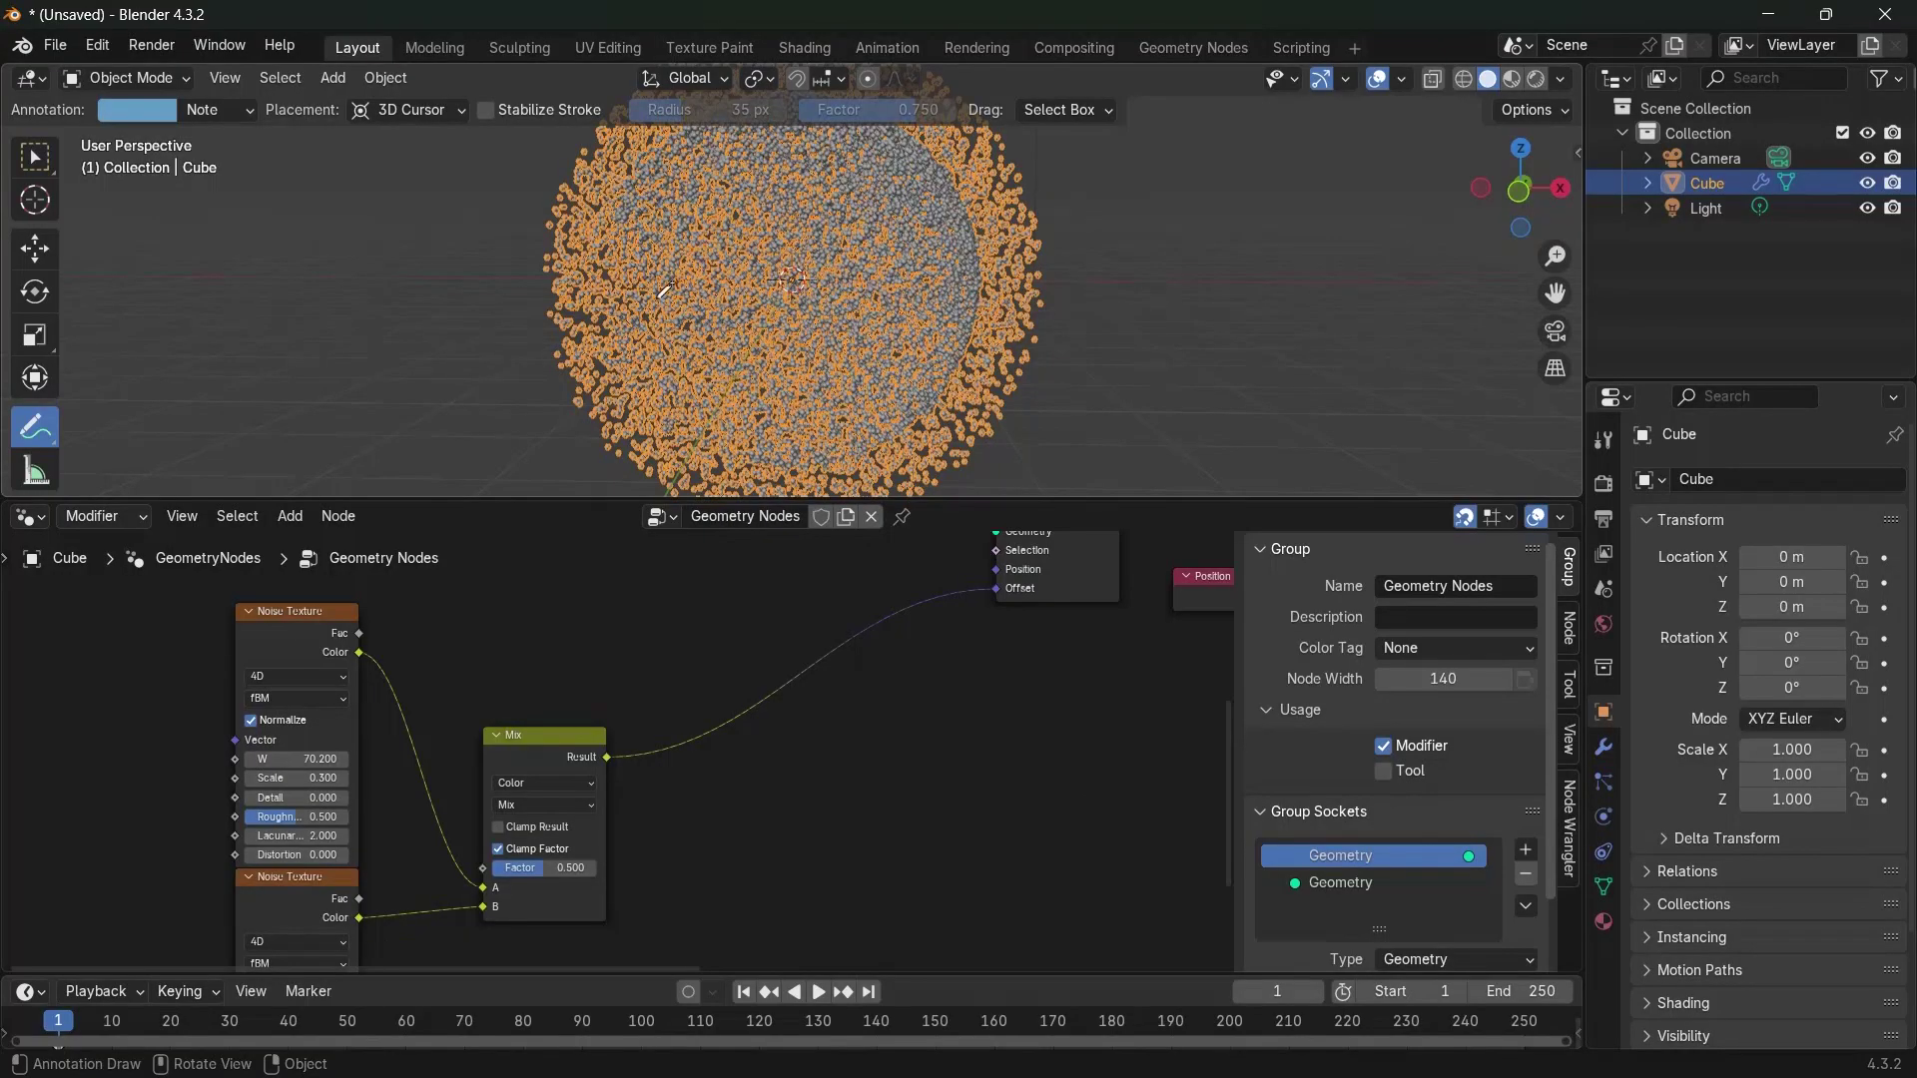
# Insert a Vector Math Add node into the link between the Mix node and the first Set Position node
pyautogui.scroll(2, 749, 759)
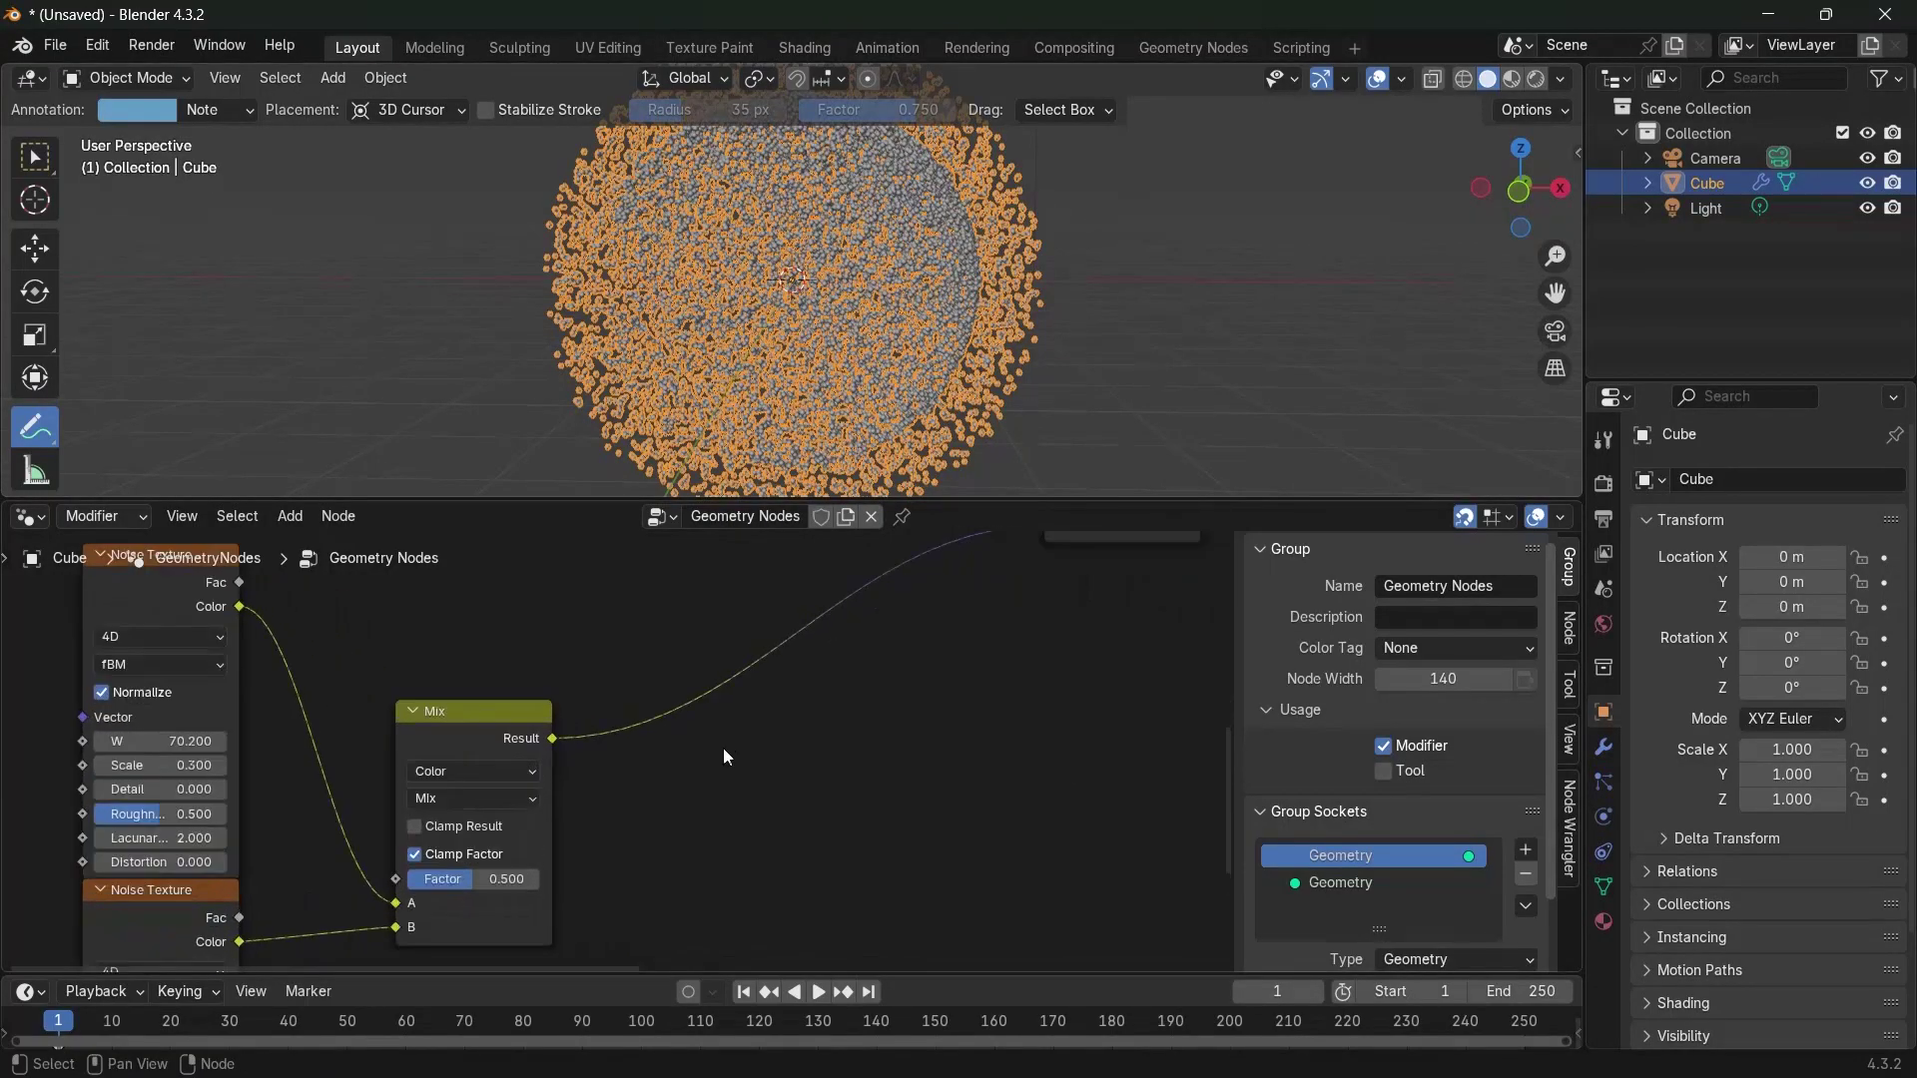
pyautogui.hotkey('shift', 'a')
pyautogui.moveTo(723, 770)
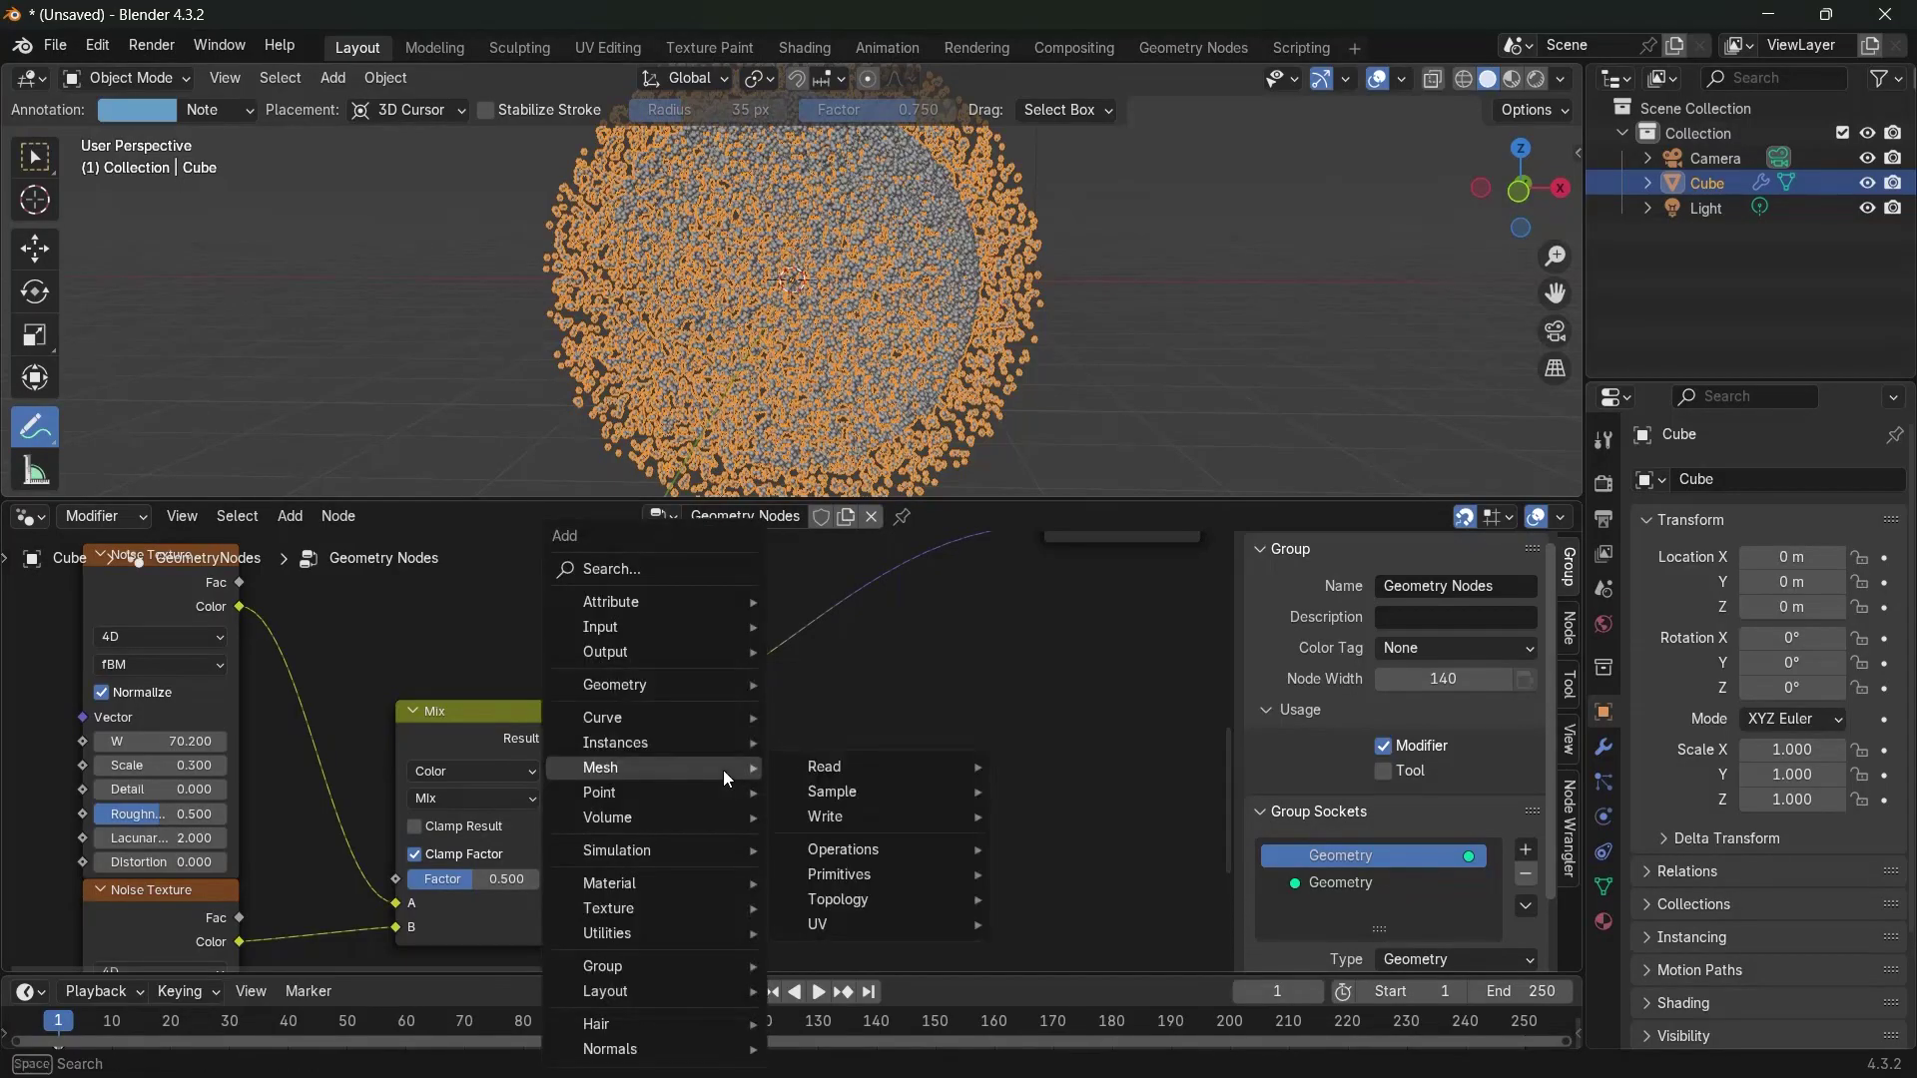
pyautogui.write('ect')
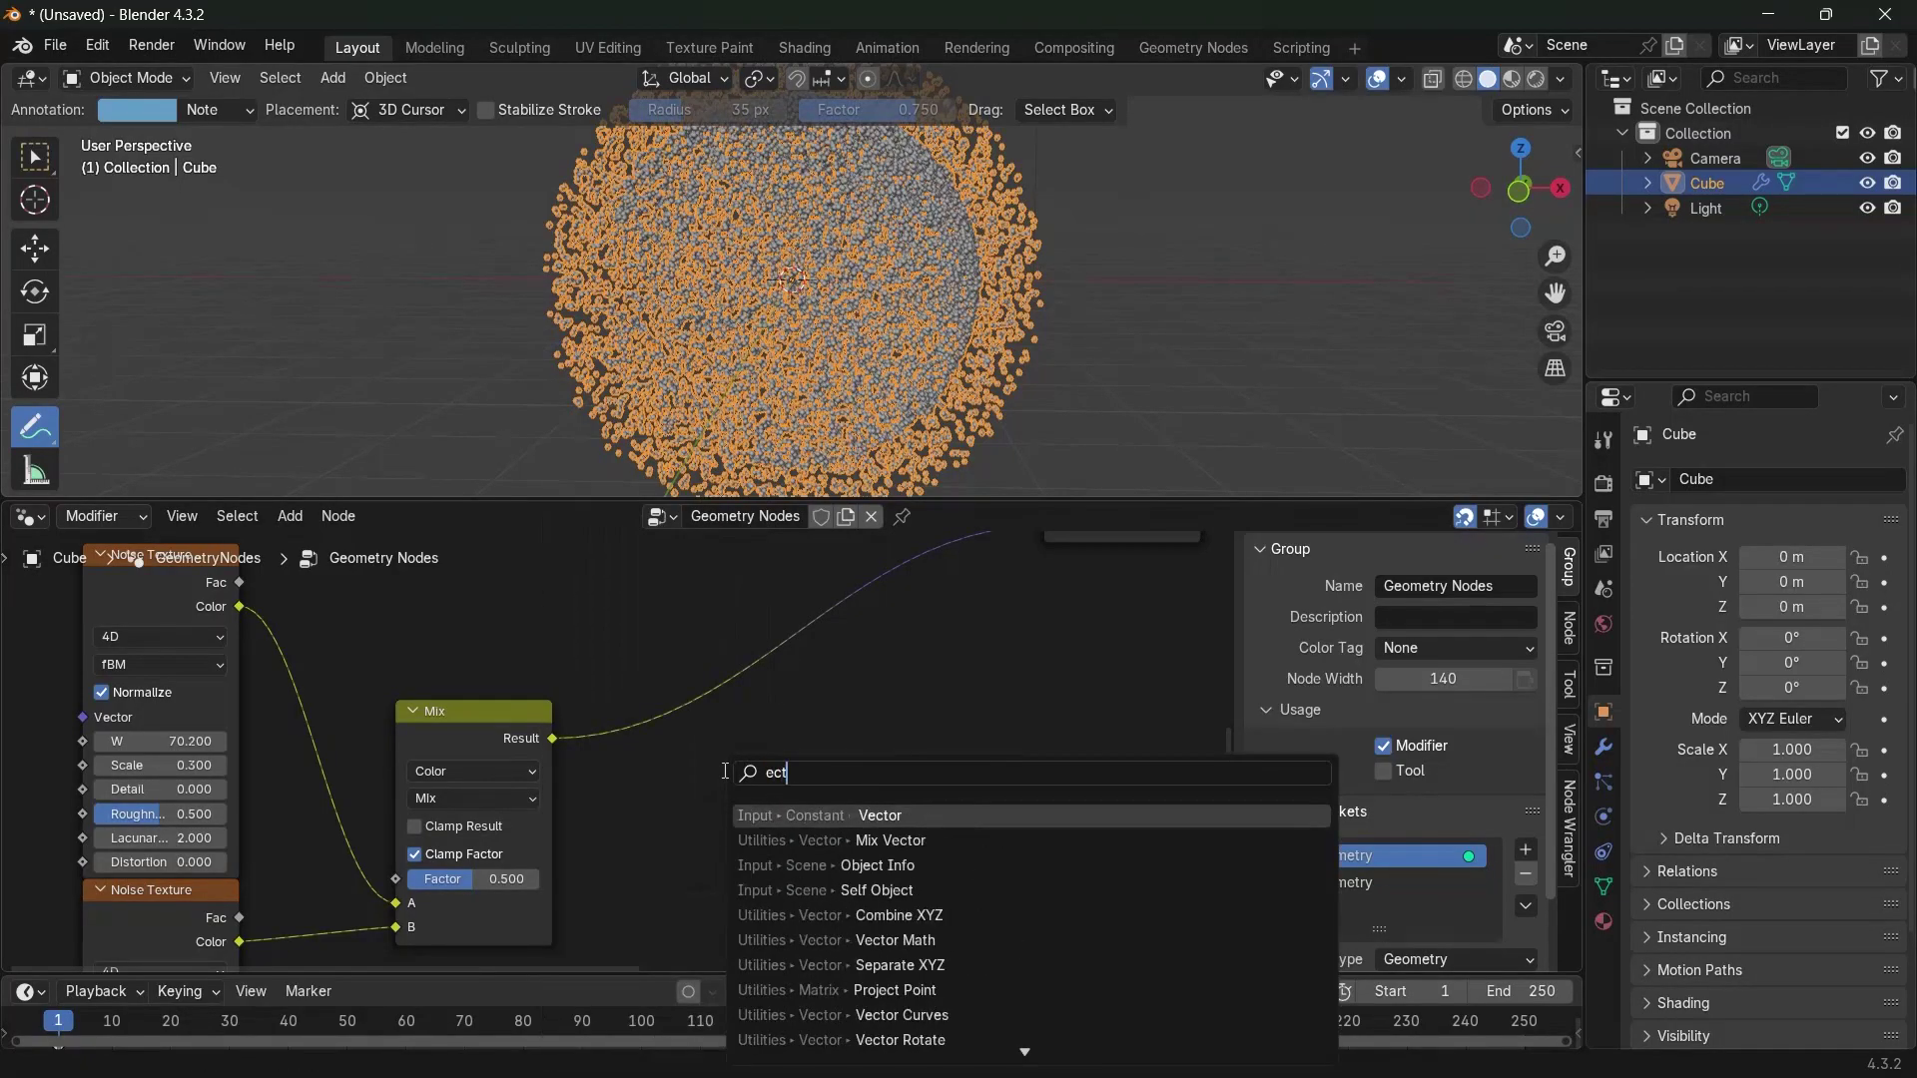
pyautogui.write(' ad')
pyautogui.press('Return')
pyautogui.click(711, 704)
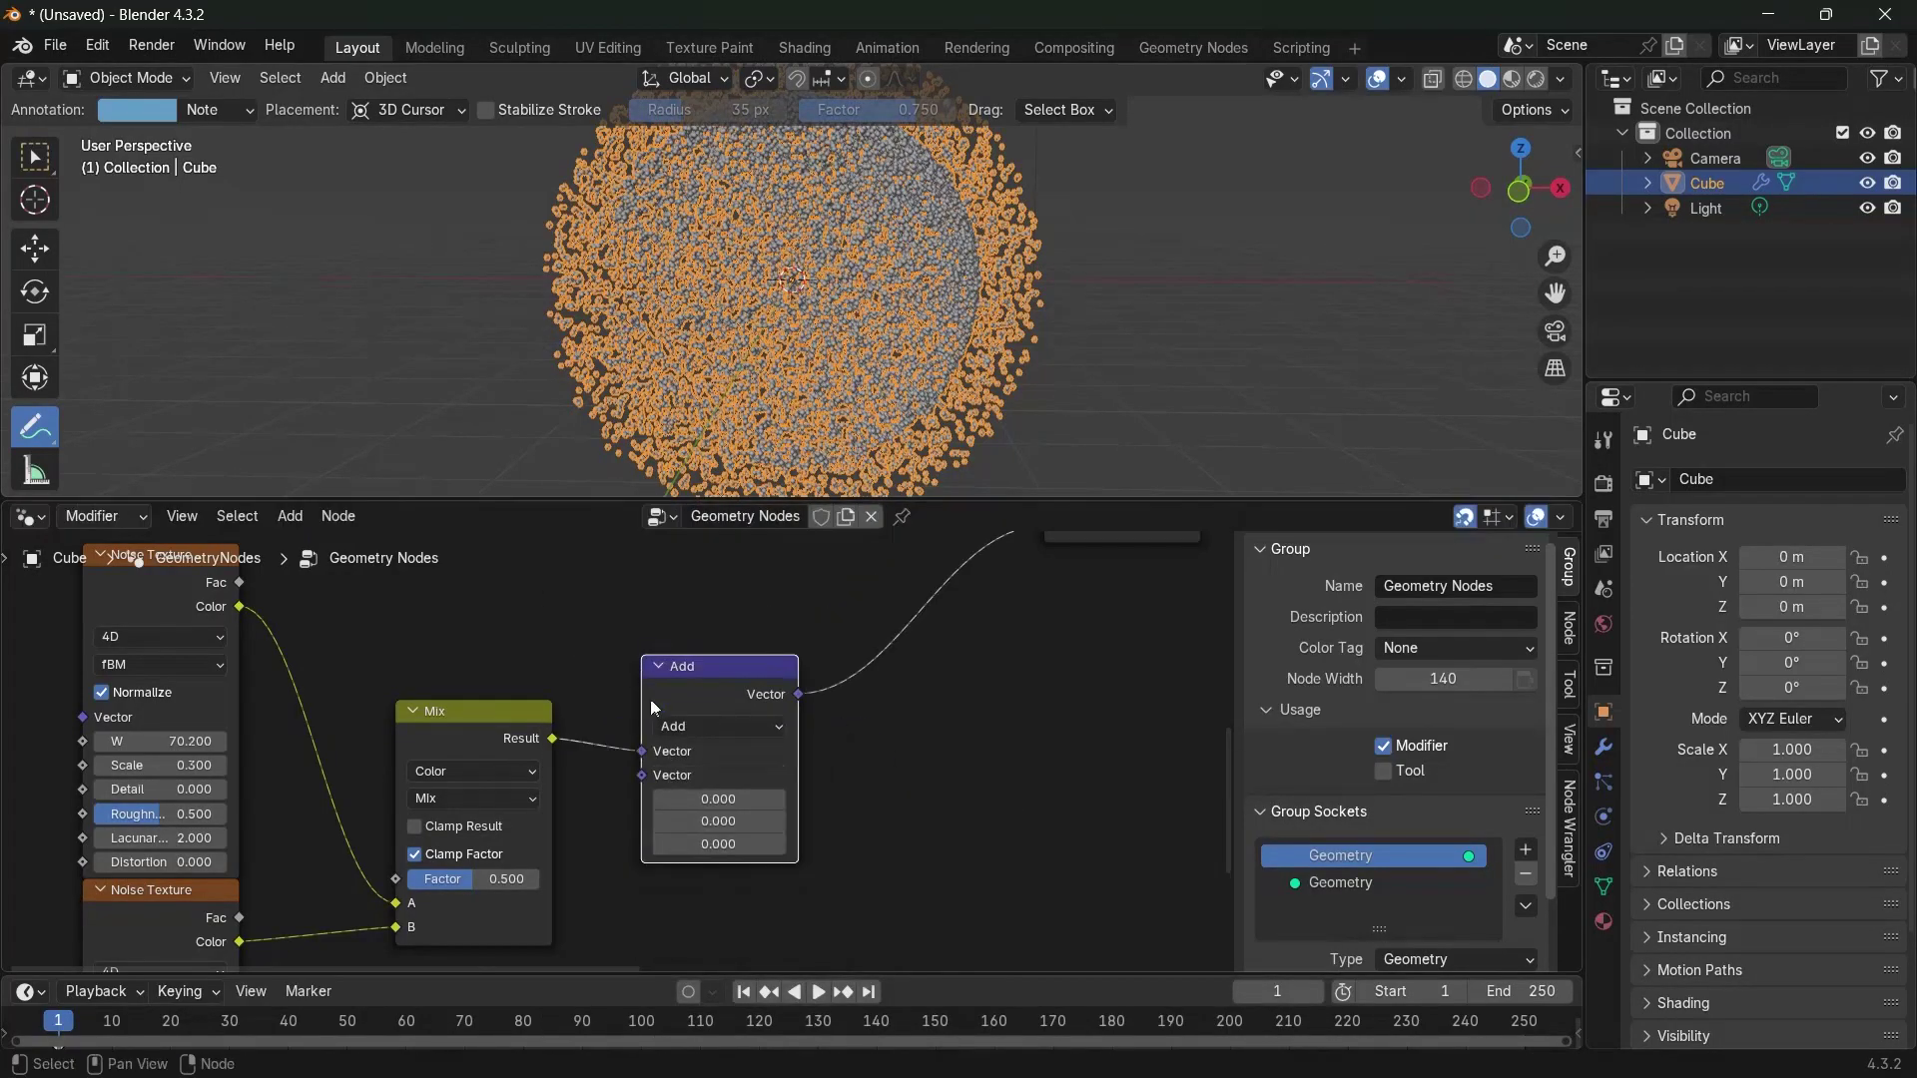
# Change the Vector Math node's operation to Subtract and set all three components of its second vector to 0.5
pyautogui.click(686, 728)
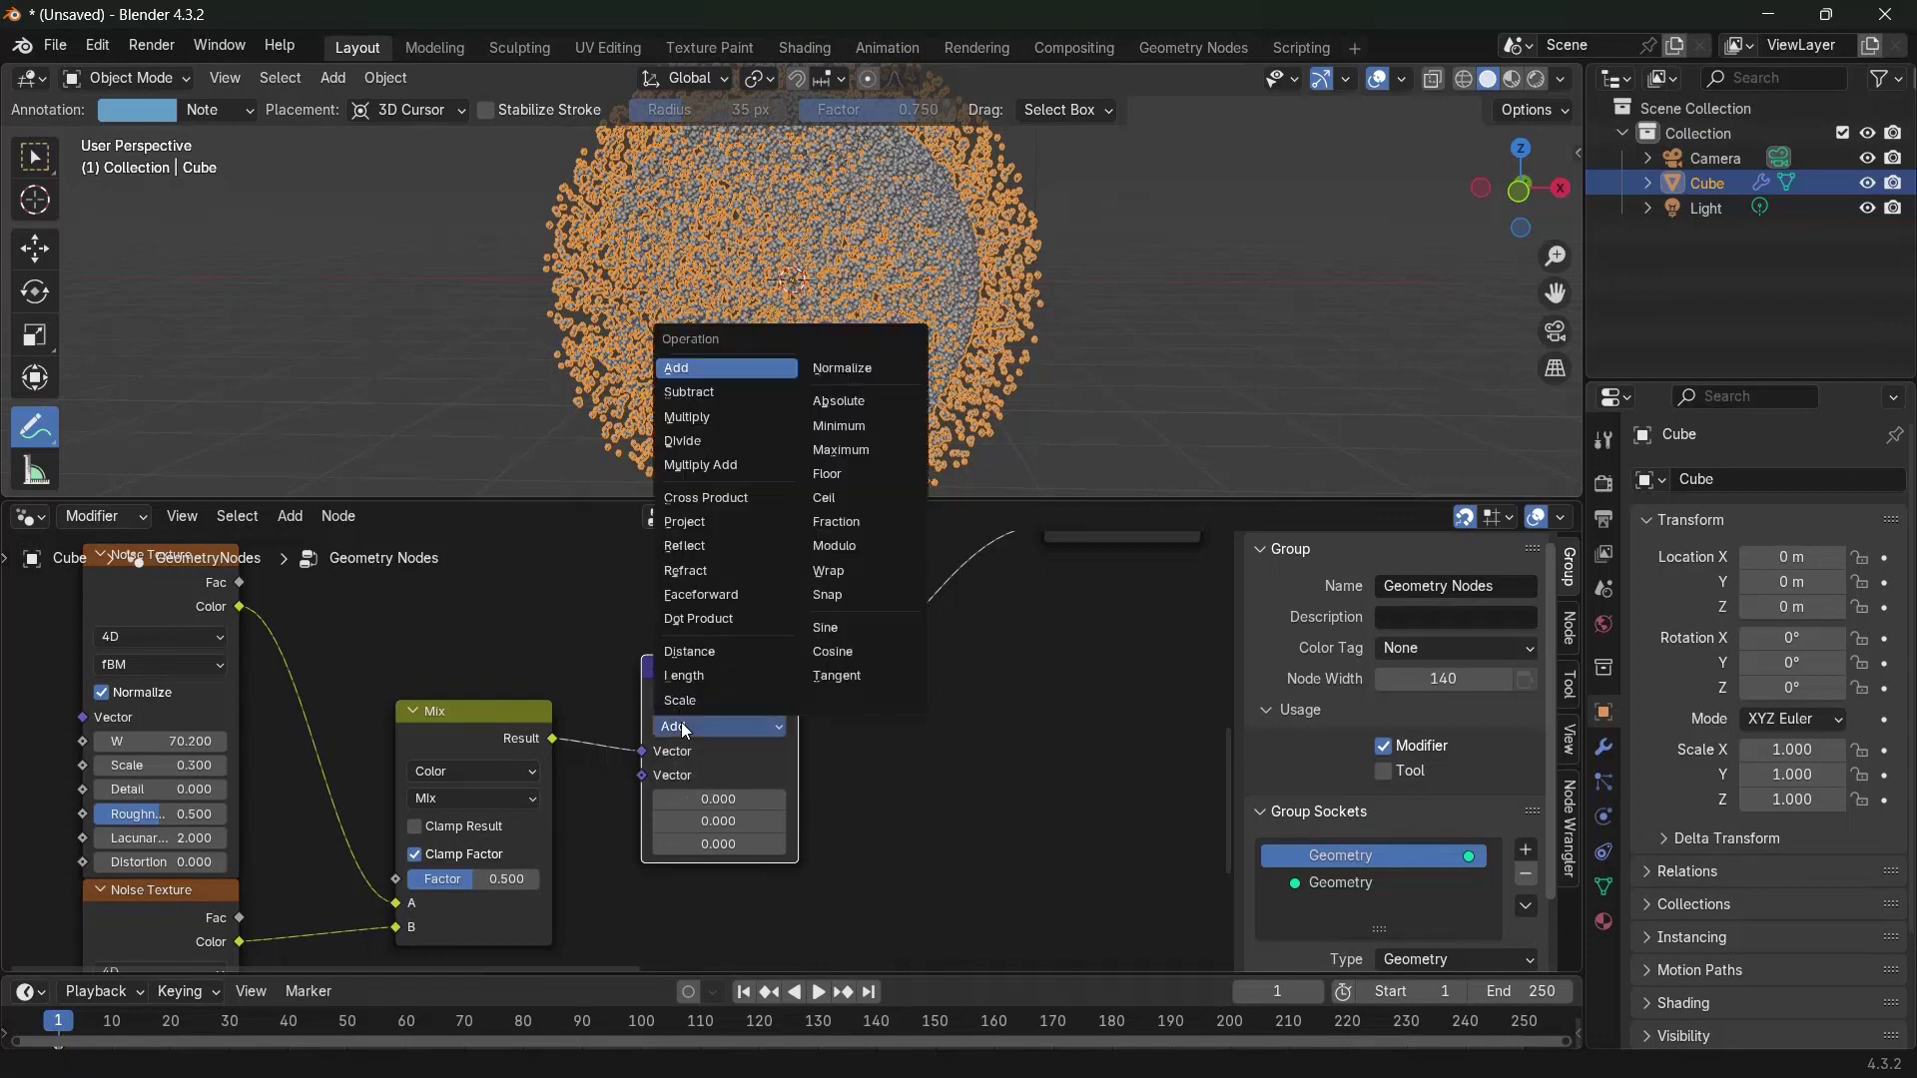
pyautogui.click(678, 395)
pyautogui.moveTo(738, 800); pyautogui.dragTo(738, 846)
pyautogui.write('0.5')
pyautogui.press('Return')
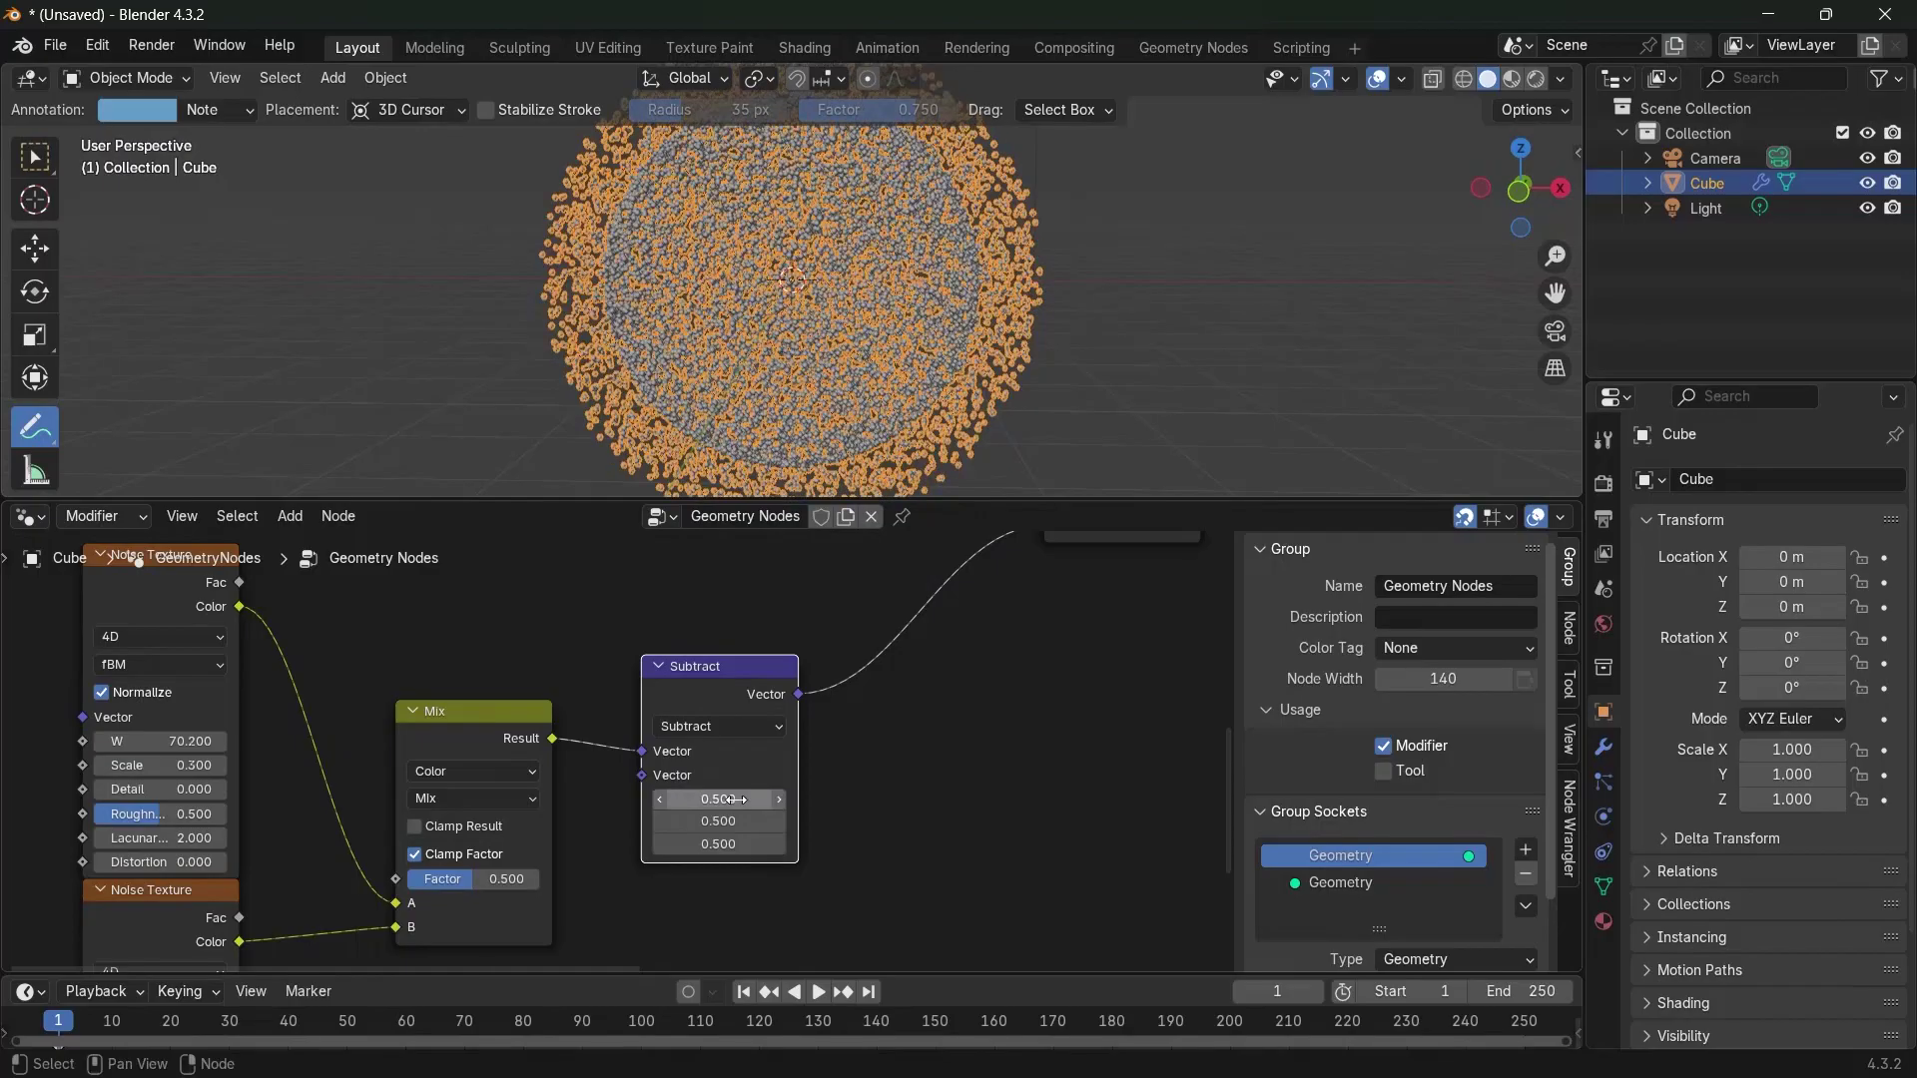
# Duplicate the Subtract node into the link on its right and change the copy's operation to Scale
pyautogui.hotkey('shift', 'd')
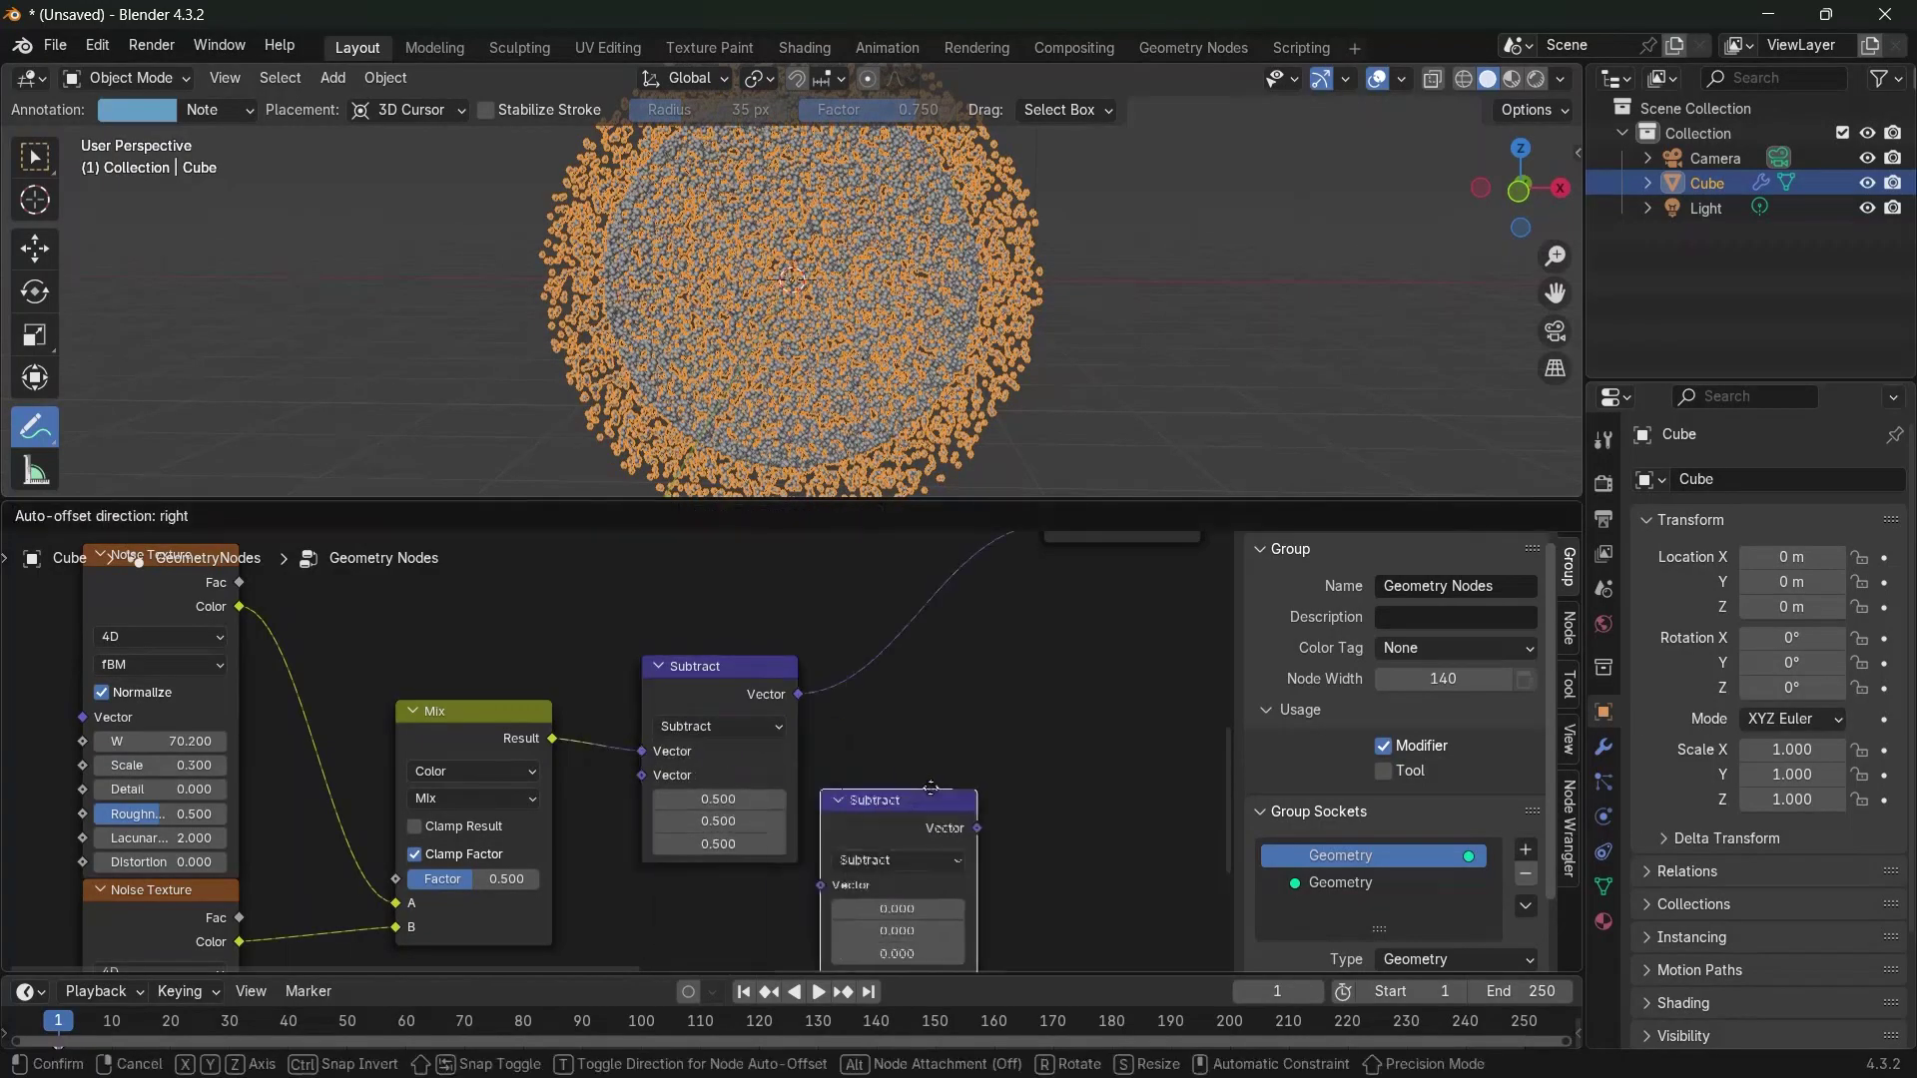
pyautogui.click(892, 706)
pyautogui.click(891, 707)
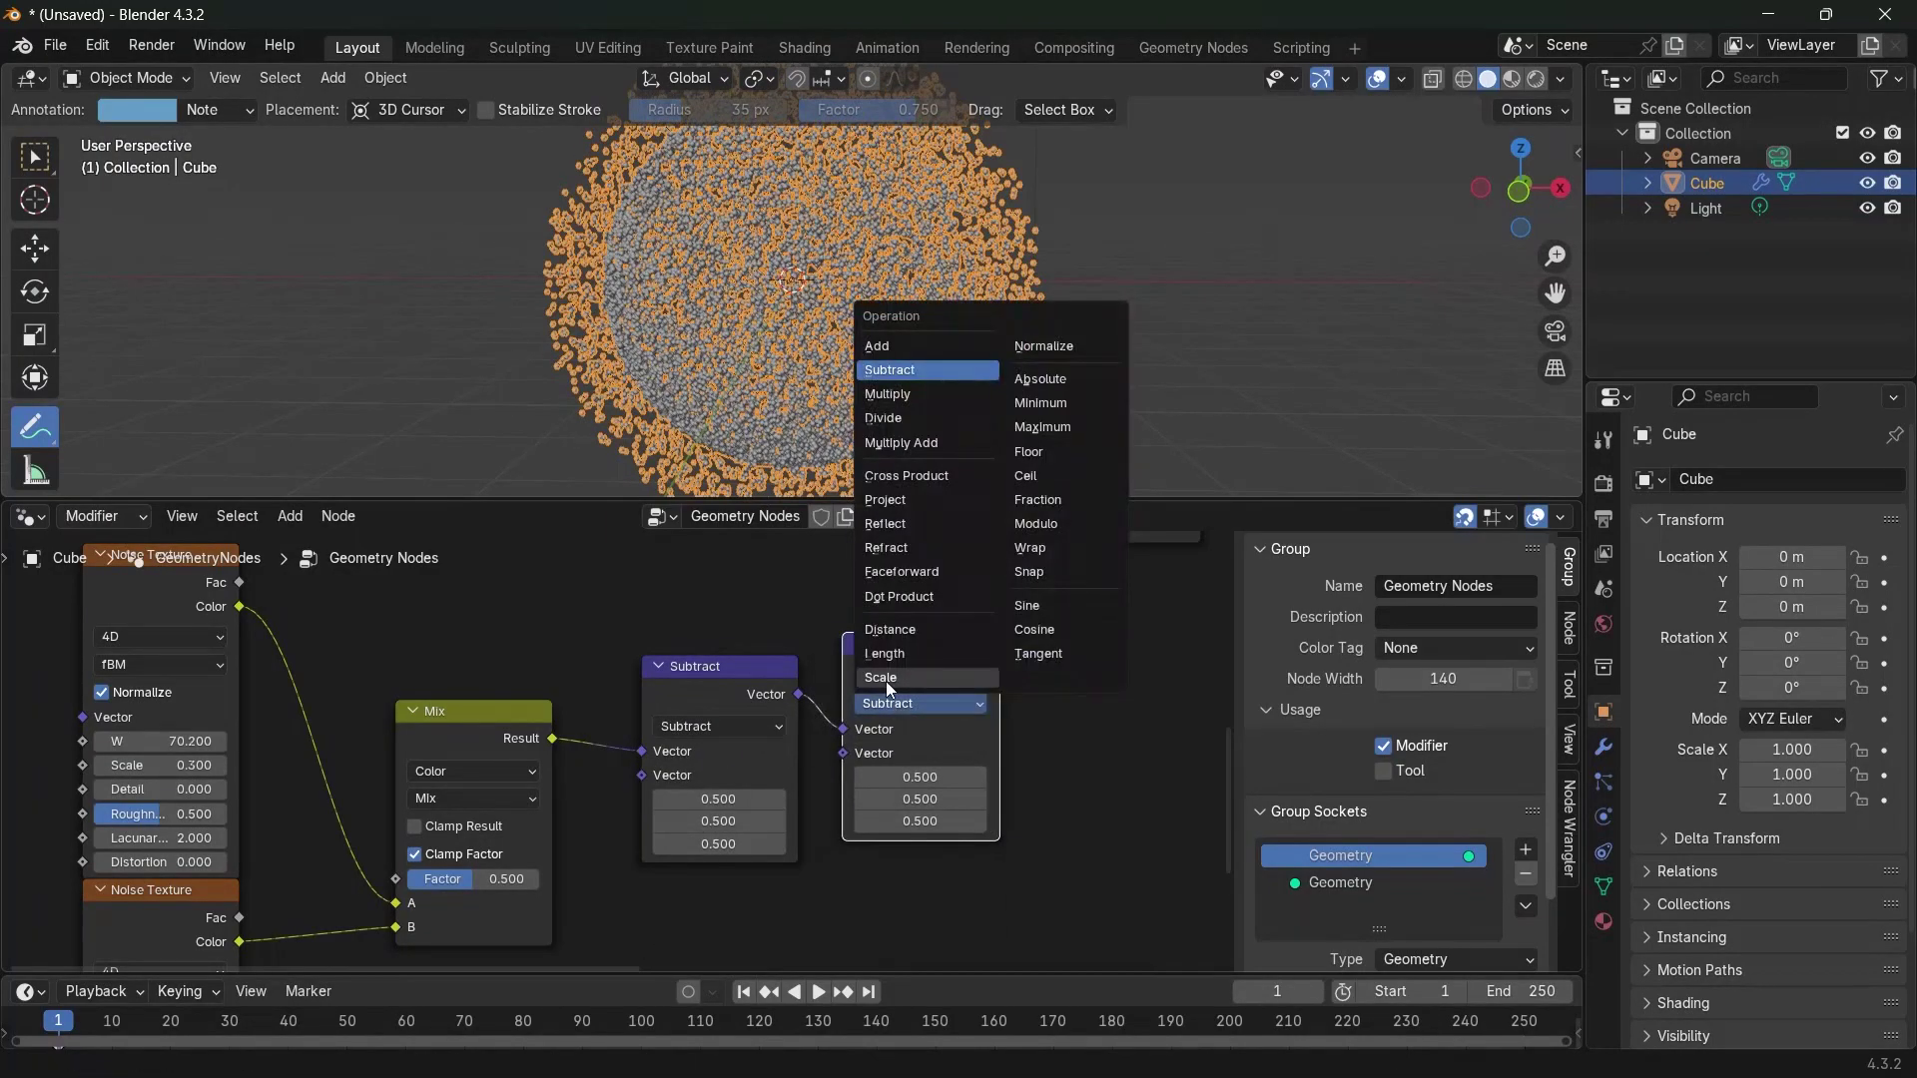
pyautogui.click(884, 681)
# Set the factor of the Scale node after Subtract to 1.5
pyautogui.moveTo(884, 681); pyautogui.dragTo(757, 809, button='middle')
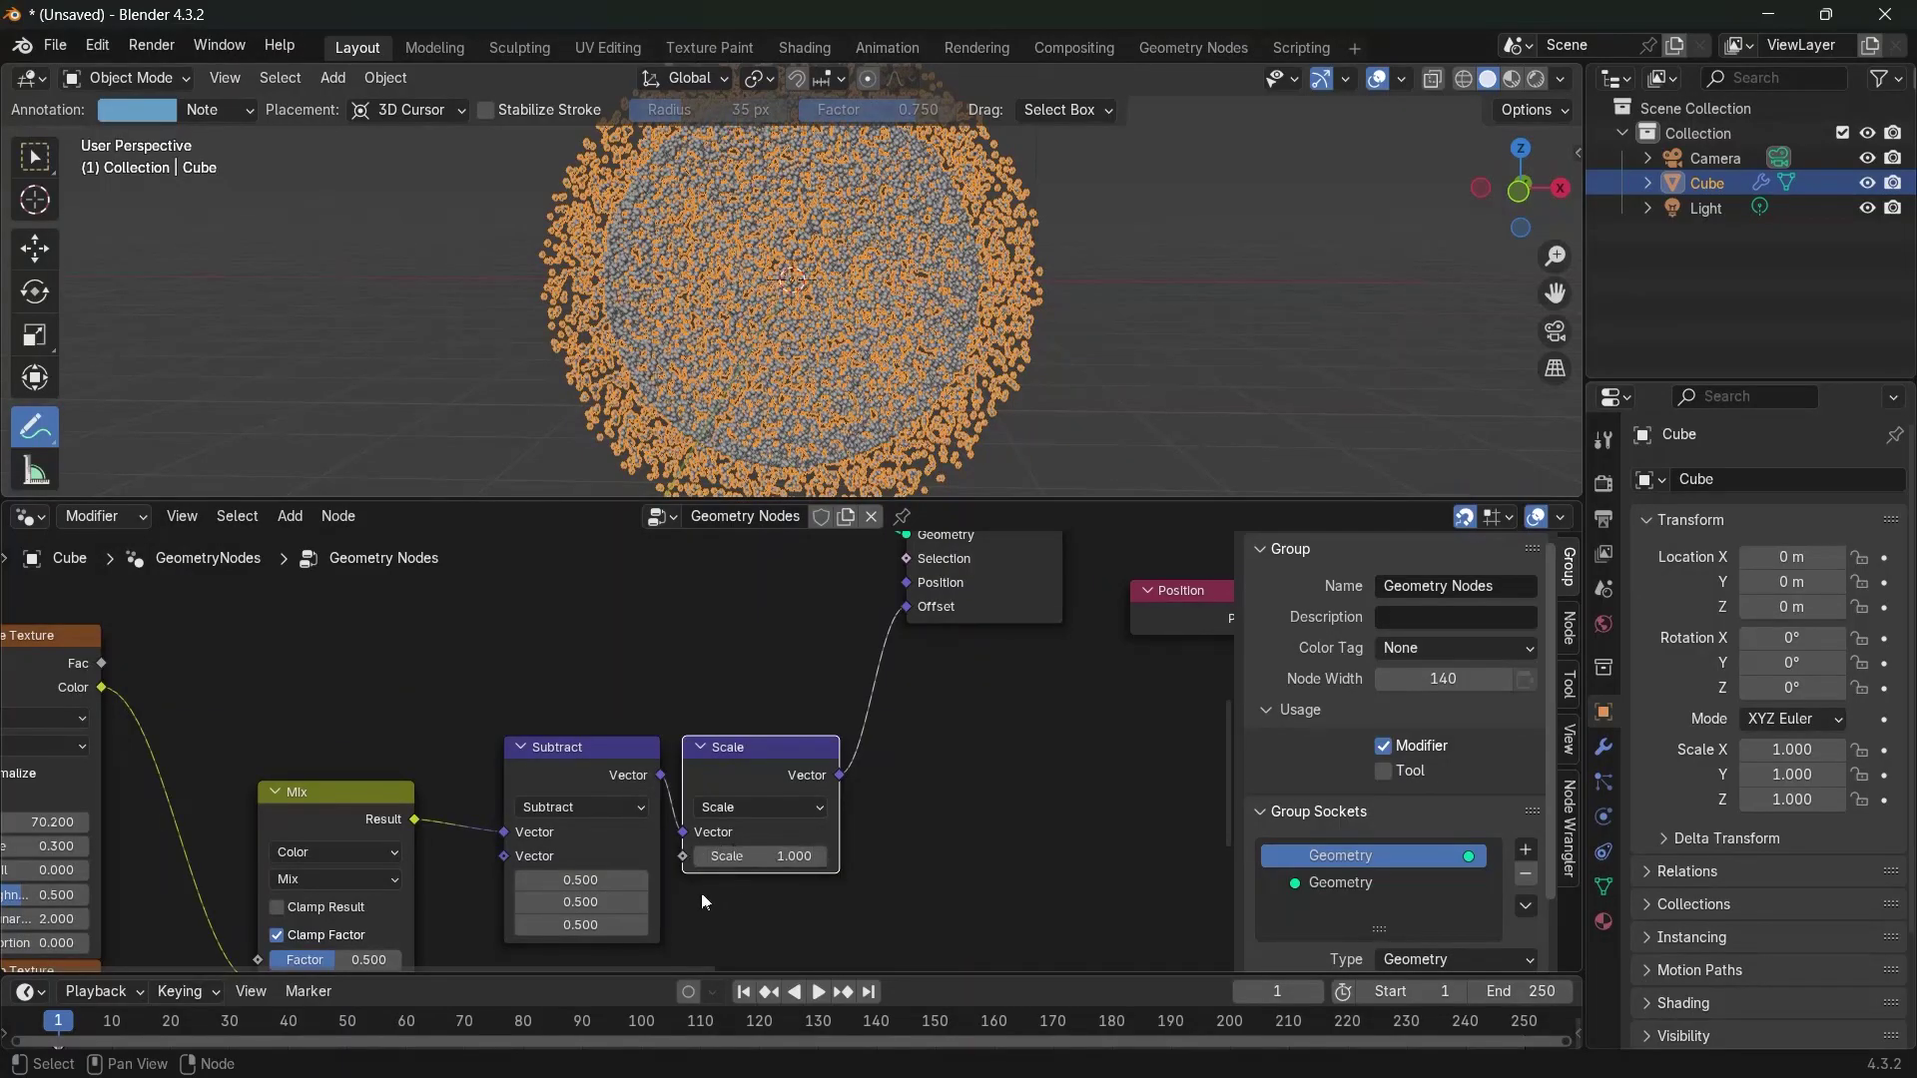
pyautogui.click(735, 858)
pyautogui.write('1')
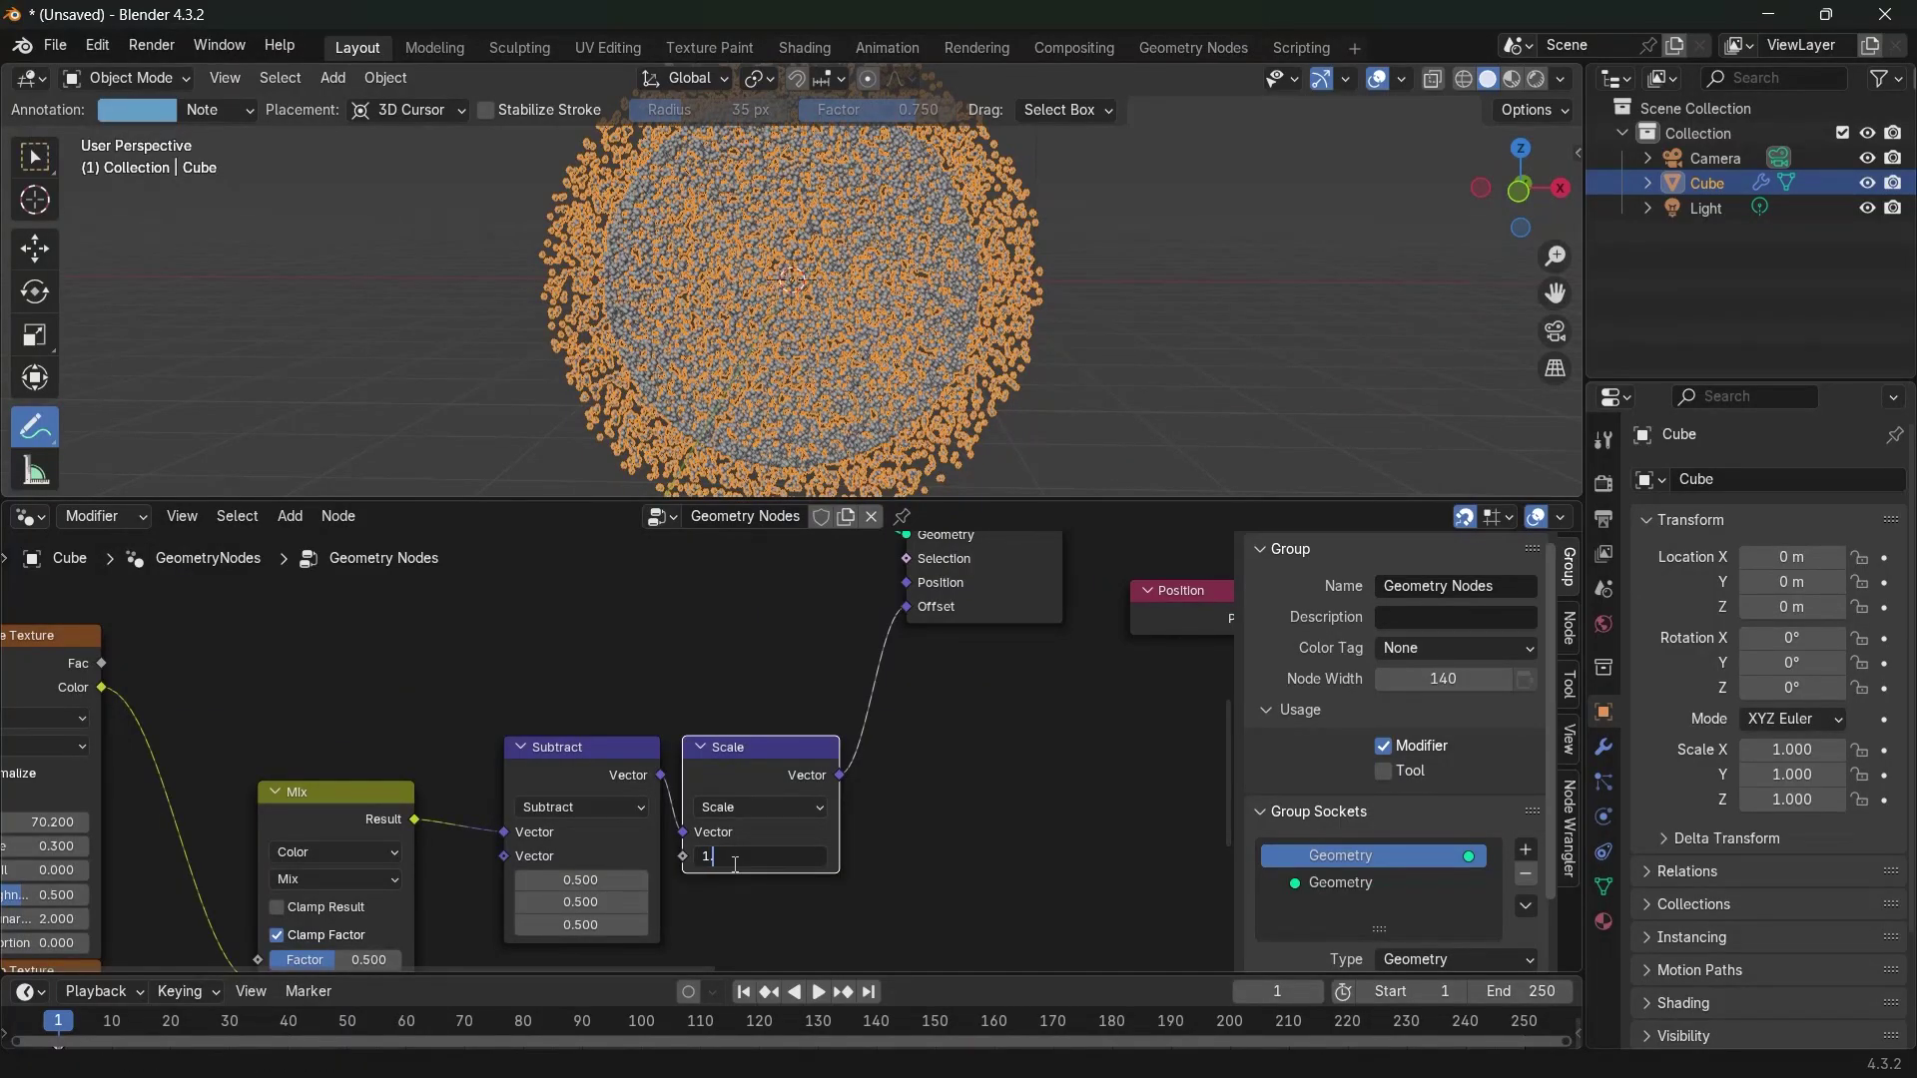
pyautogui.write('.5')
pyautogui.press('Return')
# Raise the upper Noise Texture's W value to 102.14 to test the centred noise displacement
pyautogui.moveTo(732, 945); pyautogui.dragTo(976, 836, button='middle')
pyautogui.moveTo(489, 870); pyautogui.dragTo(621, 811, button='middle')
pyautogui.moveTo(399, 655); pyautogui.dragTo(494, 653)
pyautogui.moveTo(639, 783); pyautogui.dragTo(343, 830, button='middle')
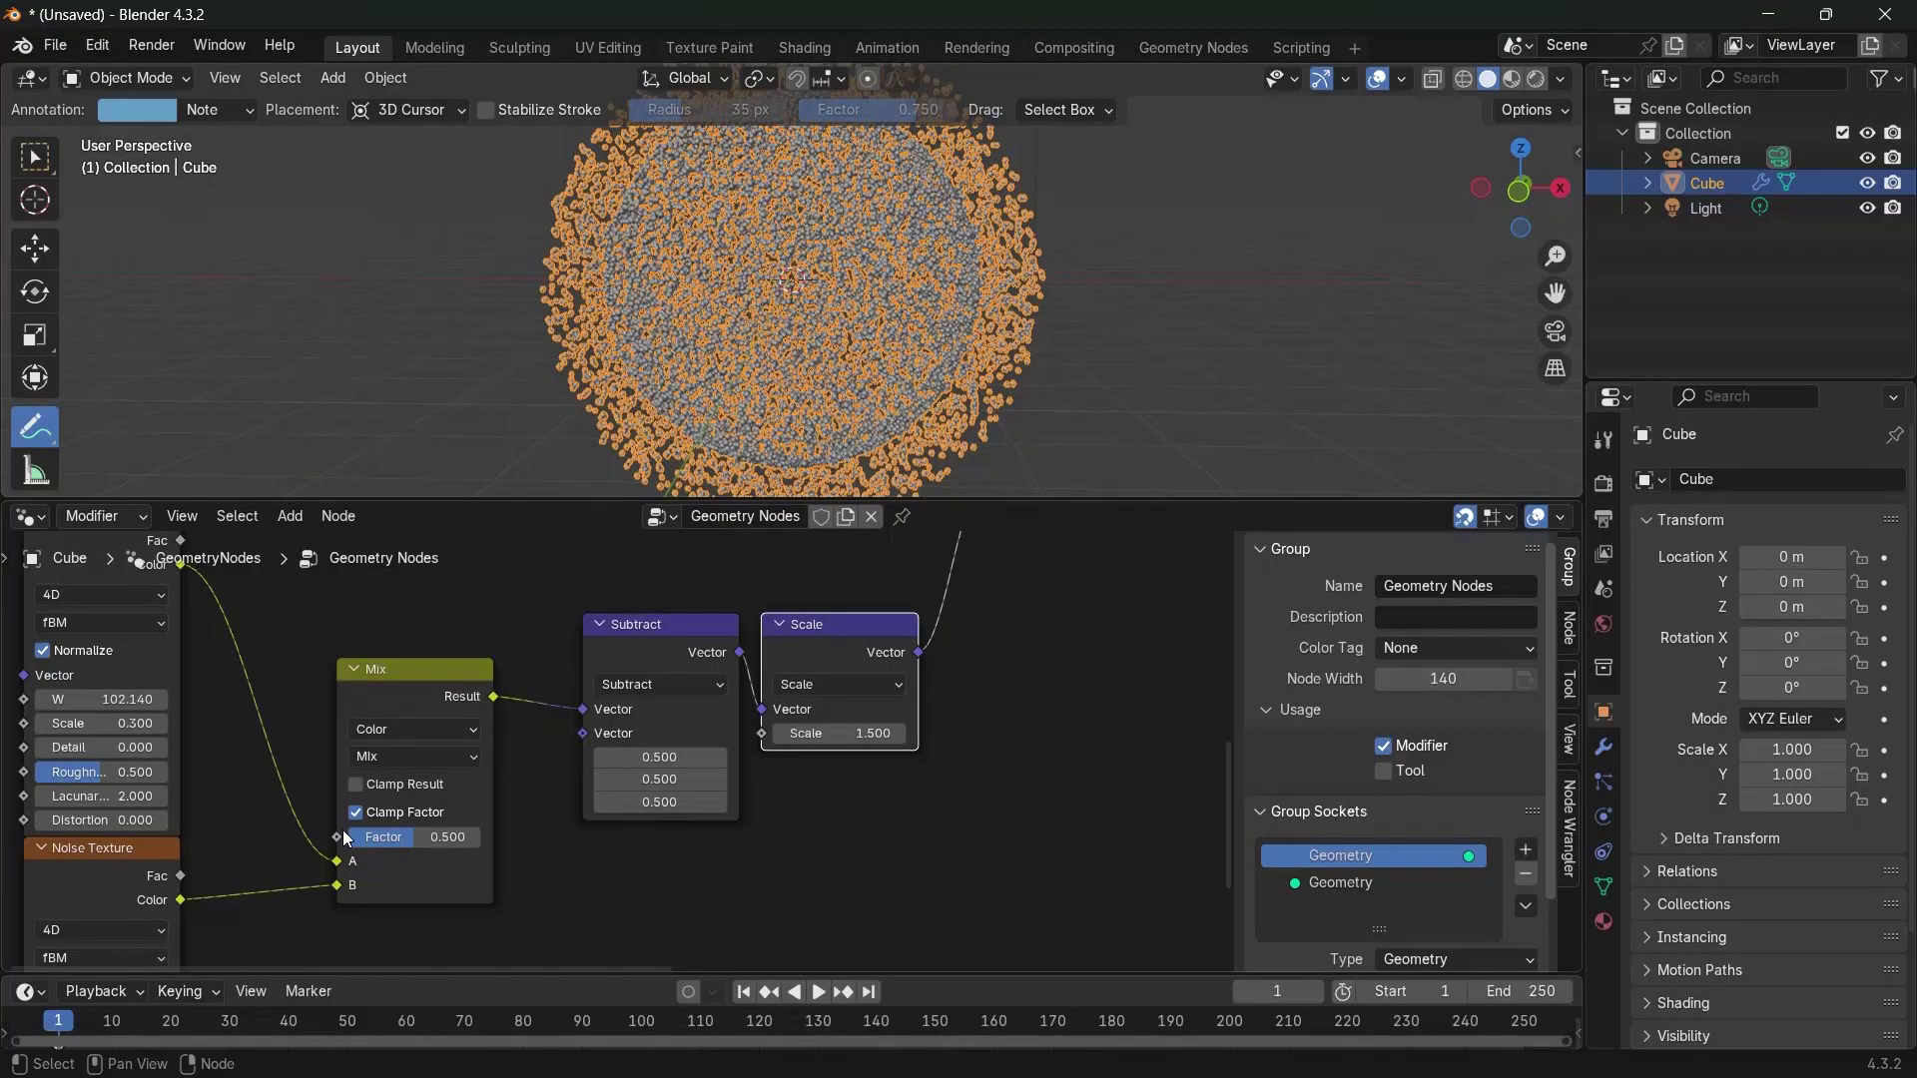
pyautogui.scroll(-2, 835, 249)
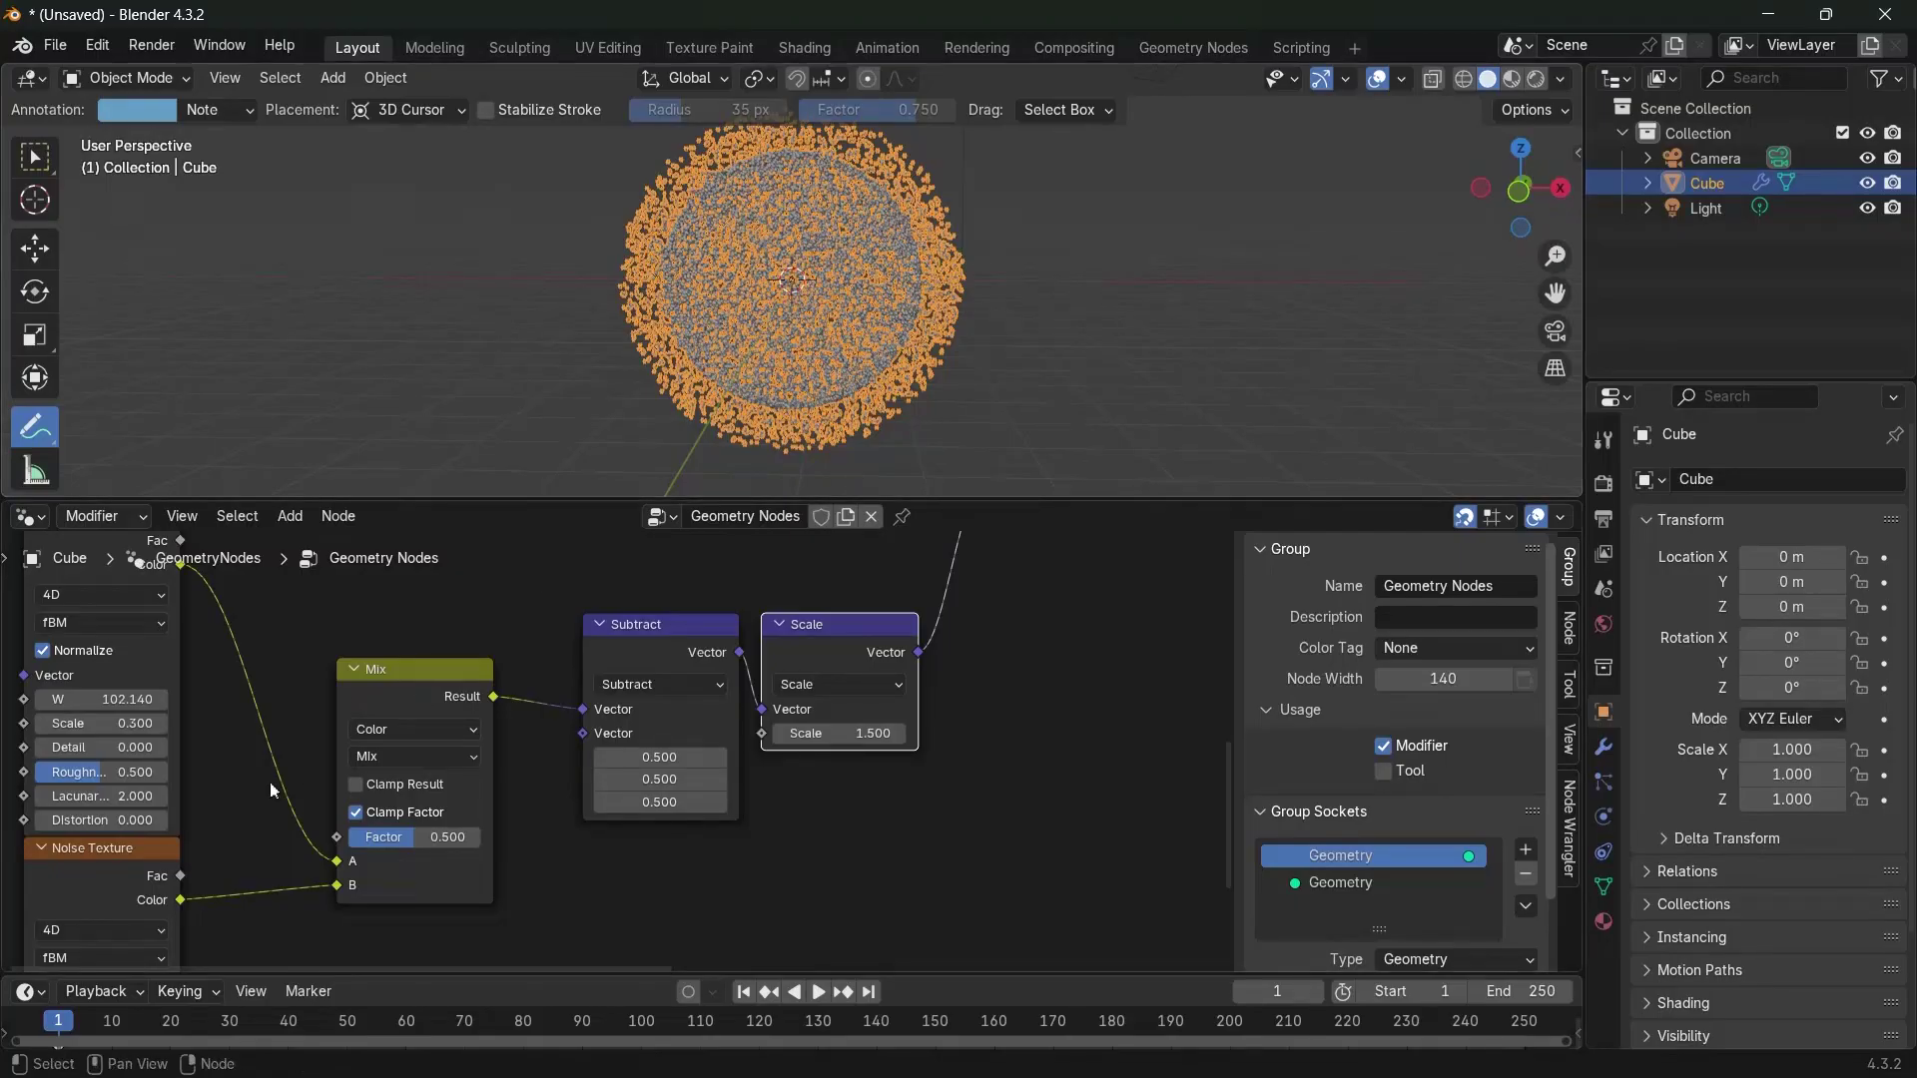
# Reset the upper Noise Texture's W value to 0
pyautogui.moveTo(304, 770); pyautogui.dragTo(391, 749, button='middle')
pyautogui.click(199, 678)
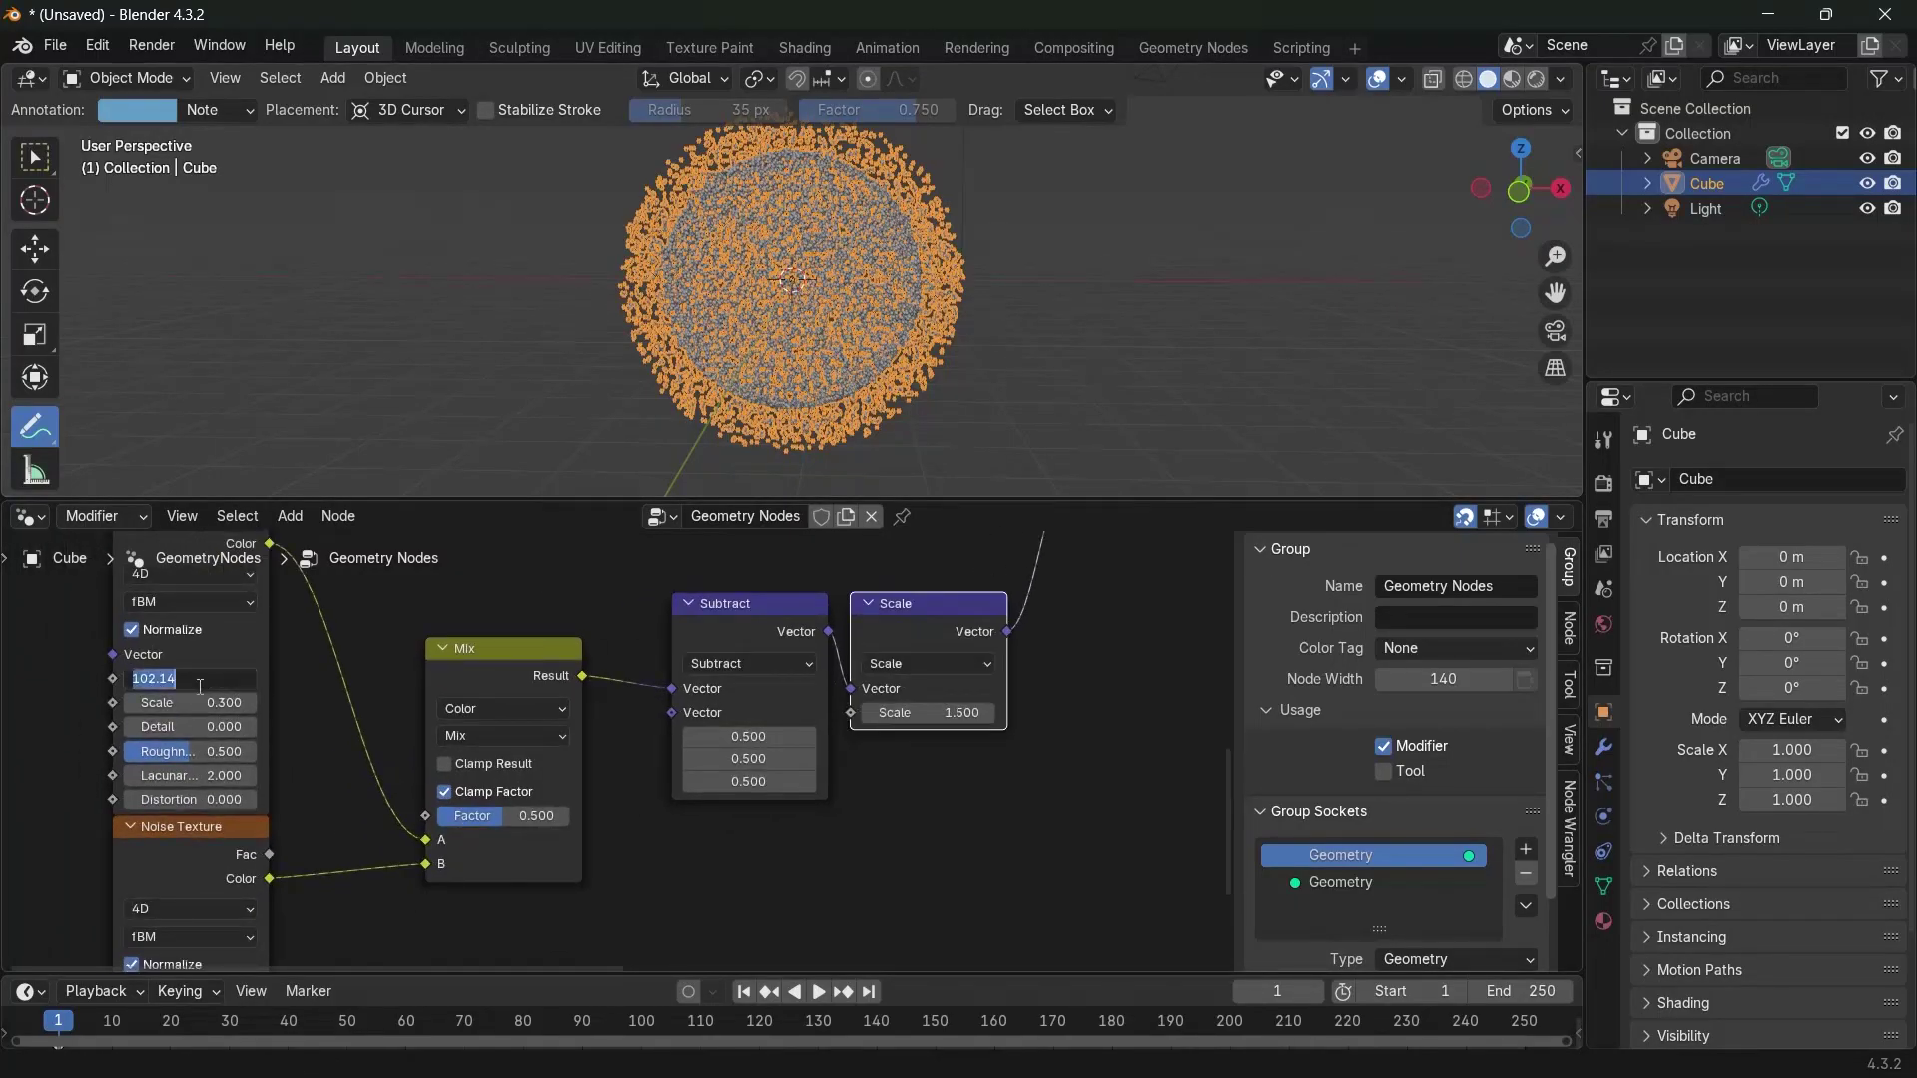
pyautogui.write('0')
pyautogui.press('Return')
pyautogui.scroll(-3, 213, 710)
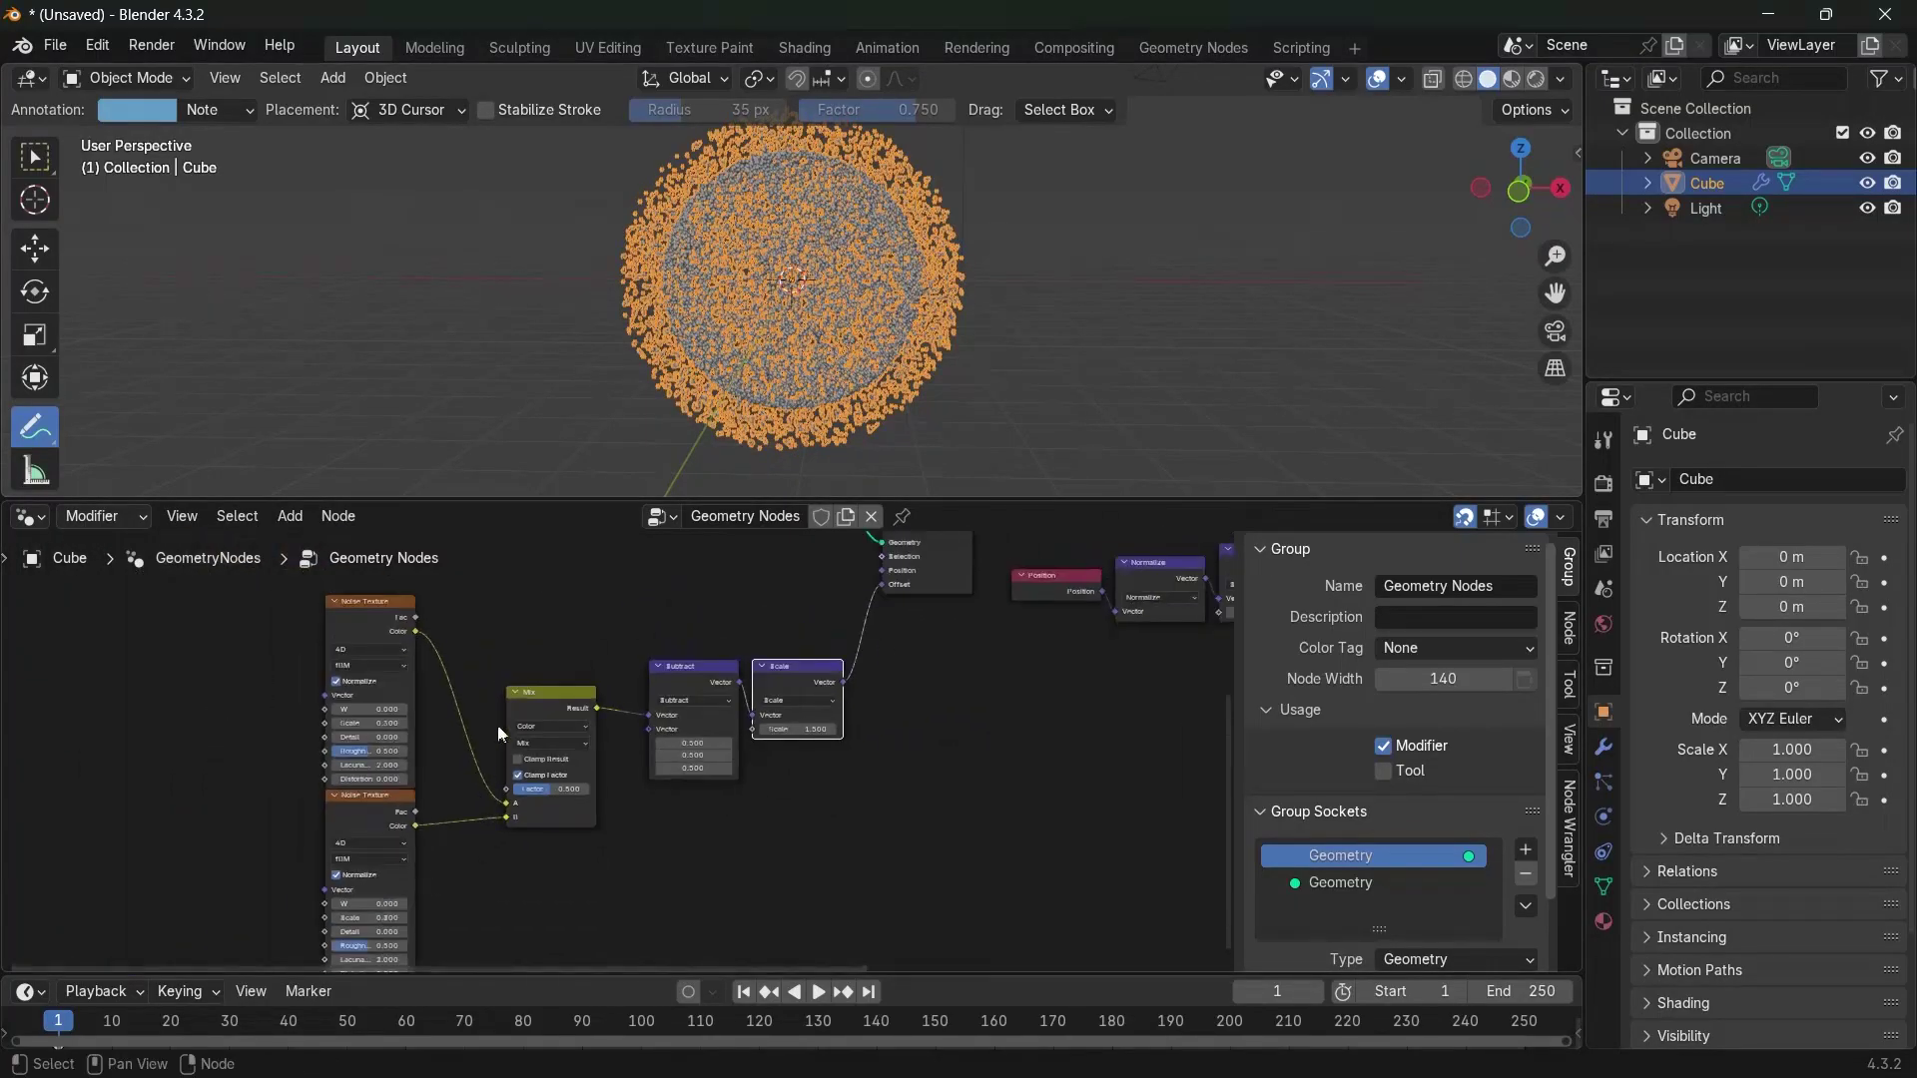
# Move the two Noise Texture nodes and the Mix node away from Subtract to free space between them
pyautogui.moveTo(244, 606); pyautogui.dragTo(613, 980)
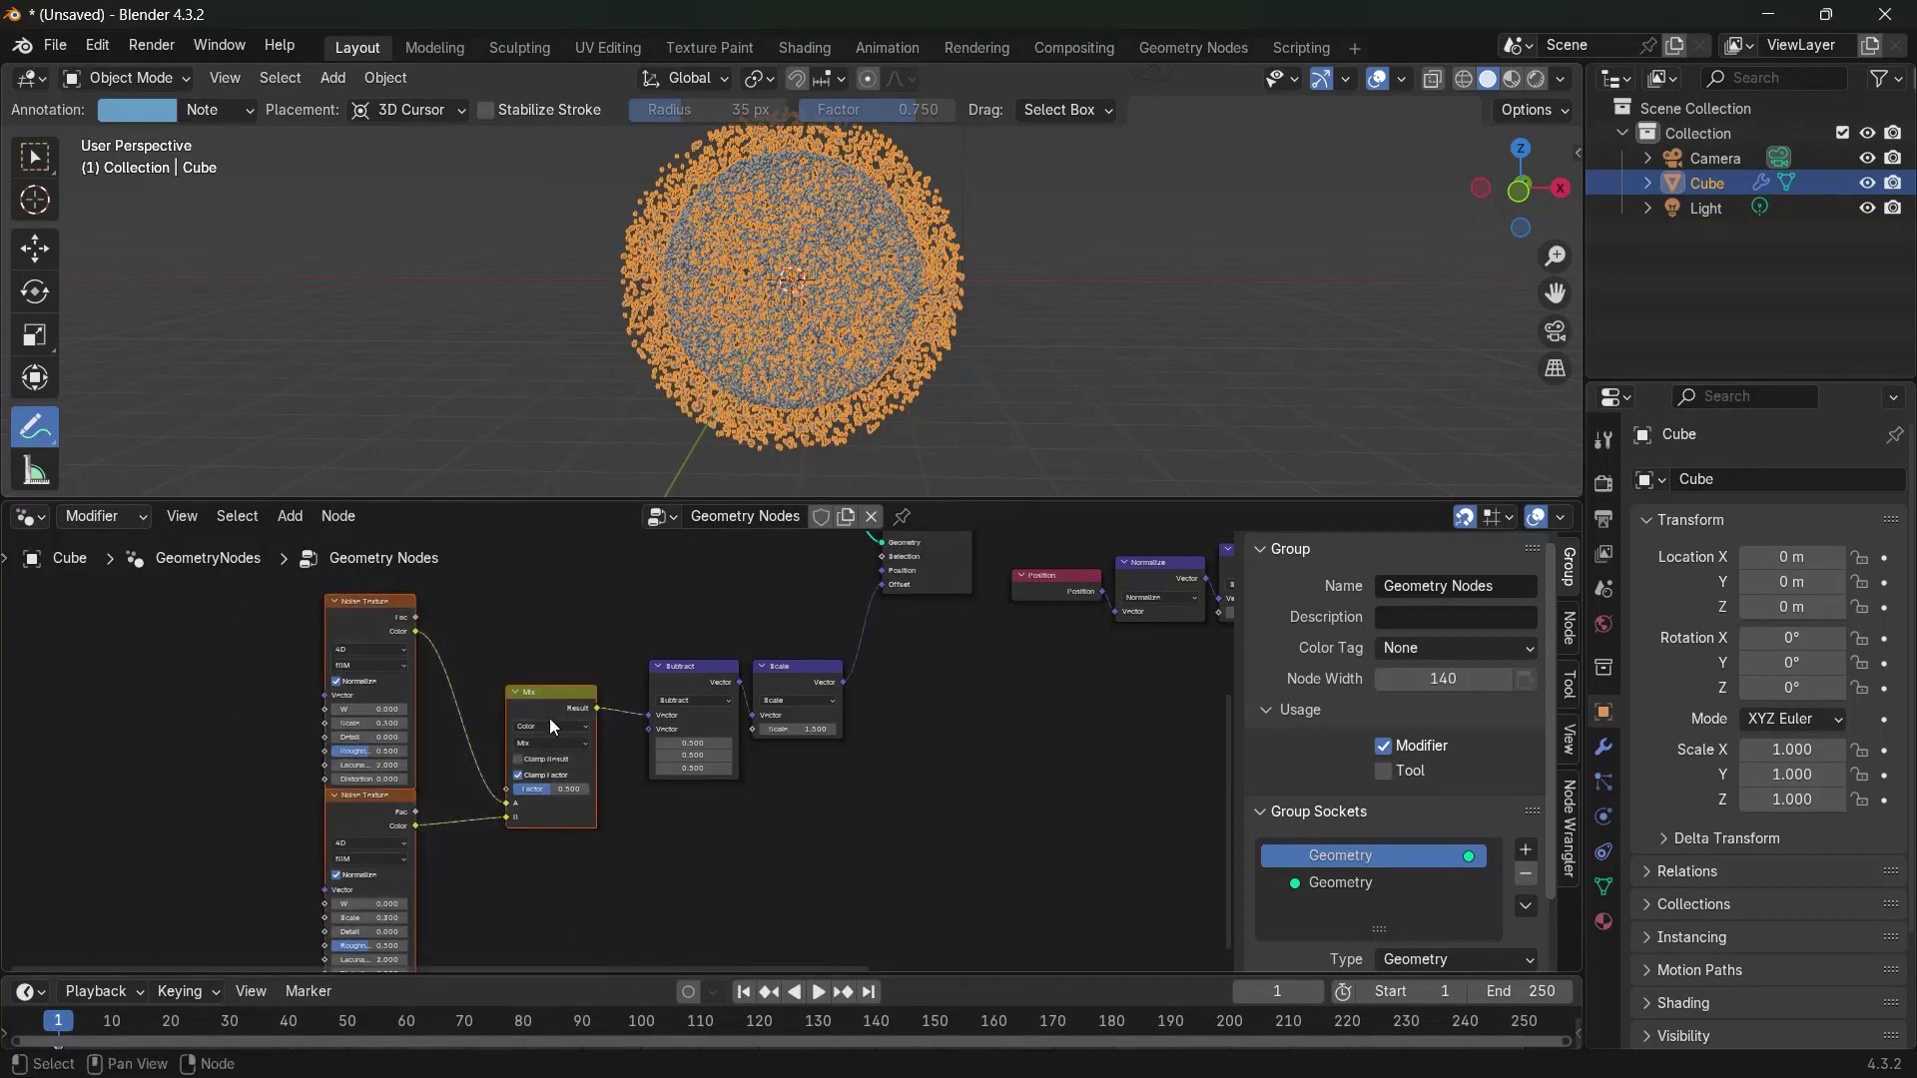
pyautogui.moveTo(539, 696); pyautogui.dragTo(324, 694)
pyautogui.scroll(2, 494, 782)
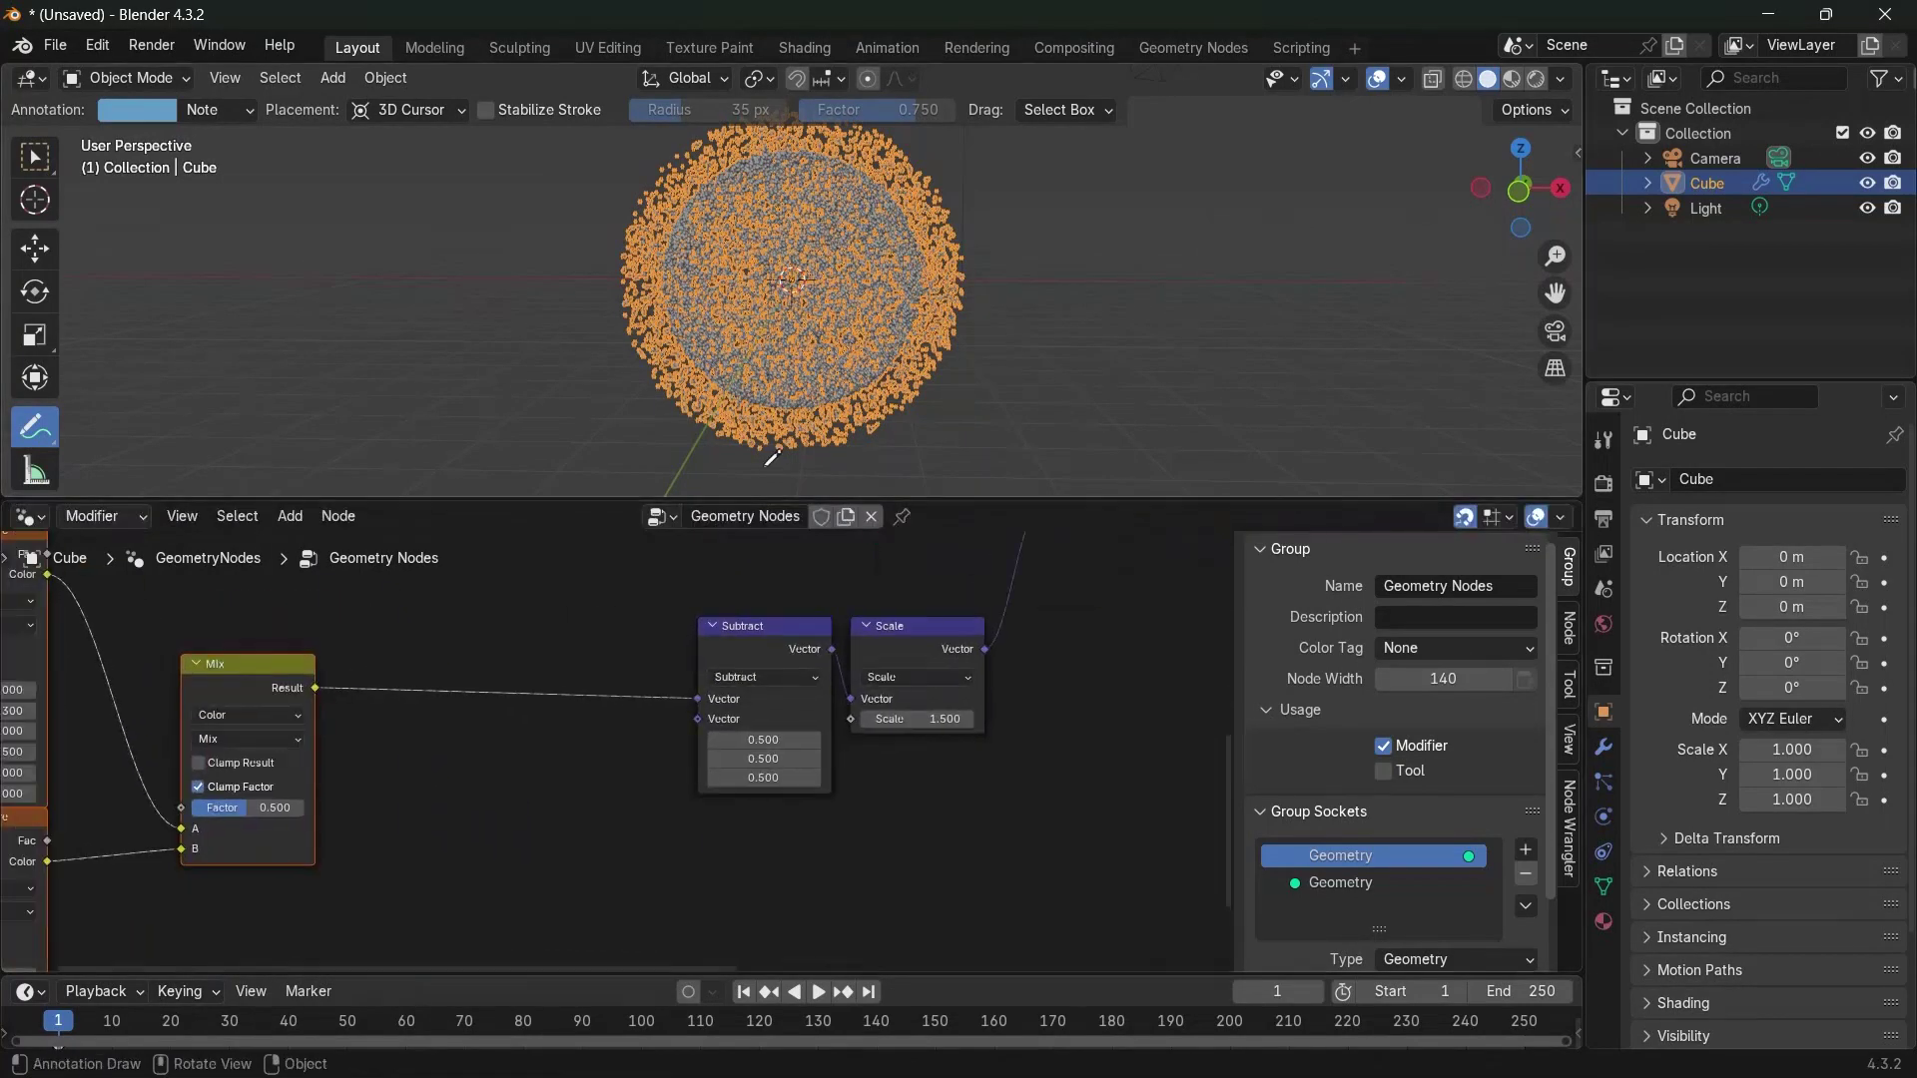
pyautogui.scroll(2, 859, 200)
pyautogui.scroll(1, 431, 770)
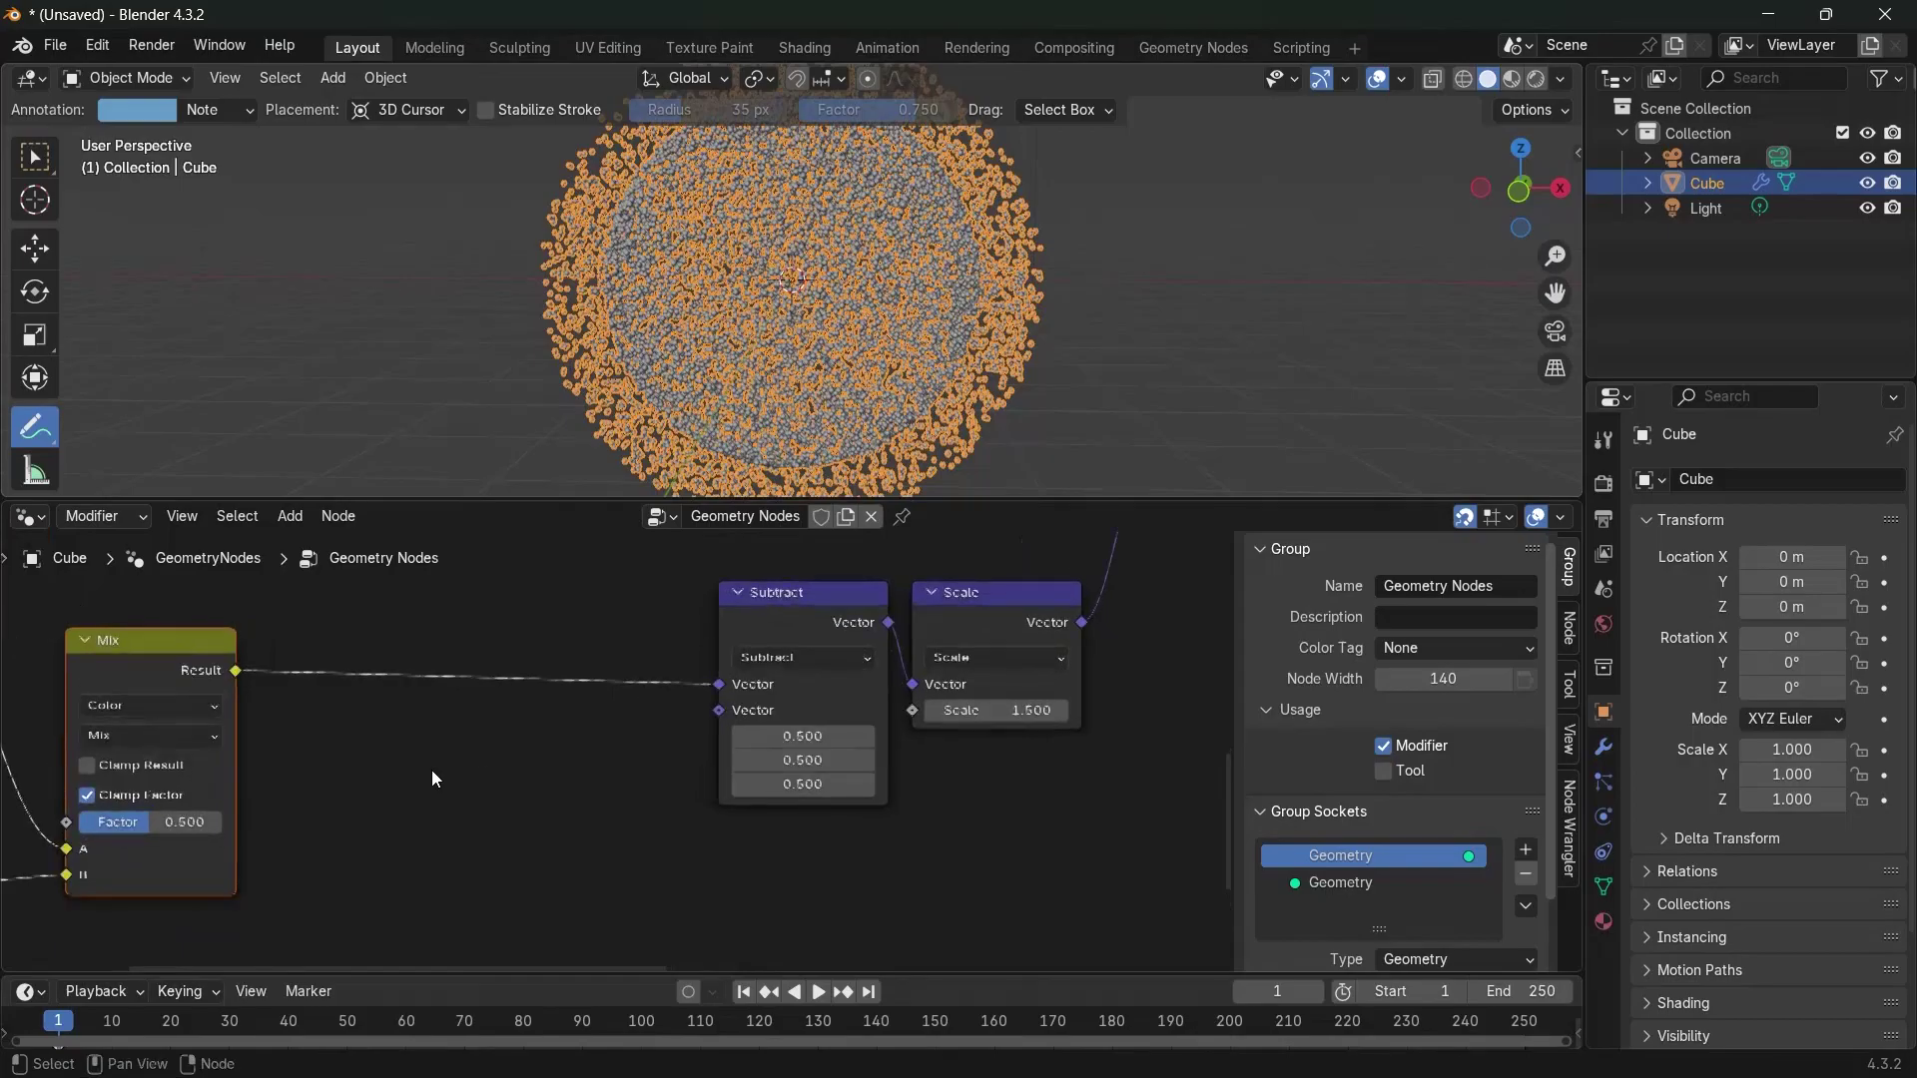
# Insert a Separate Color node into the link after the Mix node
pyautogui.hotkey('shift', 'a')
pyautogui.write('sepa')
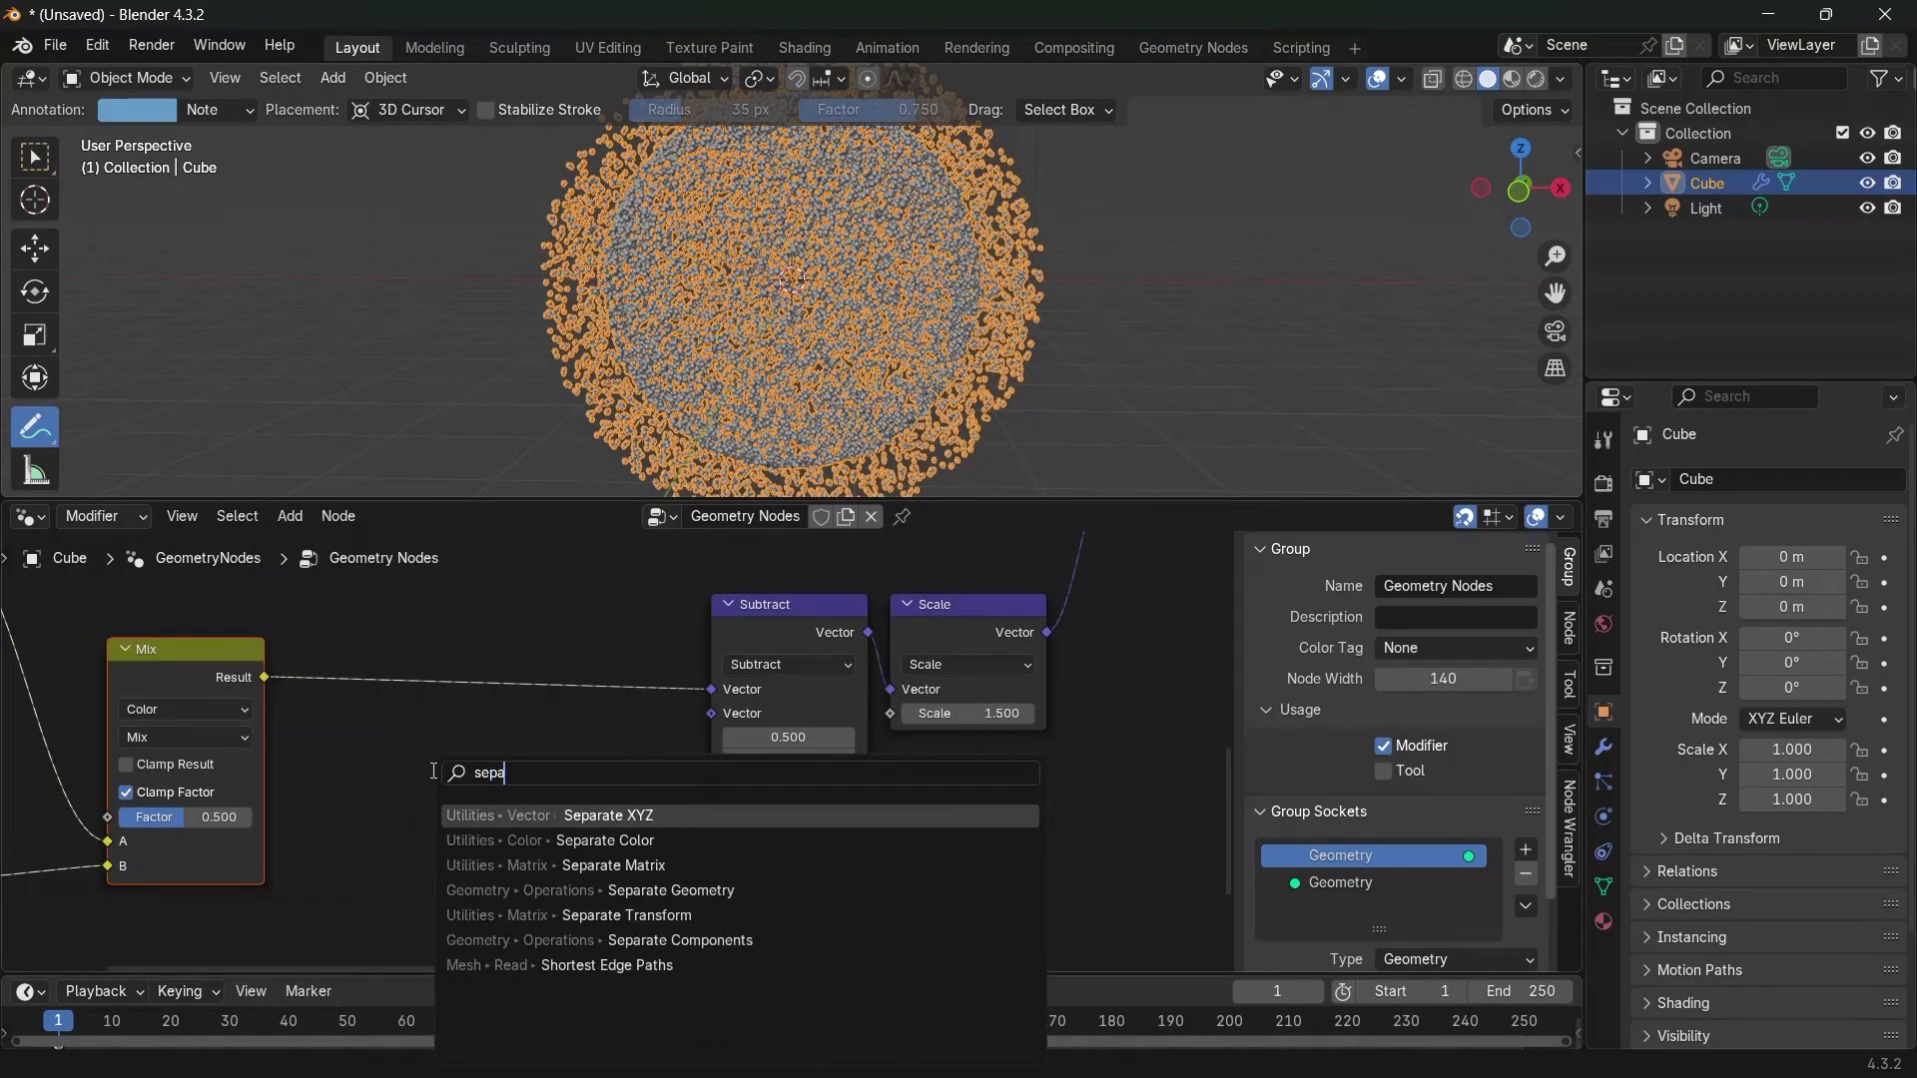
pyautogui.click(557, 837)
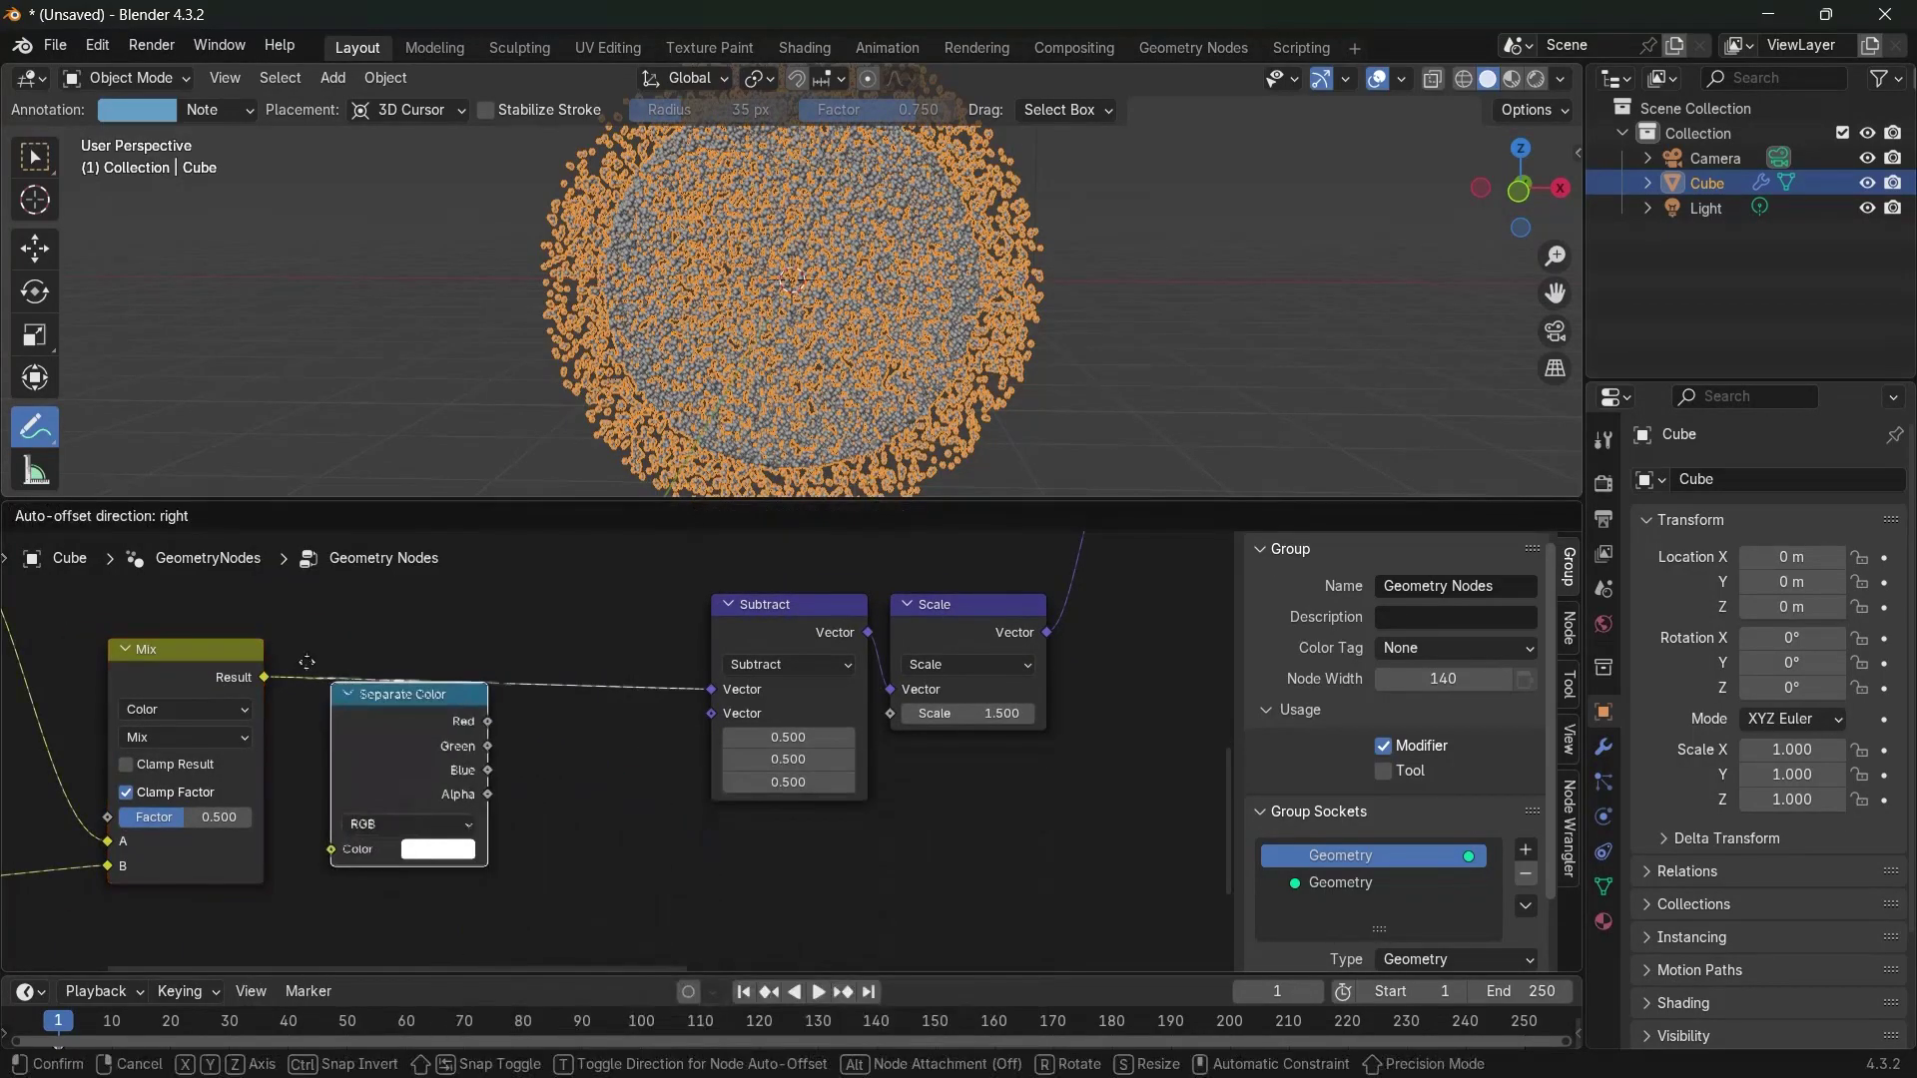
pyautogui.click(327, 696)
# Shift the Subtract and Scale nodes further right and insert a Combine Color node between Separate Color and Subtract
pyautogui.scroll(-4, 337, 737)
pyautogui.moveTo(598, 610); pyautogui.dragTo(849, 799)
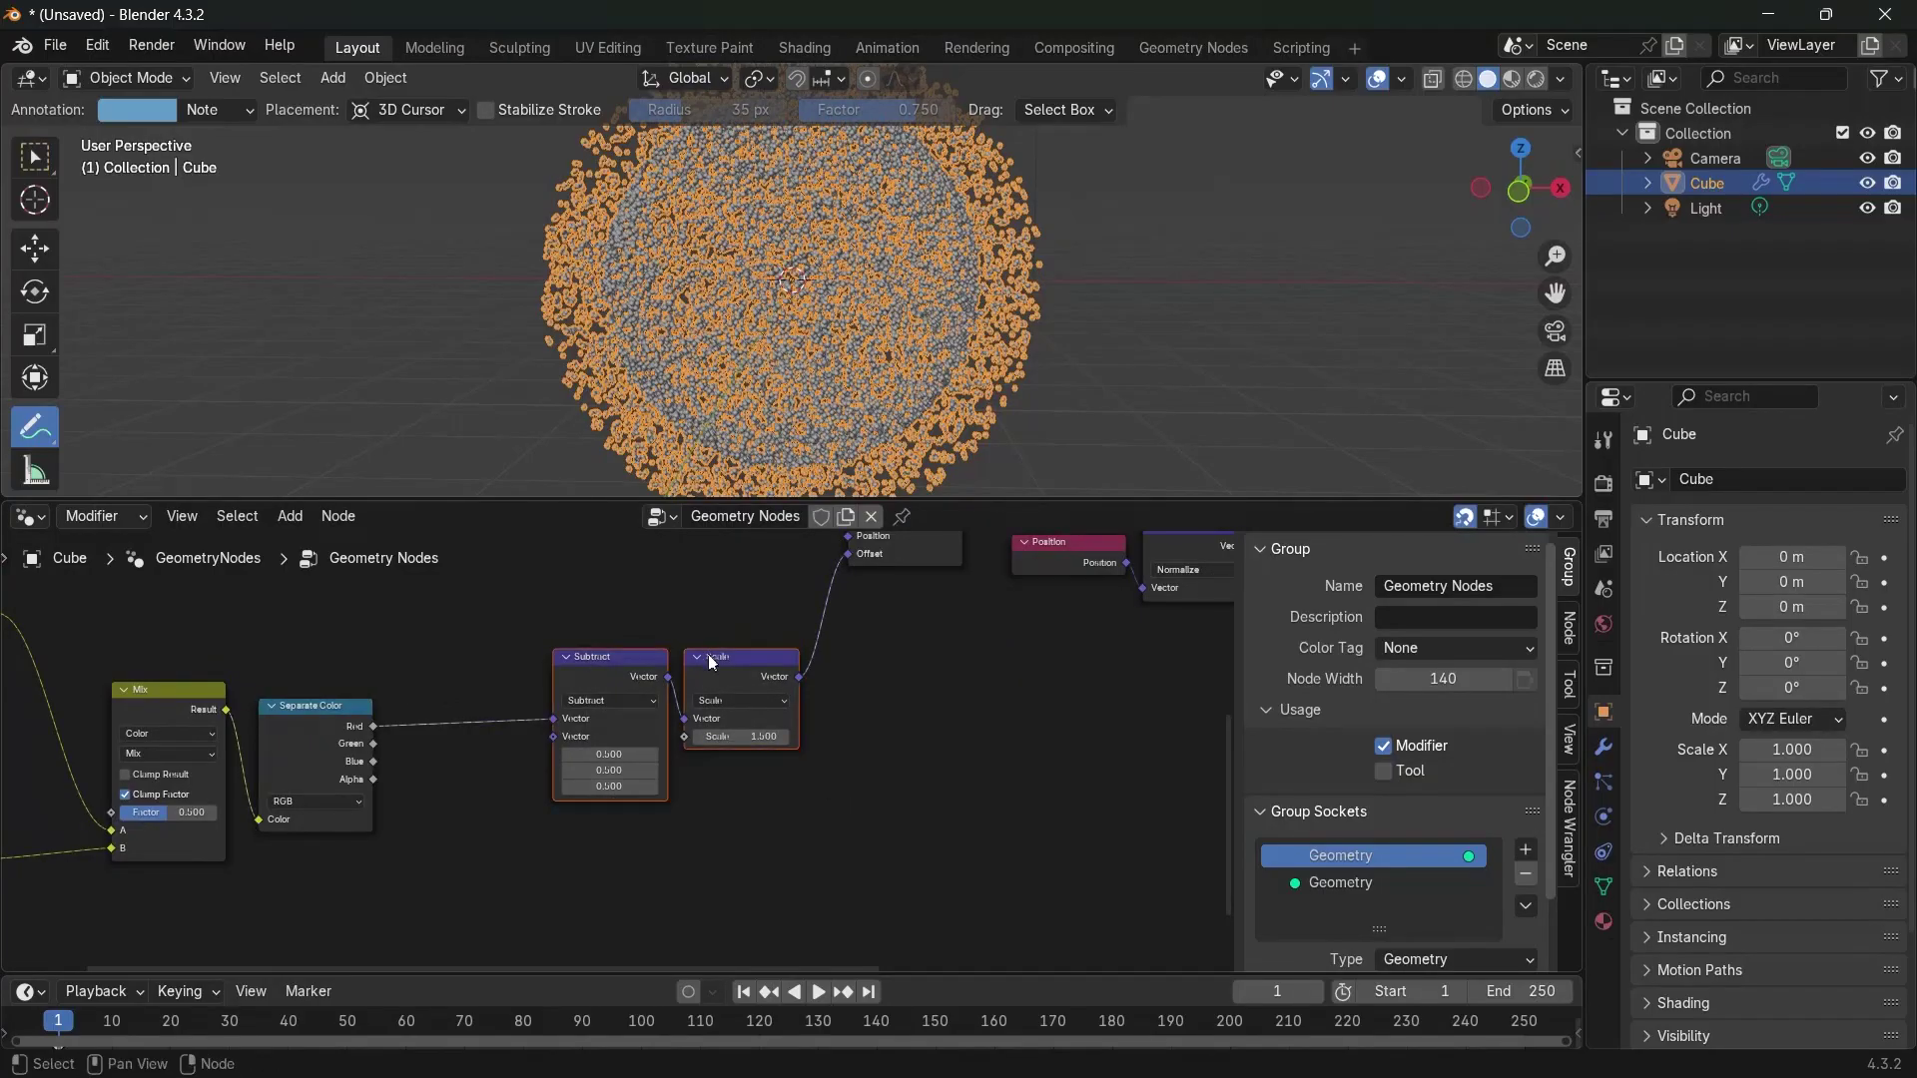
pyautogui.press('g')
pyautogui.click(876, 668)
pyautogui.hotkey('shift', 'a')
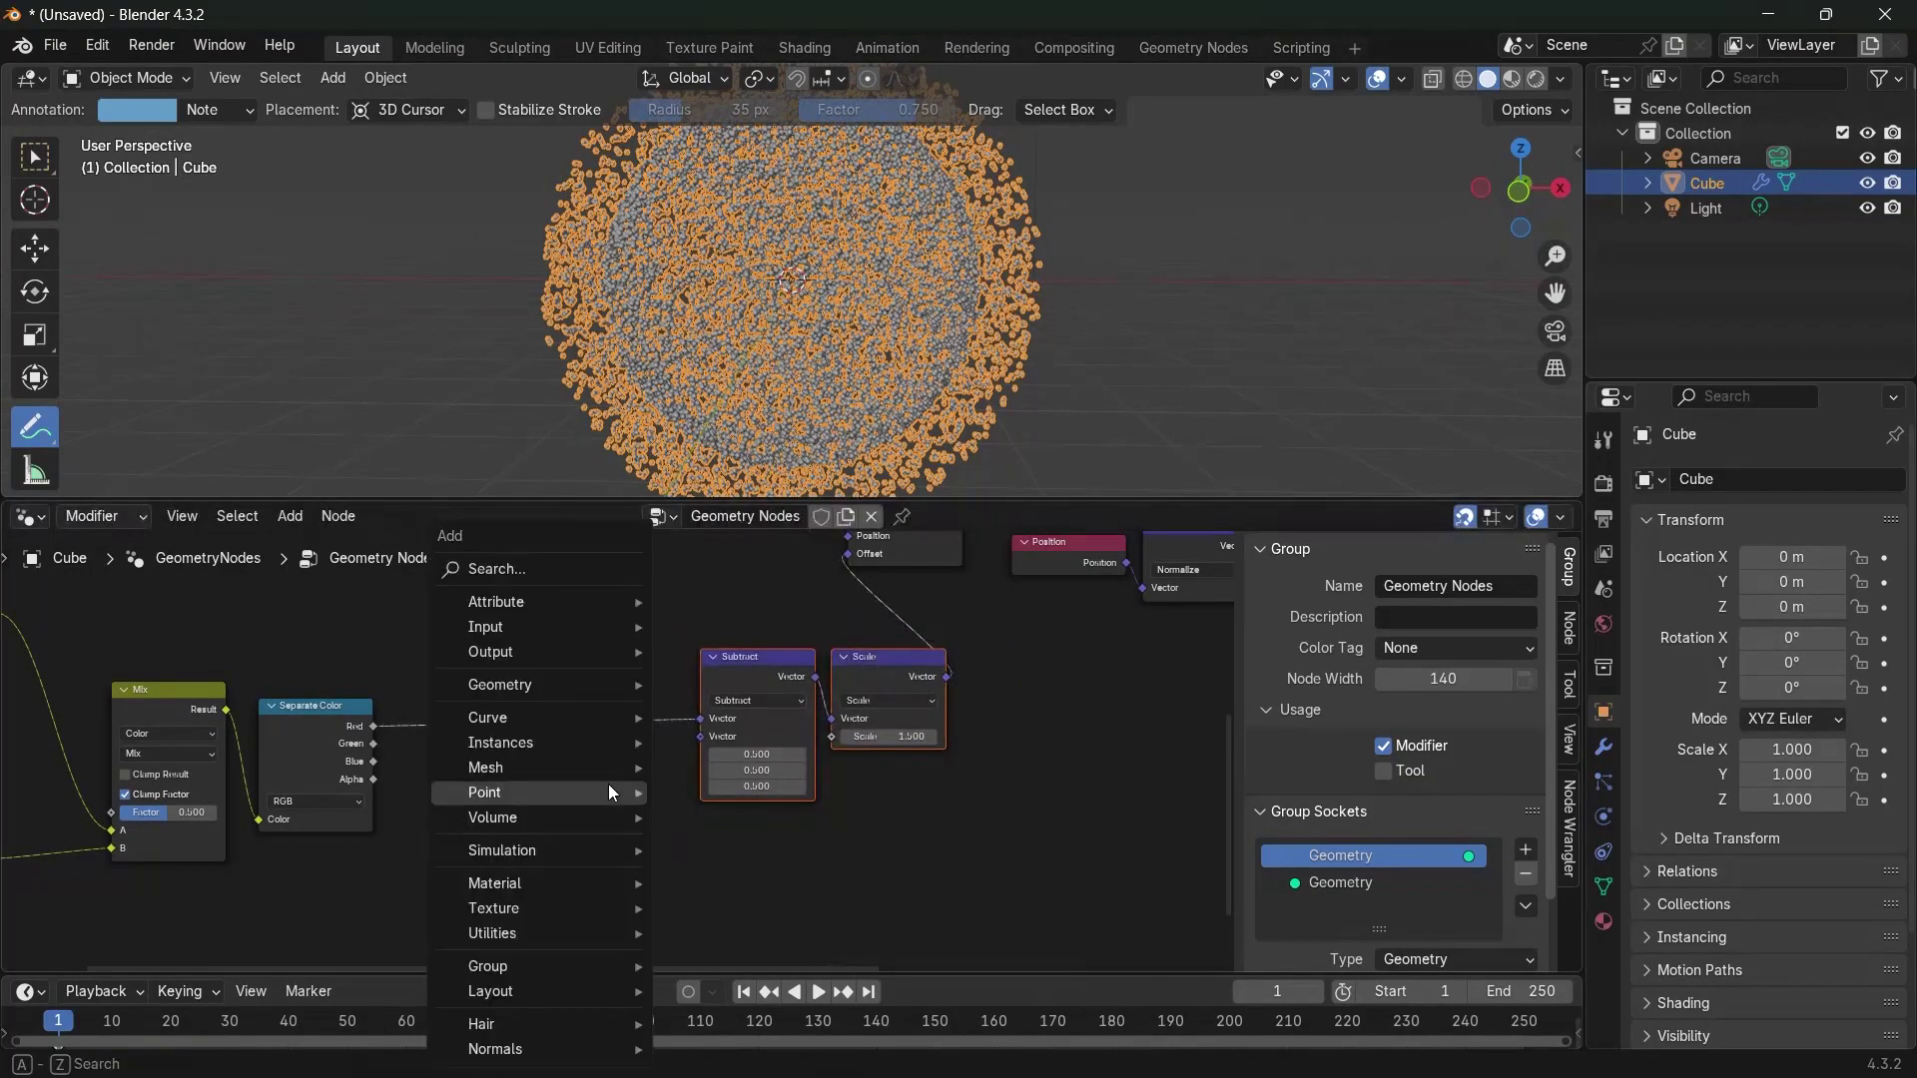
pyautogui.write('combine')
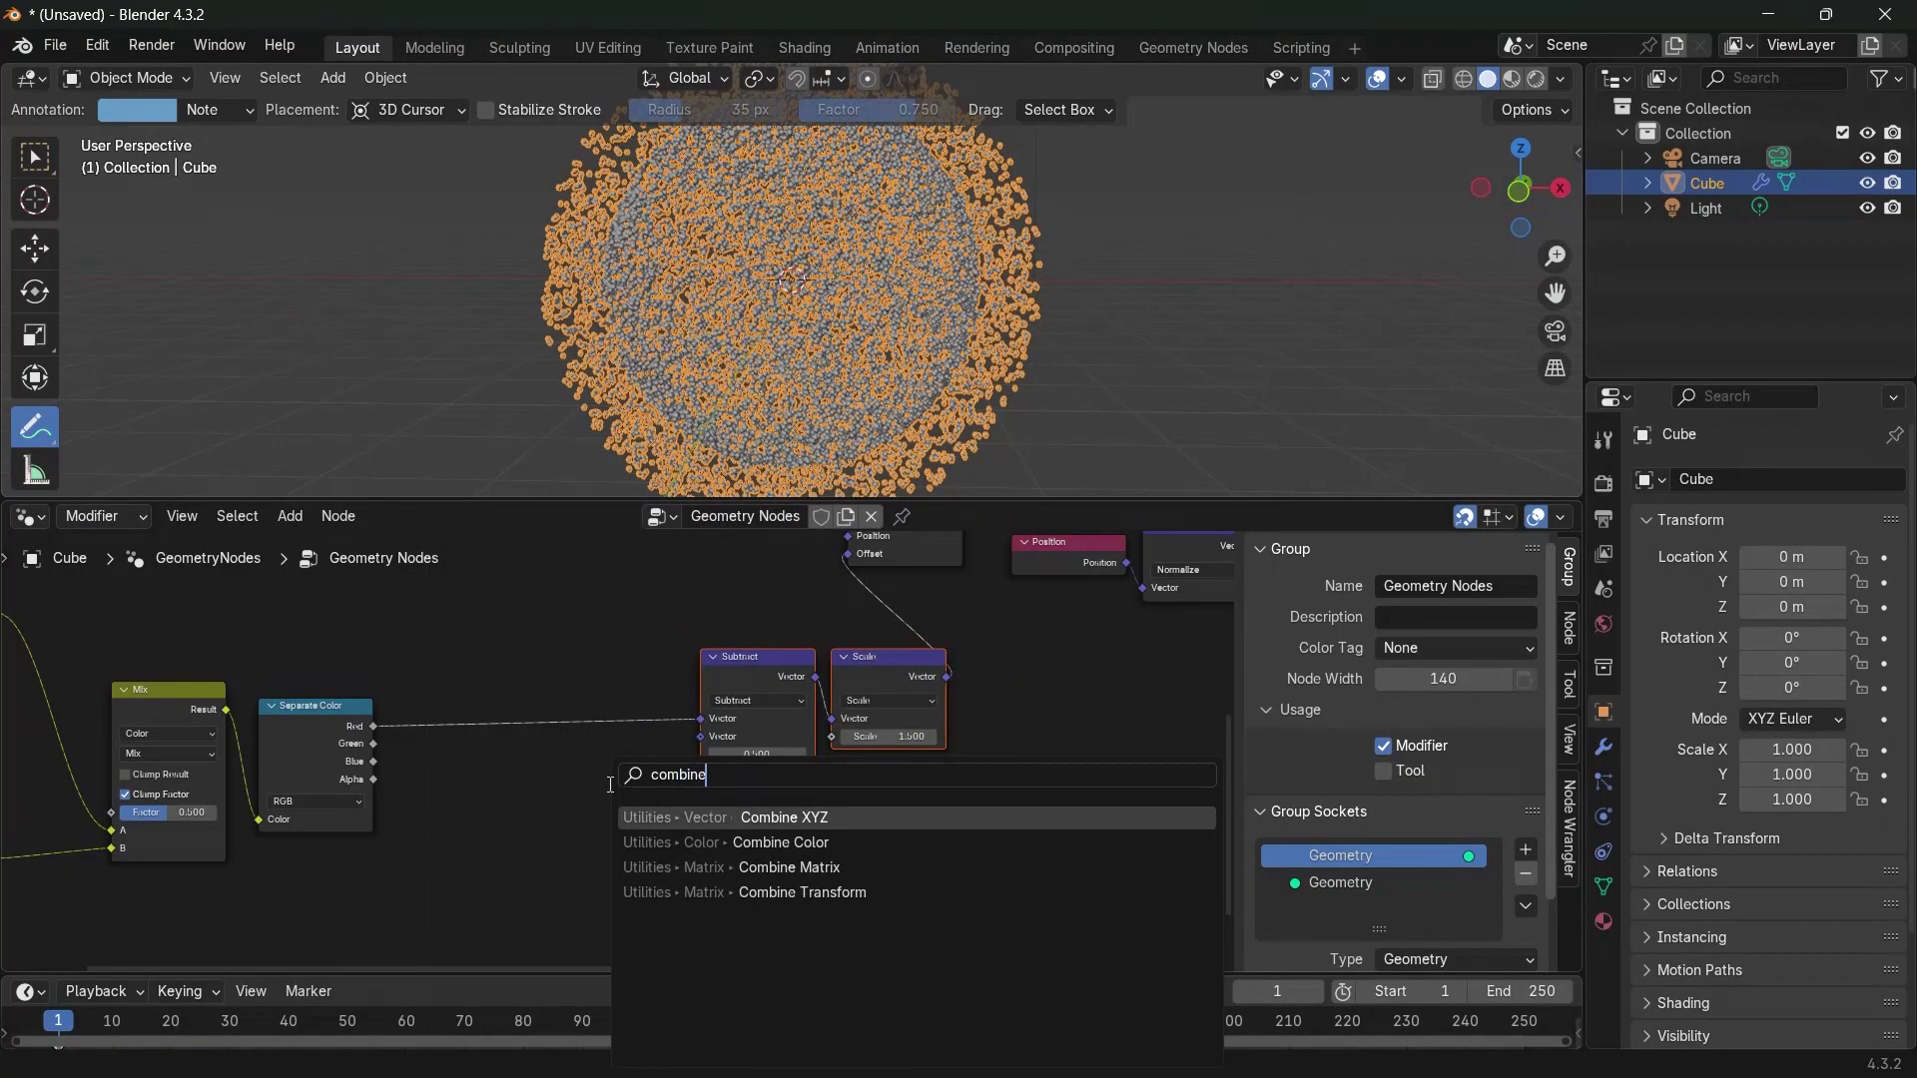
pyautogui.click(759, 842)
pyautogui.click(537, 705)
# Connect the Green and Blue outputs of Separate Color to the matching inputs of Combine Color
pyautogui.scroll(1, 439, 792)
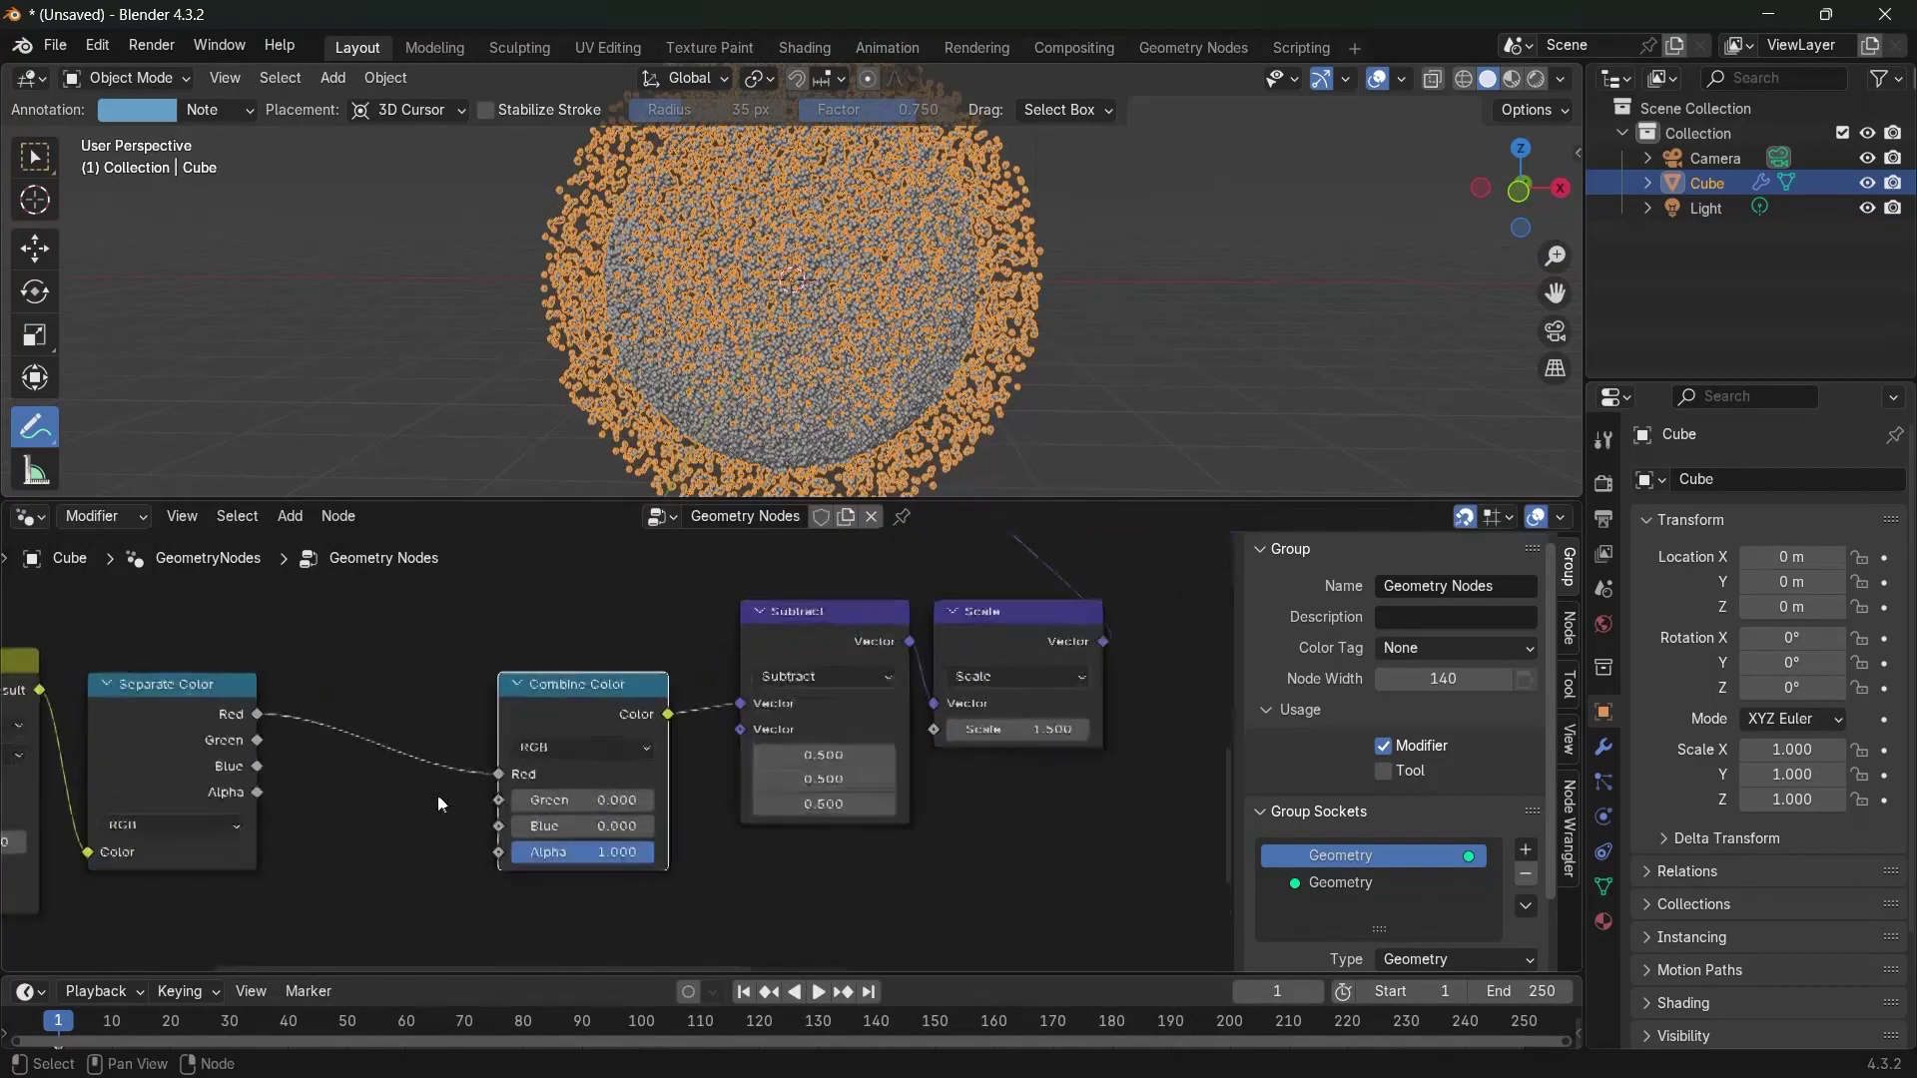
pyautogui.moveTo(244, 741); pyautogui.dragTo(488, 800)
pyautogui.moveTo(258, 766); pyautogui.dragTo(498, 825)
pyautogui.moveTo(418, 849); pyautogui.dragTo(475, 830, button='middle')
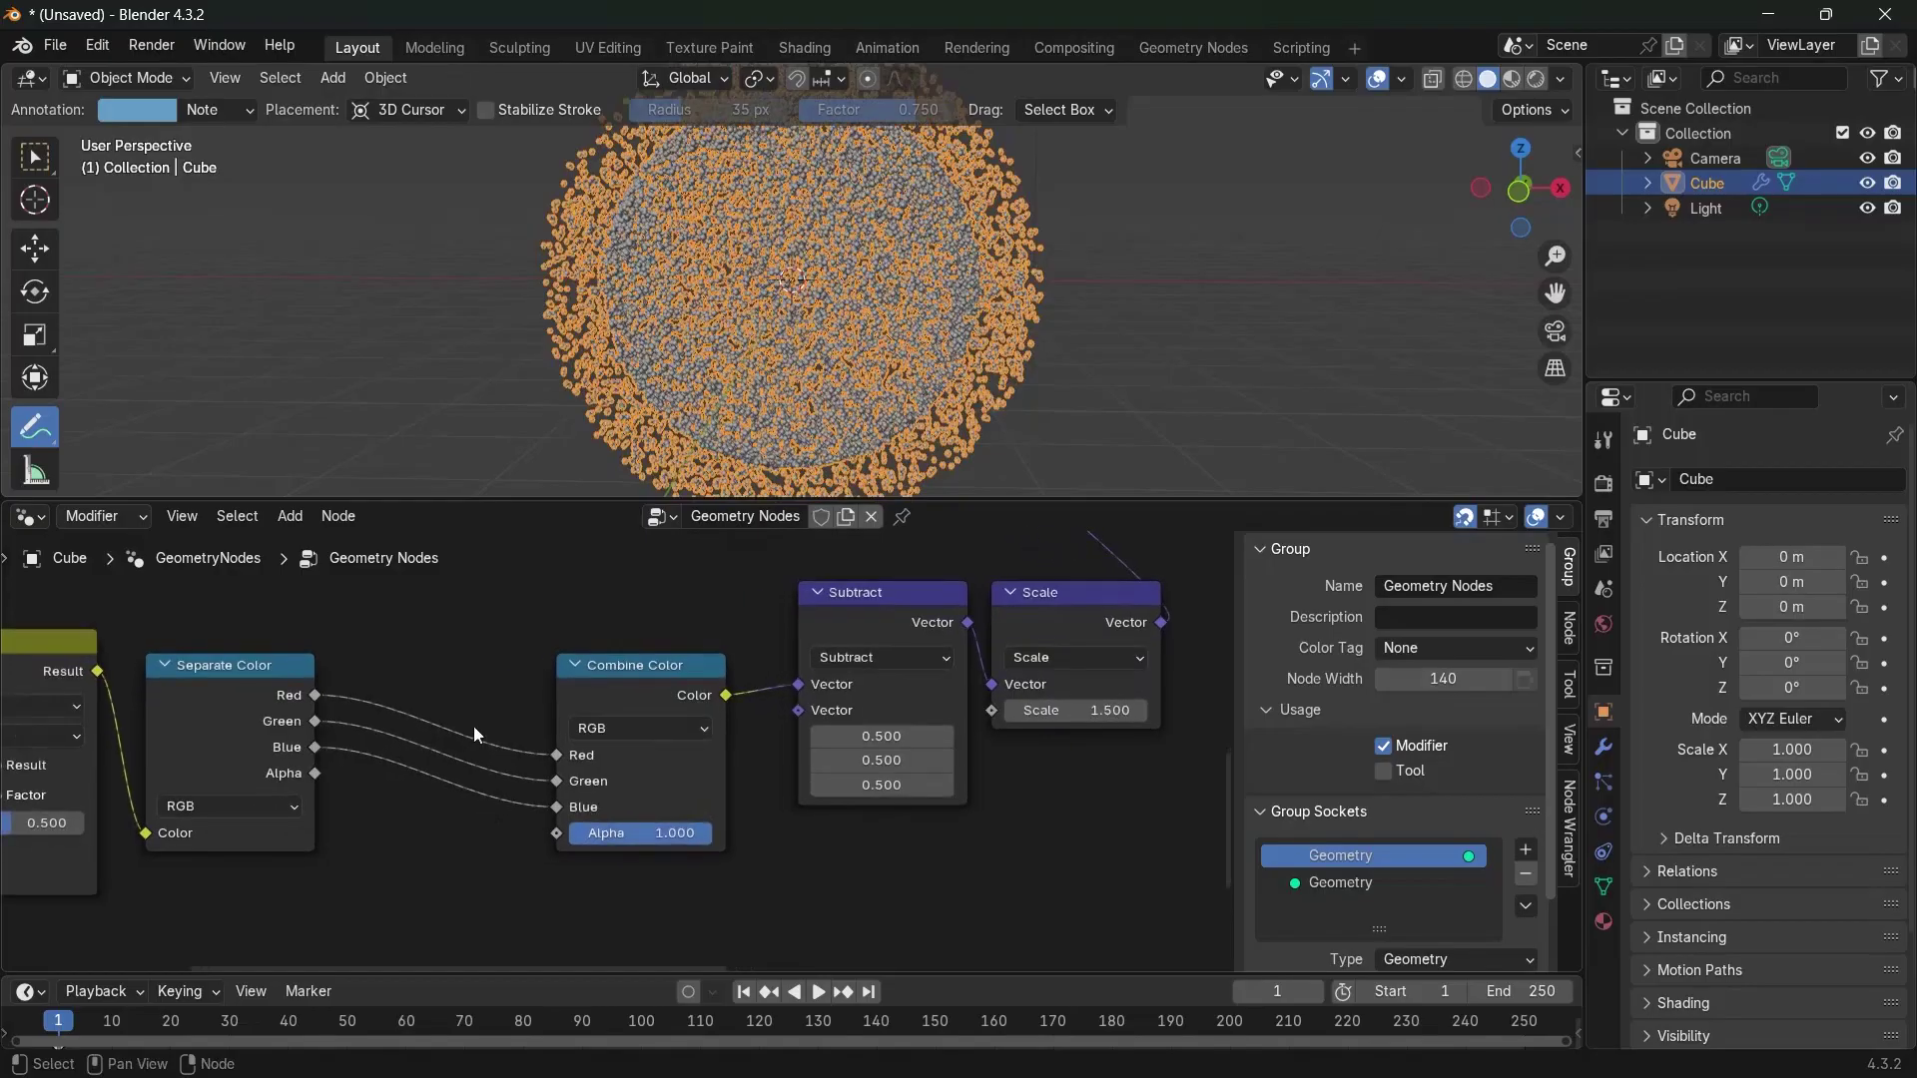
# Add a Color Ramp node on the Red link between Separate Color and Combine Color
pyautogui.hotkey('shift', 'a')
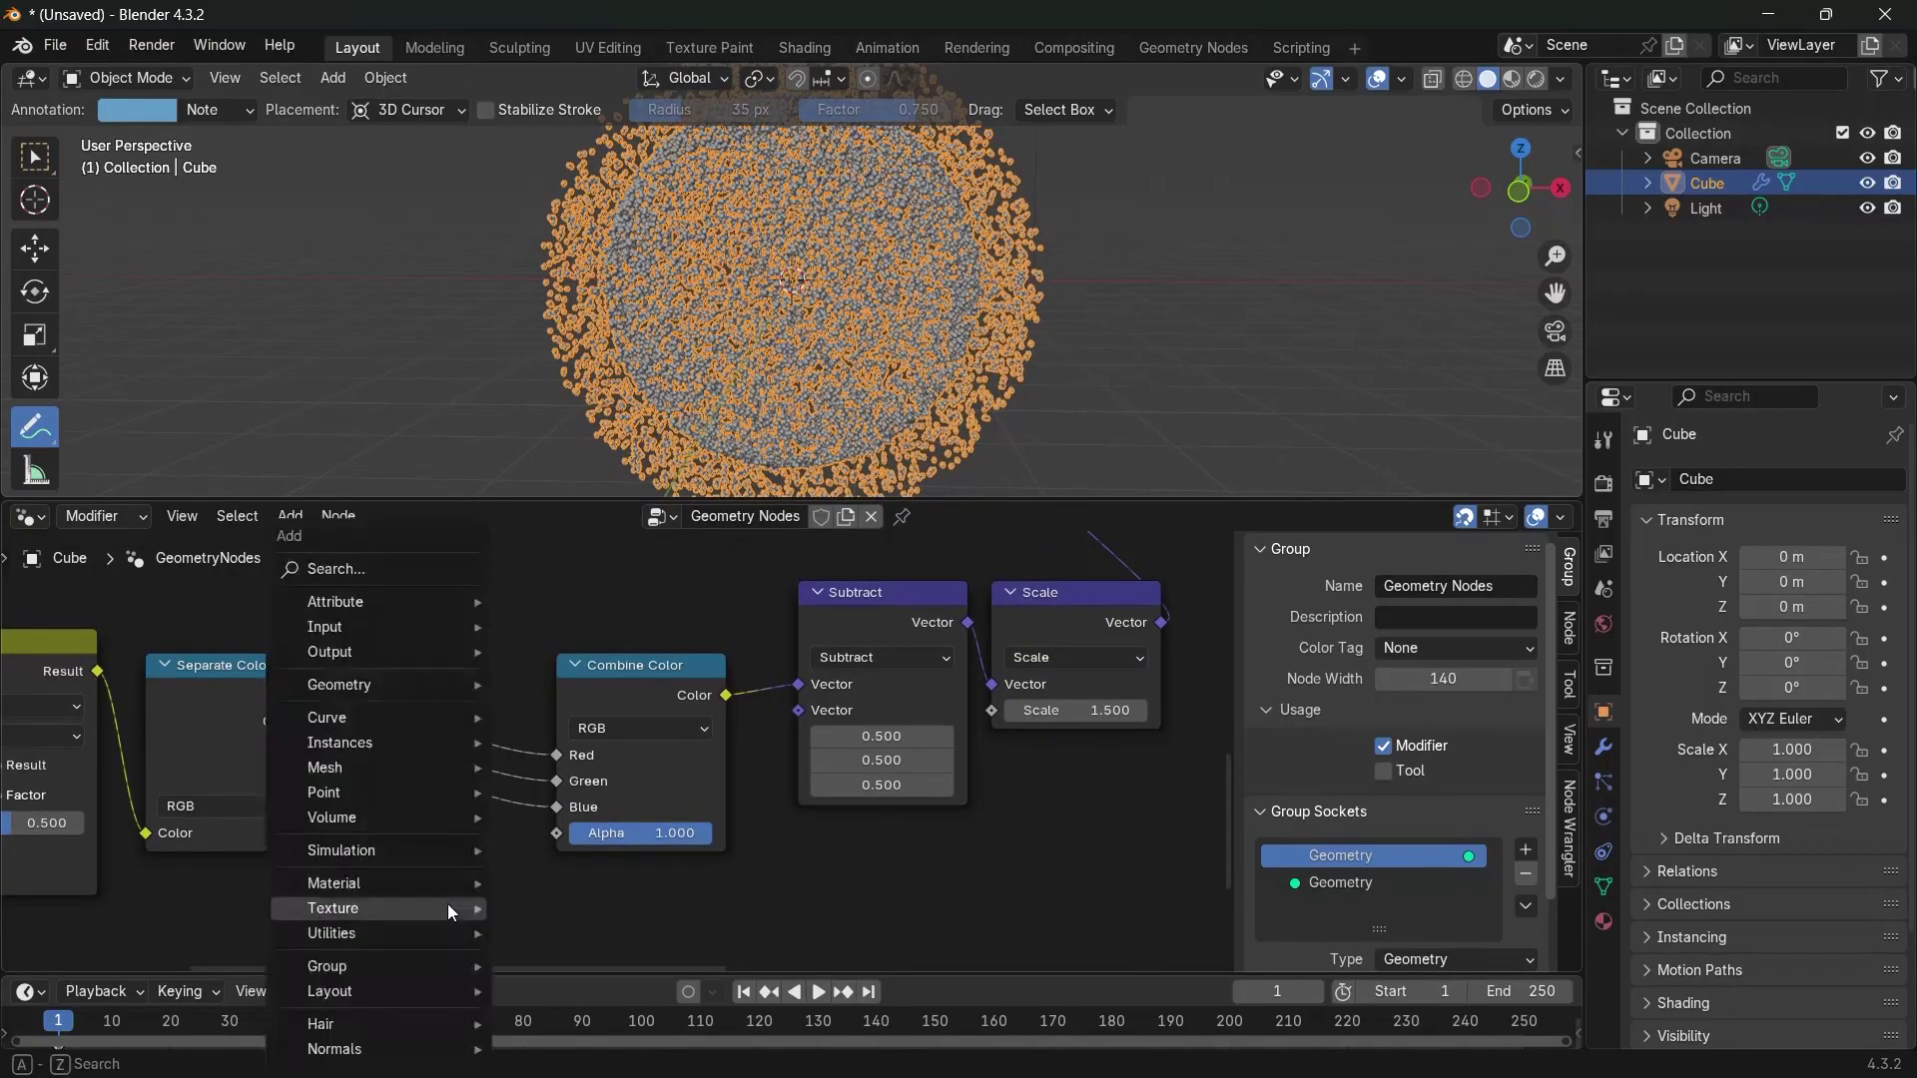
pyautogui.moveTo(450, 909)
pyautogui.write('co')
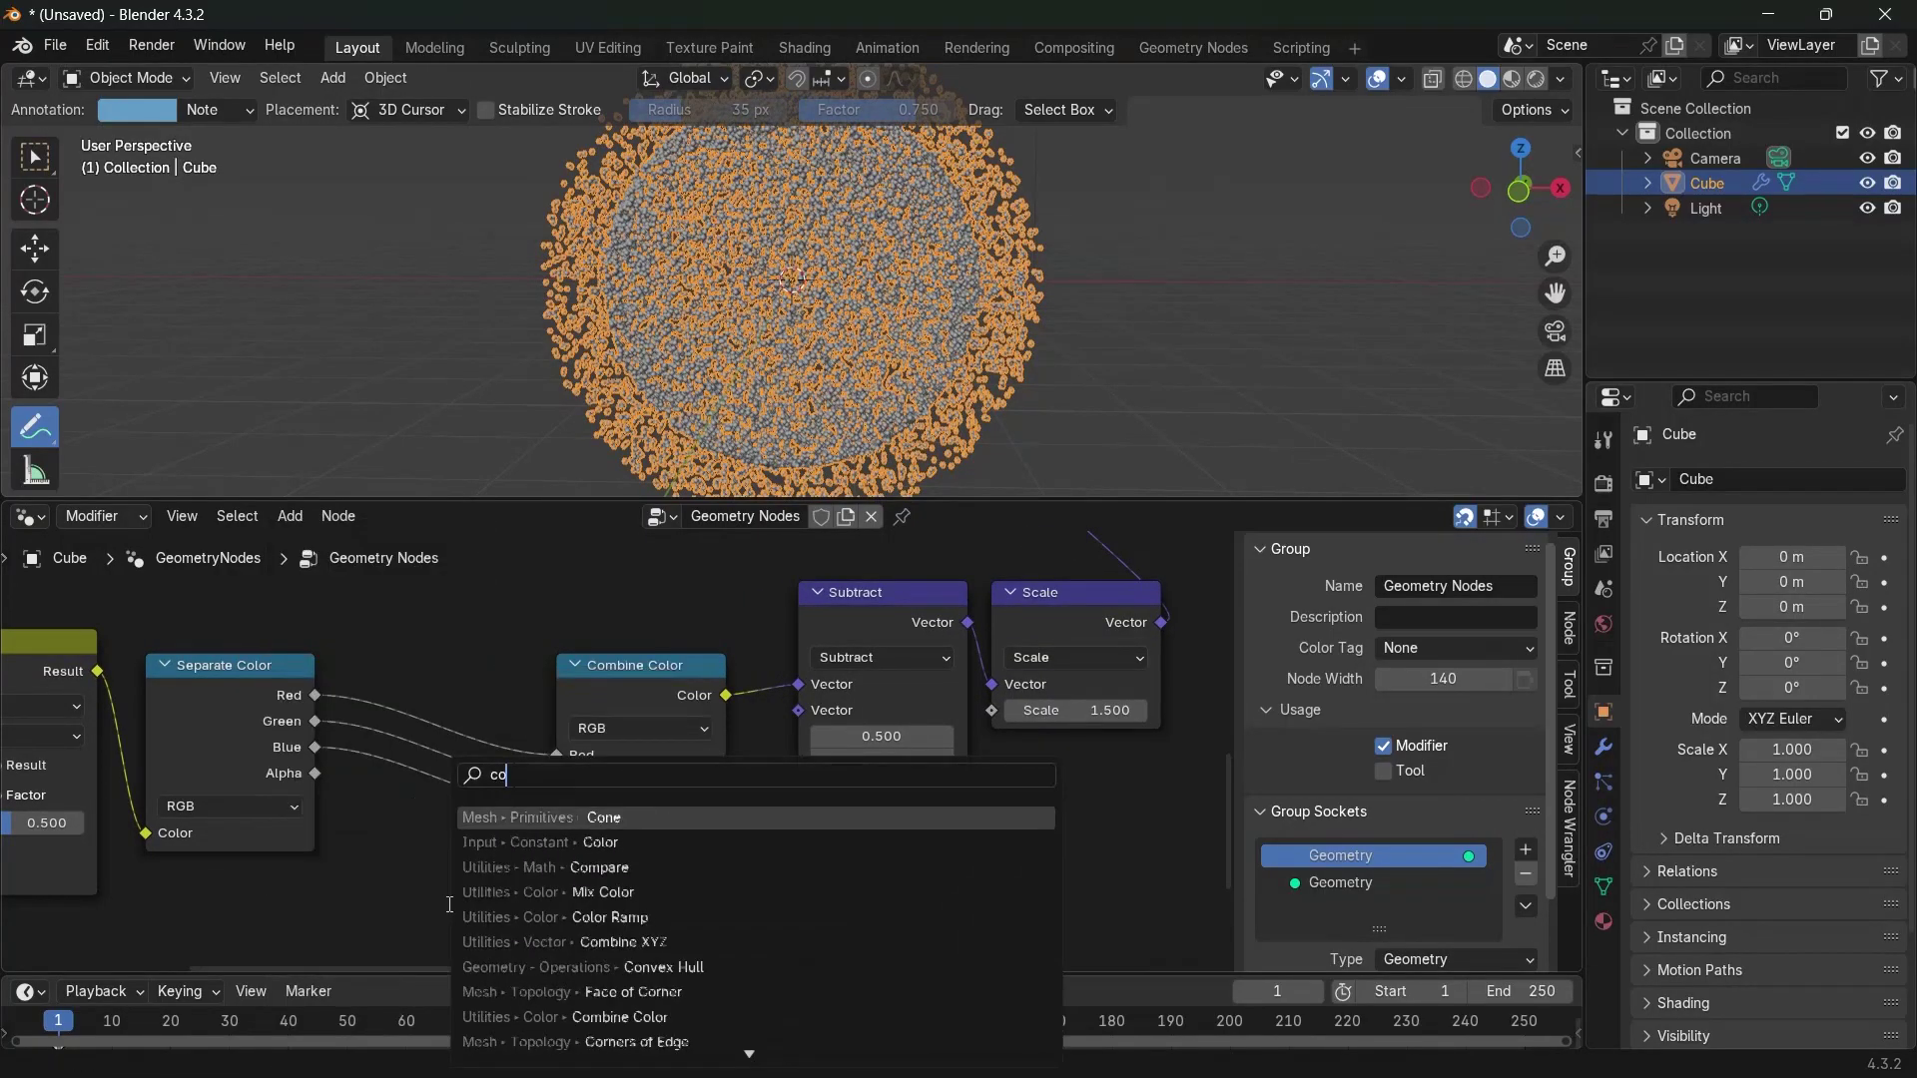
pyautogui.write('lo')
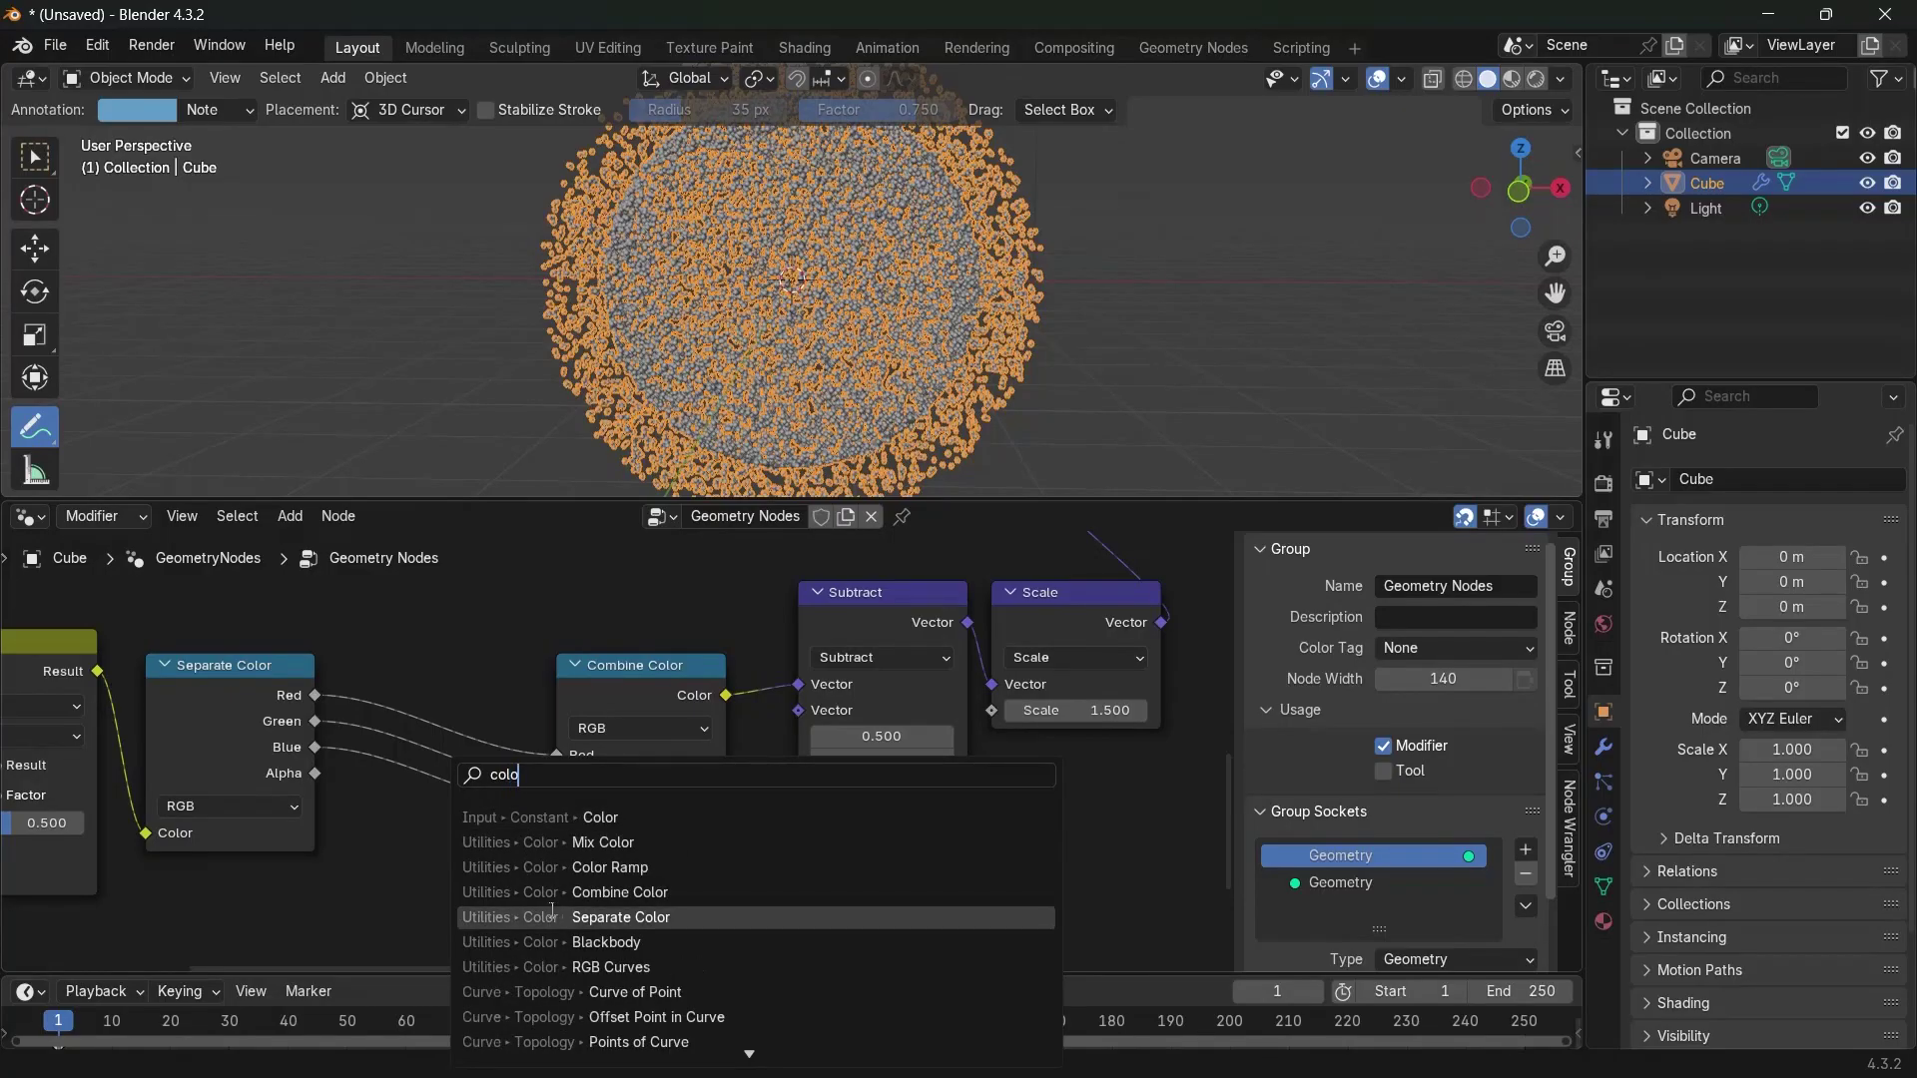
pyautogui.click(574, 868)
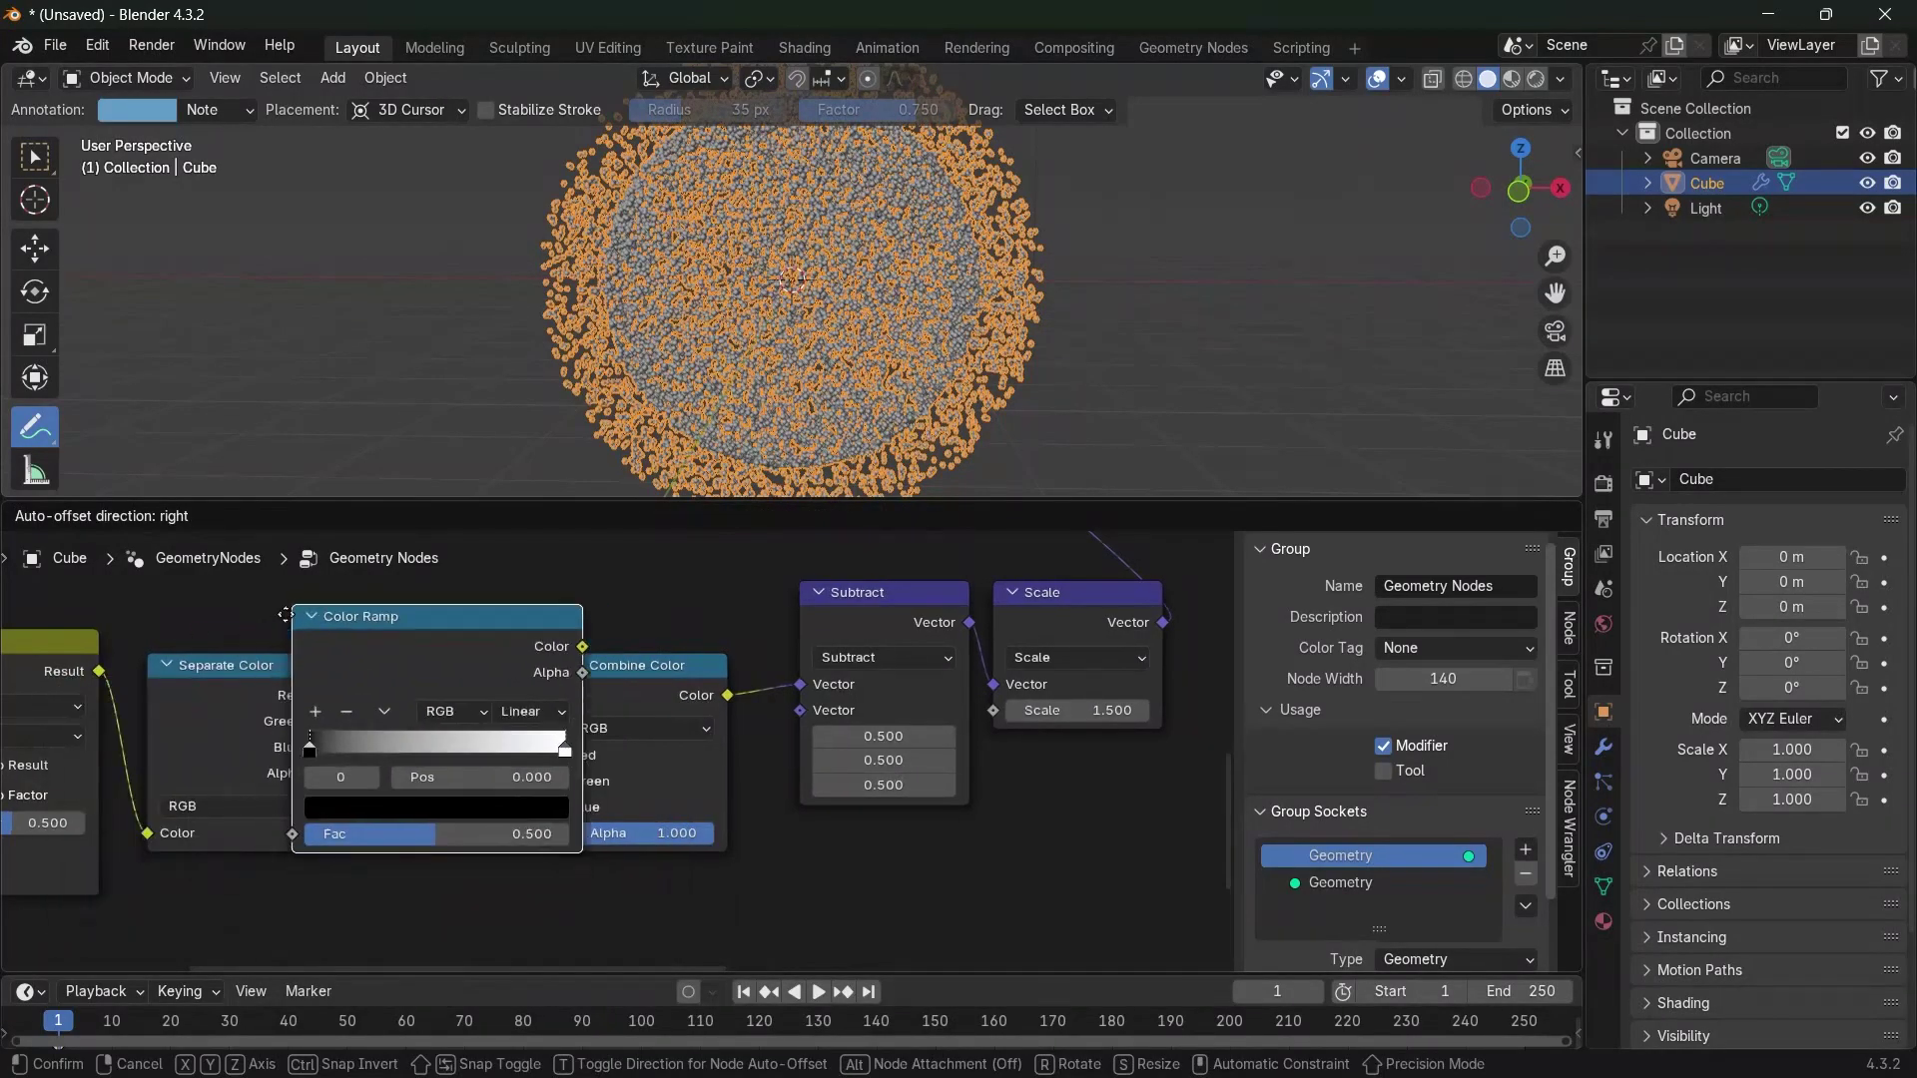
pyautogui.moveTo(459, 570); pyautogui.dragTo(434, 619)
# Set the Color Ramp's black stop to position 0.49 and its white stop to 0.51
pyautogui.moveTo(382, 716); pyautogui.dragTo(471, 718)
pyautogui.doubleClick(520, 755)
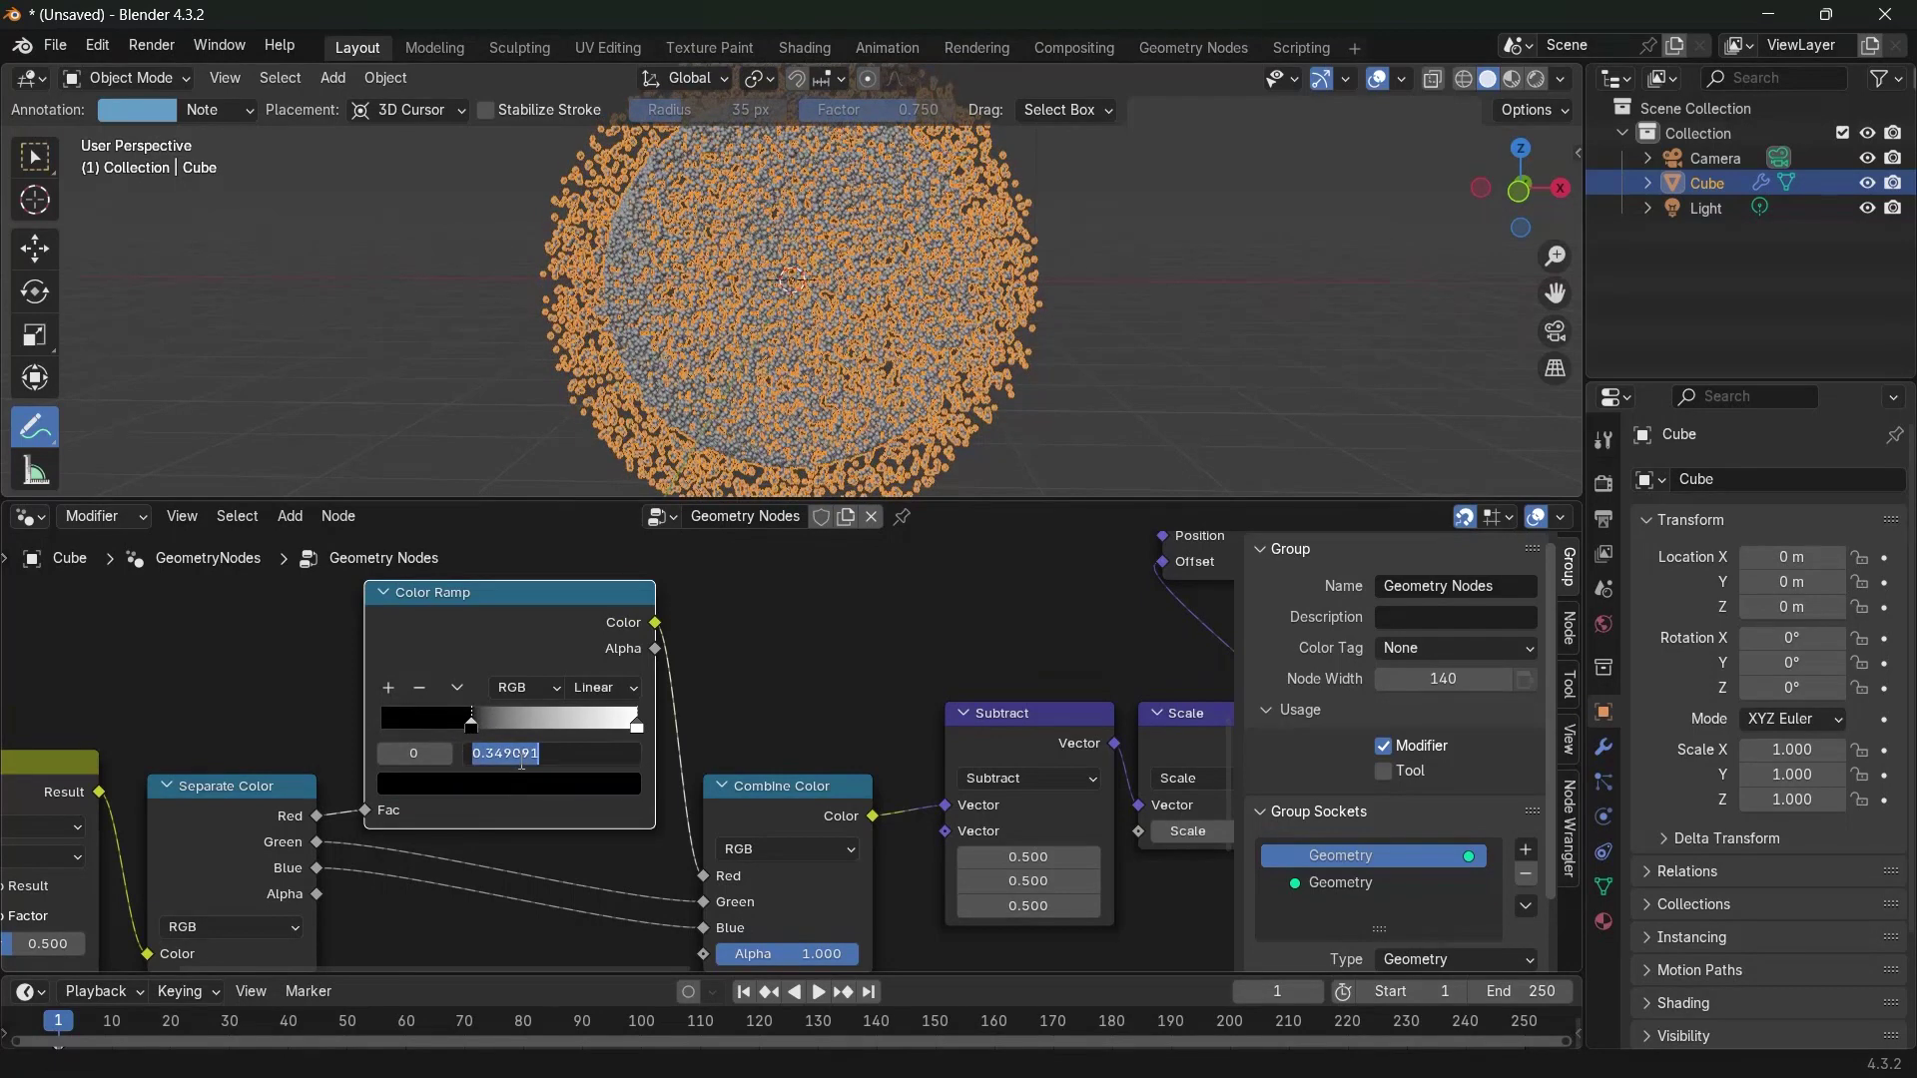
pyautogui.write('0.49')
pyautogui.press('Return')
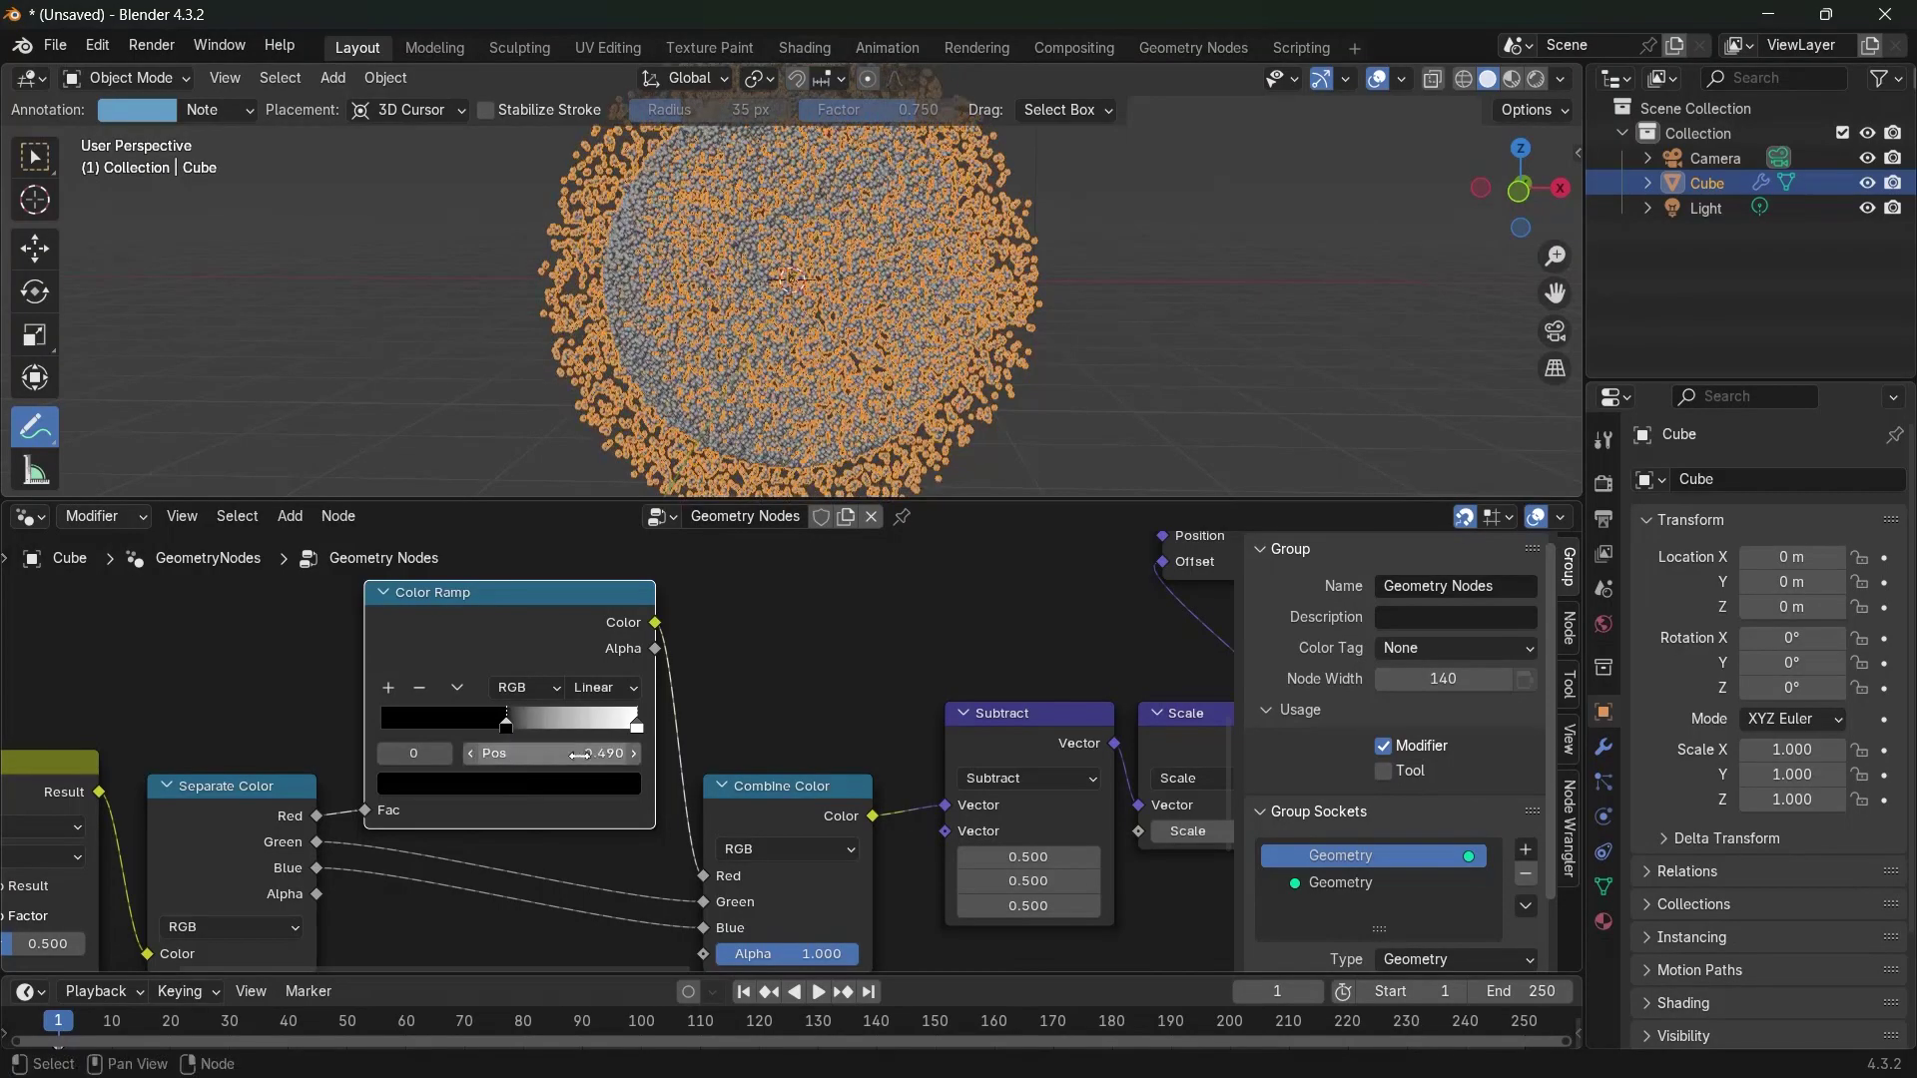
pyautogui.click(636, 725)
pyautogui.doubleClick(581, 753)
pyautogui.write('0.51')
pyautogui.press('Return')
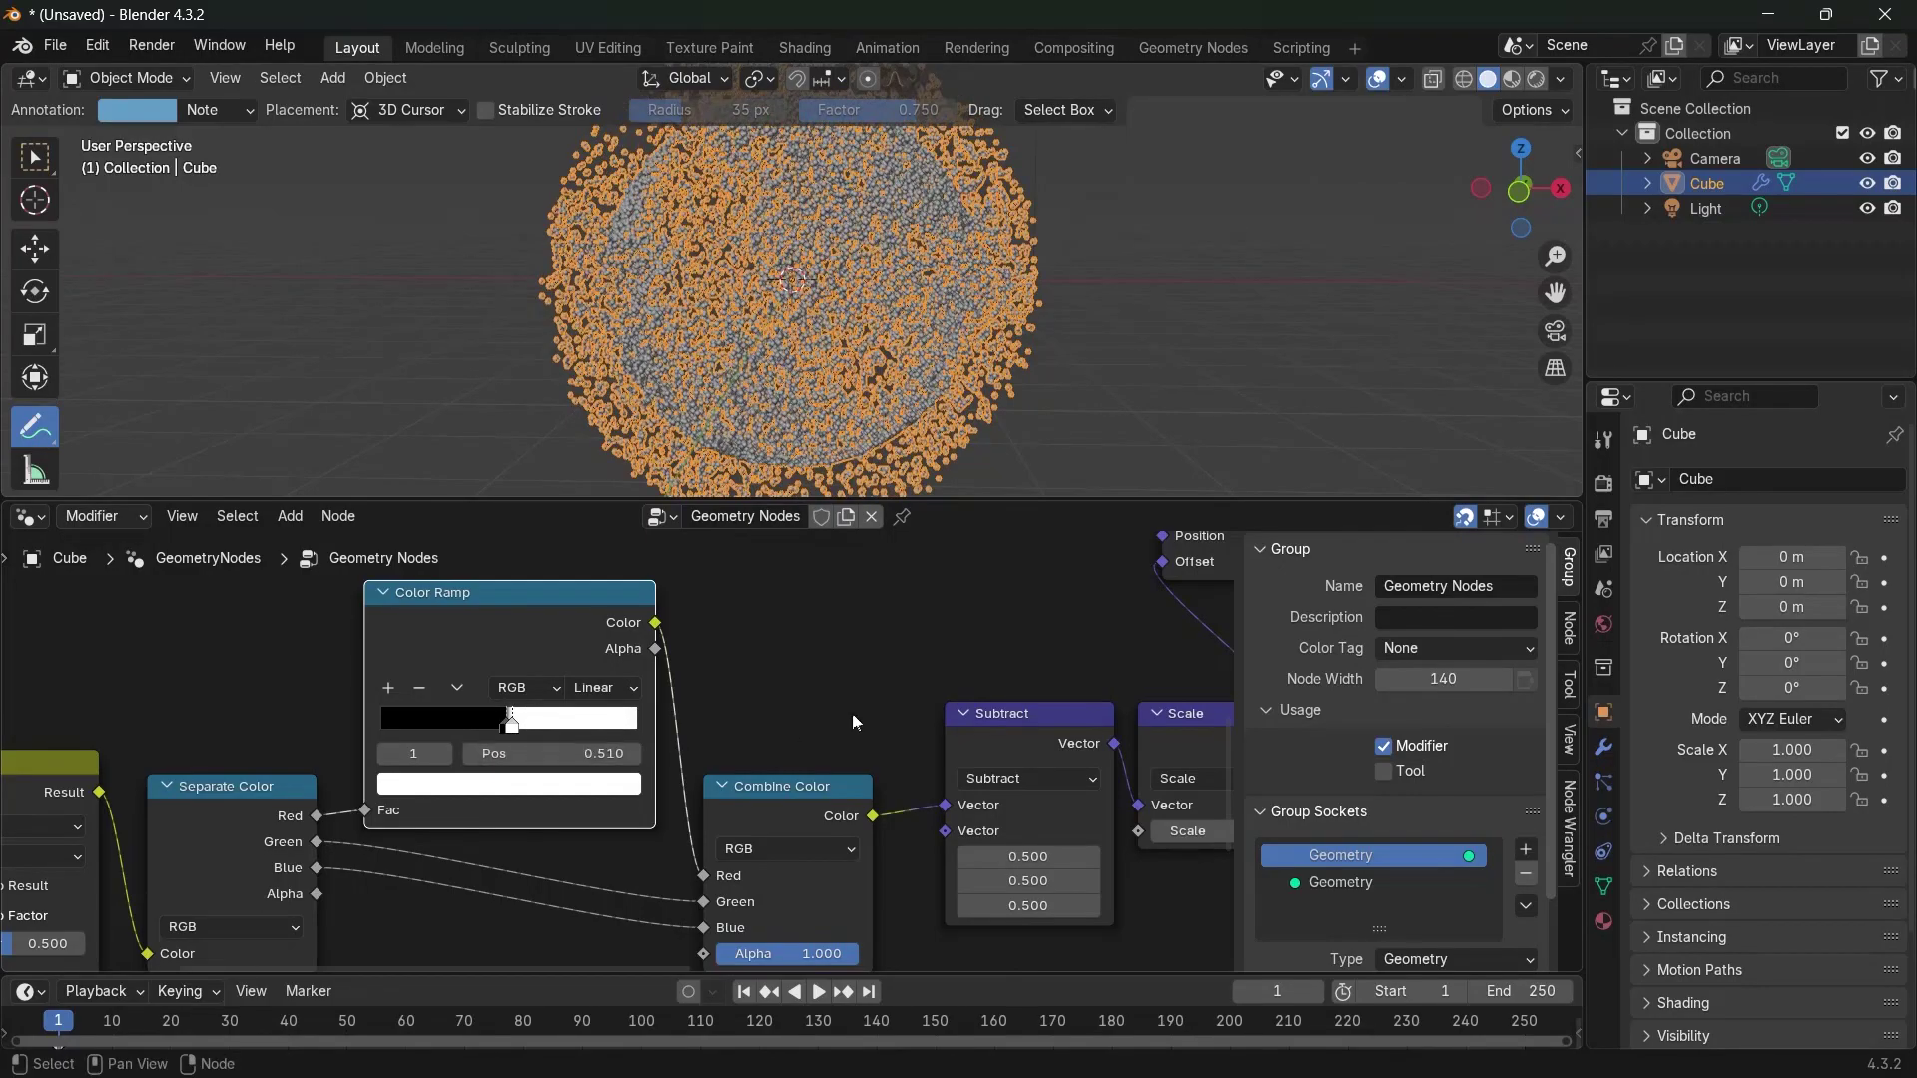
# Collapse the Color Ramp node and place it above the Green and Blue links
pyautogui.scroll(-2, 789, 723)
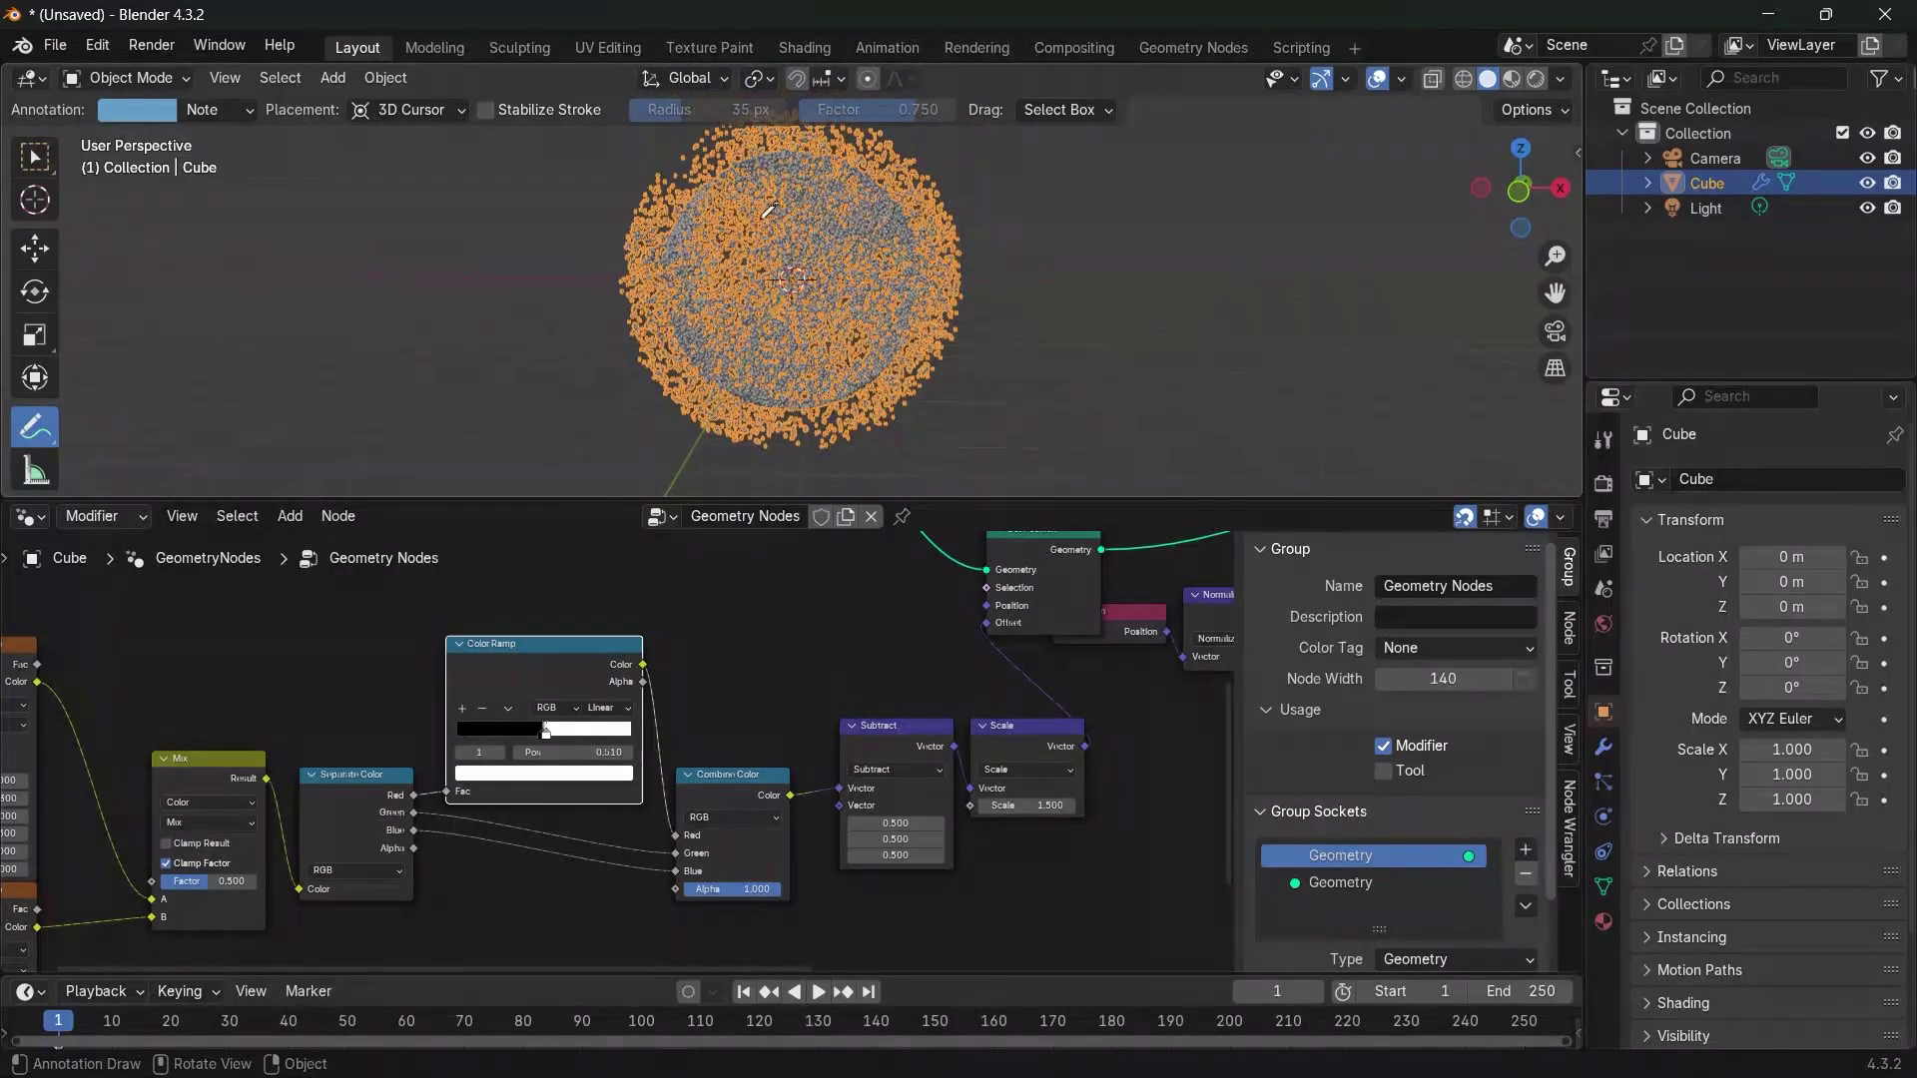
pyautogui.scroll(4, 839, 271)
pyautogui.scroll(-1, 721, 176)
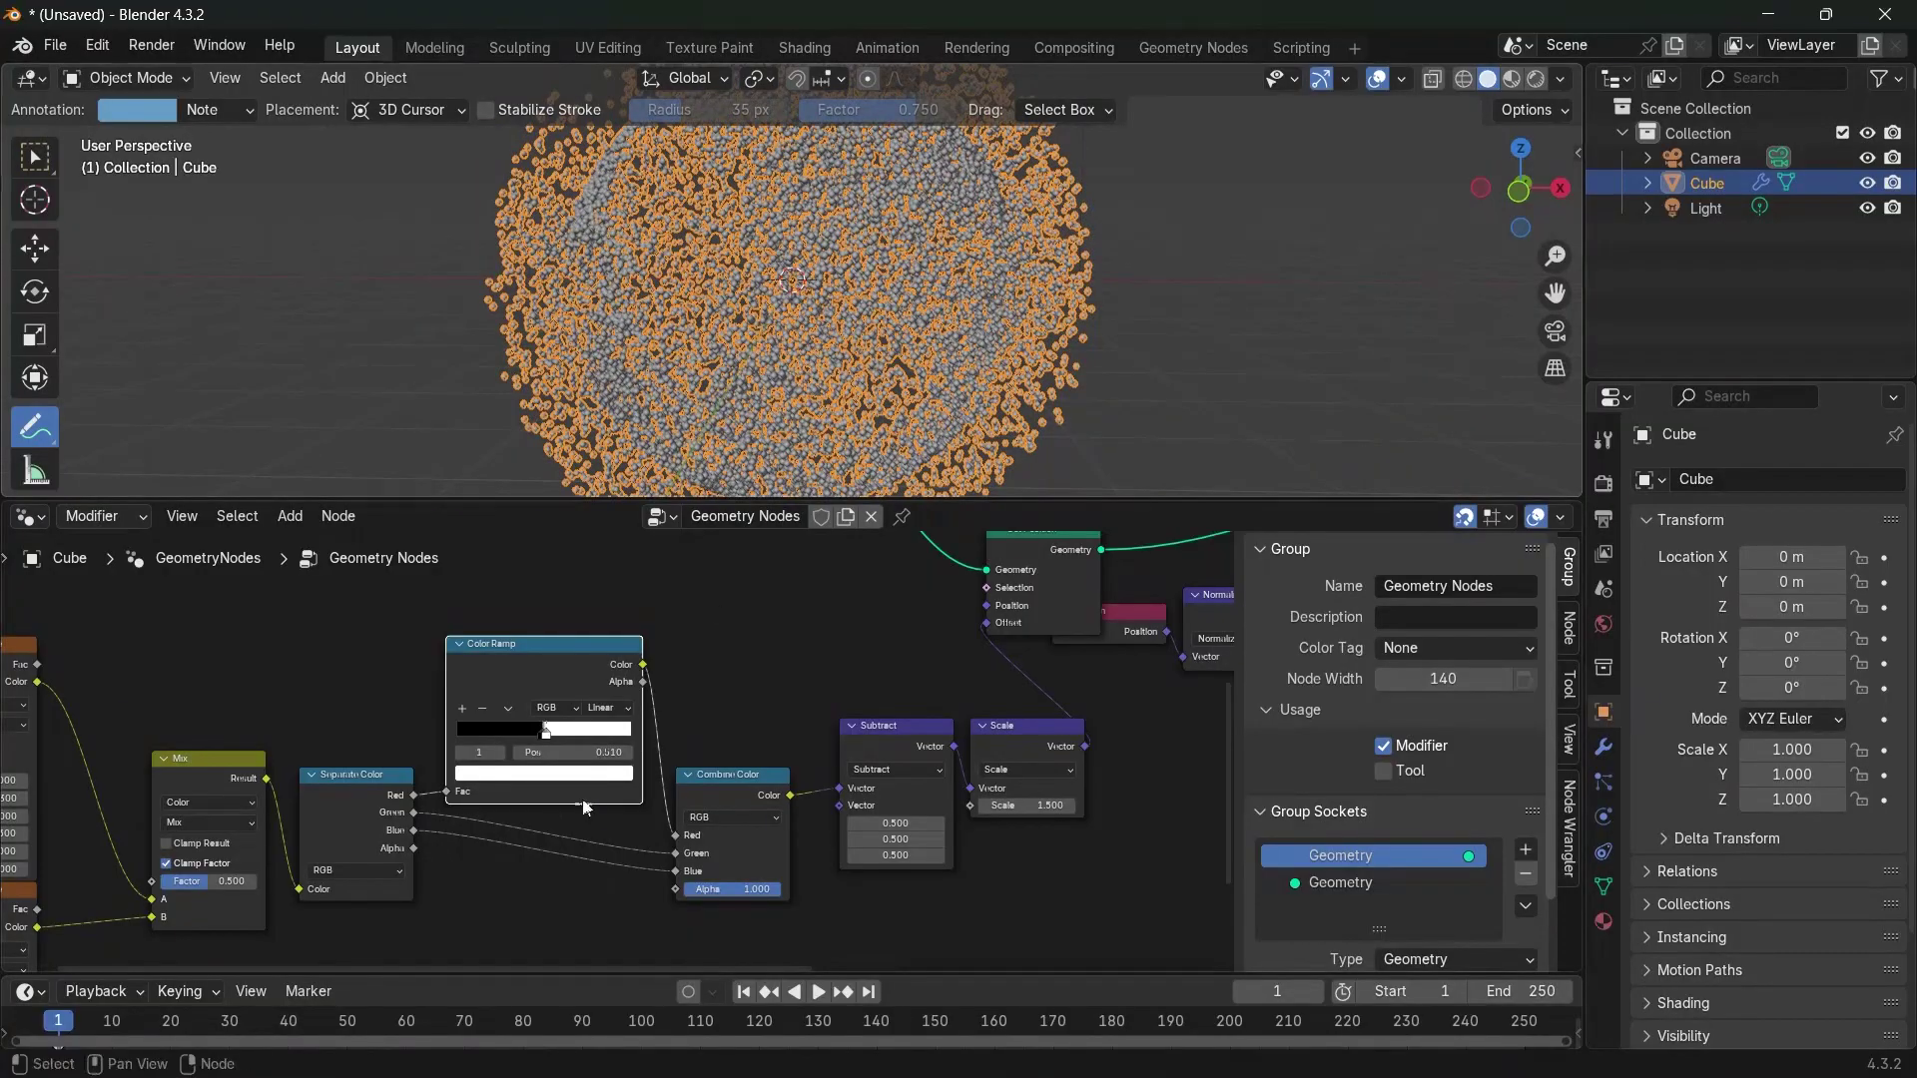
pyautogui.moveTo(548, 660); pyautogui.dragTo(548, 627)
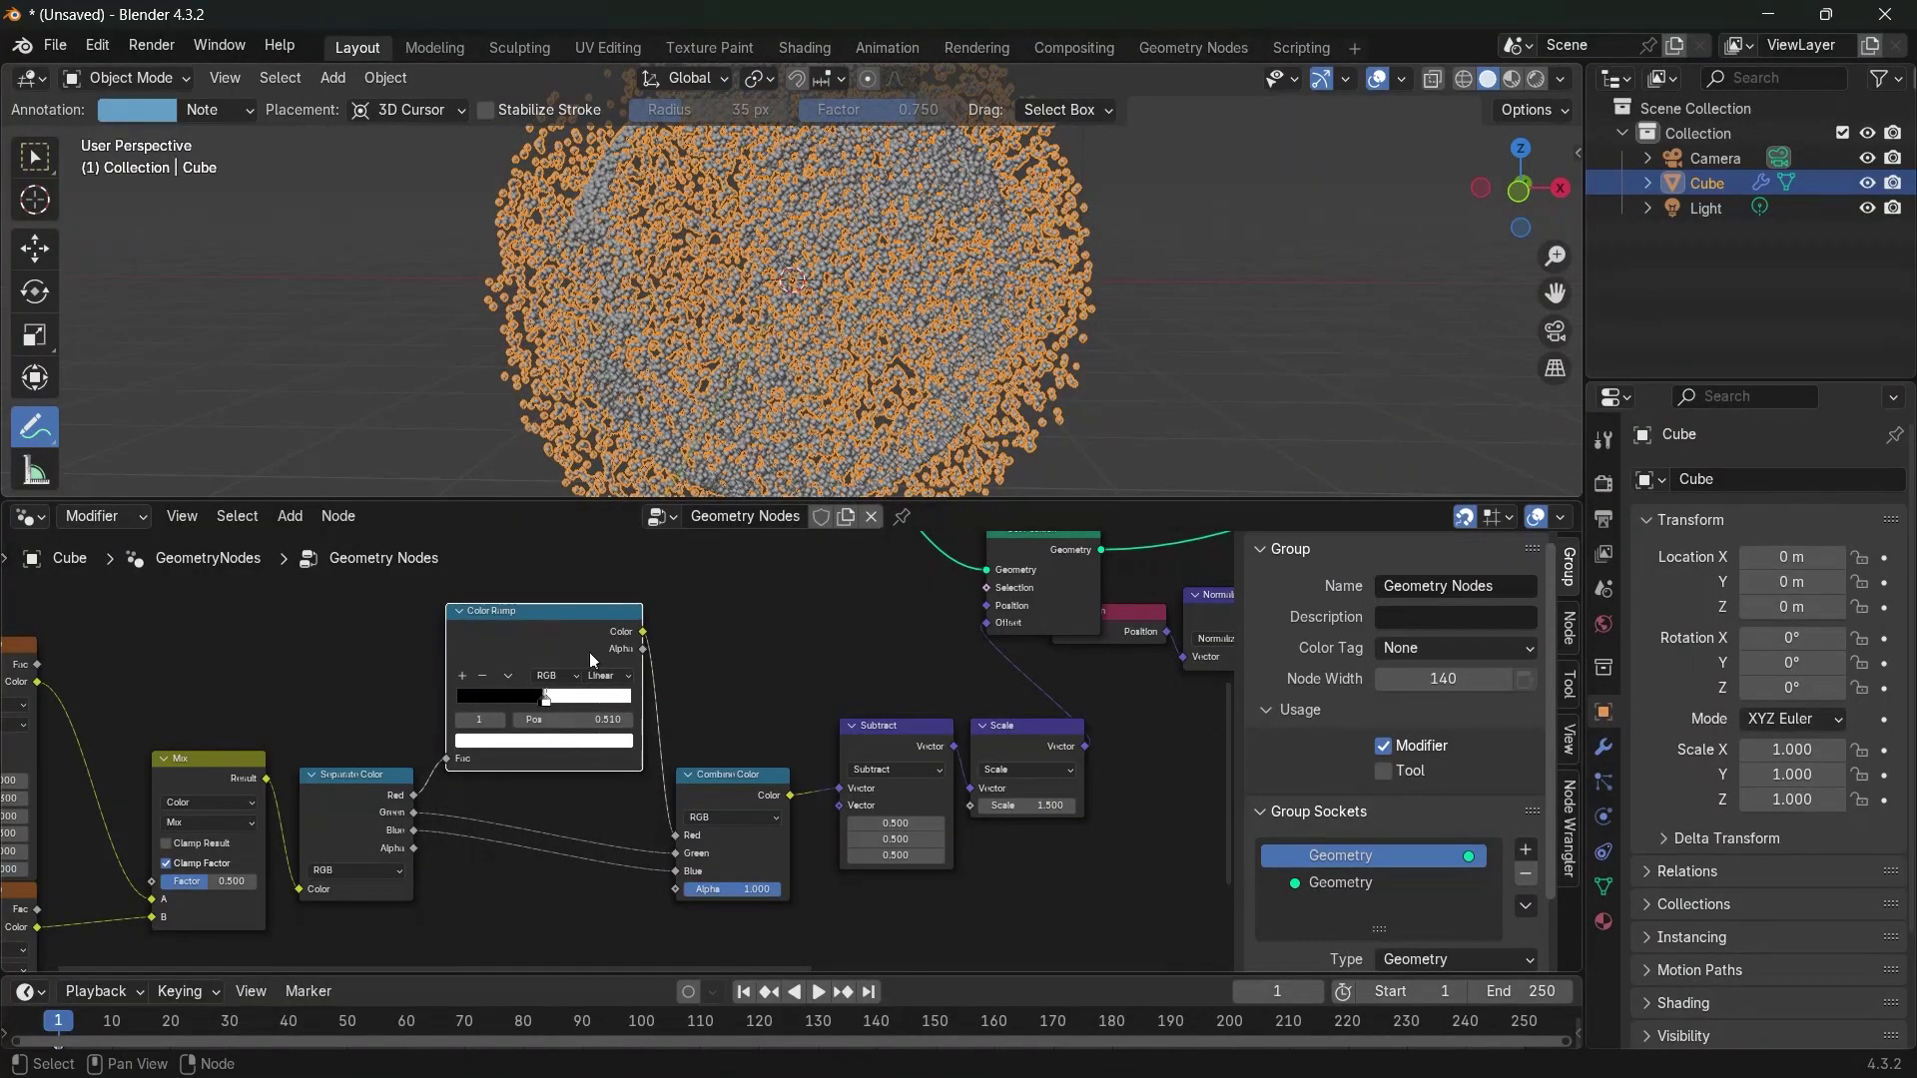
pyautogui.click(460, 611)
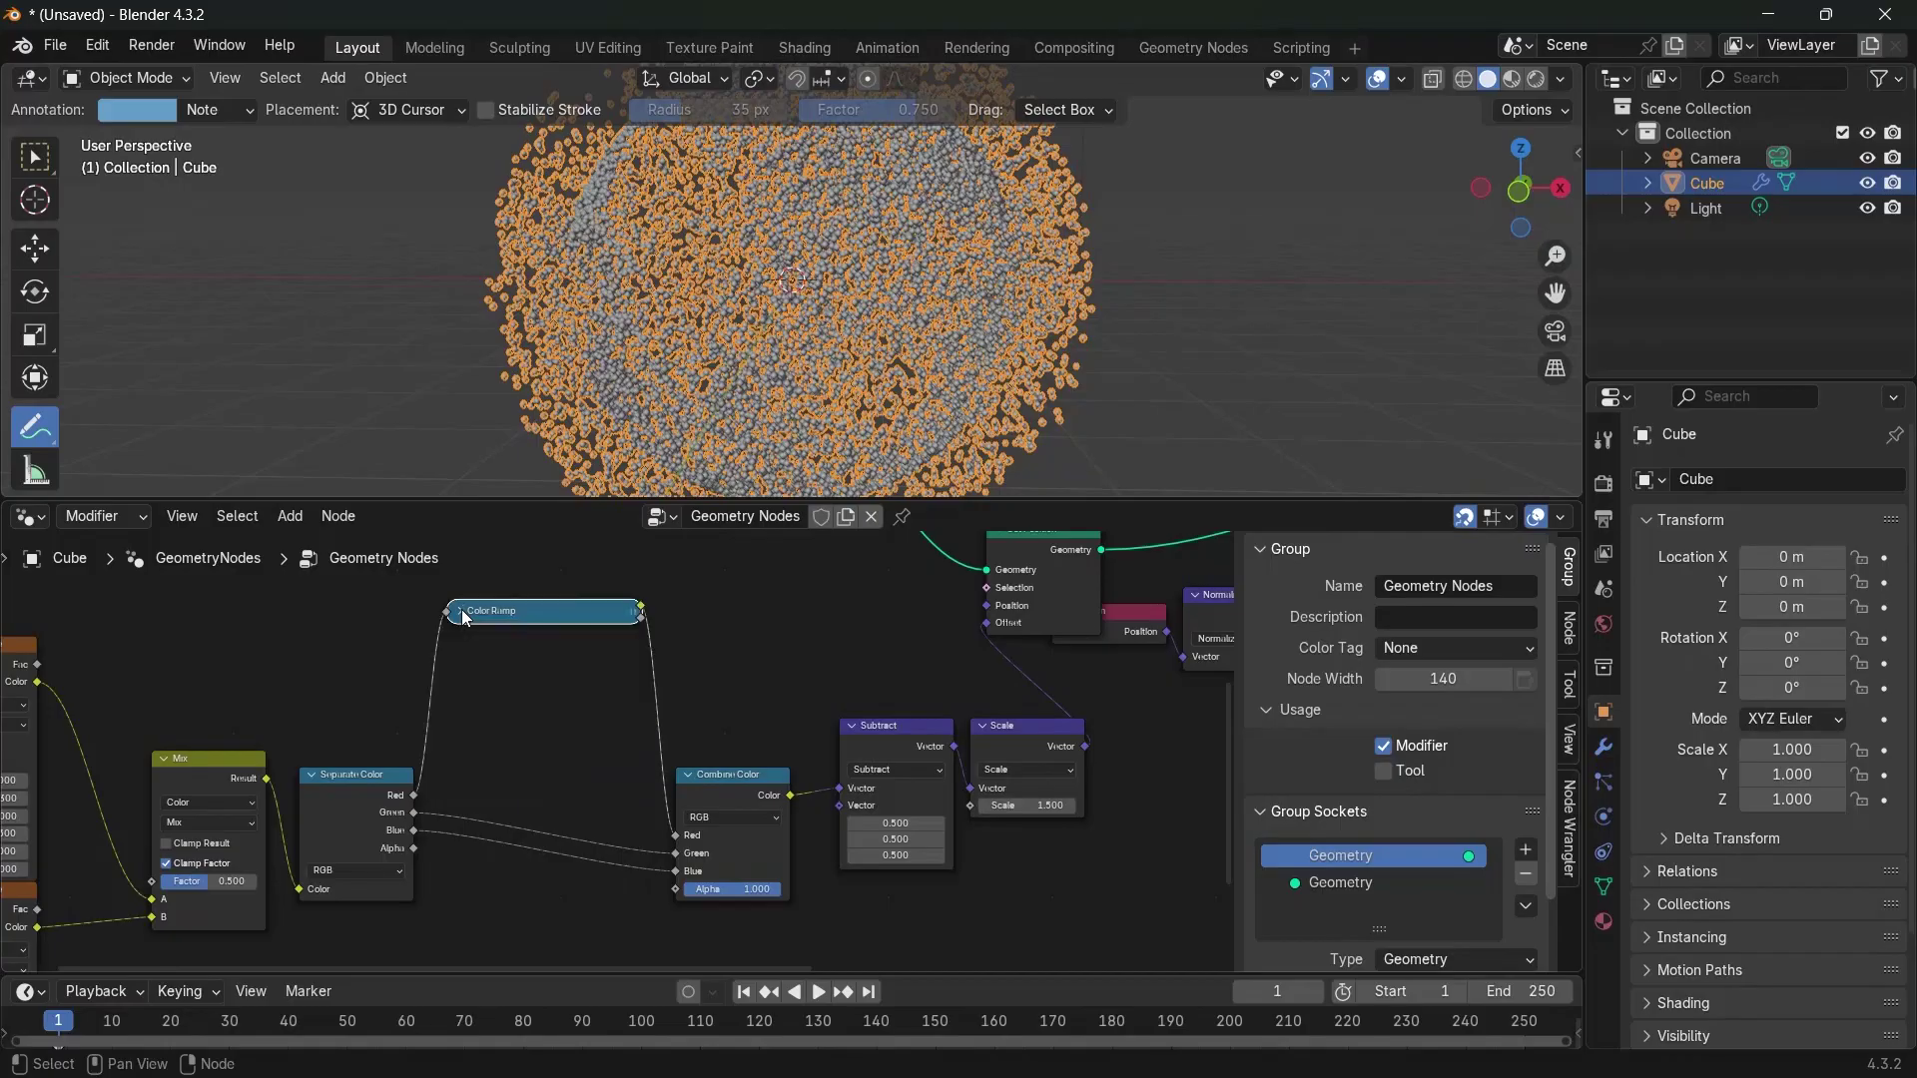
pyautogui.moveTo(557, 620); pyautogui.dragTo(579, 731)
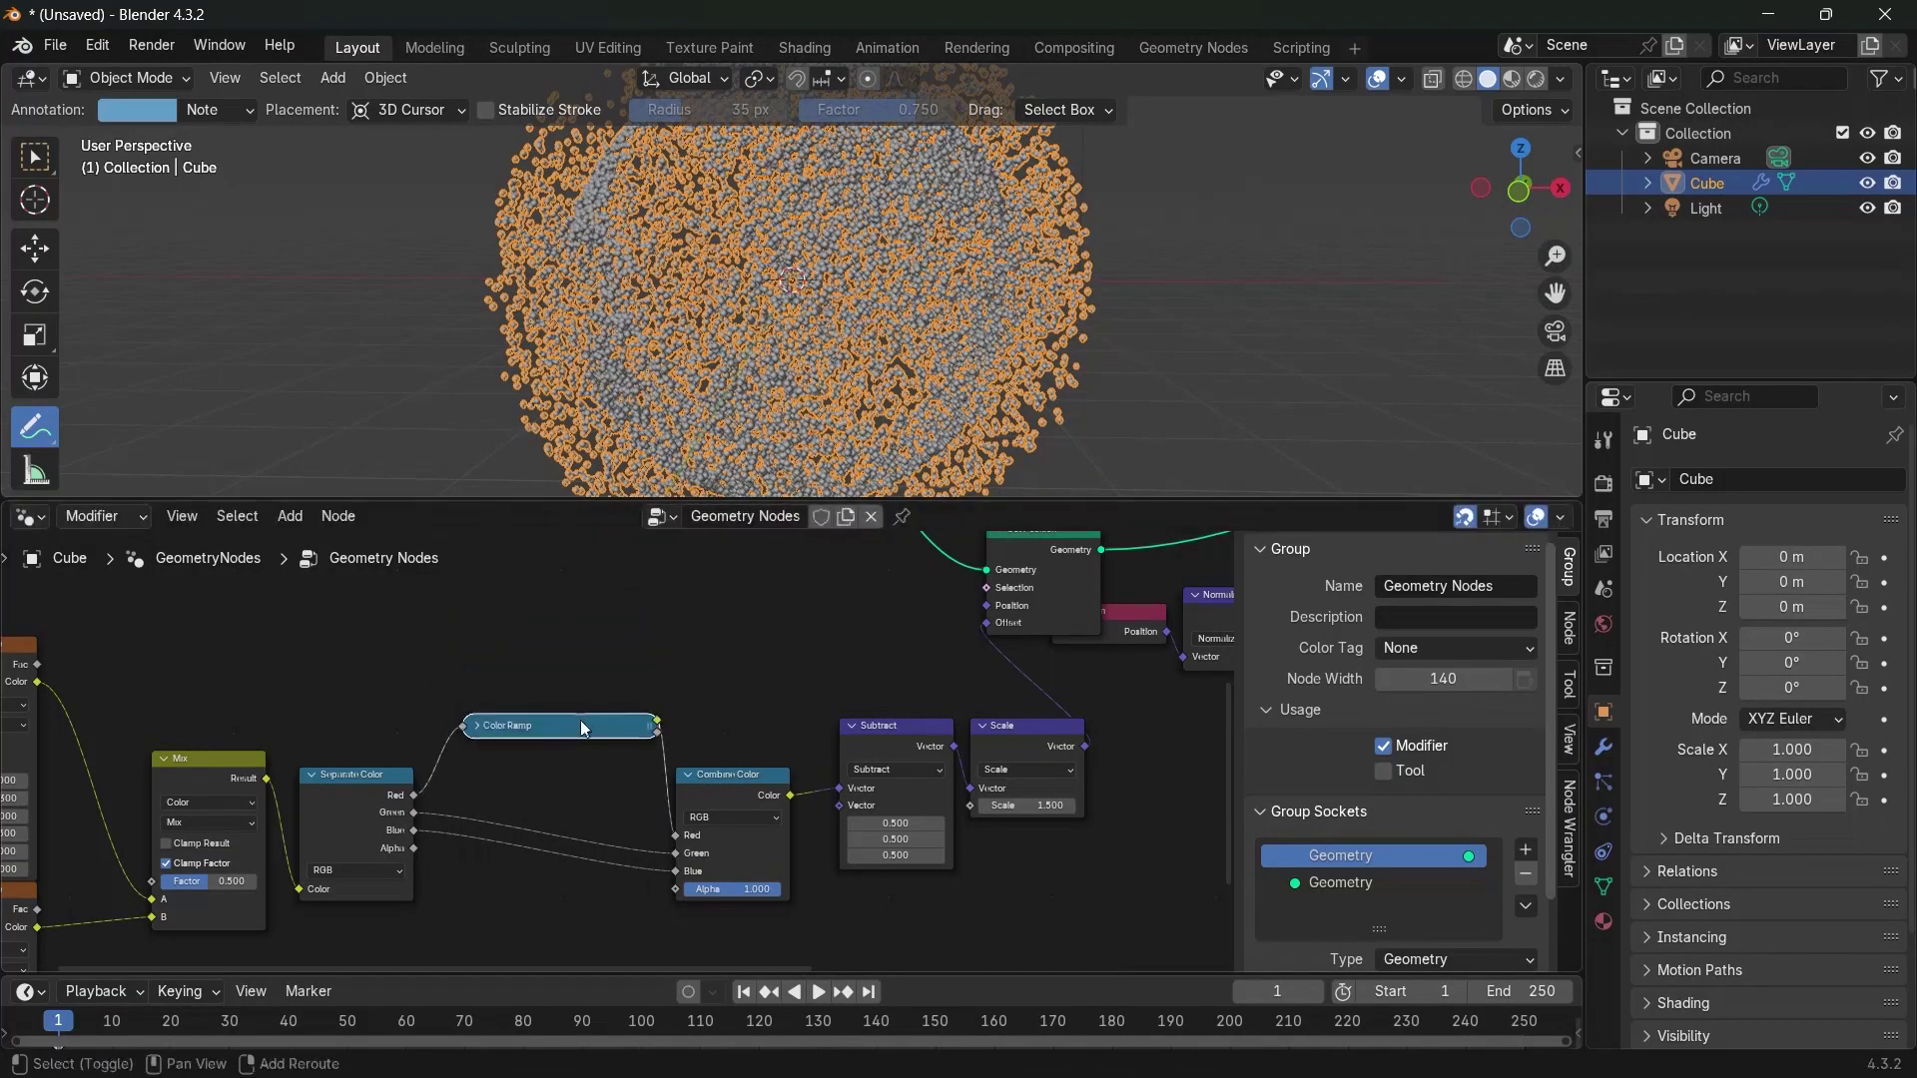
# Duplicate the collapsed Color Ramp twice, placing one copy on the Green link and one on the Blue link
pyautogui.hotkey('shift', 'd')
pyautogui.click(585, 803)
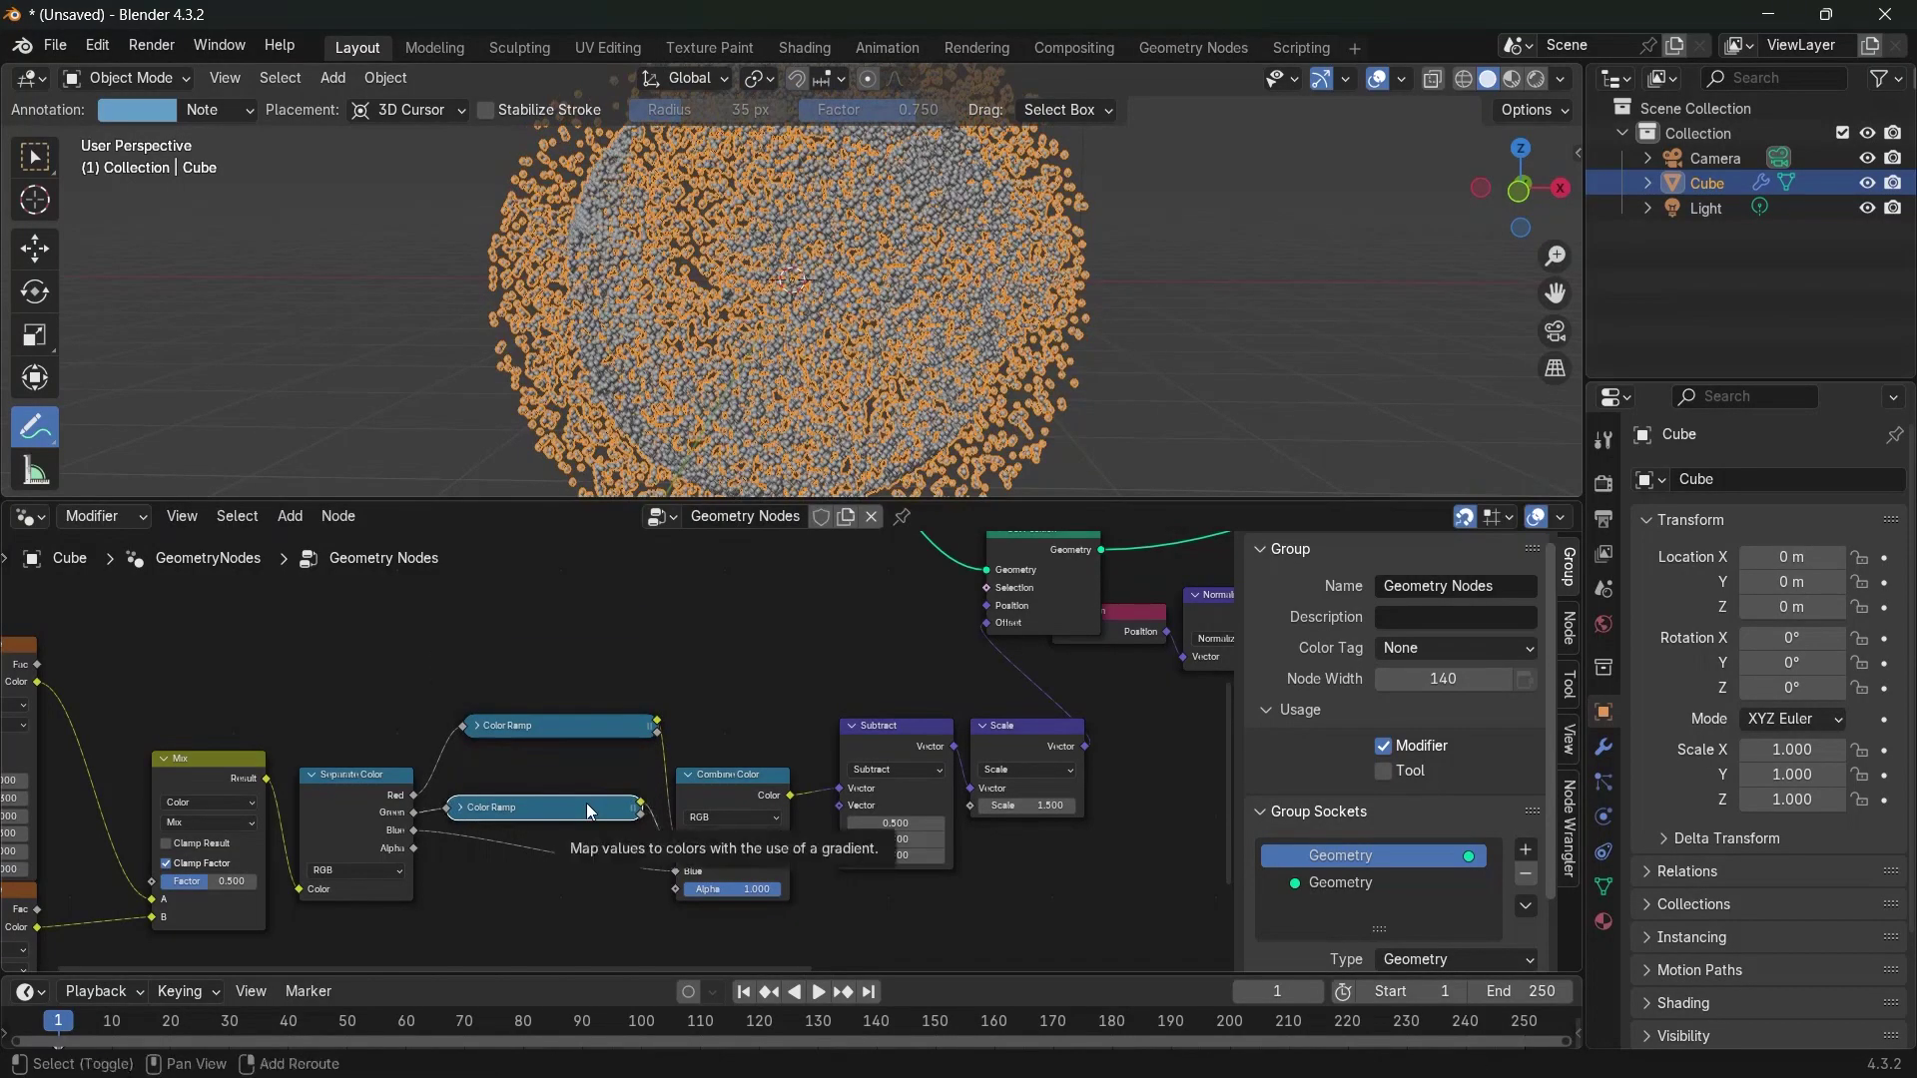
pyautogui.hotkey('shift', 'd')
pyautogui.click(587, 852)
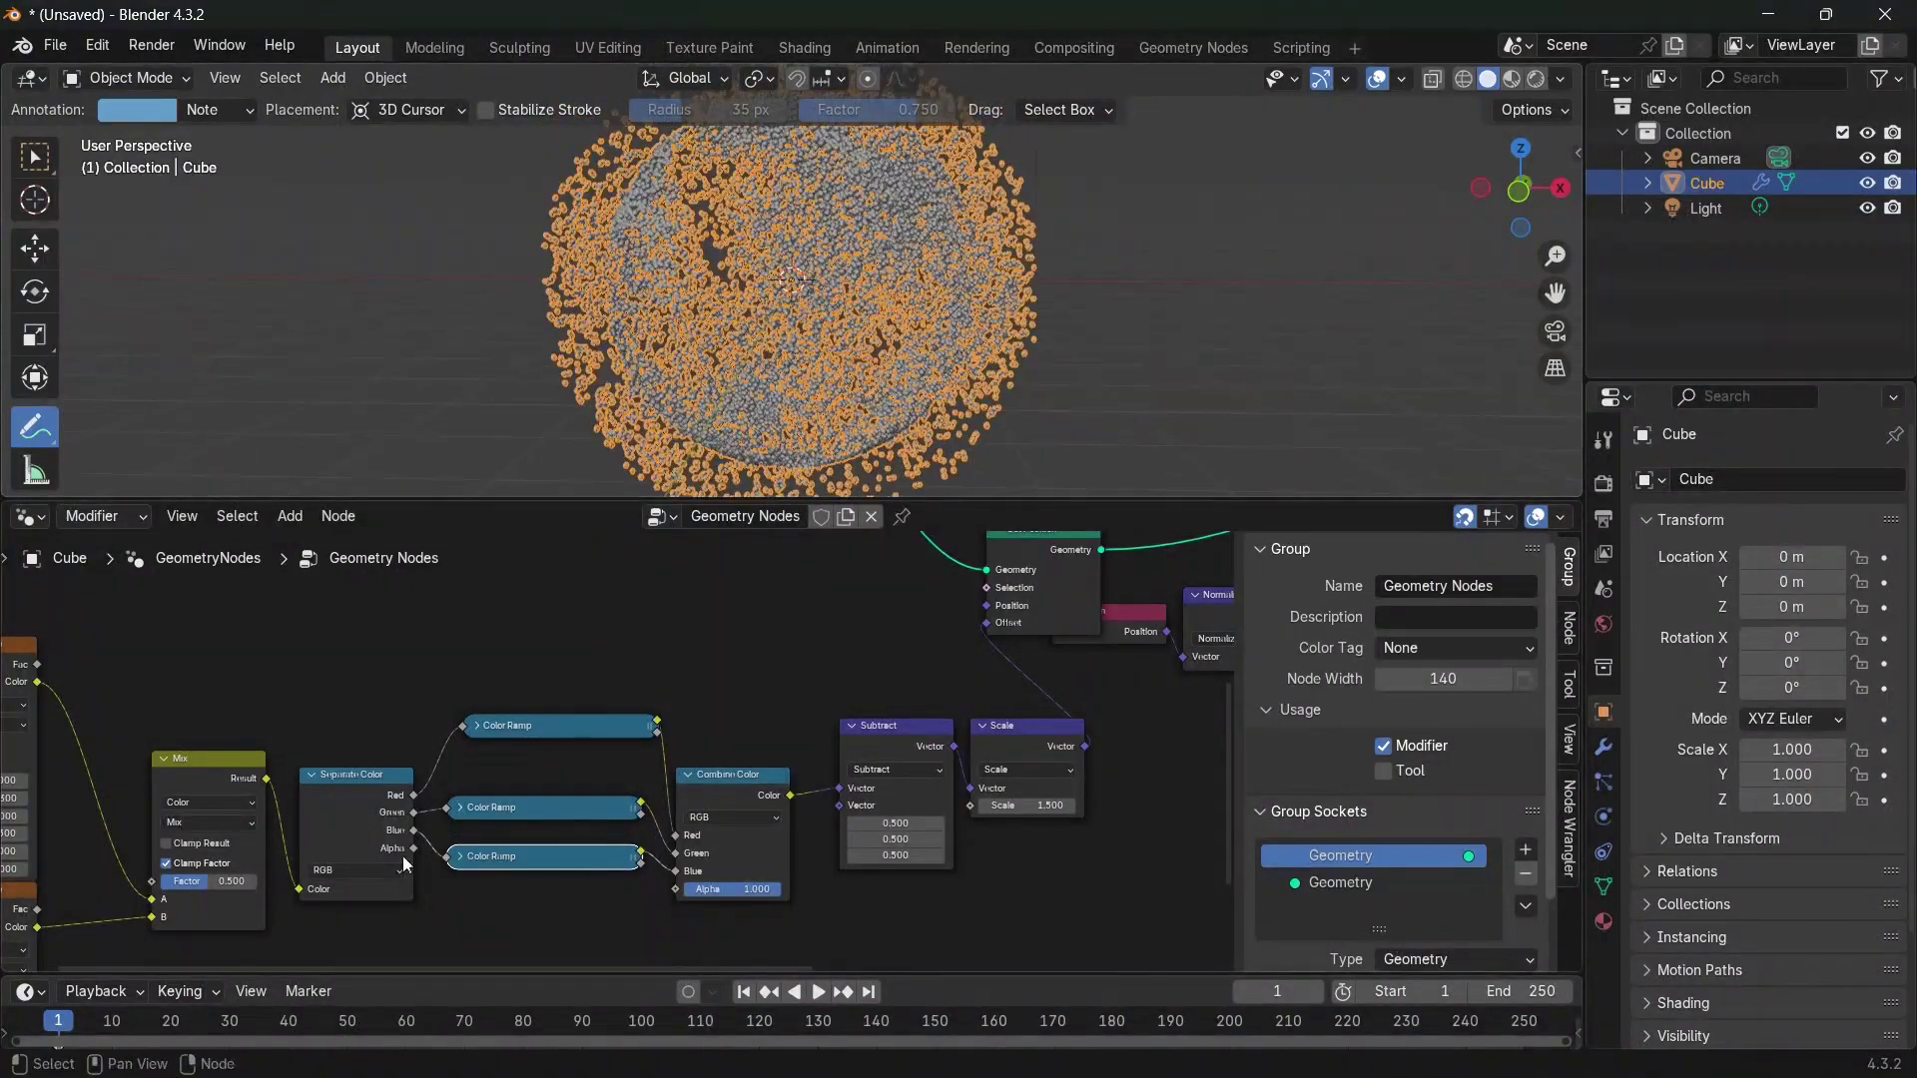
# Vary the upper Noise Texture's W value to test the displacement and reset it to 0
pyautogui.moveTo(427, 849); pyautogui.dragTo(659, 766, button='middle')
pyautogui.moveTo(204, 699); pyautogui.dragTo(285, 699)
pyautogui.click(211, 701)
pyautogui.press('Return')
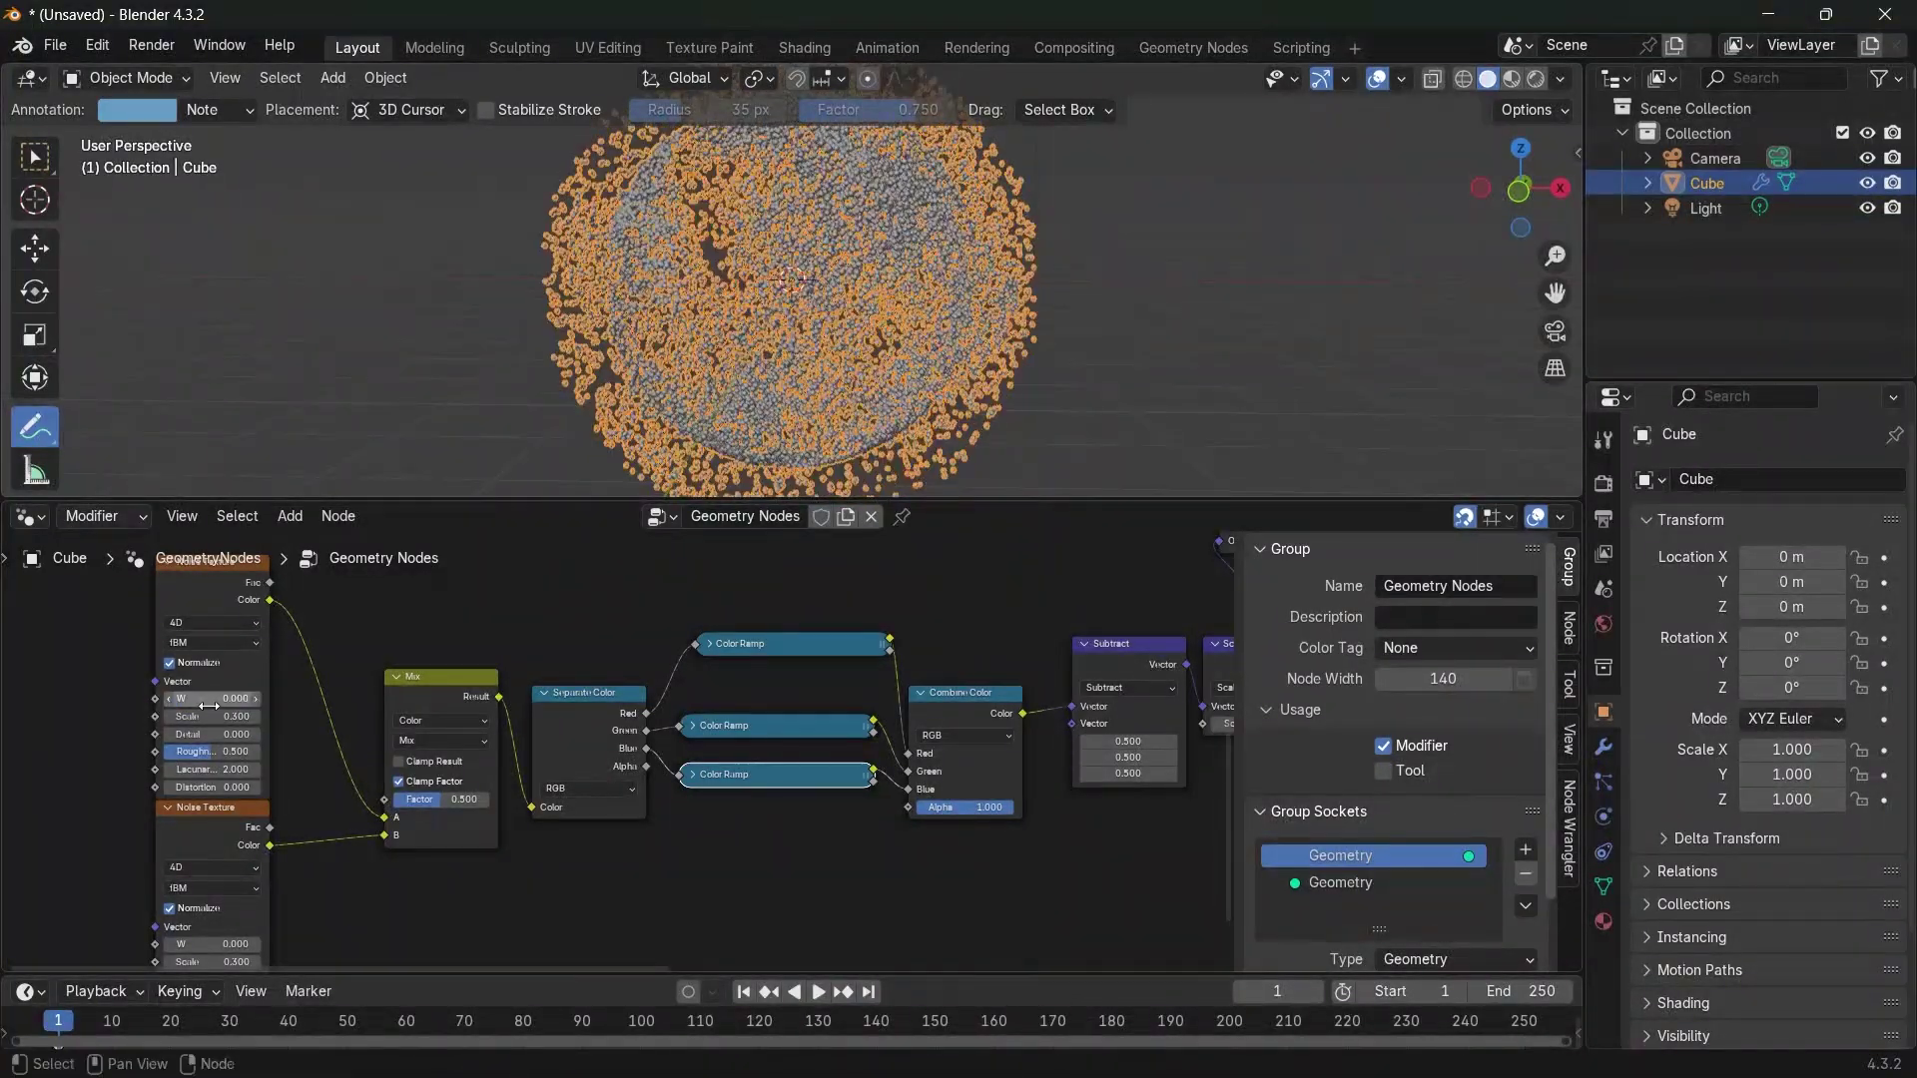
# Align the Red channel's Color Ramp with the other two Color Ramp nodes
pyautogui.moveTo(802, 646); pyautogui.dragTo(787, 679)
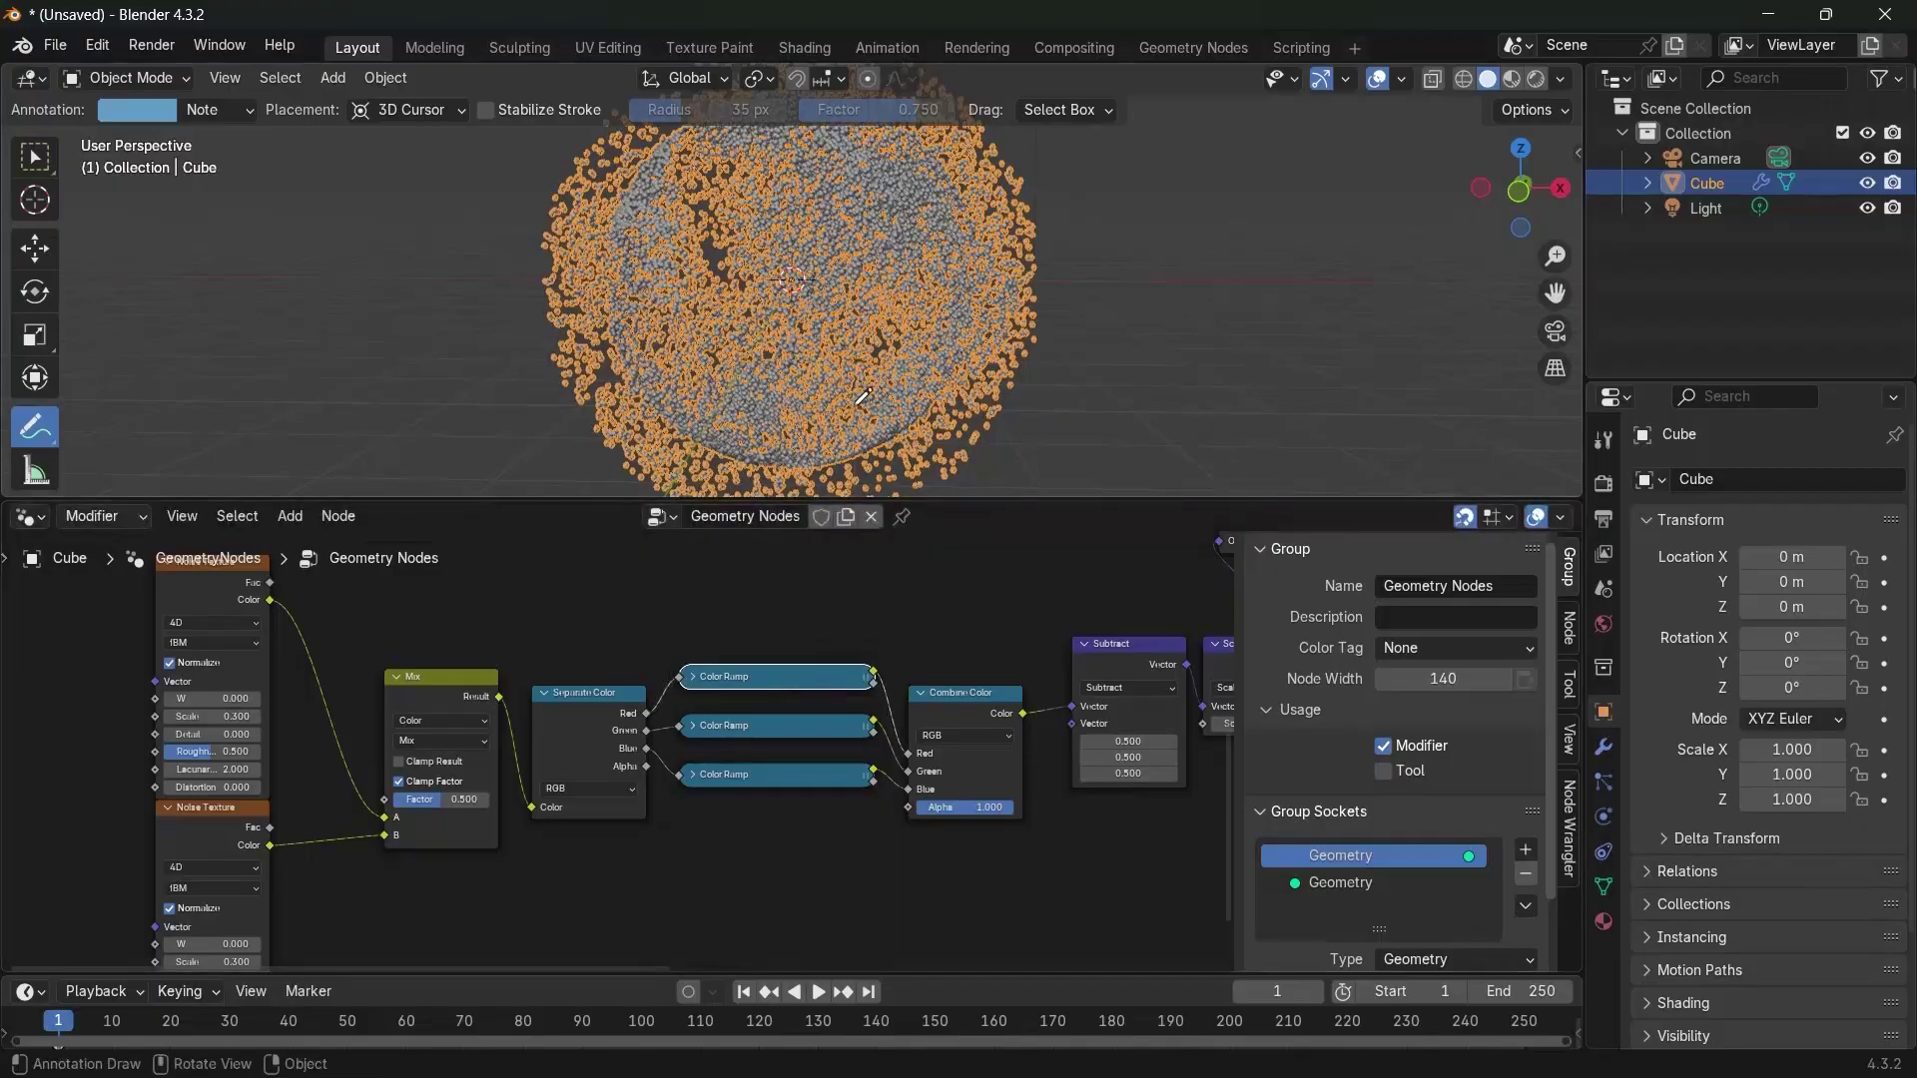
pyautogui.scroll(-3, 774, 354)
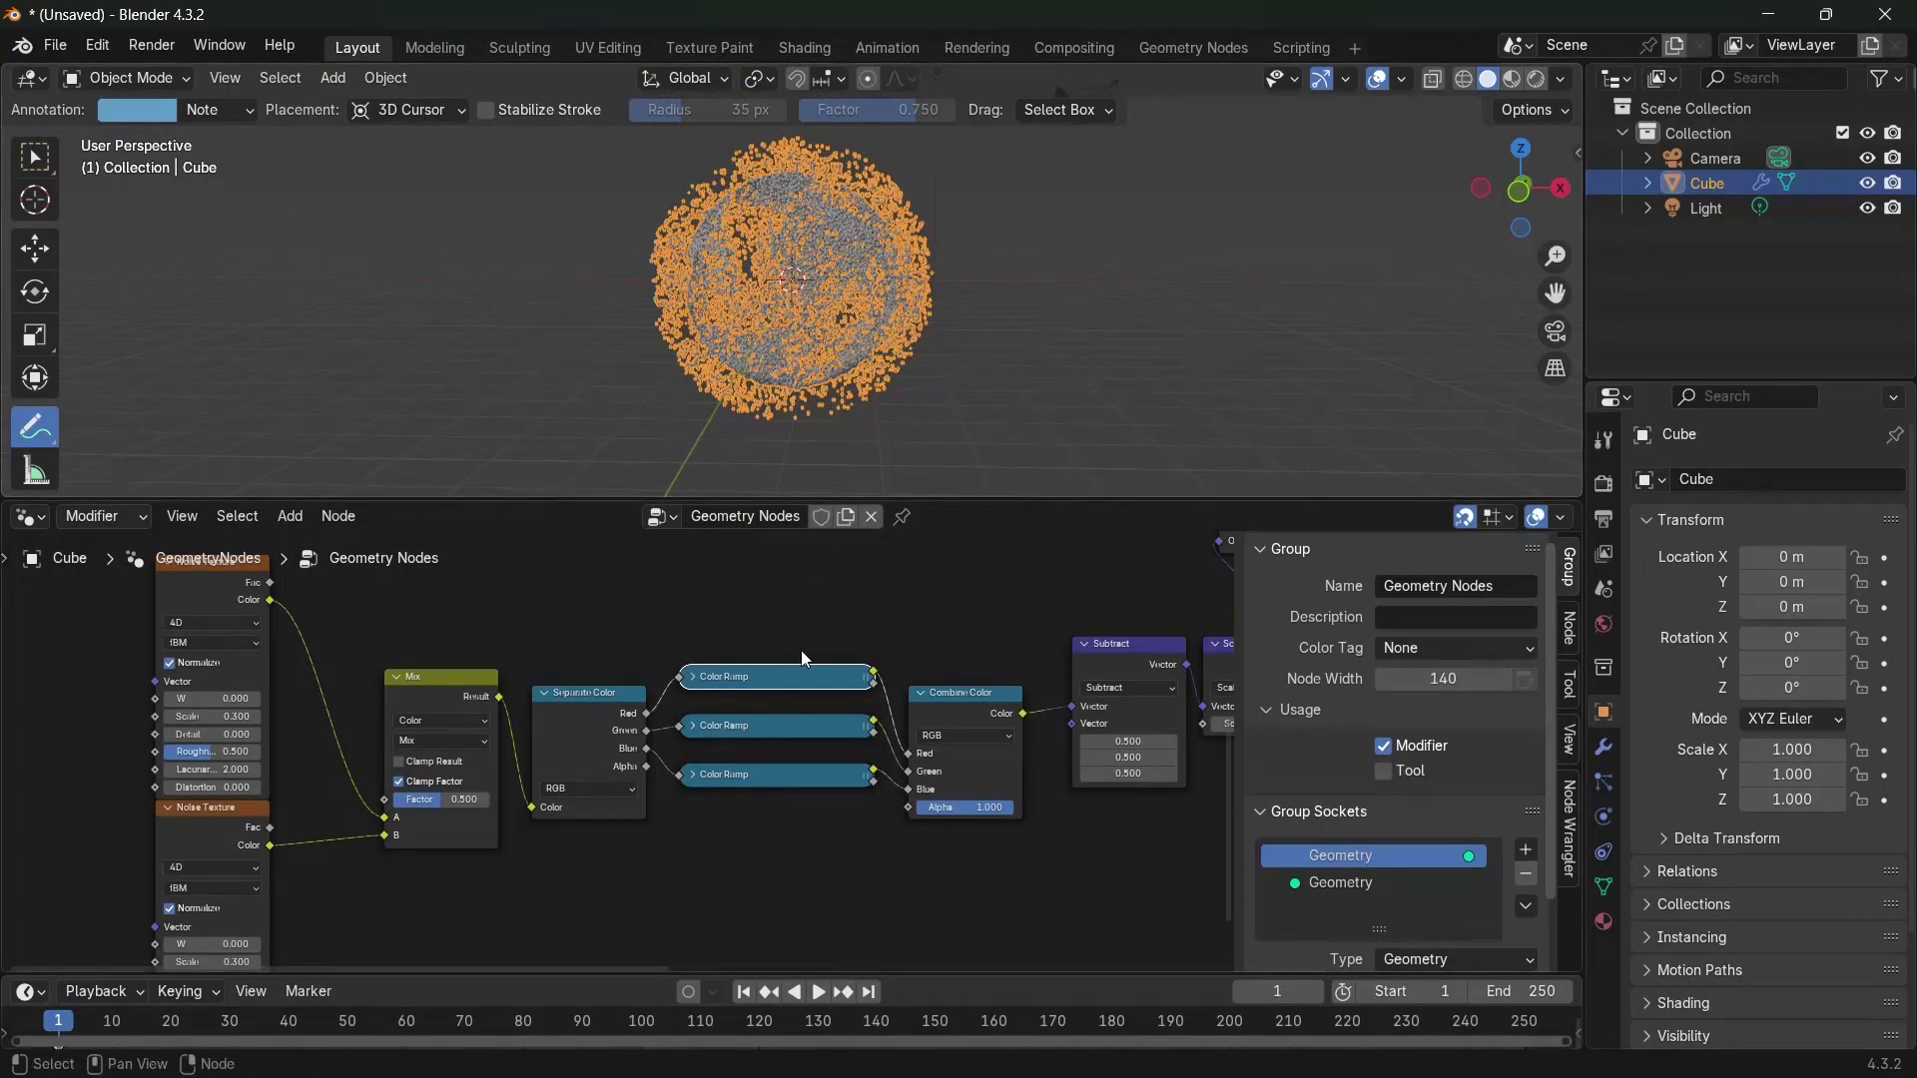
# Set the render resolution percentage to 200% and the frame rate to 60 fps
pyautogui.click(1606, 521)
pyautogui.click(1775, 565)
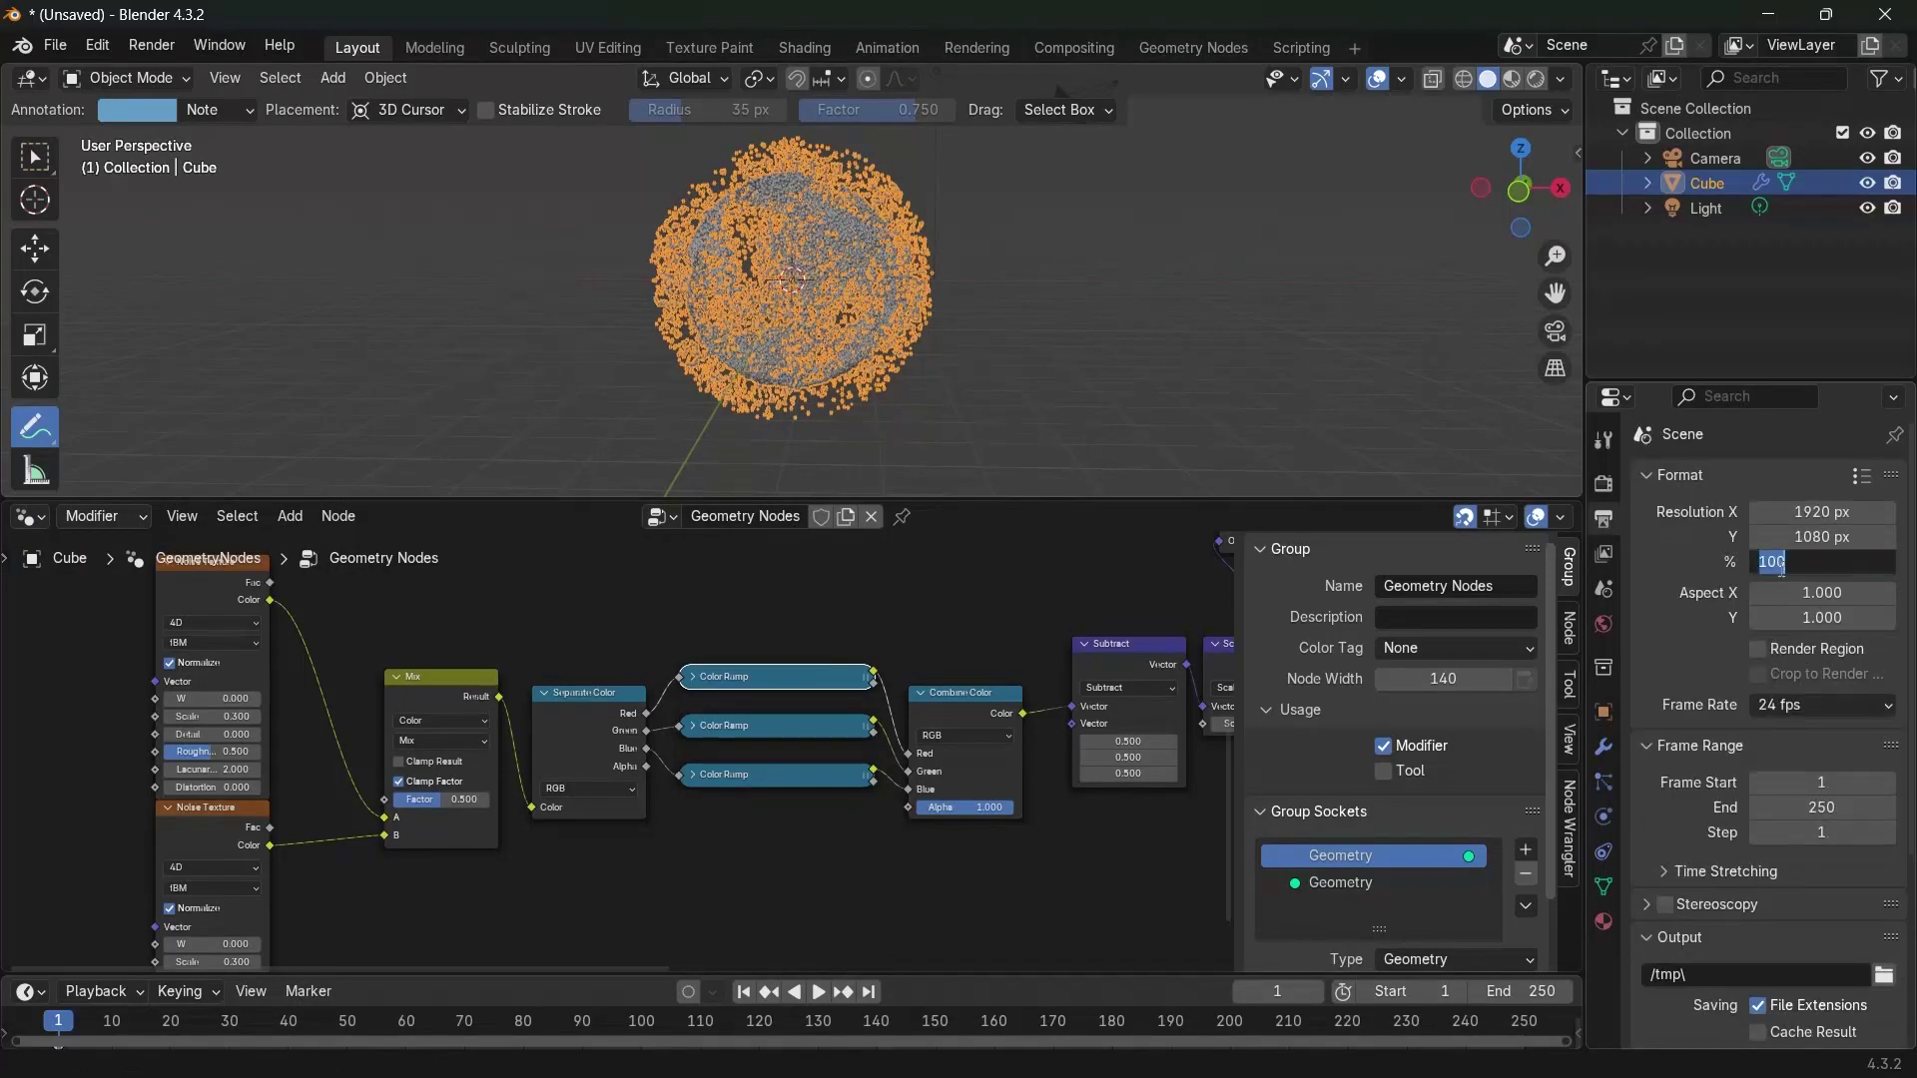
pyautogui.write('200')
pyautogui.press('Return')
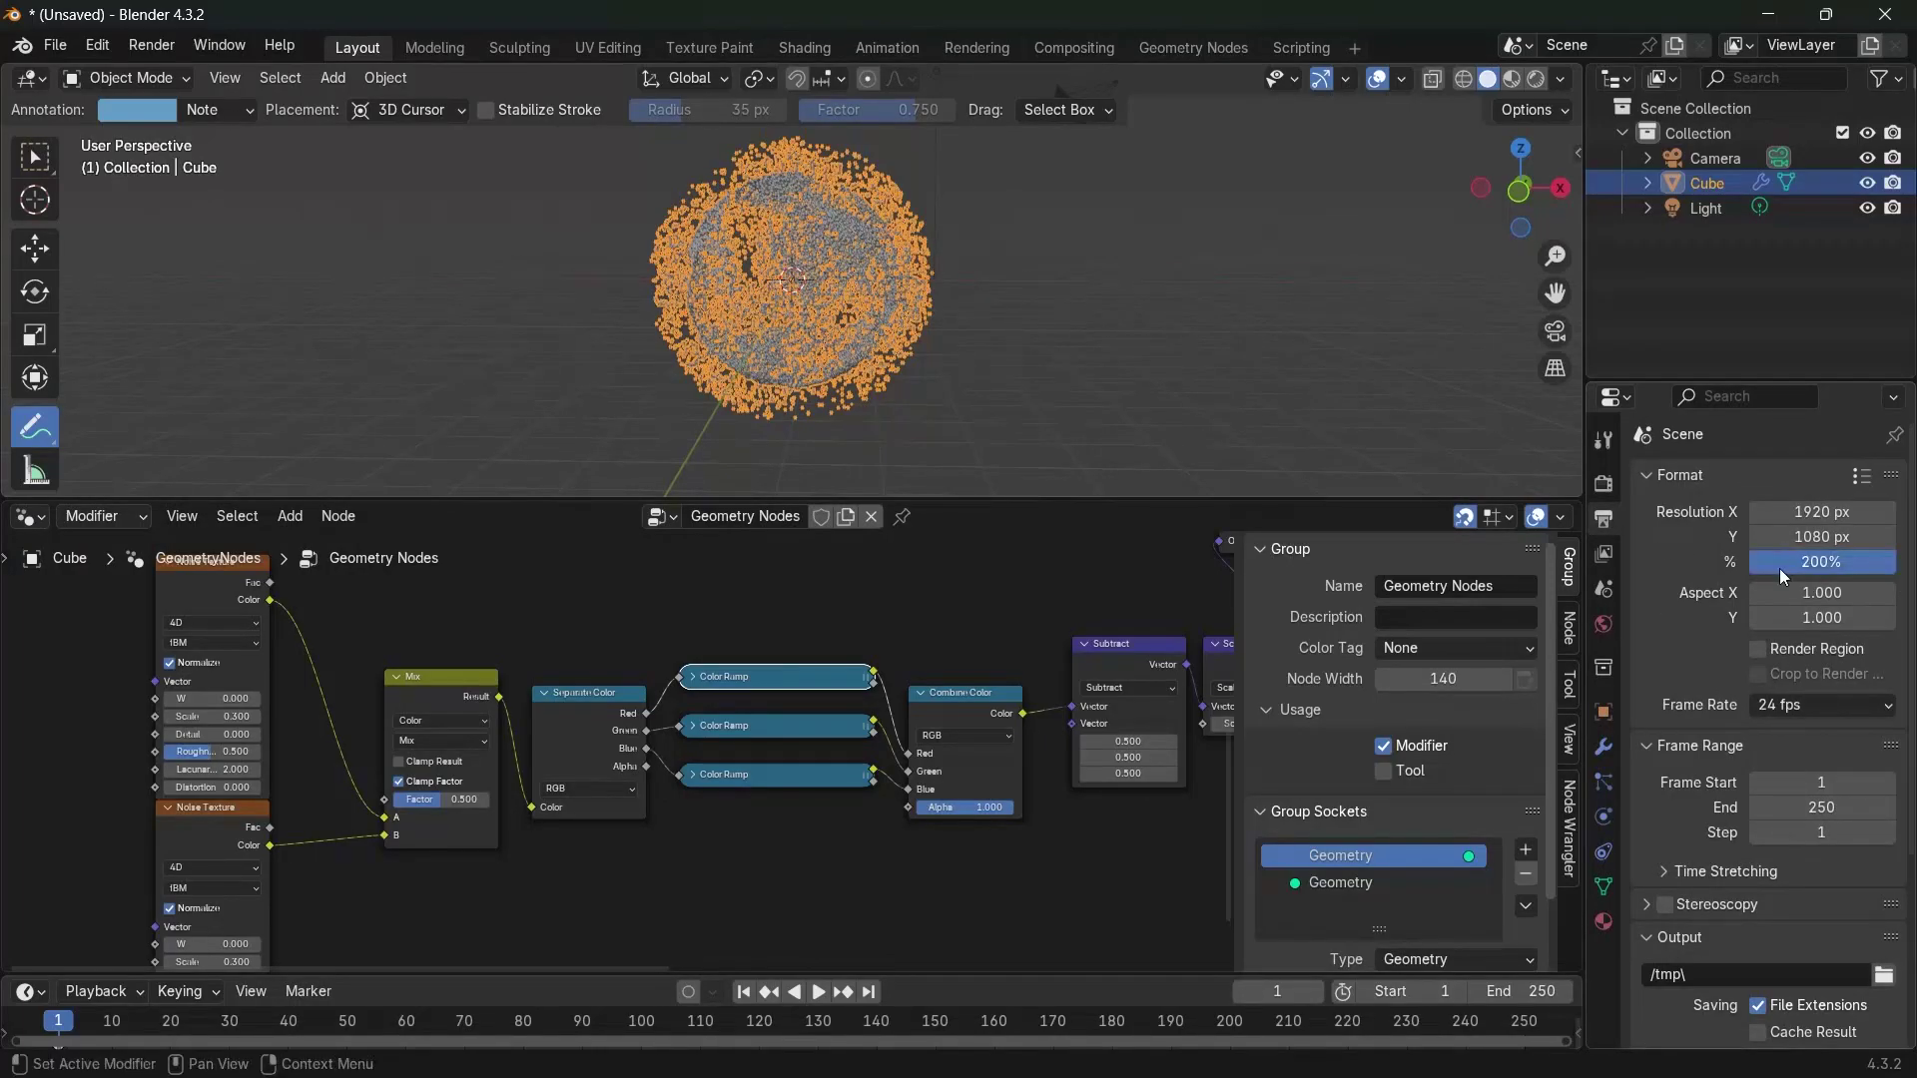
pyautogui.click(1794, 699)
pyautogui.click(1781, 906)
pyautogui.click(1794, 704)
pyautogui.click(1796, 705)
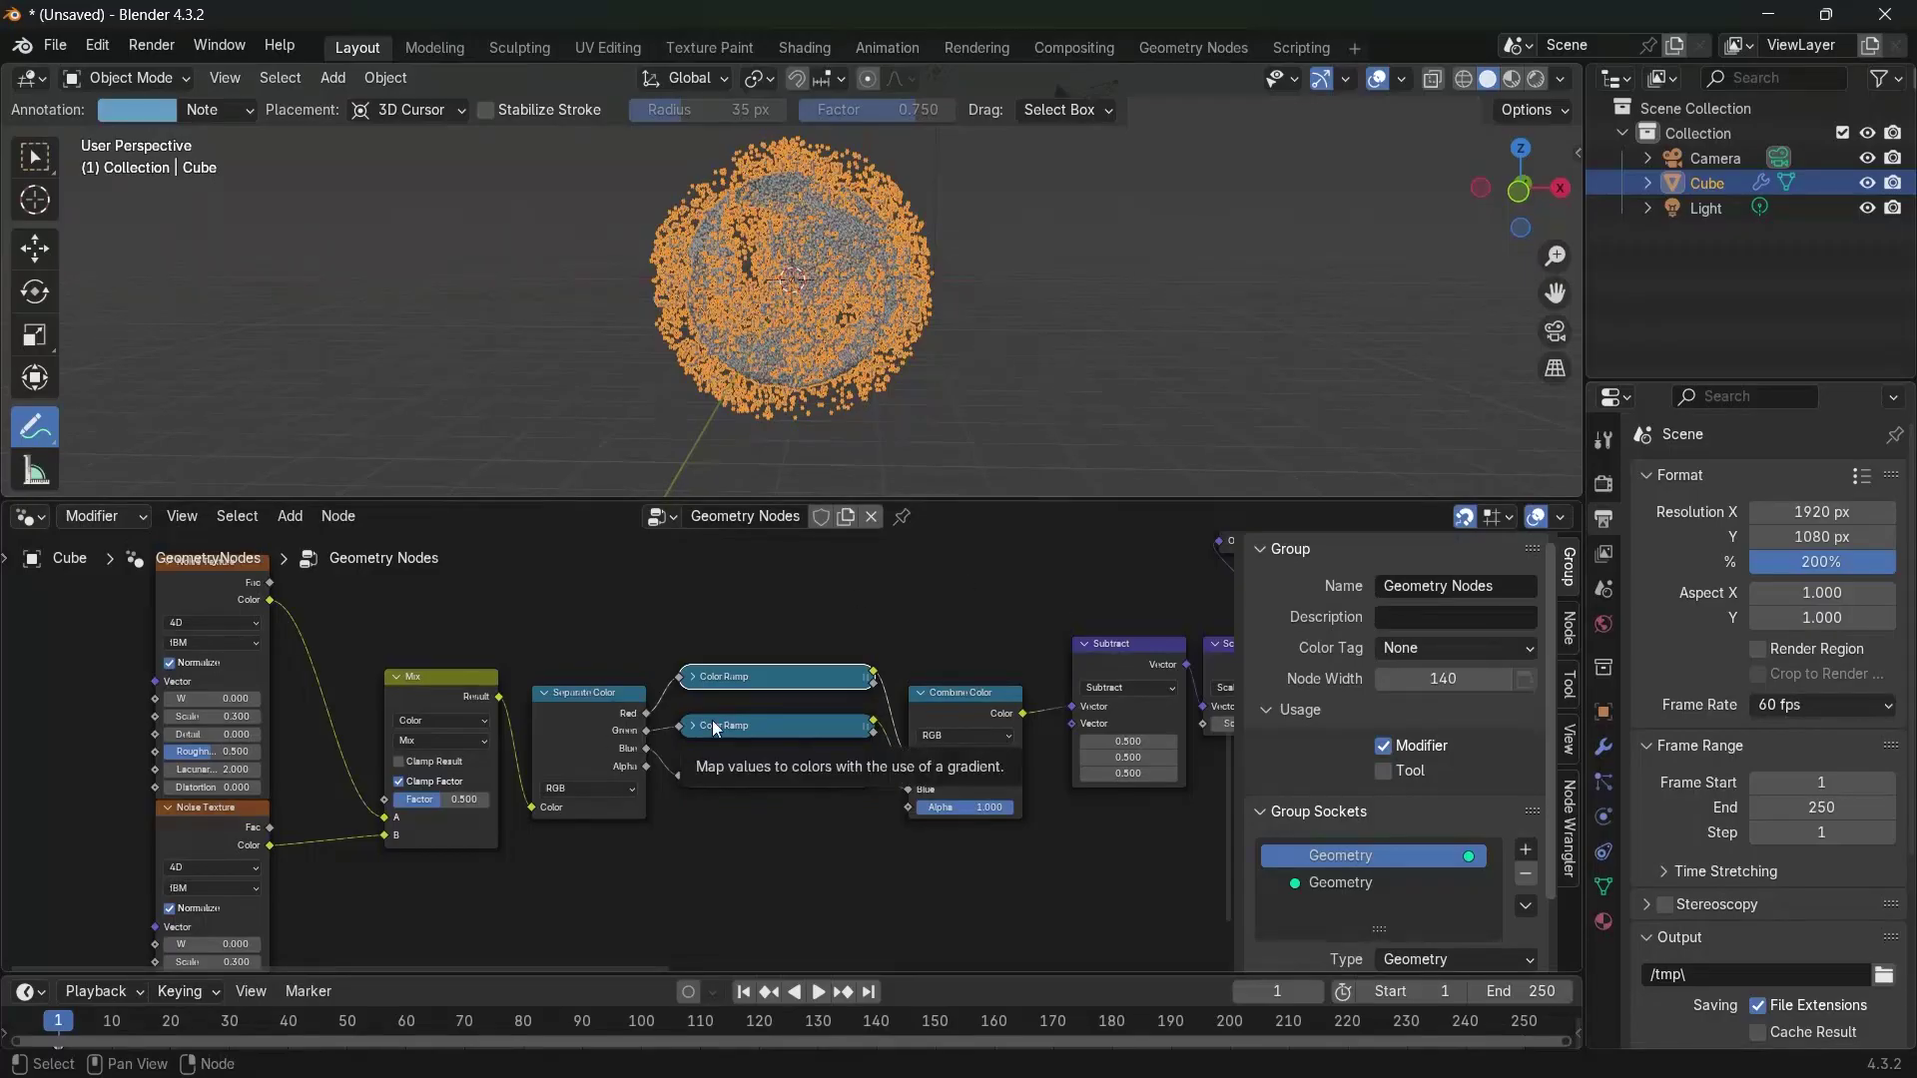
# Move the Position, Normalize and Scale nodes together clear of the first Set Position node
pyautogui.scroll(-3, 715, 725)
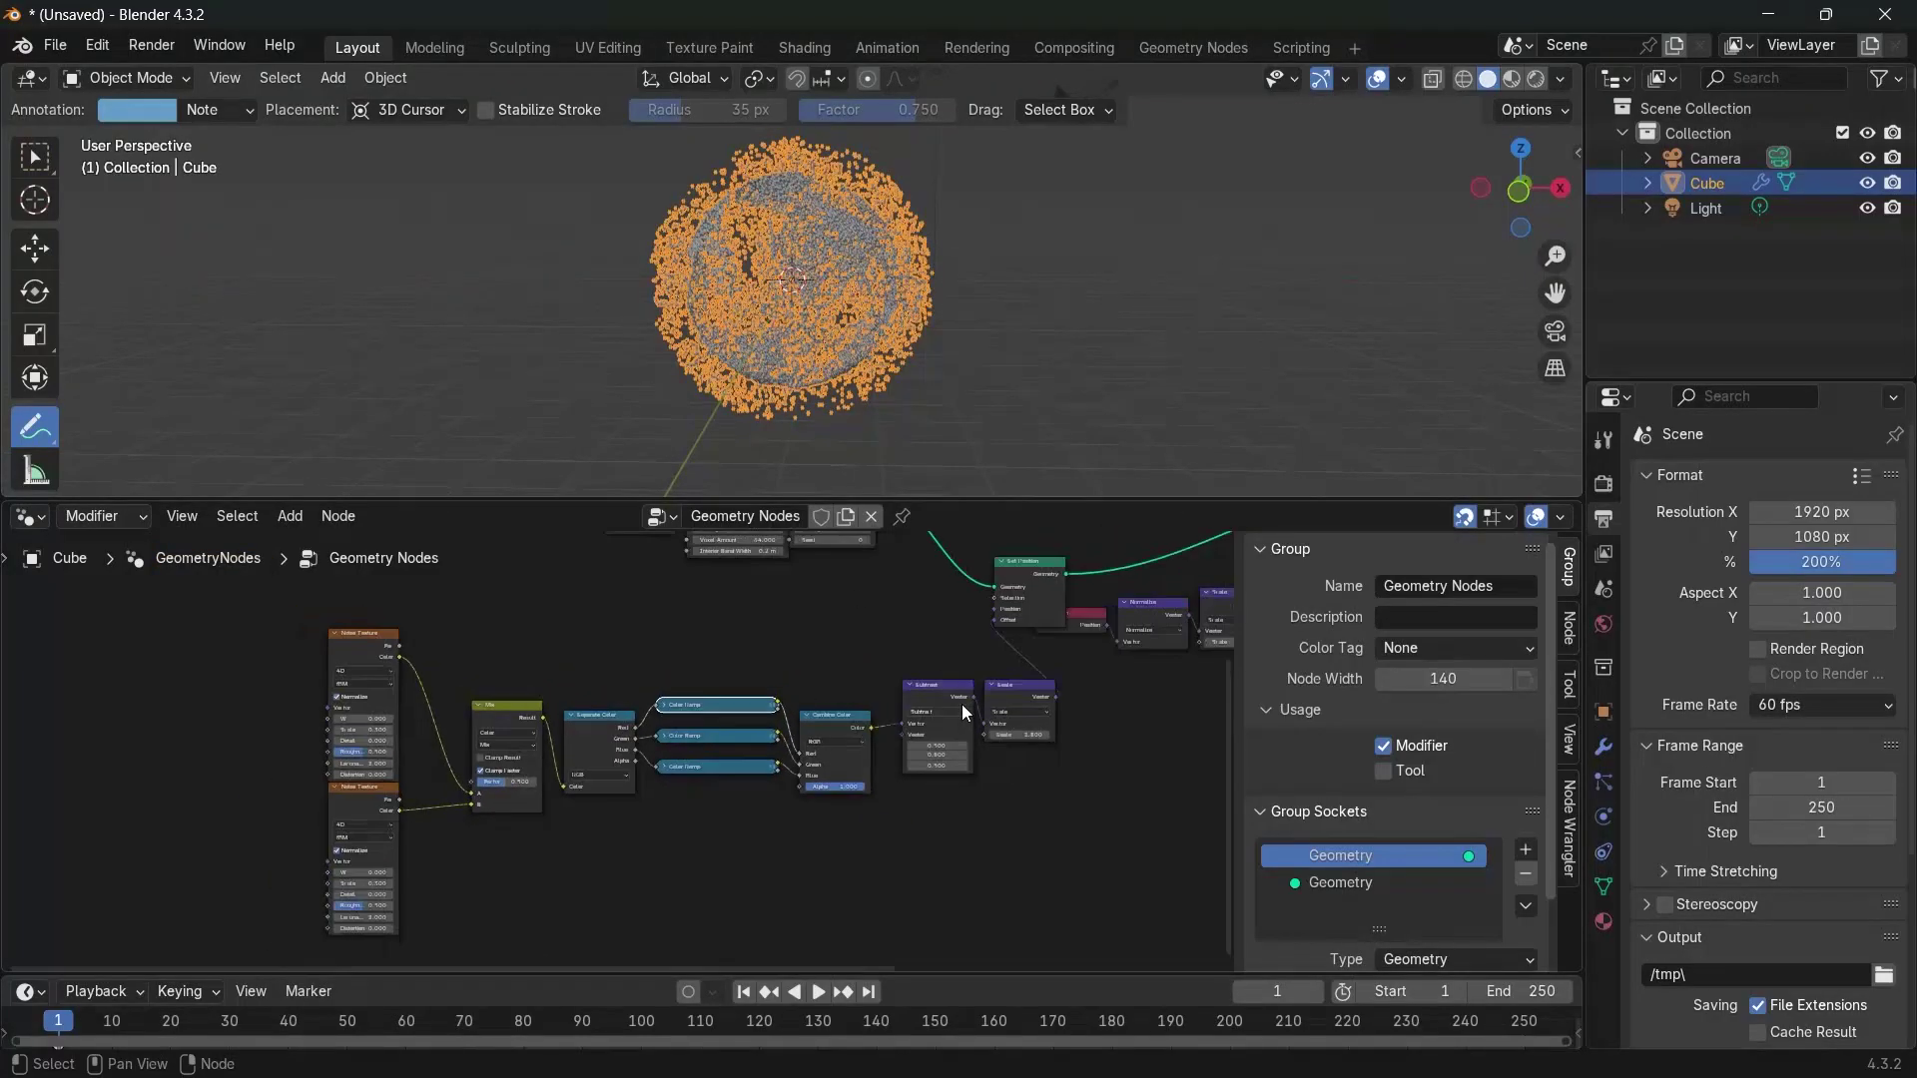
pyautogui.moveTo(844, 687); pyautogui.dragTo(574, 768, button='middle')
pyautogui.moveTo(826, 667); pyautogui.dragTo(1079, 634)
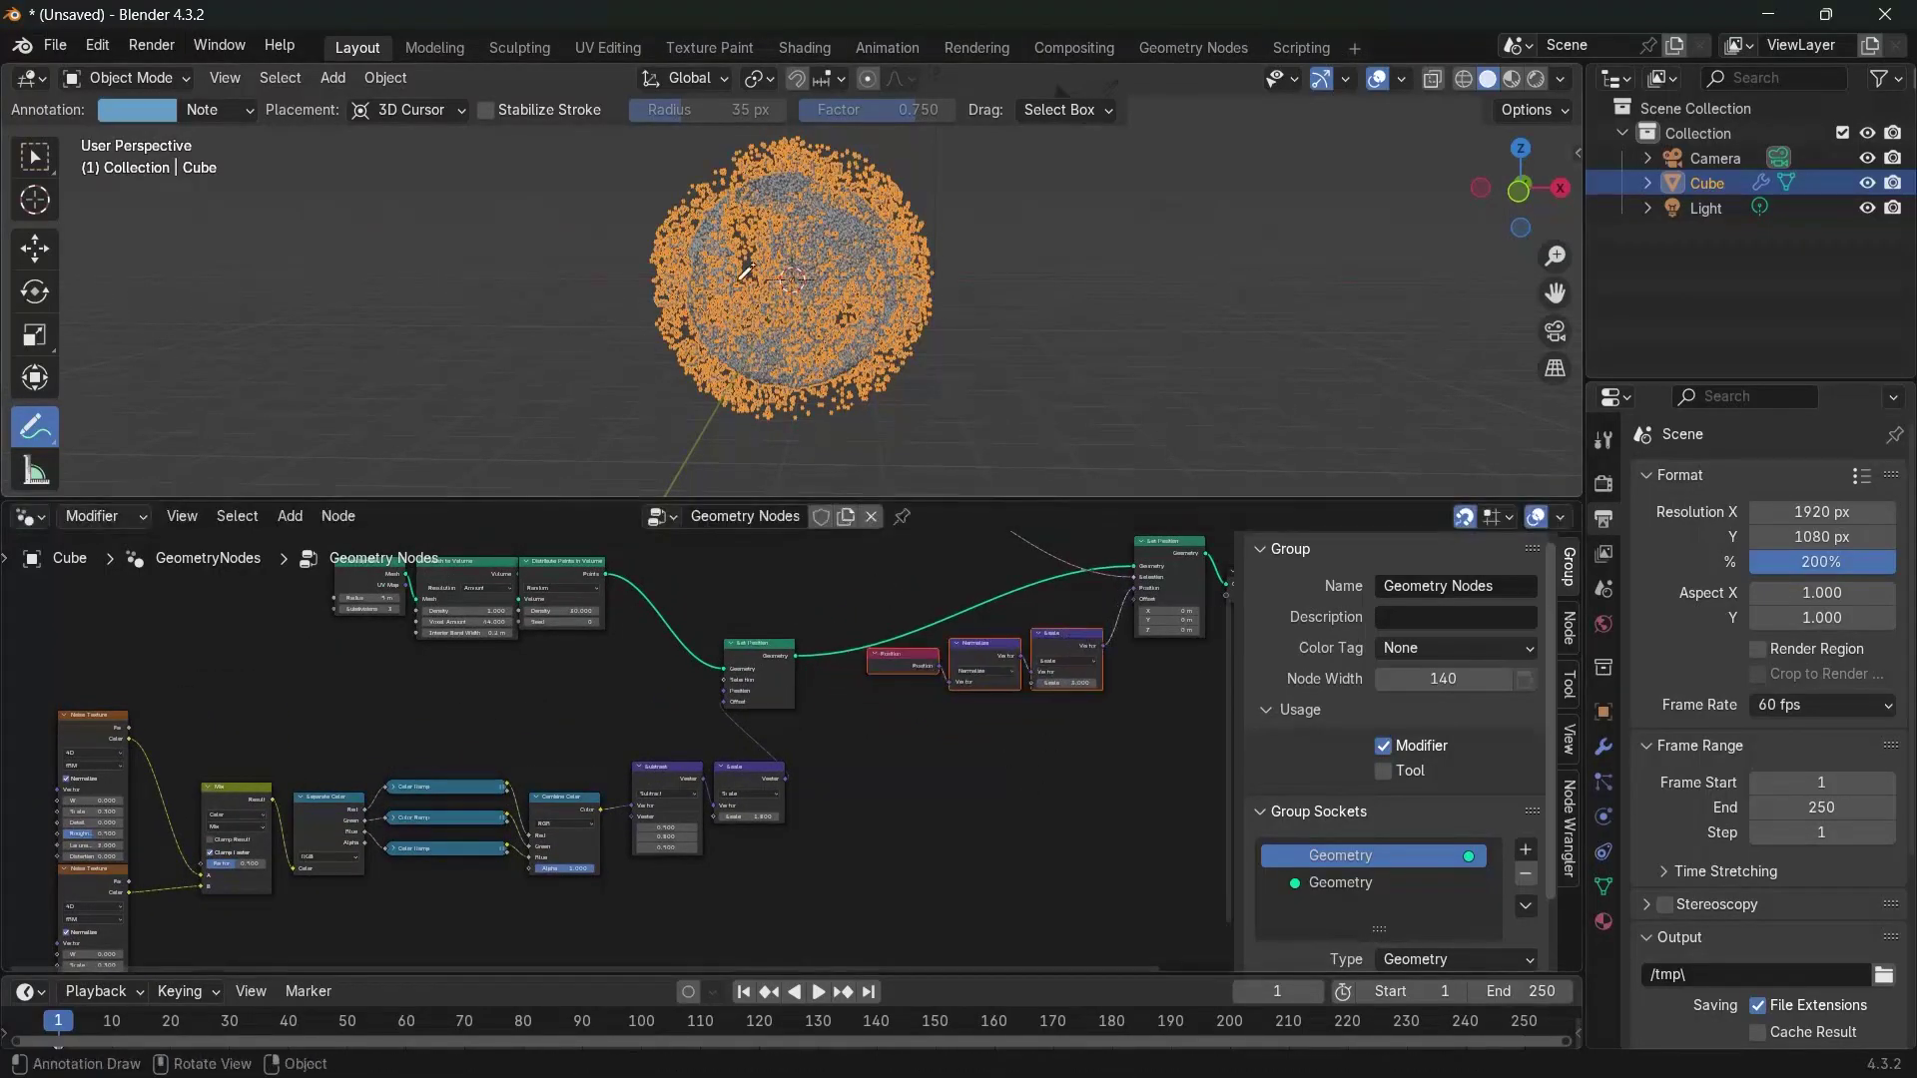
# Set the end frame of the frame range to 600
pyautogui.scroll(-4, 1818, 699)
pyautogui.click(1818, 655)
pyautogui.write('6')
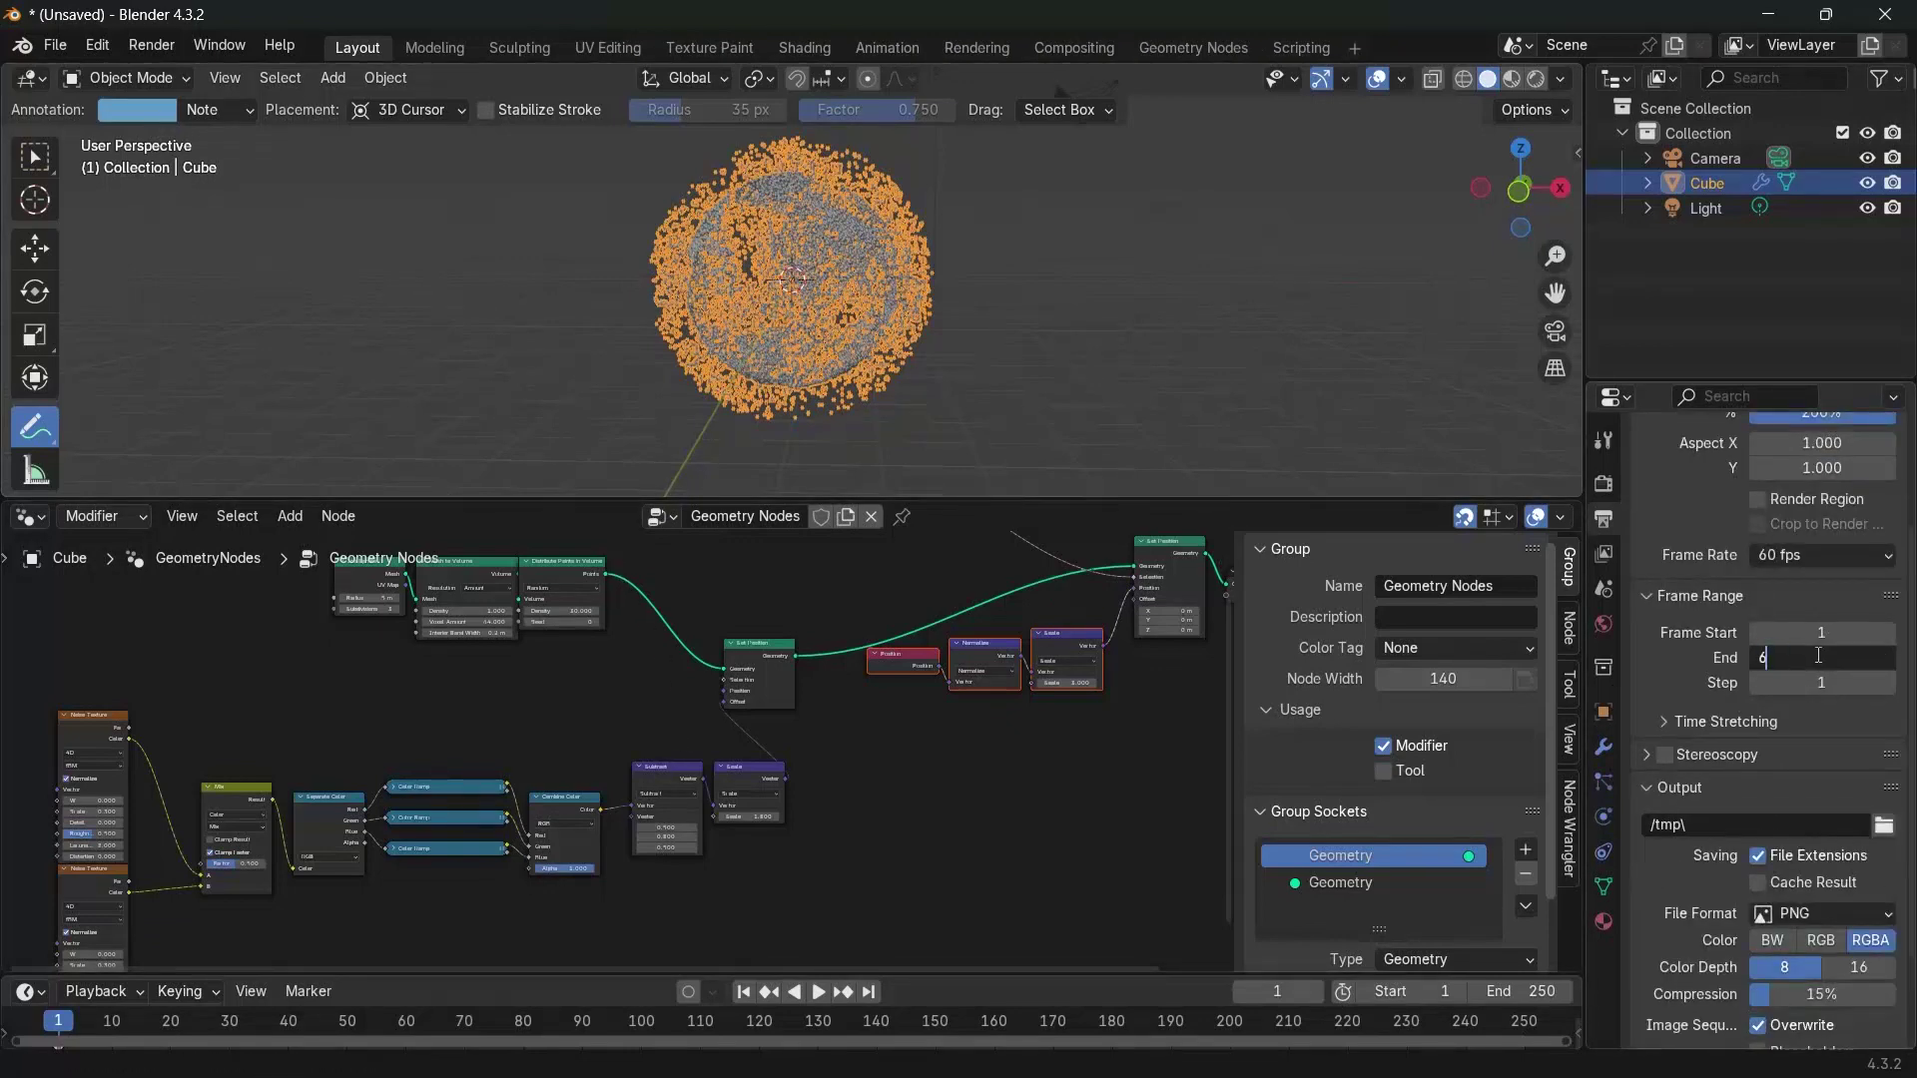
pyautogui.press('Return')
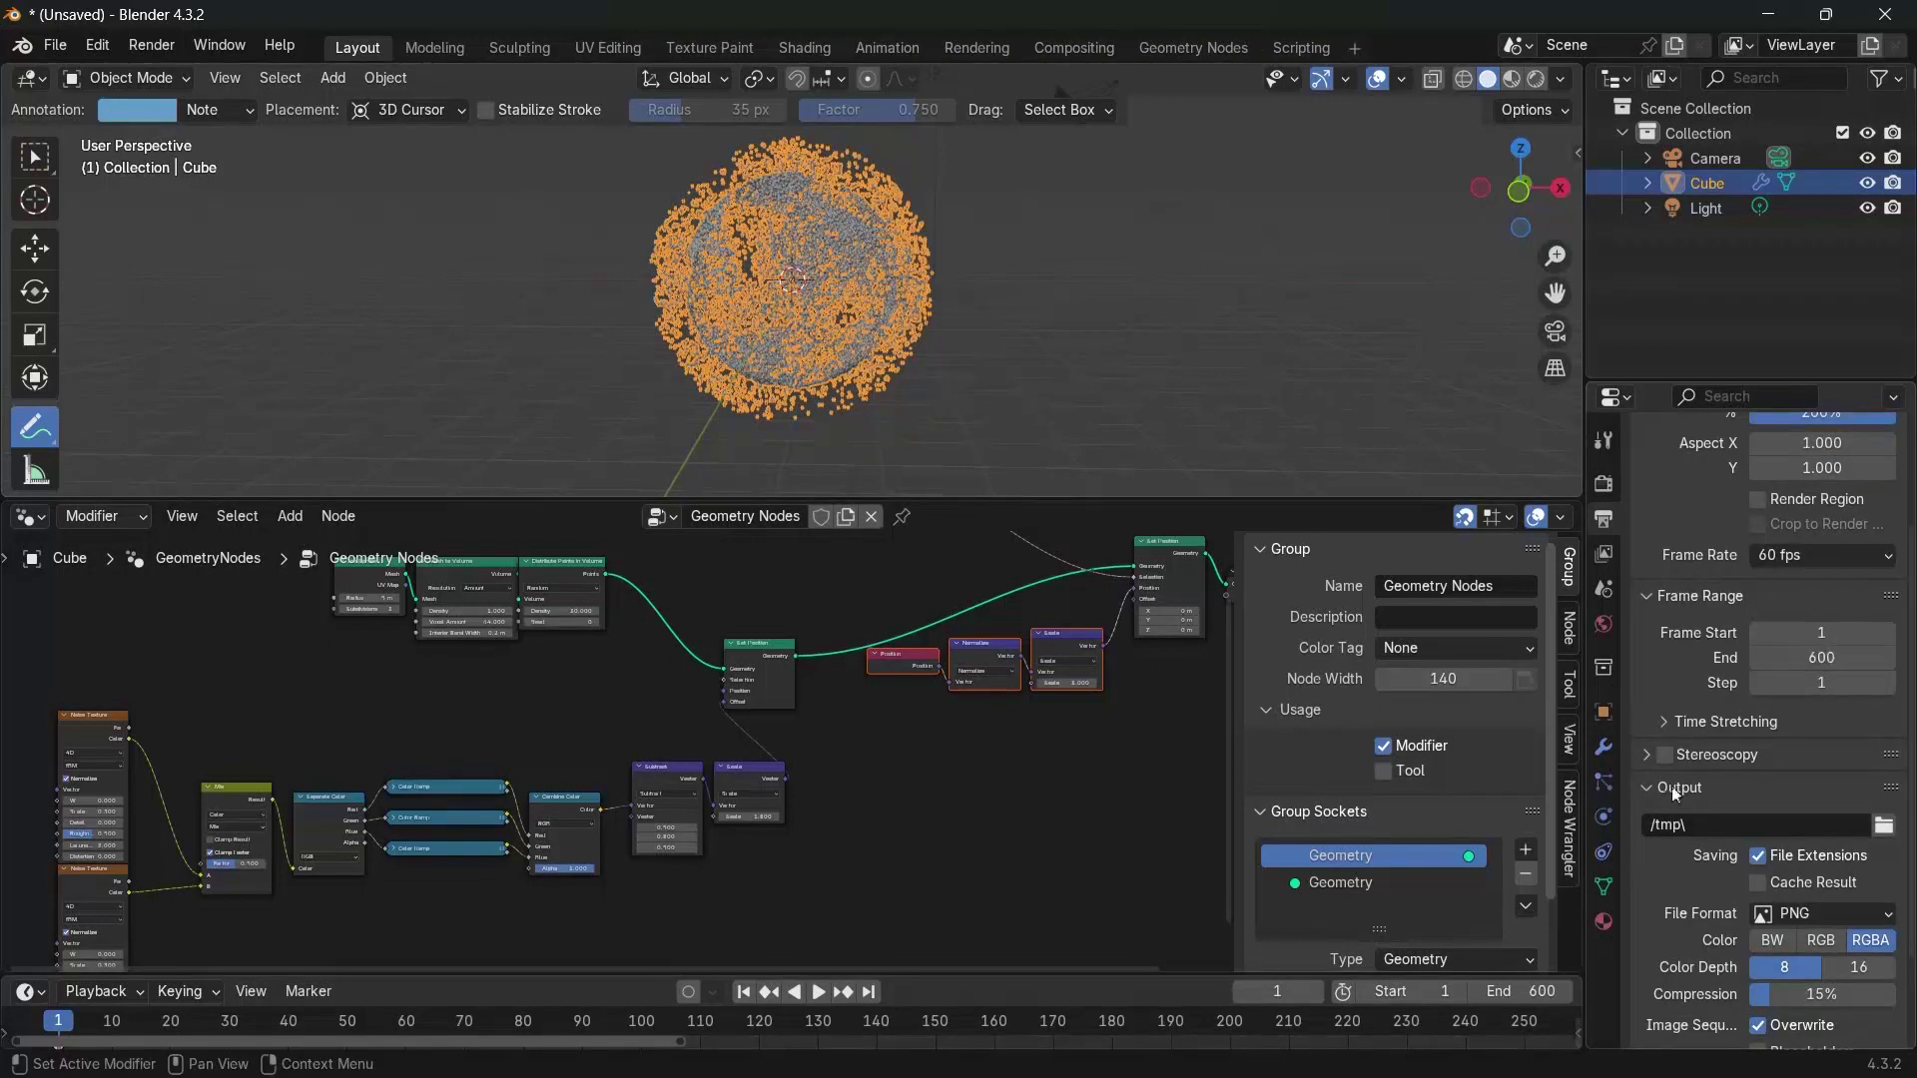
# Set the render output path to // and the output file format to FFmpeg Video
pyautogui.click(1718, 826)
pyautogui.write('//')
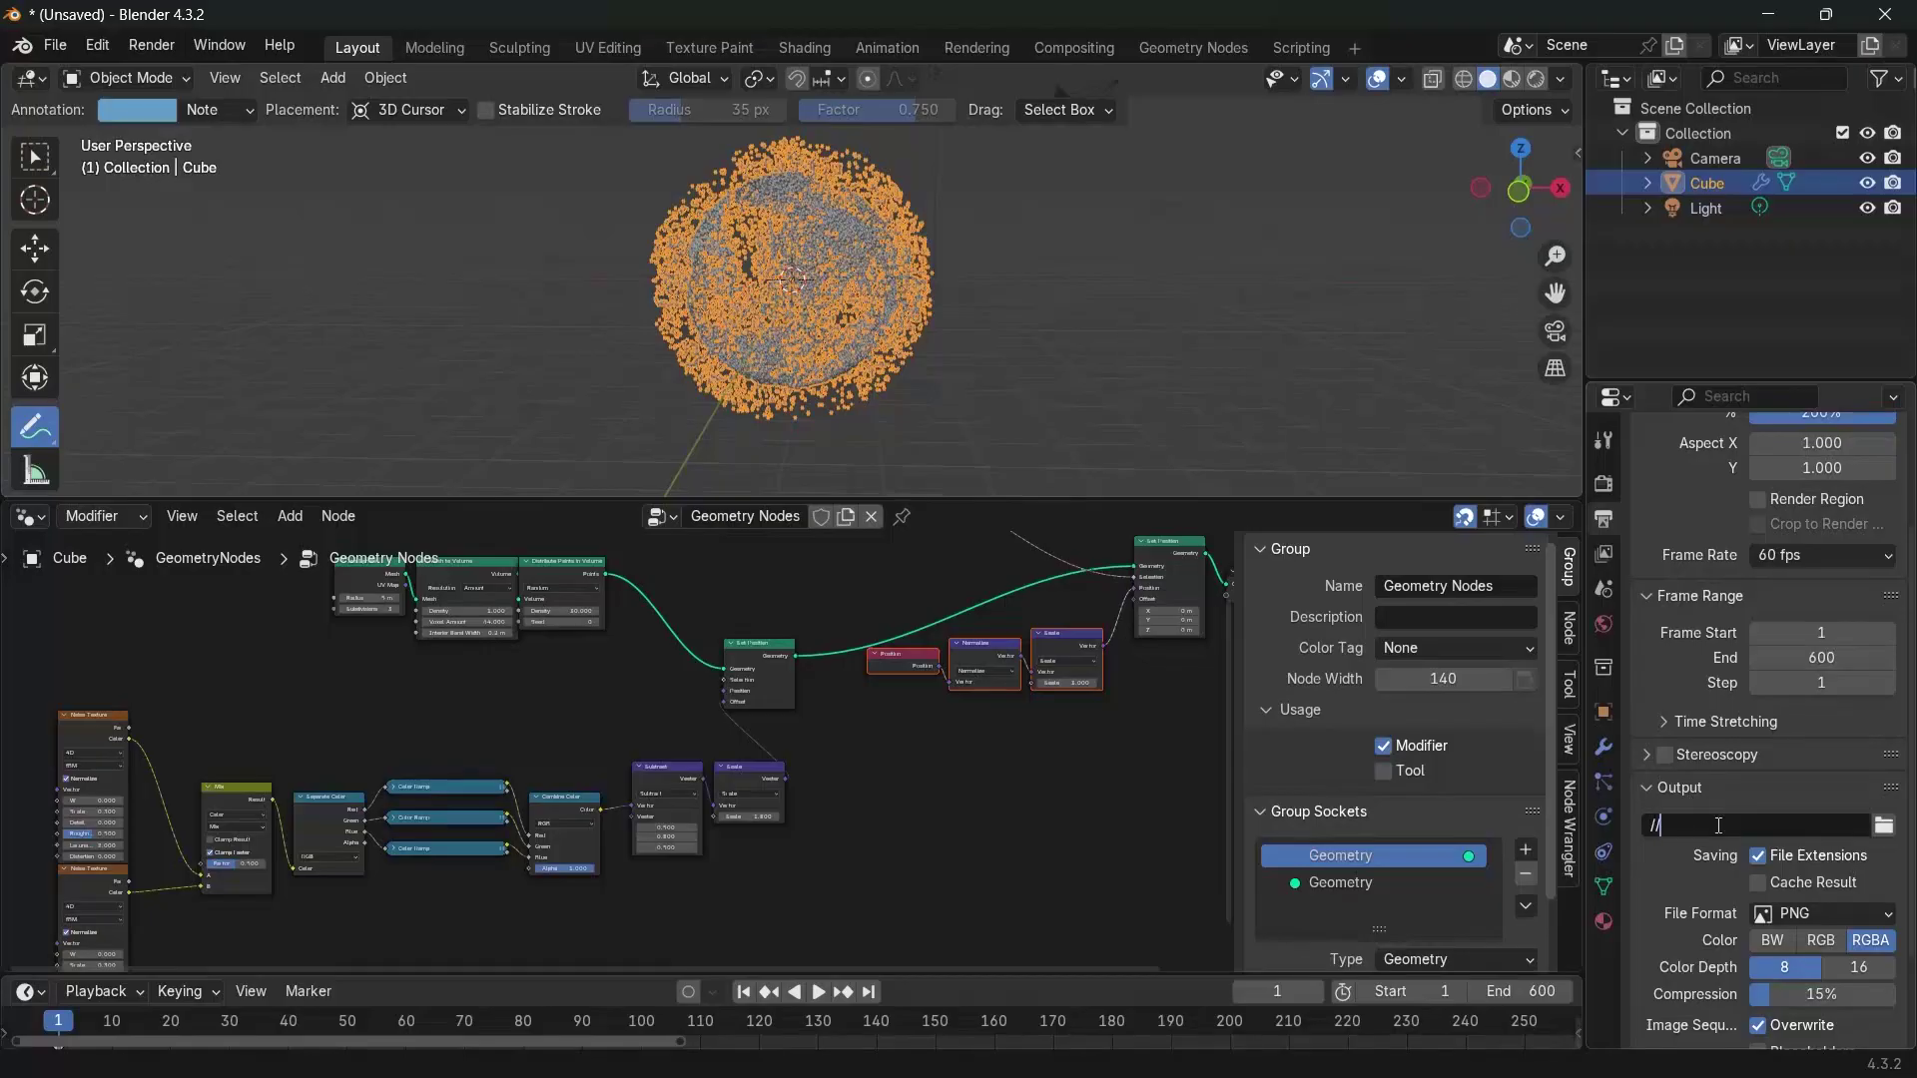
pyautogui.press('Return')
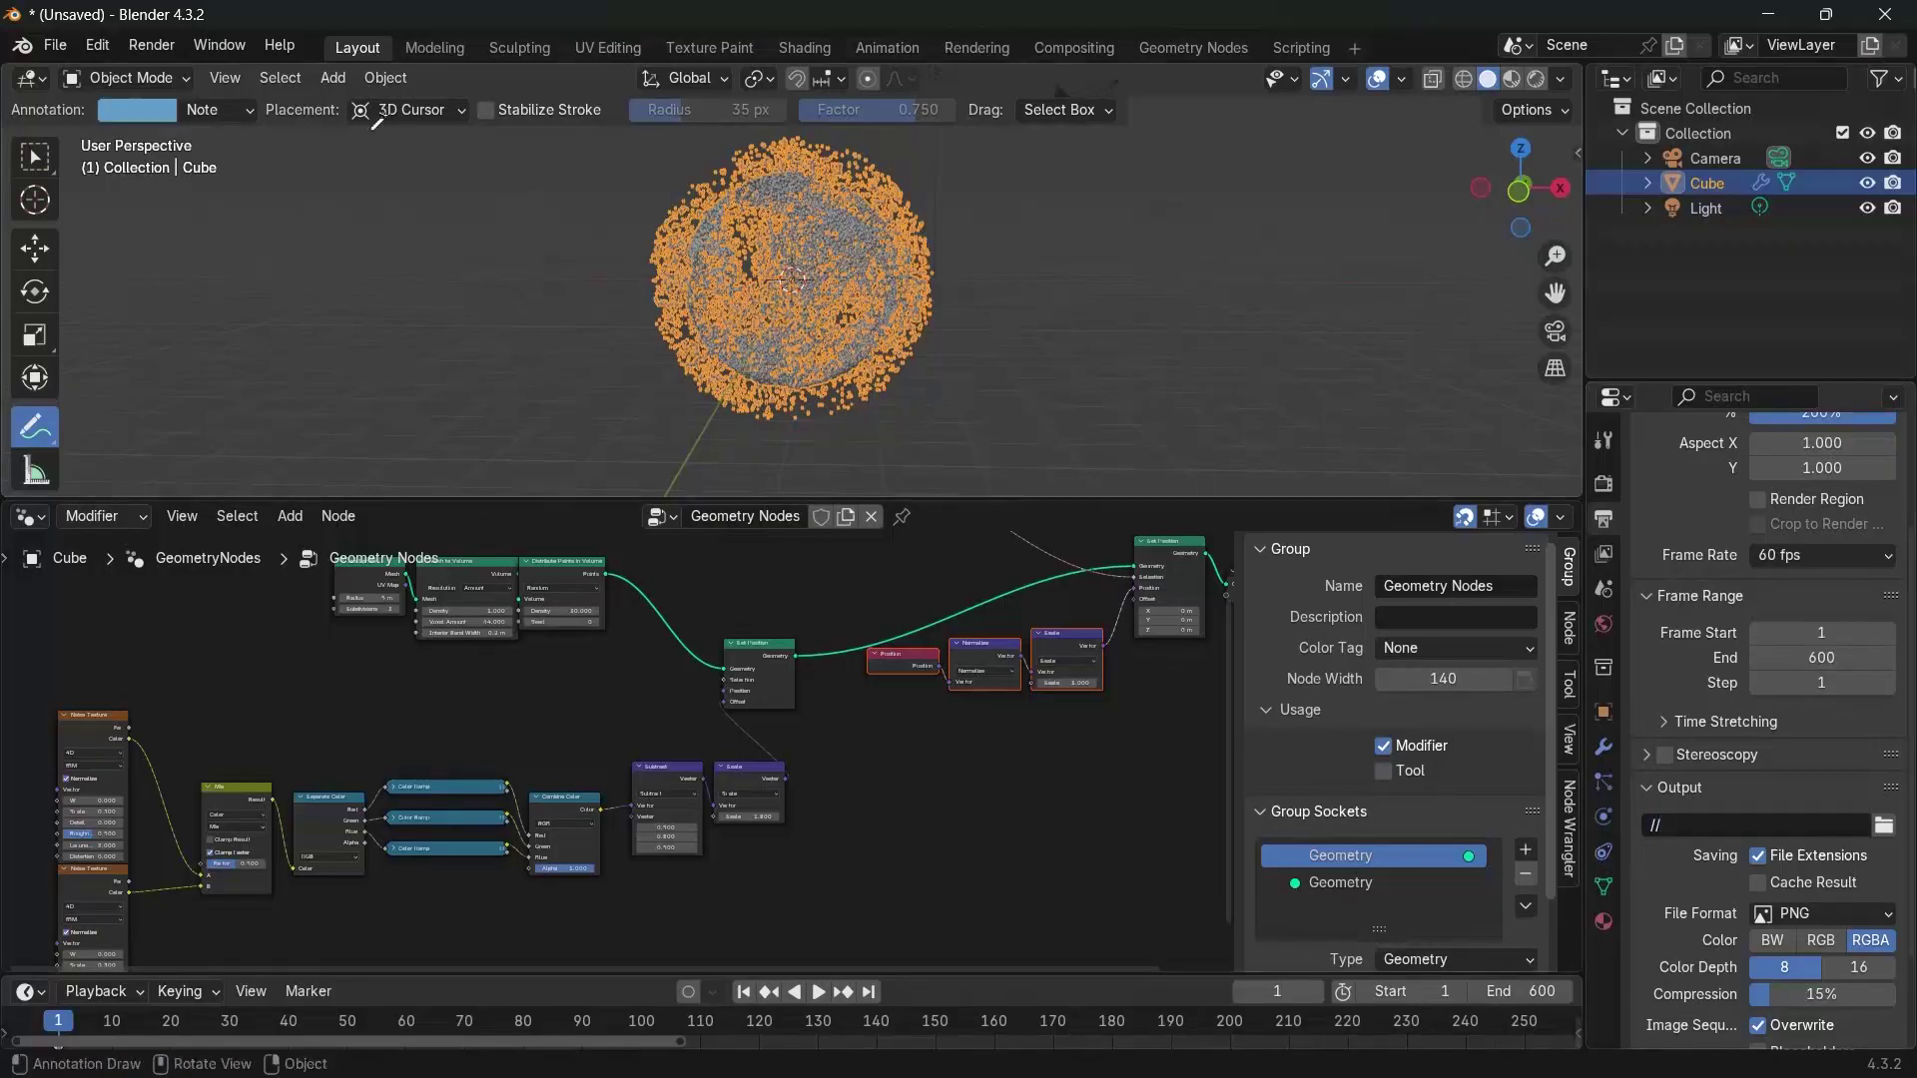
pyautogui.scroll(-2, 1767, 698)
pyautogui.click(1797, 852)
pyautogui.click(1777, 853)
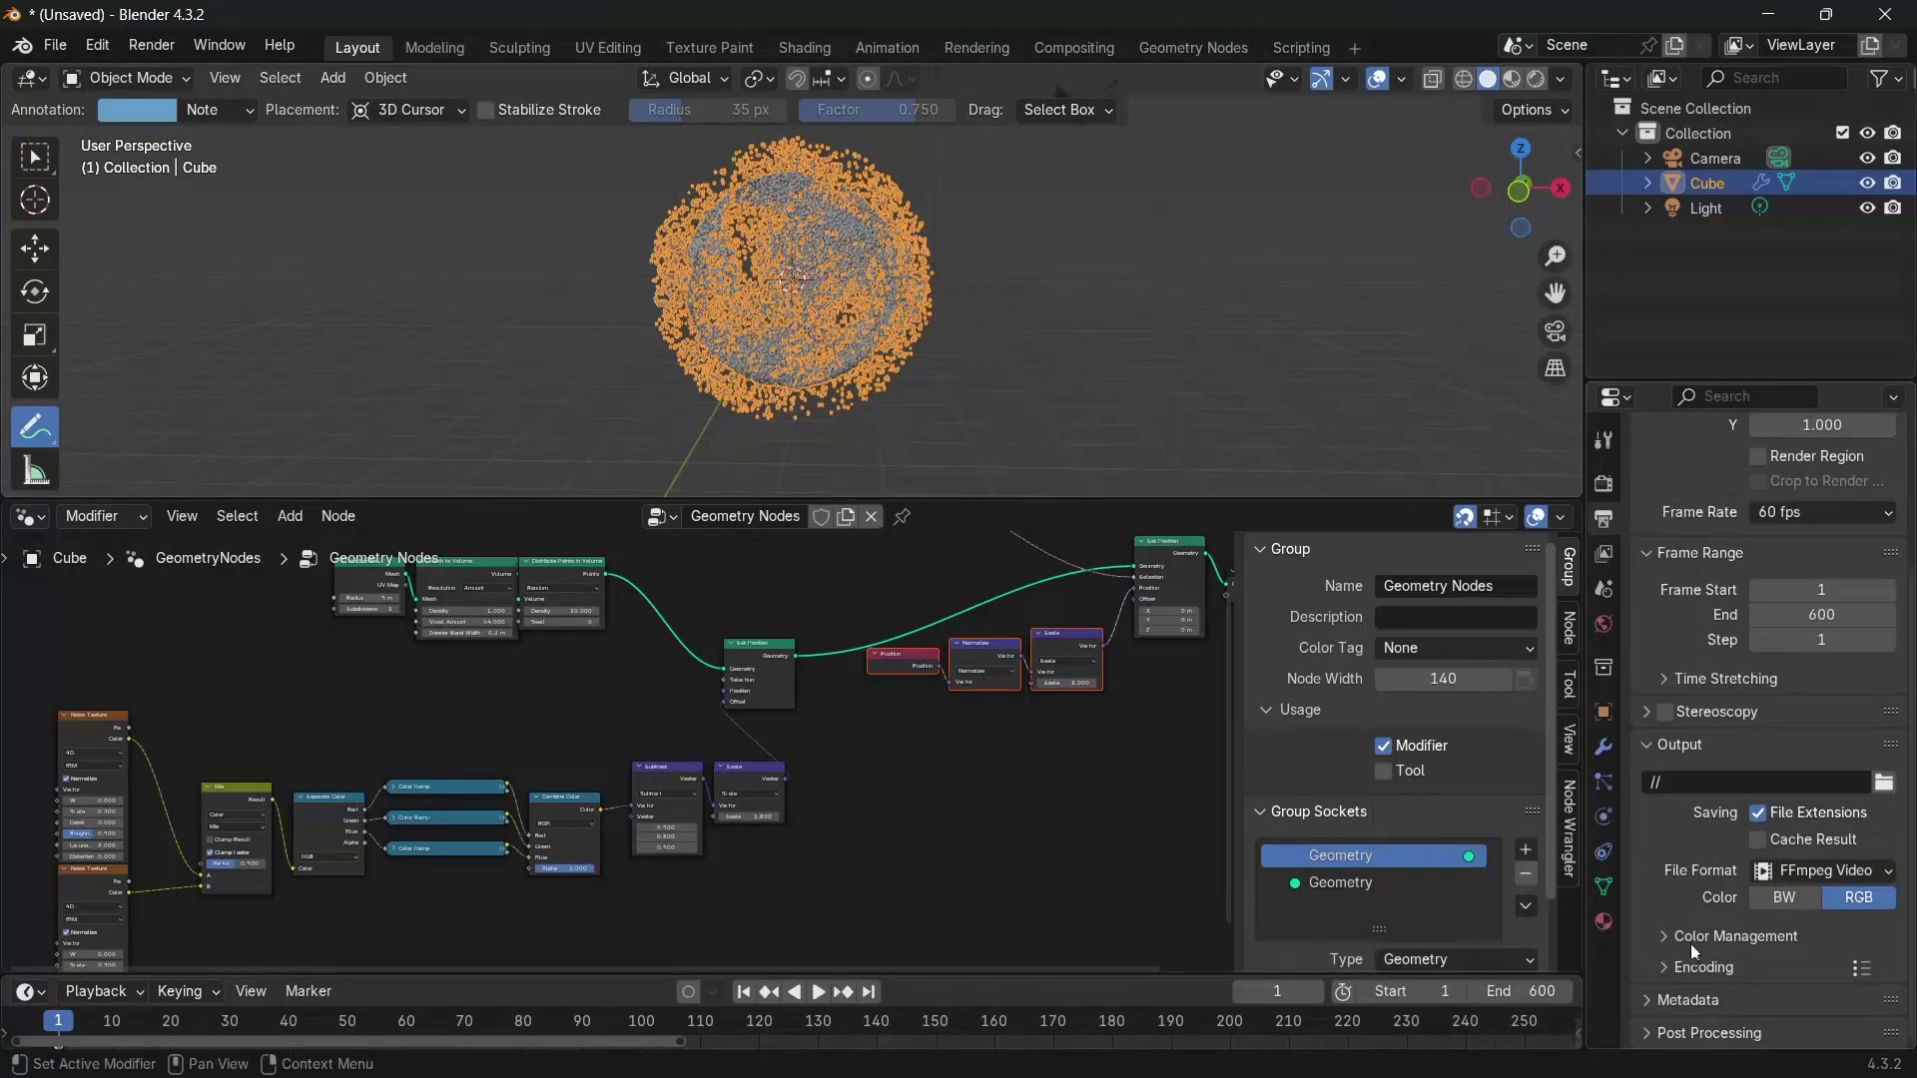
# Set the video encoding container to MPEG-4 and the output quality to Perceptually Lossless
pyautogui.click(1691, 969)
pyautogui.scroll(-5, 1698, 959)
pyautogui.click(1794, 807)
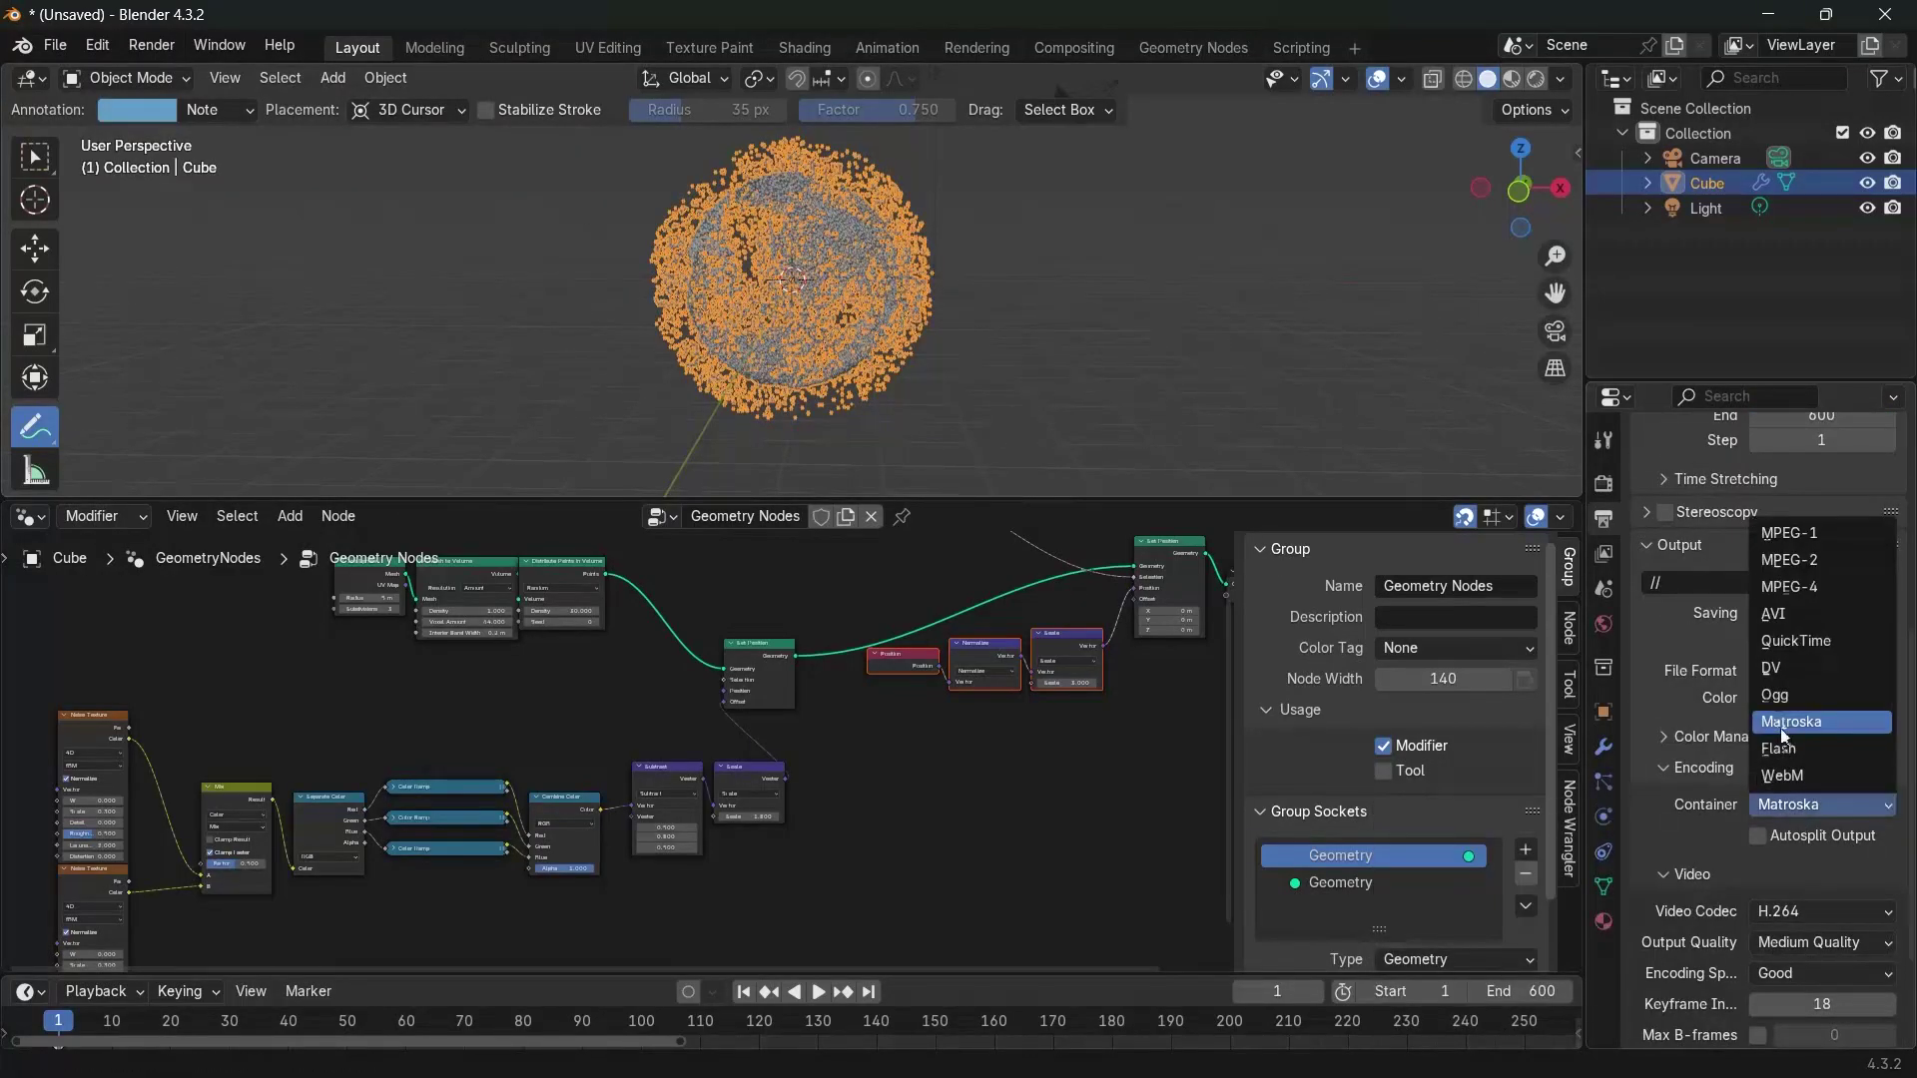
pyautogui.click(1788, 589)
pyautogui.click(1805, 941)
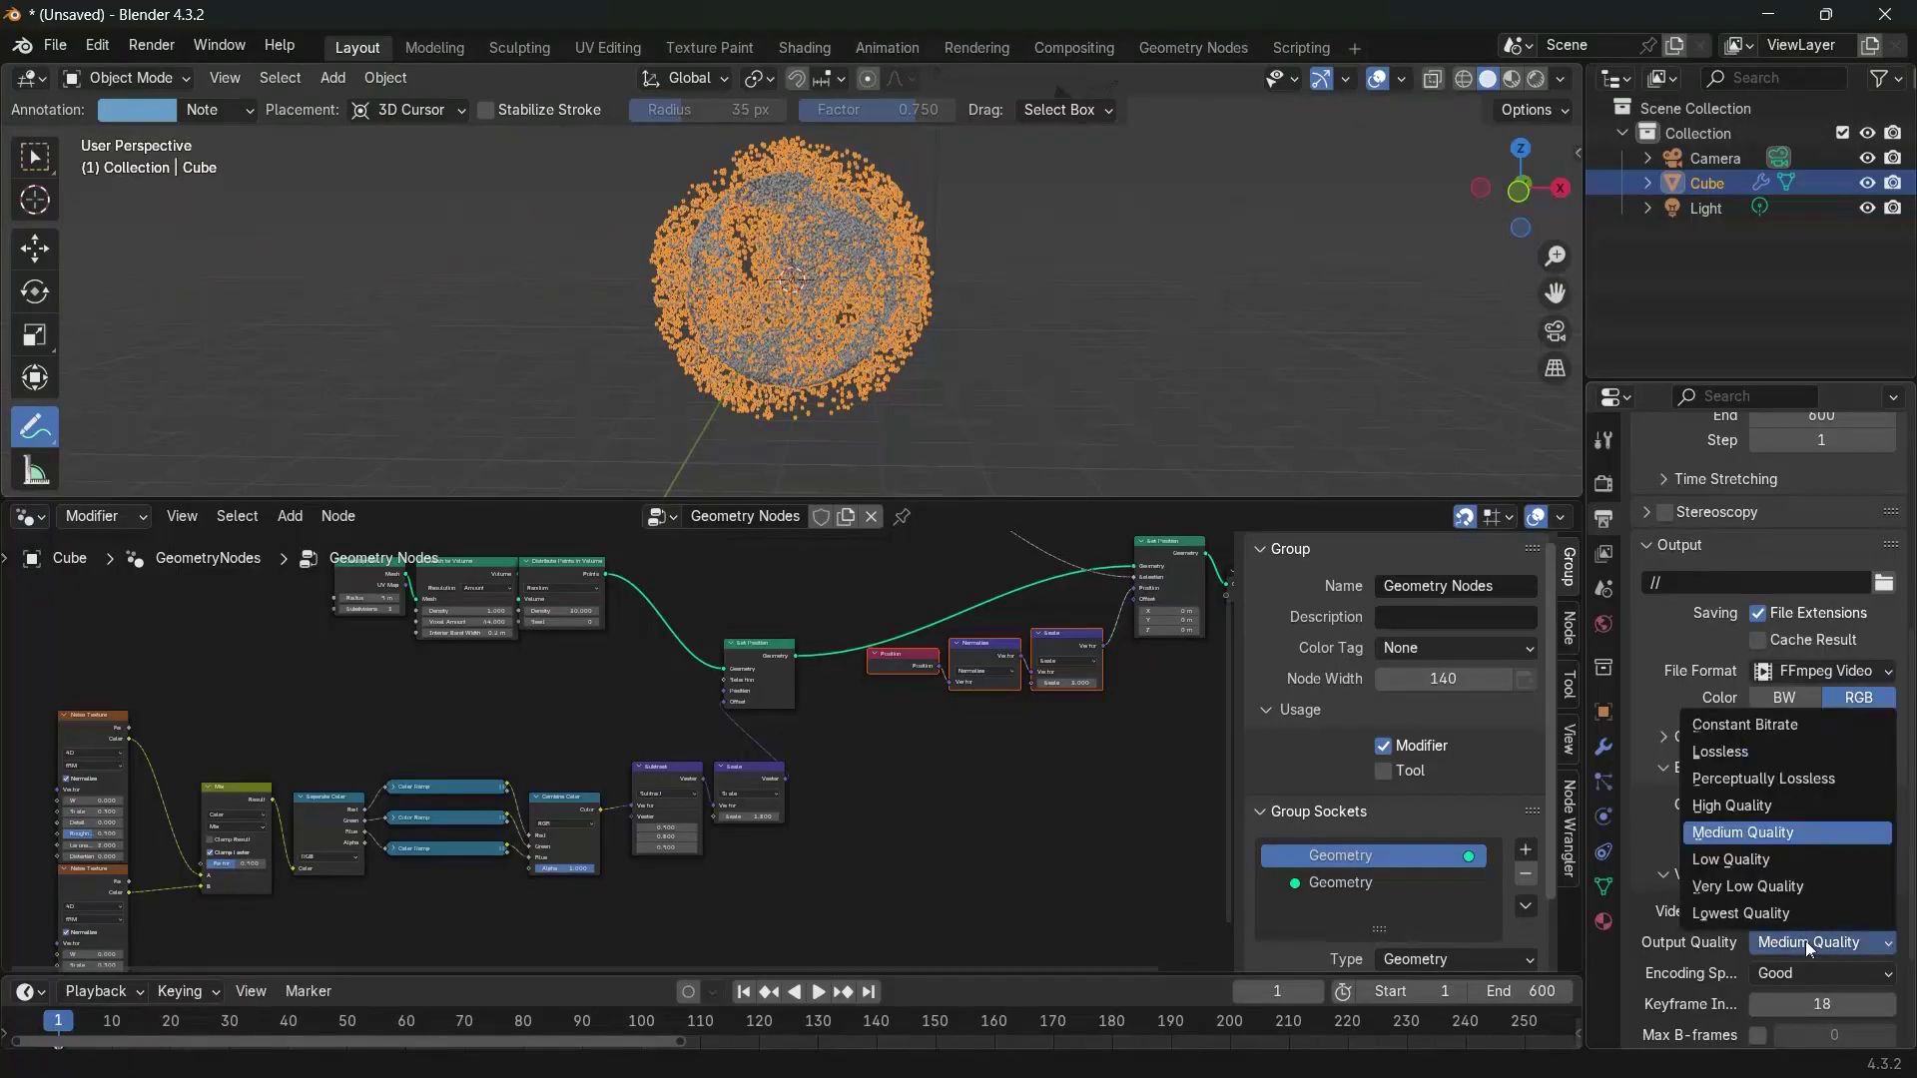
pyautogui.click(1776, 780)
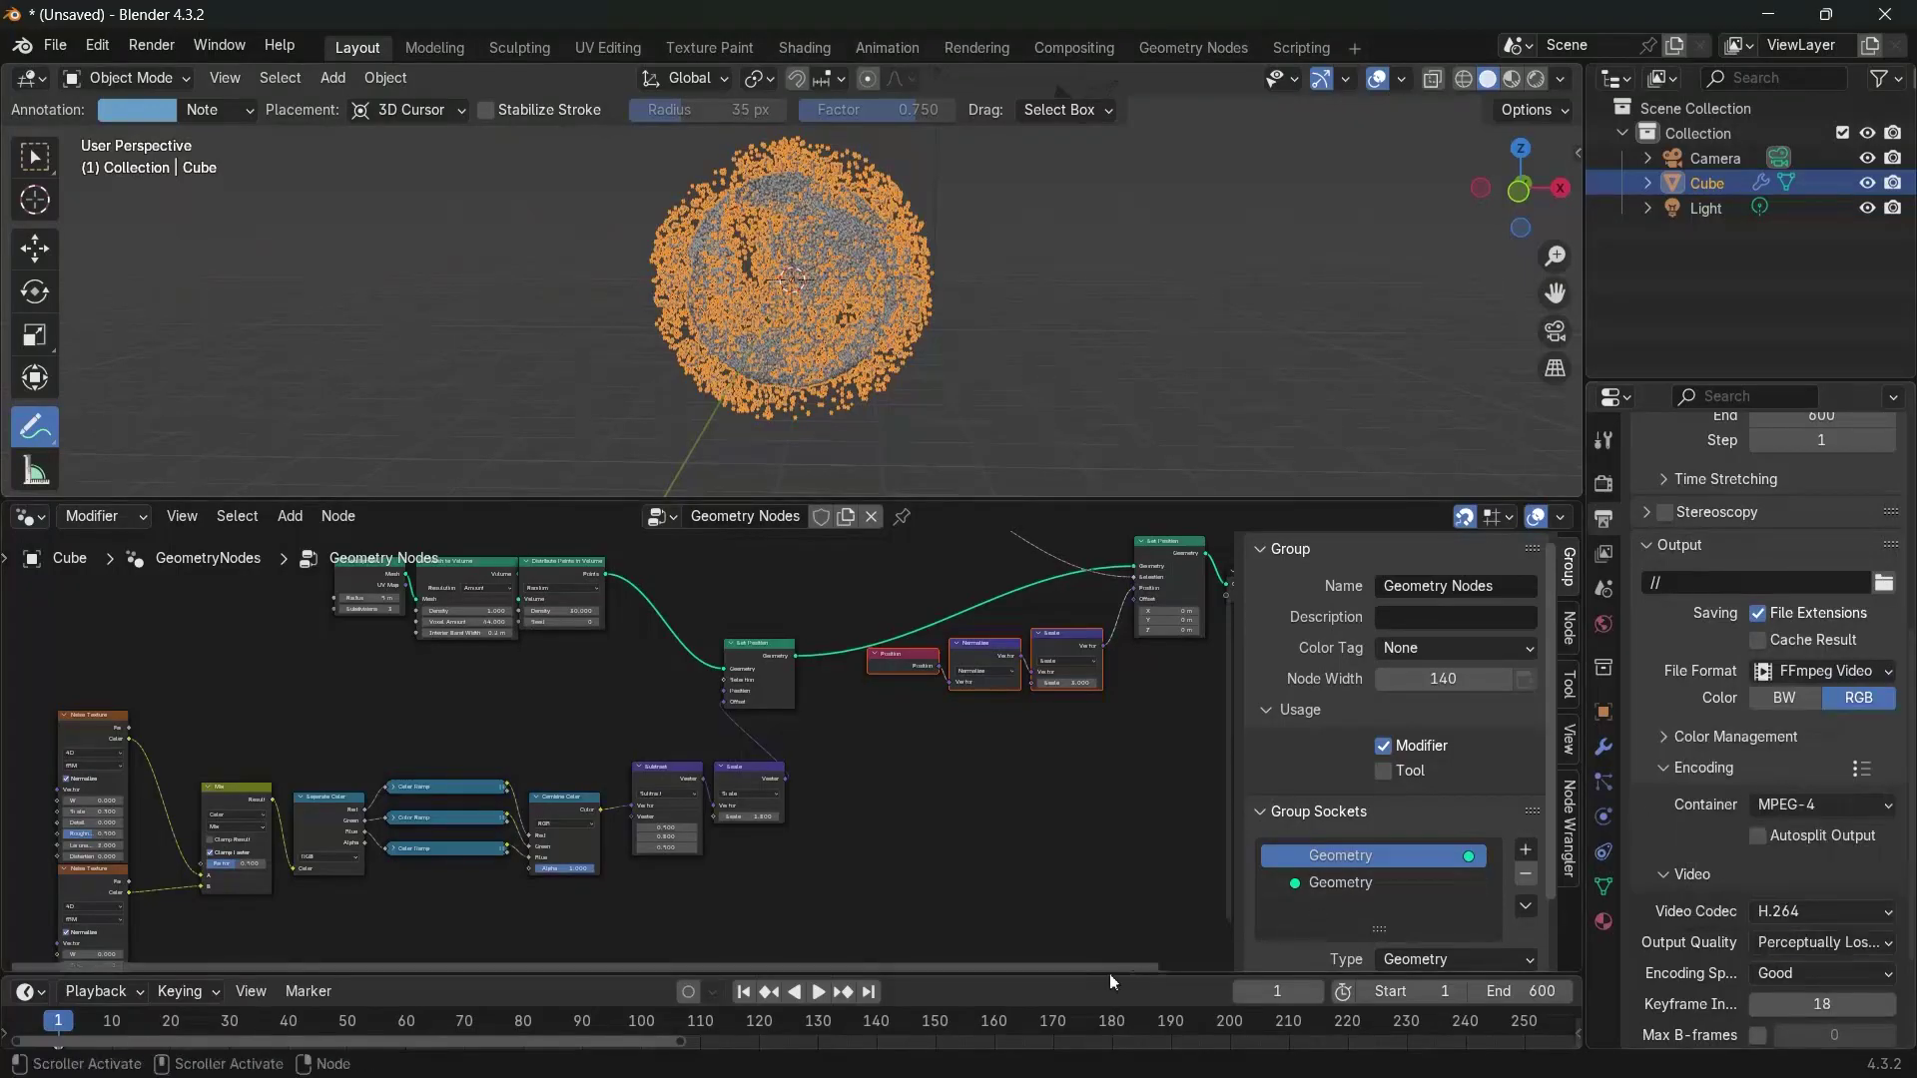
# Enlarge the timeline area and set the current frame to 0
pyautogui.moveTo(1043, 976); pyautogui.dragTo(1053, 931)
pyautogui.press('Left')
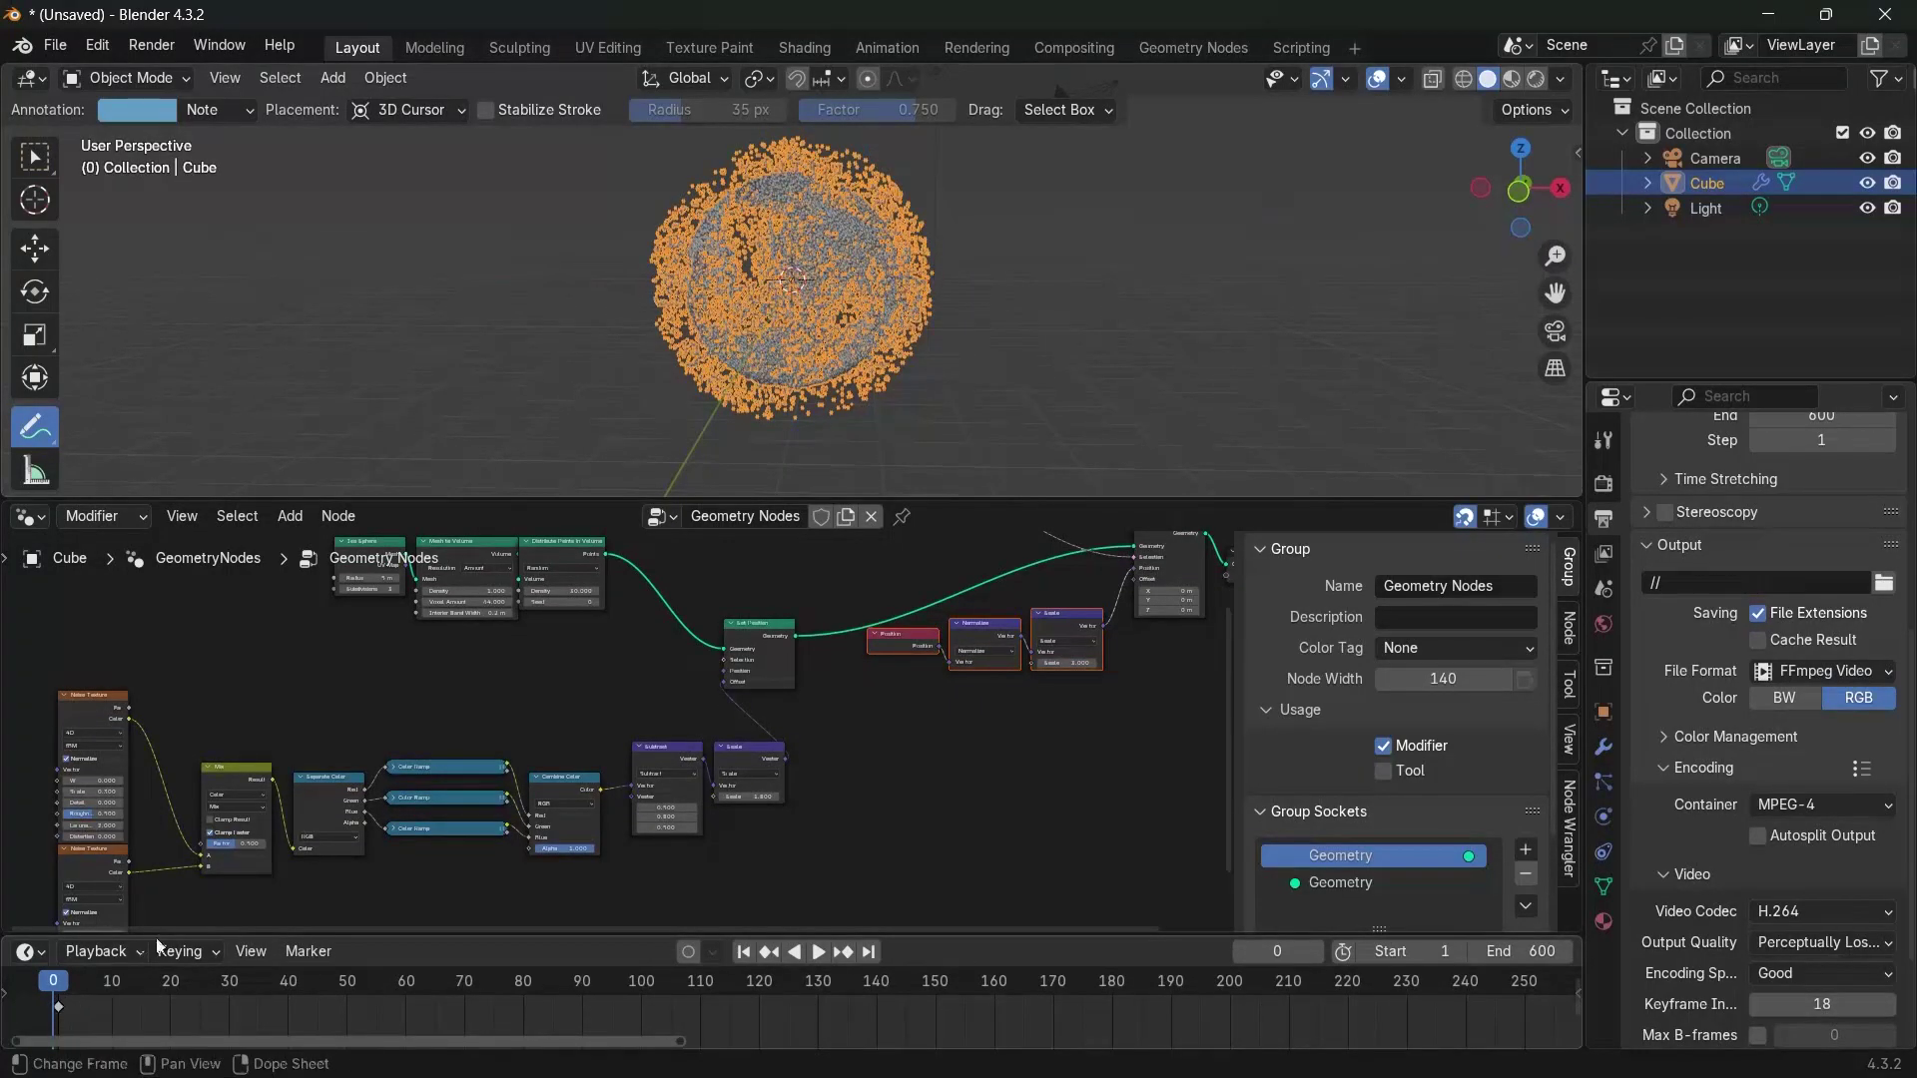
pyautogui.moveTo(167, 883); pyautogui.dragTo(297, 784, button='middle')
pyautogui.scroll(3, 78, 1003)
pyautogui.moveTo(63, 1009); pyautogui.dragTo(763, 1032, button='middle')
pyautogui.scroll(4, 635, 1033)
pyautogui.scroll(-3, 574, 1026)
pyautogui.moveTo(562, 1028); pyautogui.dragTo(533, 1039, button='middle')
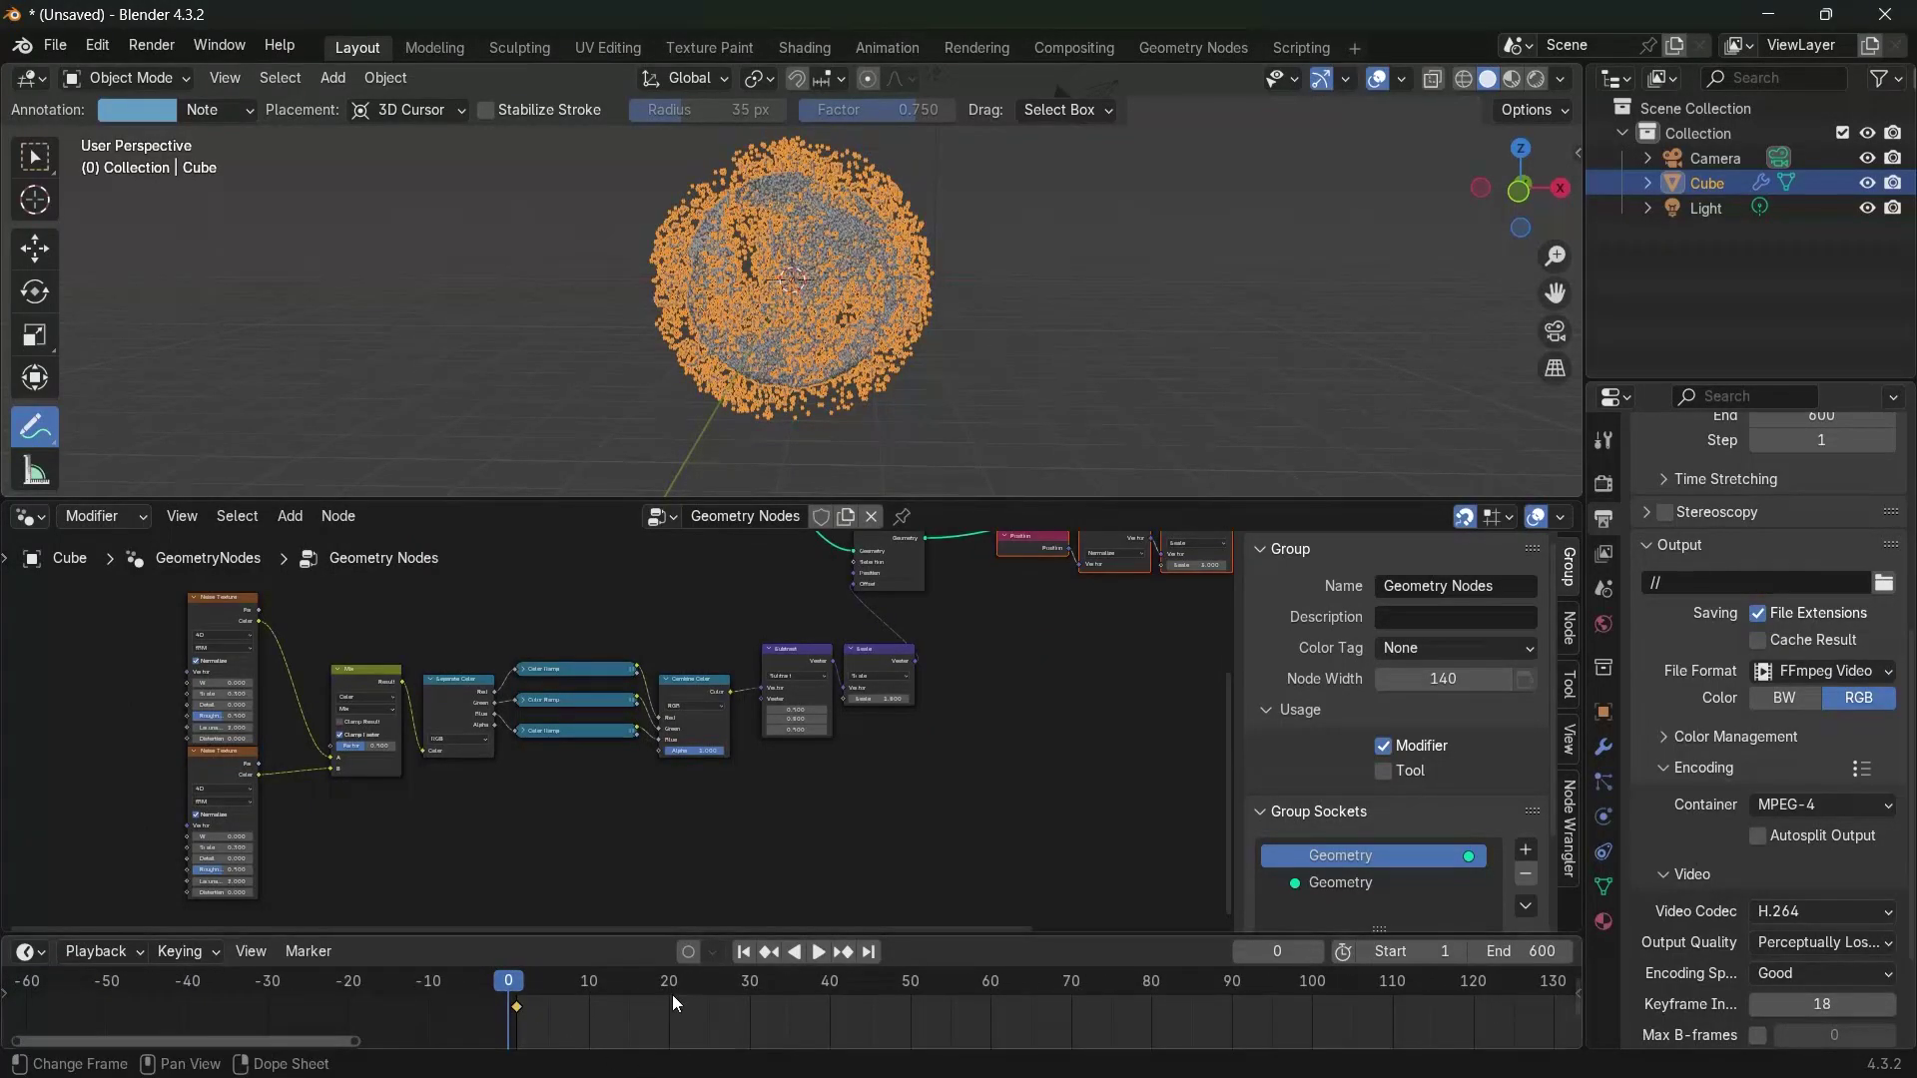
# Keyframe the upper Noise Texture's W and the Mix node's Factor, both at 0, on frame 0
pyautogui.scroll(2, 226, 783)
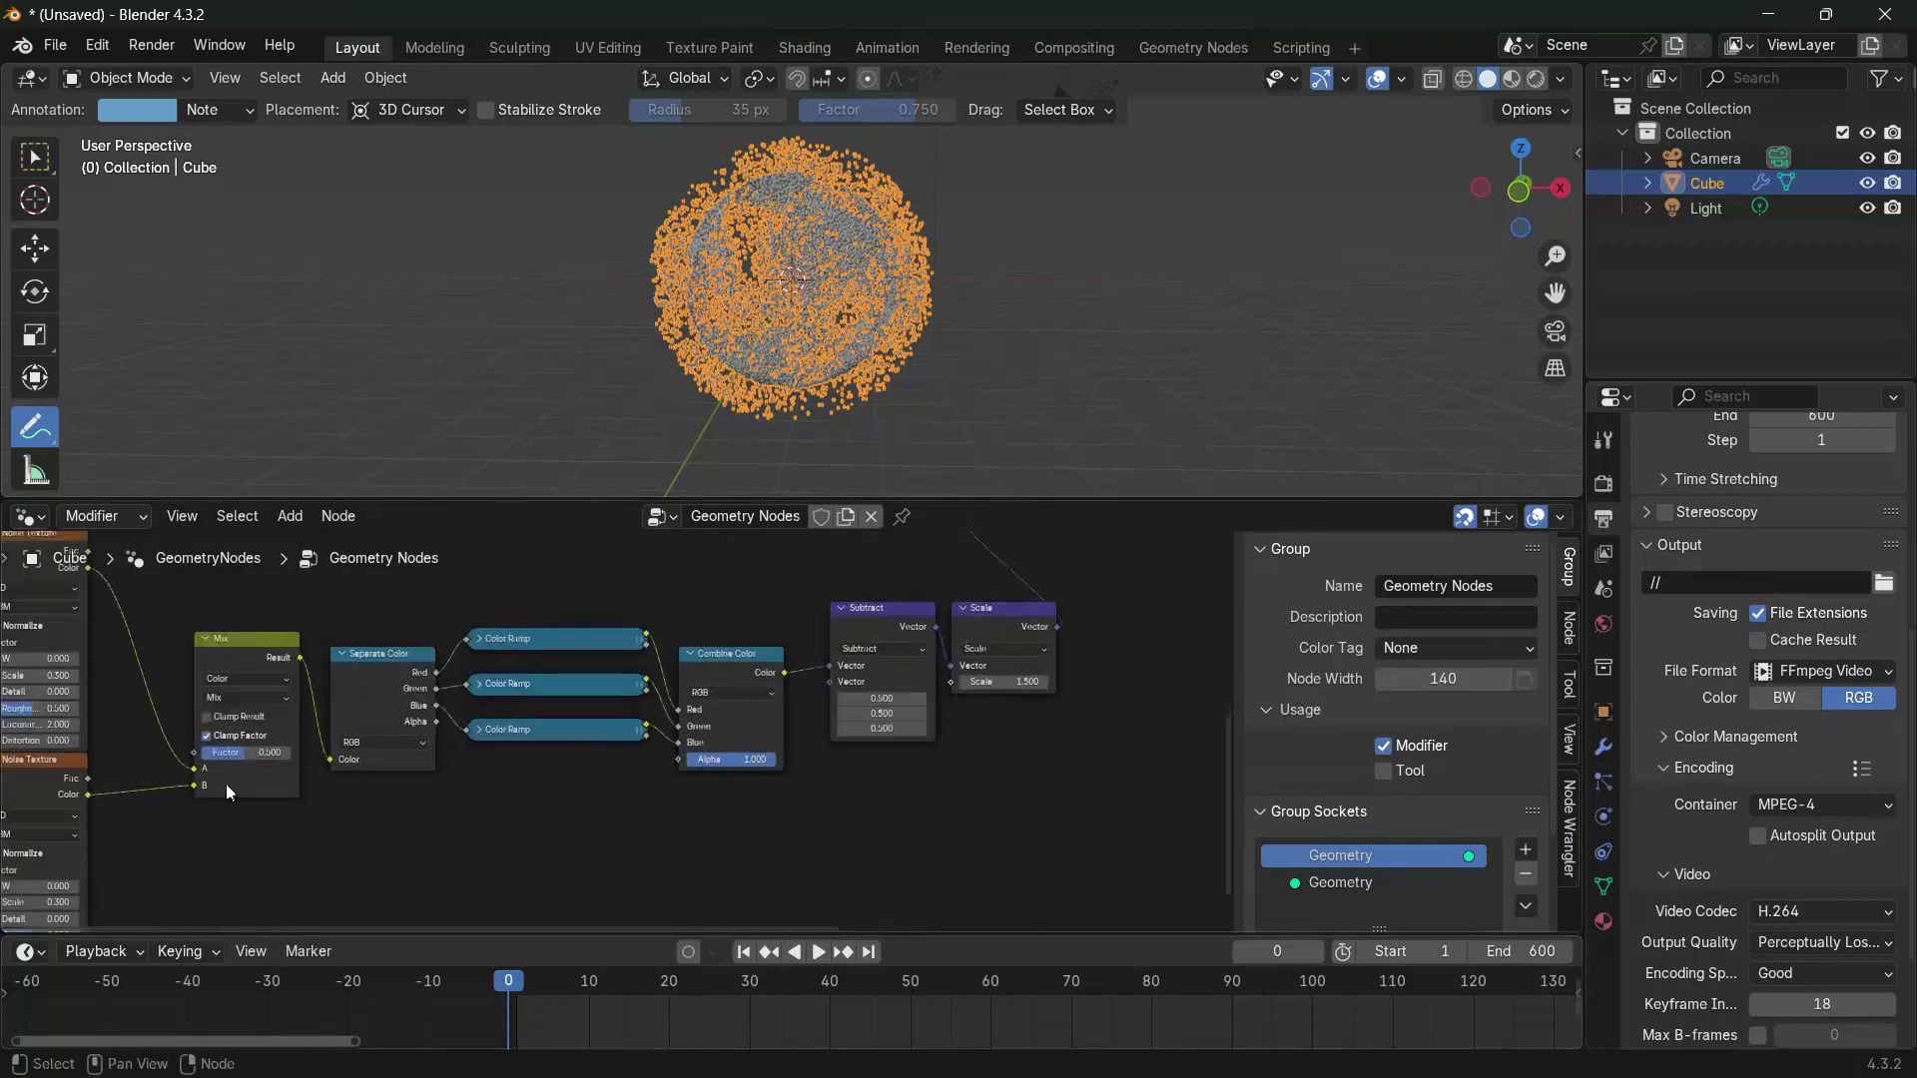
pyautogui.moveTo(356, 758); pyautogui.dragTo(494, 757, button='middle')
pyautogui.scroll(2, 366, 726)
pyautogui.moveTo(243, 655); pyautogui.dragTo(323, 649, button='middle')
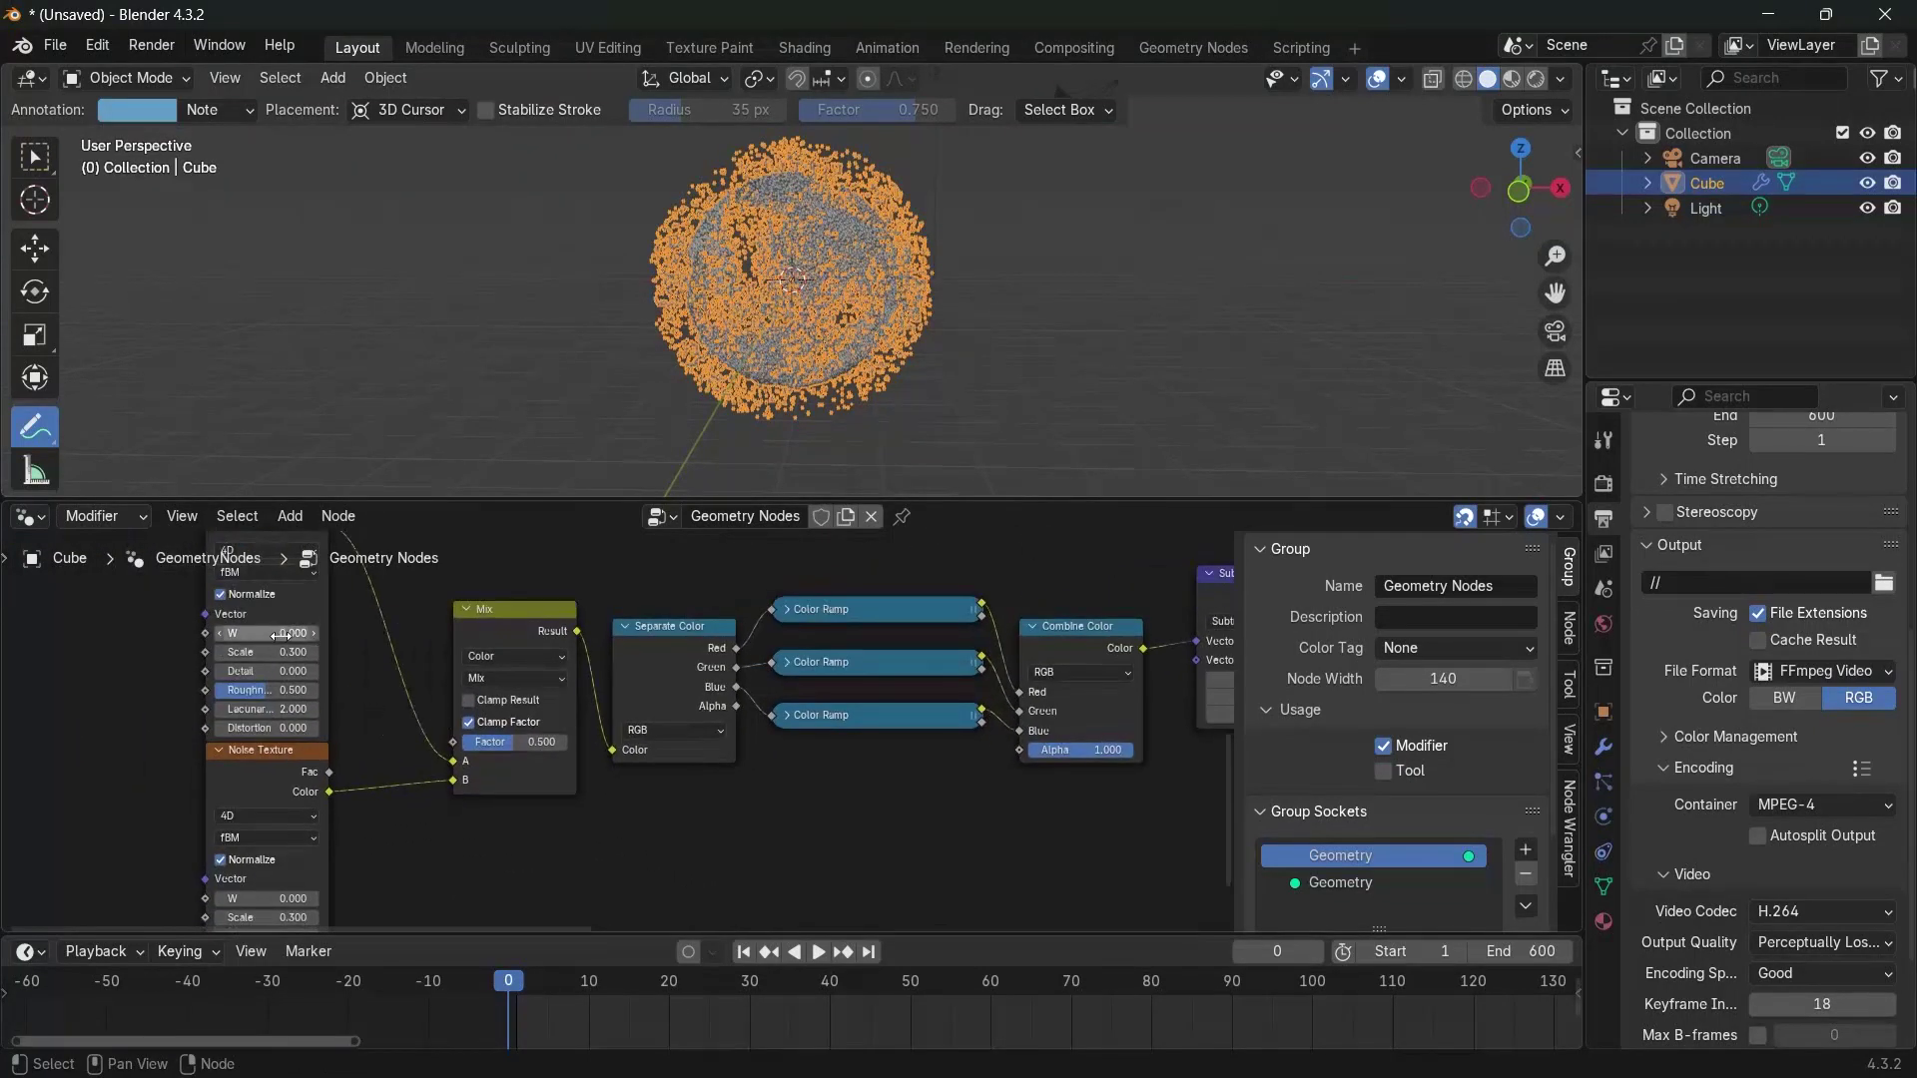
pyautogui.press('i')
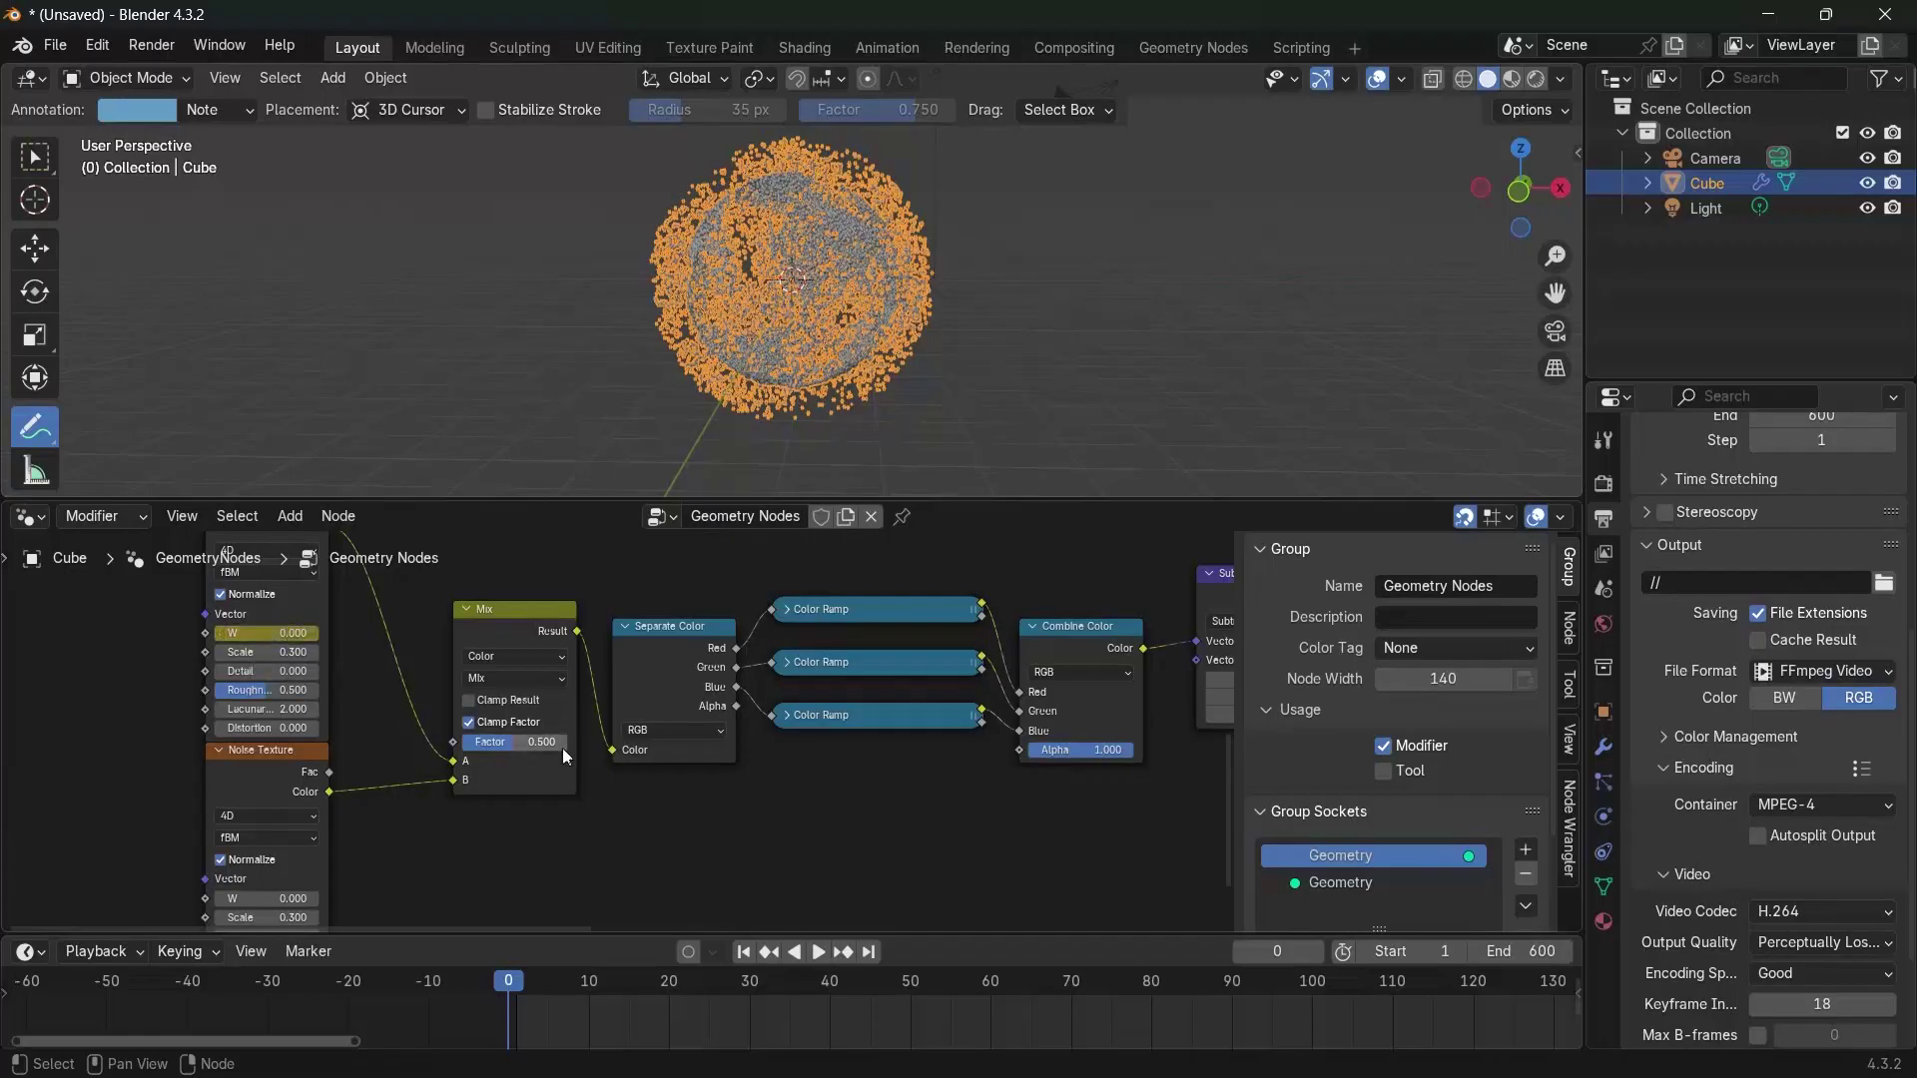
pyautogui.moveTo(544, 750); pyautogui.dragTo(461, 741)
pyautogui.press('i')
# Set the lower Noise Texture's W to -0.5 and keyframe it on frame 0
pyautogui.moveTo(238, 913); pyautogui.dragTo(326, 842, button='middle')
pyautogui.click(339, 828)
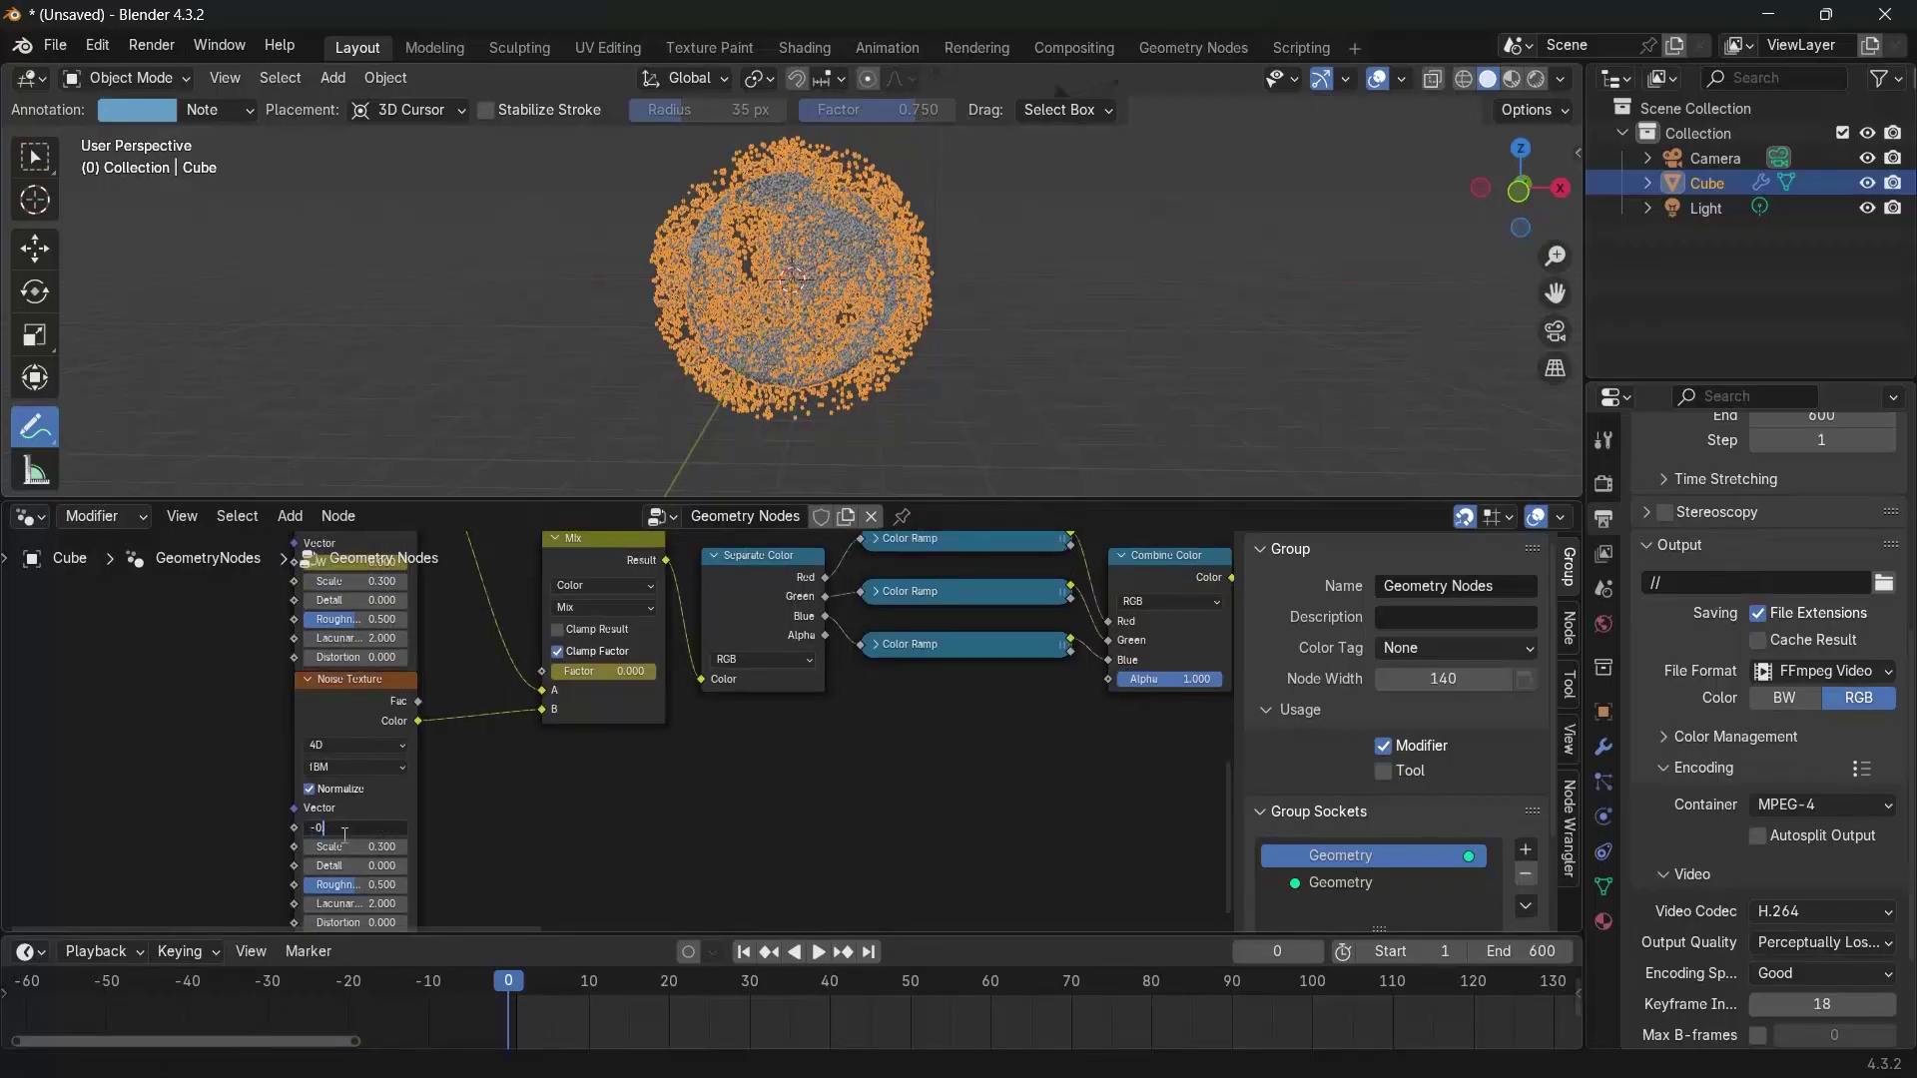
pyautogui.write('-0.5')
pyautogui.press('Return')
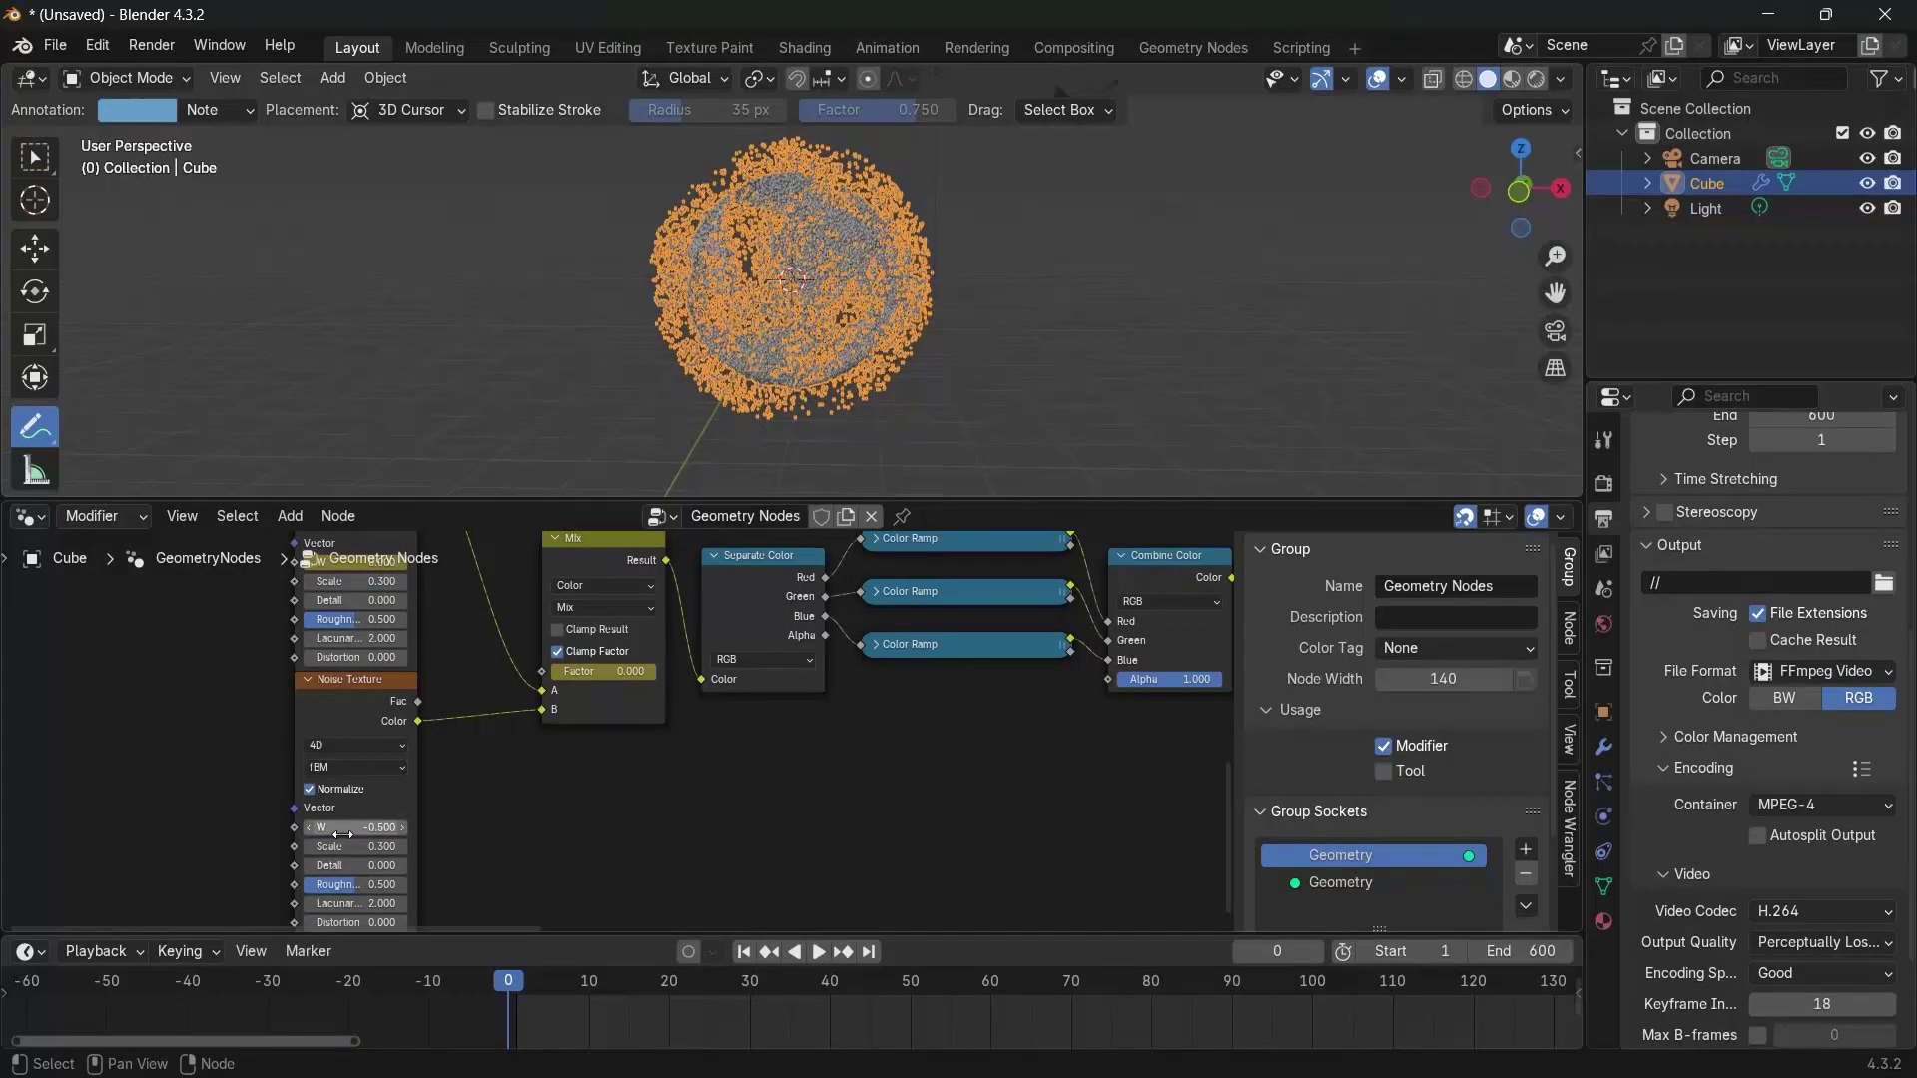
pyautogui.press('i')
# Select both Noise Texture nodes and the Mix node, and set their frame 0 keyframes to linear interpolation
pyautogui.scroll(-2, 525, 803)
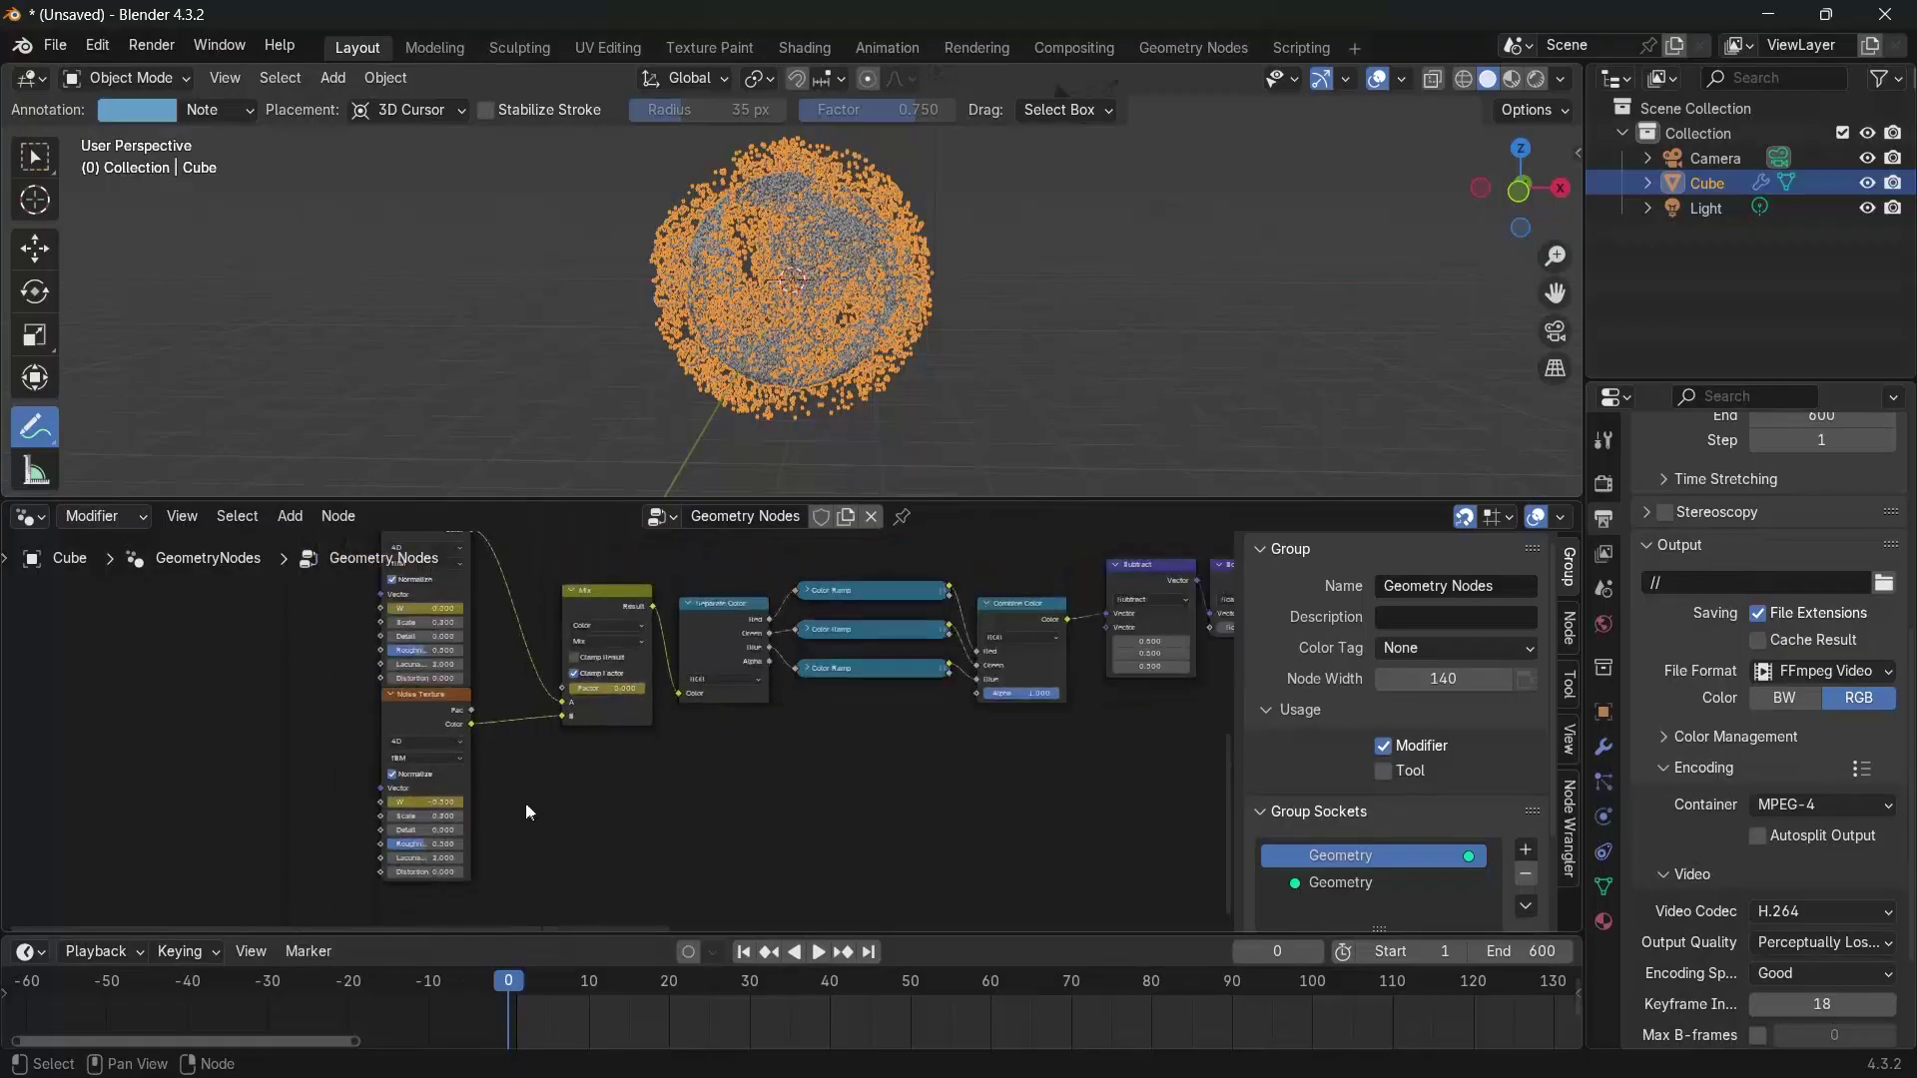
pyautogui.click(443, 590)
pyautogui.keyDown('shift'); pyautogui.click(599, 606); pyautogui.keyUp('shift')
pyautogui.keyDown('shift'); pyautogui.click(429, 725); pyautogui.keyUp('shift')
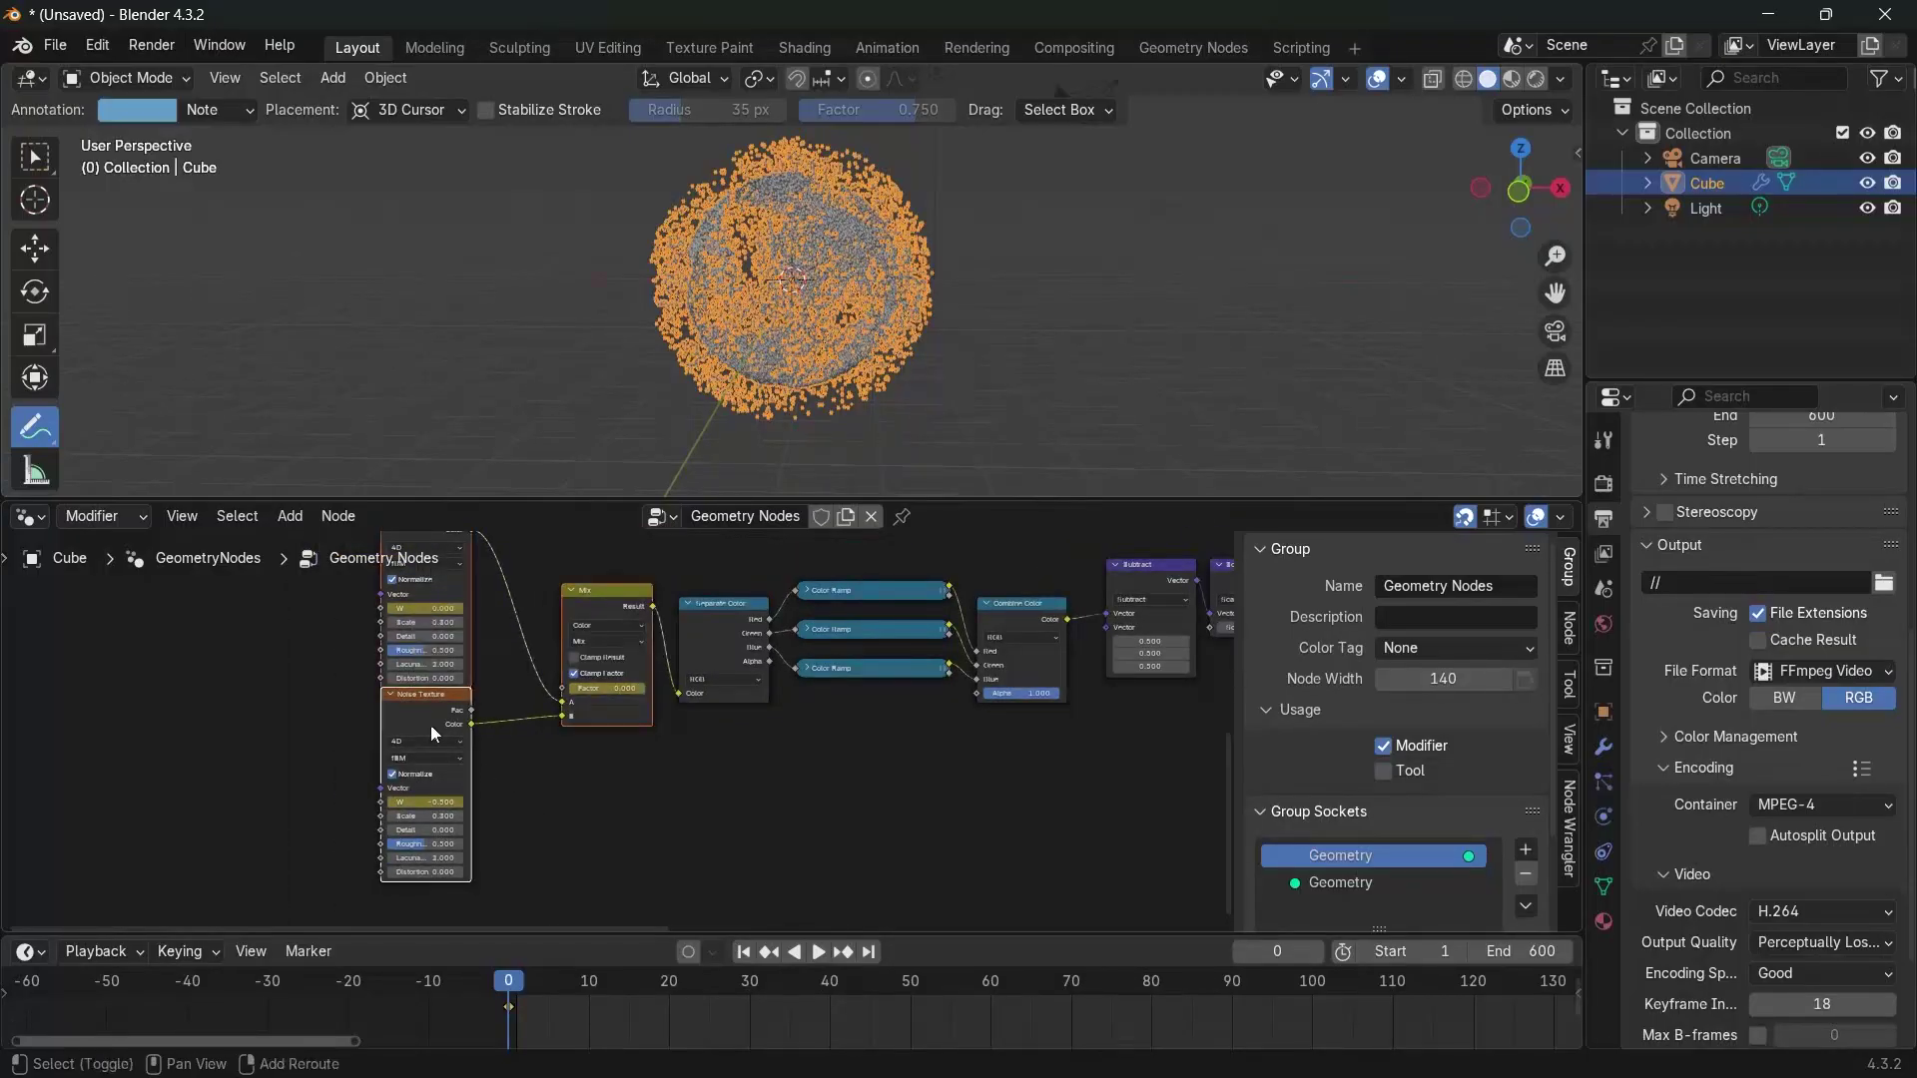
pyautogui.scroll(-11, 817, 1029)
pyautogui.moveTo(818, 1028)
pyautogui.mouseDown(button='middle')
pyautogui.moveTo(537, 1039)
pyautogui.moveTo(555, 1040)
pyautogui.mouseUp(button='middle')
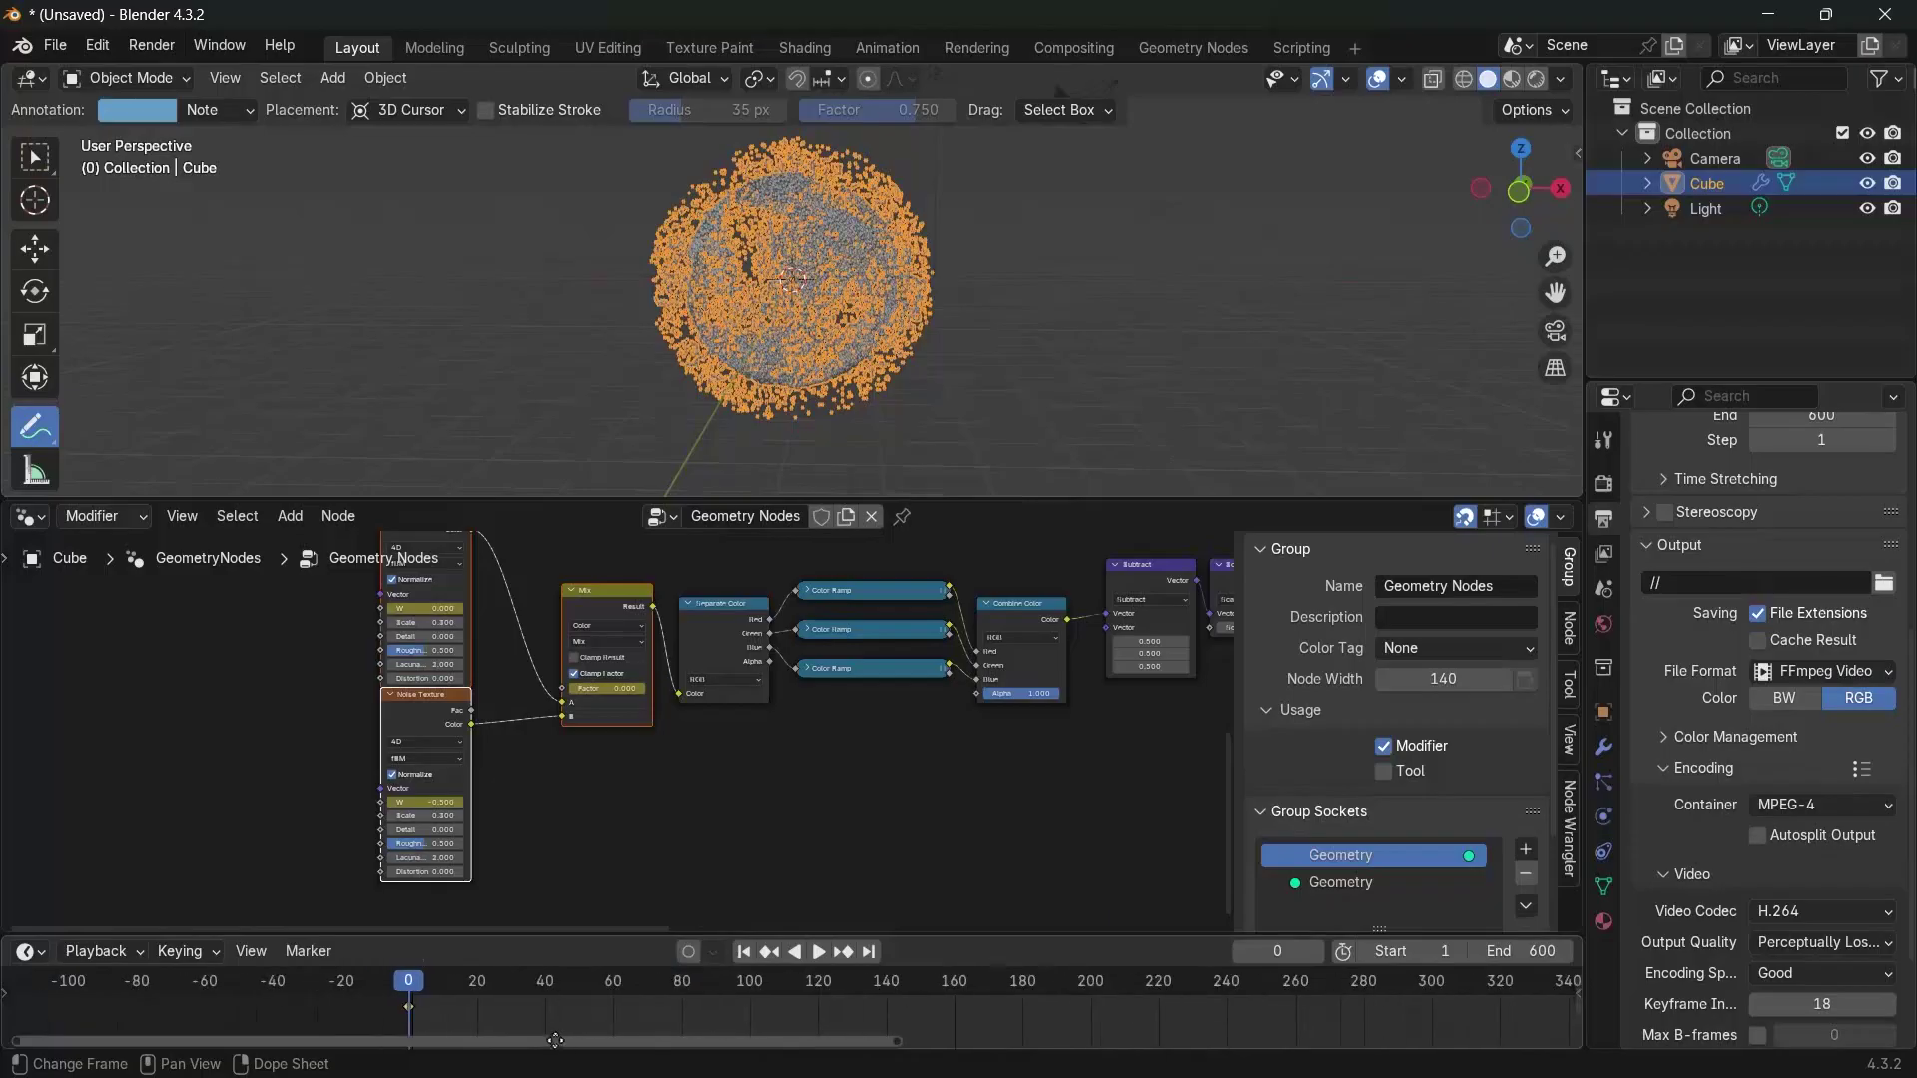
pyautogui.press('t')
pyautogui.click(566, 916)
pyautogui.scroll(-5, 1044, 998)
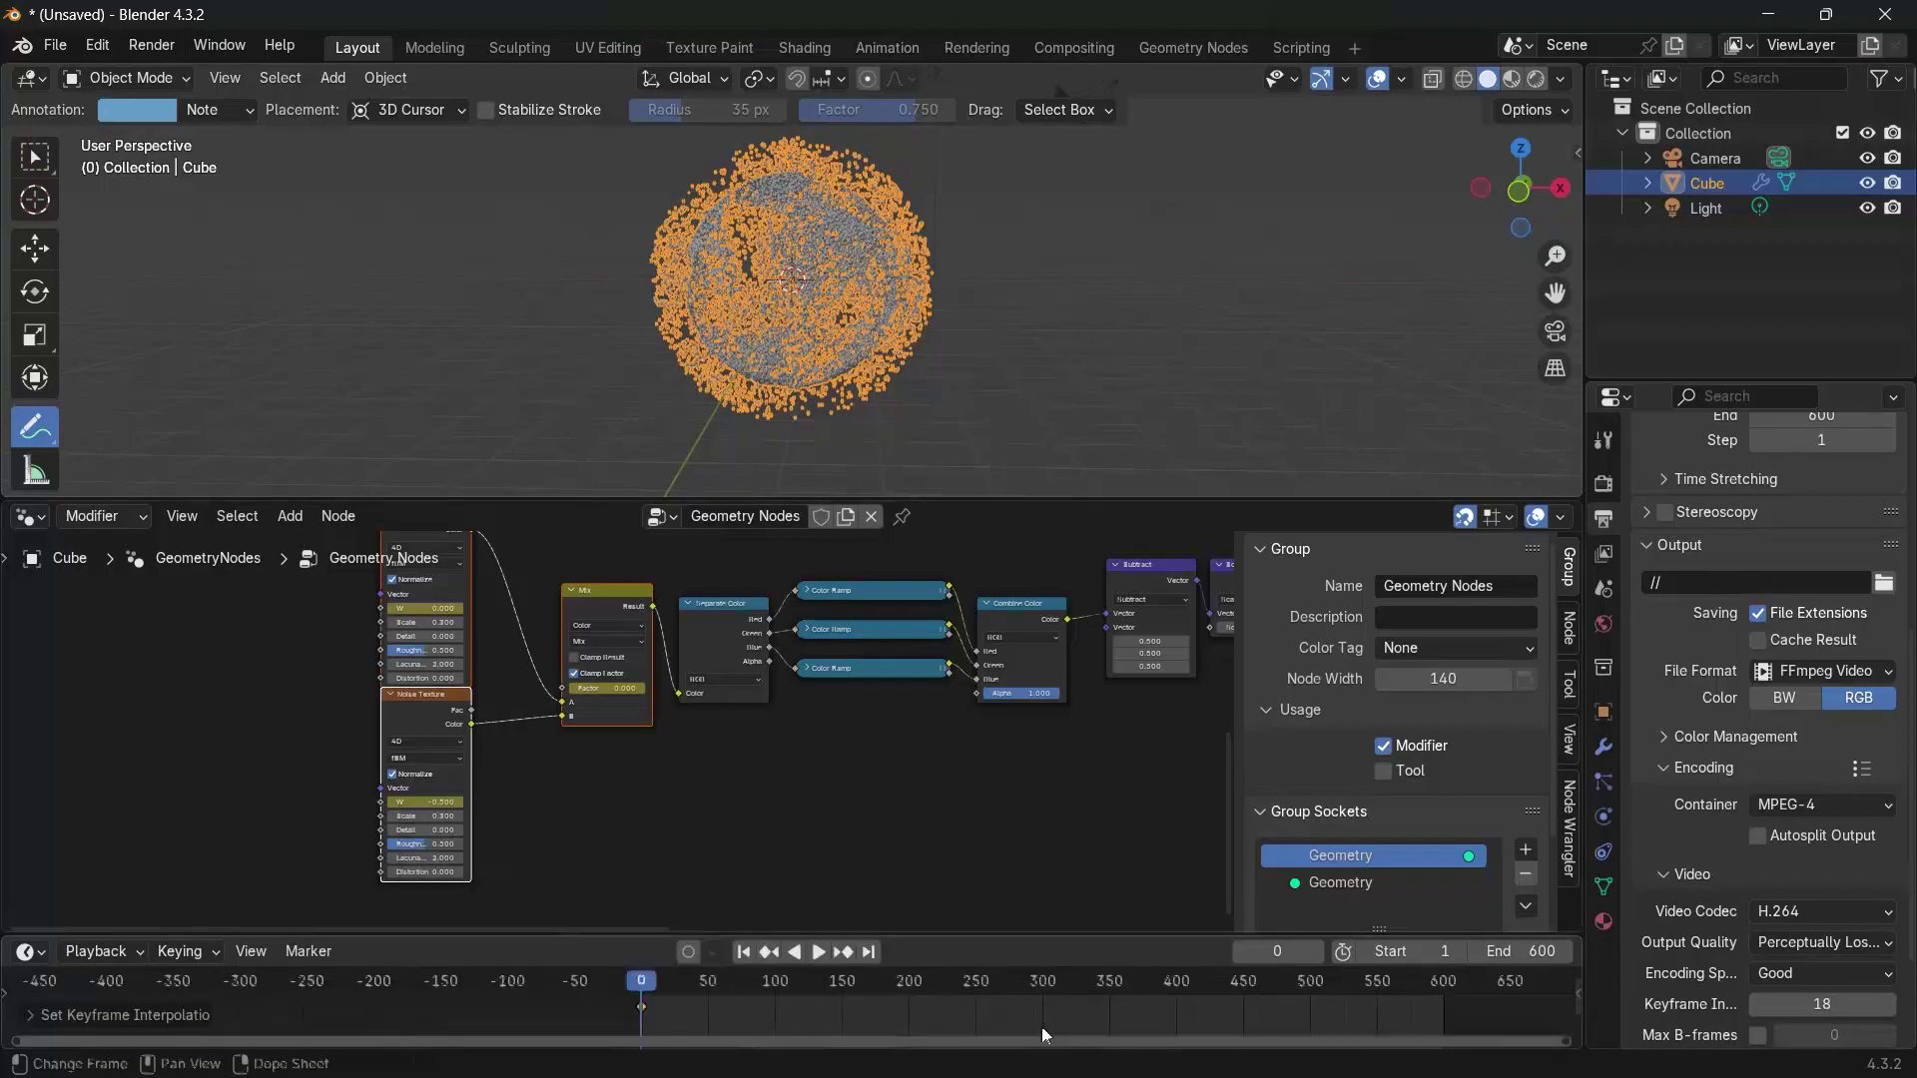
# On frame 600, set the lower Noise Texture's W to 0 and the Mix Factor to 1
pyautogui.click(1105, 990)
pyautogui.scroll(2, 446, 749)
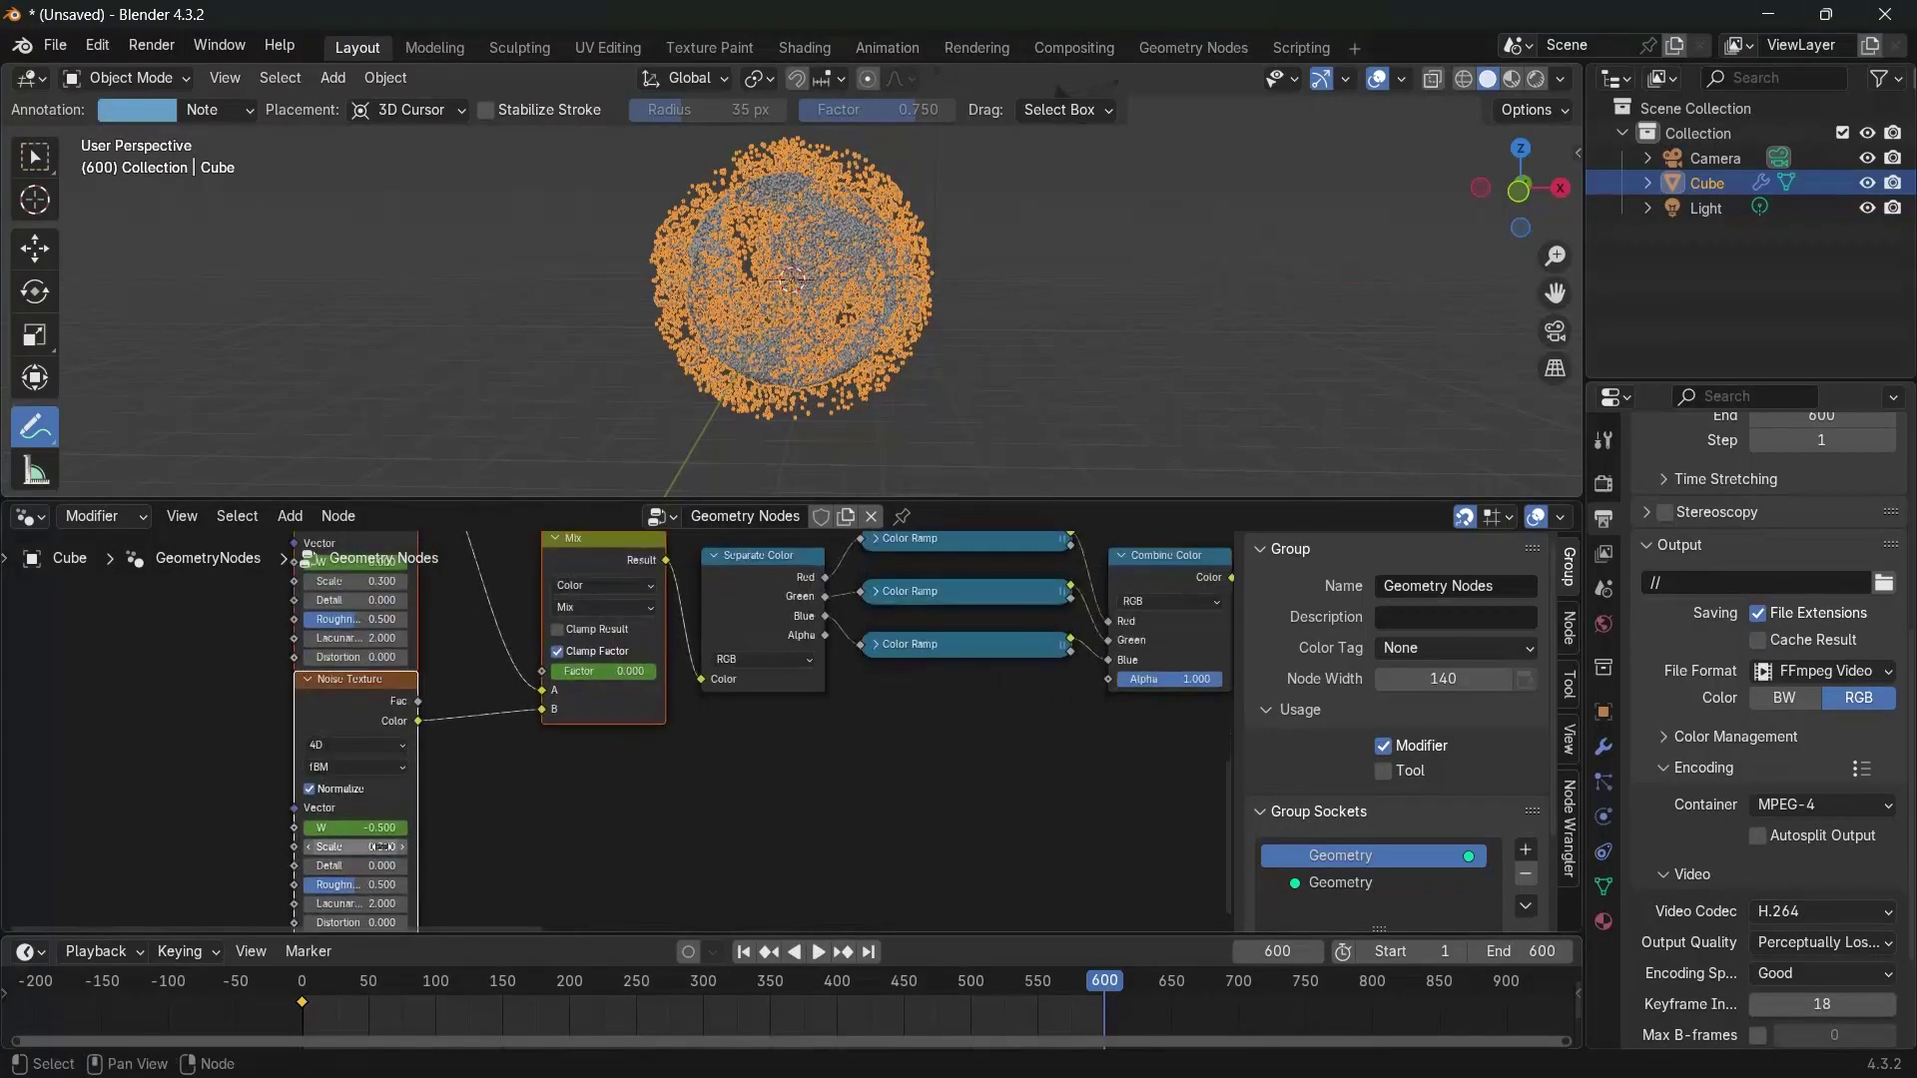
pyautogui.click(361, 831)
pyautogui.write('0')
pyautogui.press('Return')
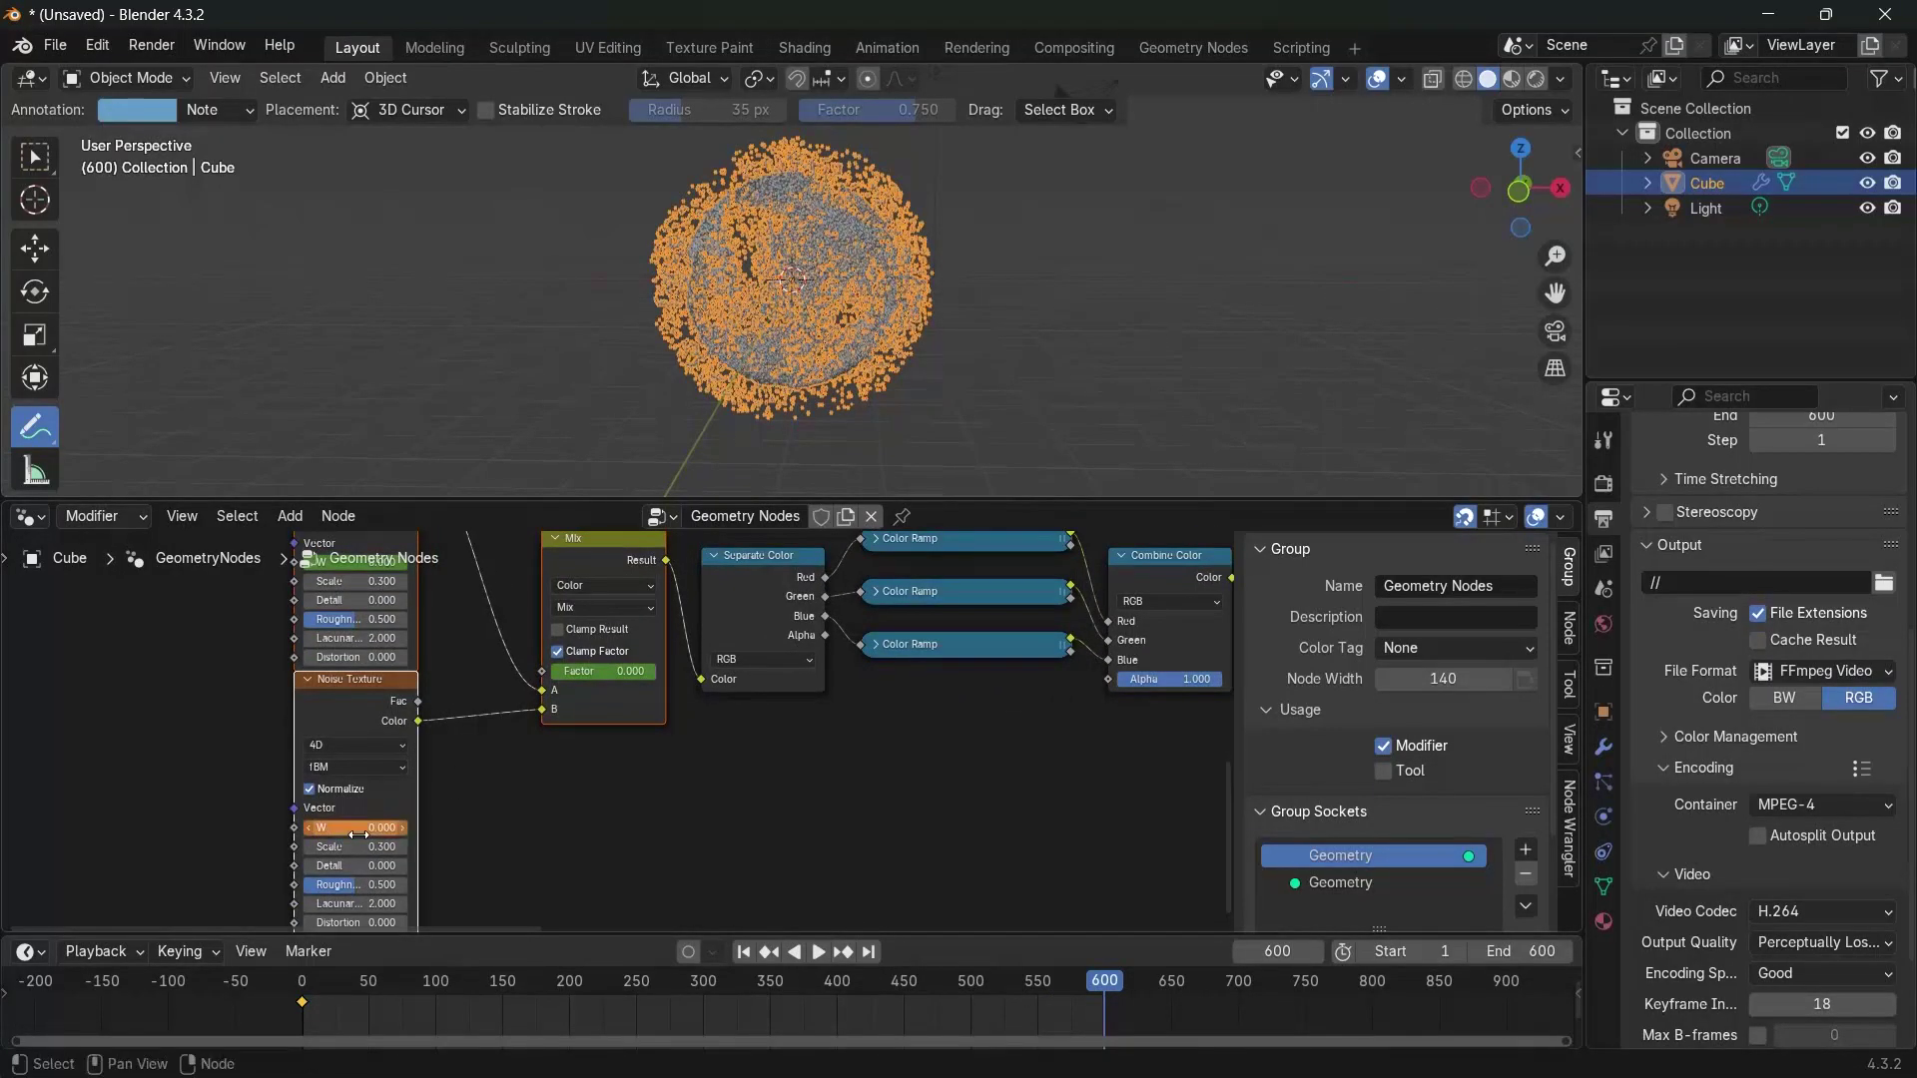
pyautogui.moveTo(576, 673); pyautogui.dragTo(671, 672)
pyautogui.moveTo(424, 666); pyautogui.dragTo(574, 661, button='middle')
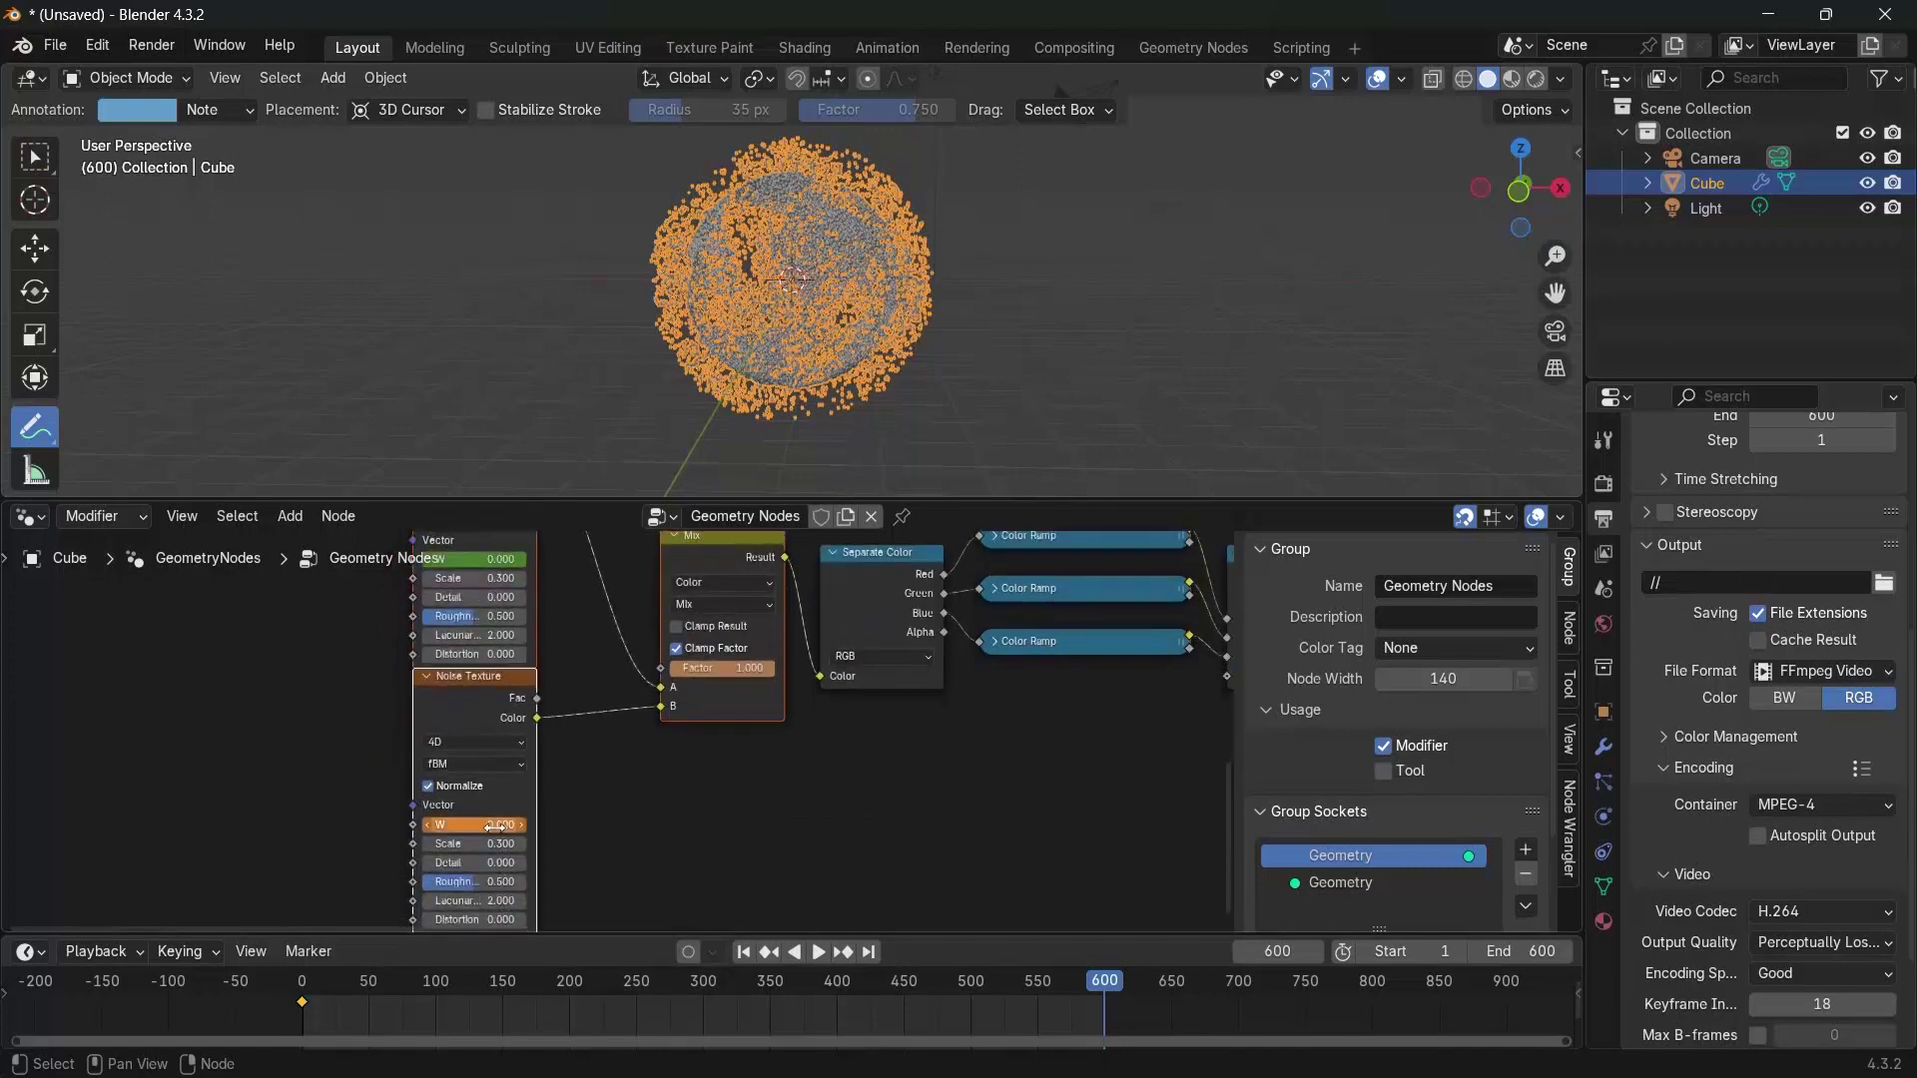
pyautogui.moveTo(640, 767); pyautogui.dragTo(669, 852, button='middle')
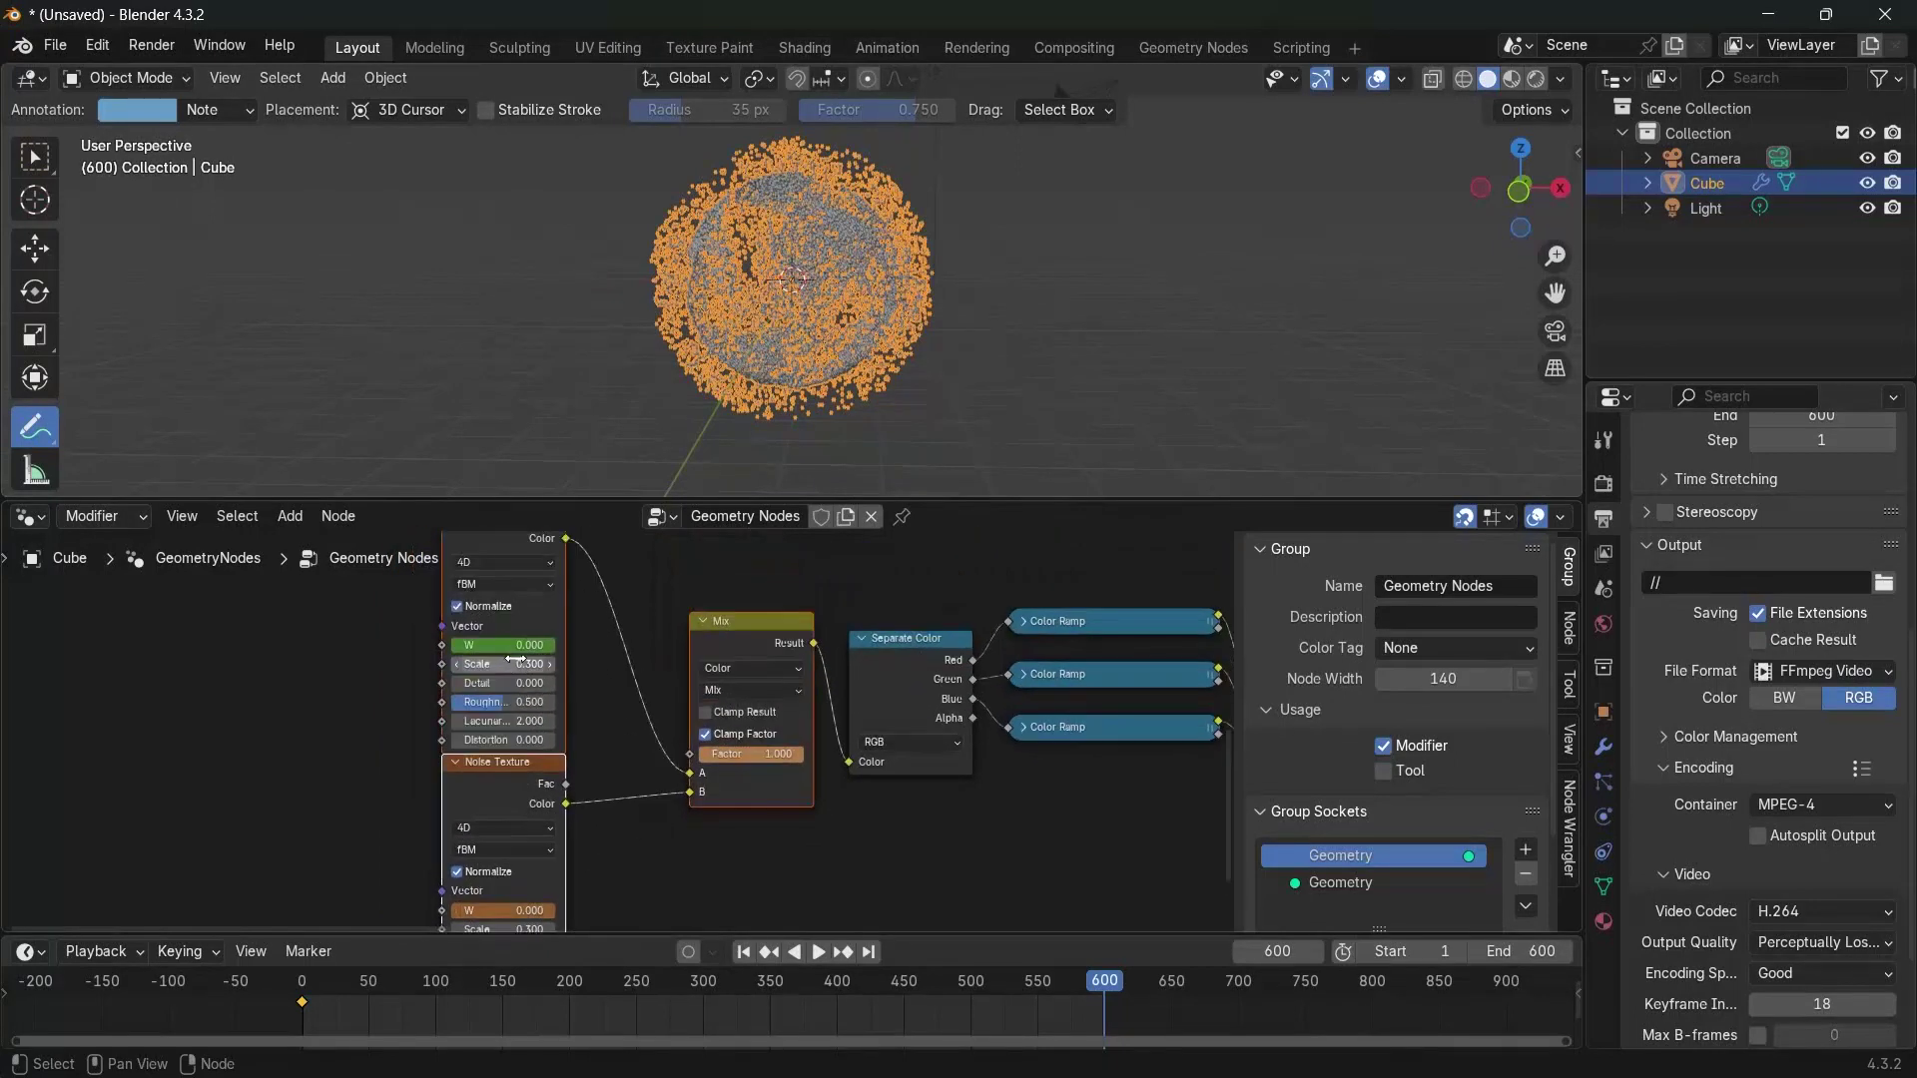
# Set the upper Noise Texture's W to 0.5 and keyframe both W values and the Mix Factor on frame 600
pyautogui.click(516, 645)
pyautogui.press('Return')
pyautogui.press('i')
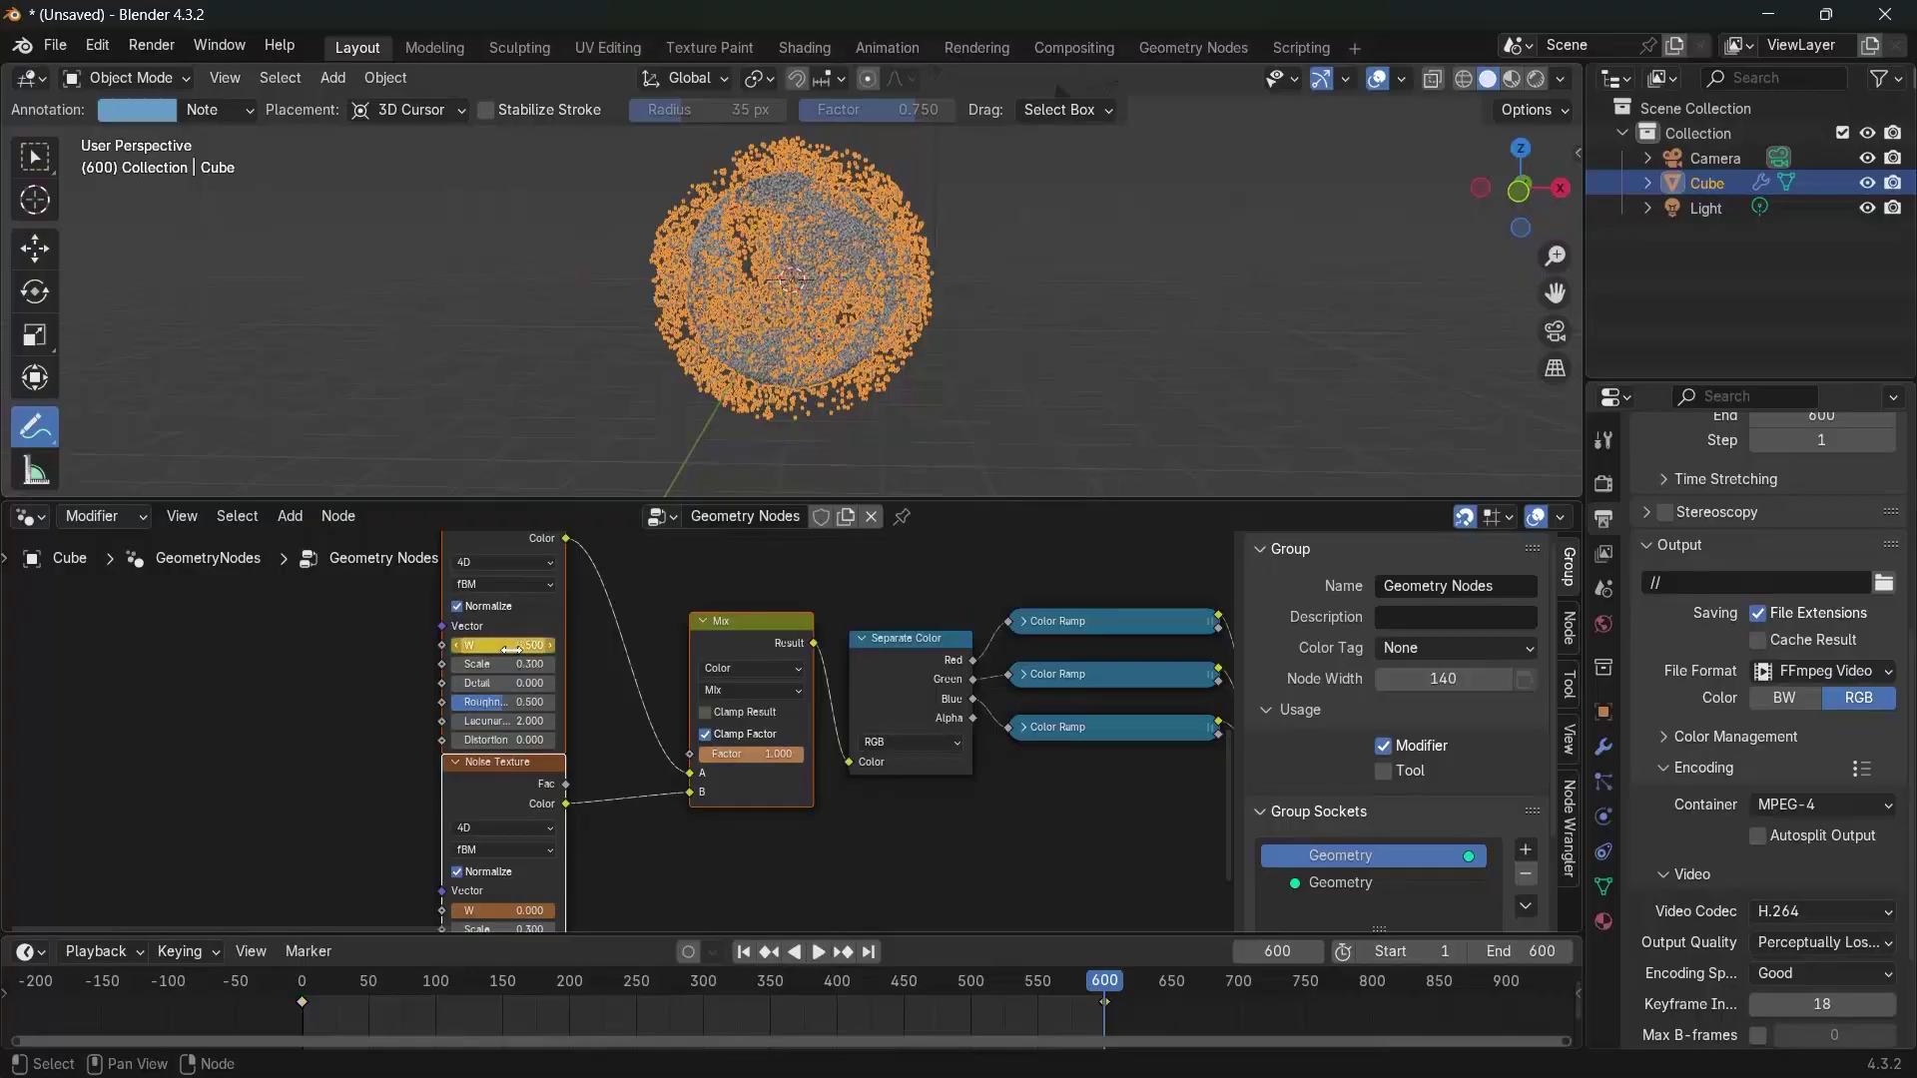
pyautogui.press('i')
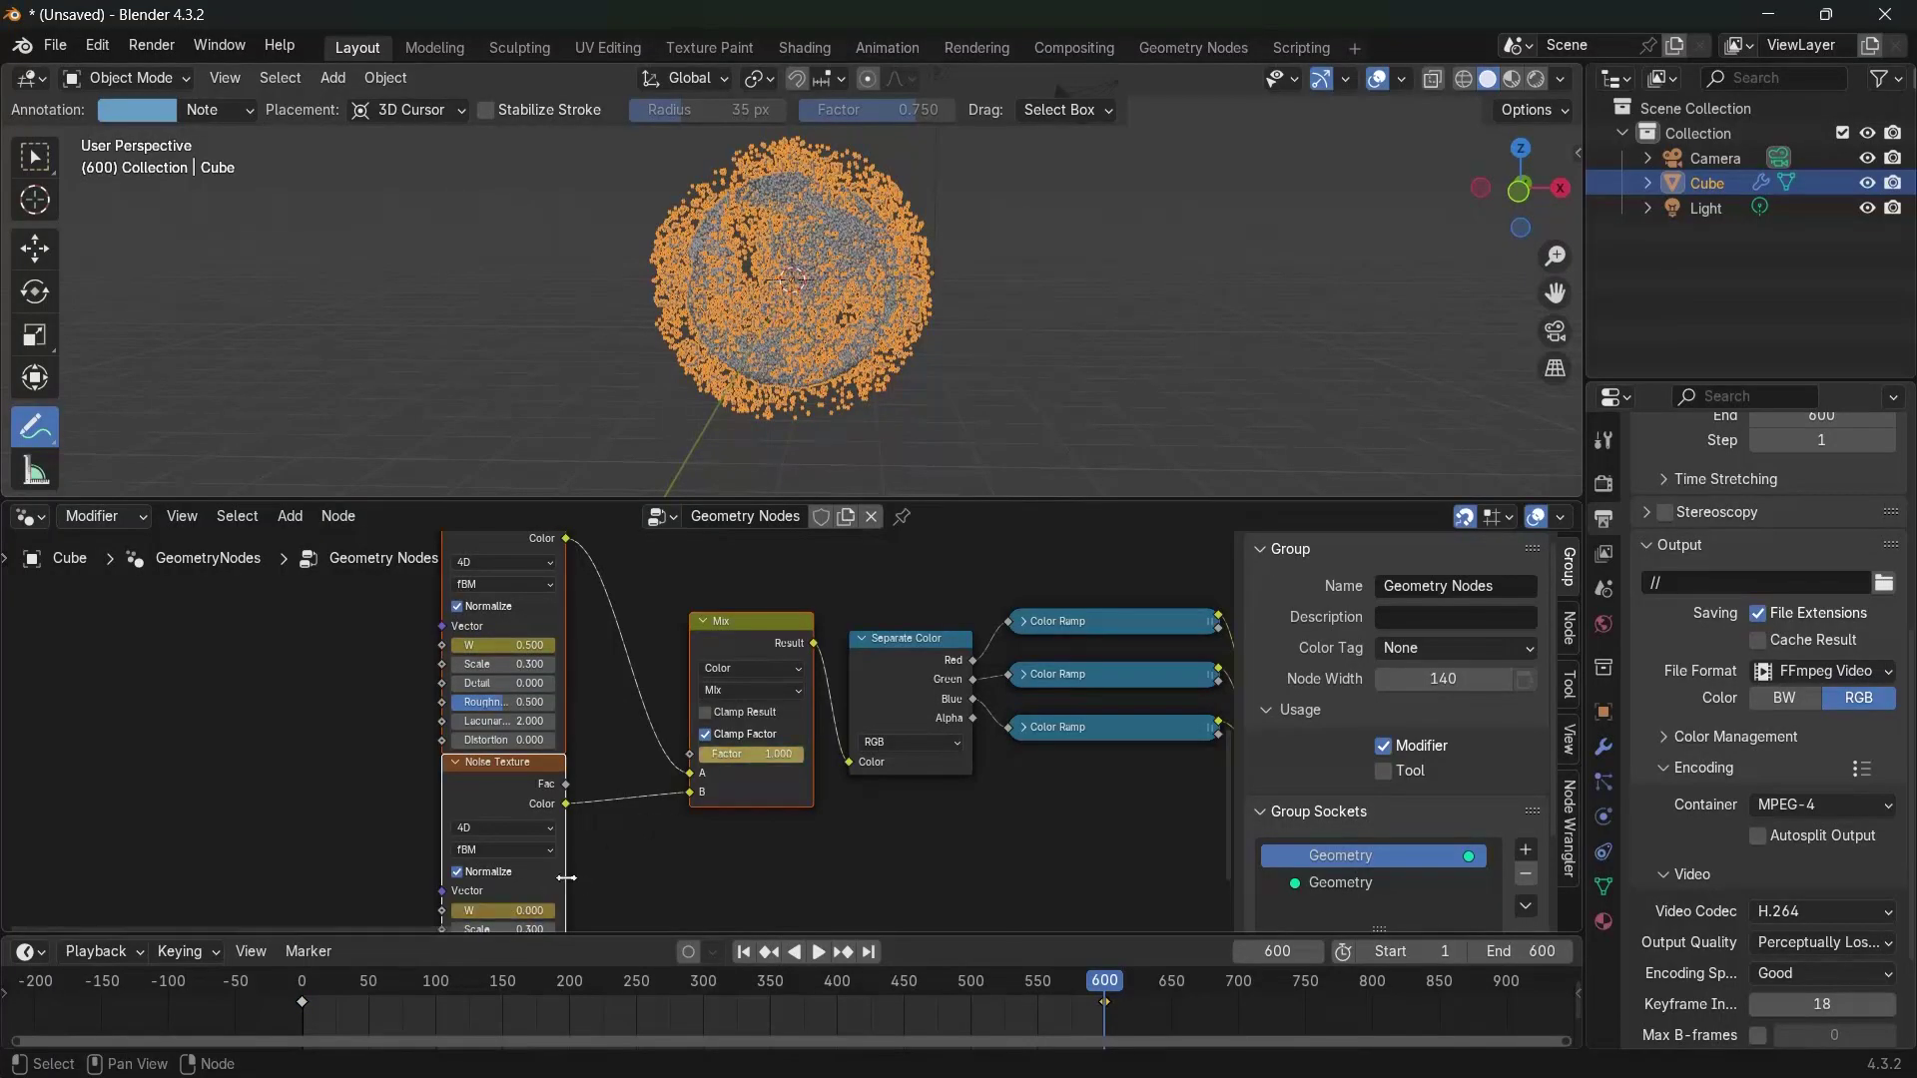
# Play back the animation, including from around the middle of the frame range, to check the noise movement
pyautogui.scroll(-1, 599, 878)
pyautogui.press('space')
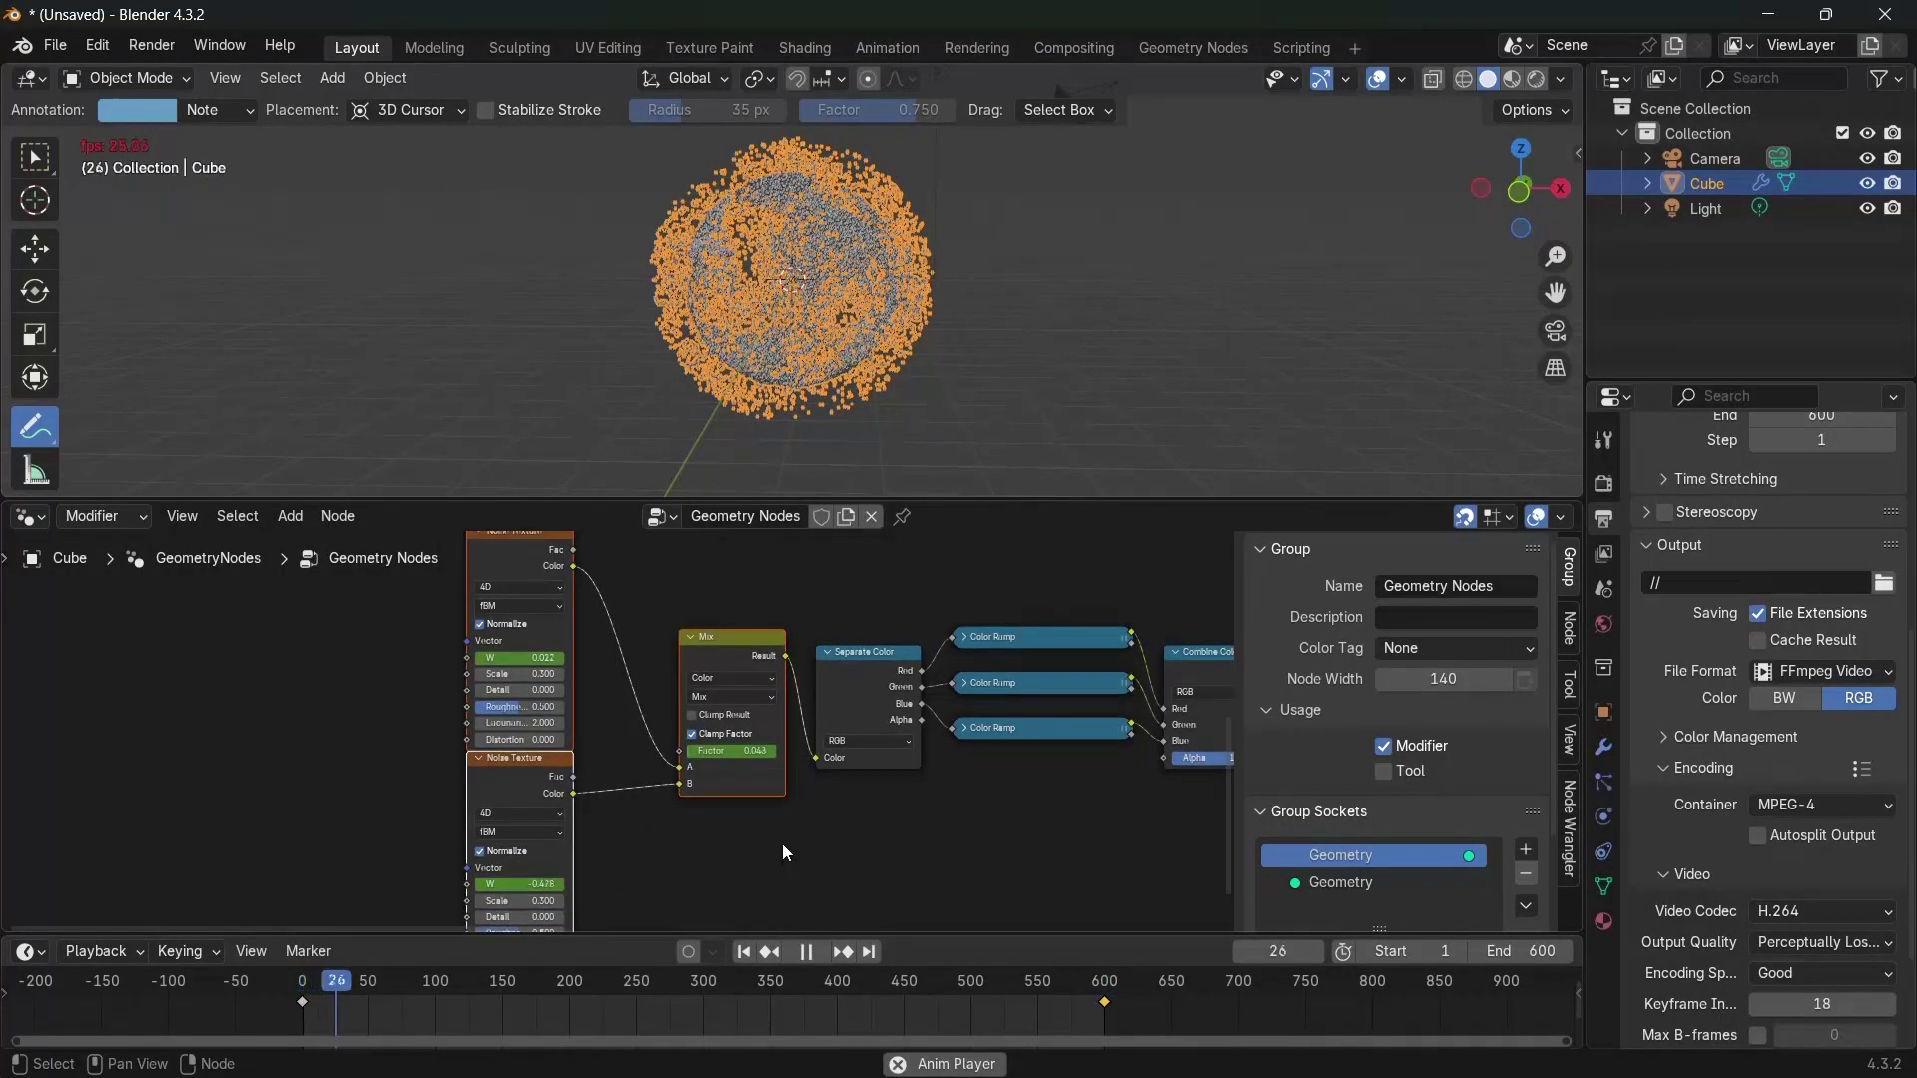
pyautogui.click(638, 989)
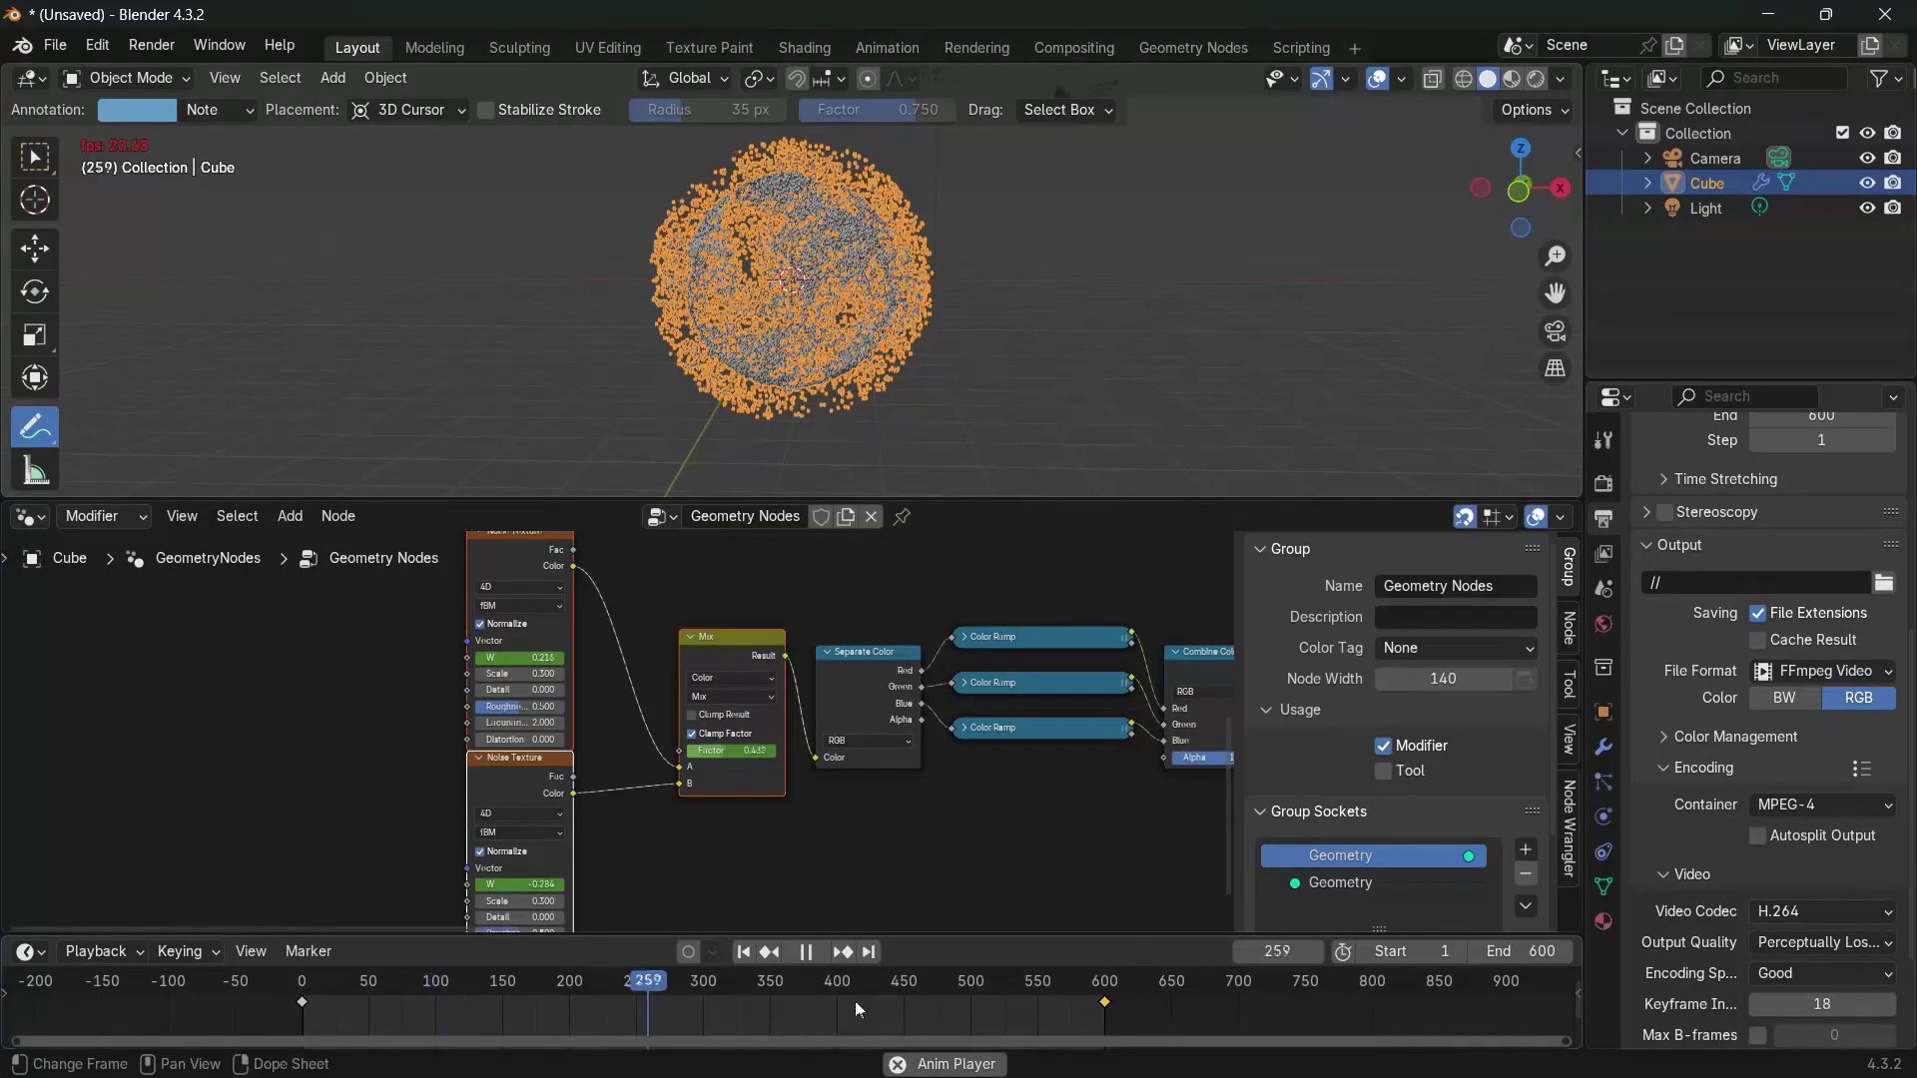
pyautogui.press('space')
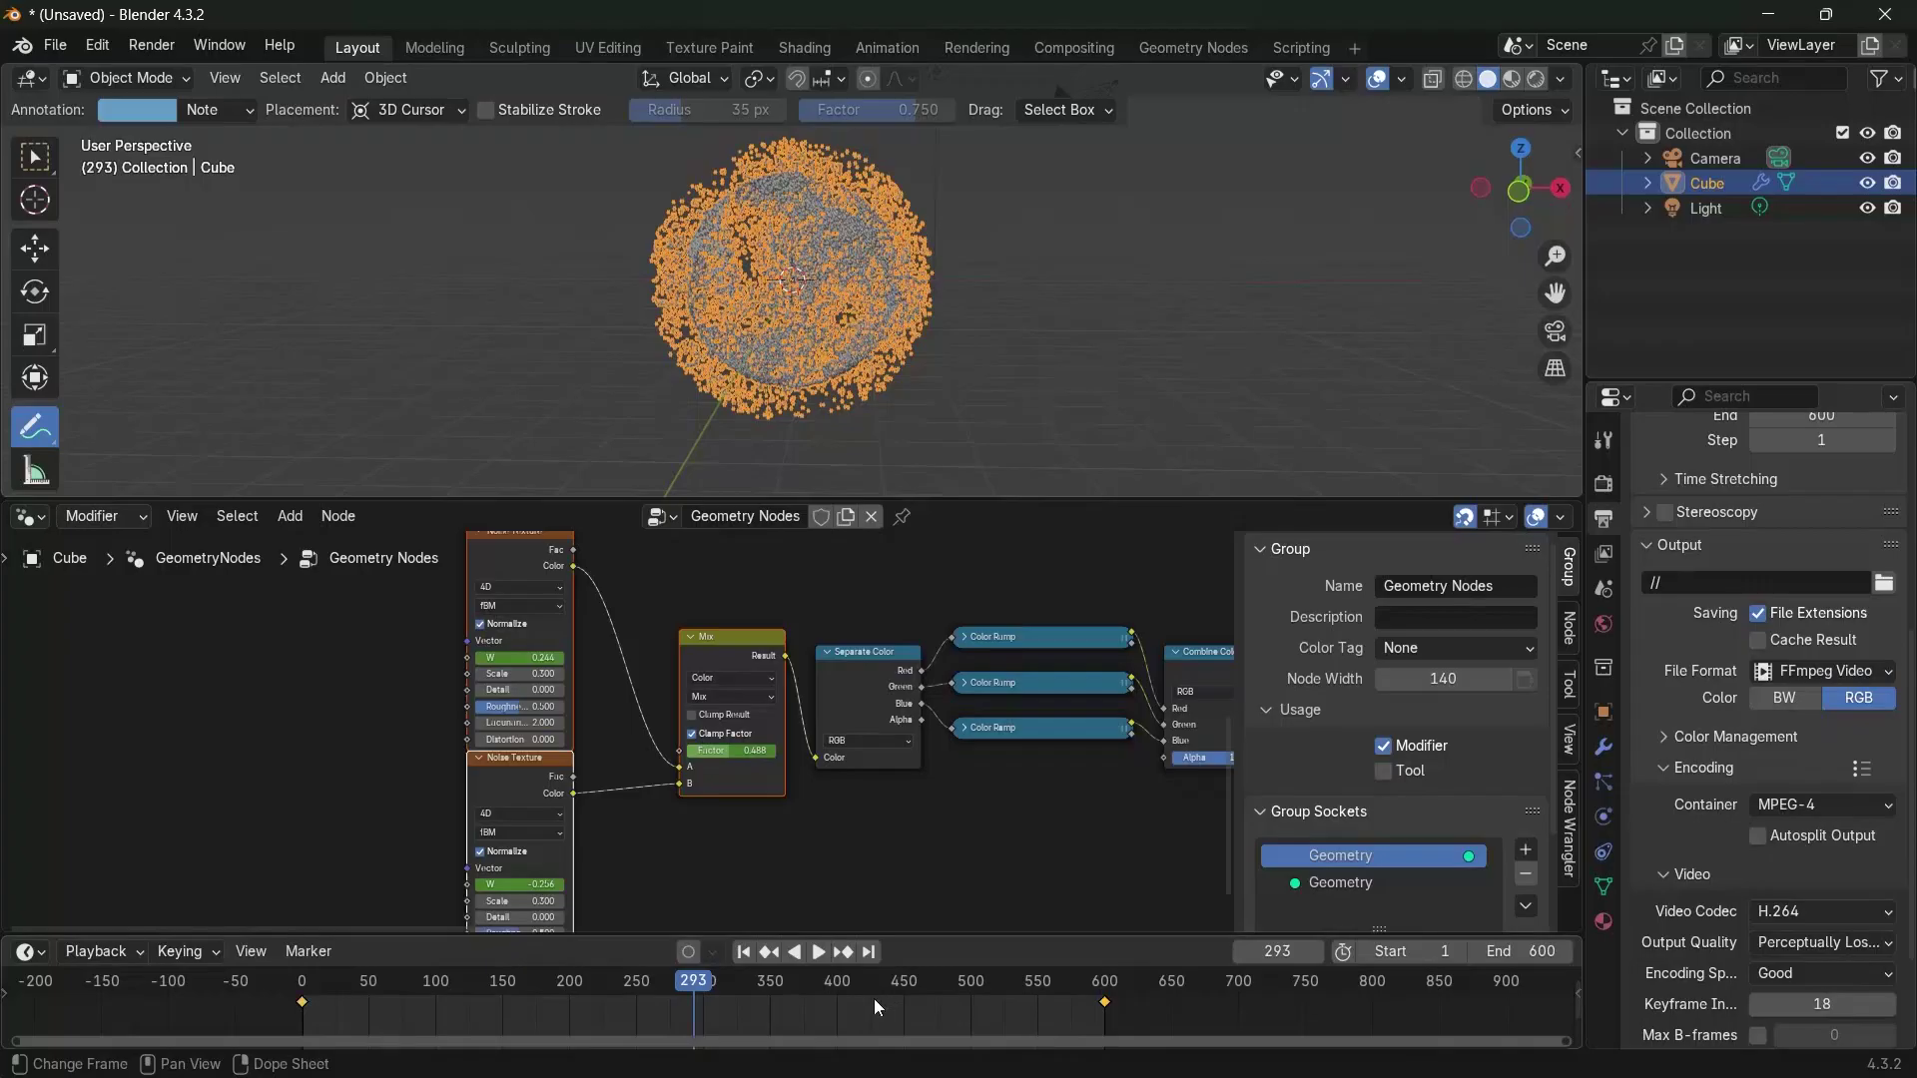
# Set the keyframes to linear interpolation and keyframe the lower Noise Texture's W at -2 on frame 0
pyautogui.press('t')
pyautogui.click(819, 914)
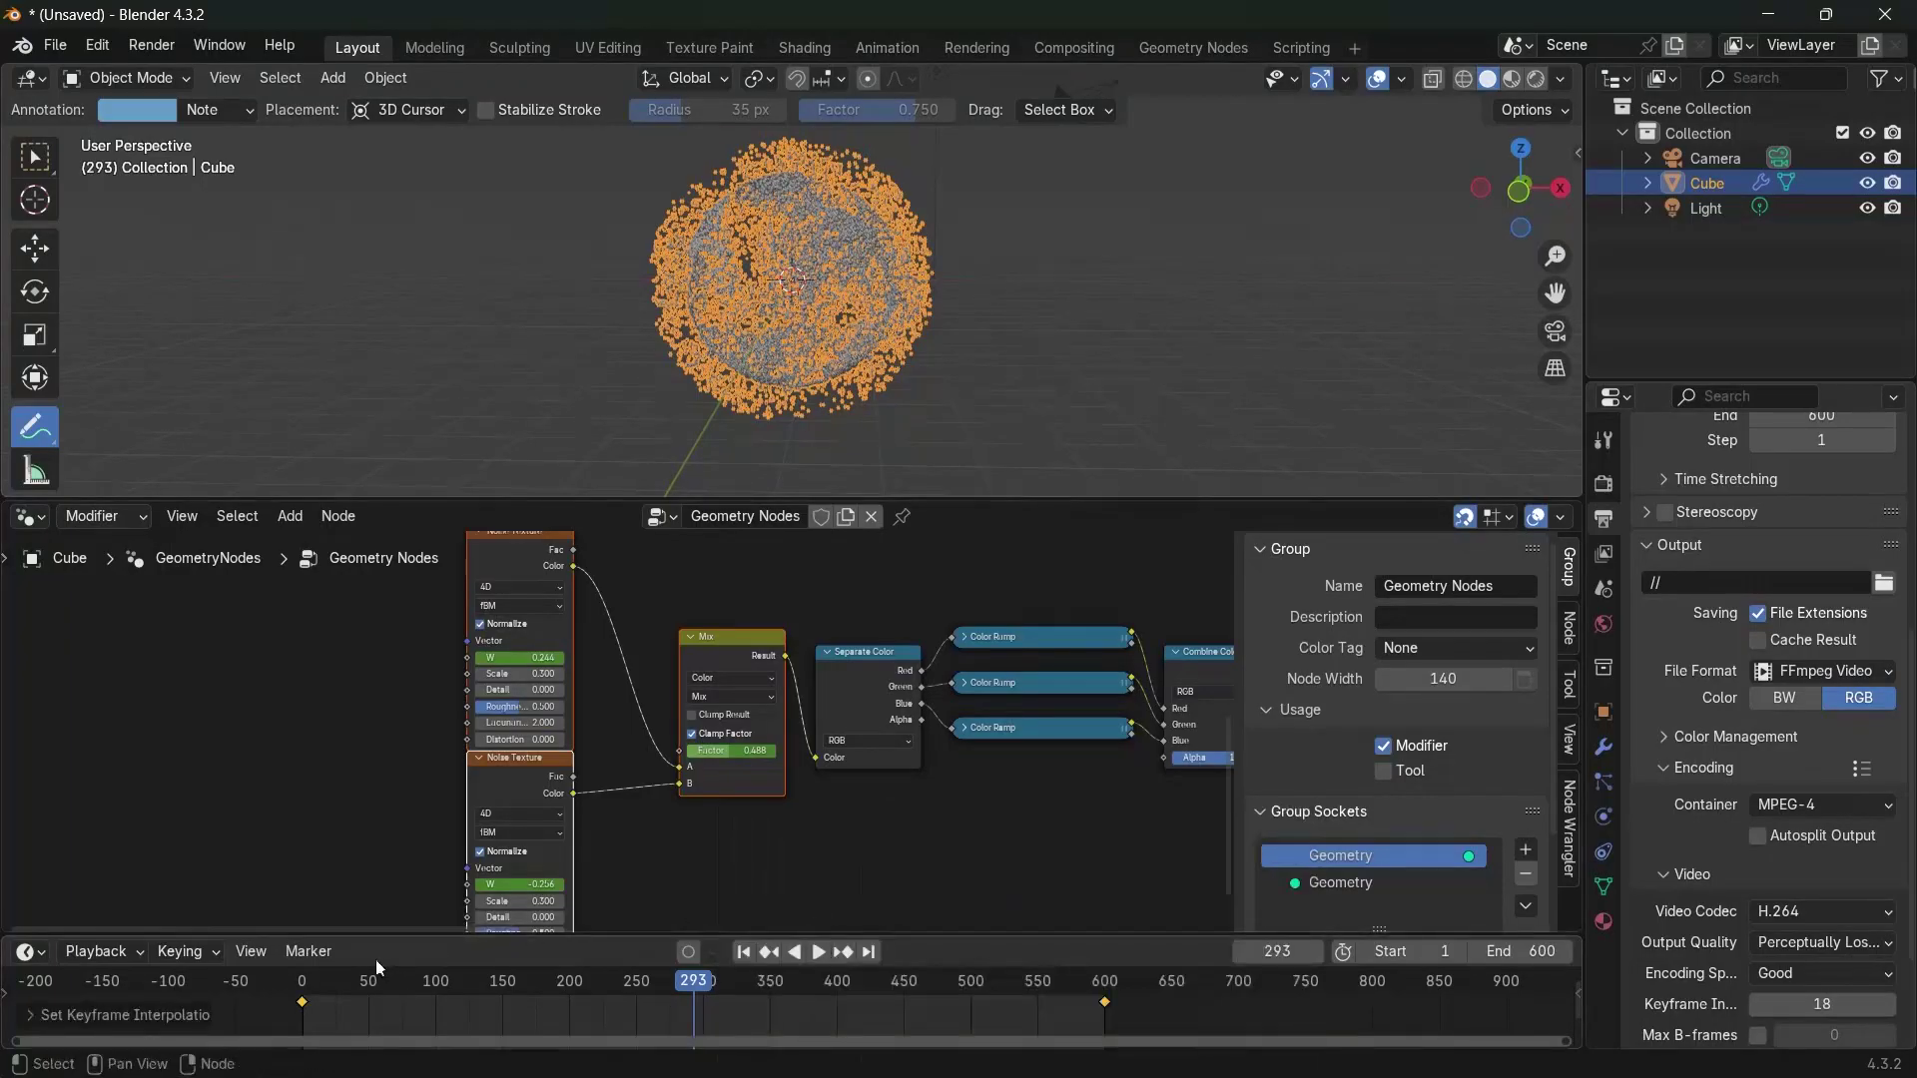
pyautogui.click(303, 985)
pyautogui.click(530, 887)
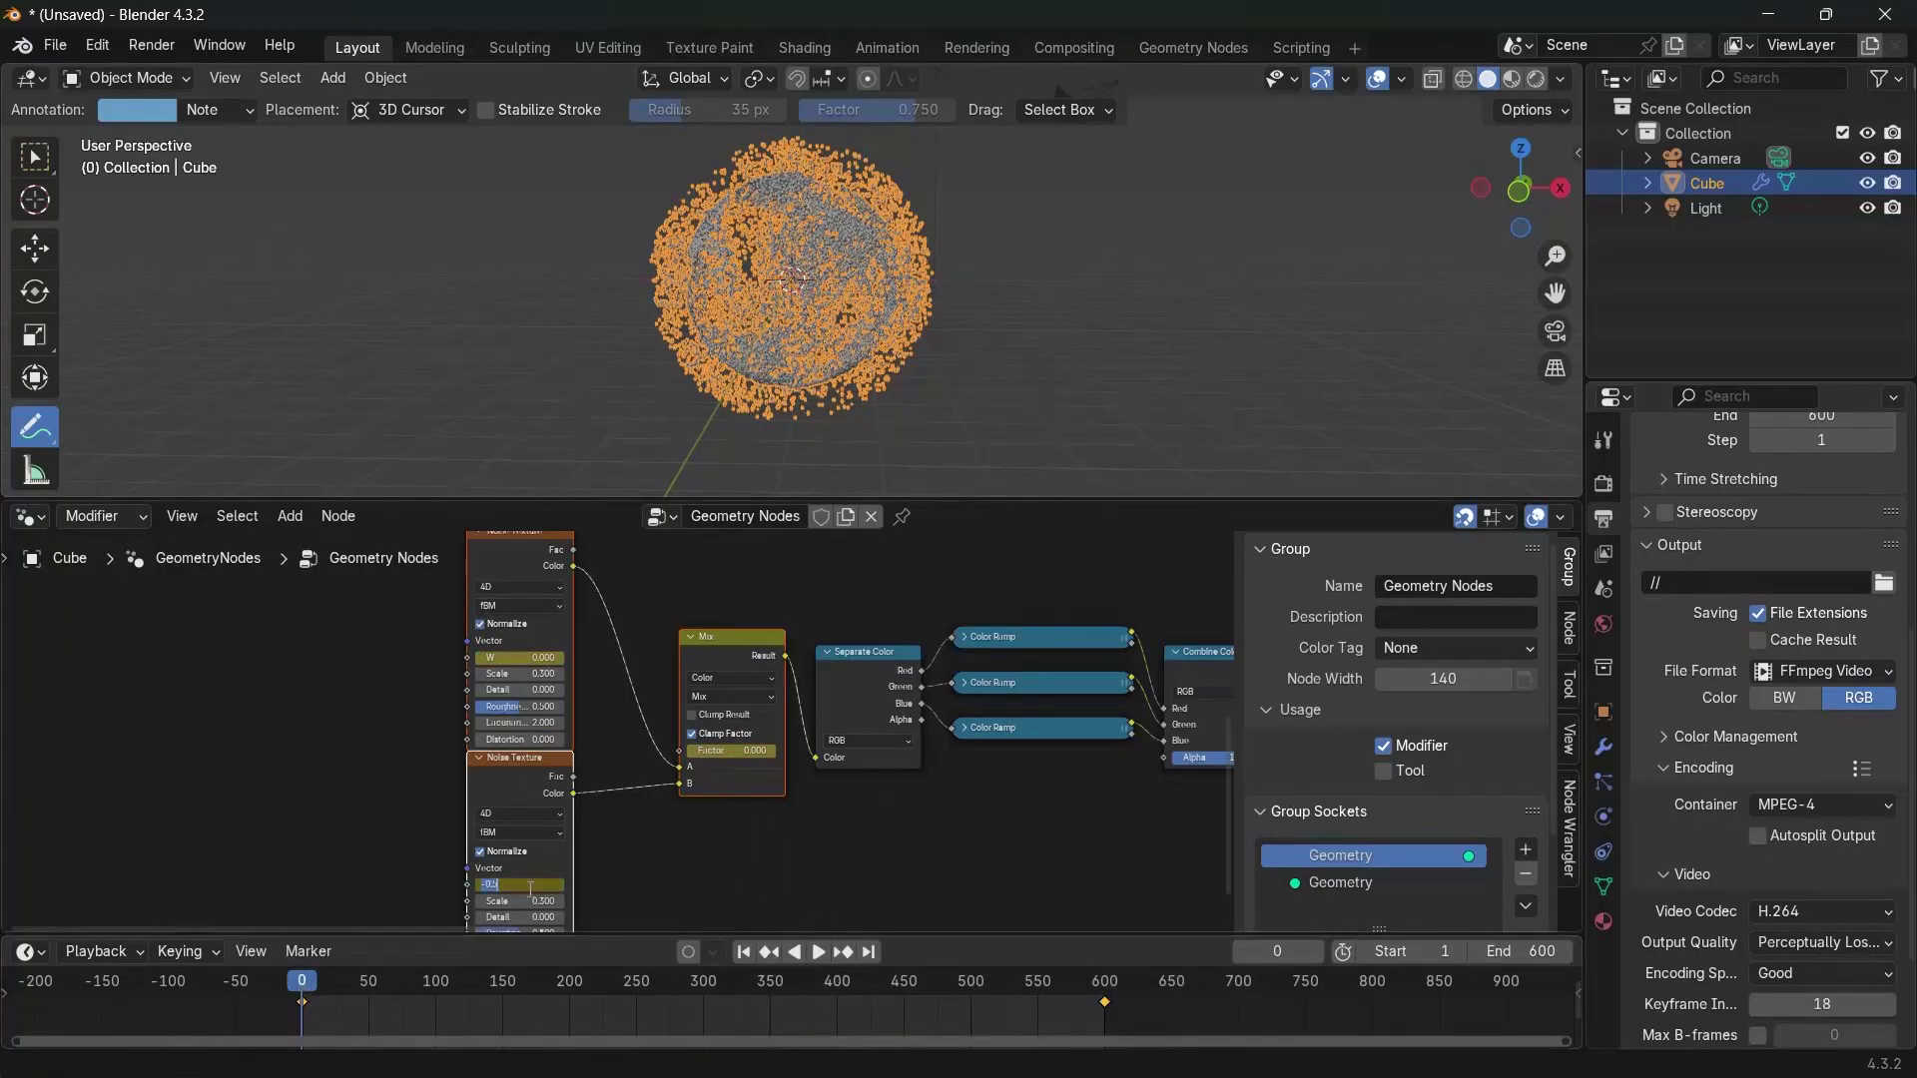
pyautogui.write('-2')
pyautogui.press('Return')
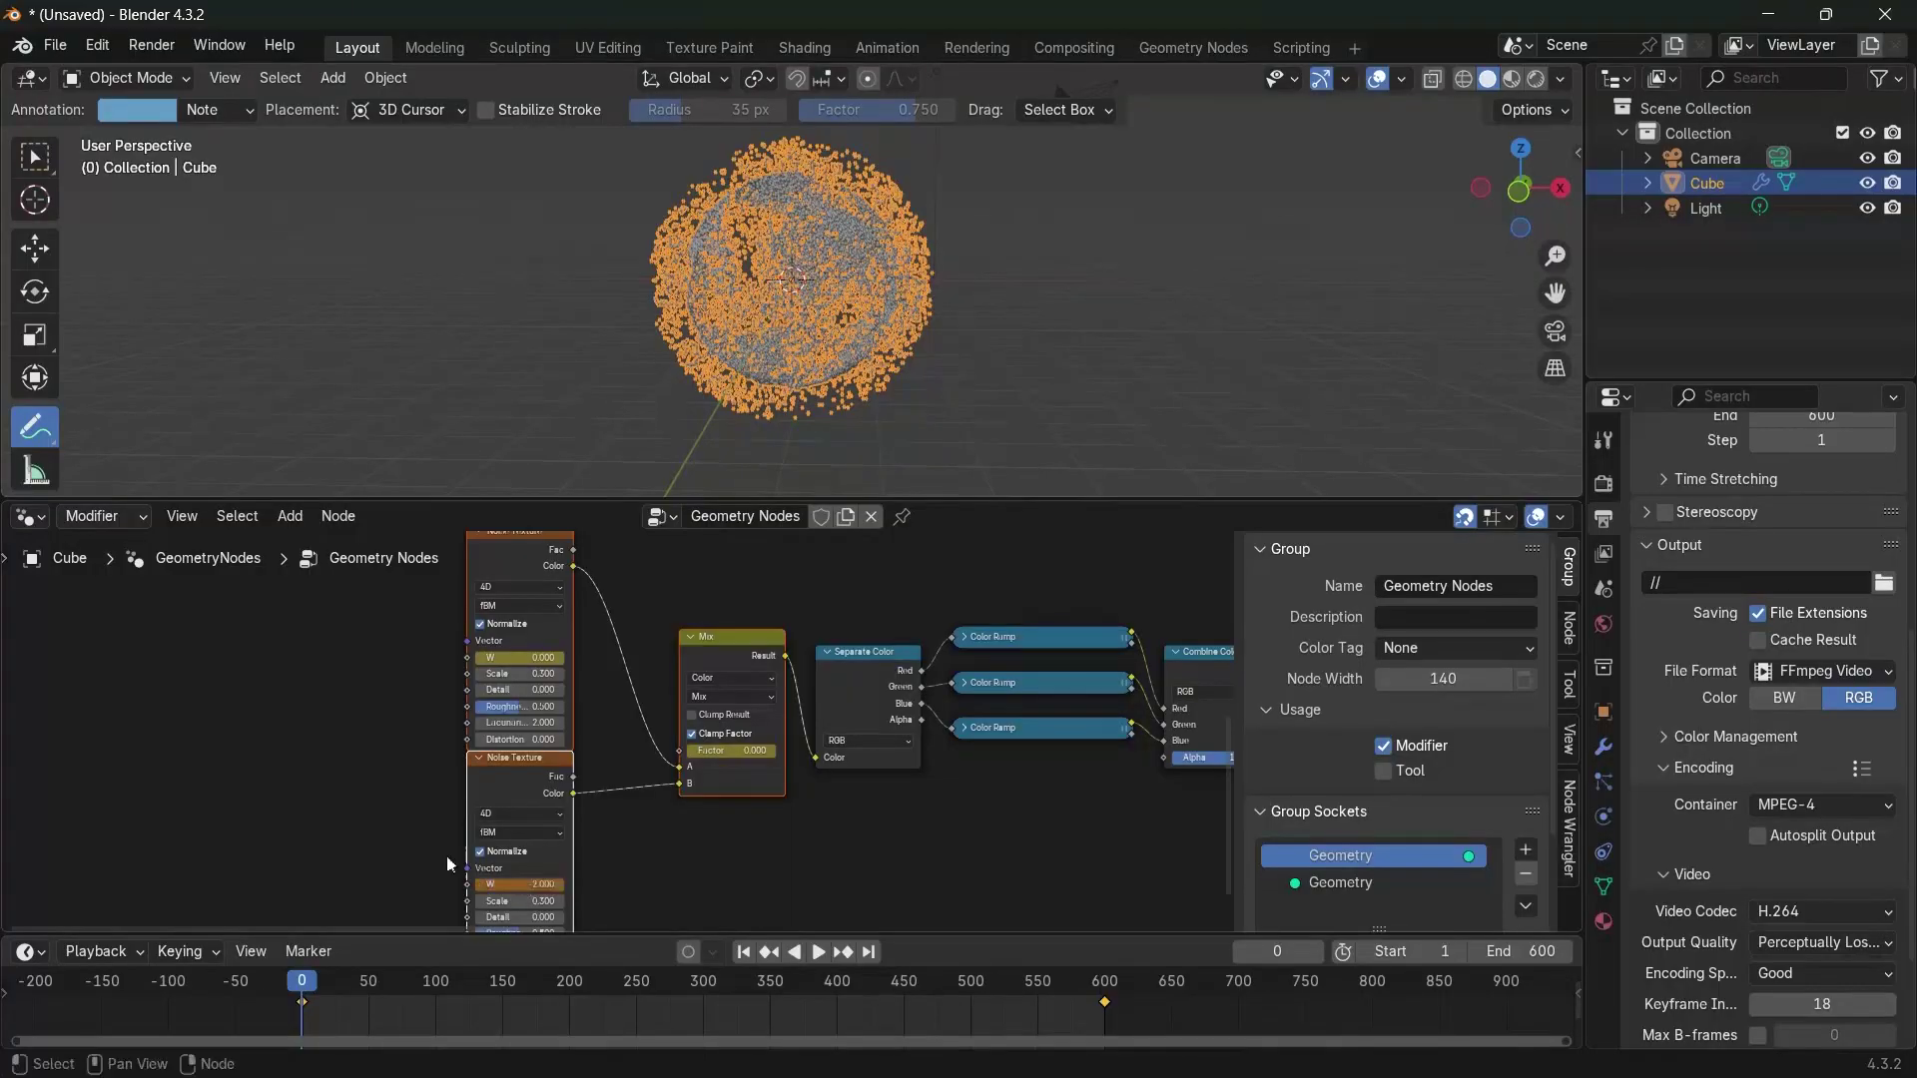
pyautogui.press('i')
# Set the upper Noise Texture's W to 2 and keyframe it on frame 600
pyautogui.click(1107, 1004)
pyautogui.press('Left')
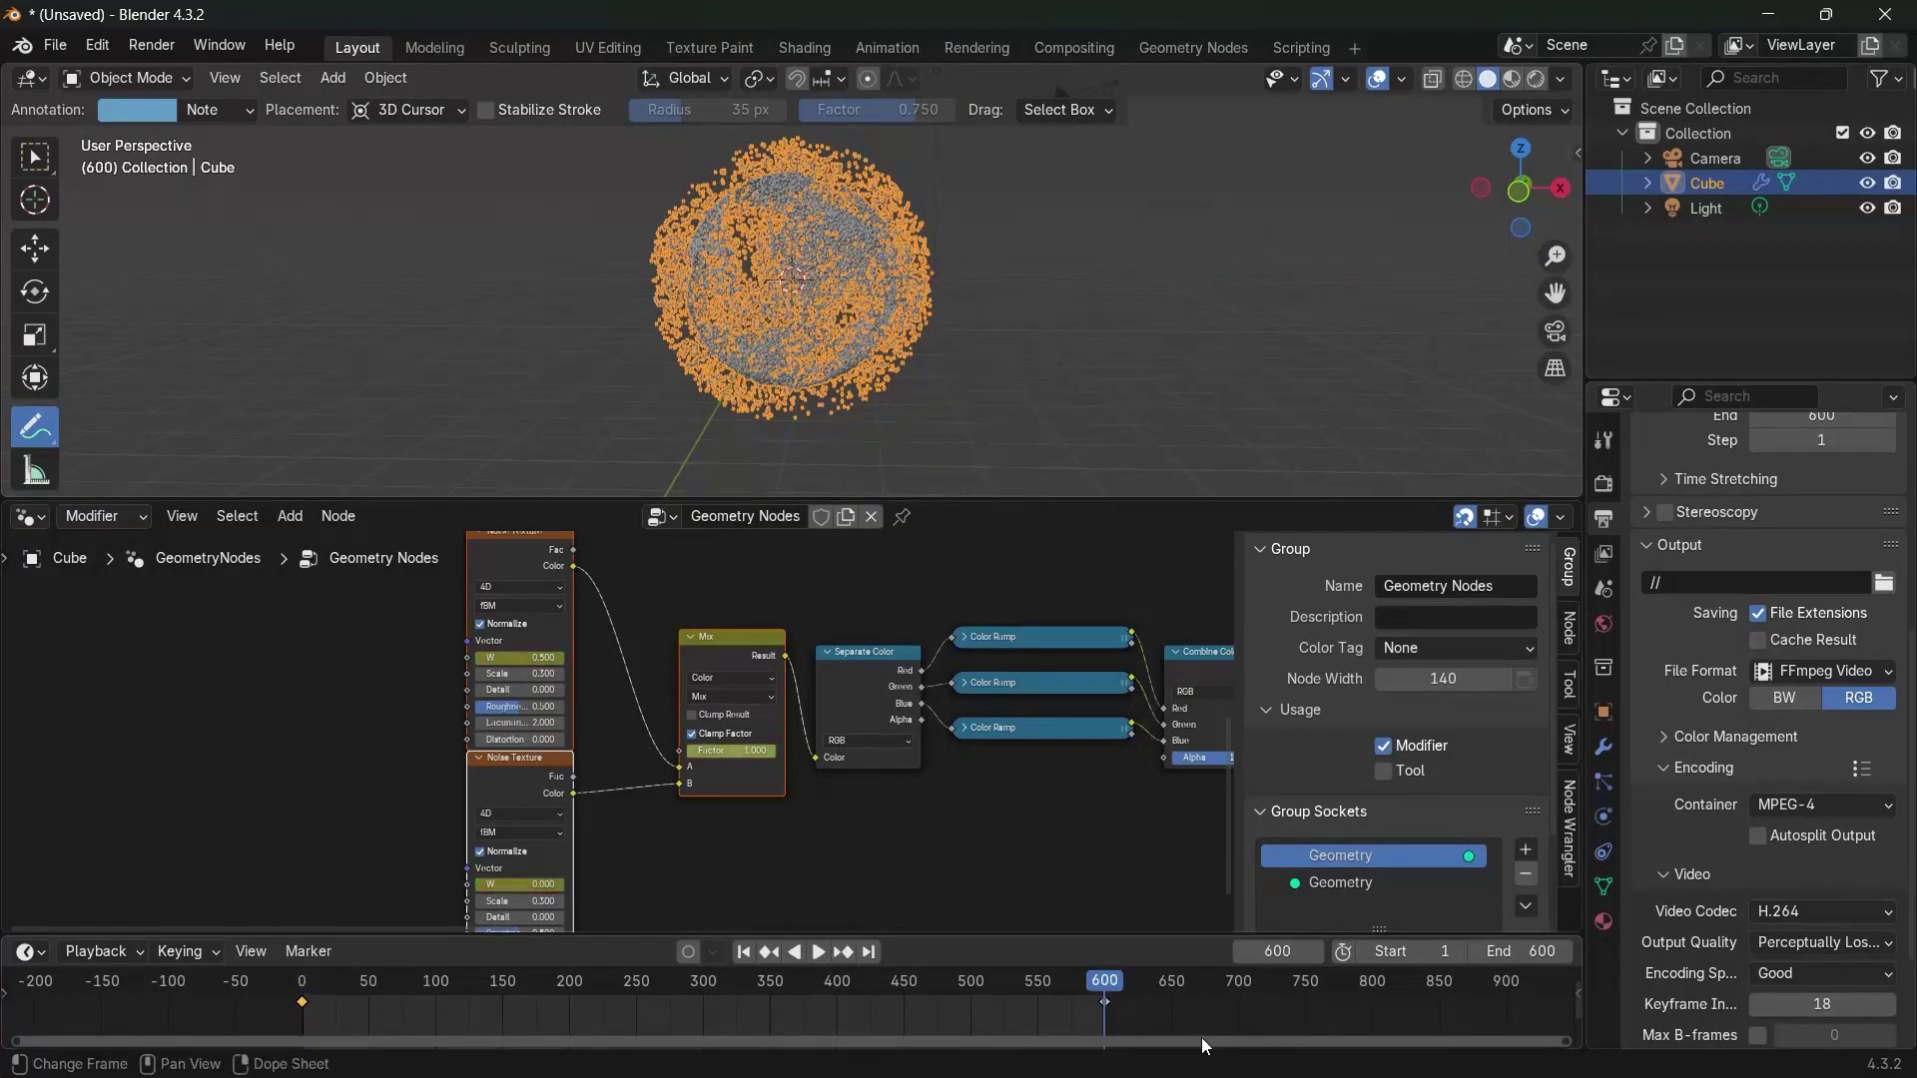
pyautogui.doubleClick(511, 659)
pyautogui.press('Return')
pyautogui.press('i')
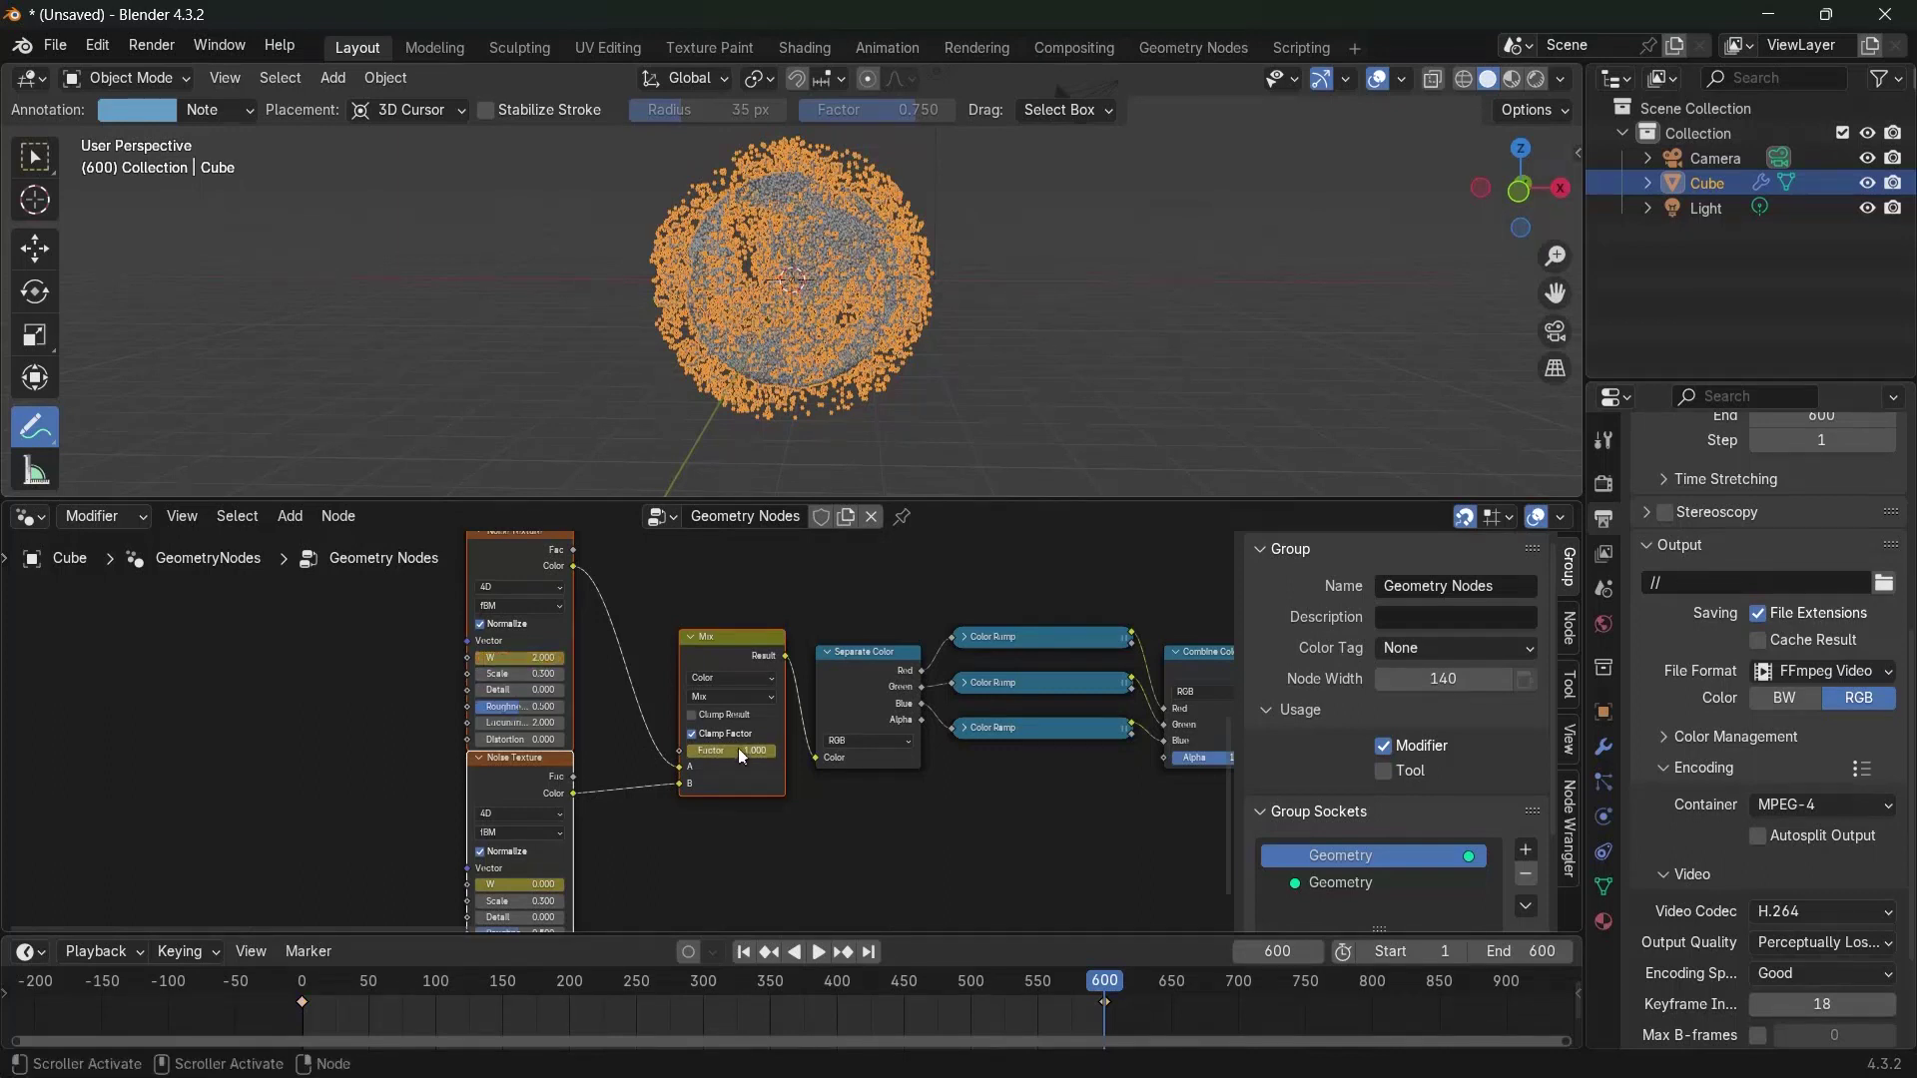
# Play back the animation to check the speed of the displaced points with the wider W range
pyautogui.press('space')
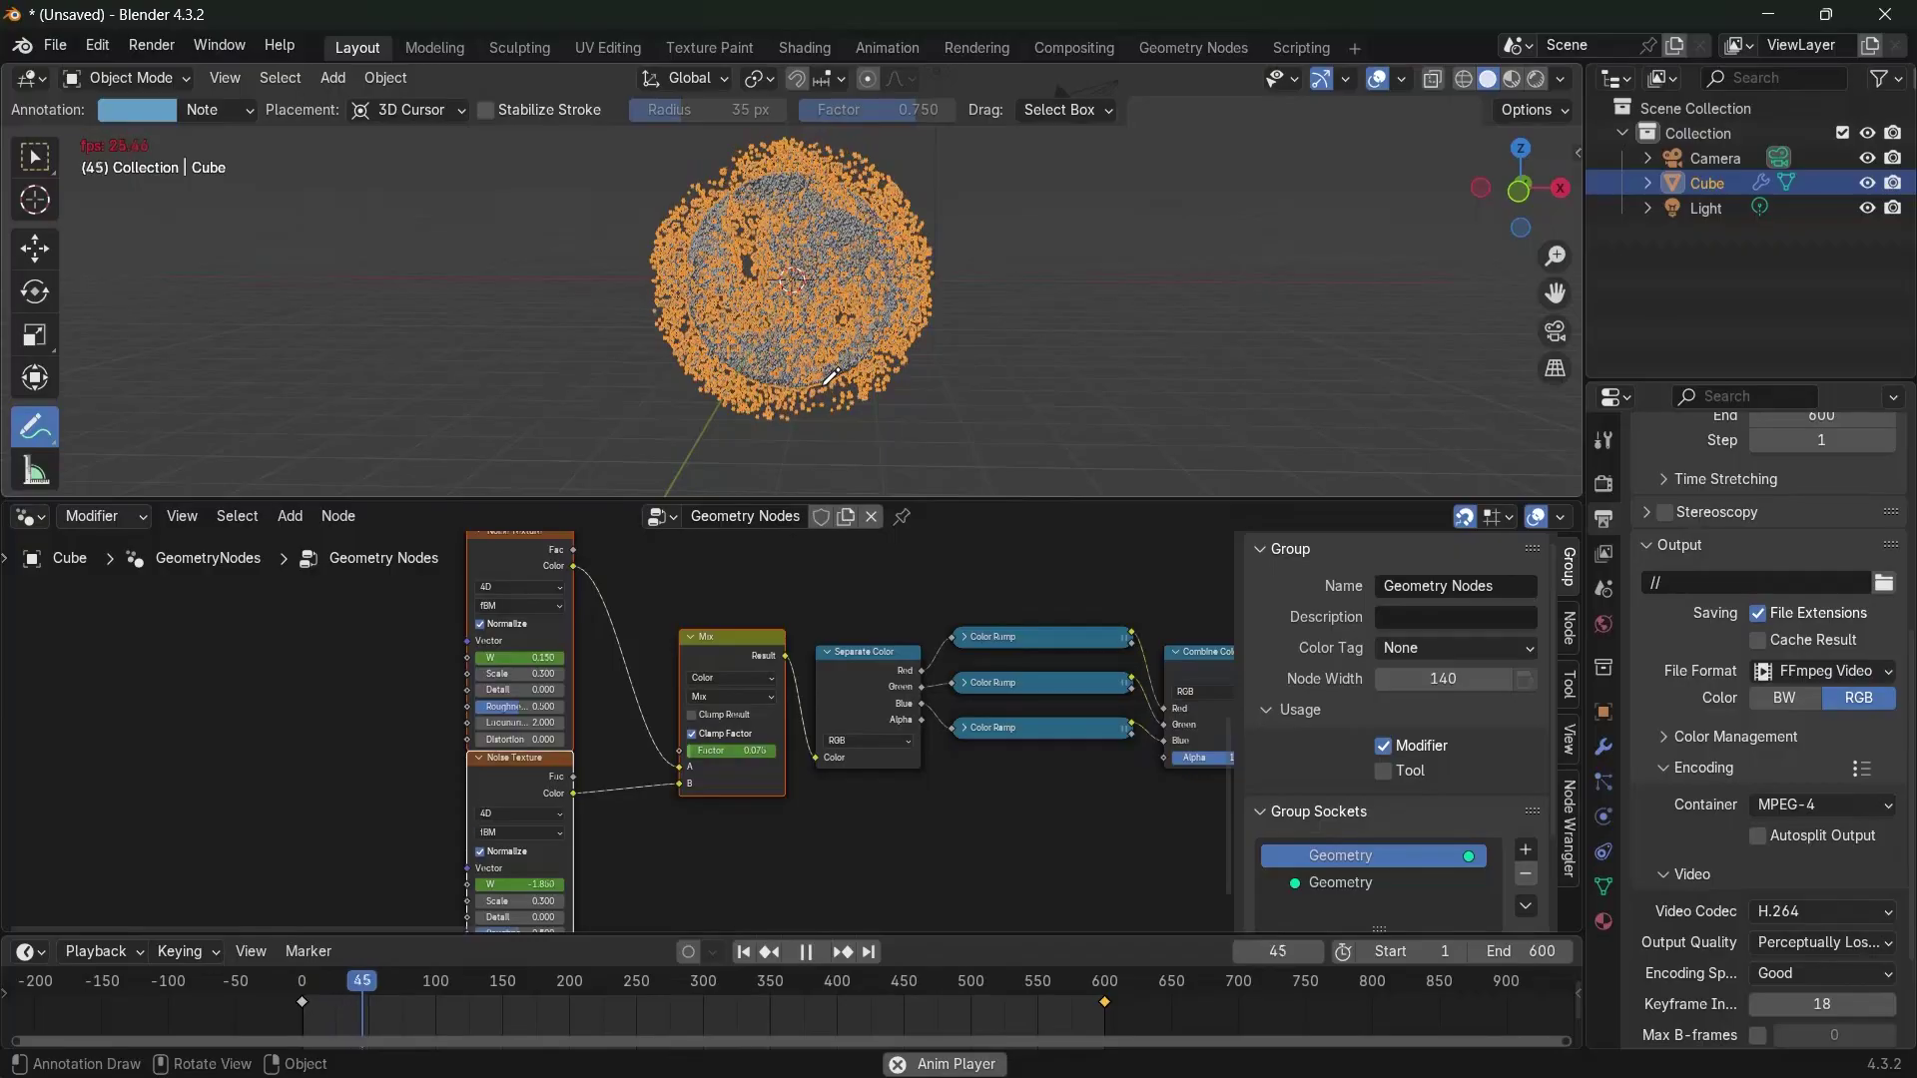
pyautogui.press('space')
pyautogui.press('space')
pyautogui.press('space')
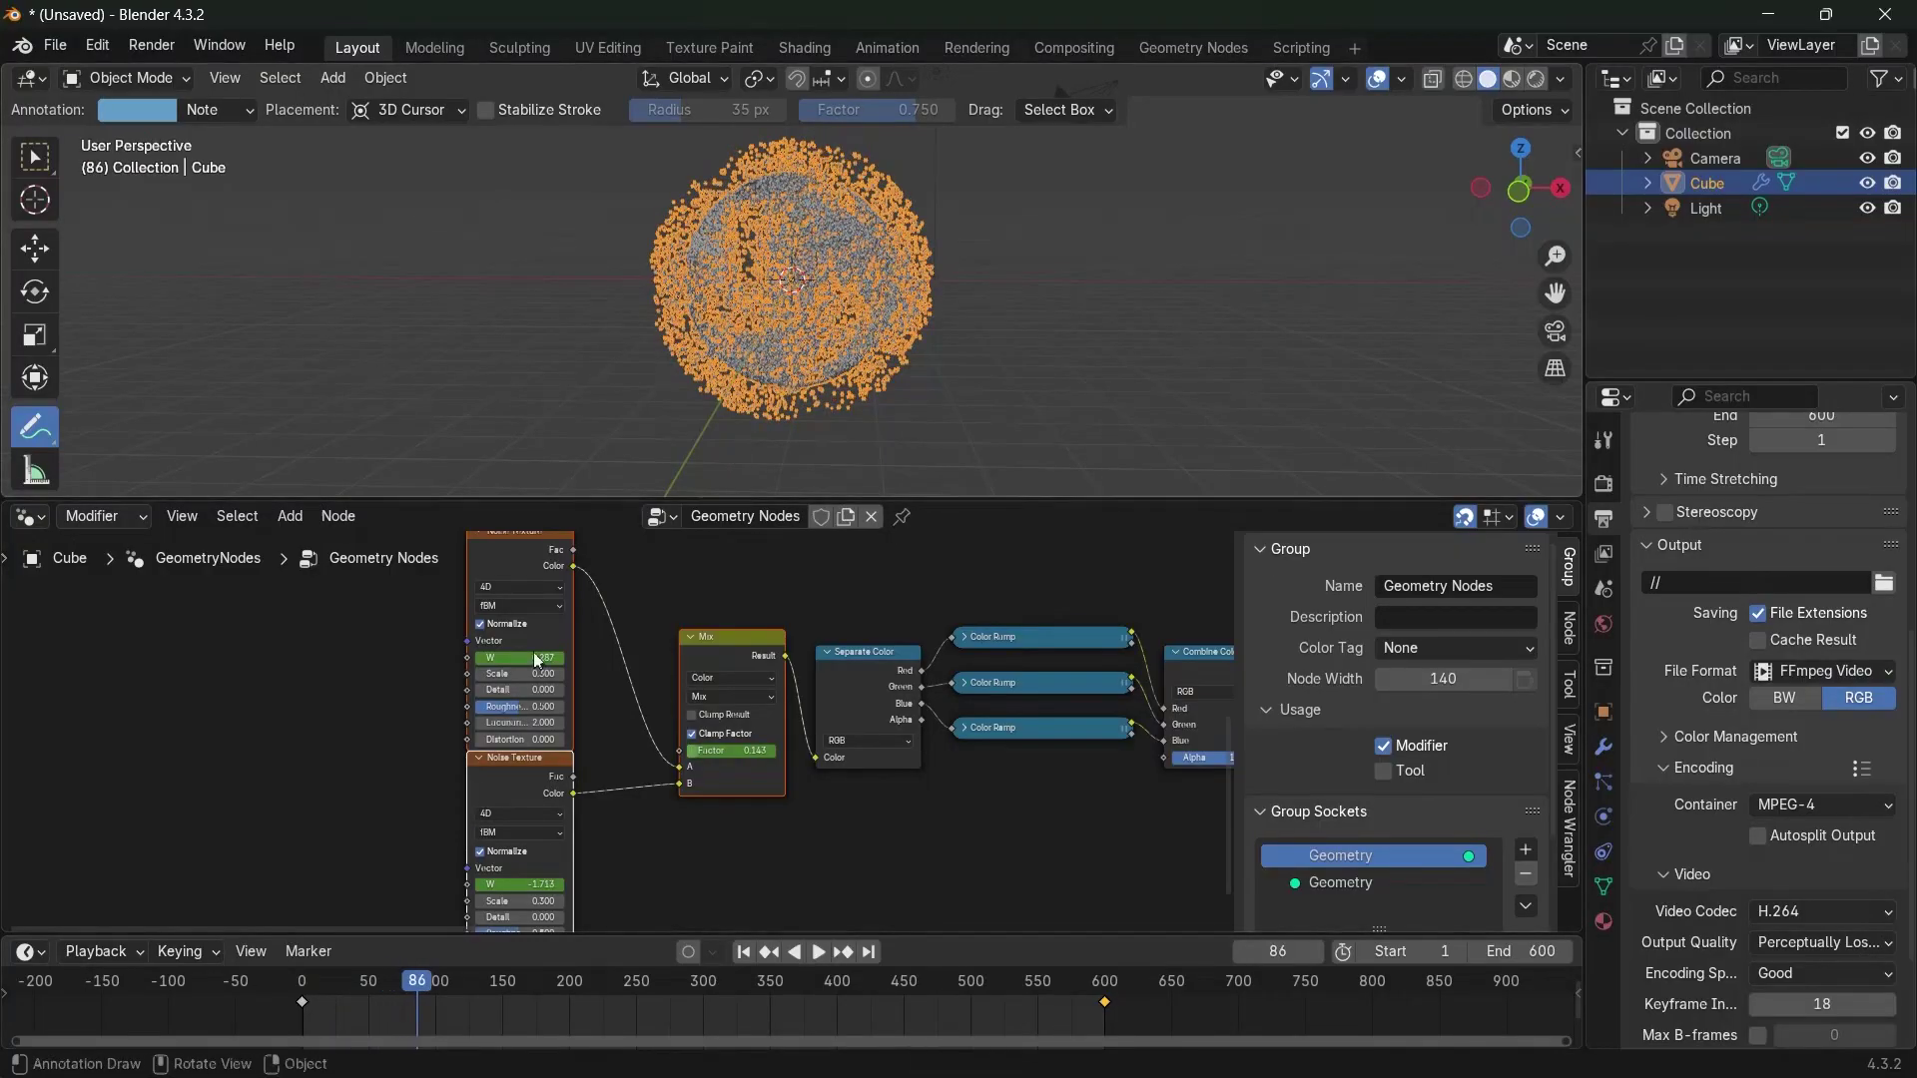
# Set the timeline's playback sync mode to Frame Dropping
pyautogui.click(93, 952)
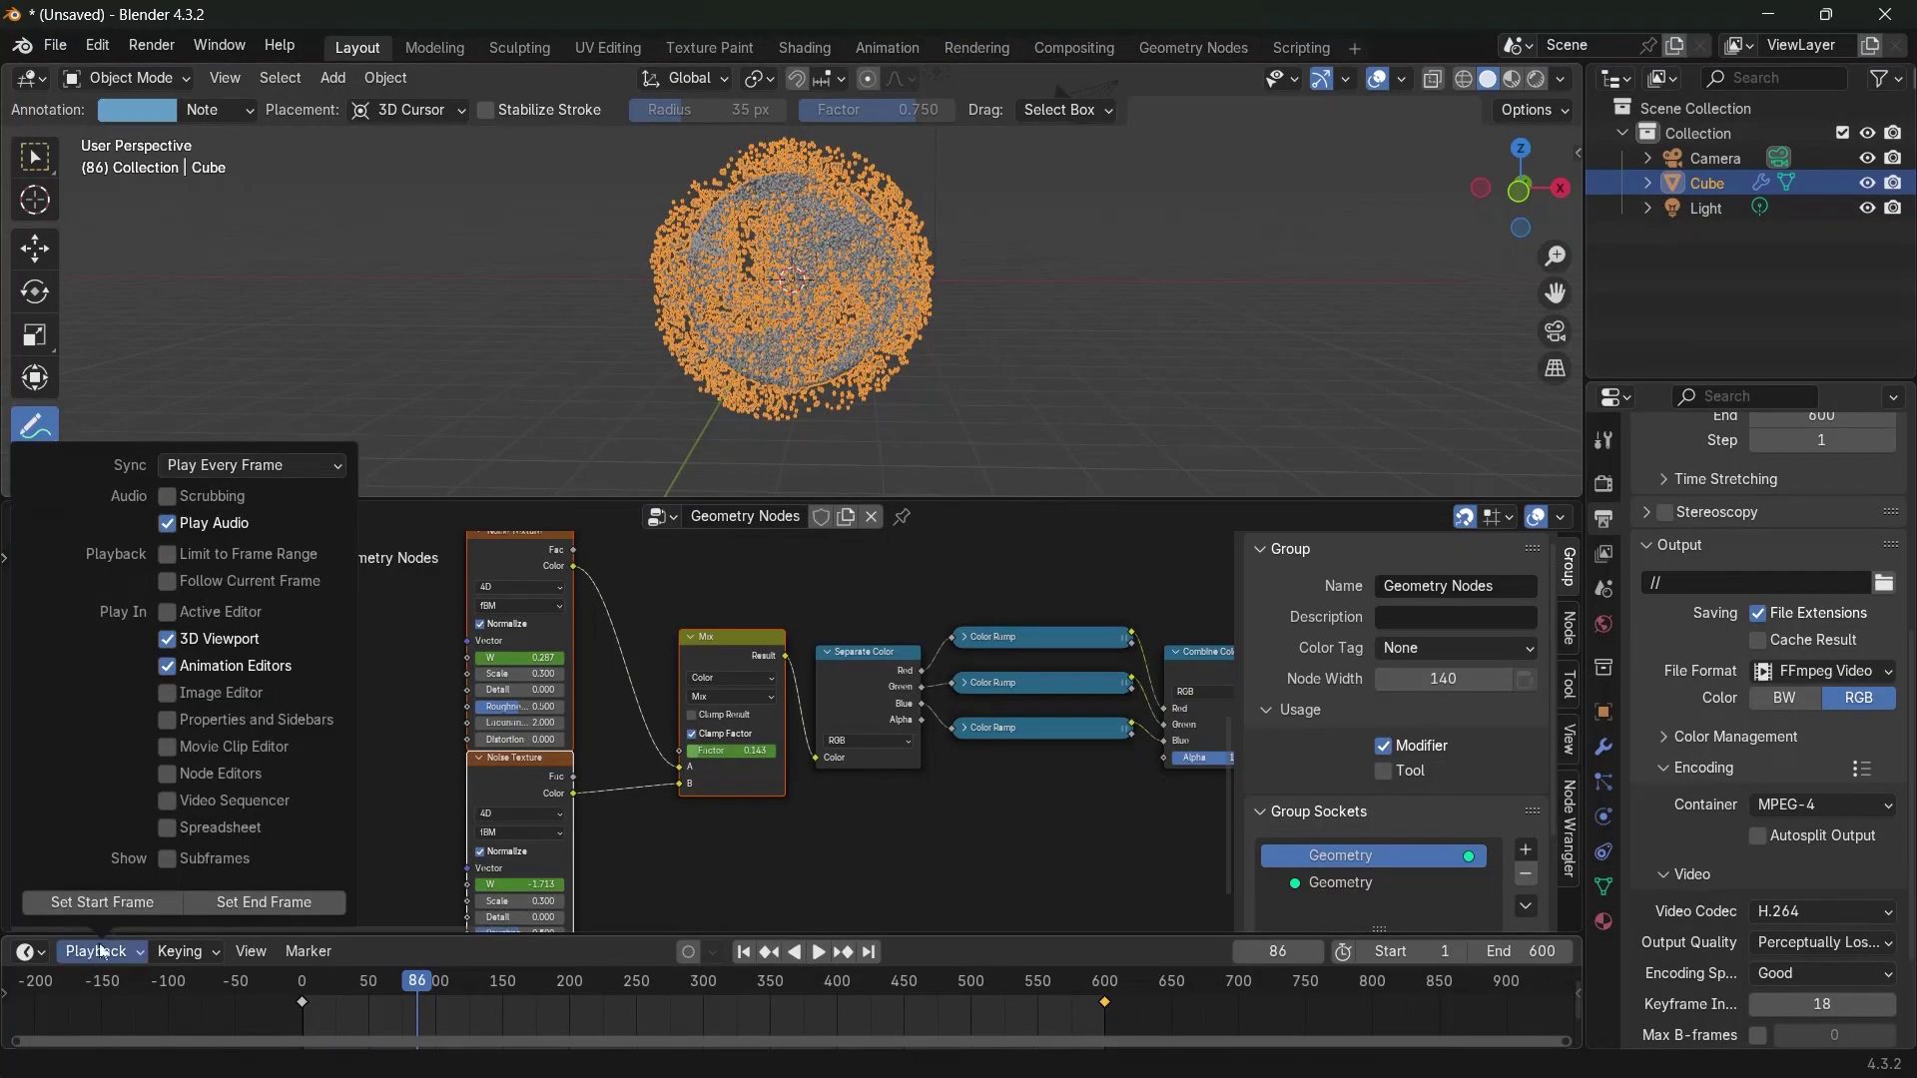
pyautogui.click(250, 466)
pyautogui.click(232, 529)
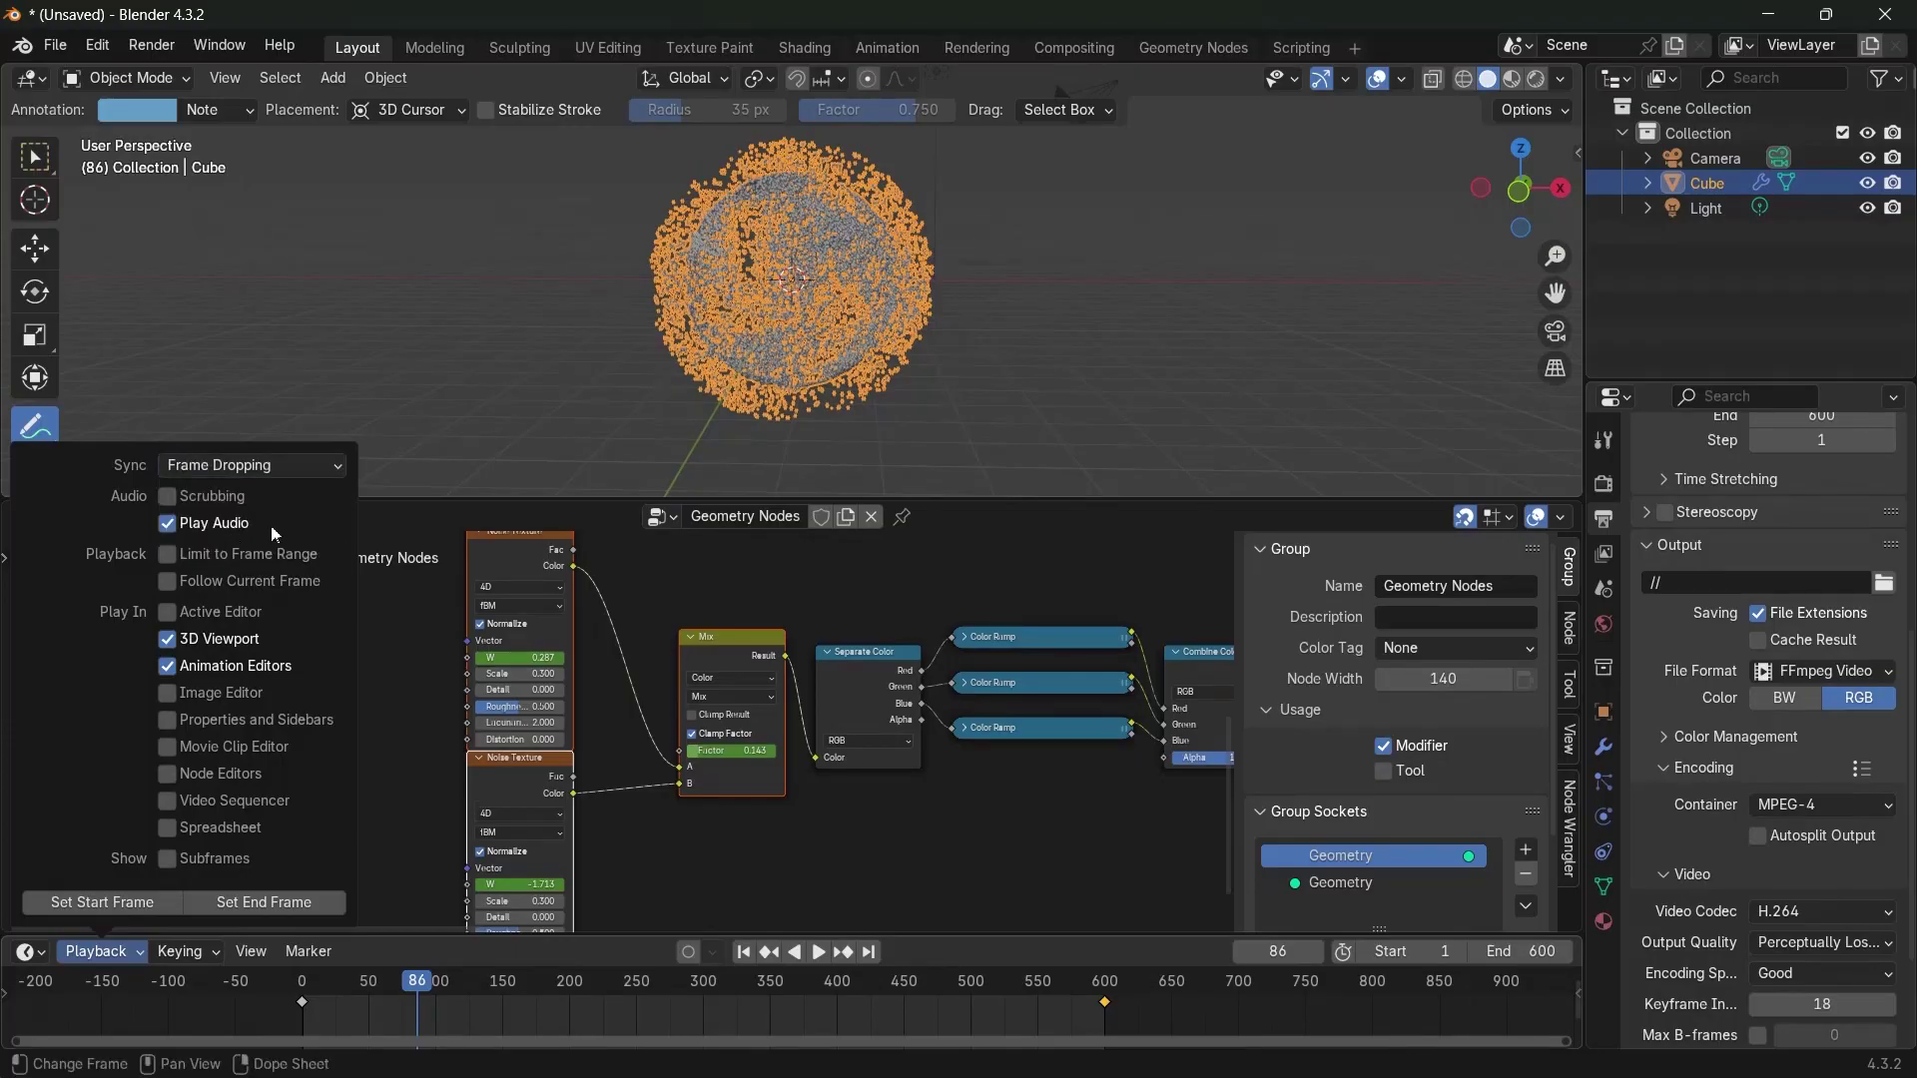
# Play back the animation with frame dropping to check the speed of the displaced points
pyautogui.press('space')
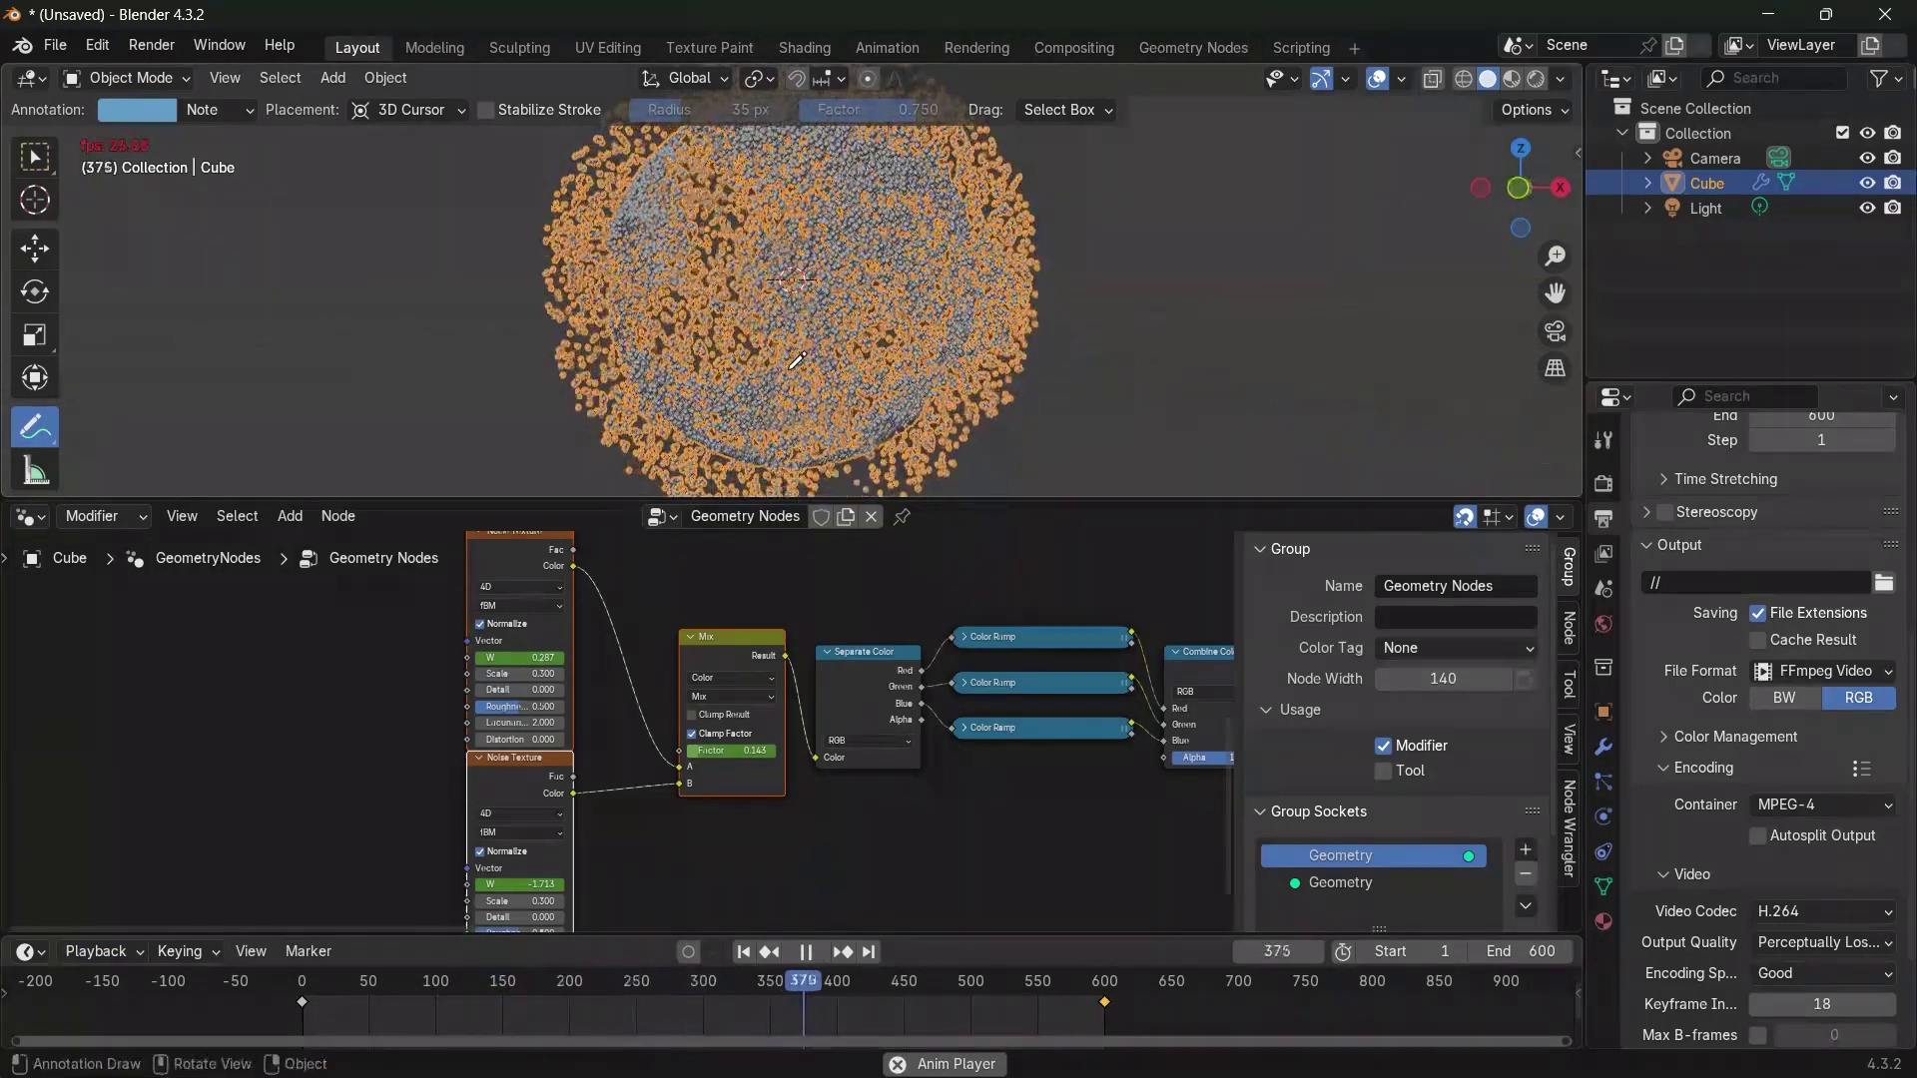
pyautogui.press('space')
pyautogui.scroll(-6, 797, 360)
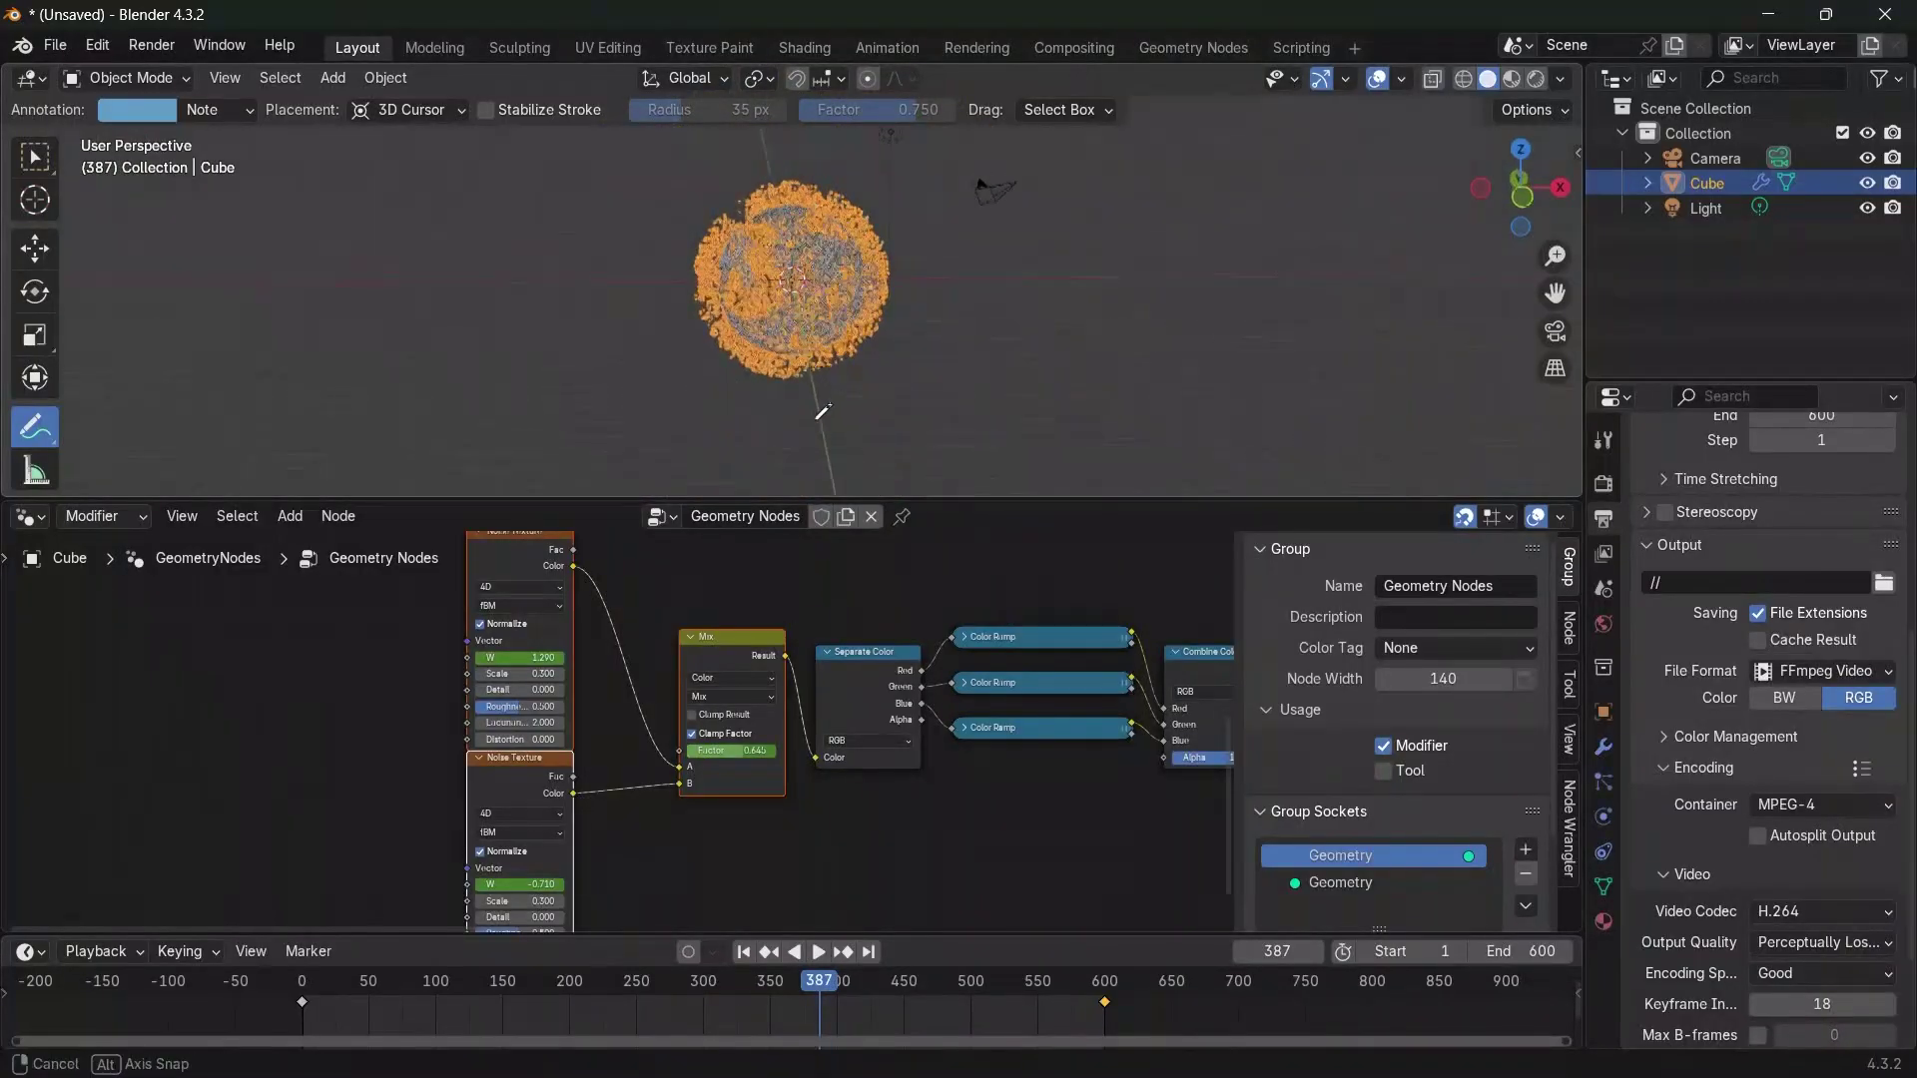
# Keyframe the Cube object's starting rotation on frame 0
pyautogui.click(300, 988)
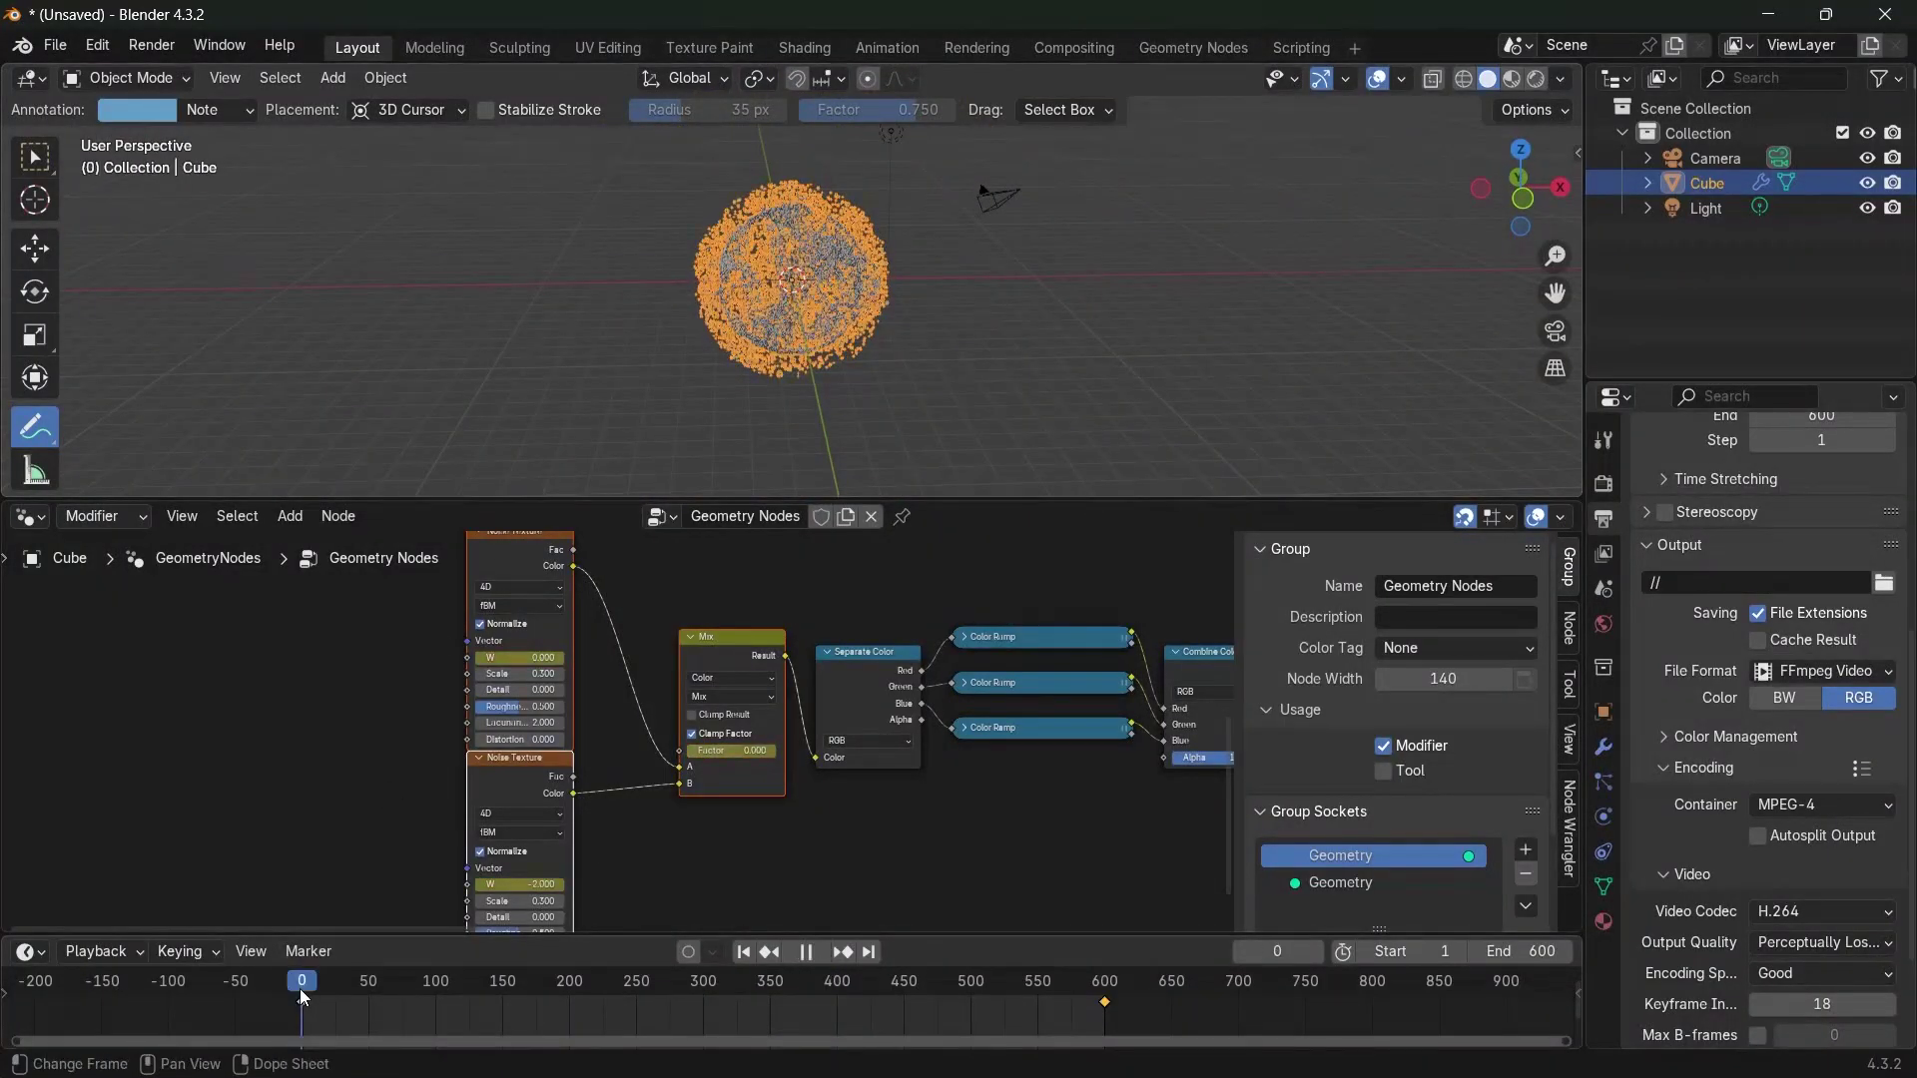
pyautogui.press('w')
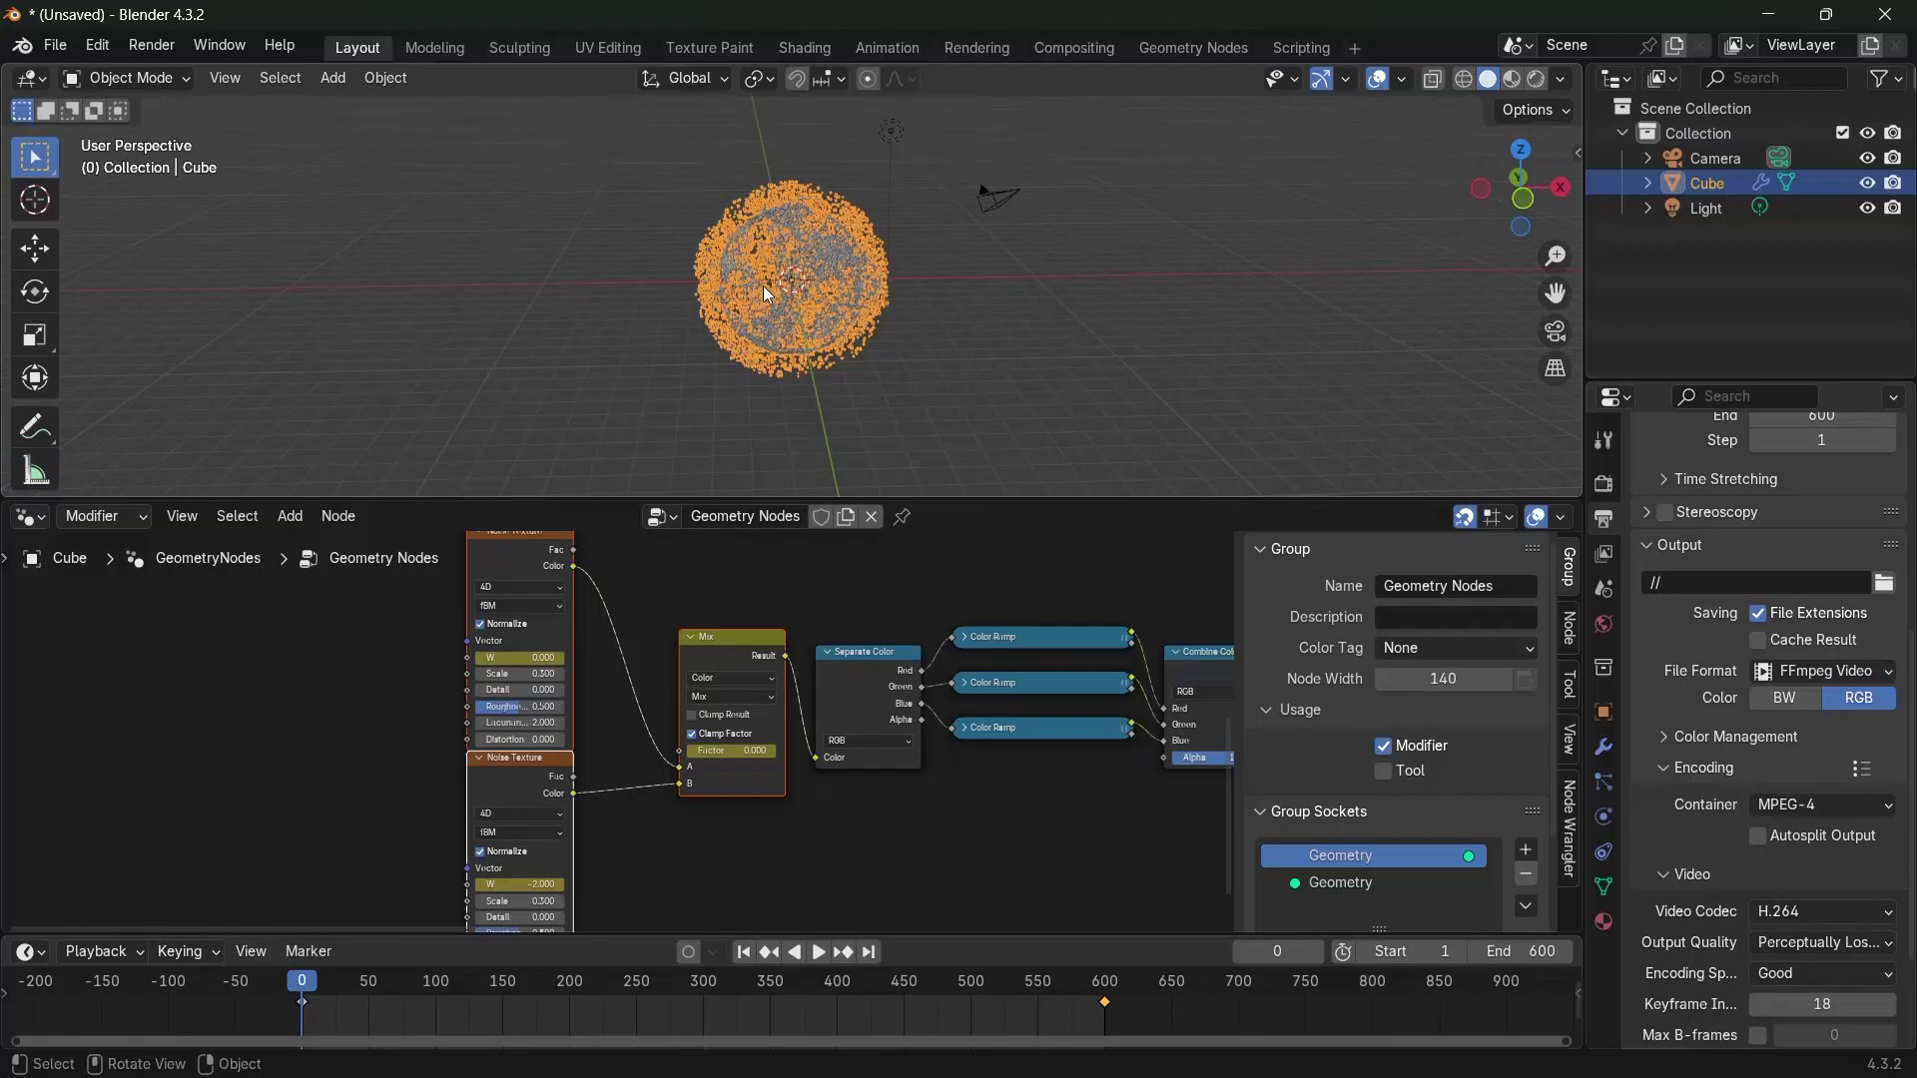
pyautogui.click(765, 288)
pyautogui.moveTo(789, 330); pyautogui.dragTo(789, 298, button='middle')
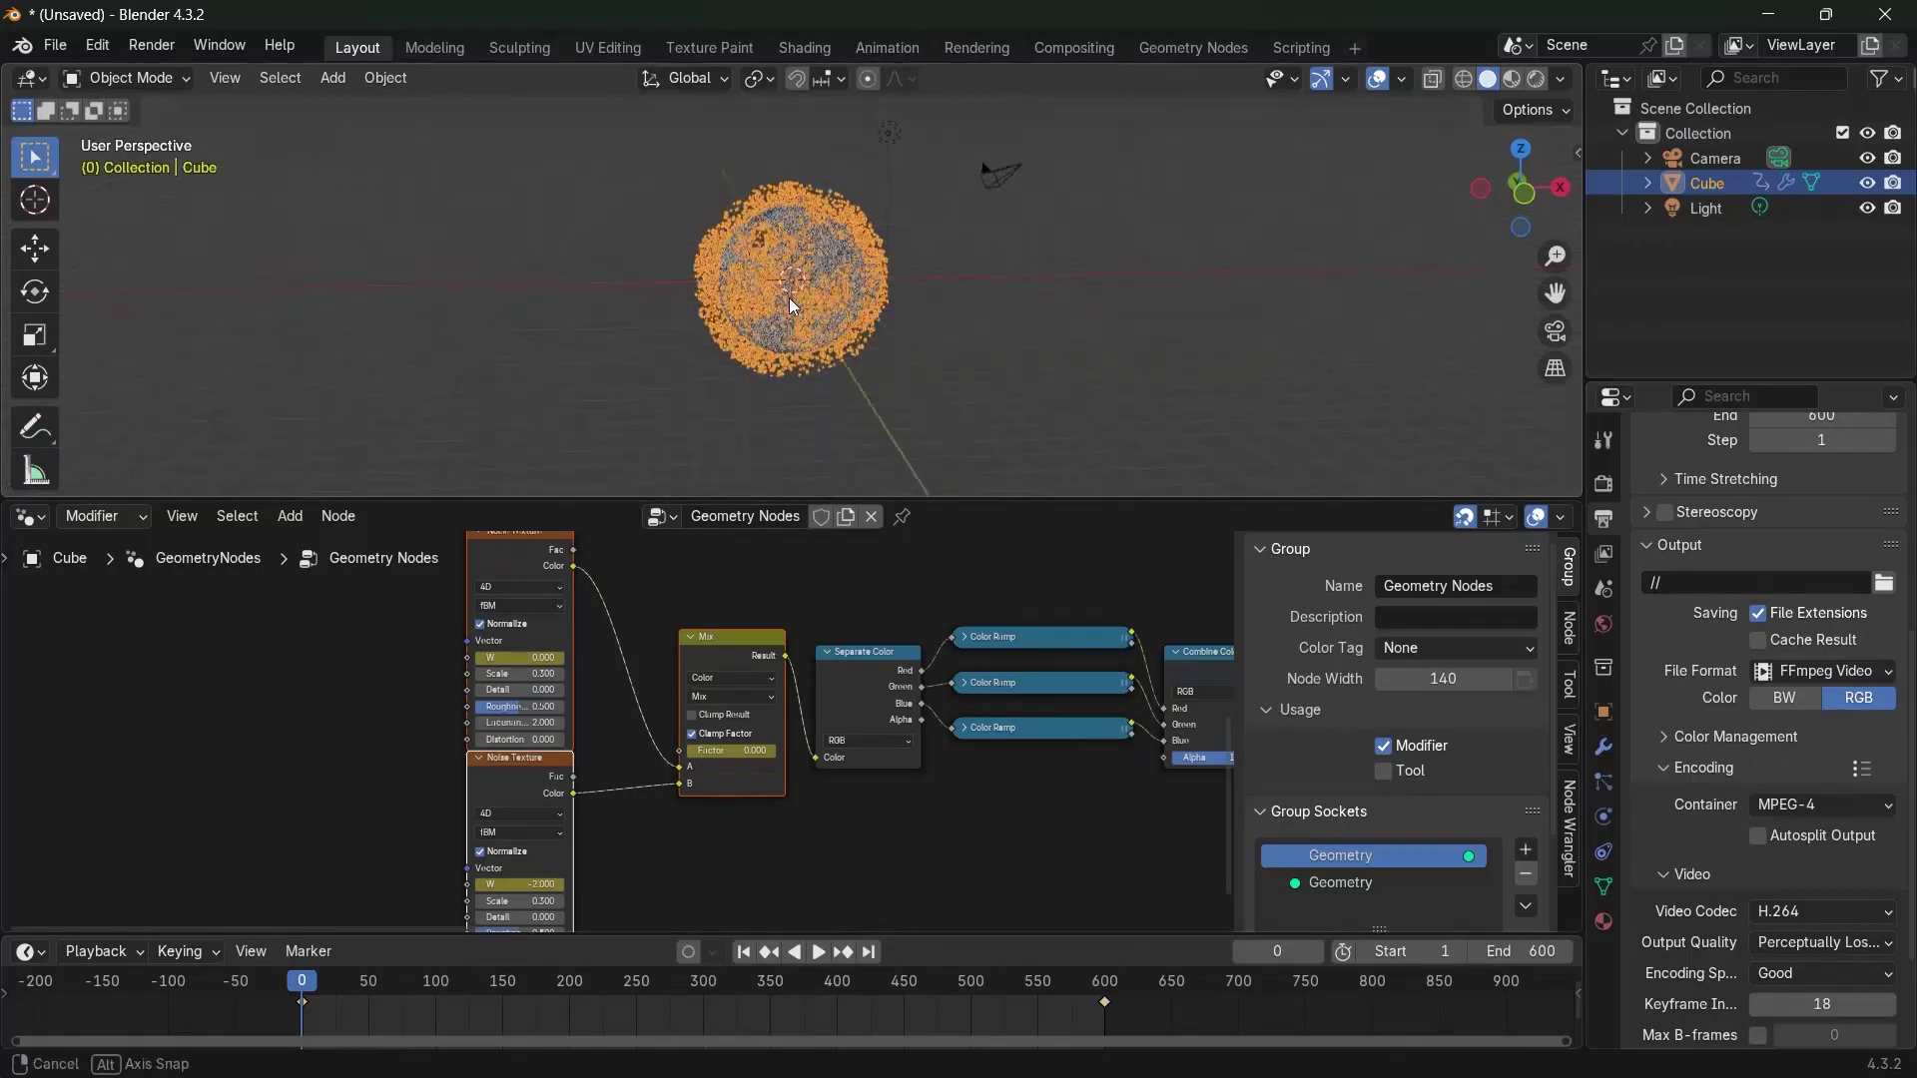
# Rotate the Cube around the Z axis on frame 600 and keyframe its rotation there
pyautogui.click(1109, 991)
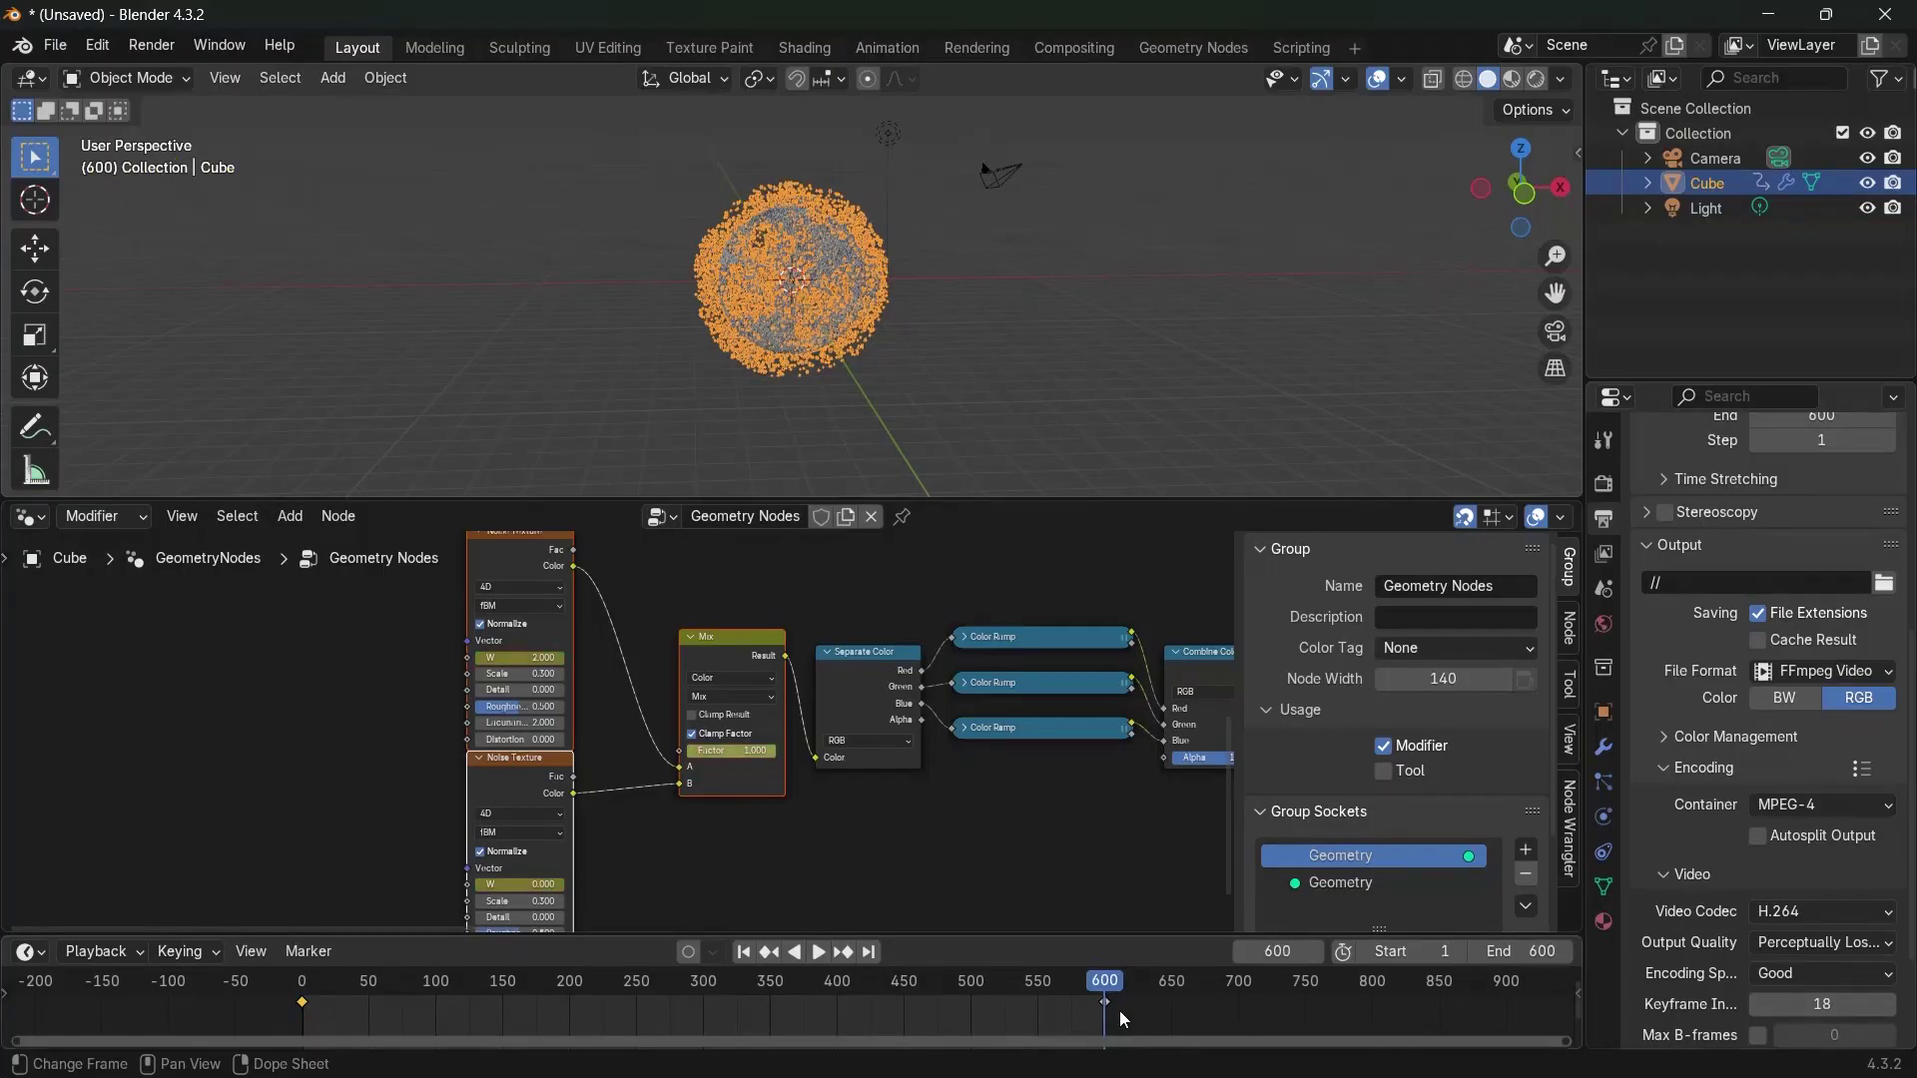
pyautogui.press('r')
pyautogui.press('z')
pyautogui.click(779, 311)
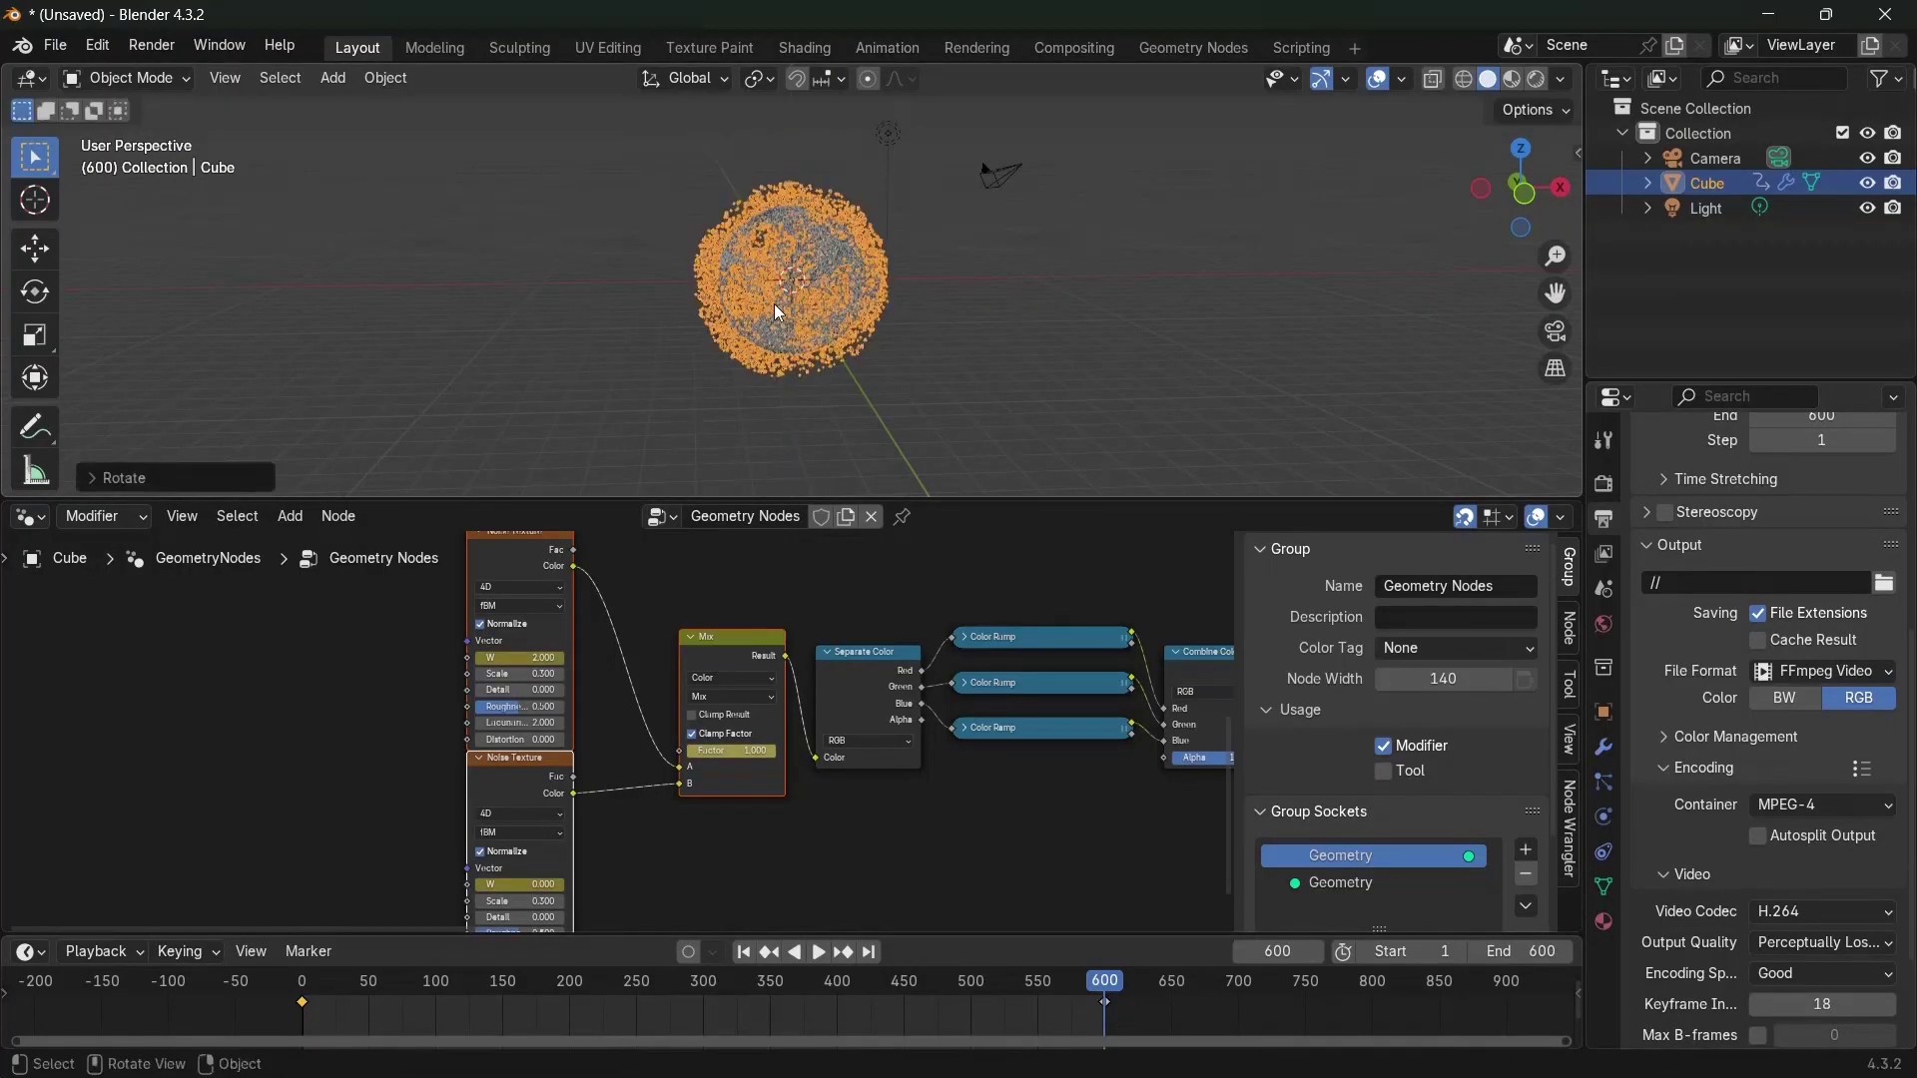
pyautogui.press('i')
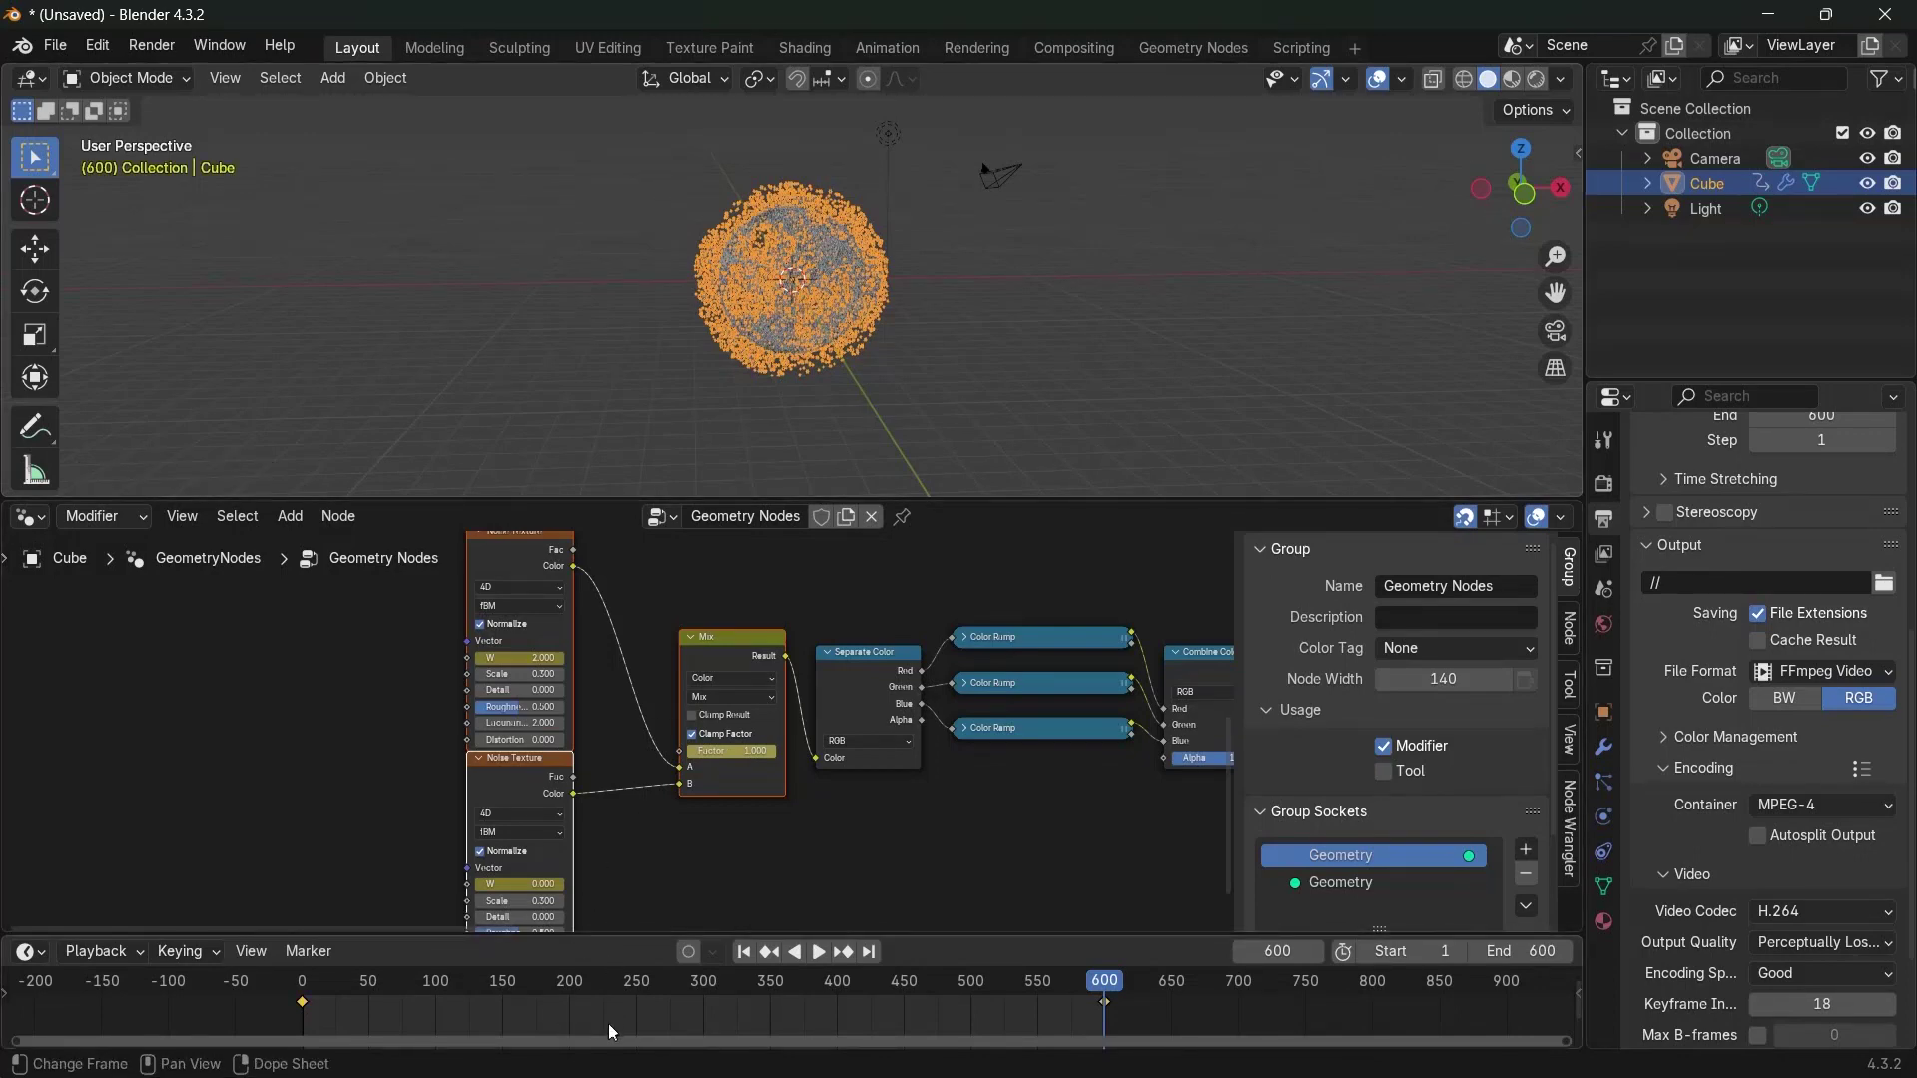
# Set the interpolation type of the Cube's rotation keyframes and play back the animation
pyautogui.press('t')
pyautogui.click(596, 912)
pyautogui.press('space')
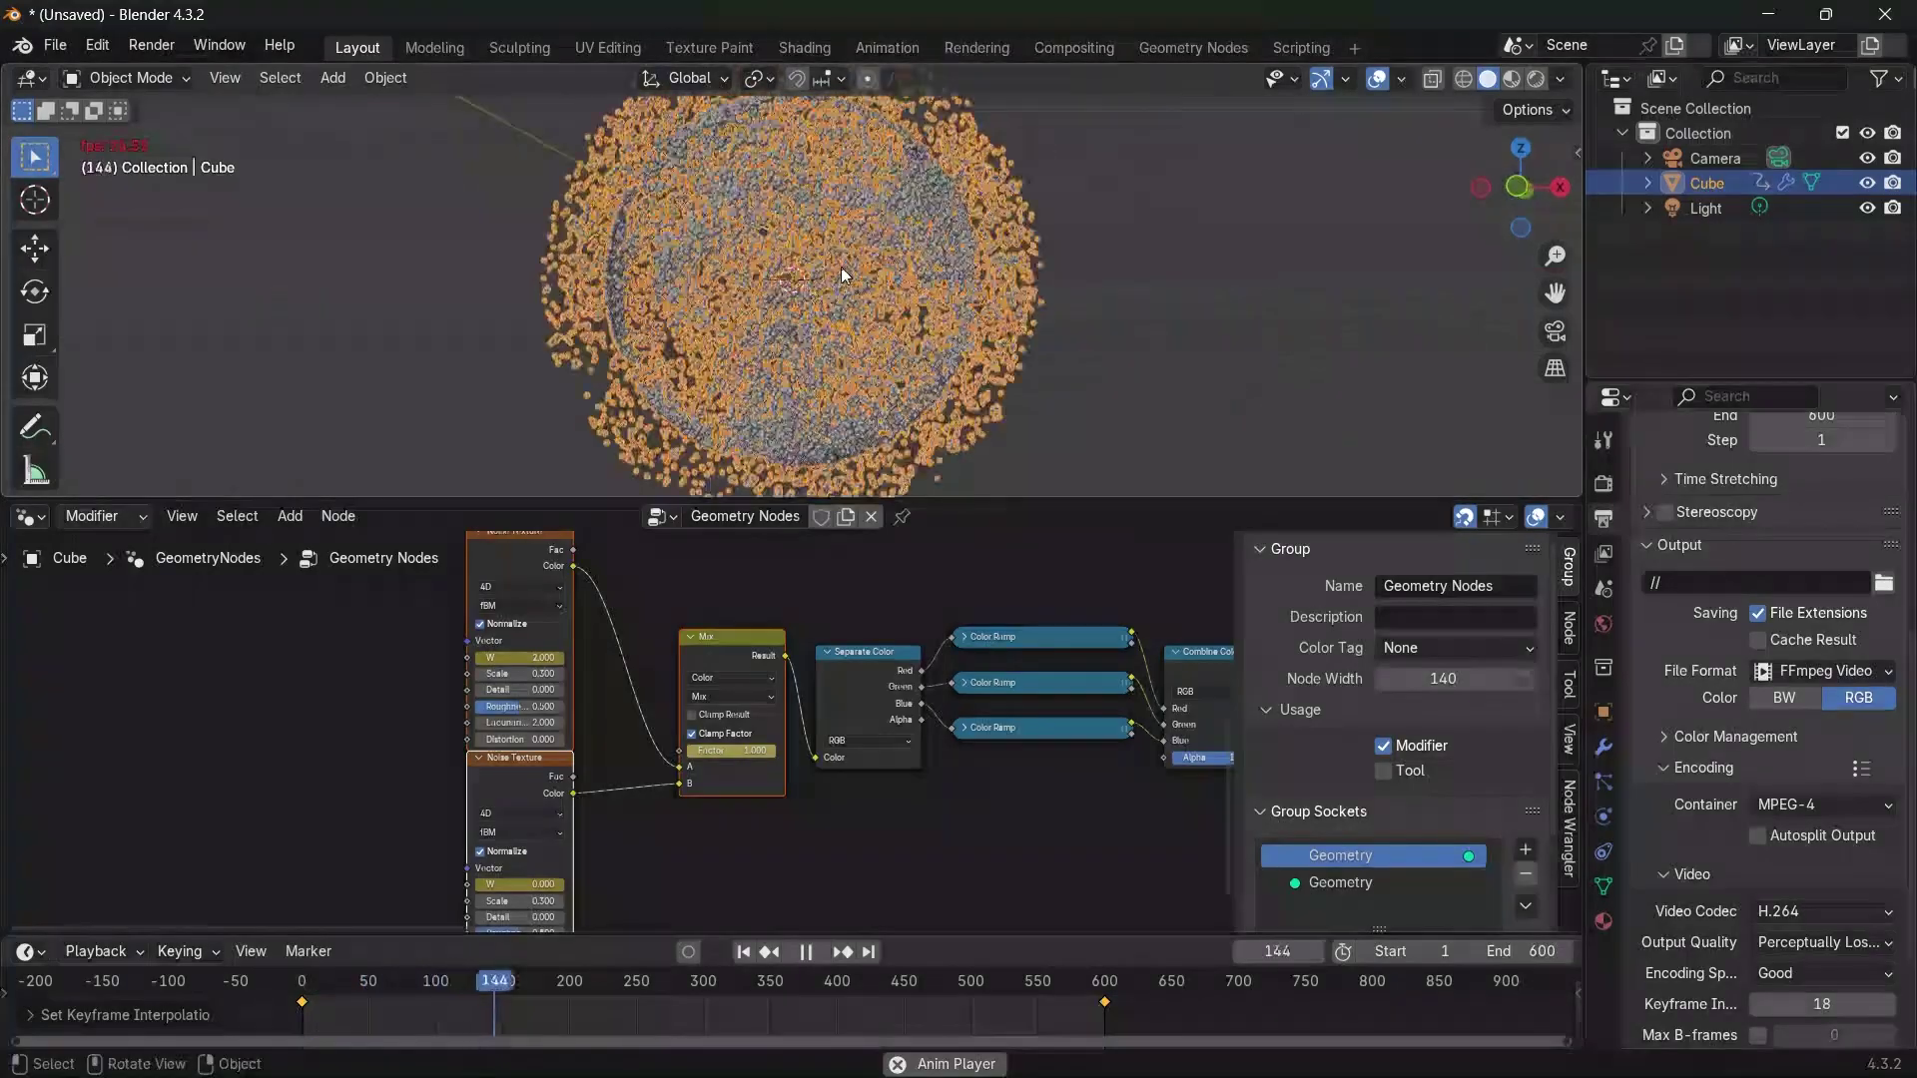
pyautogui.press('space')
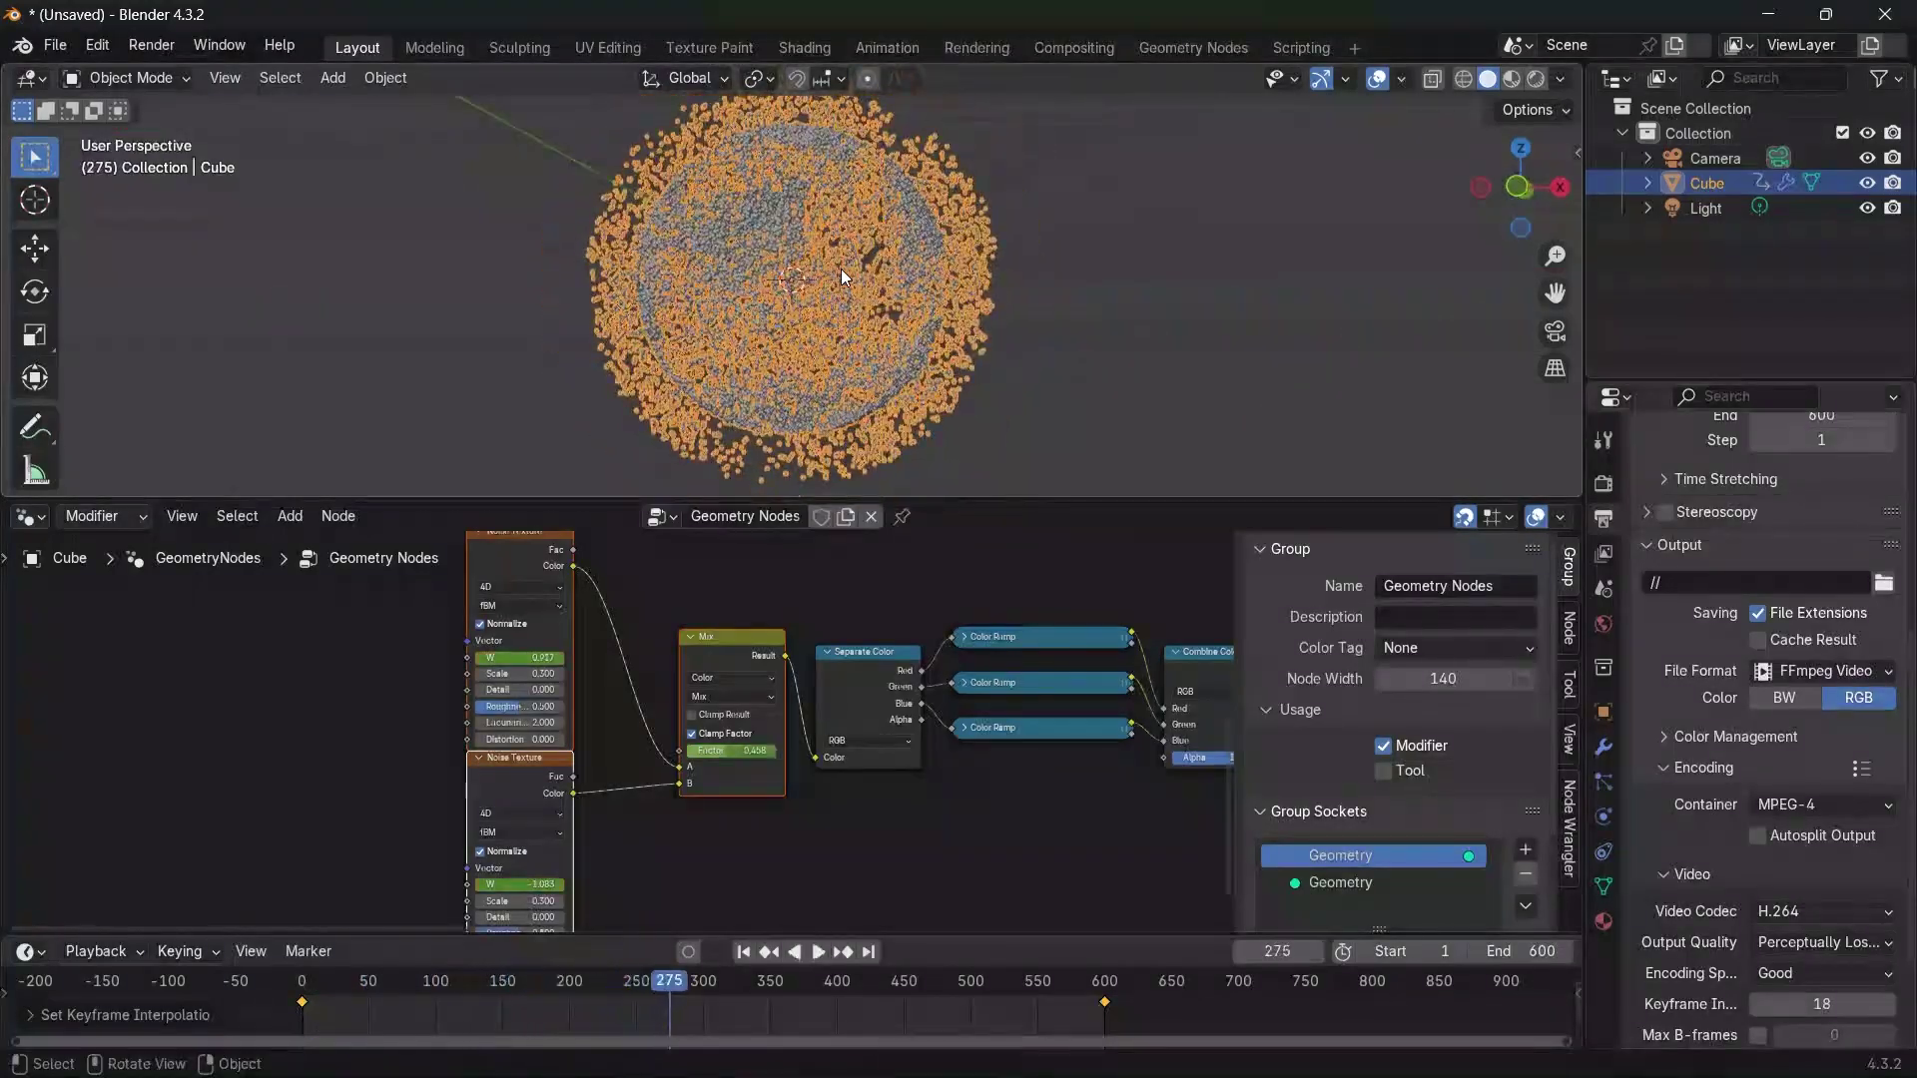
# Move the Group Output node away from the last Set Position node and inspect the points up close
pyautogui.press('Home')
pyautogui.scroll(6, 604, 798)
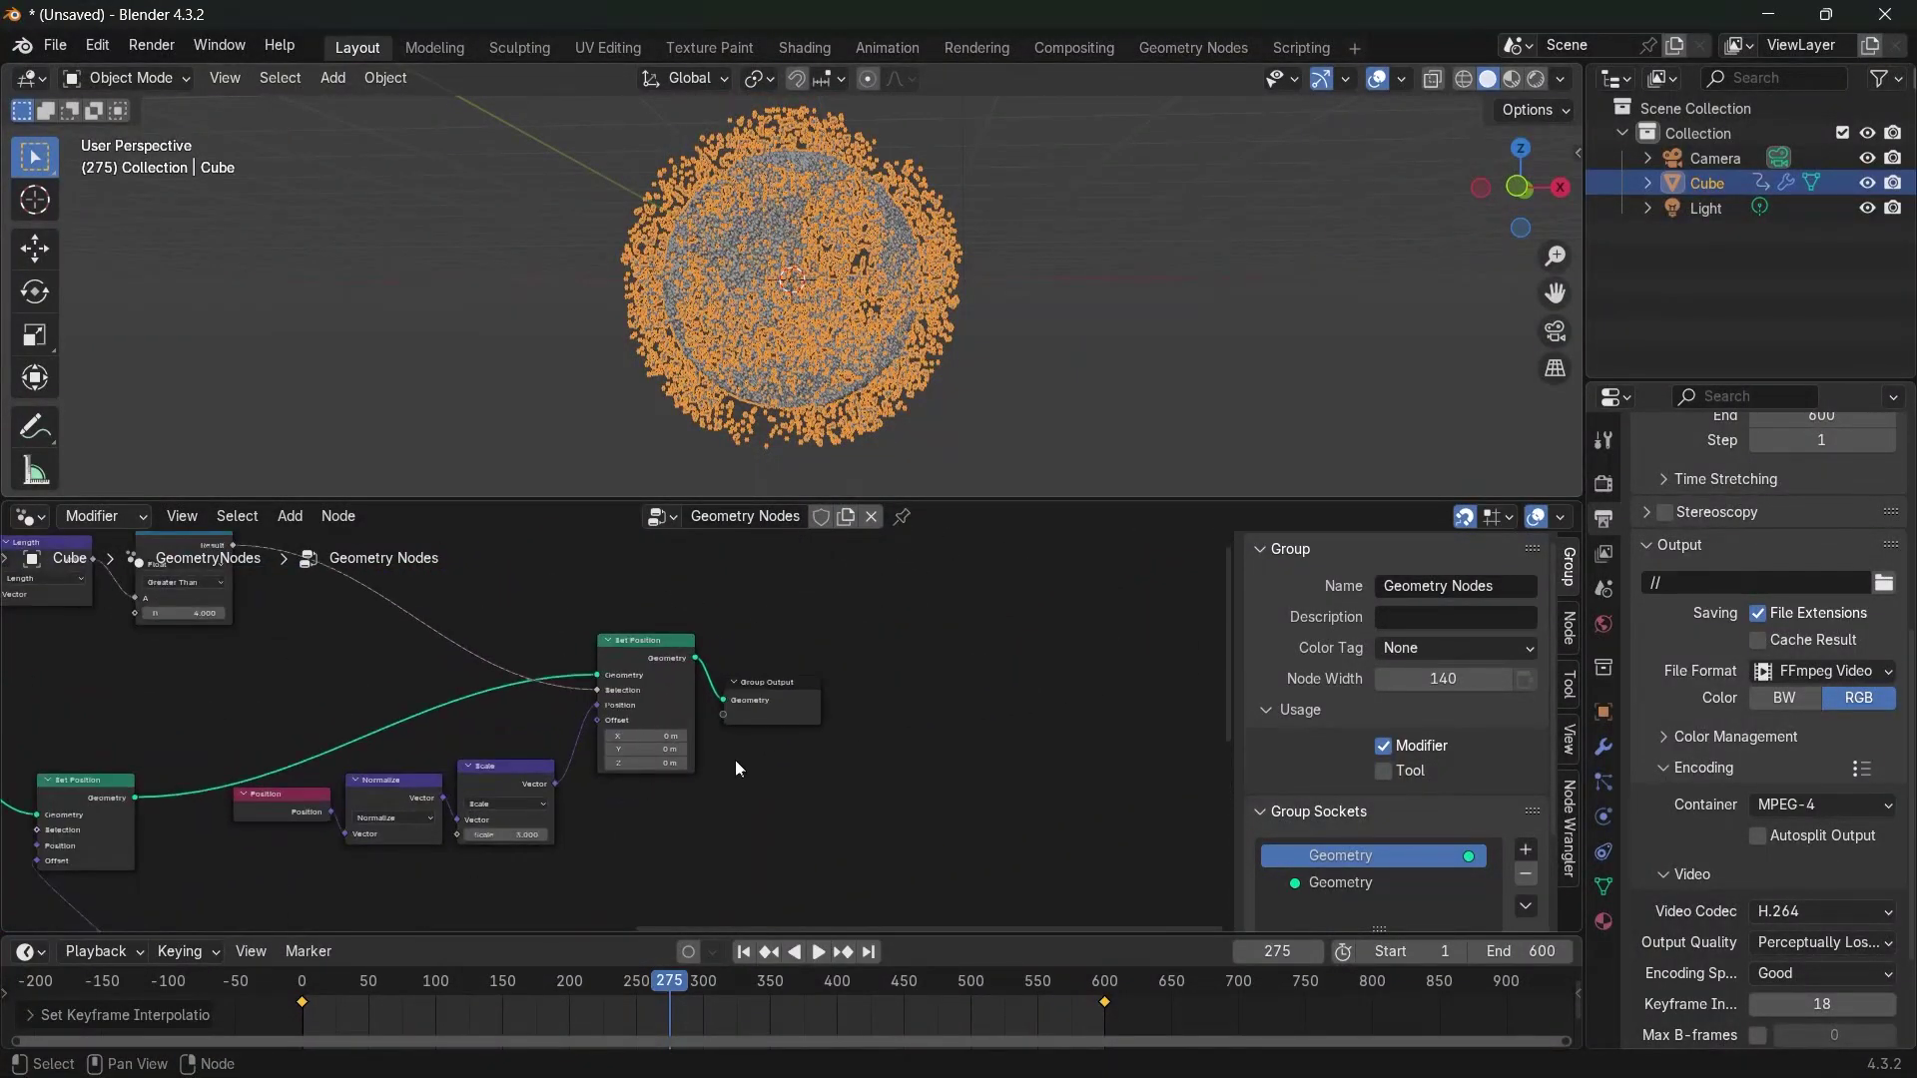
pyautogui.moveTo(665, 750); pyautogui.dragTo(983, 713)
pyautogui.moveTo(793, 796); pyautogui.dragTo(802, 795, button='middle')
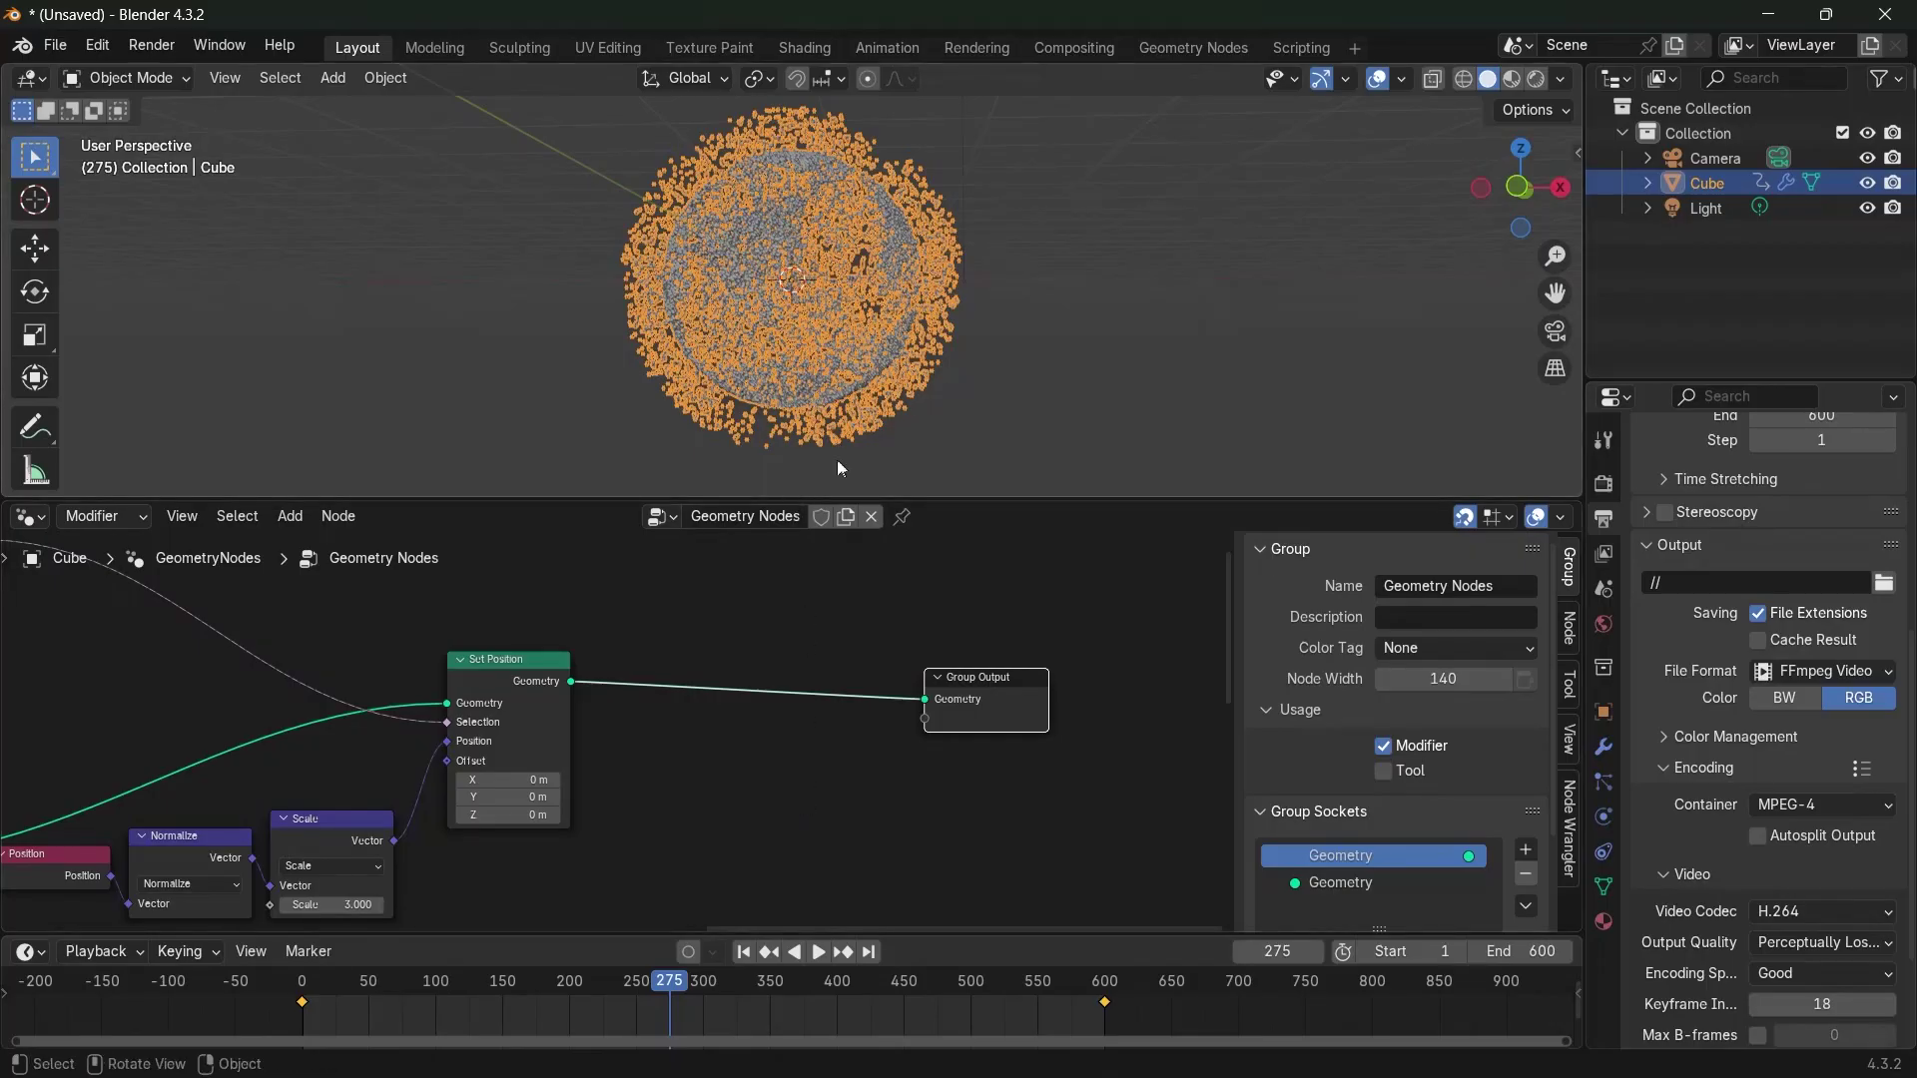
pyautogui.scroll(8, 901, 331)
pyautogui.scroll(1, 900, 331)
pyautogui.scroll(-1, 890, 316)
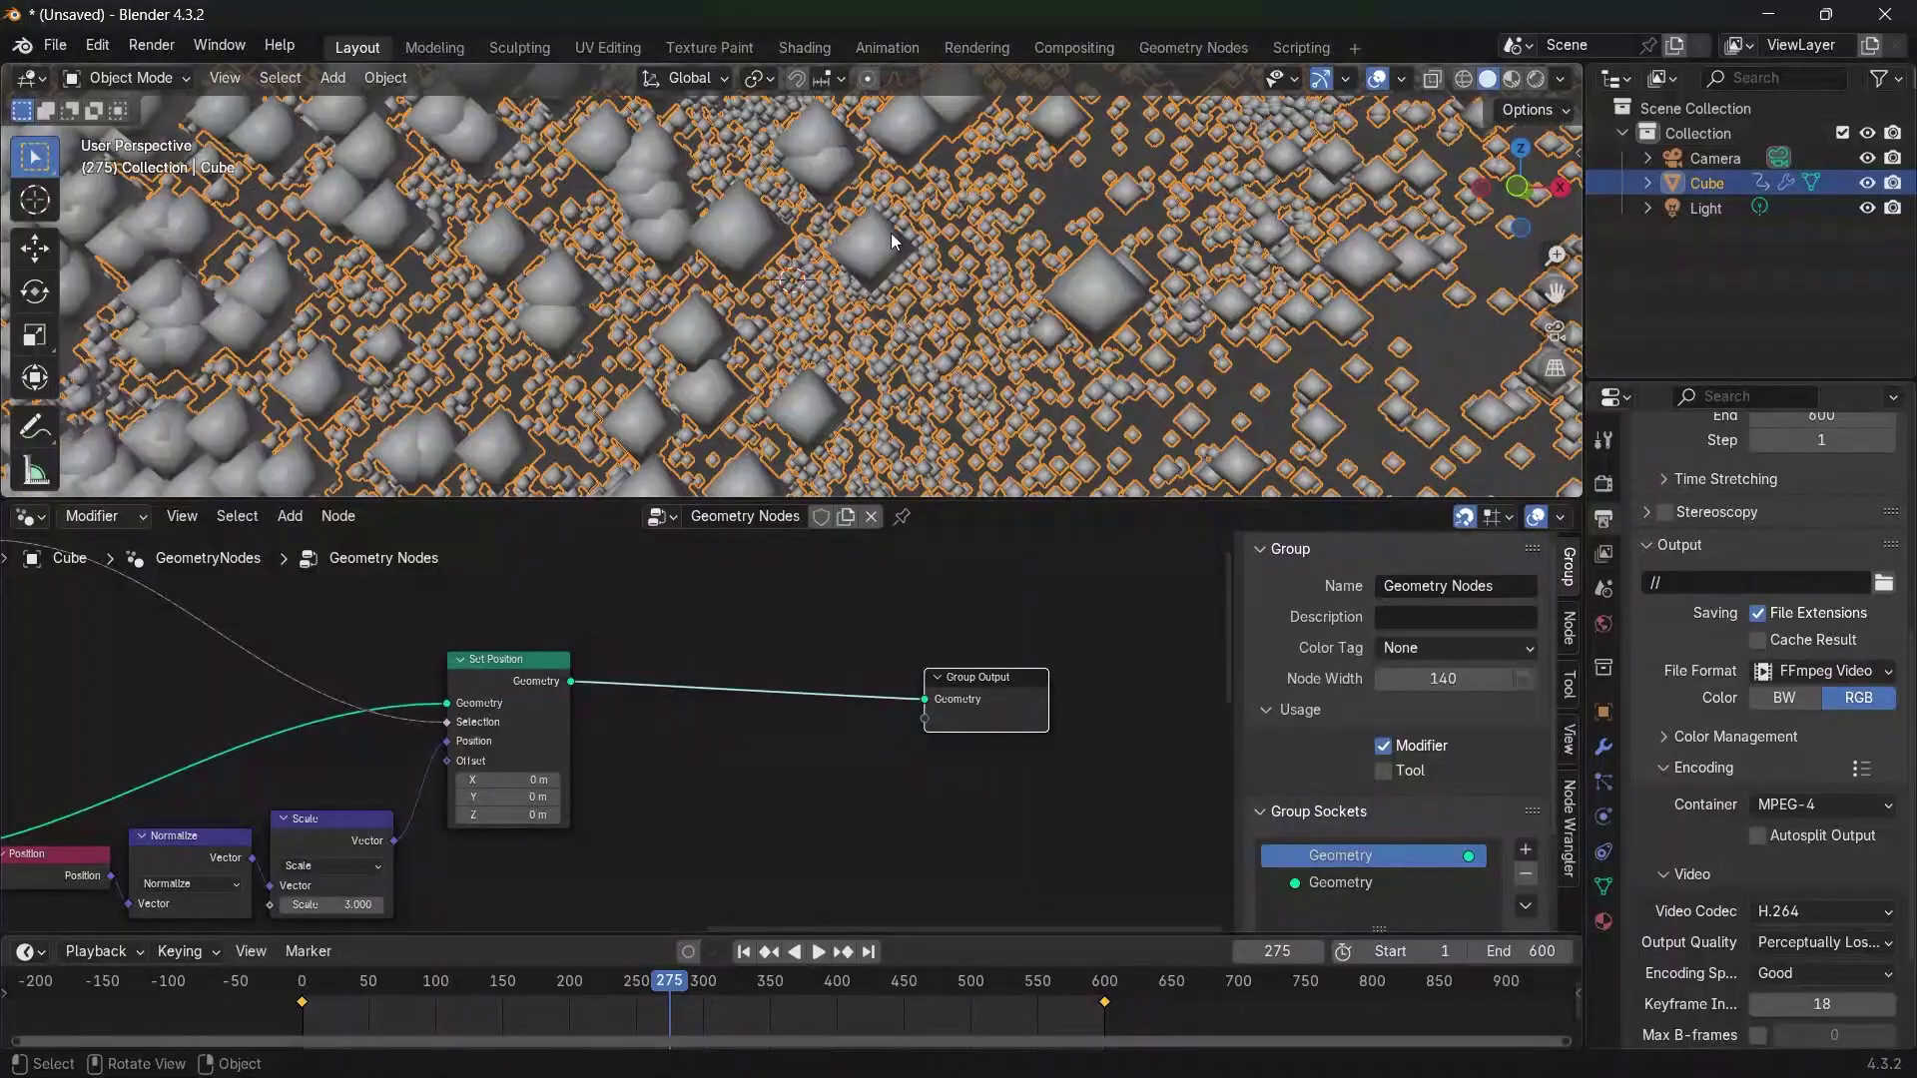
# Insert an Instance on Points node between the last Set Position node and the Group Output
pyautogui.moveTo(739, 737); pyautogui.dragTo(573, 745, button='middle')
pyautogui.press('g')
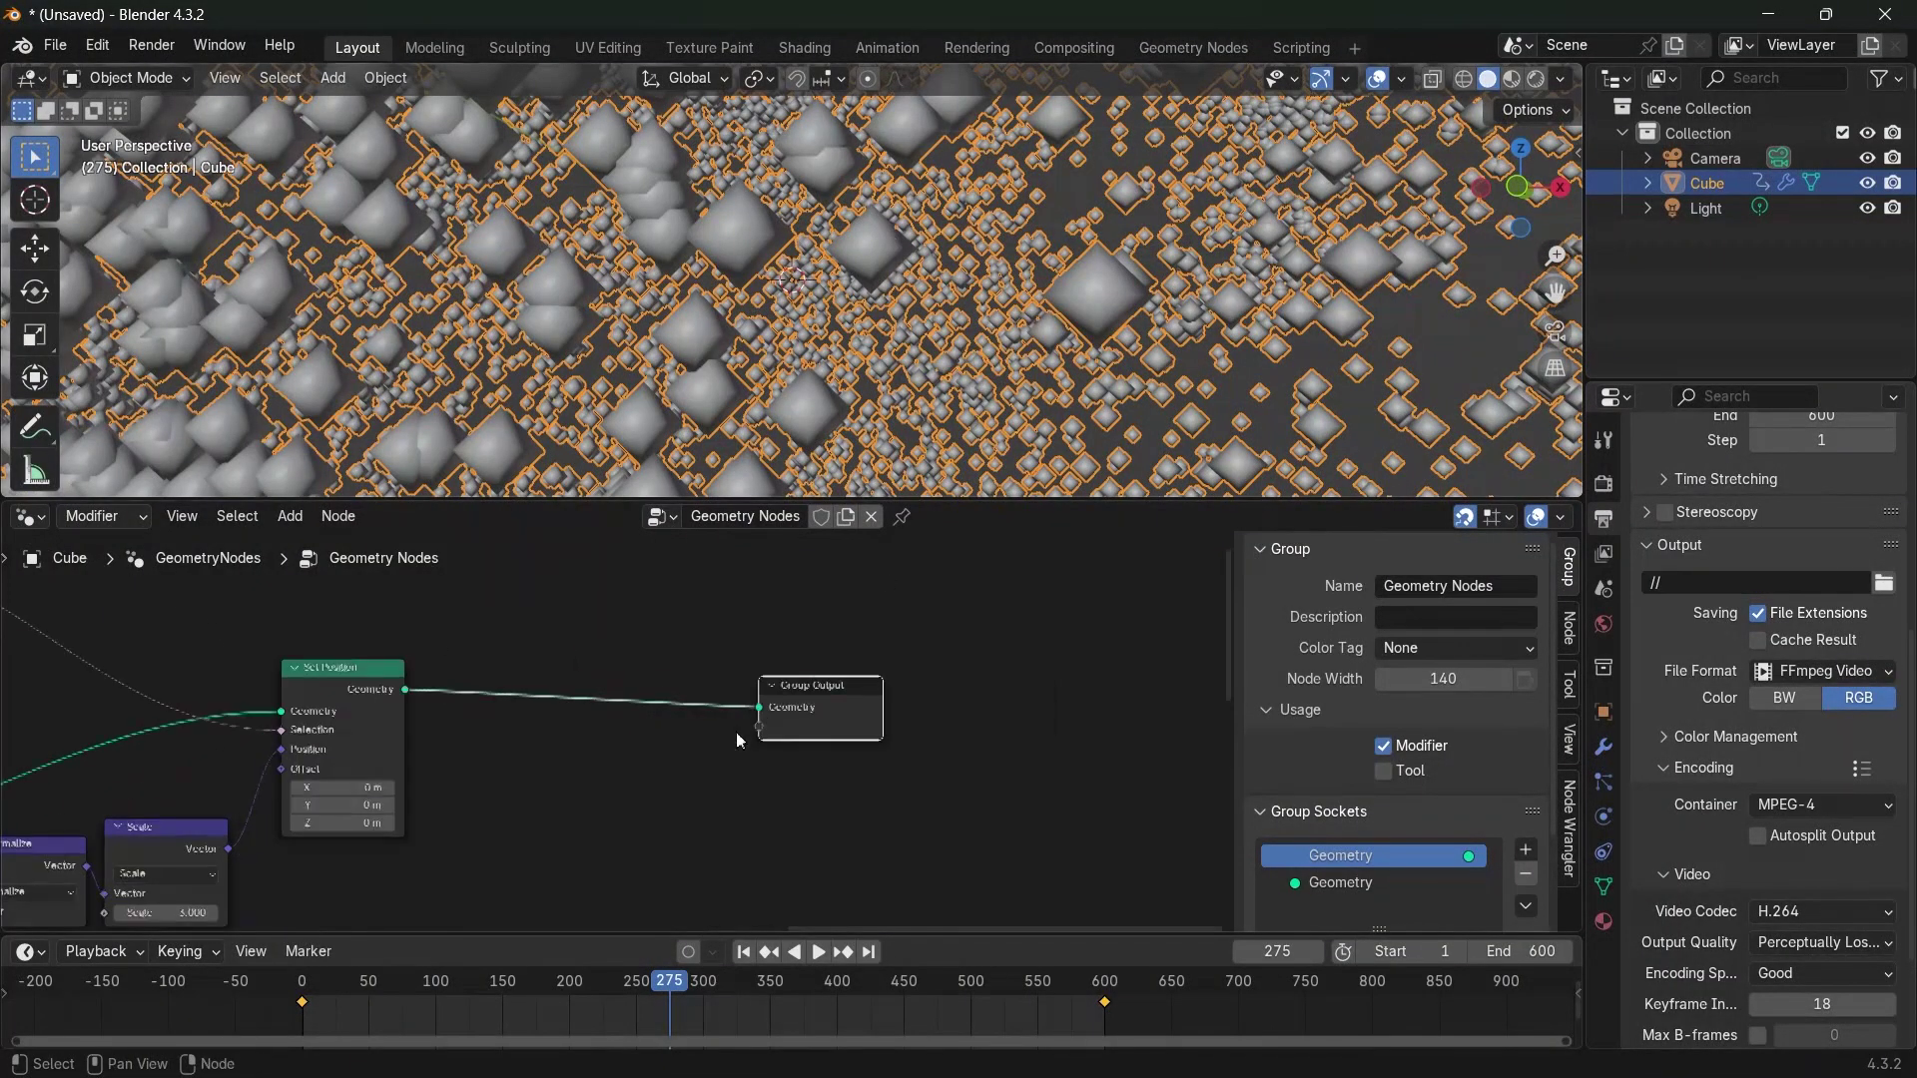
pyautogui.click(680, 745)
pyautogui.hotkey('shift', 'a')
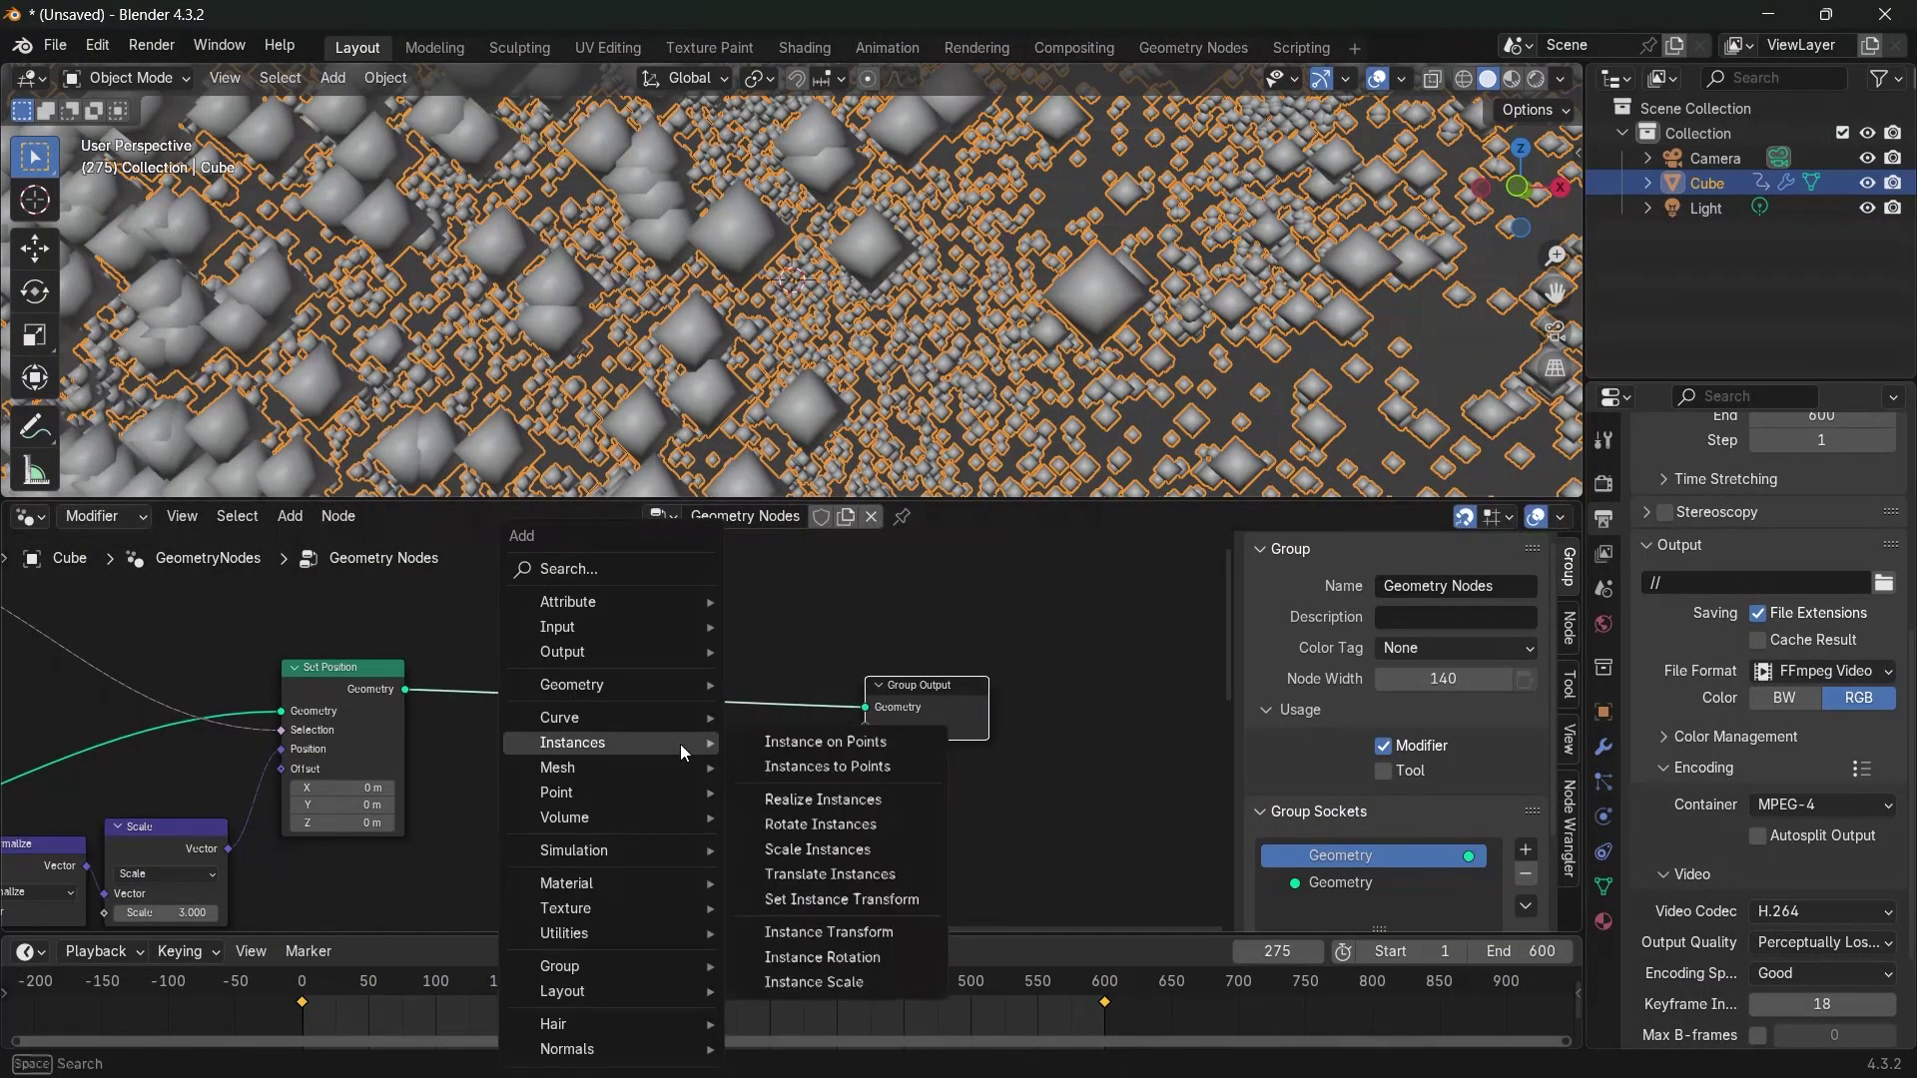
pyautogui.write('instance')
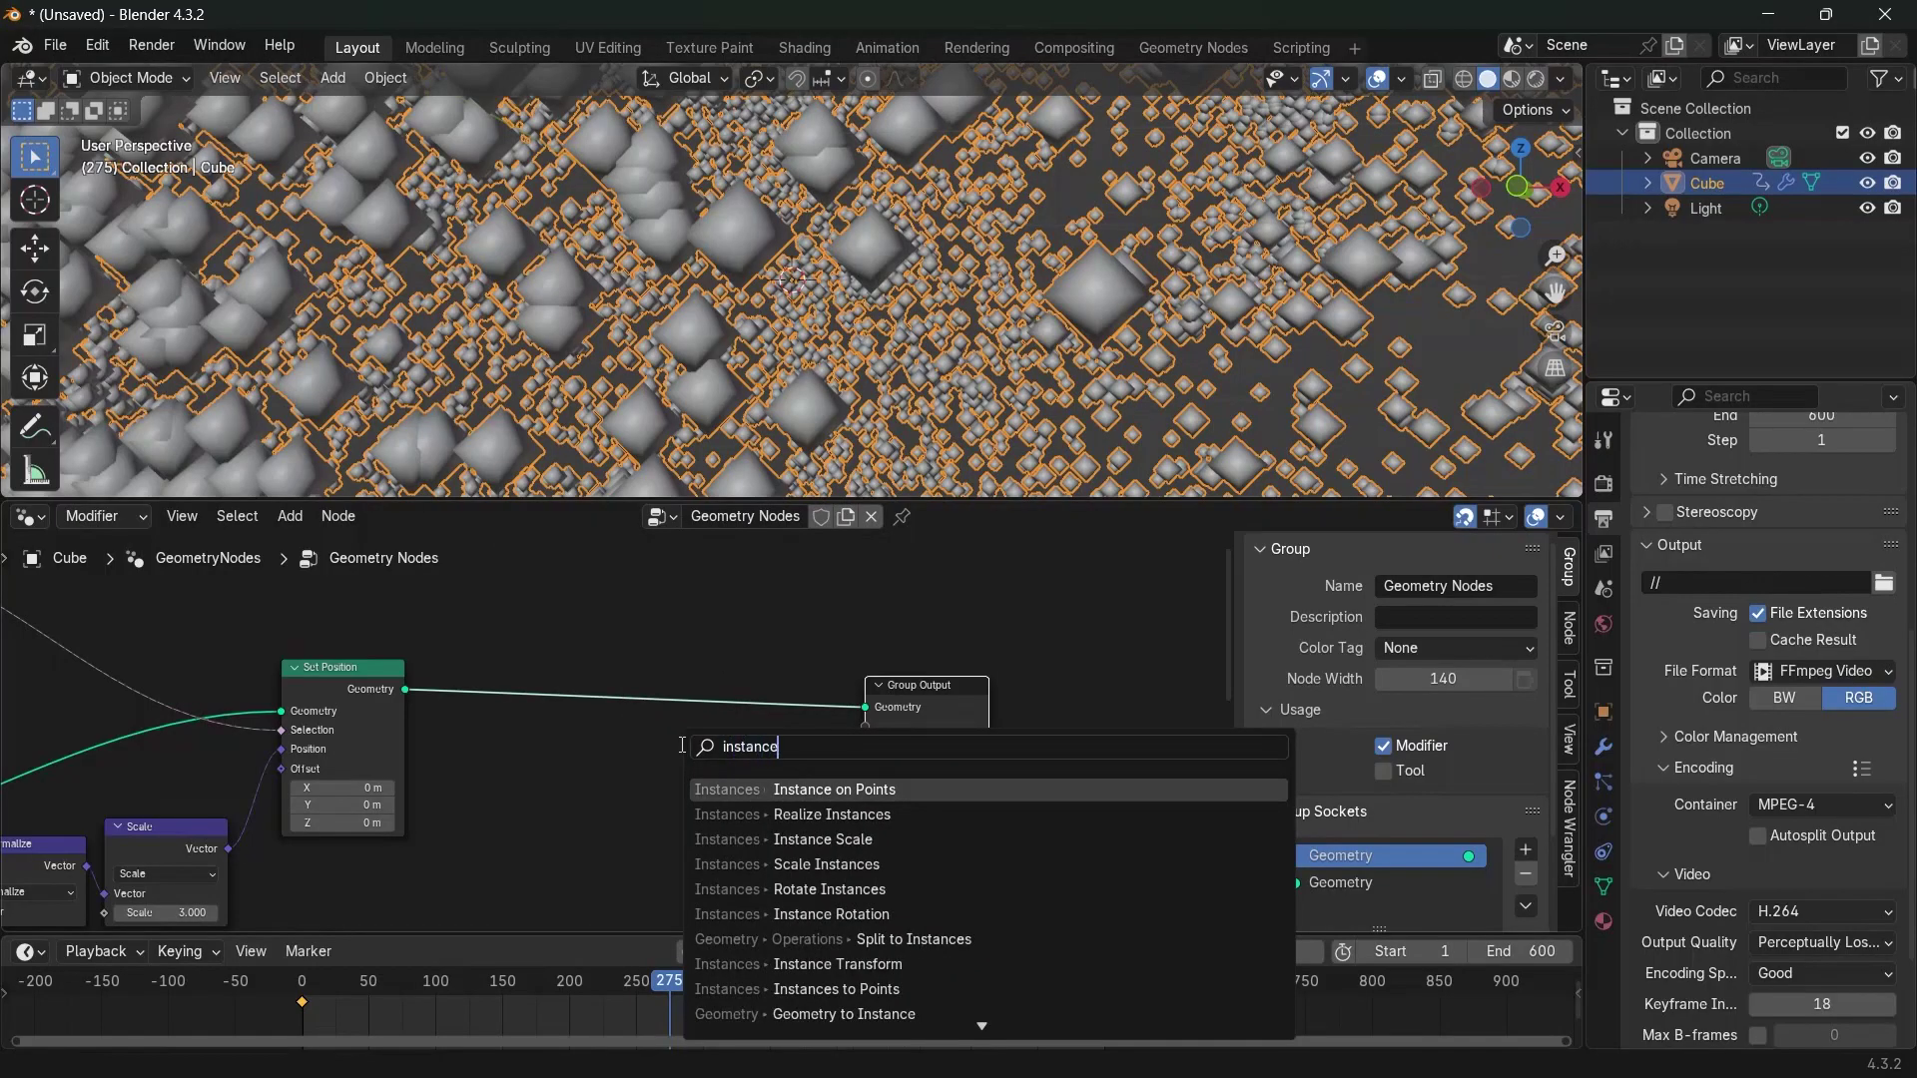
pyautogui.click(787, 789)
pyautogui.click(619, 678)
# Add an Ico Sphere node and connect its Mesh output to the Instance input of Instance on Points
pyautogui.moveTo(547, 783); pyautogui.dragTo(618, 749, button='middle')
pyautogui.hotkey('shift', 'a')
pyautogui.write('ic')
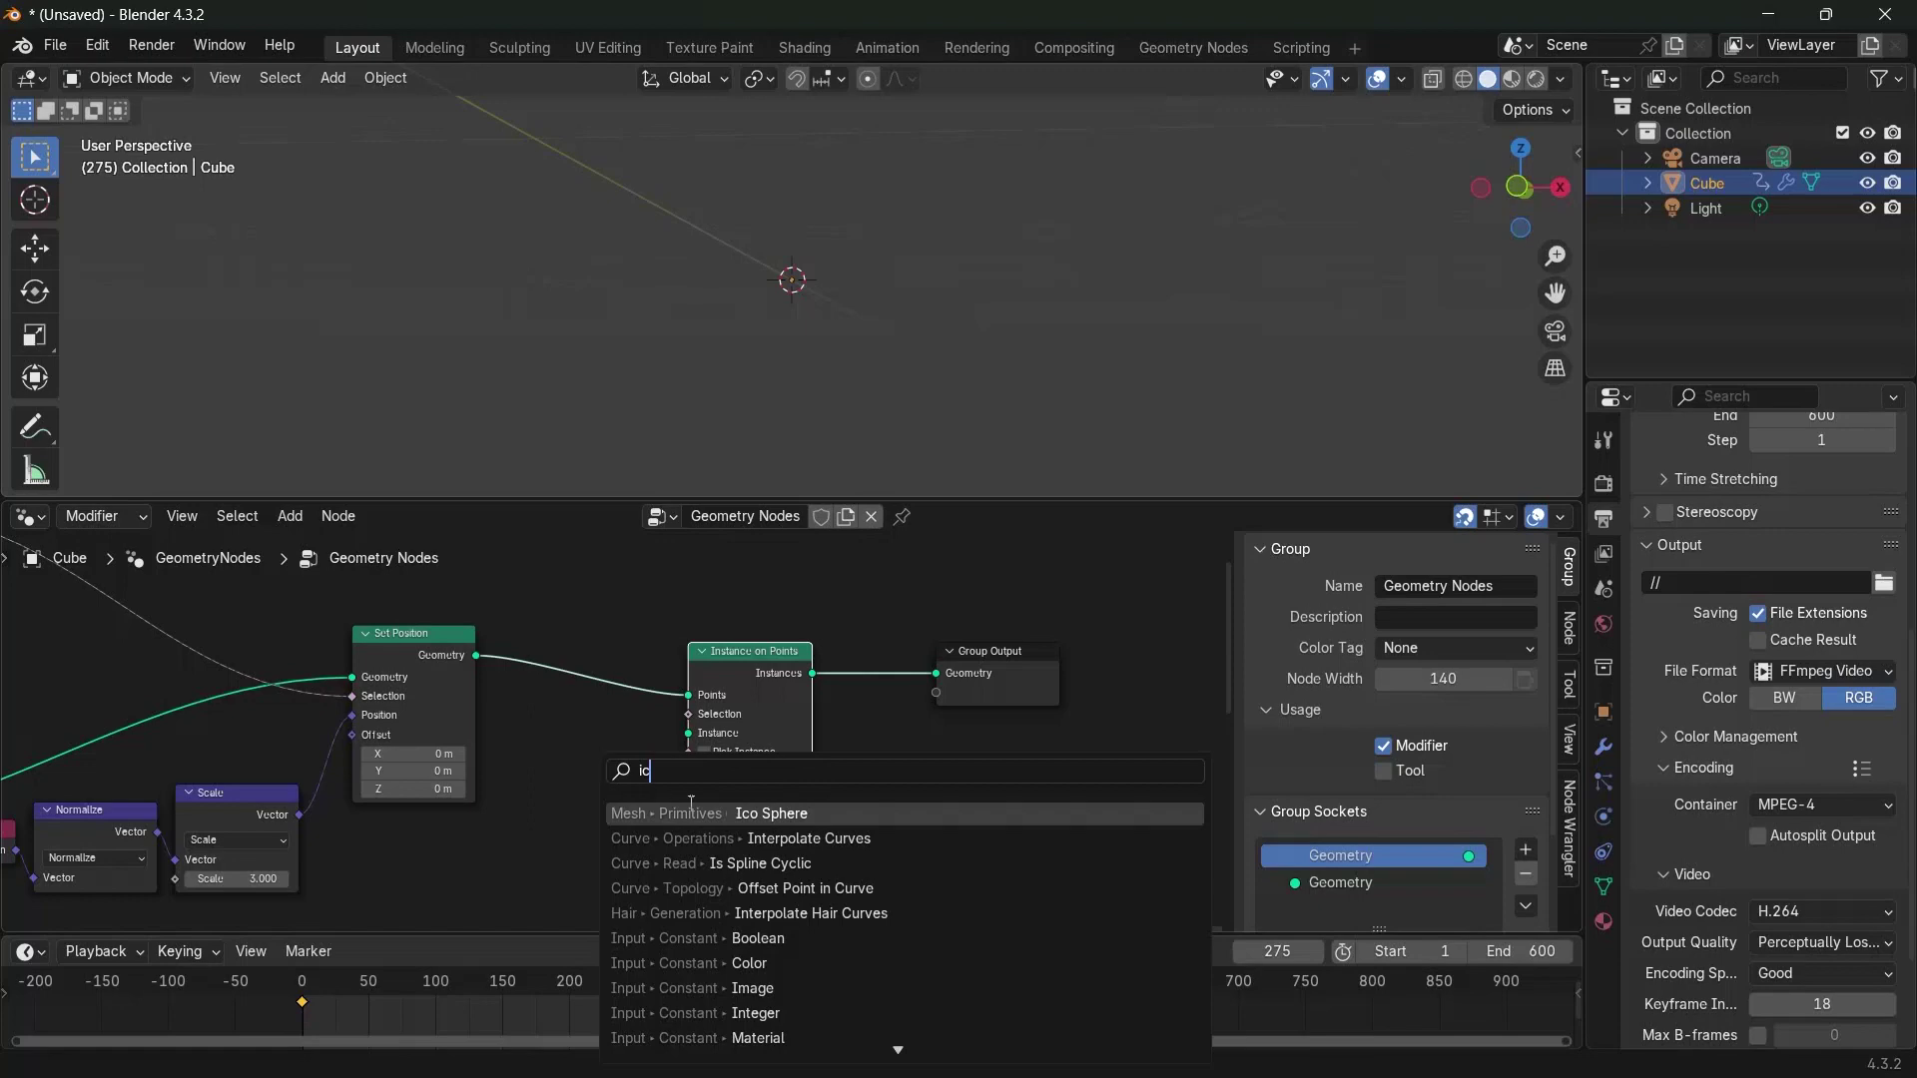
pyautogui.press('Return')
pyautogui.click(496, 848)
pyautogui.moveTo(565, 867); pyautogui.dragTo(689, 733)
# Set the Ico Sphere's radius to 0.01 m
pyautogui.scroll(3, 643, 718)
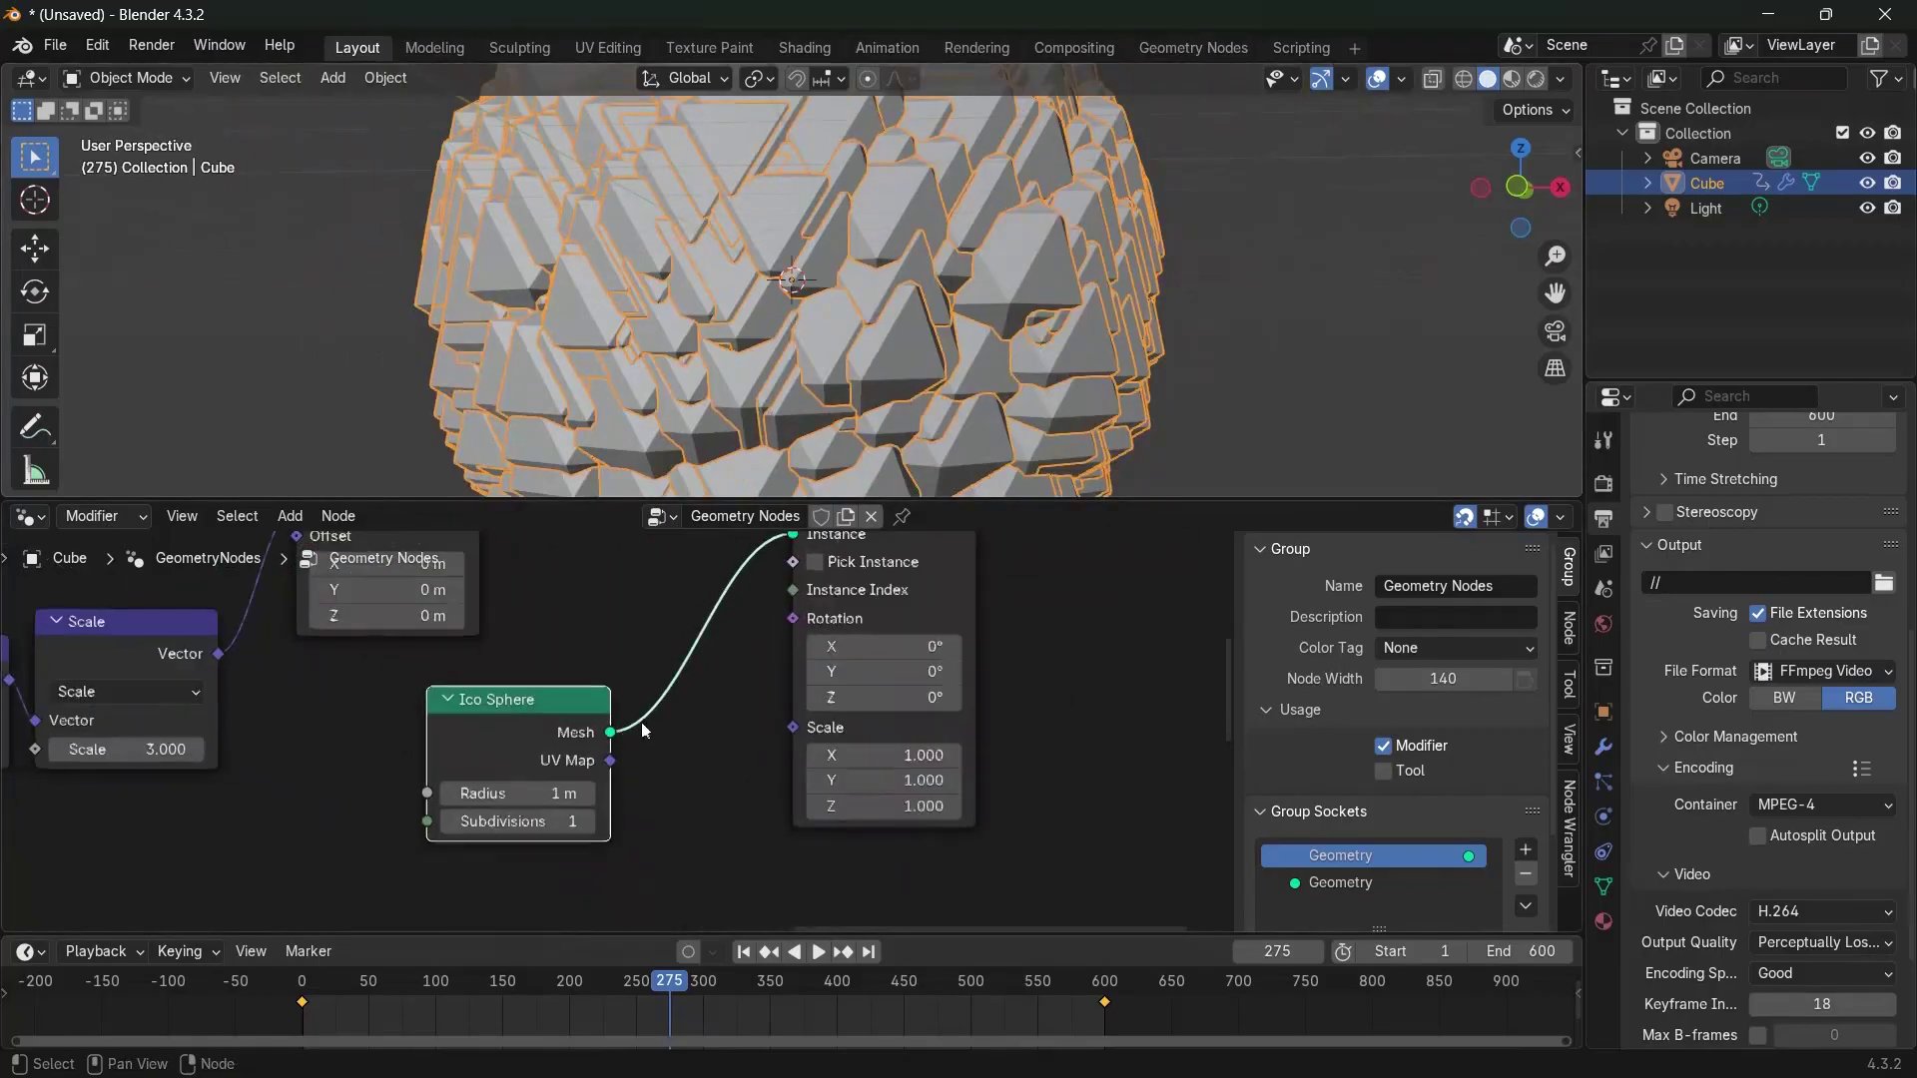
pyautogui.click(513, 792)
pyautogui.write('0.01')
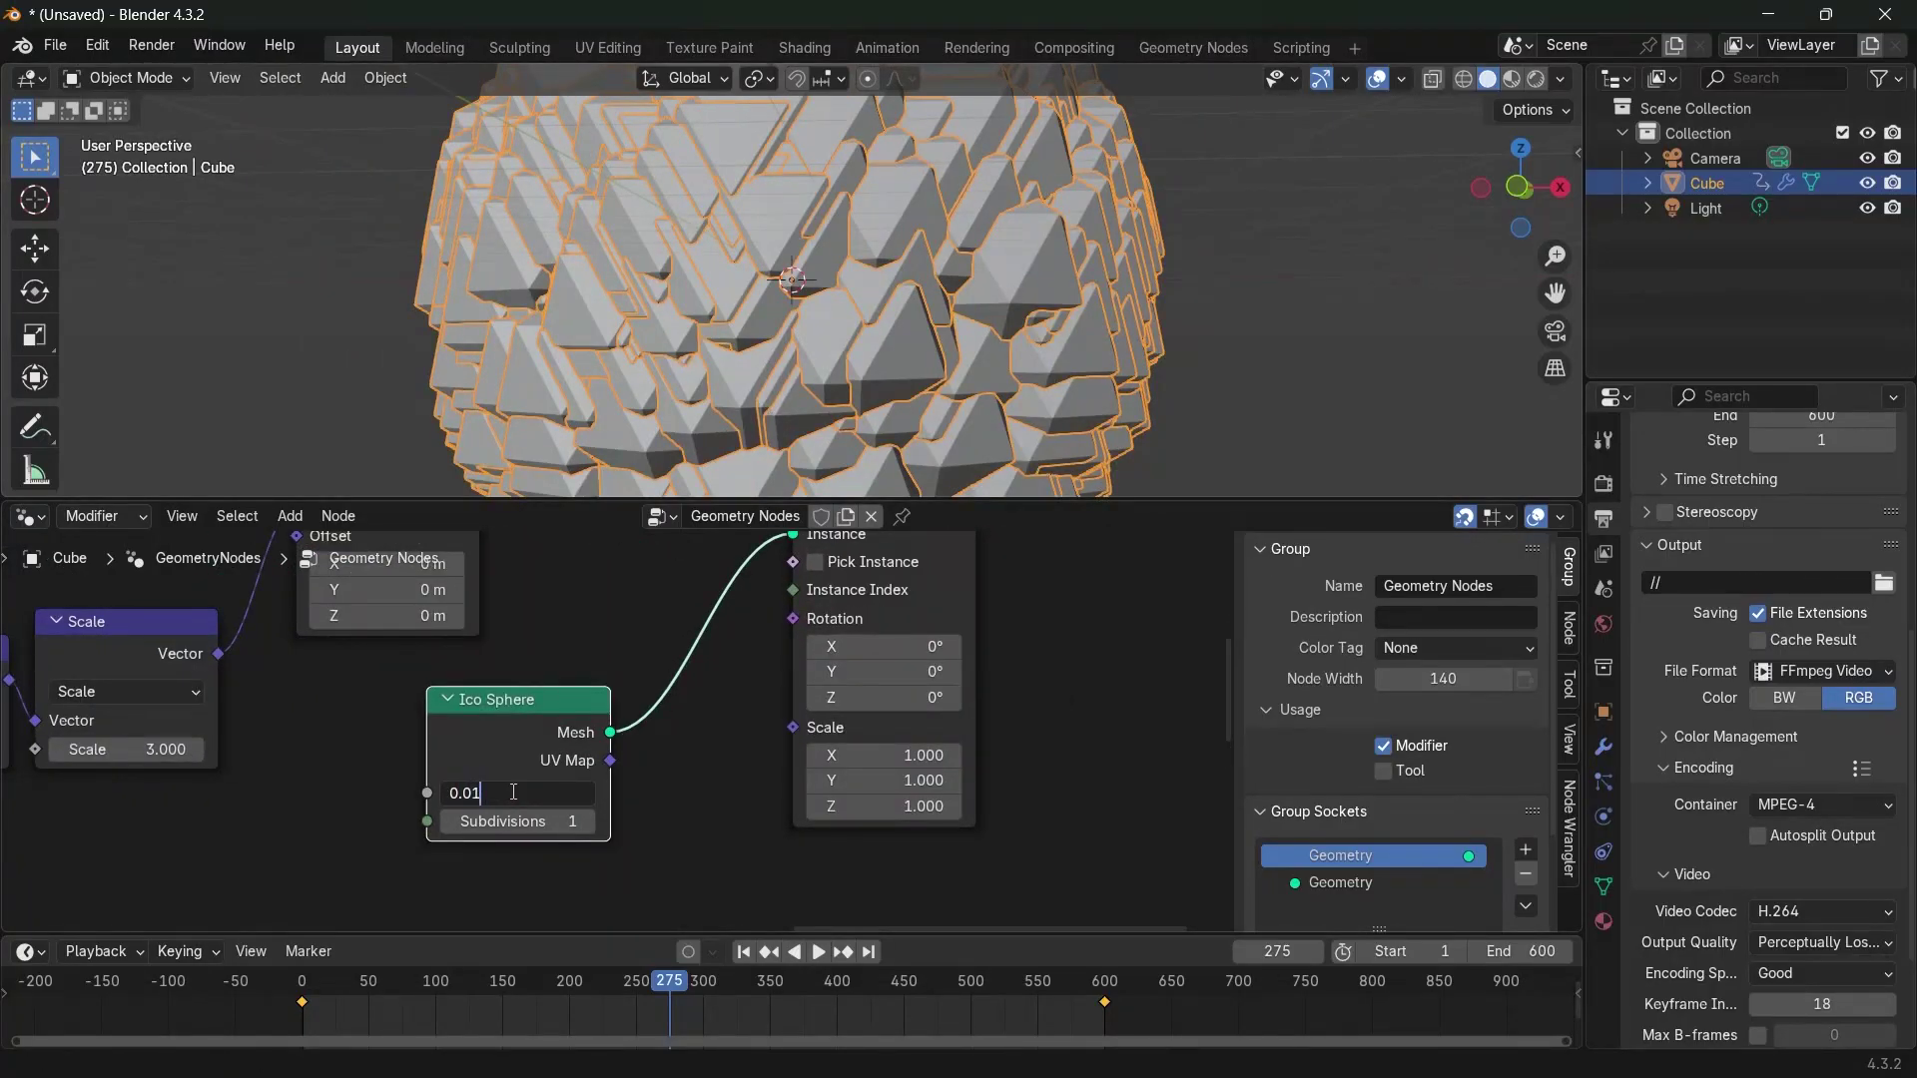
pyautogui.press('Return')
# Insert a Set Material node between Instance on Points and Group Output, and assign the existing Material to it
pyautogui.moveTo(717, 709); pyautogui.dragTo(379, 933, button='middle')
pyautogui.scroll(3, 786, 431)
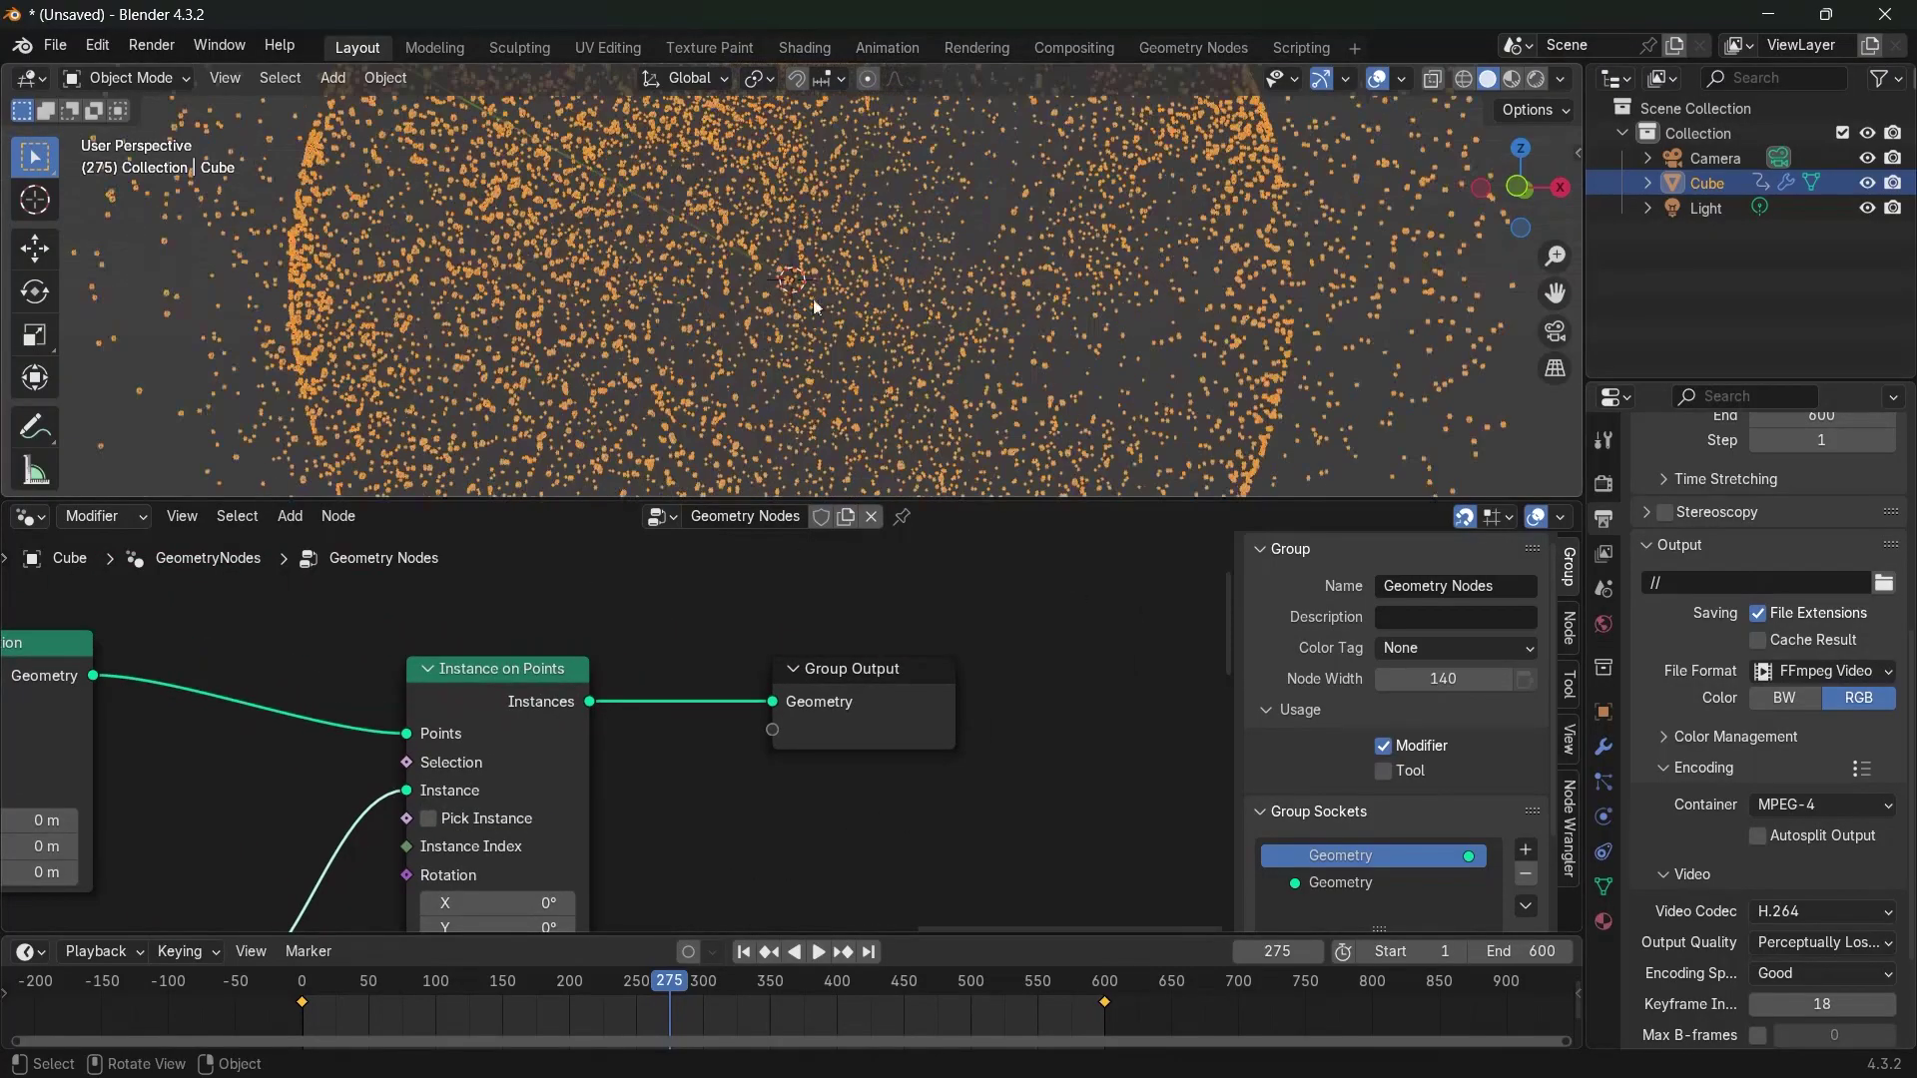
pyautogui.moveTo(871, 711); pyautogui.dragTo(1047, 704)
pyautogui.moveTo(1047, 705); pyautogui.dragTo(981, 706, button='middle')
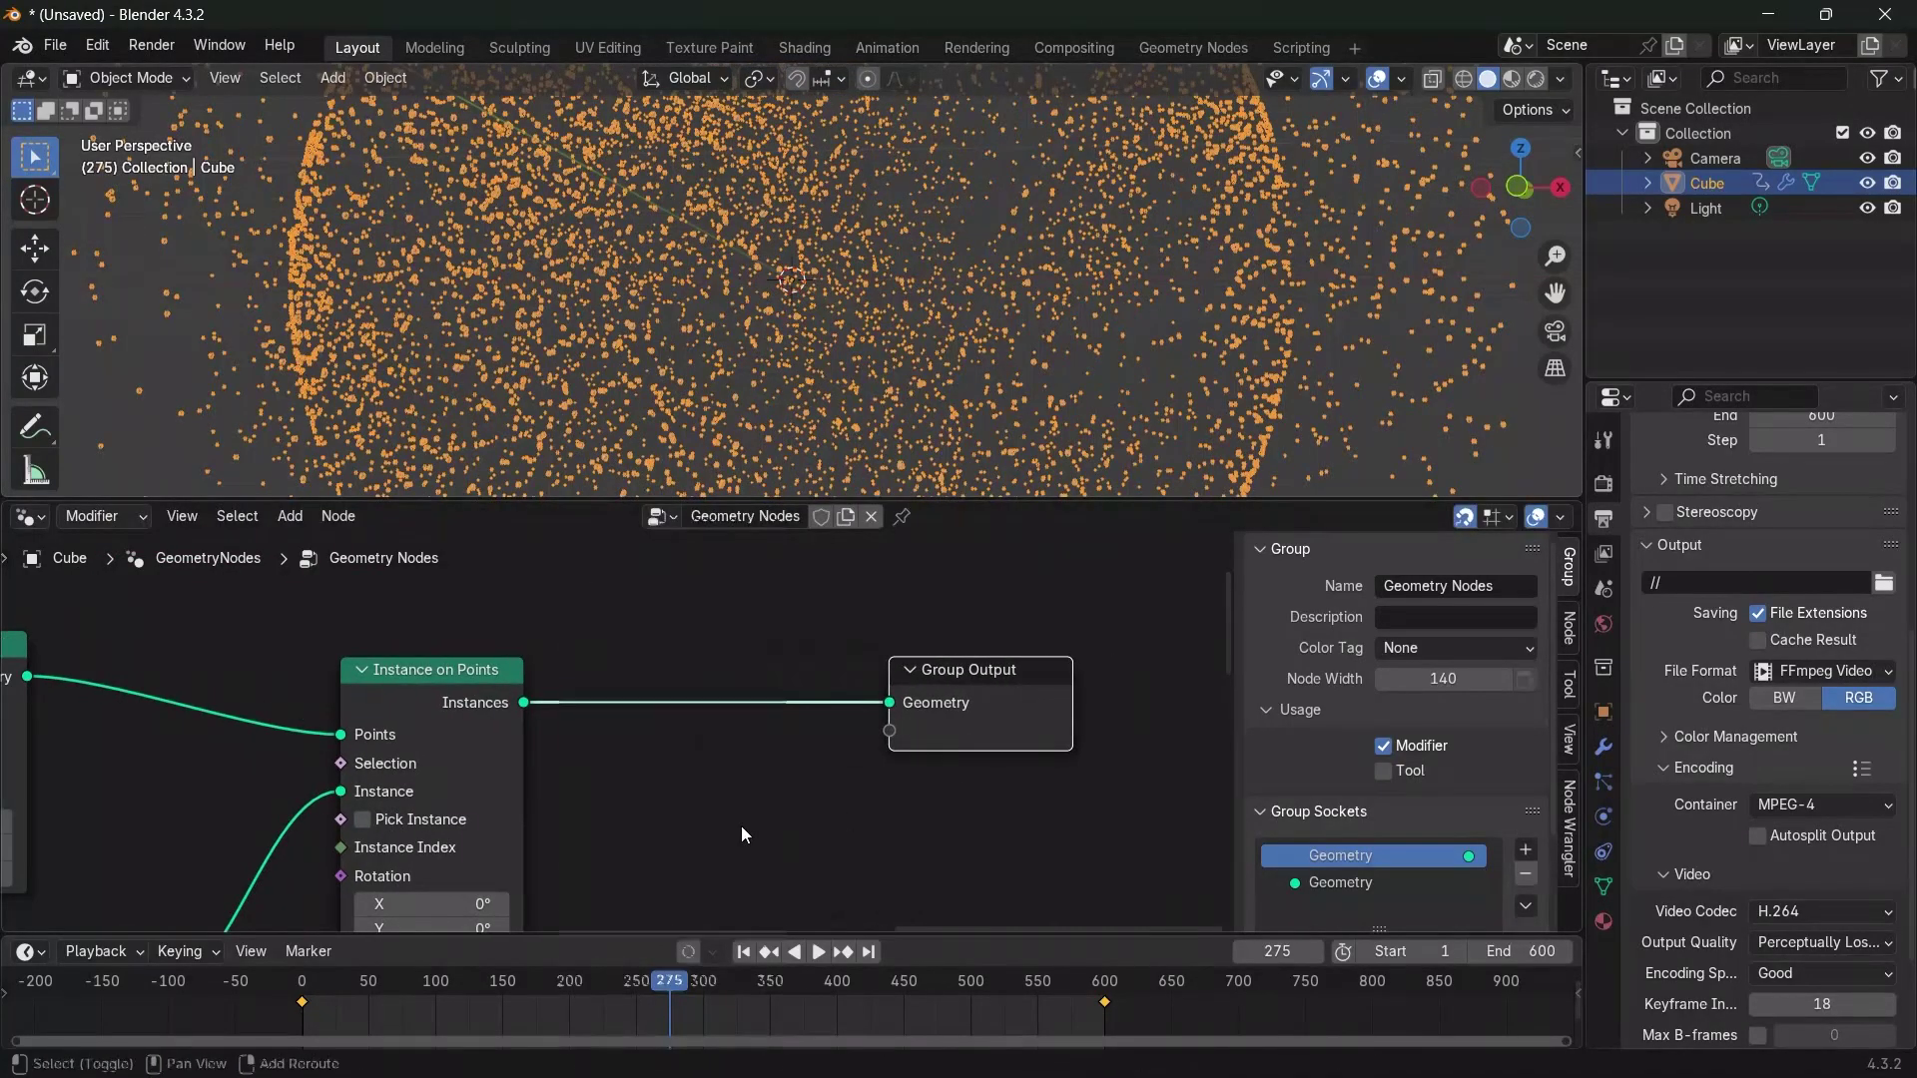
pyautogui.hotkey('shift', 'a')
pyautogui.write('set')
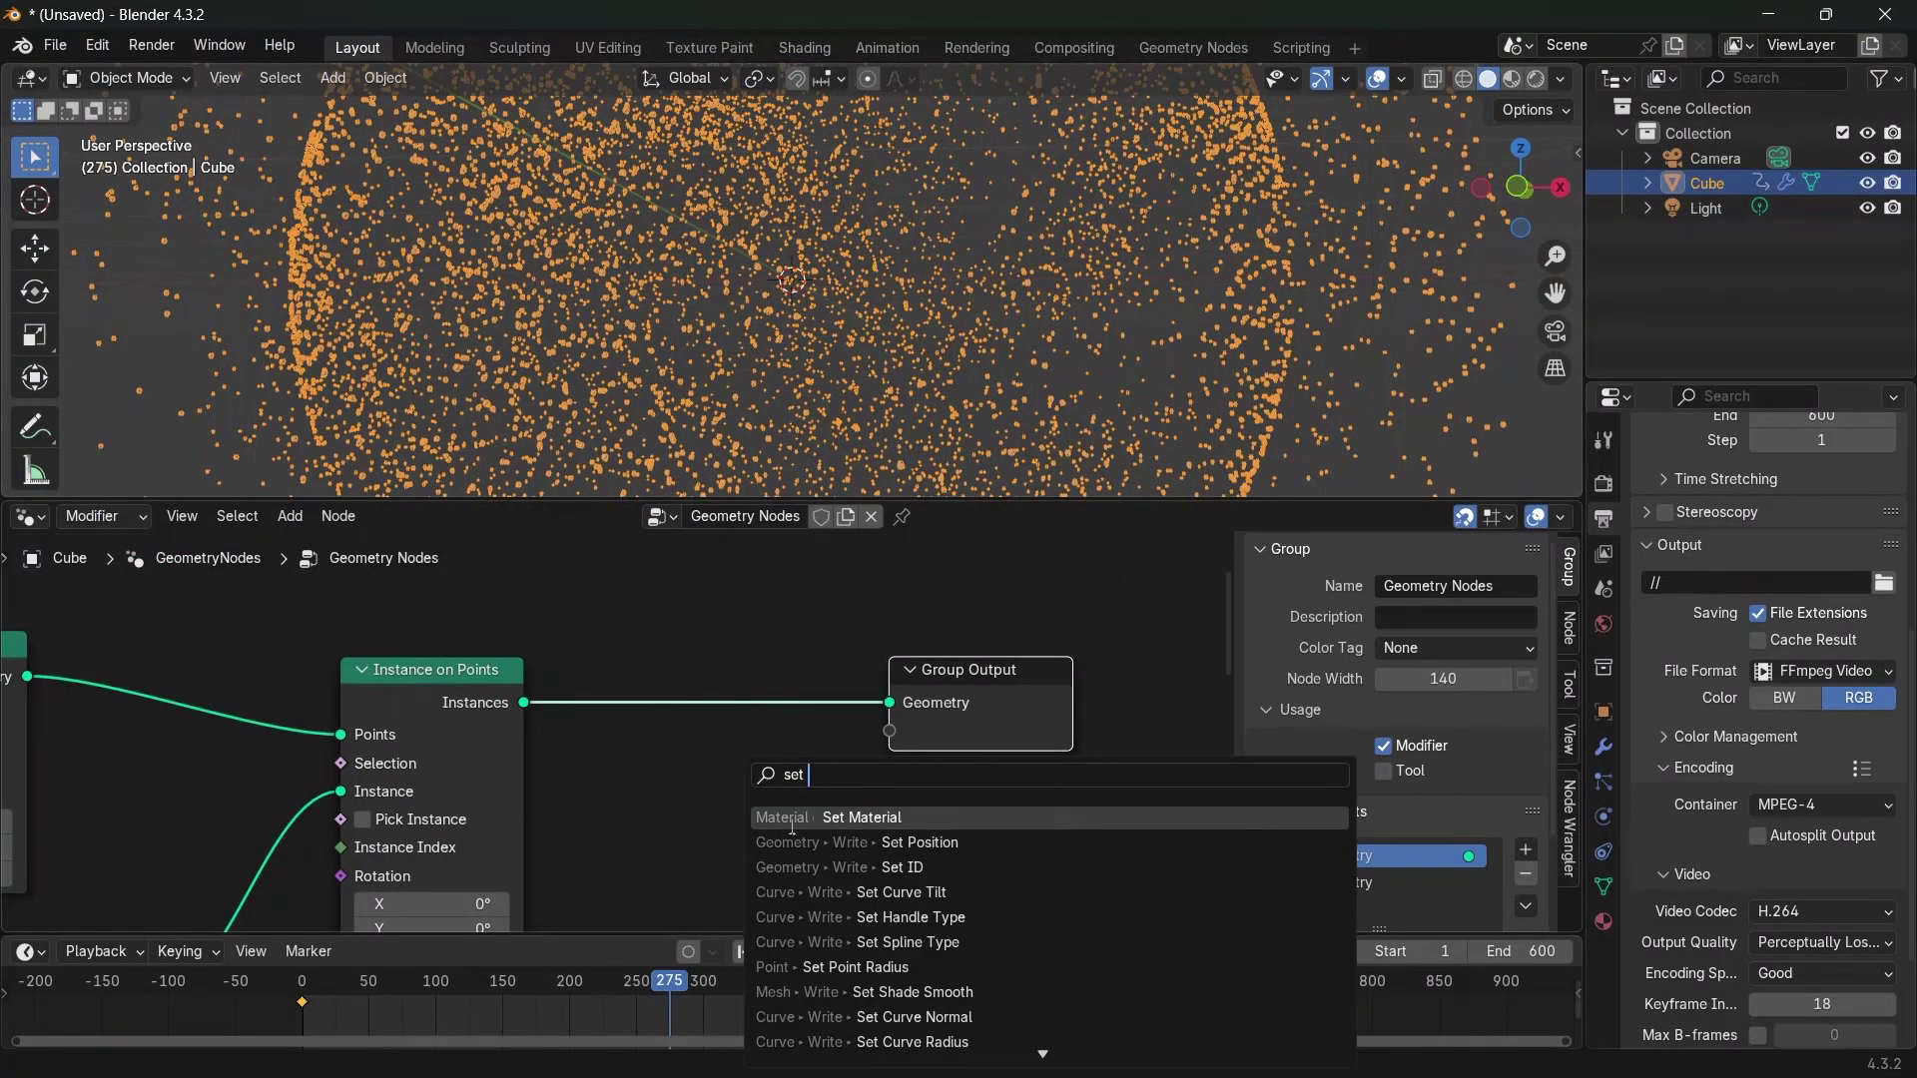
pyautogui.click(847, 818)
pyautogui.click(770, 769)
pyautogui.click(770, 793)
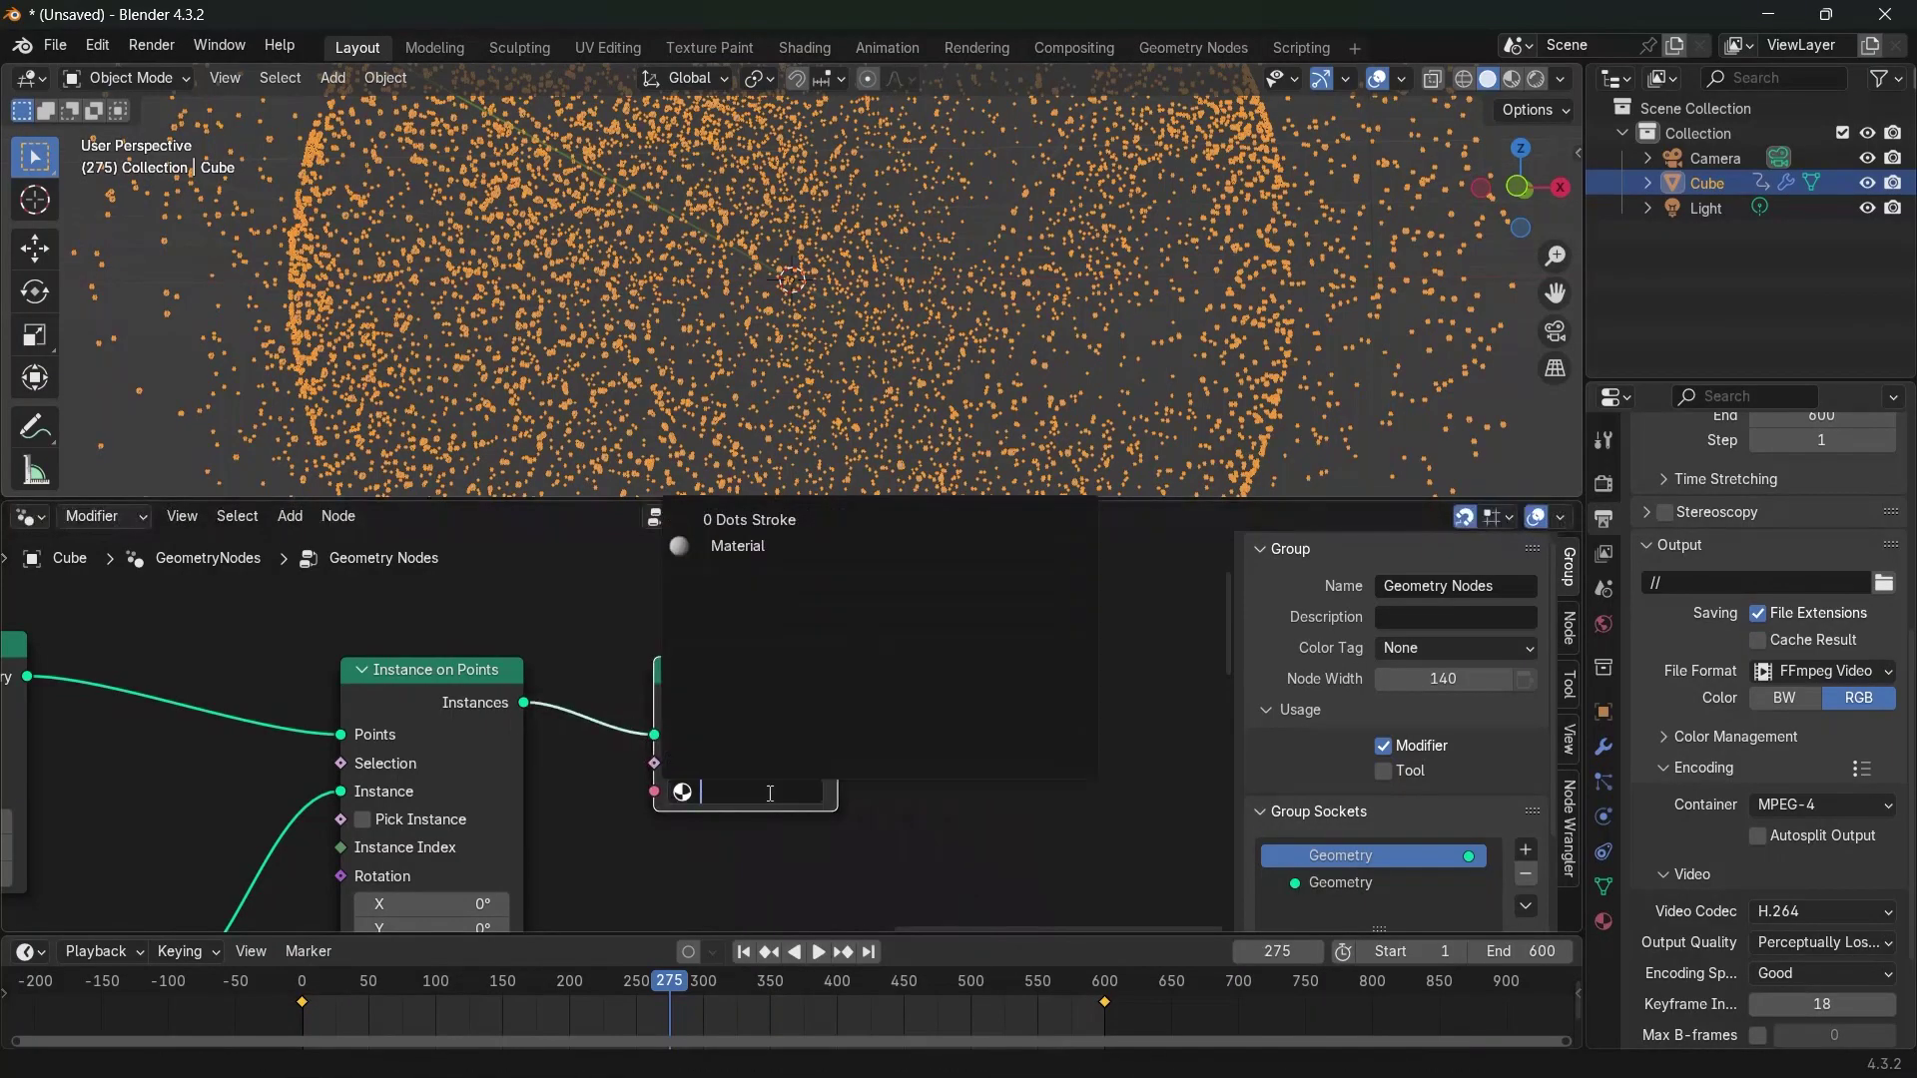
pyautogui.click(738, 546)
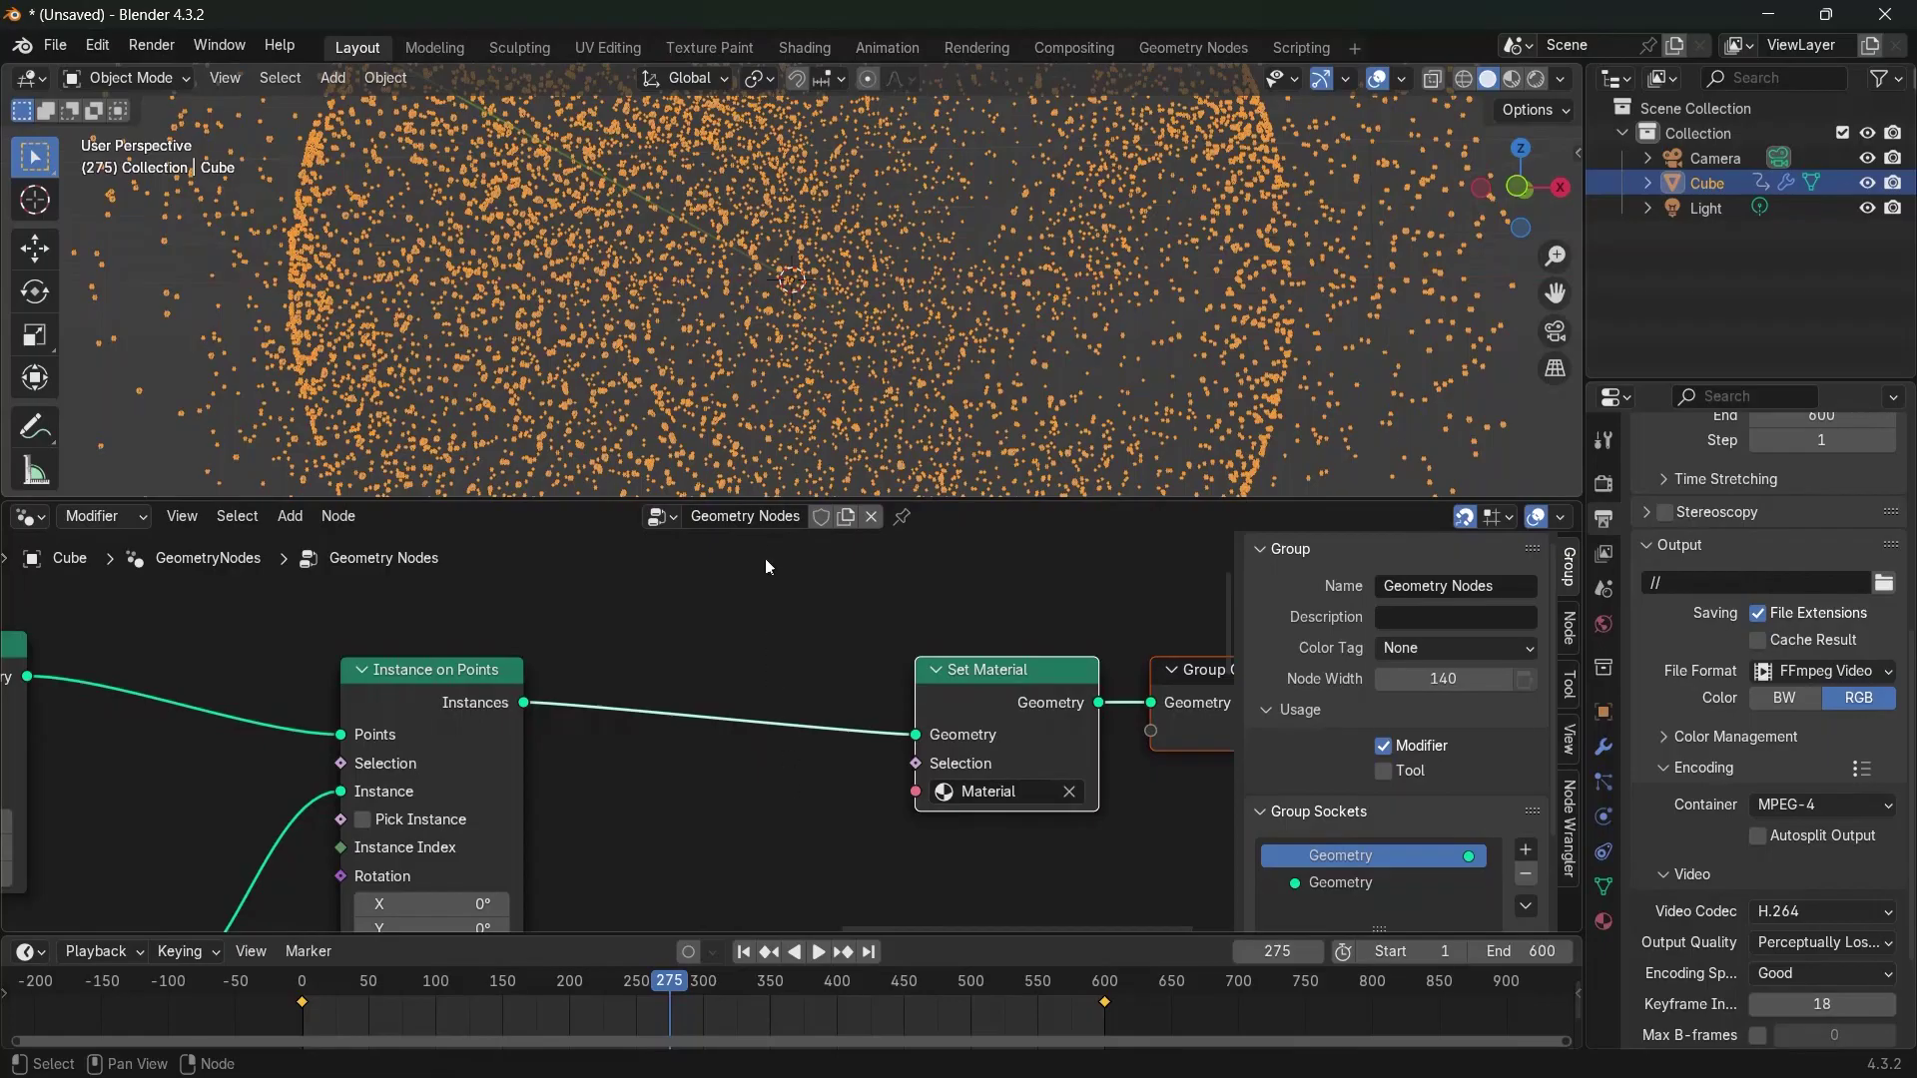
# Insert a Store Named Attribute node between Instance on Points and Set Material
pyautogui.scroll(-3, 707, 395)
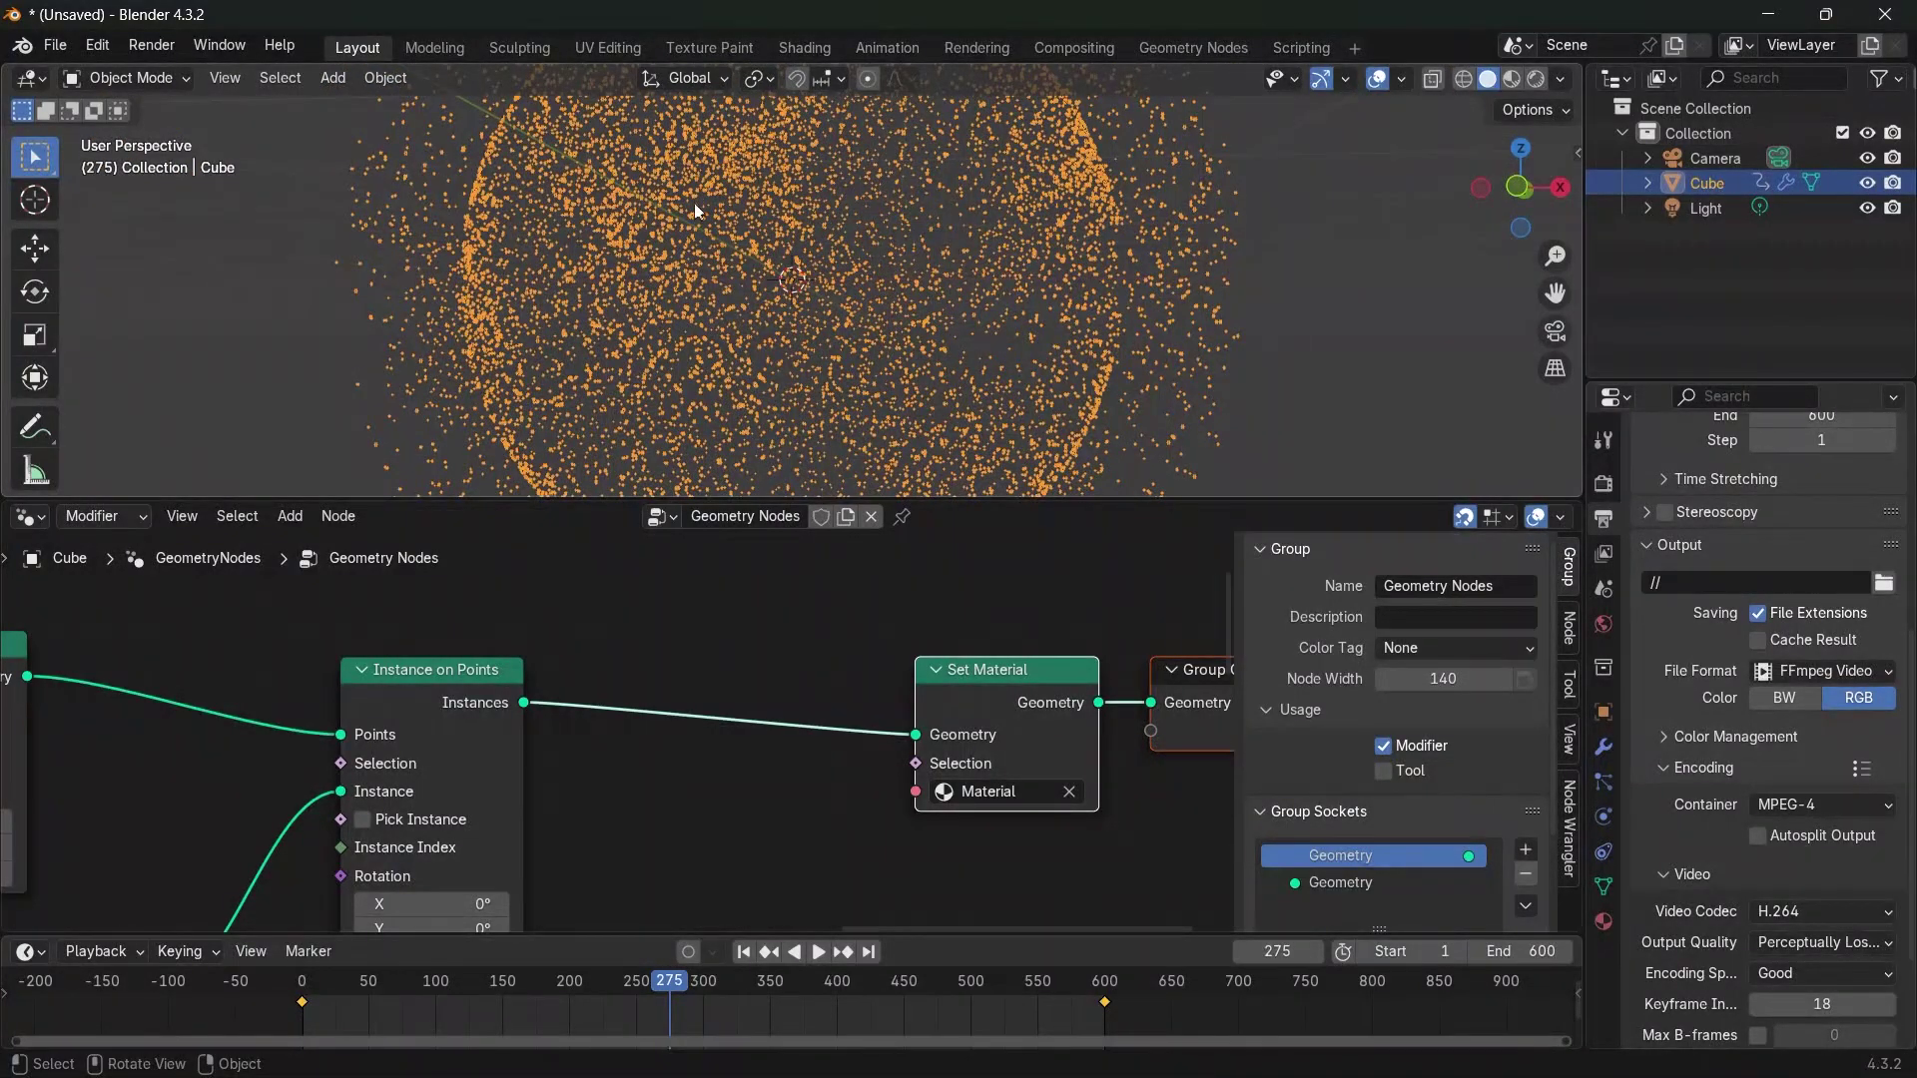
pyautogui.scroll(-7, 509, 775)
pyautogui.moveTo(388, 885); pyautogui.dragTo(204, 639, button='middle')
pyautogui.click(436, 795)
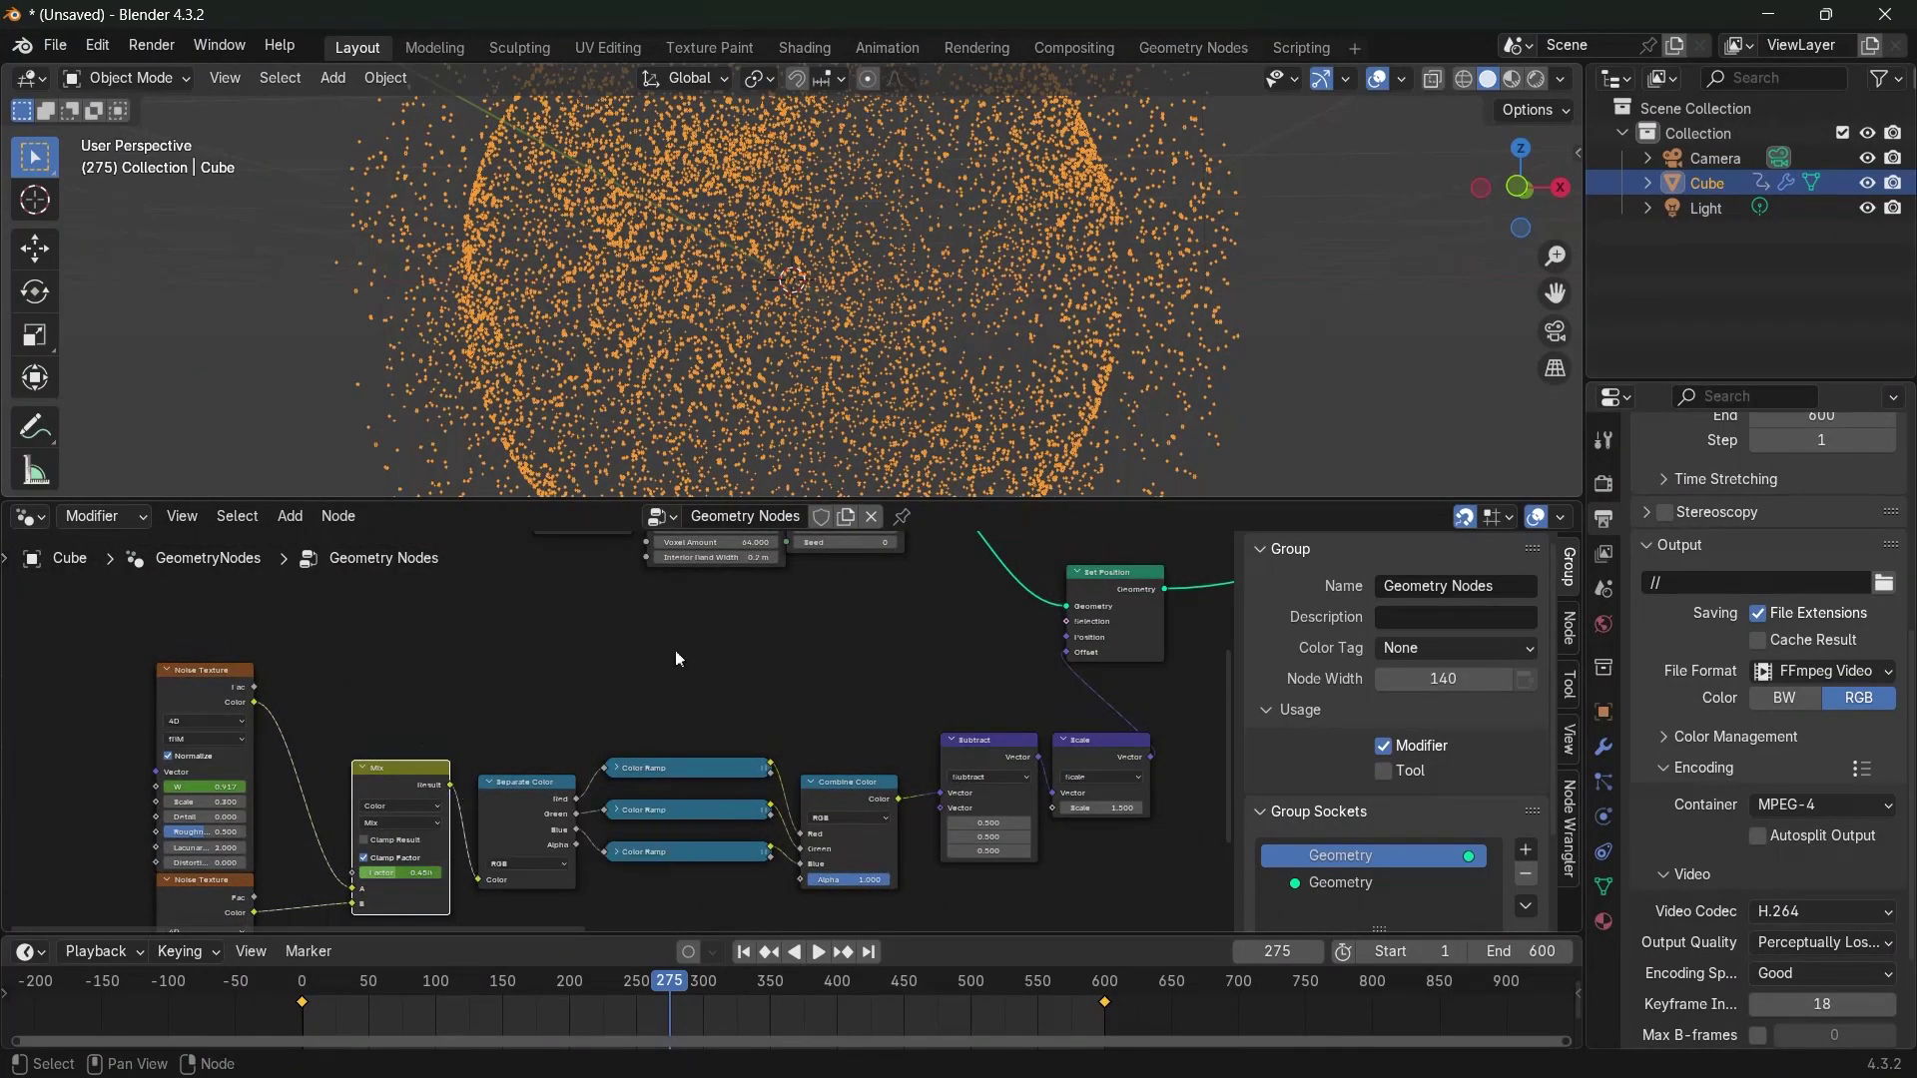
pyautogui.scroll(-6, 642, 688)
pyautogui.moveTo(959, 670); pyautogui.dragTo(135, 860, button='middle')
pyautogui.scroll(11, 563, 813)
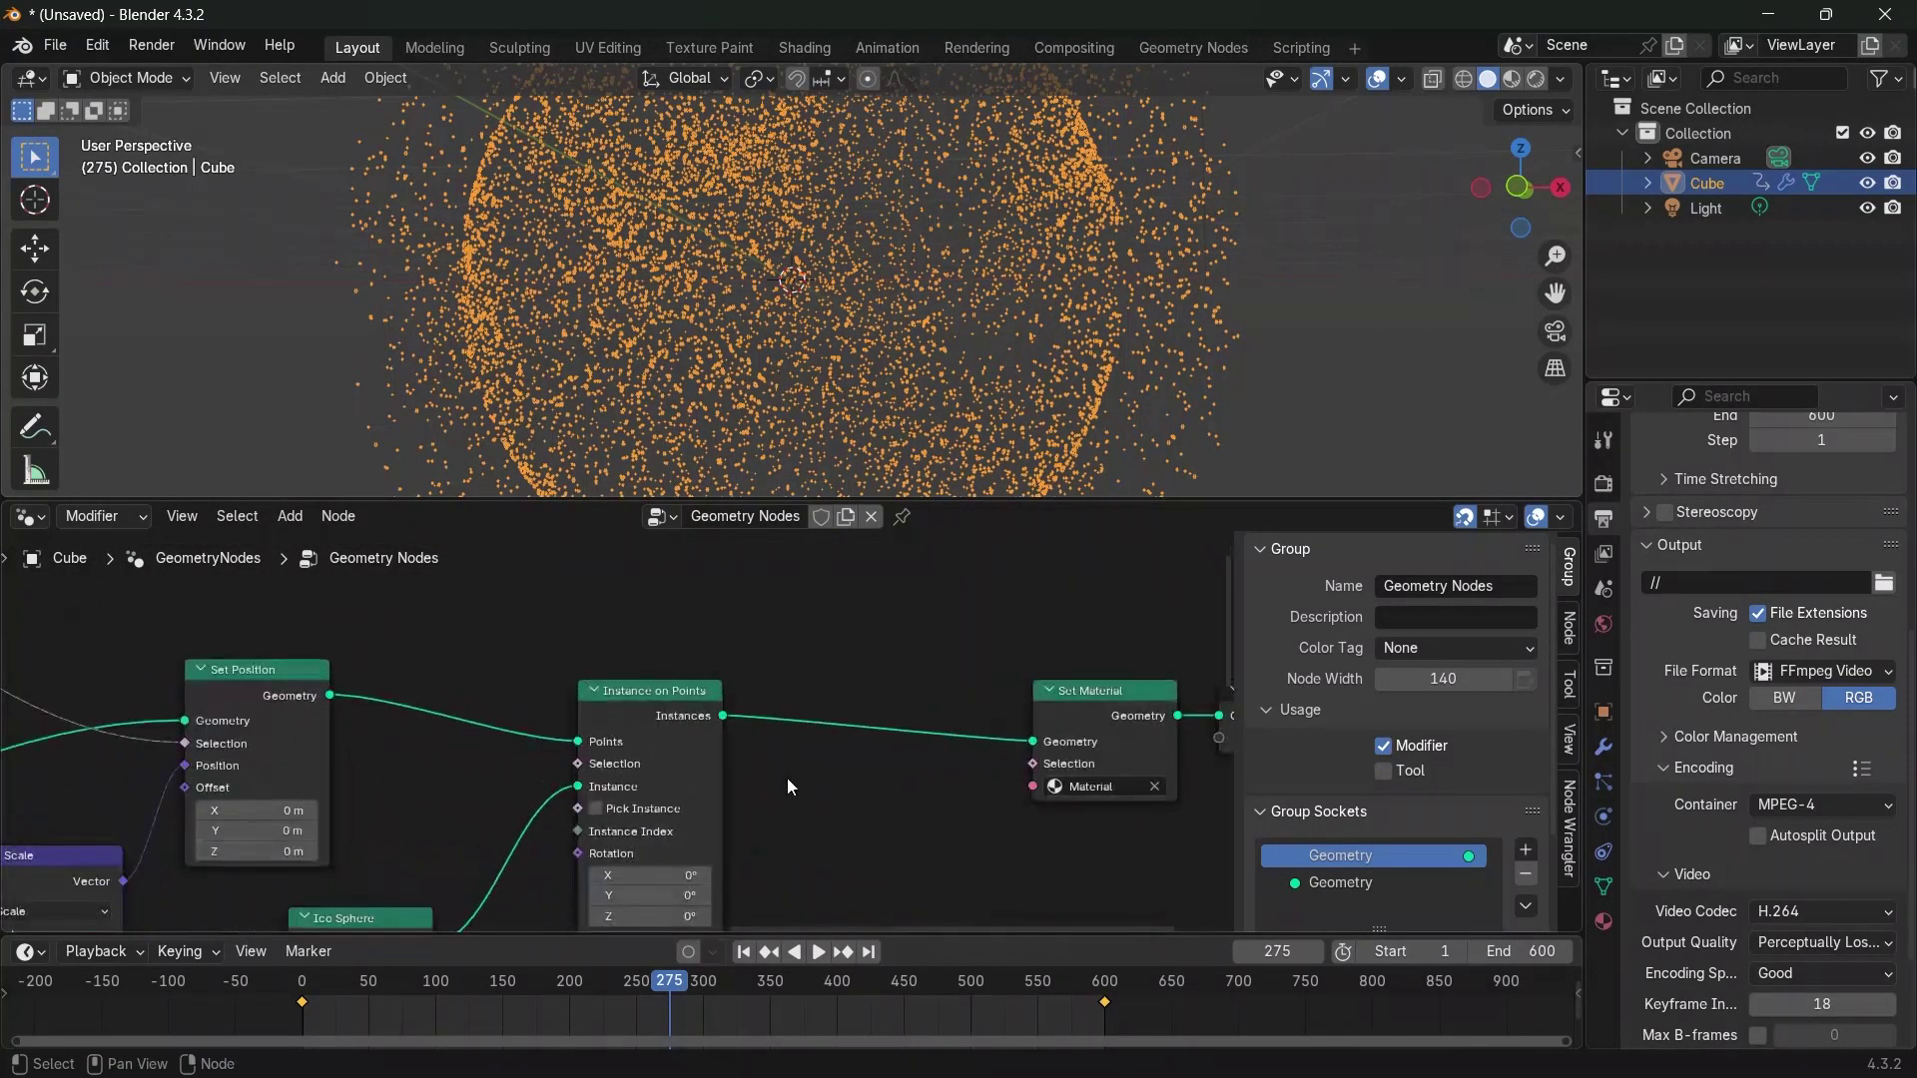
pyautogui.hotkey('shift', 'a')
pyautogui.write('store')
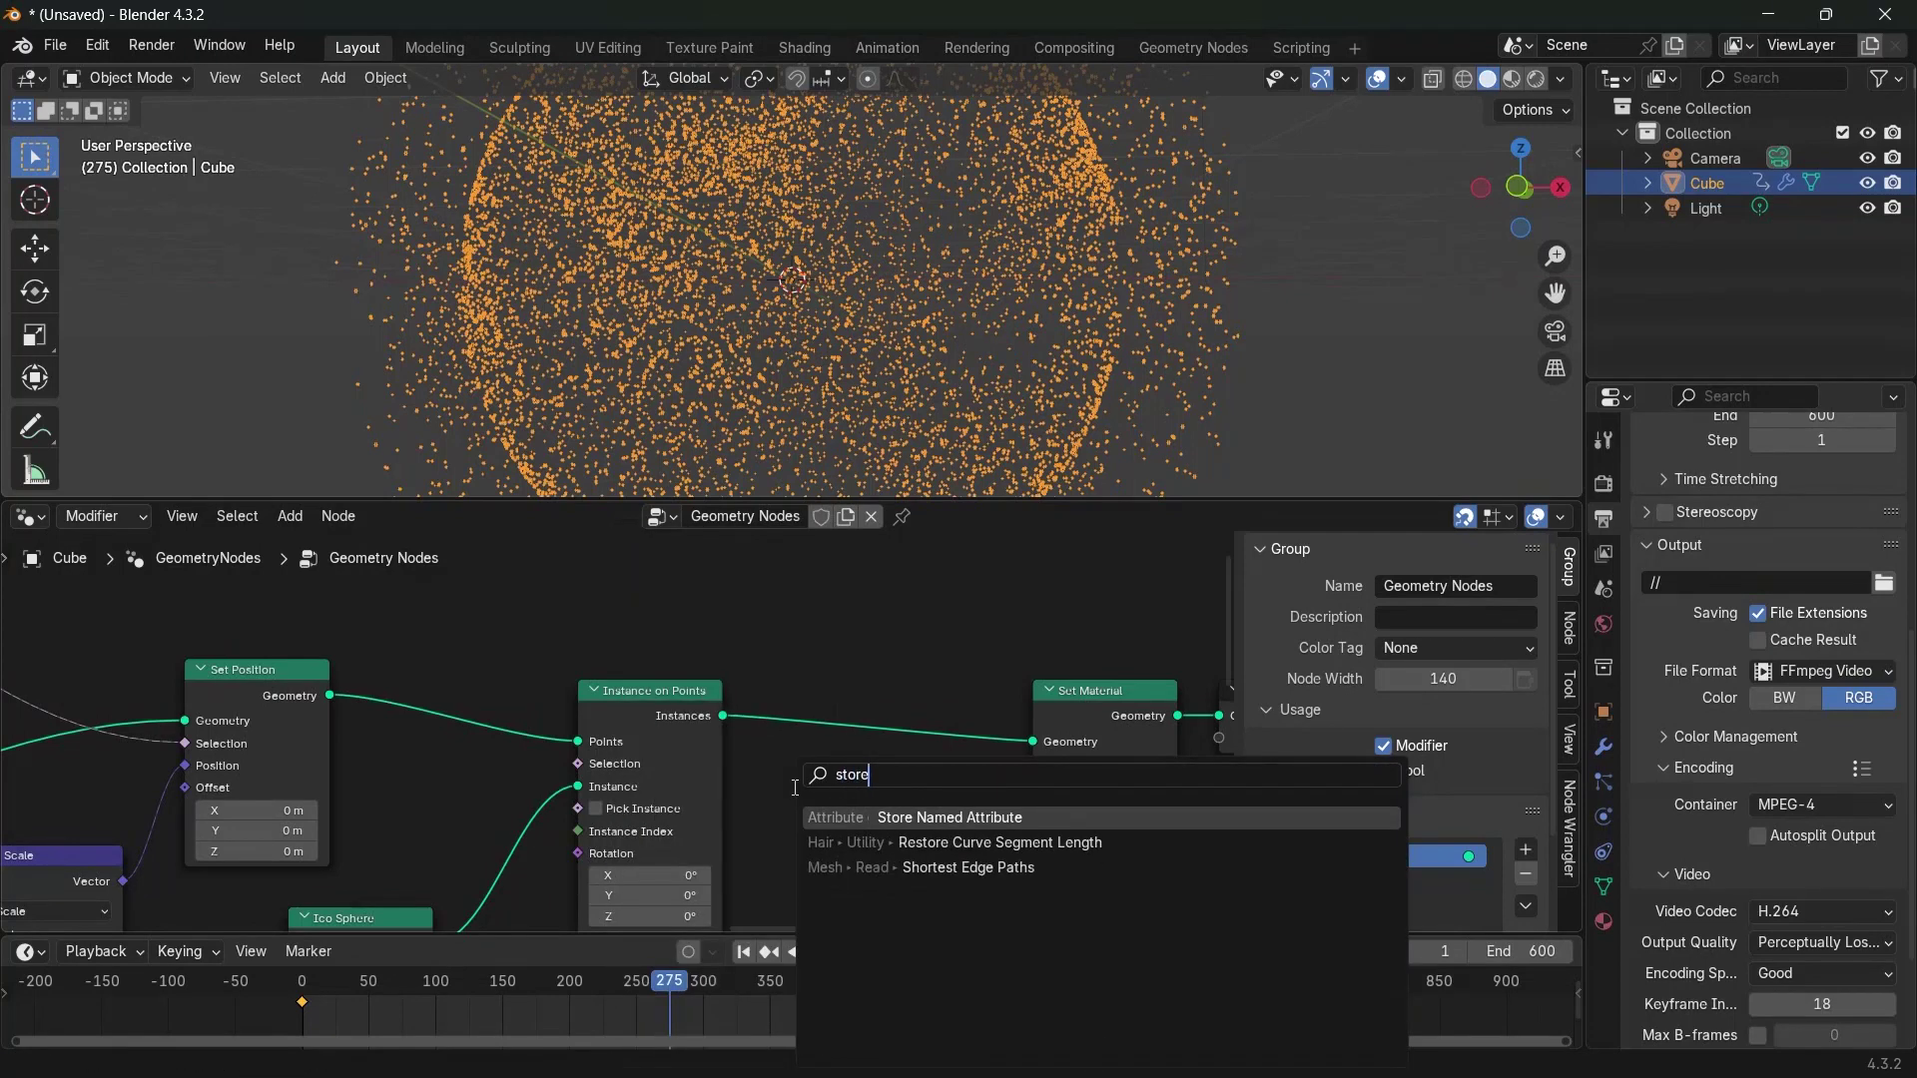
pyautogui.press('Return')
pyautogui.click(877, 712)
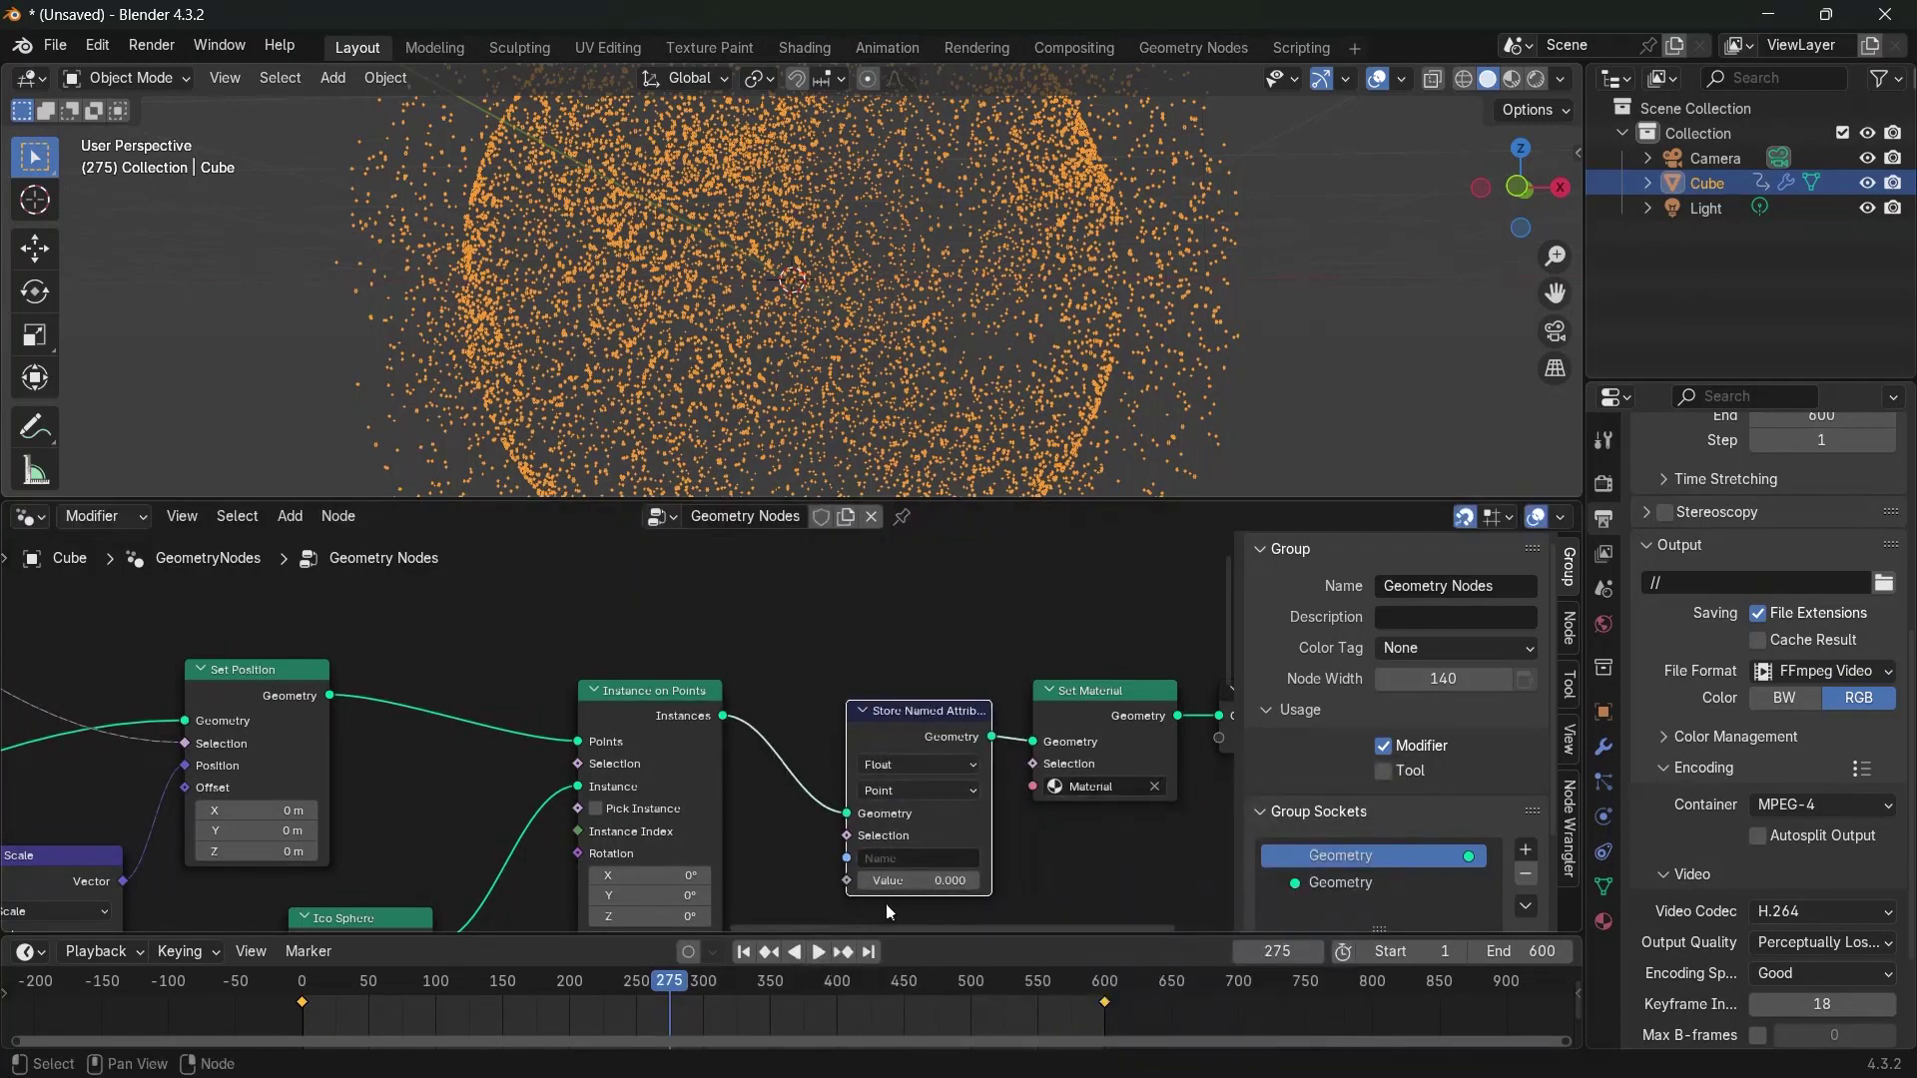
# Set the Store Named Attribute node's data type to Color and its domain to Instance
pyautogui.scroll(4, 1047, 804)
pyautogui.click(867, 751)
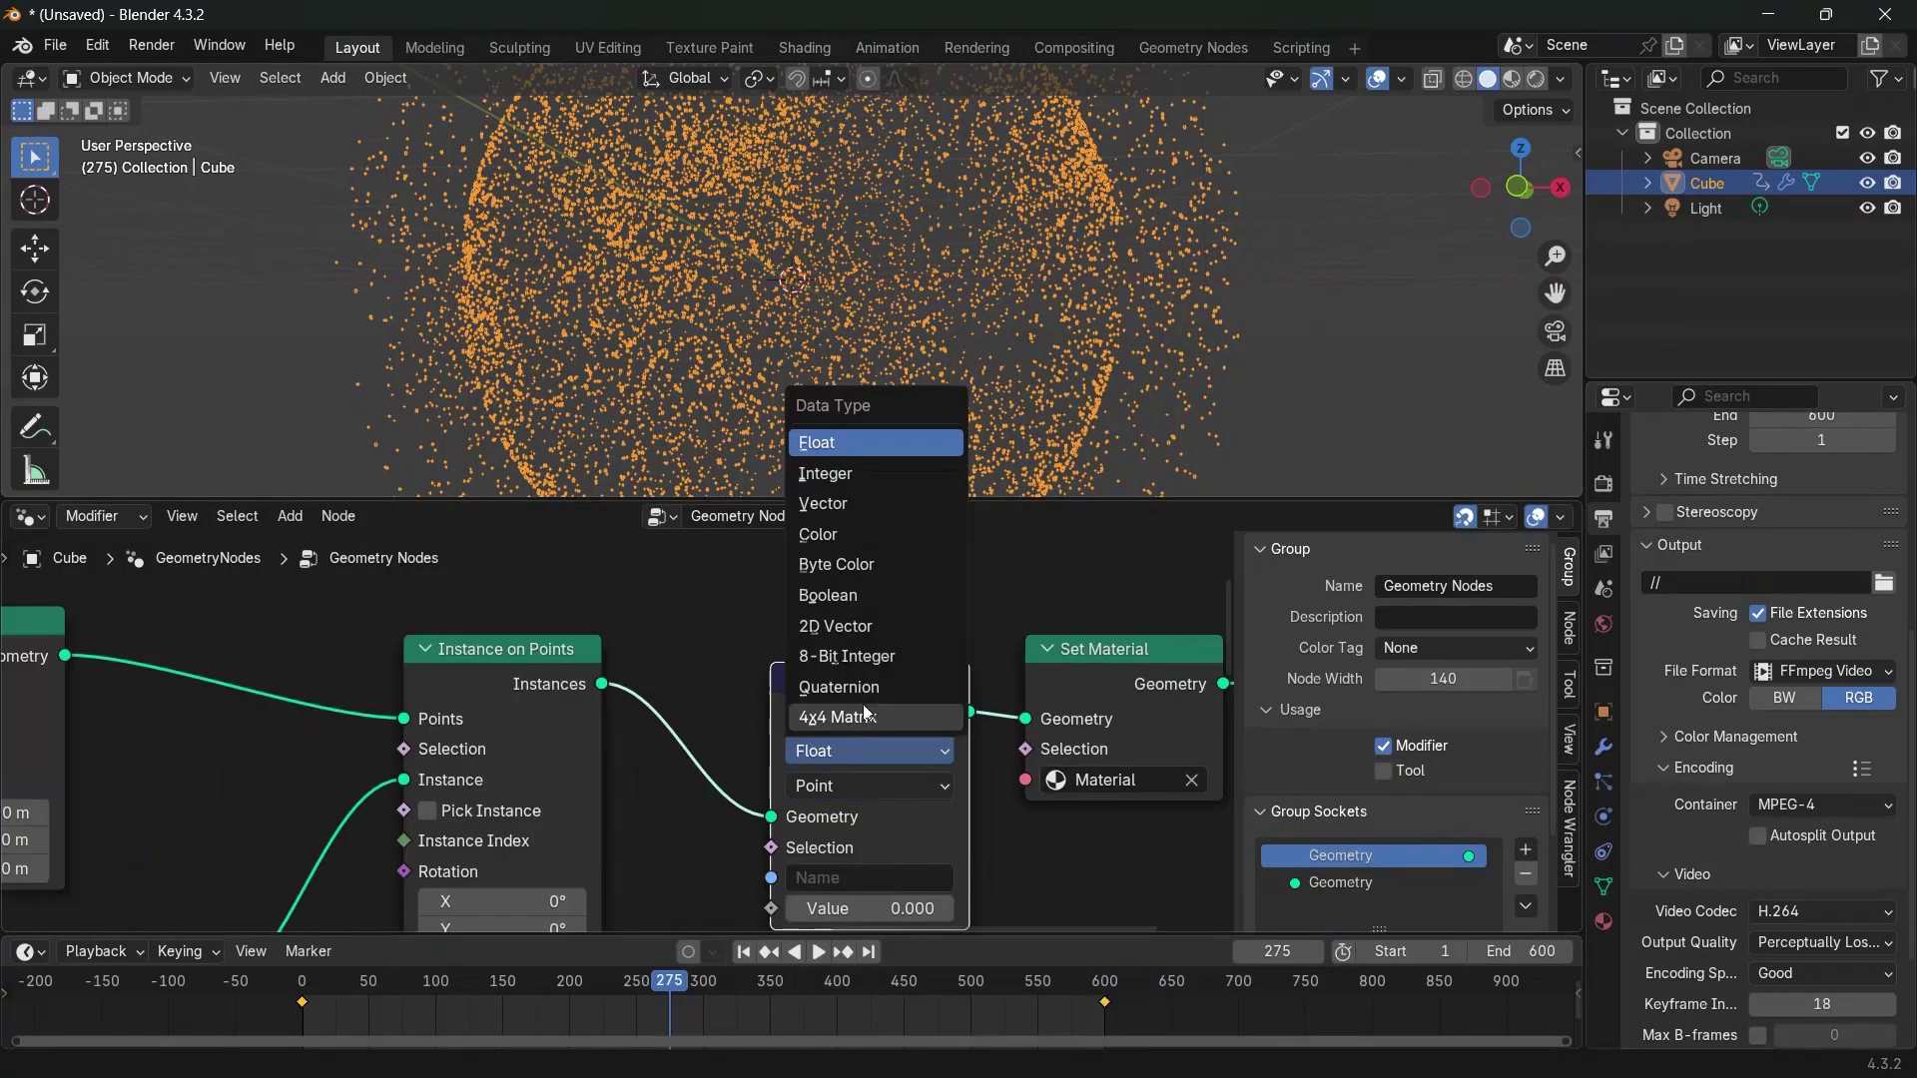
pyautogui.click(964, 752)
pyautogui.click(921, 749)
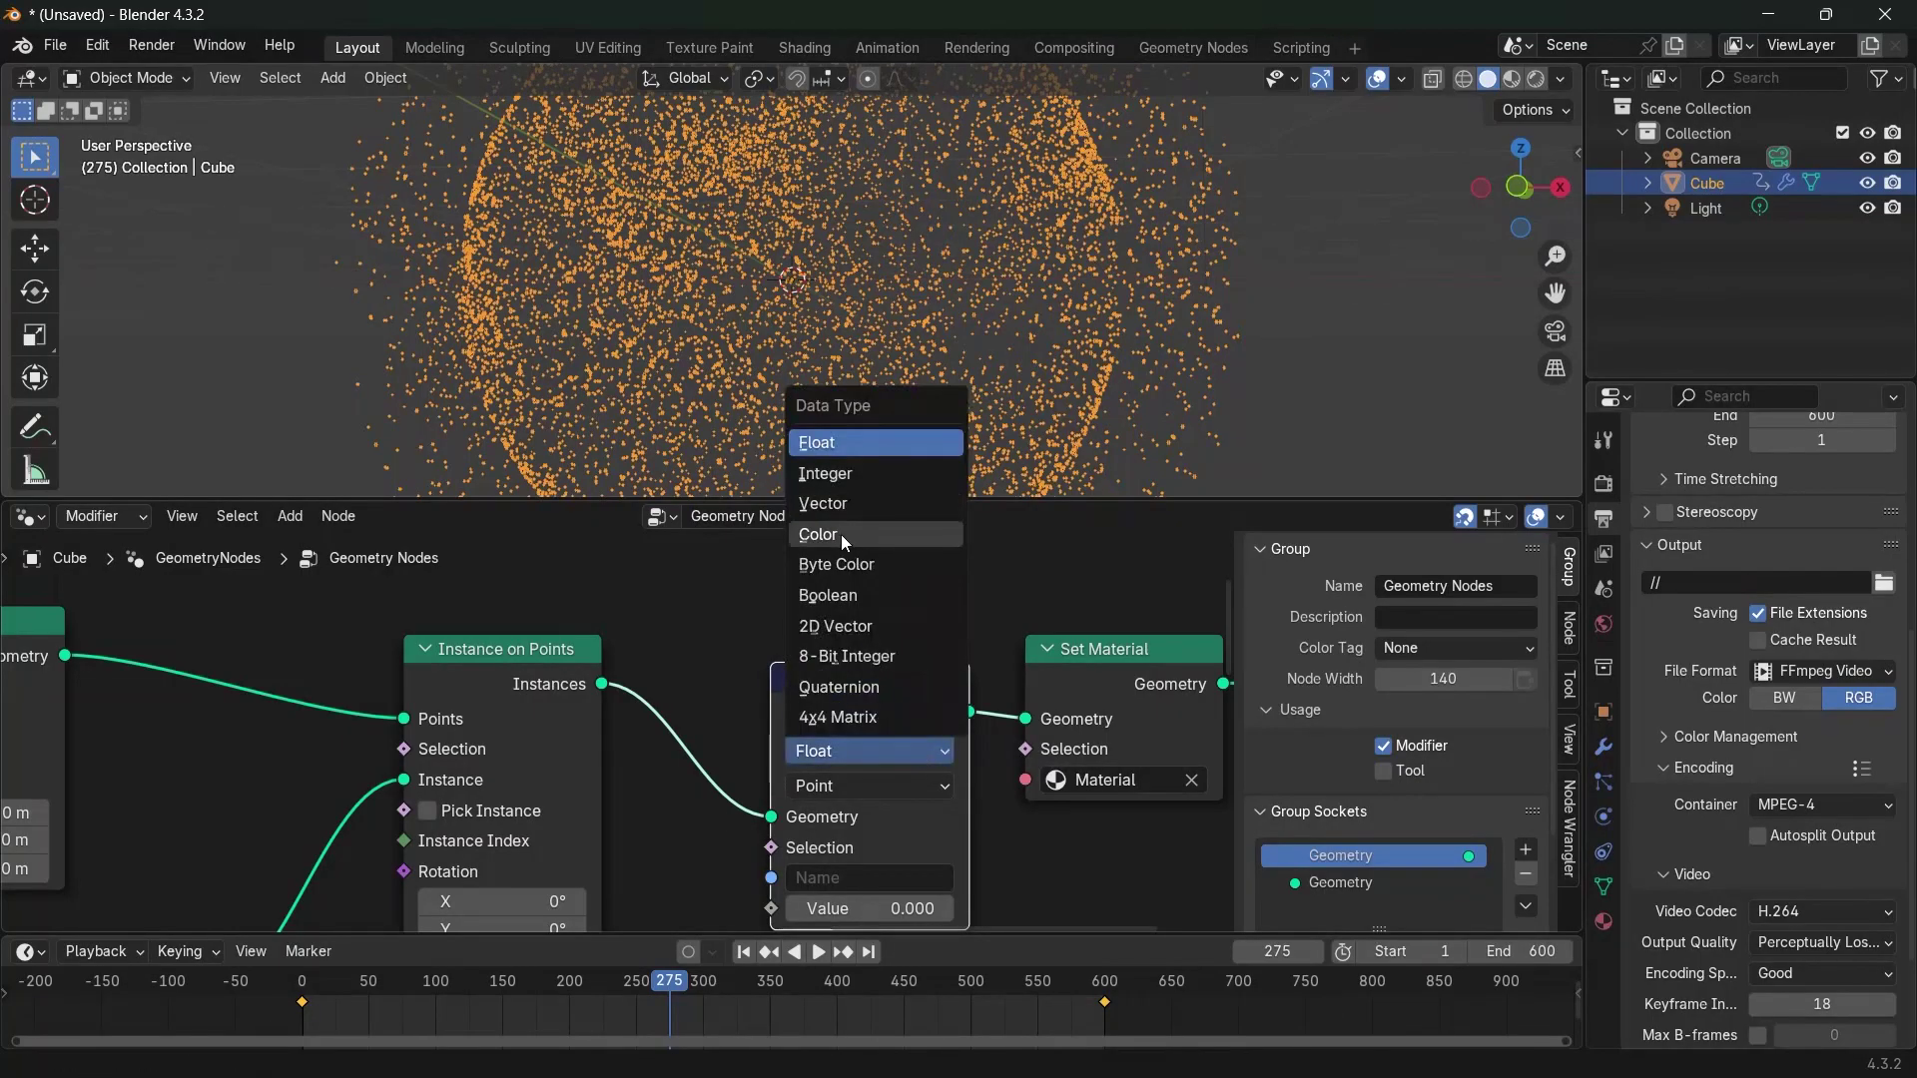
pyautogui.click(841, 535)
pyautogui.click(837, 786)
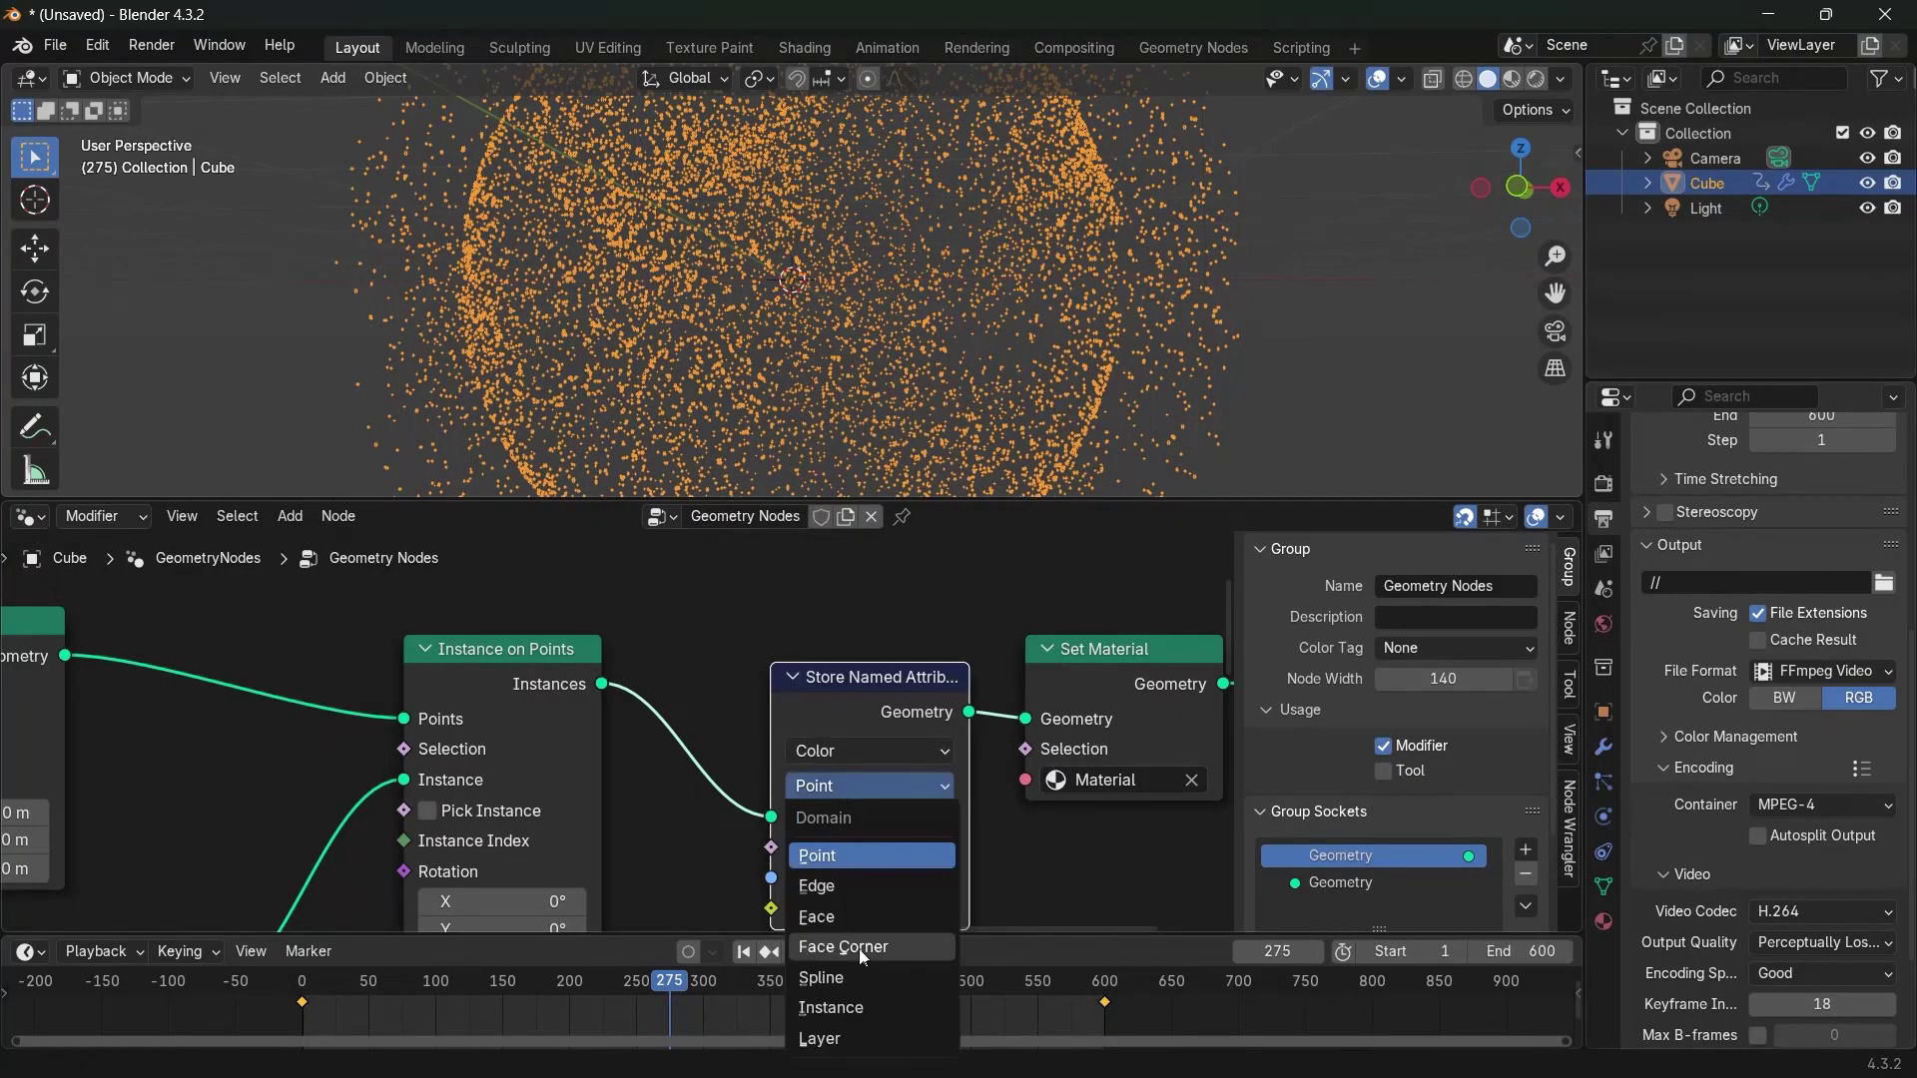
pyautogui.click(856, 1008)
pyautogui.moveTo(754, 876); pyautogui.dragTo(726, 814, button='middle')
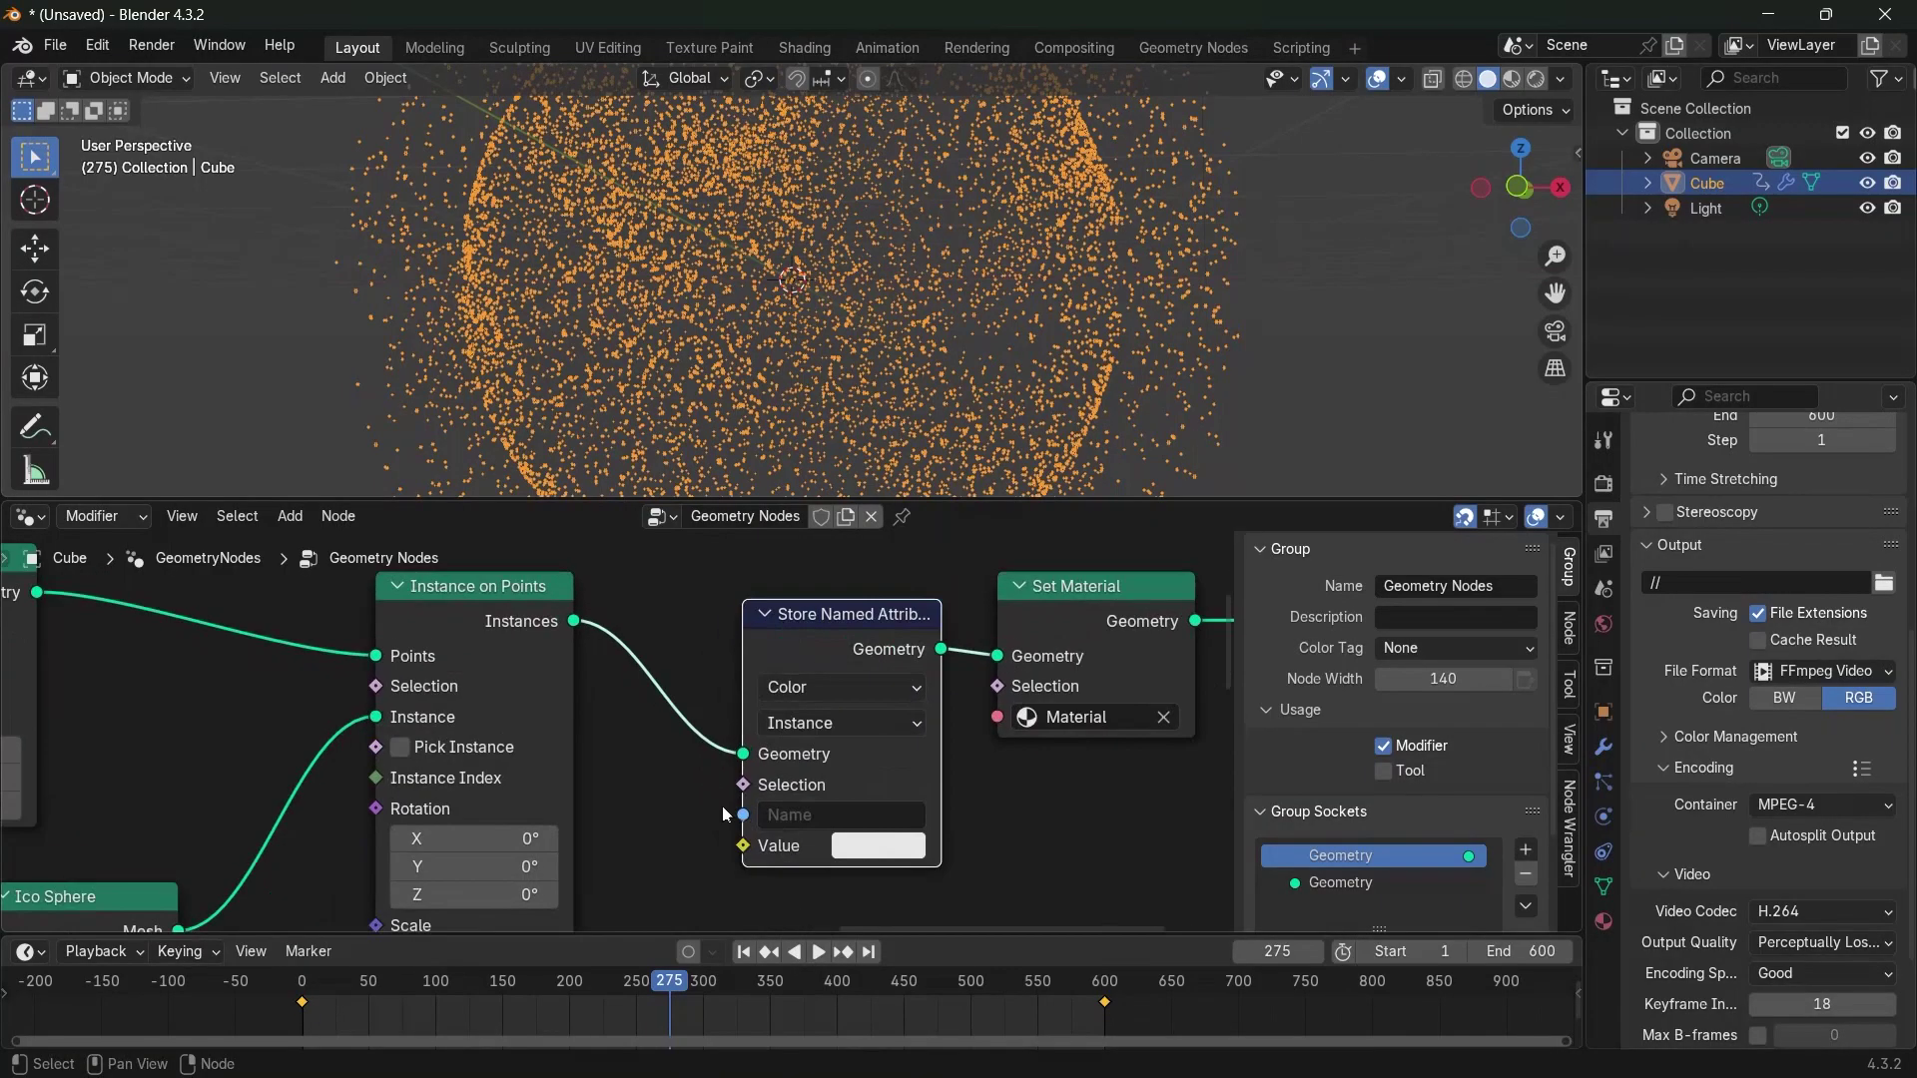
# Name the stored attribute IC
pyautogui.click(840, 816)
pyautogui.write('IC')
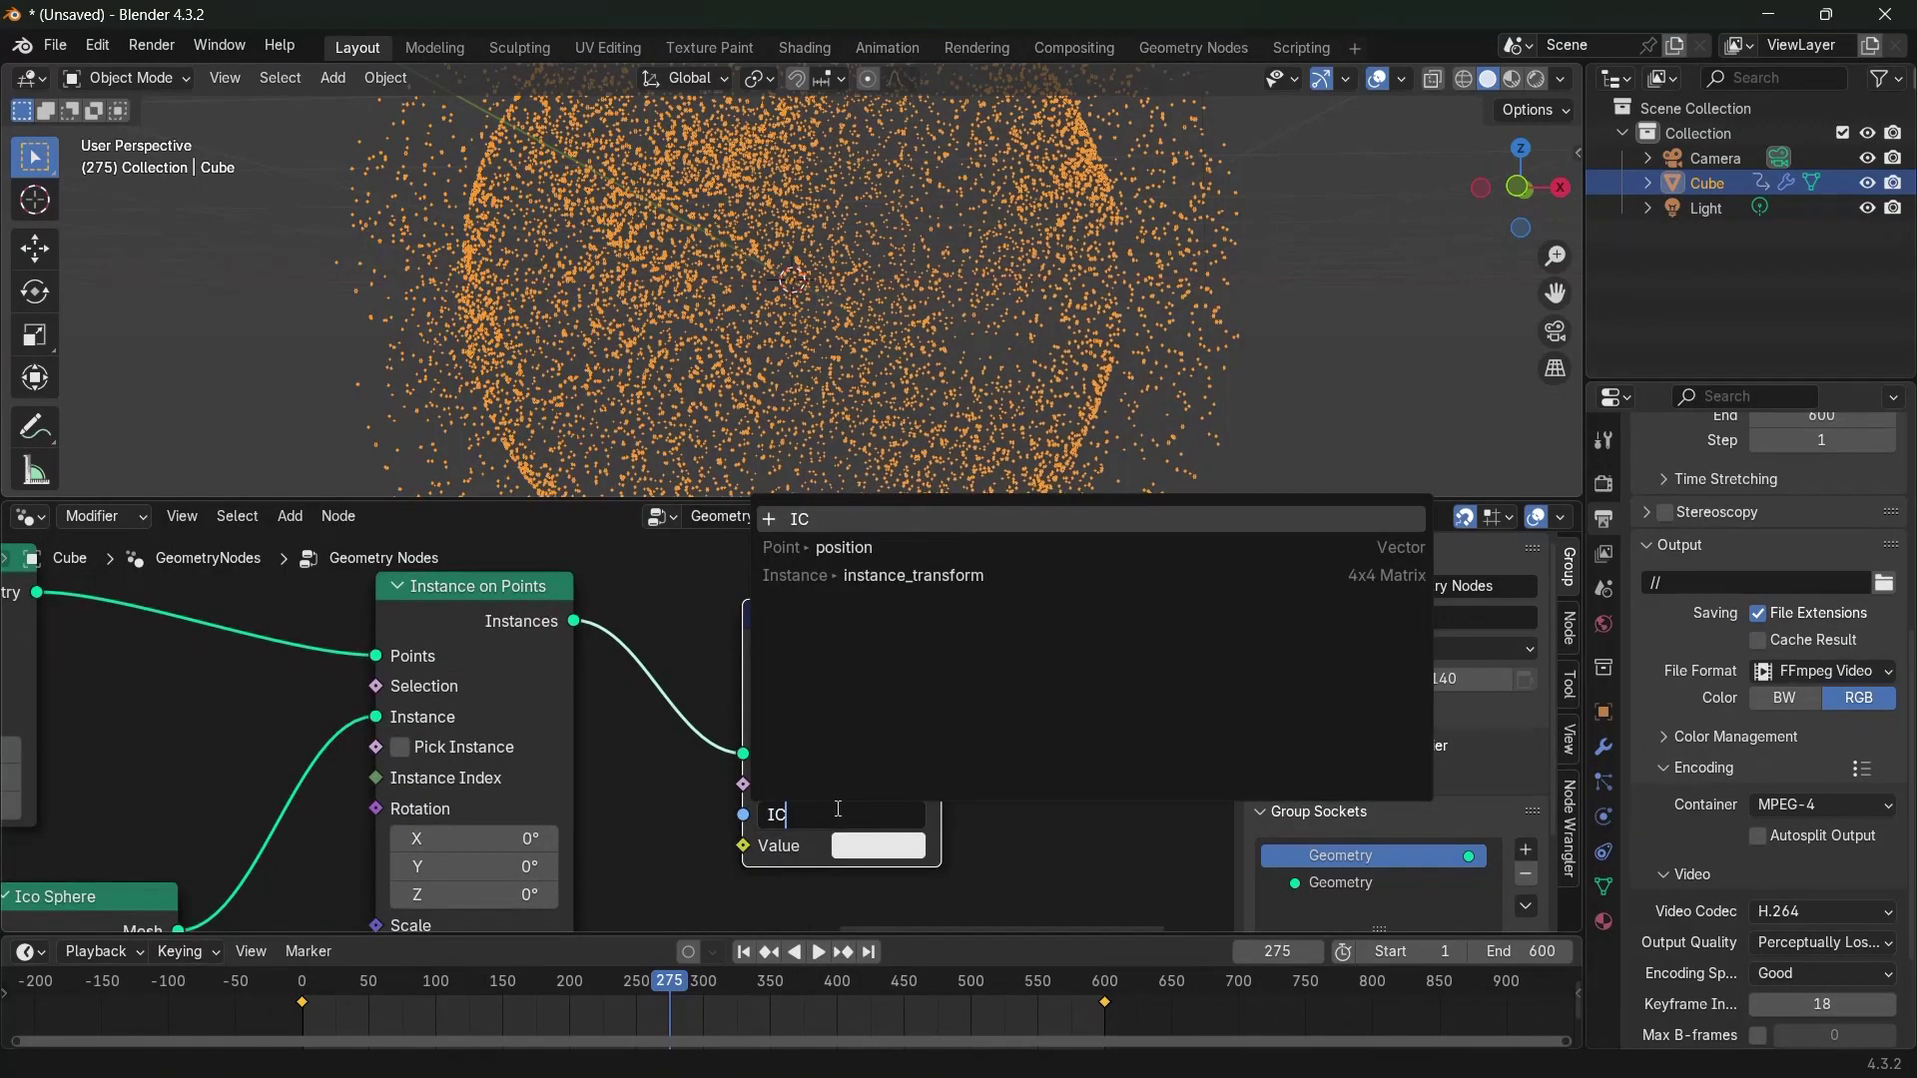
pyautogui.press('Return')
pyautogui.scroll(-3, 751, 787)
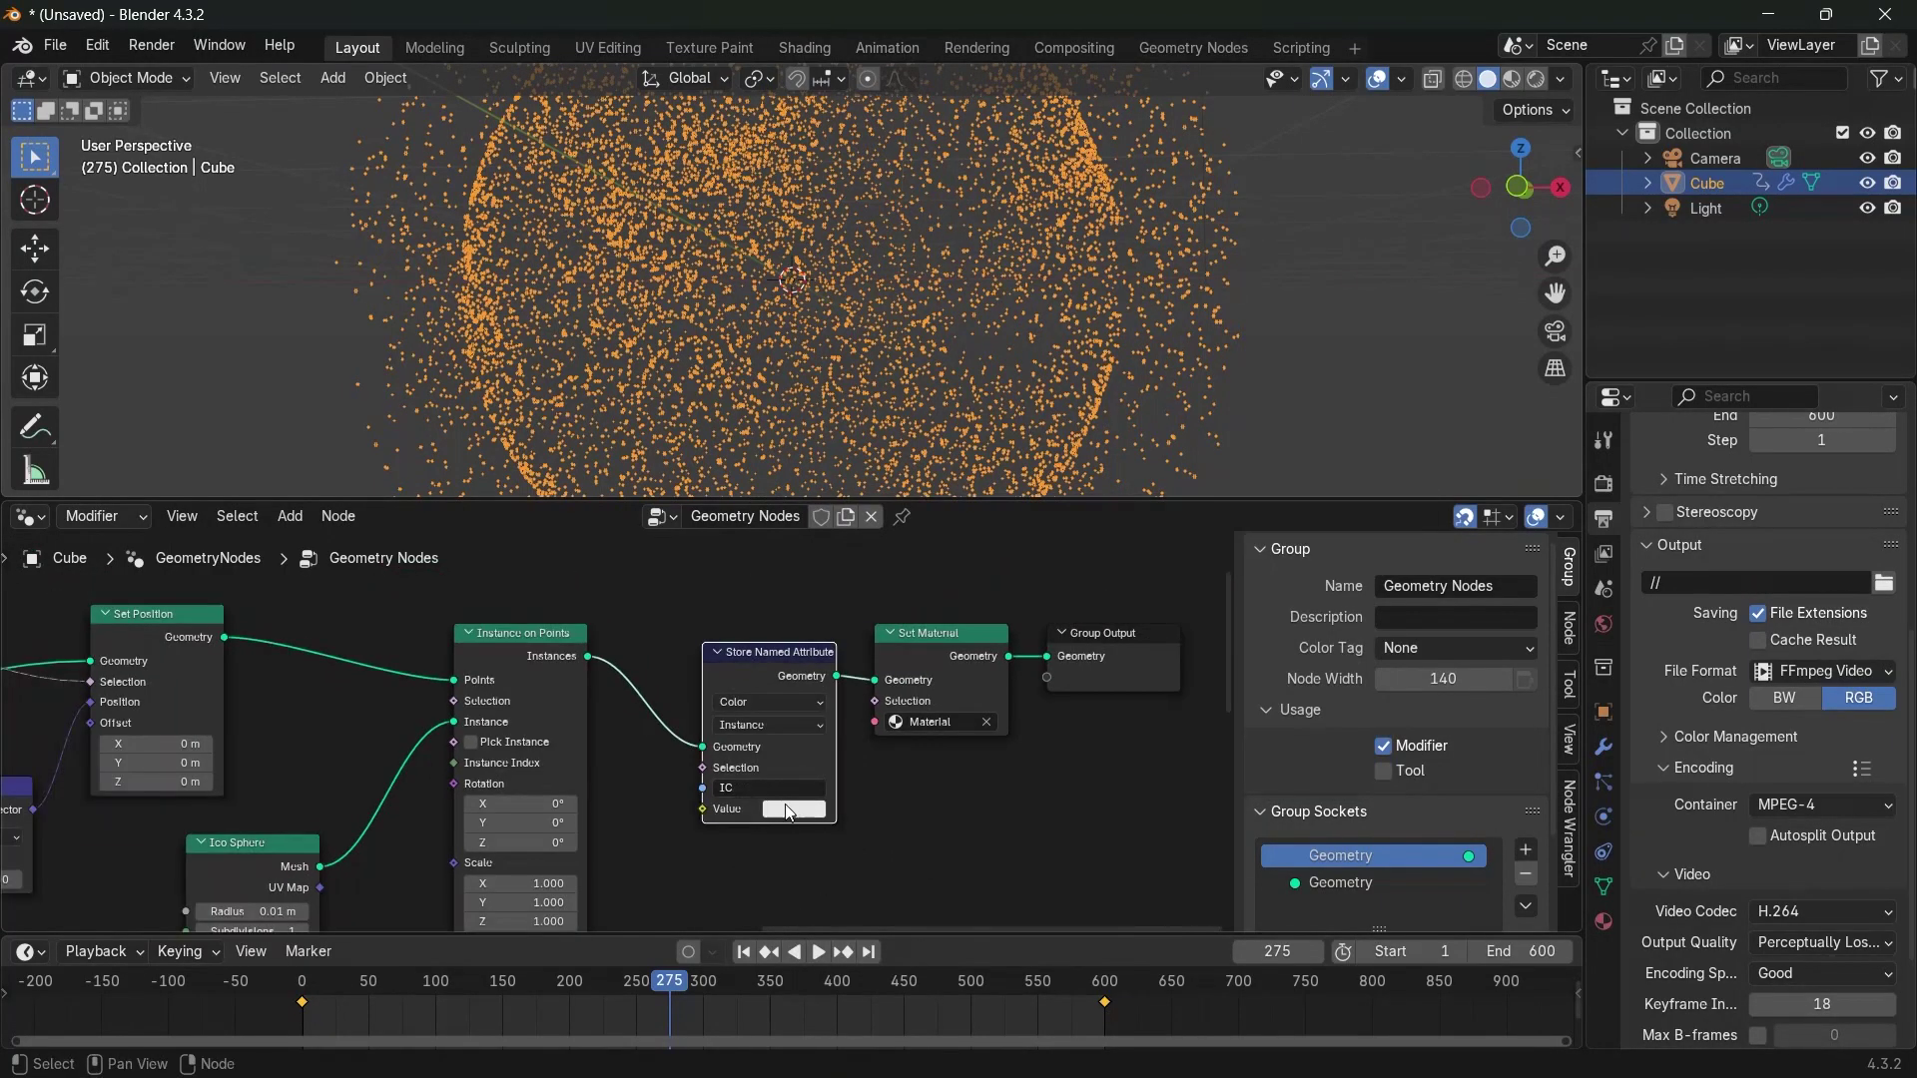
# Connect the Mix node's Result output to the Value input of the Store Named Attribute node
pyautogui.press('Home')
pyautogui.moveTo(756, 689); pyautogui.dragTo(837, 661, button='middle')
pyautogui.moveTo(329, 802); pyautogui.dragTo(779, 791, button='middle')
pyautogui.moveTo(136, 834); pyautogui.dragTo(472, 799, button='middle')
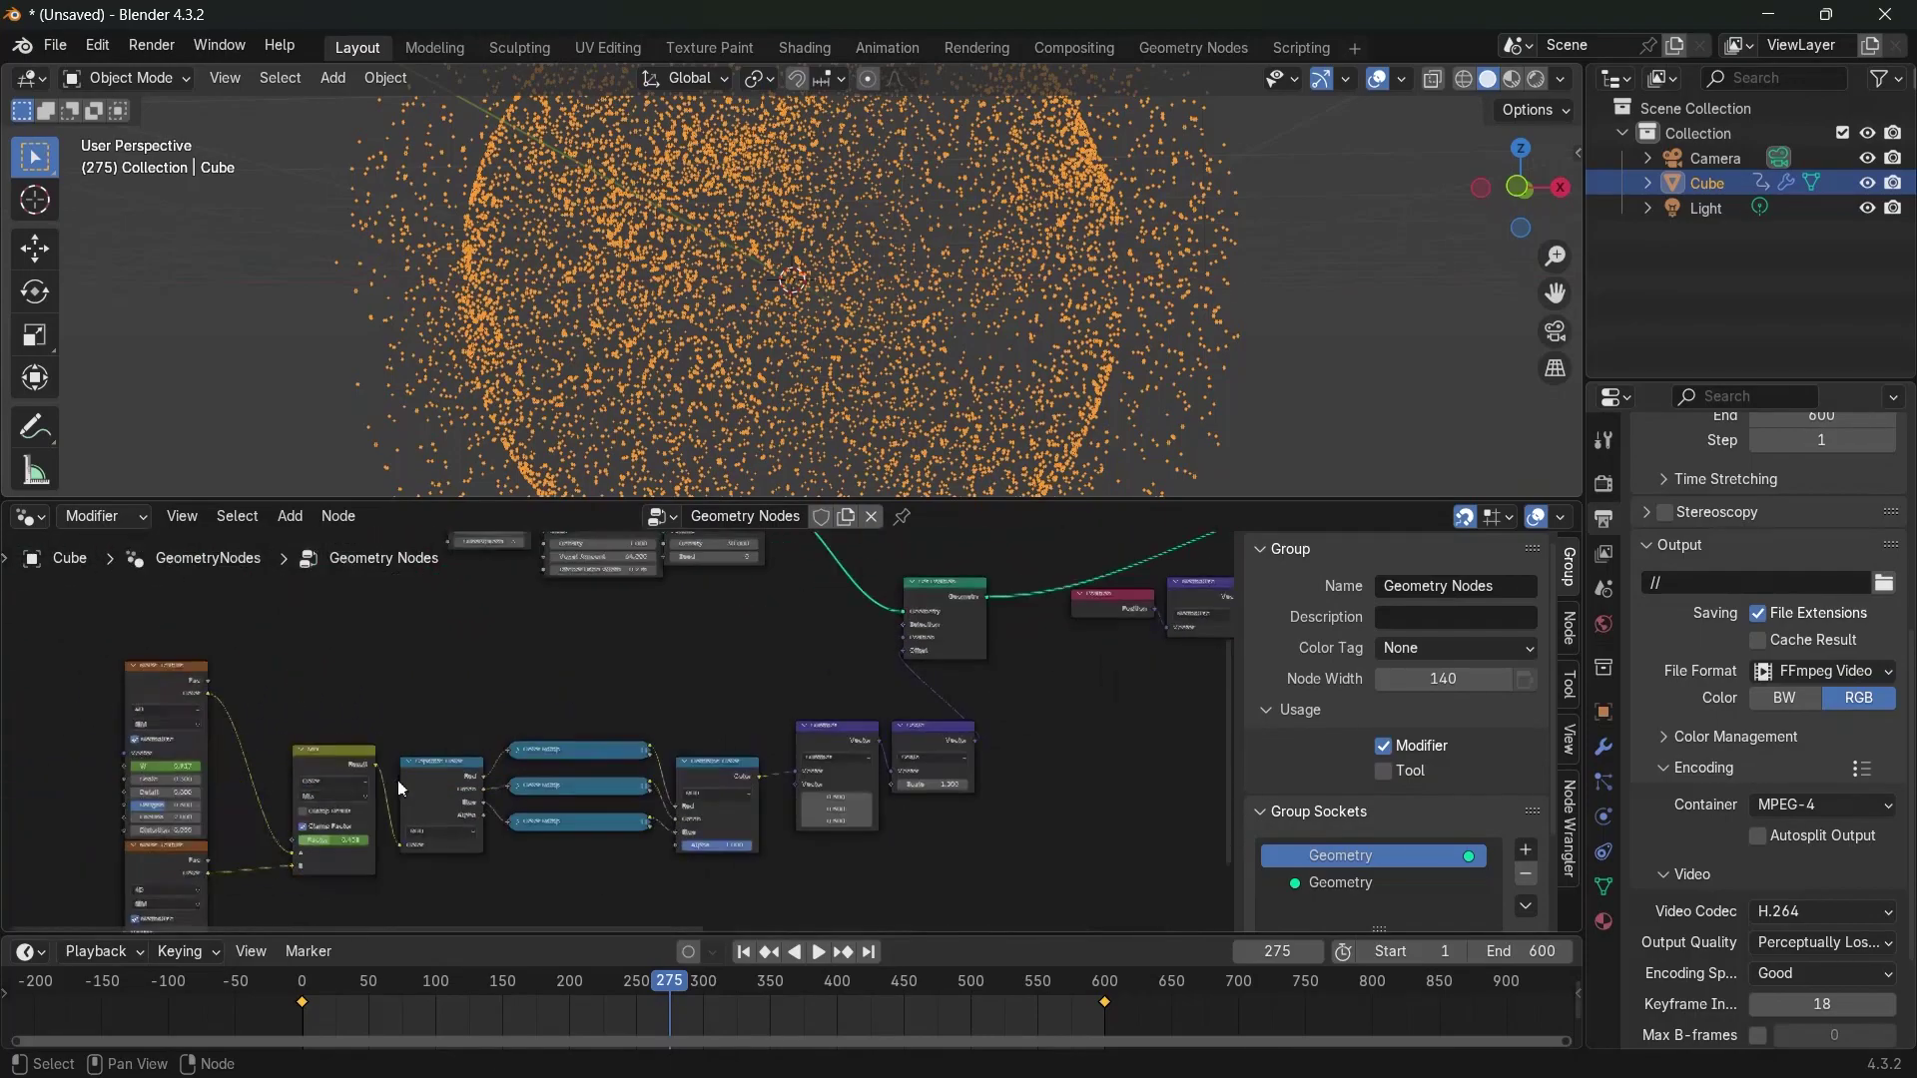
pyautogui.moveTo(375, 765); pyautogui.dragTo(1069, 677)
pyautogui.moveTo(1110, 710); pyautogui.dragTo(692, 835, button='middle')
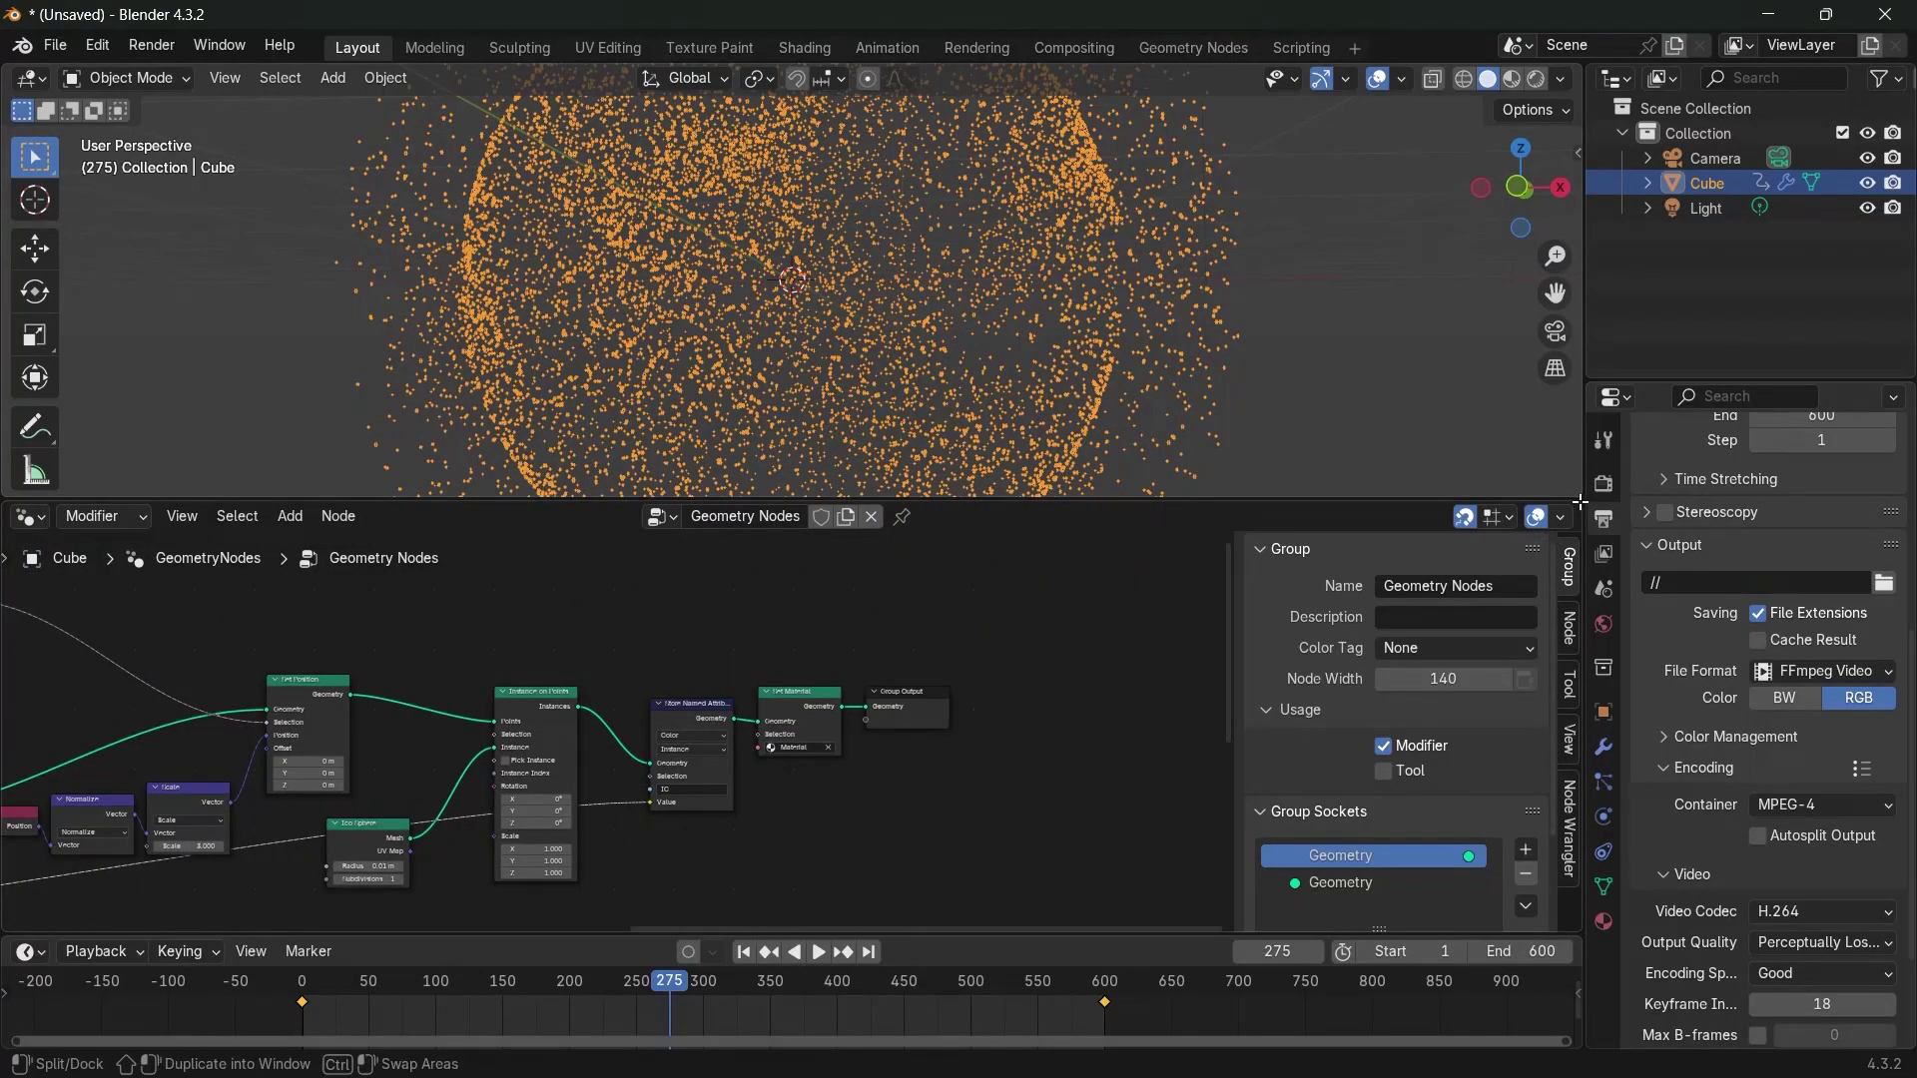
# Split the node editor side by side, hide the sidebars, and switch the second area to the Shader Editor
pyautogui.moveTo(1580, 502); pyautogui.dragTo(689, 605)
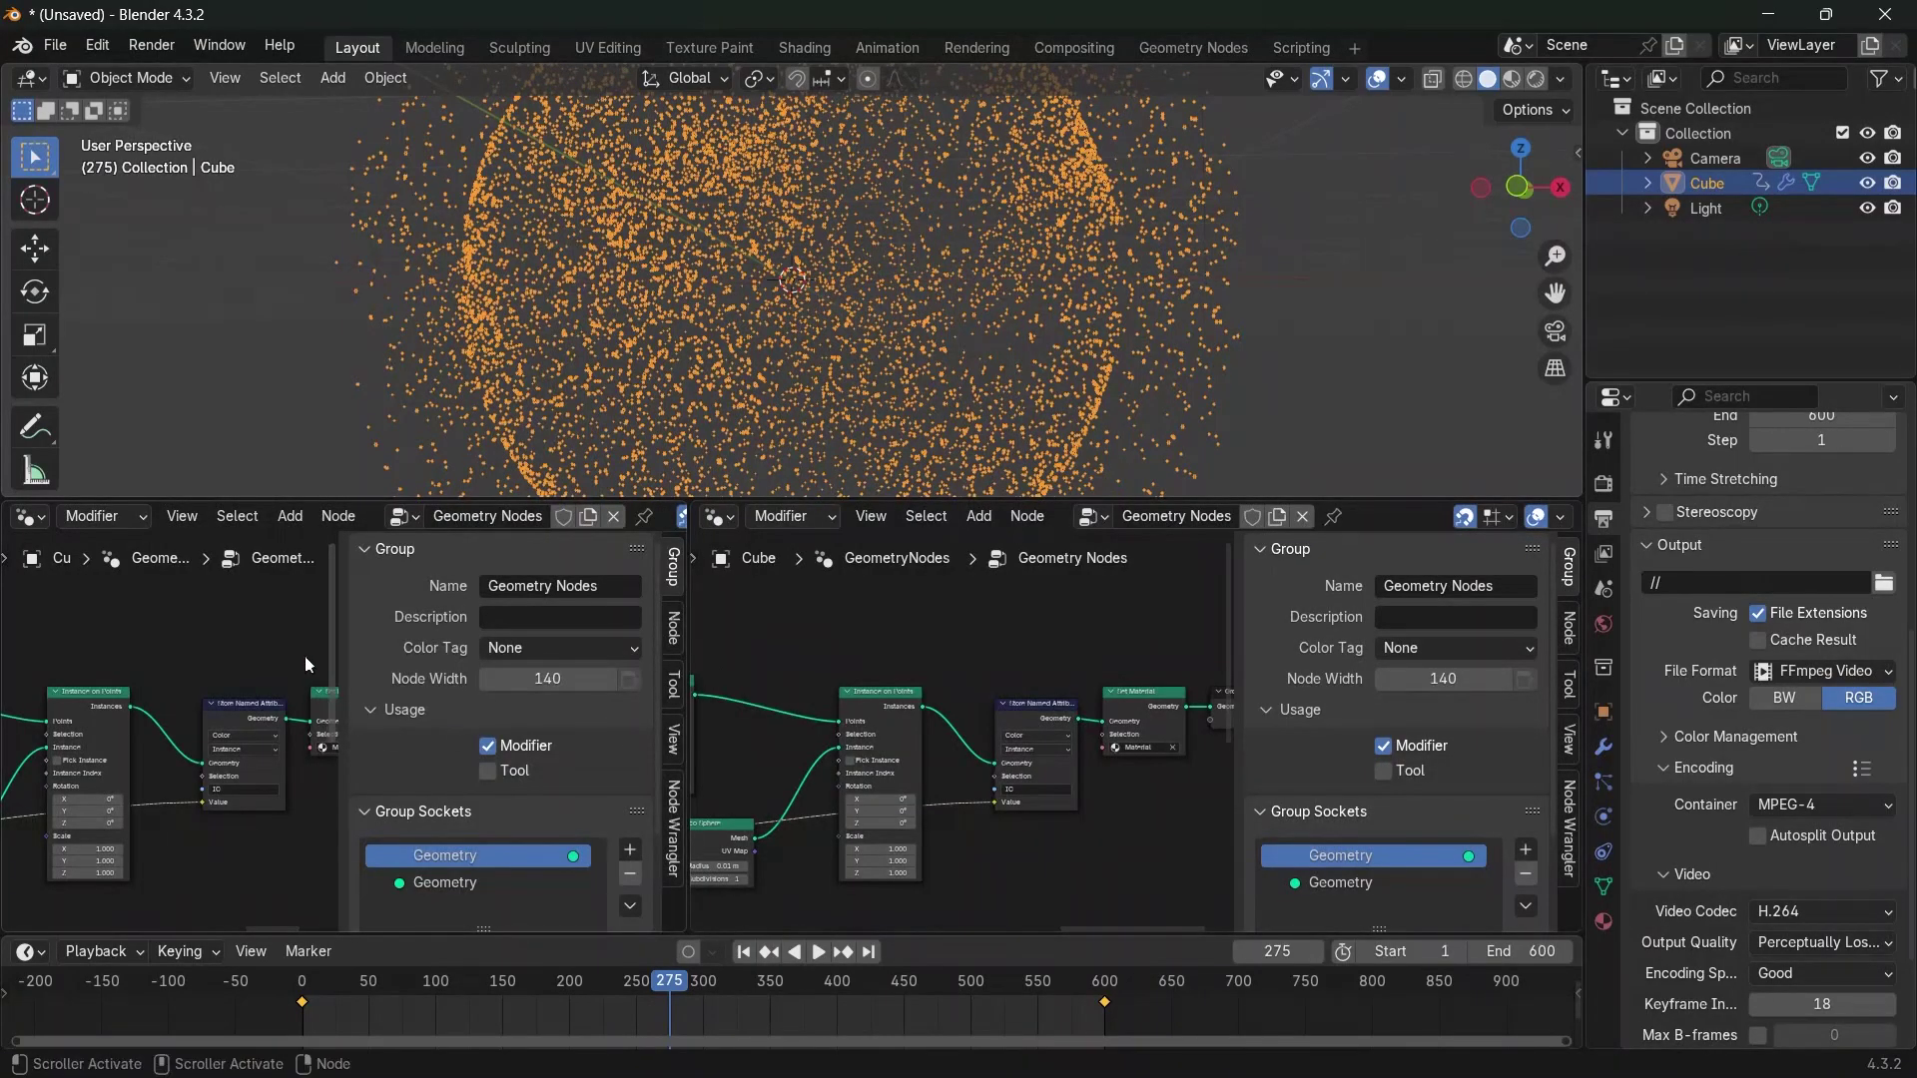
pyautogui.press('n')
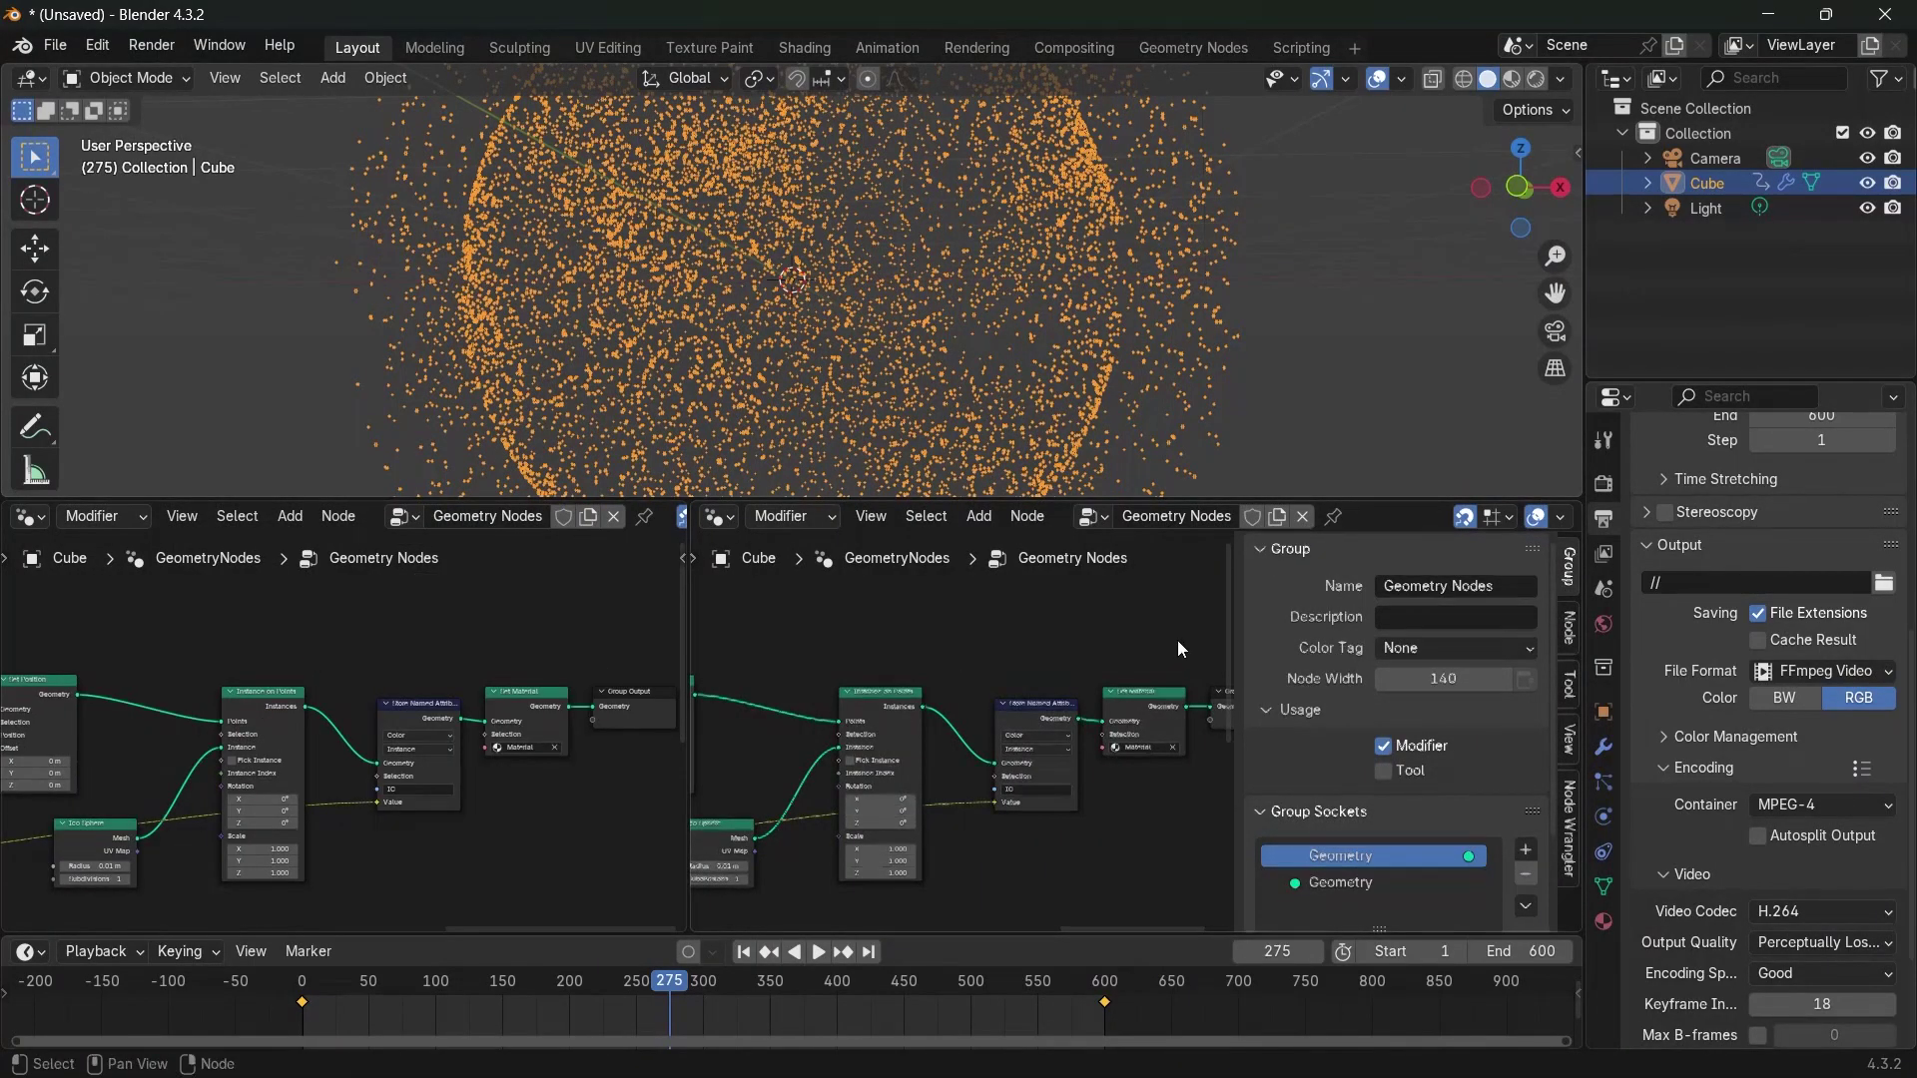
pyautogui.press('n')
pyautogui.click(721, 517)
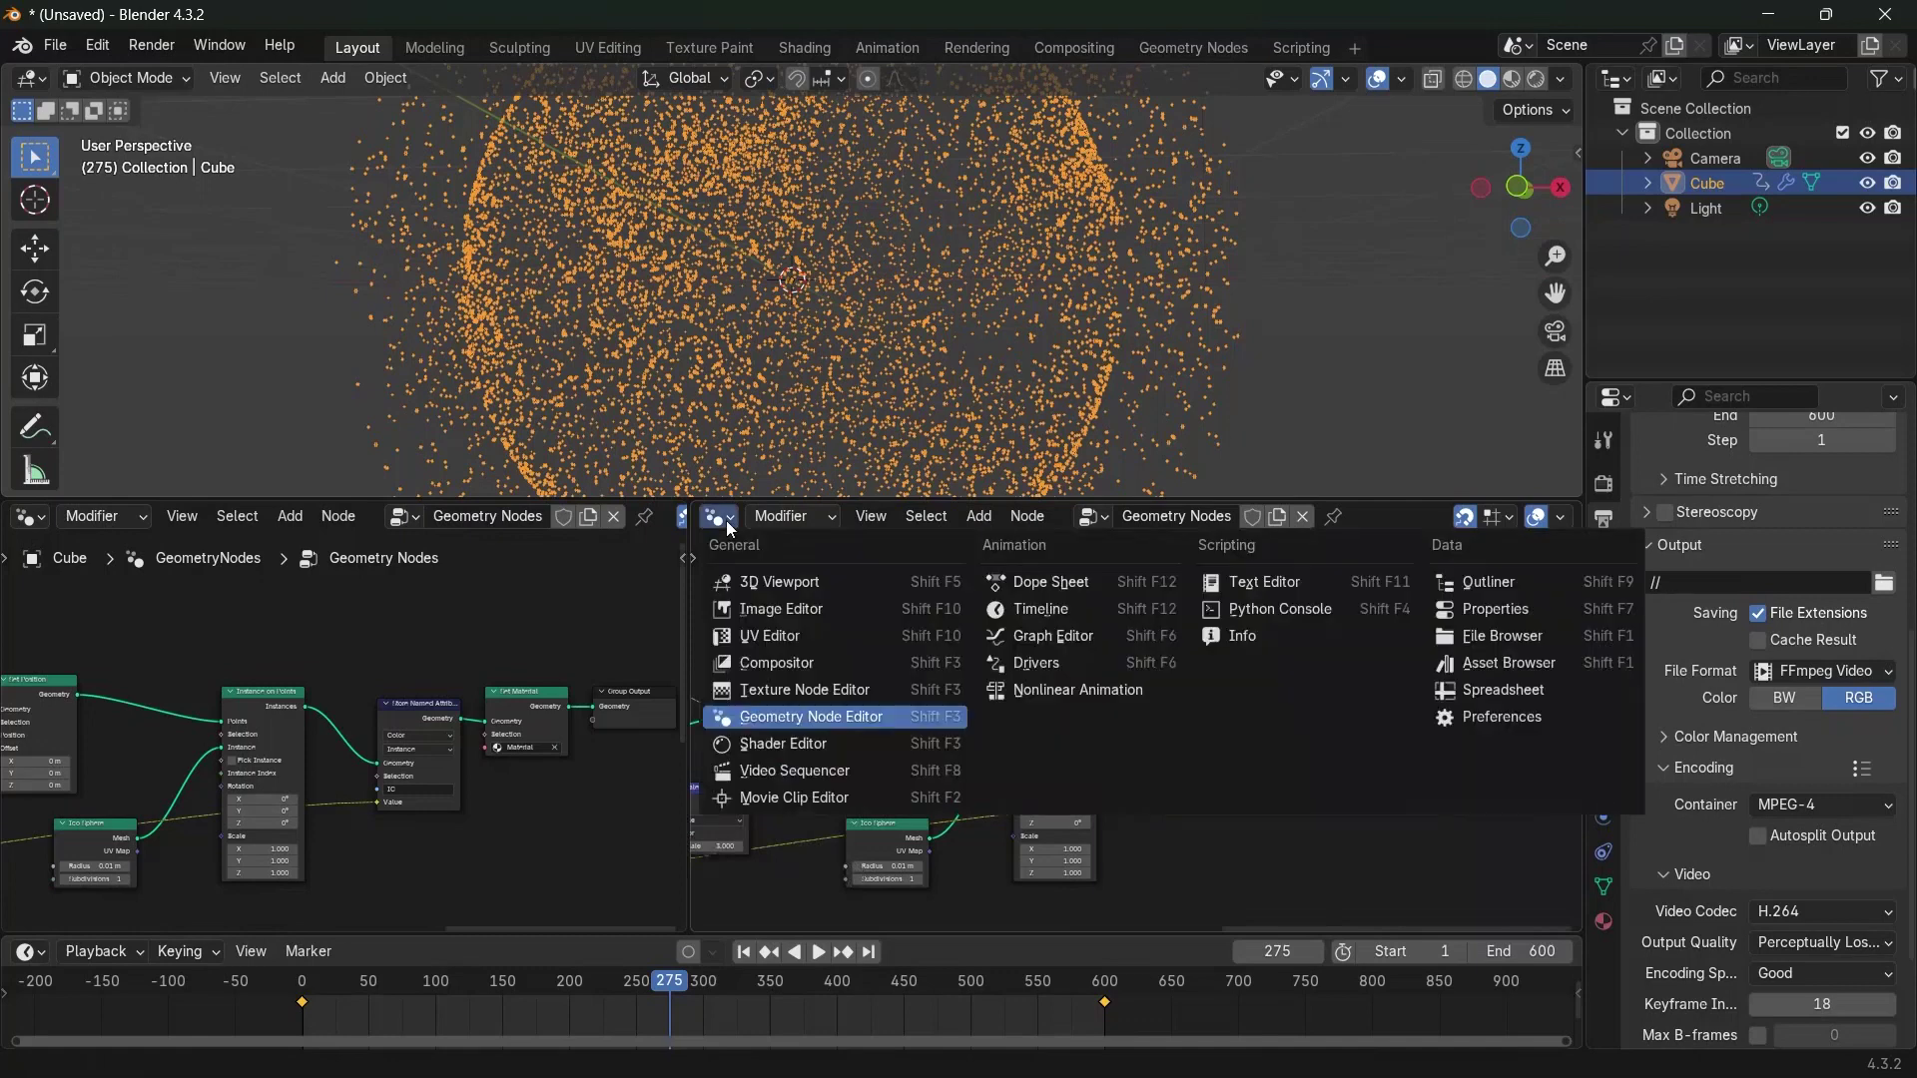
pyautogui.click(781, 745)
pyautogui.scroll(3, 1008, 807)
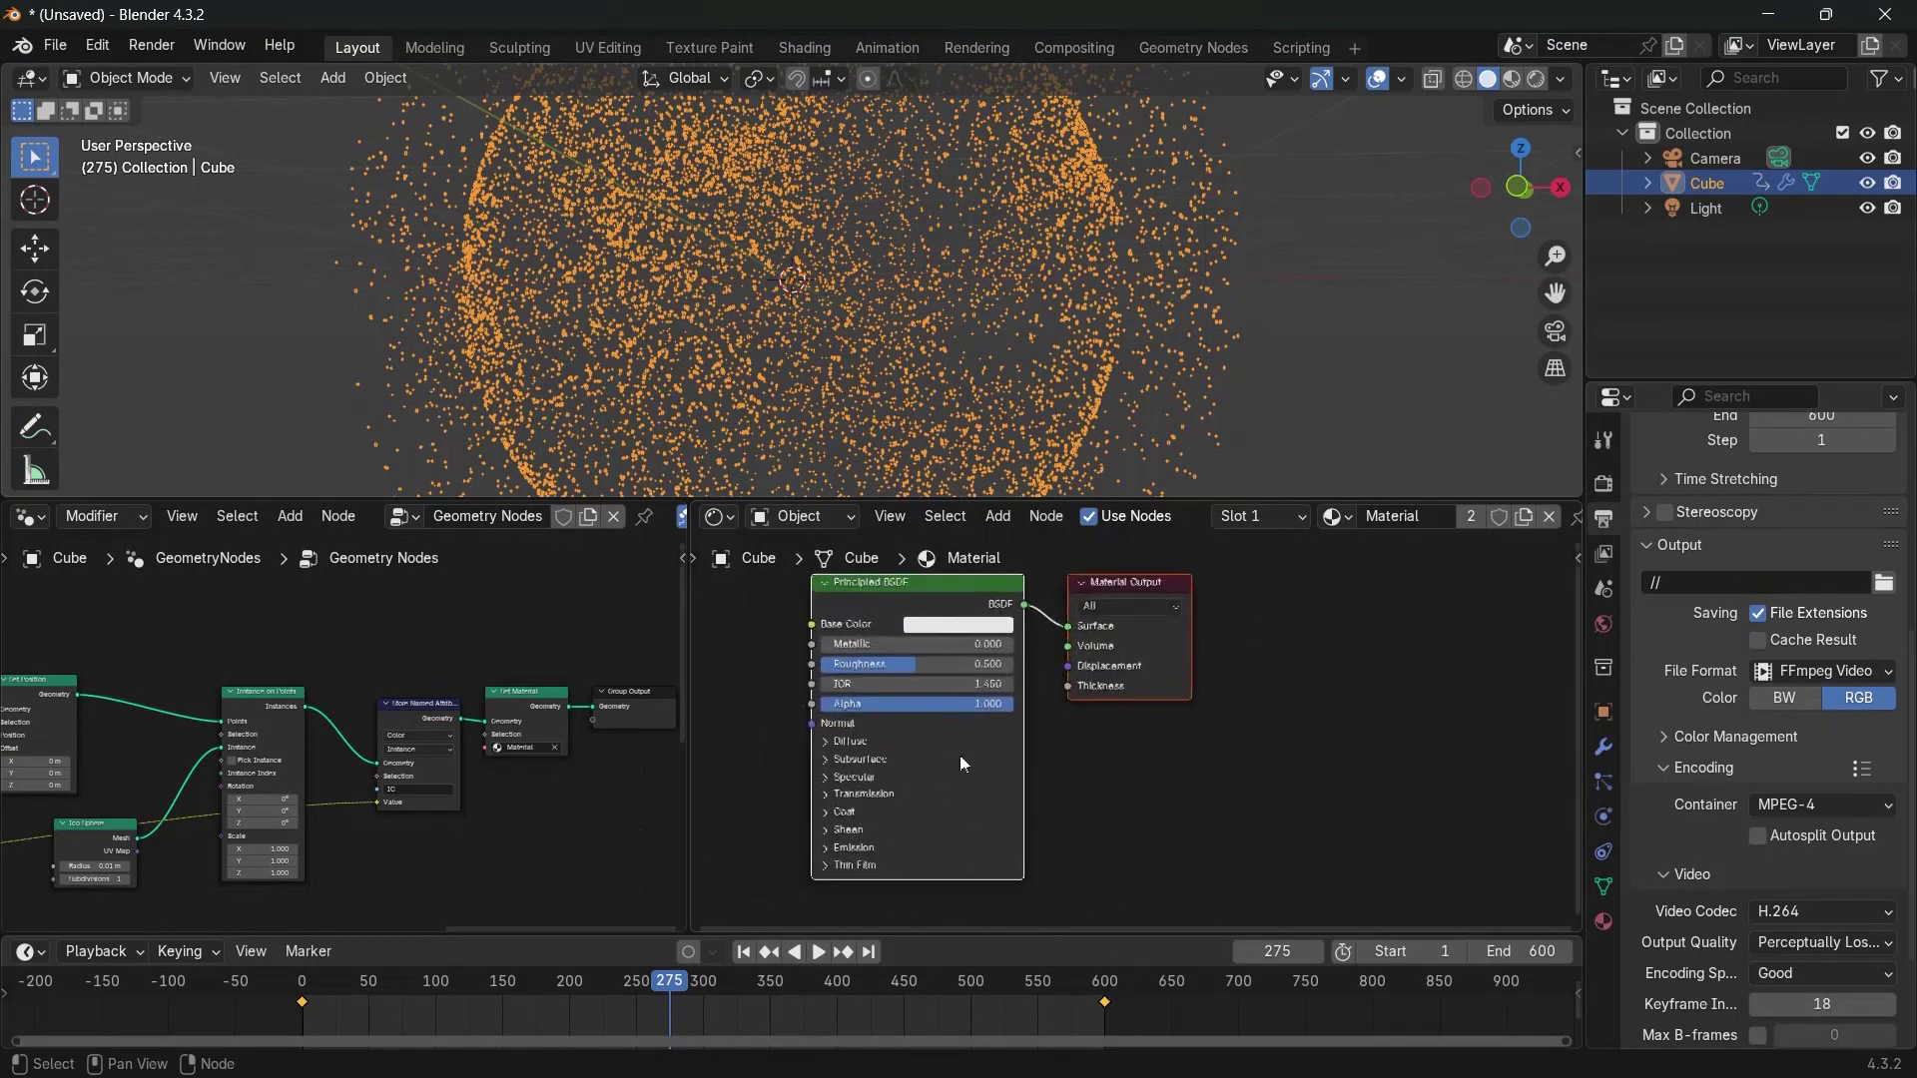
# Set the Principled BSDF's base color to black and expand its Emission settings
pyautogui.click(928, 625)
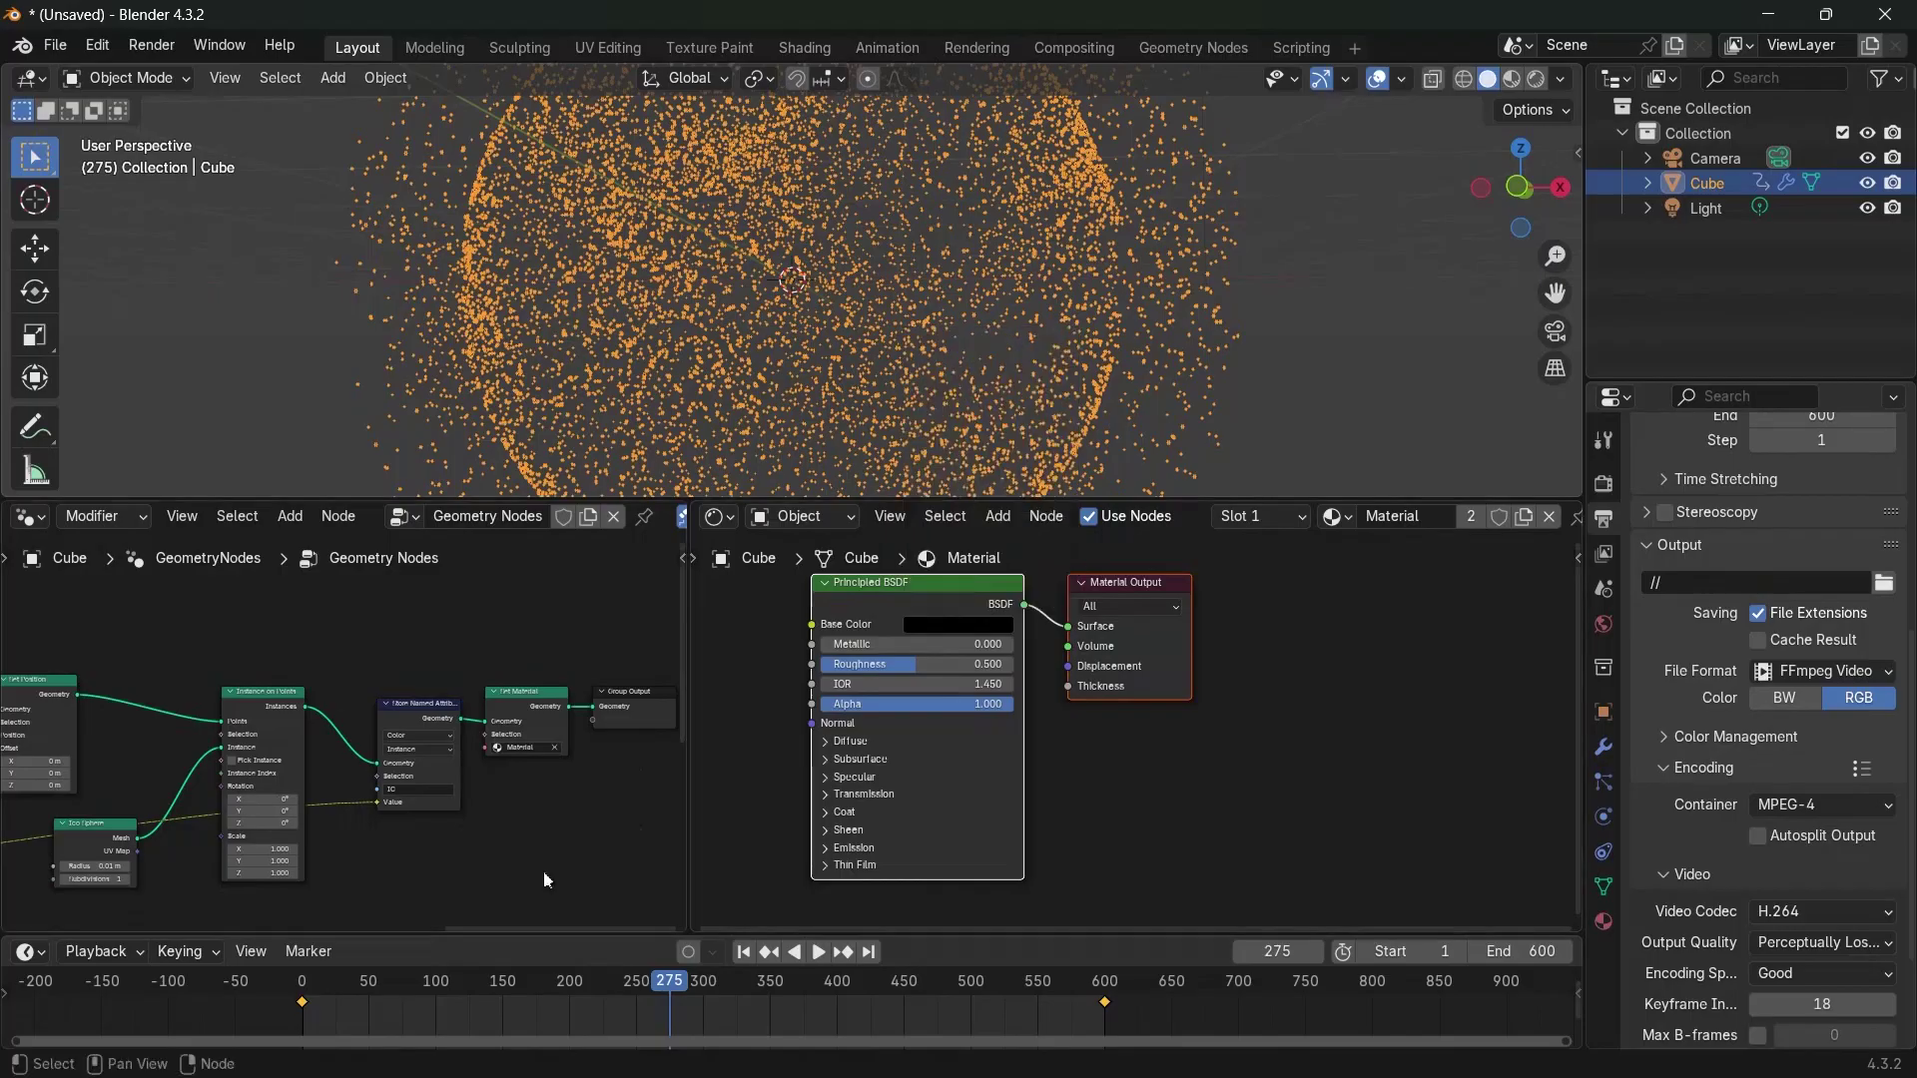
pyautogui.moveTo(815, 873); pyautogui.dragTo(1047, 784, button='middle')
pyautogui.click(931, 807)
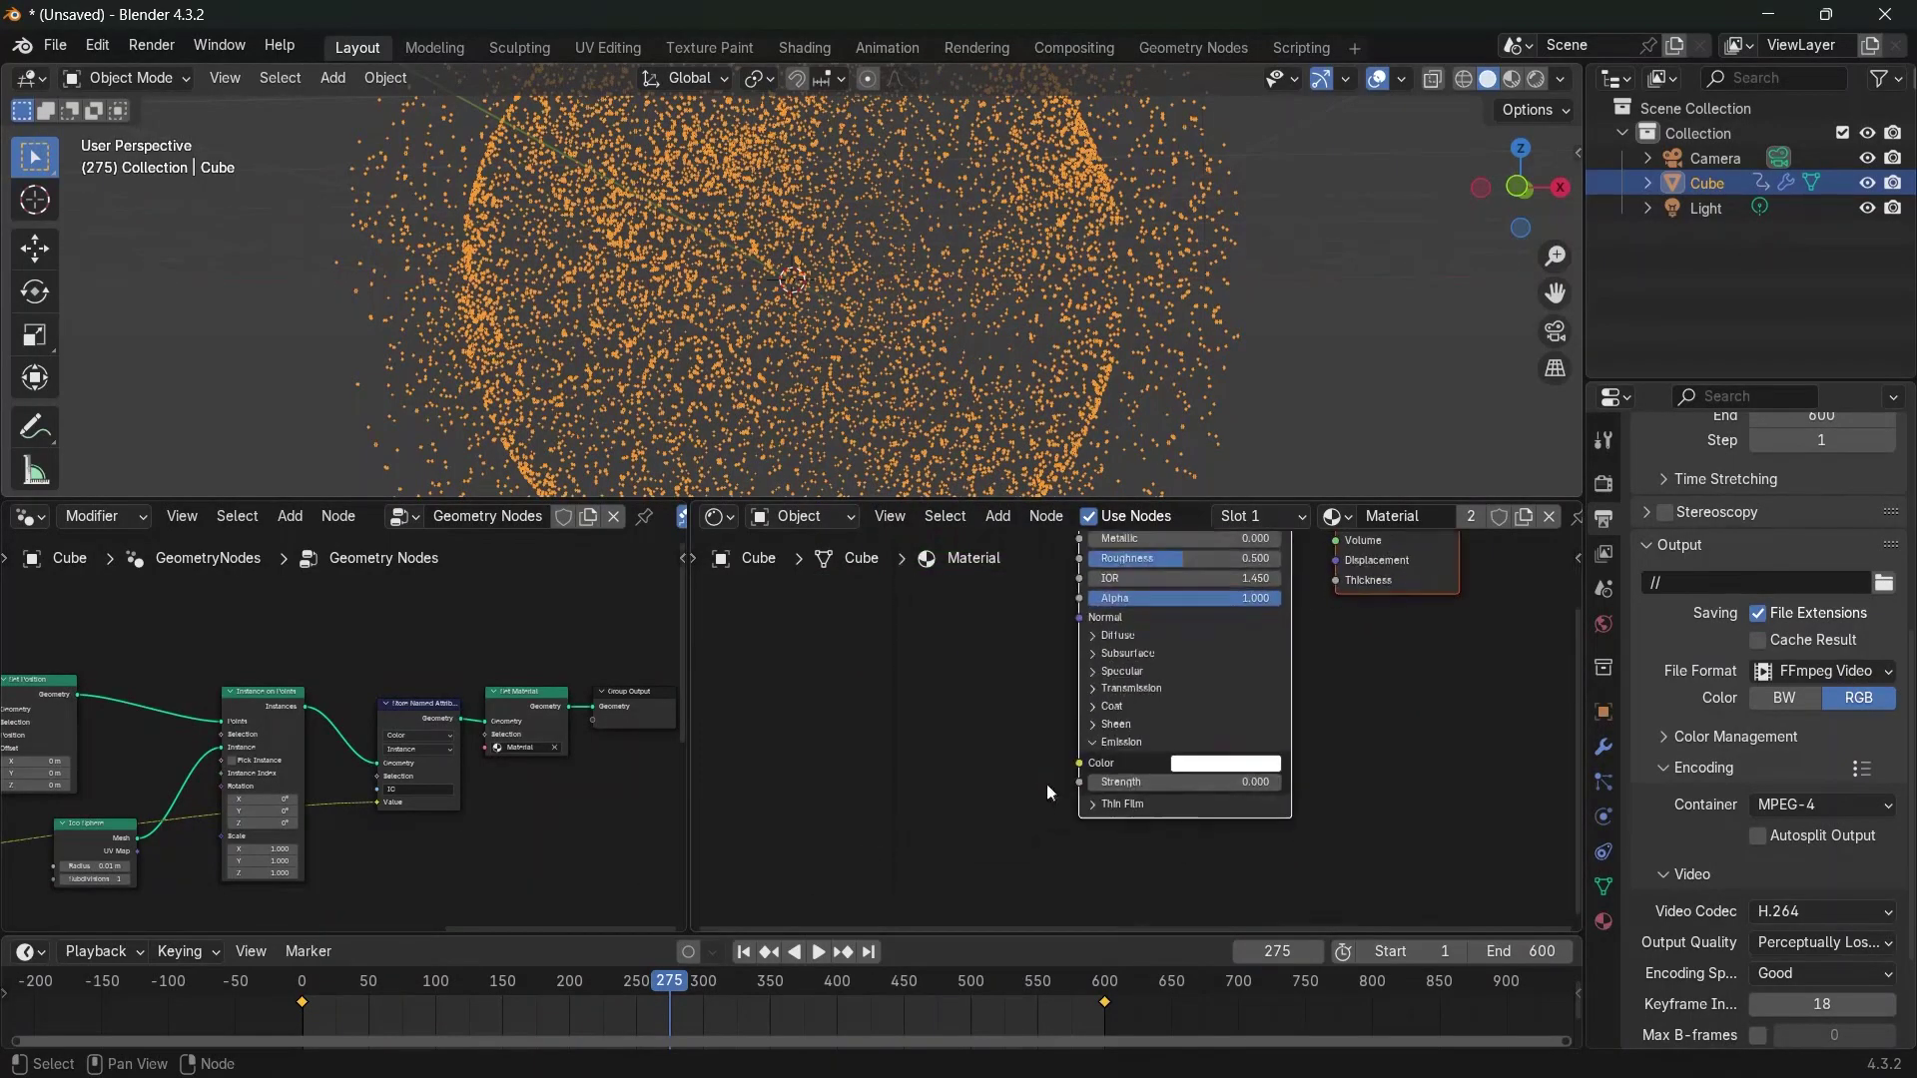
# Add an Attribute node to the material and connect its Color output to the Principled BSDF's emission color
pyautogui.scroll(3, 895, 799)
pyautogui.moveTo(895, 794); pyautogui.dragTo(1002, 773, button='middle')
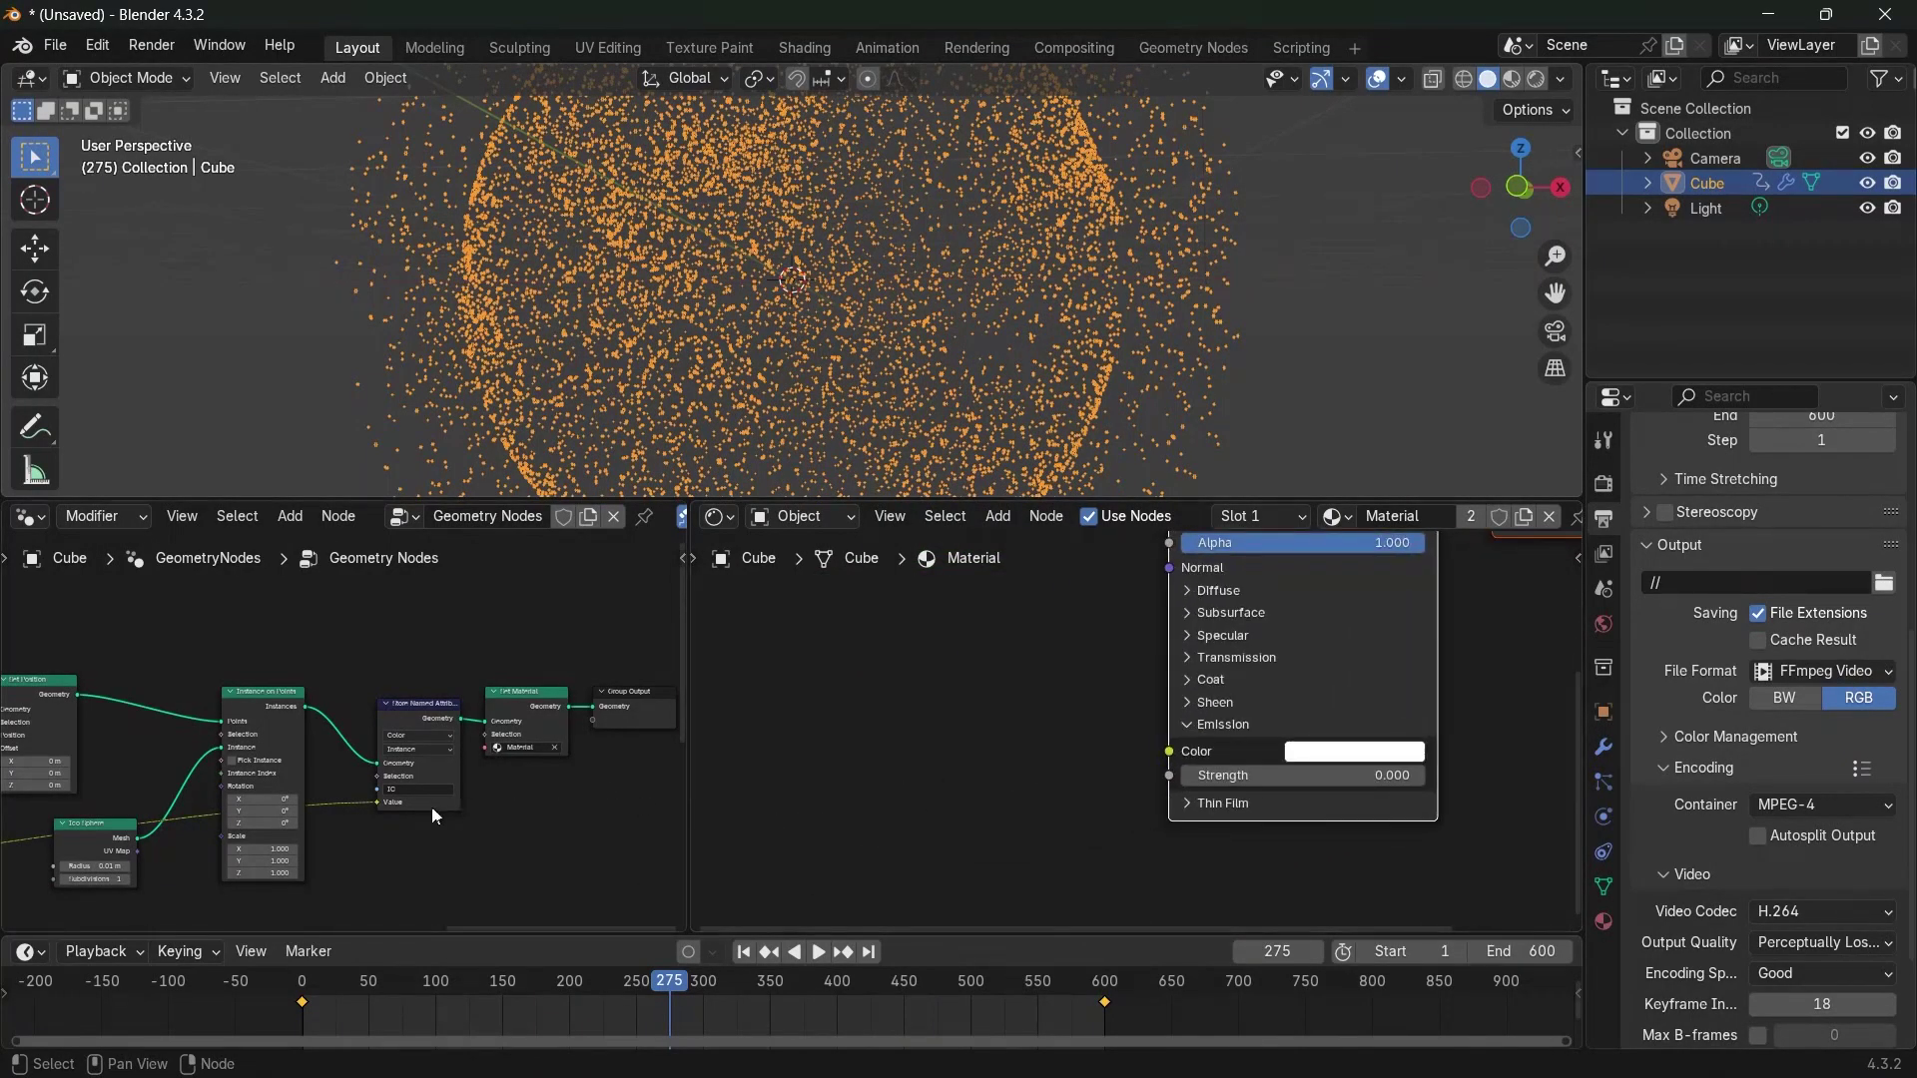
pyautogui.scroll(1, 439, 817)
pyautogui.moveTo(871, 807); pyautogui.dragTo(851, 817, button='middle')
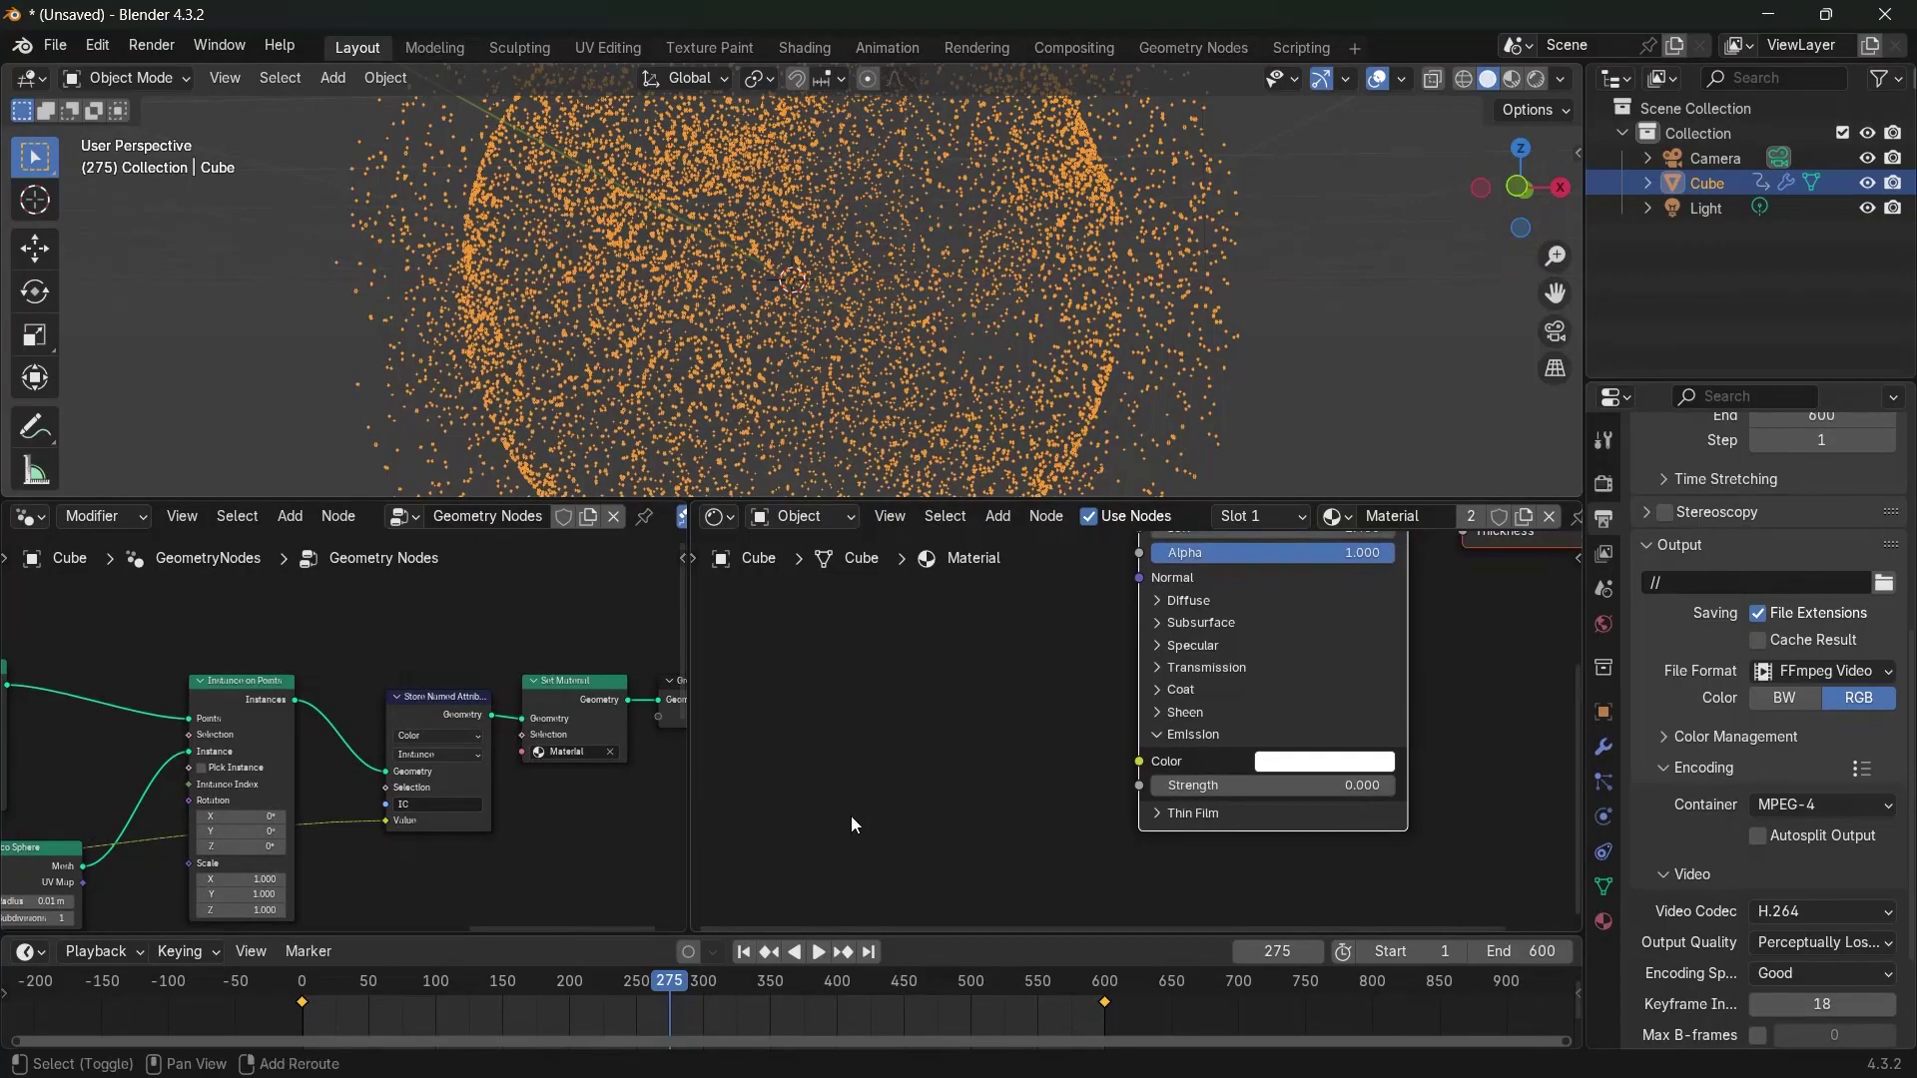
pyautogui.hotkey('shift', 'a')
pyautogui.write('attr')
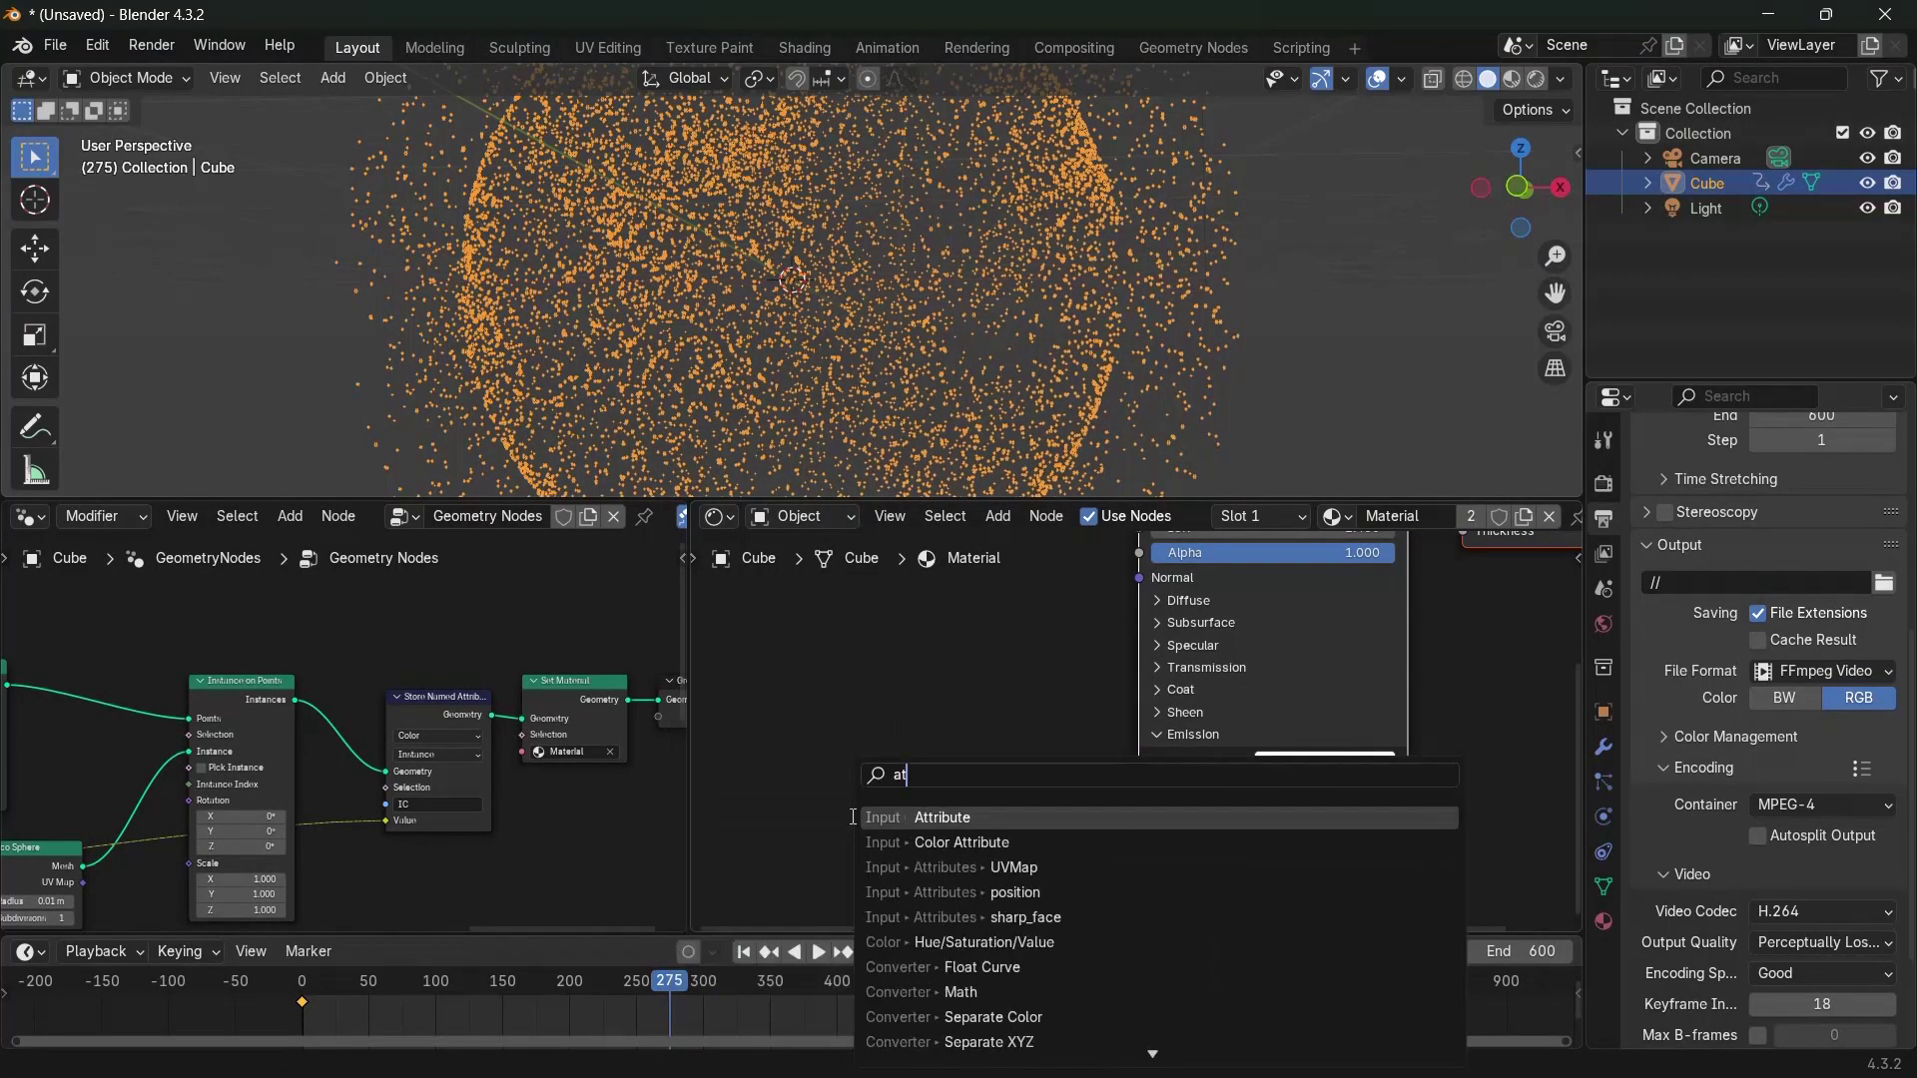
pyautogui.press('Return')
pyautogui.click(912, 749)
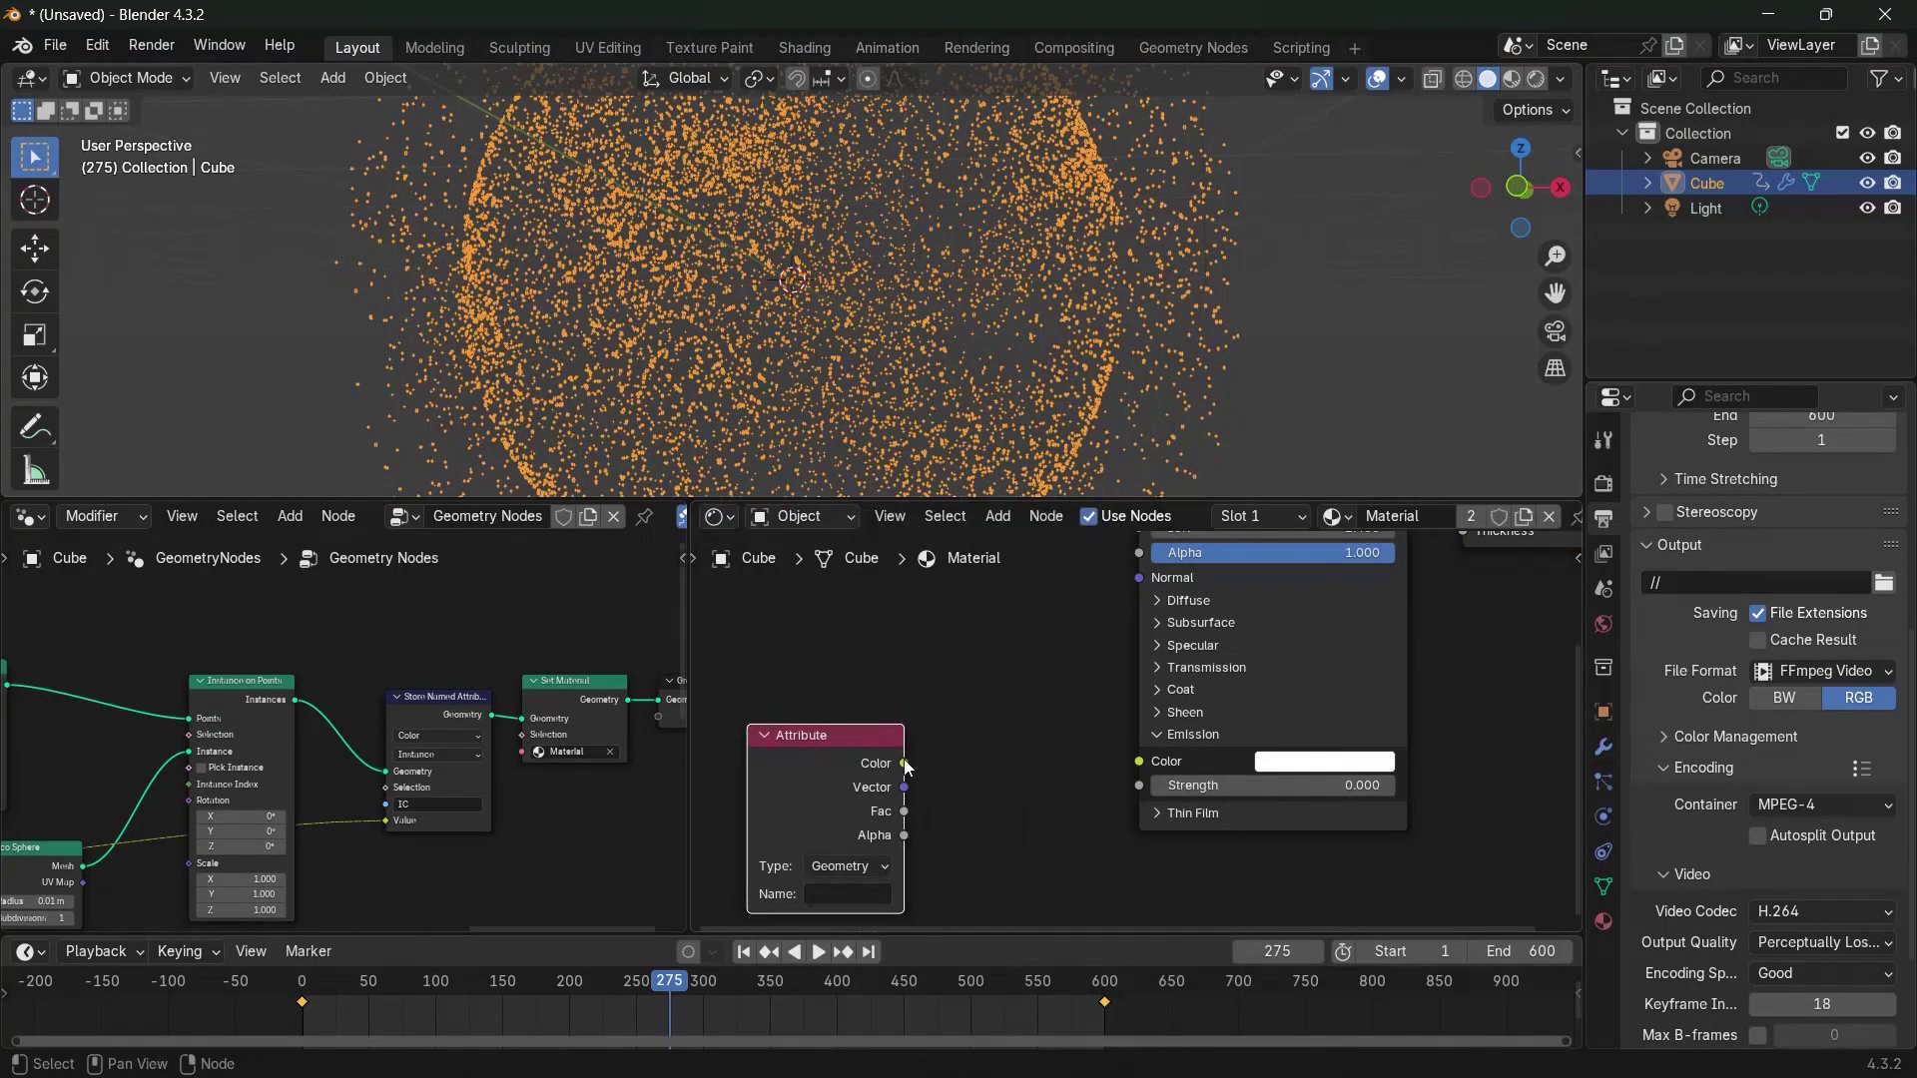
pyautogui.moveTo(903, 763); pyautogui.dragTo(1138, 761)
# Set the Attribute node's type to Instancer and its name to IC
pyautogui.moveTo(816, 793); pyautogui.dragTo(730, 726)
pyautogui.moveTo(730, 738); pyautogui.dragTo(784, 744, button='middle')
pyautogui.scroll(2, 784, 759)
pyautogui.scroll(2, 385, 827)
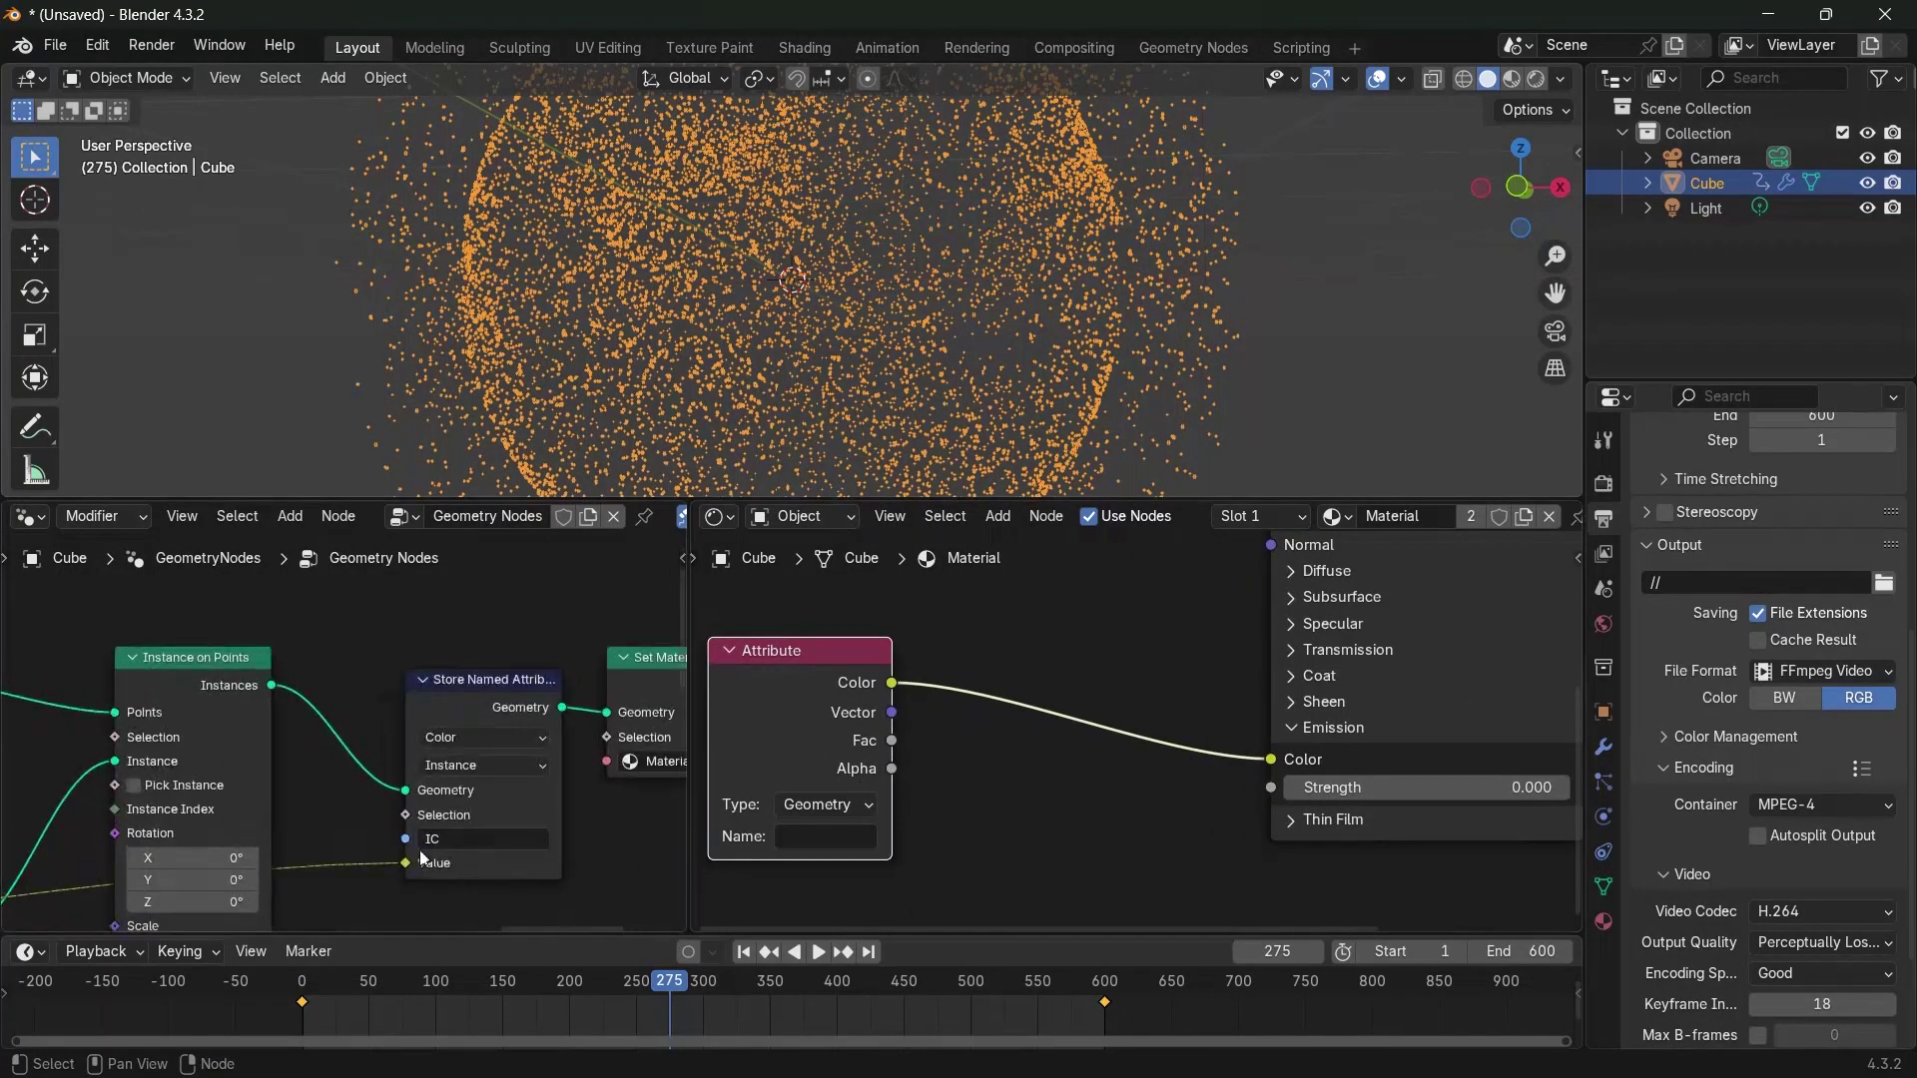
pyautogui.click(789, 806)
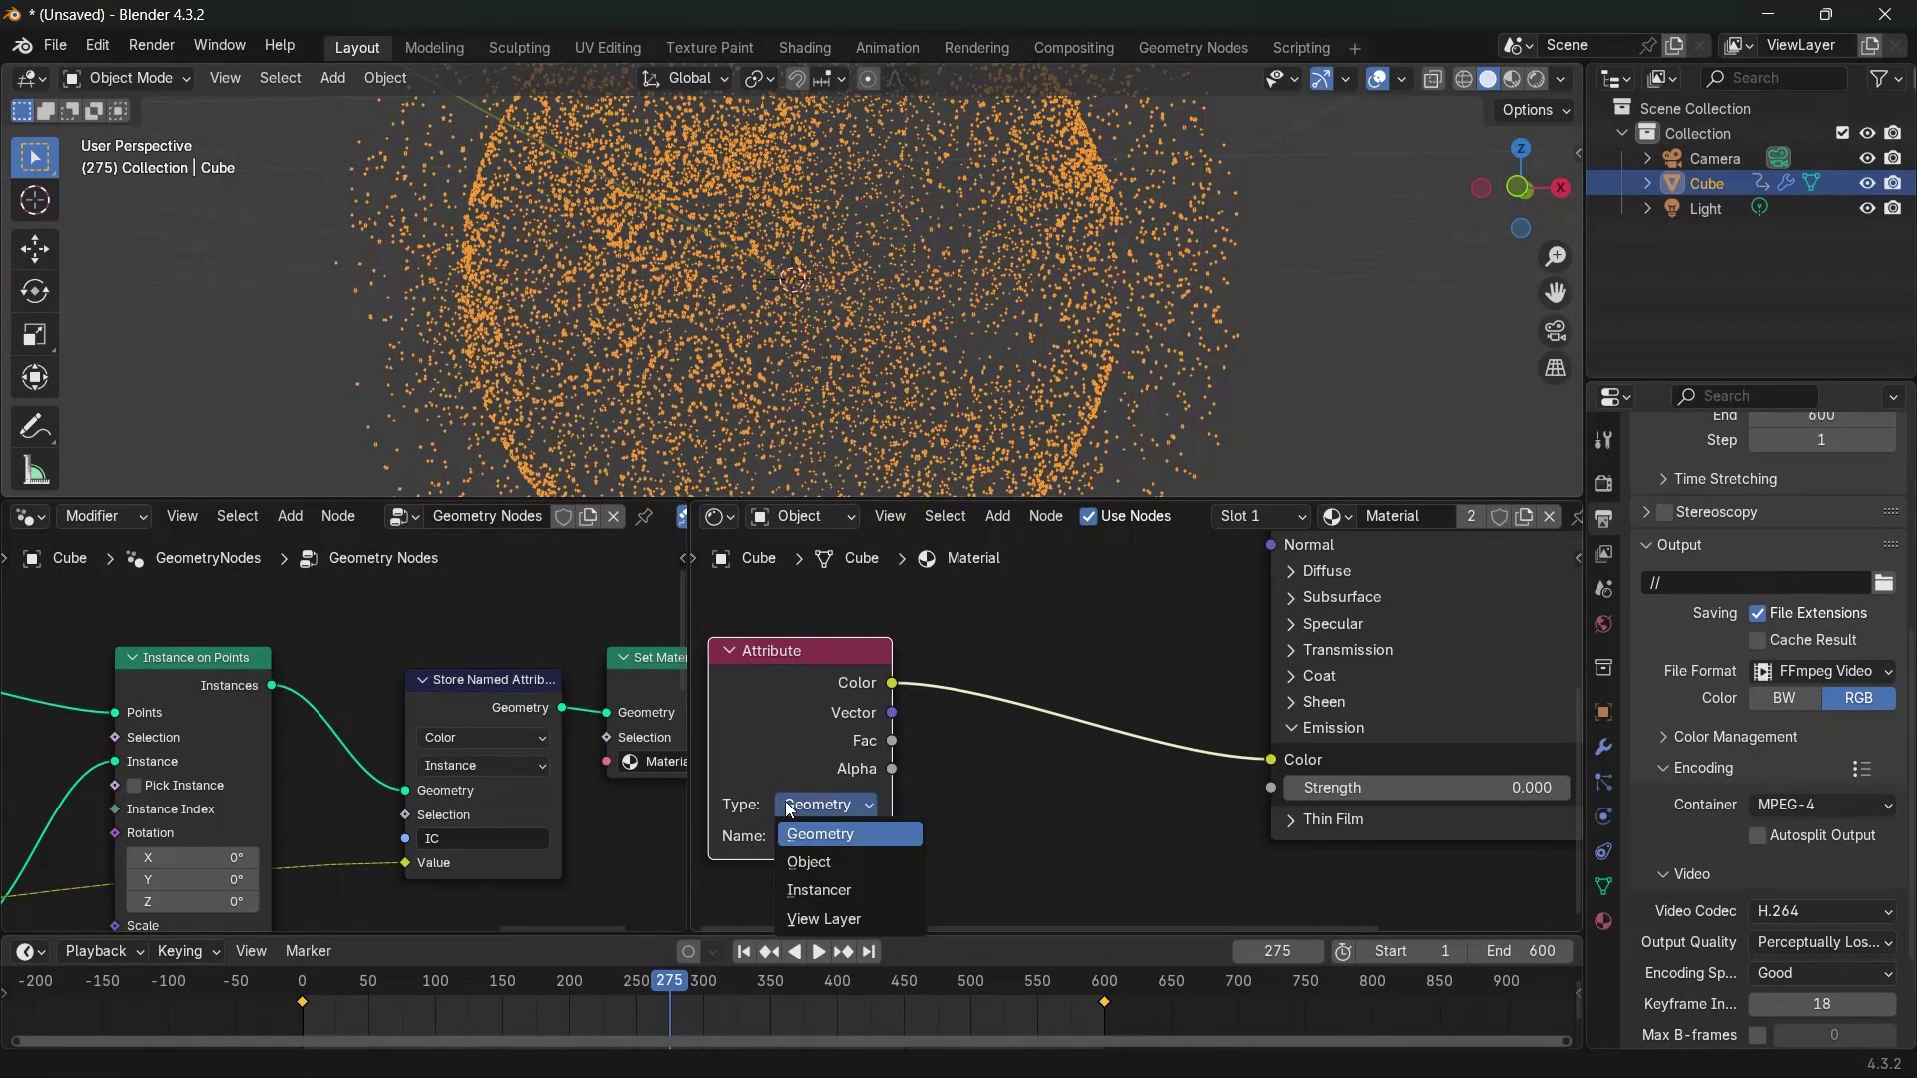
pyautogui.click(819, 890)
pyautogui.click(816, 842)
pyautogui.write('IC')
pyautogui.press('Return')
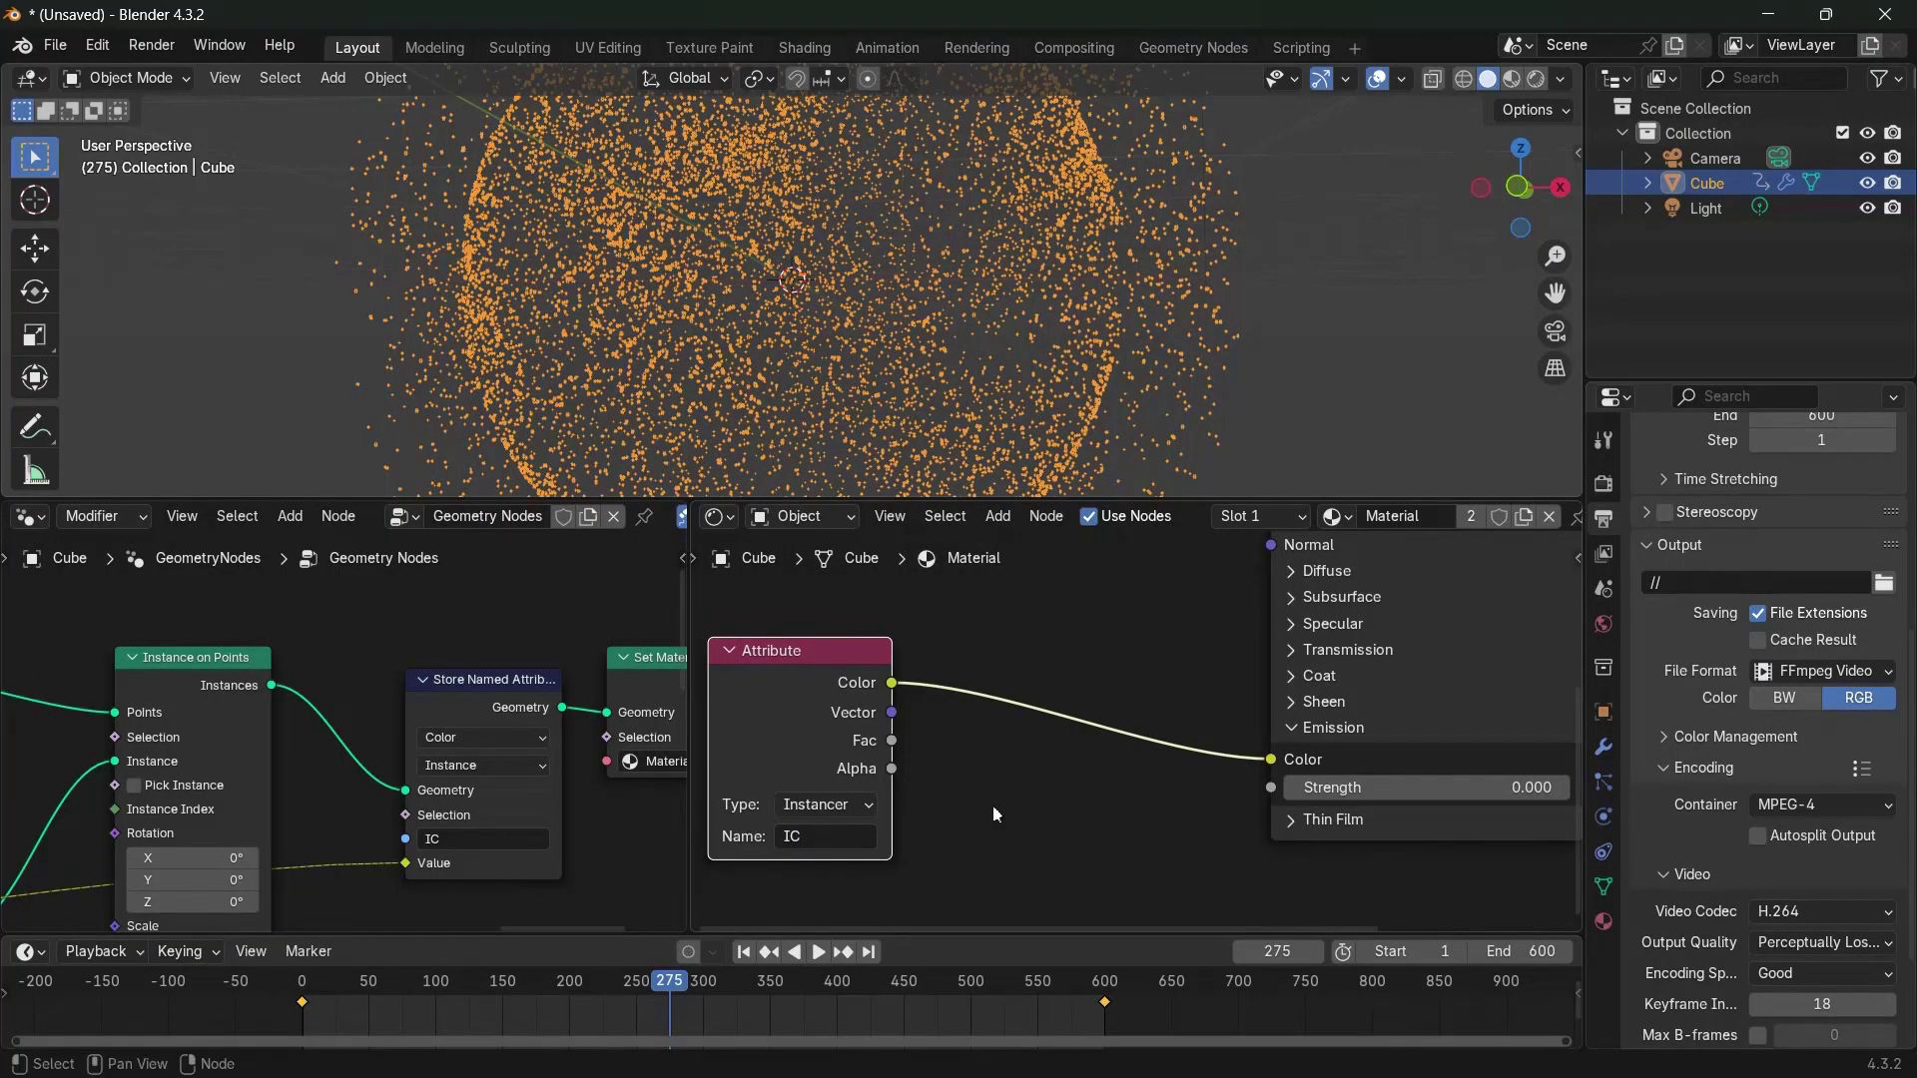
# Add a Color Ramp node to the material, placed unconnected below the link from Attribute to Principled BSDF
pyautogui.scroll(-1, 996, 808)
pyautogui.moveTo(865, 683); pyautogui.dragTo(864, 704)
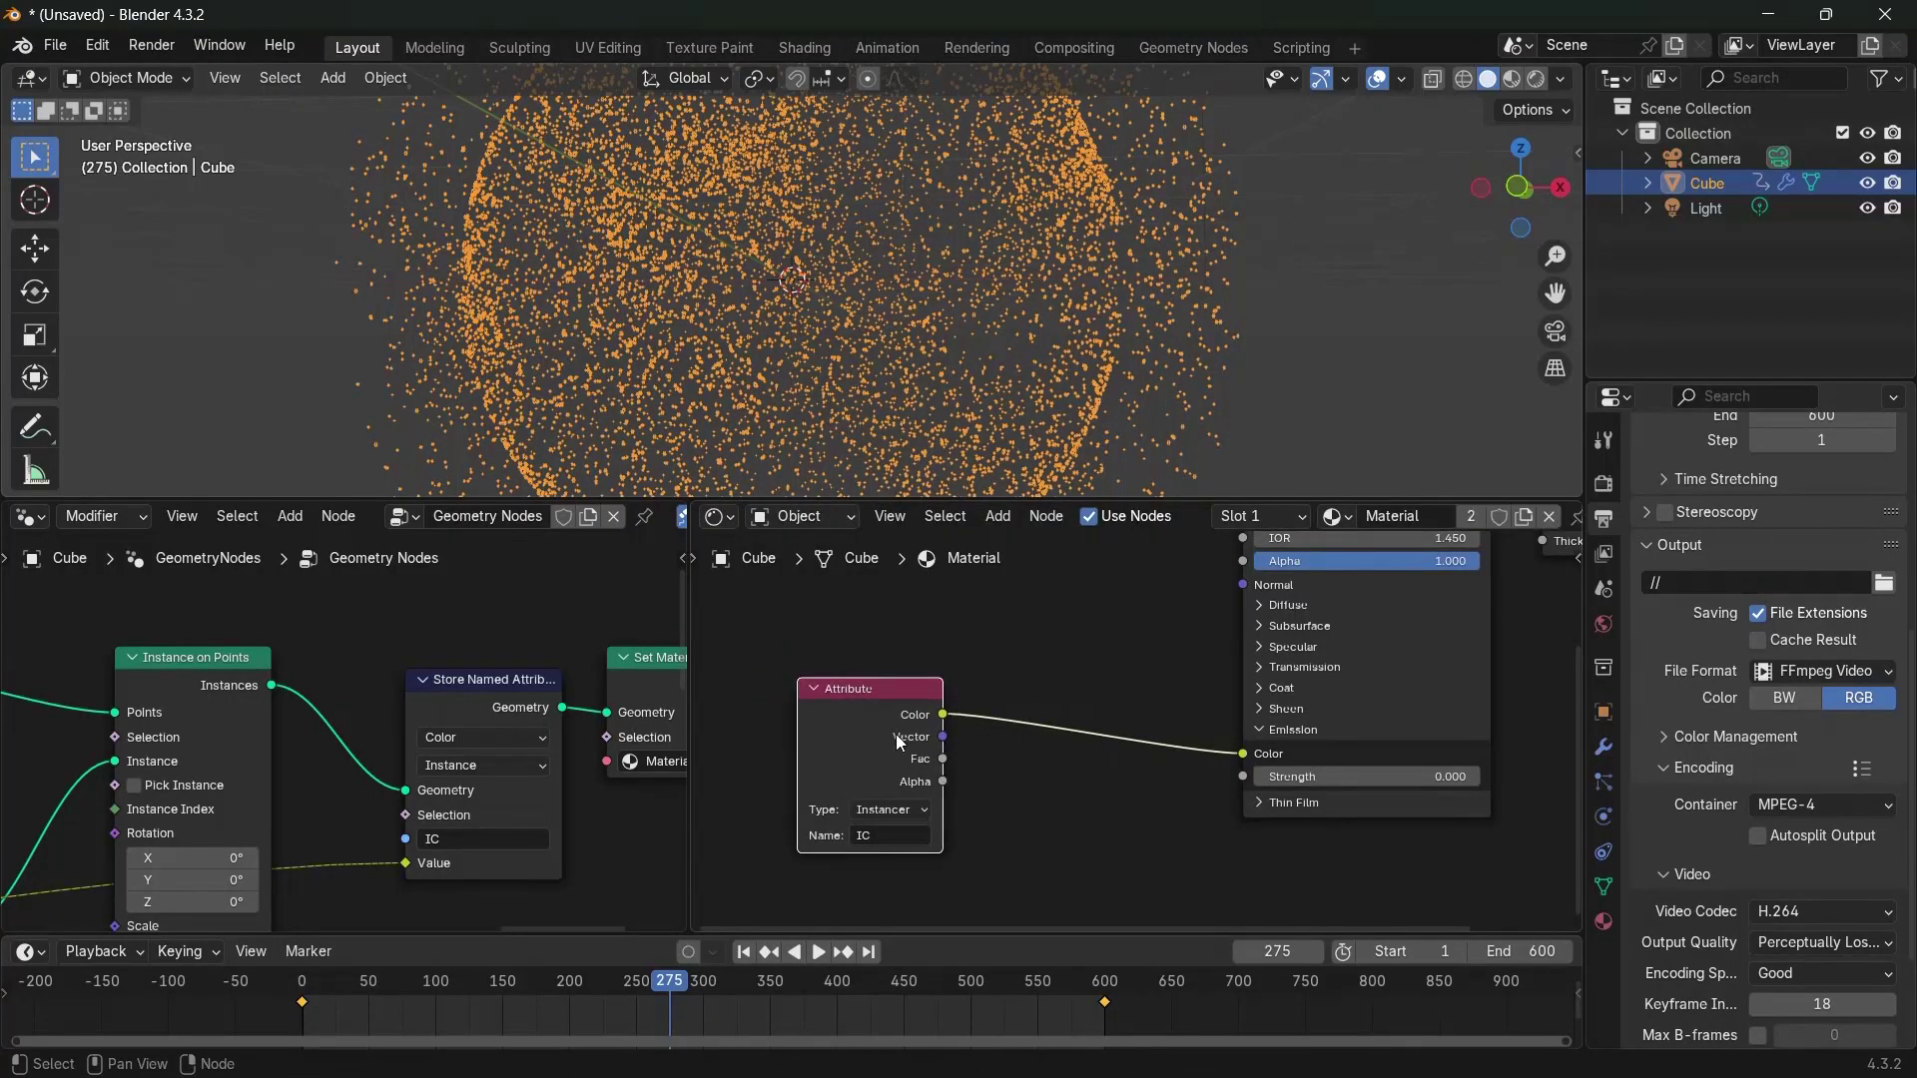
pyautogui.hotkey('shift', 'a')
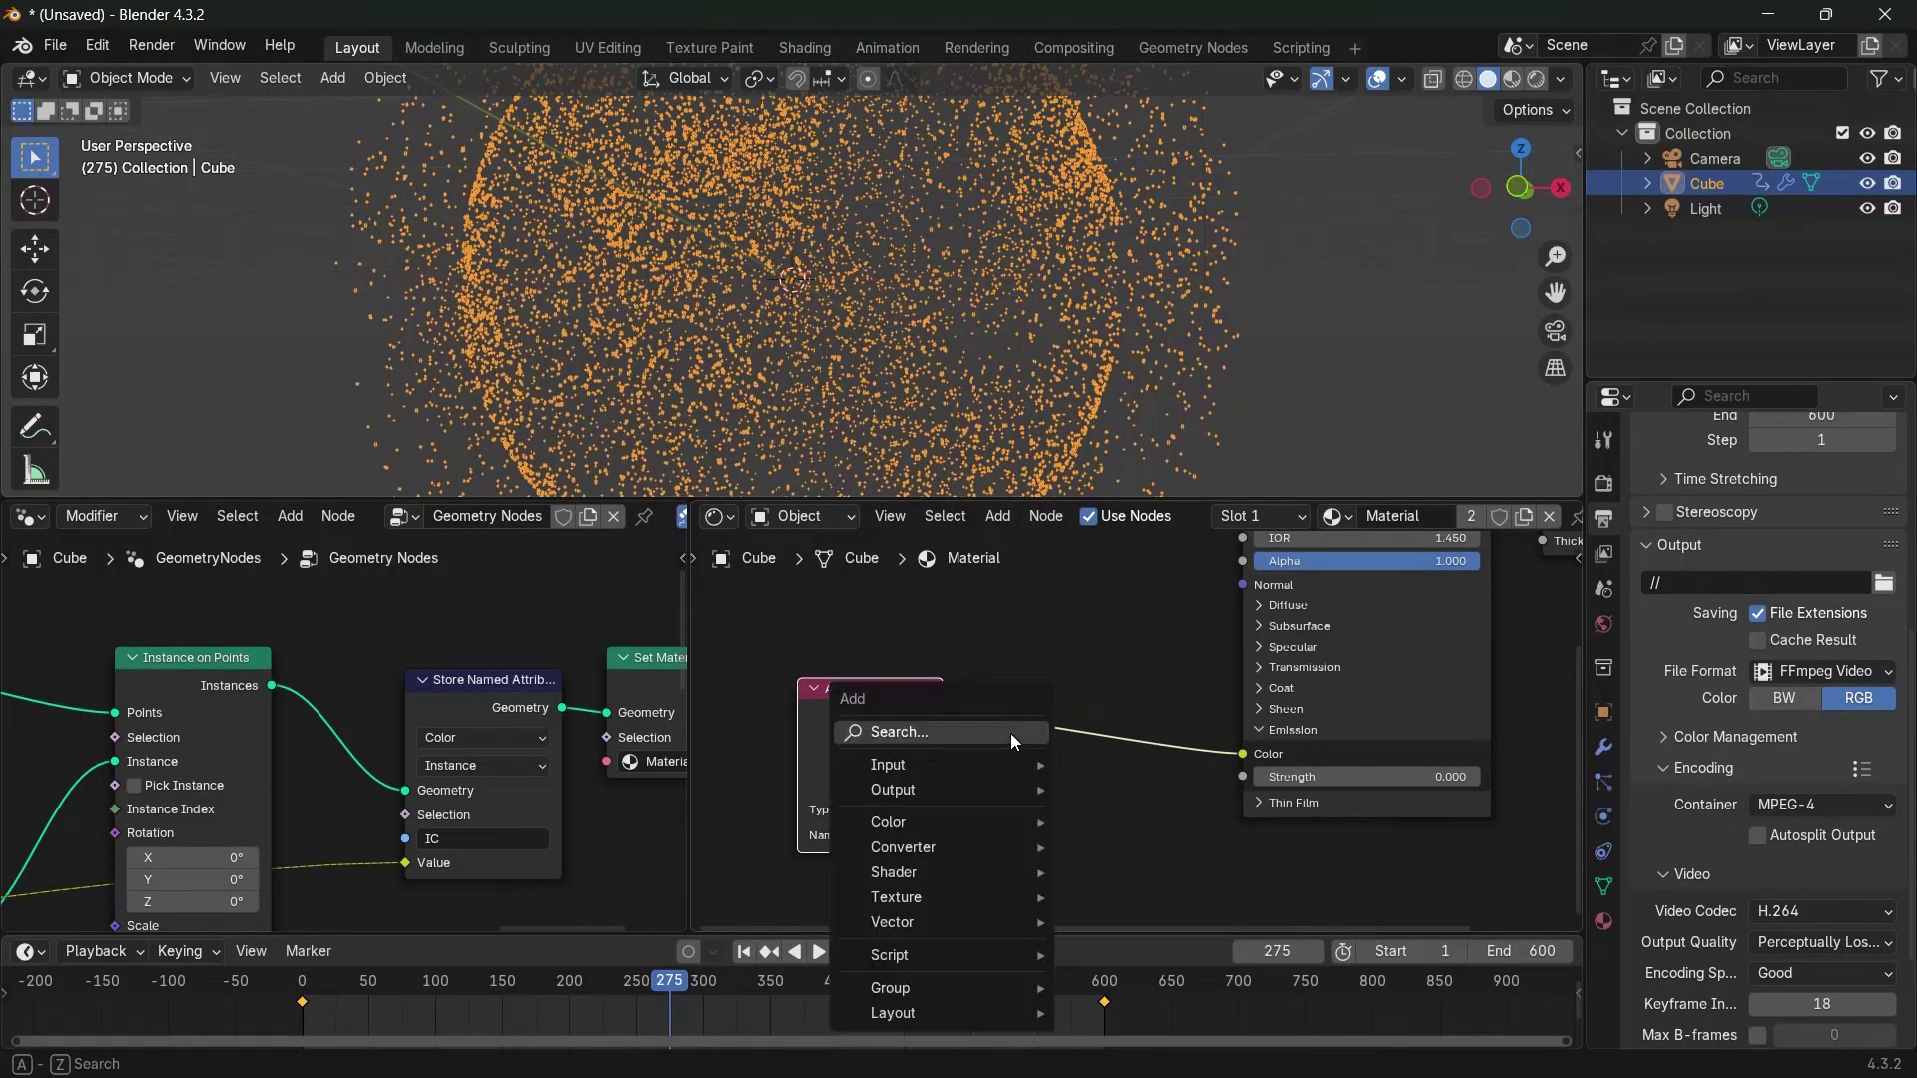
pyautogui.write('coo')
pyautogui.press('BackSpace')
pyautogui.write('lo')
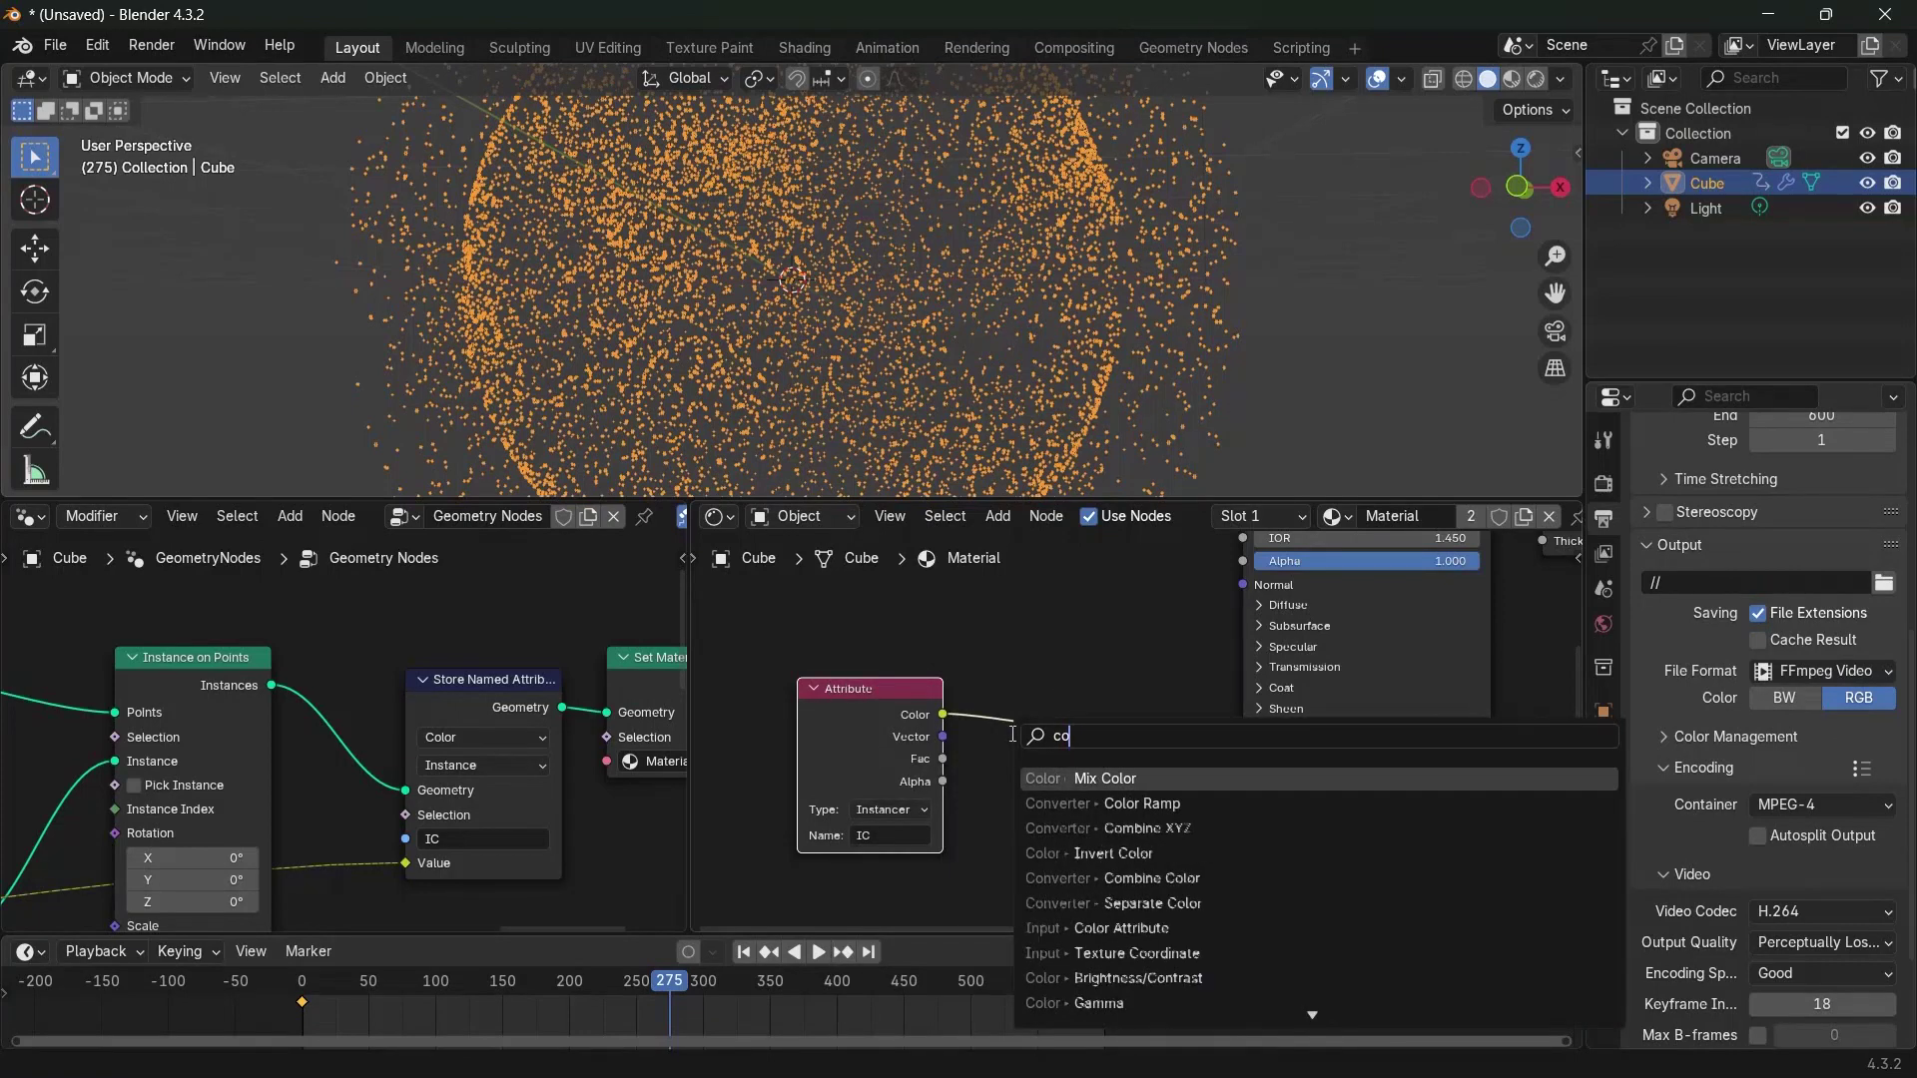
pyautogui.click(1142, 803)
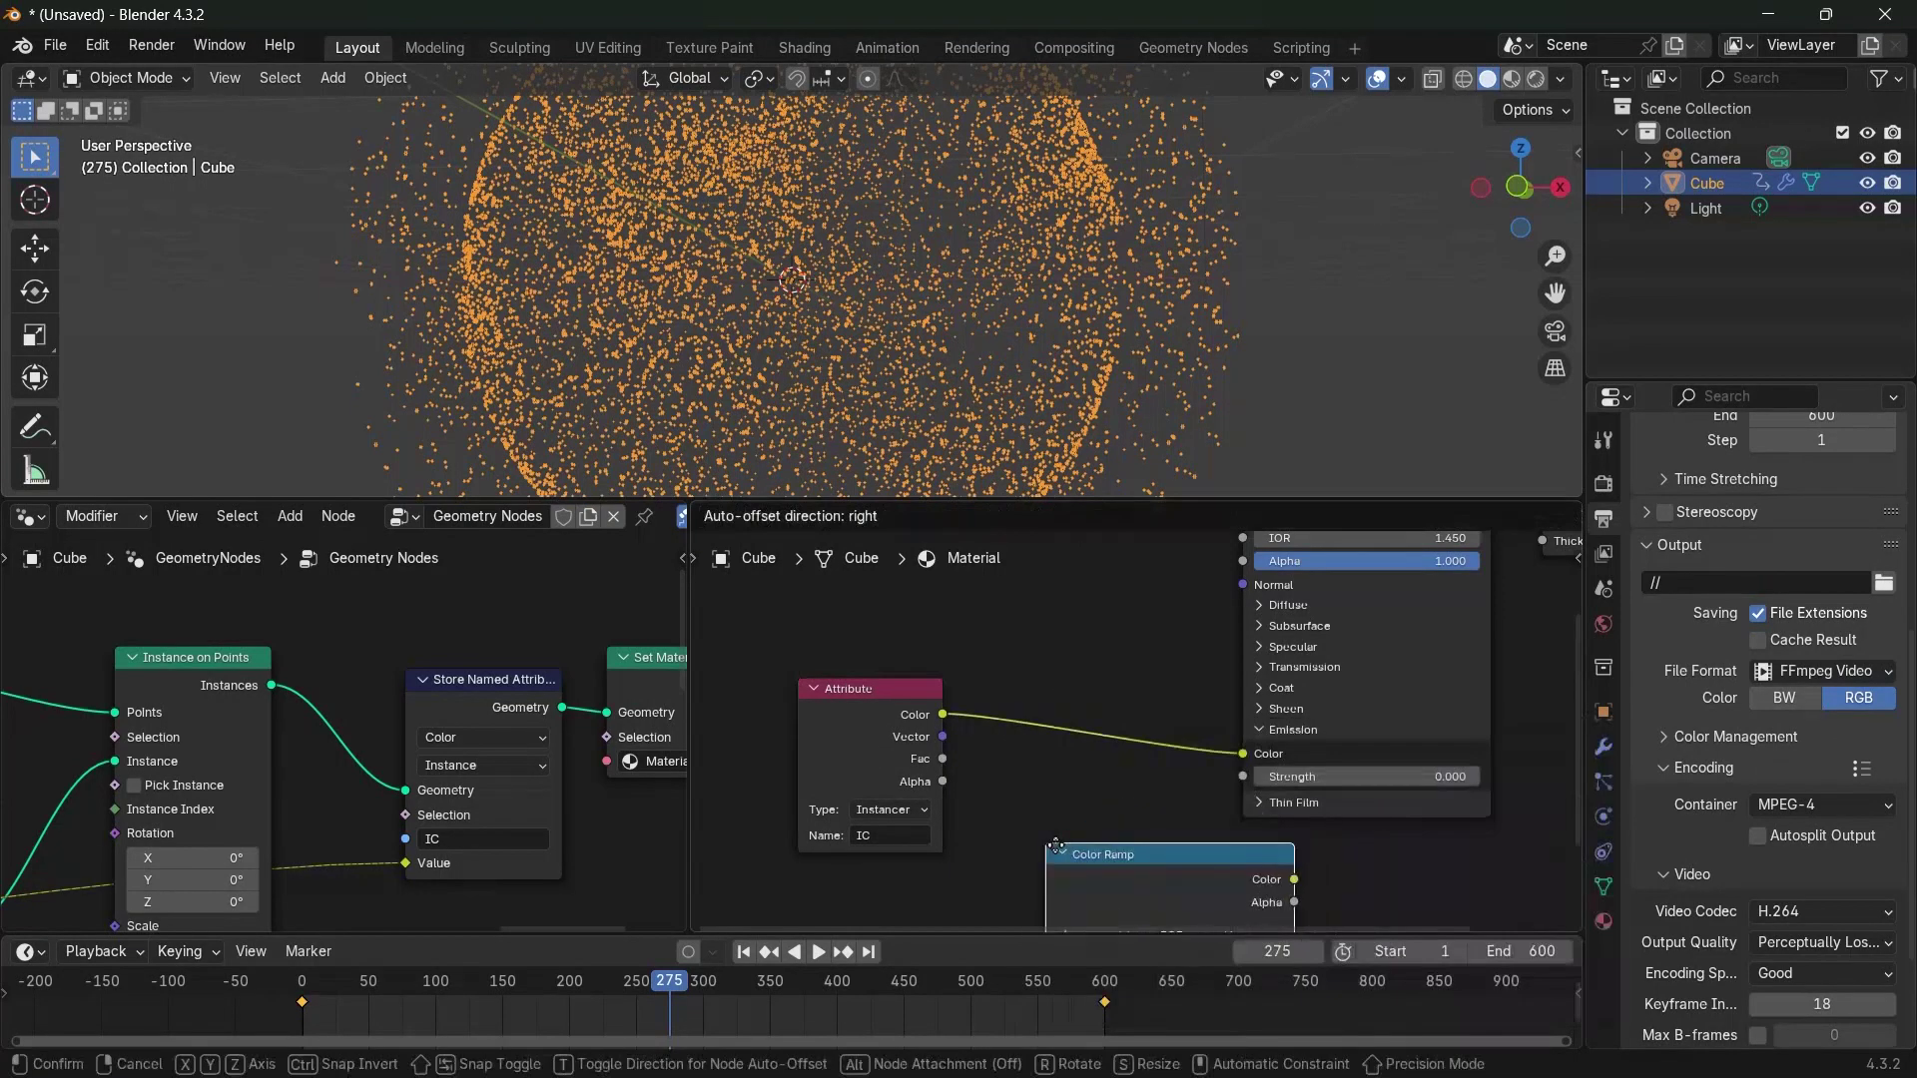
pyautogui.click(1088, 863)
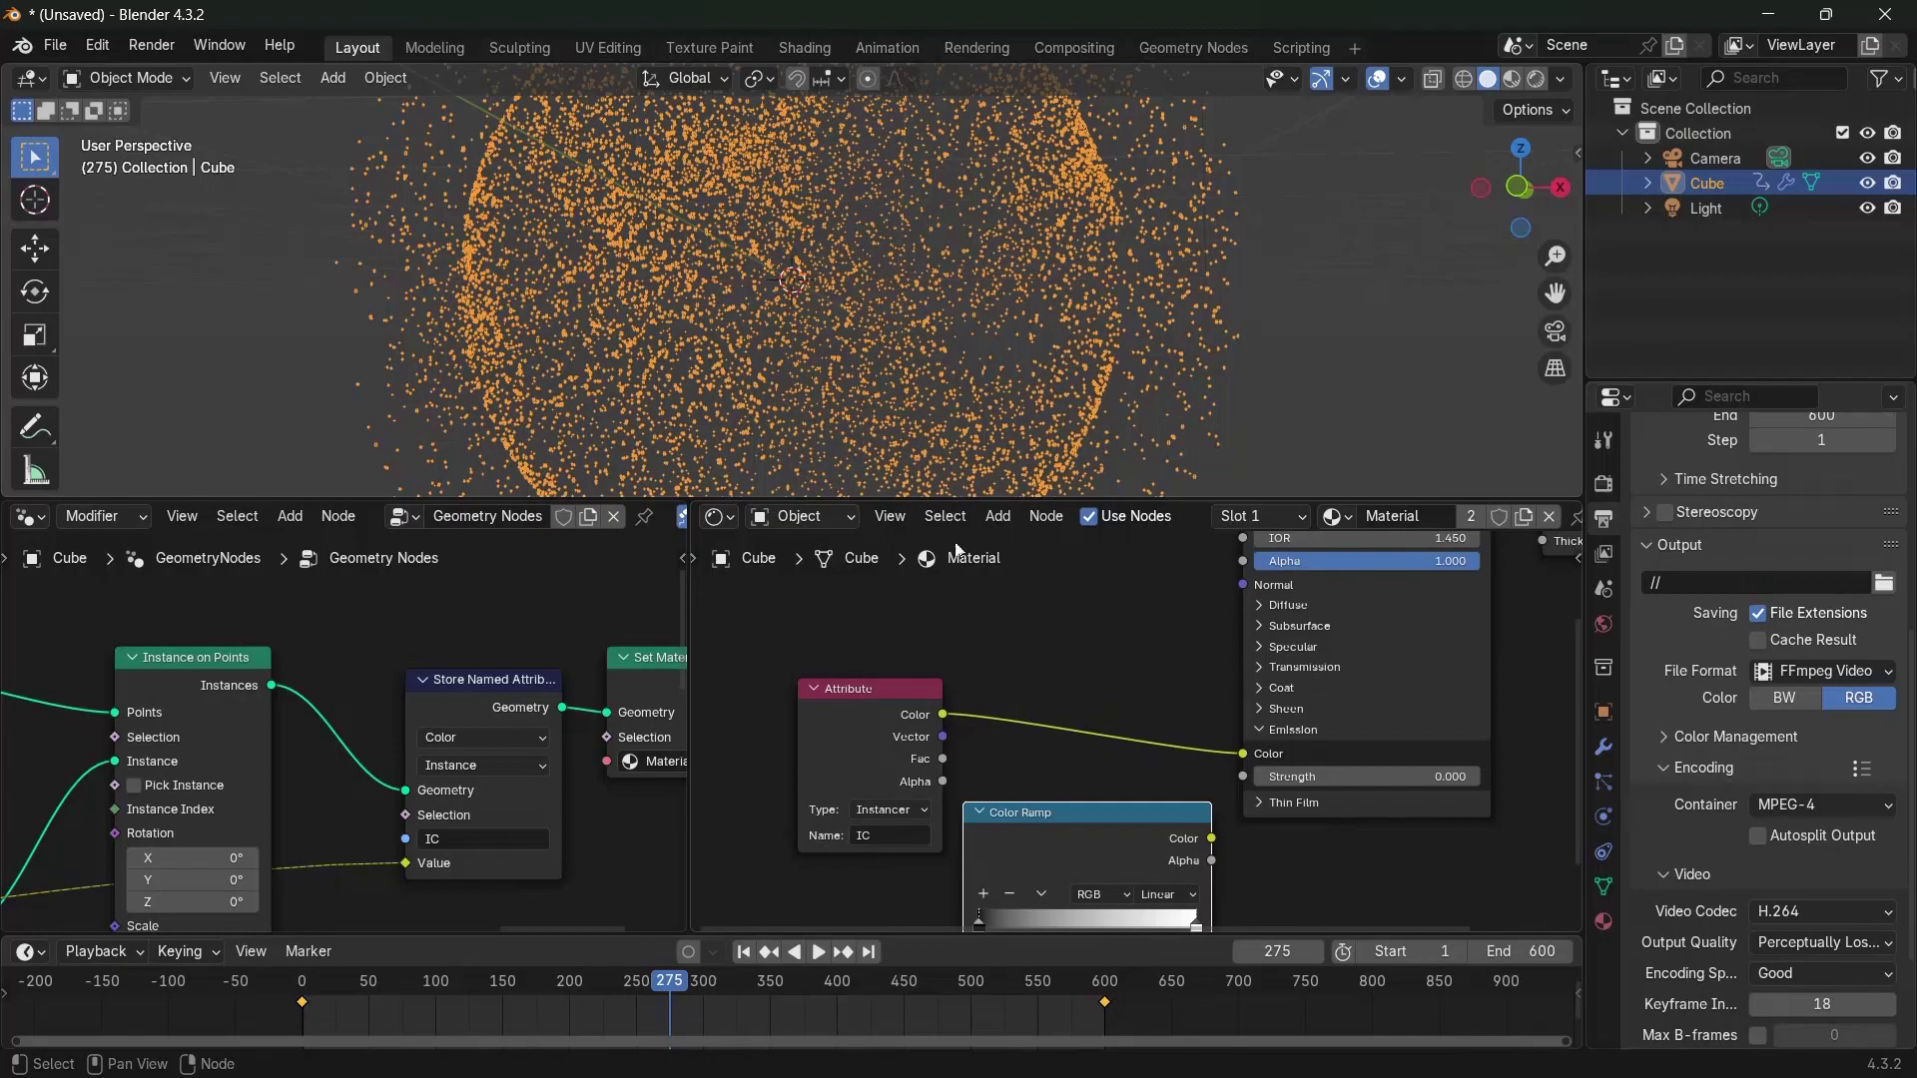
# Switch the 3D viewport to rendered shading and turn off its overlays
pyautogui.scroll(-1, 939, 279)
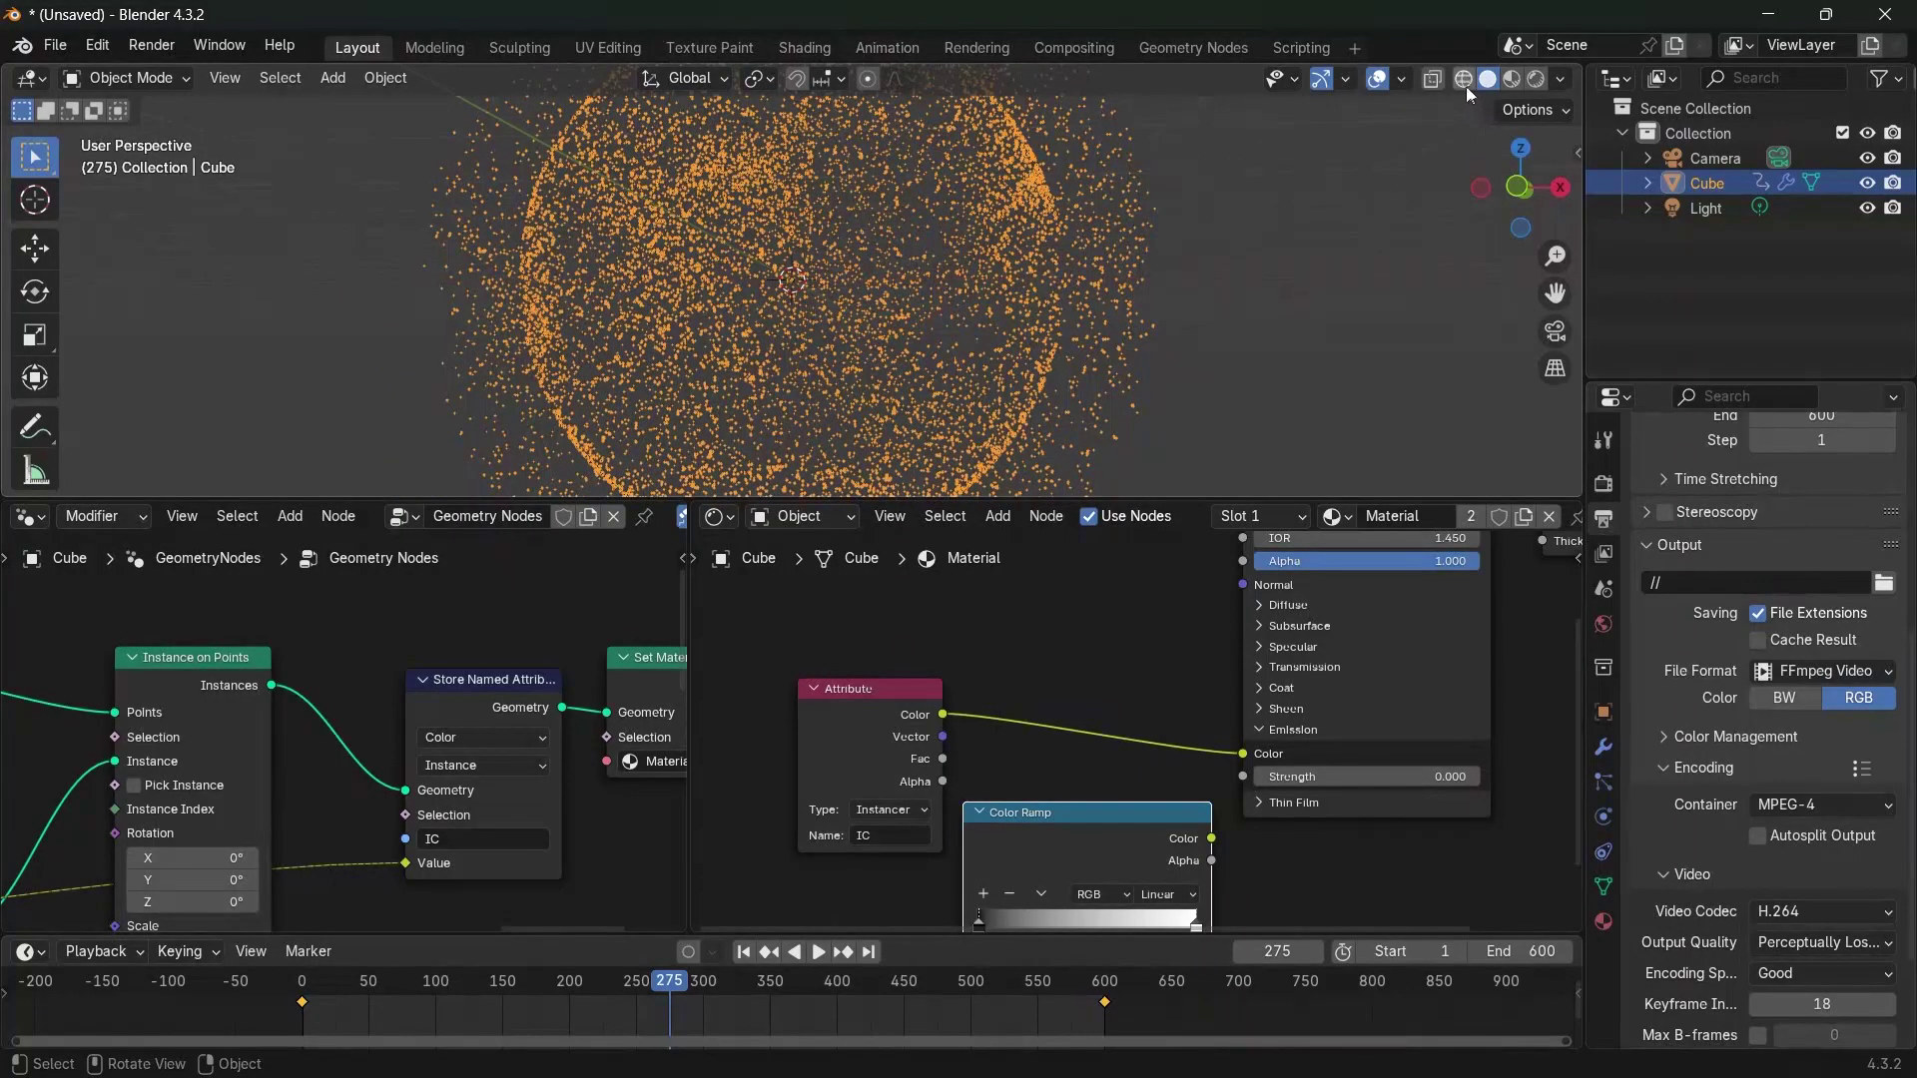
pyautogui.click(1542, 78)
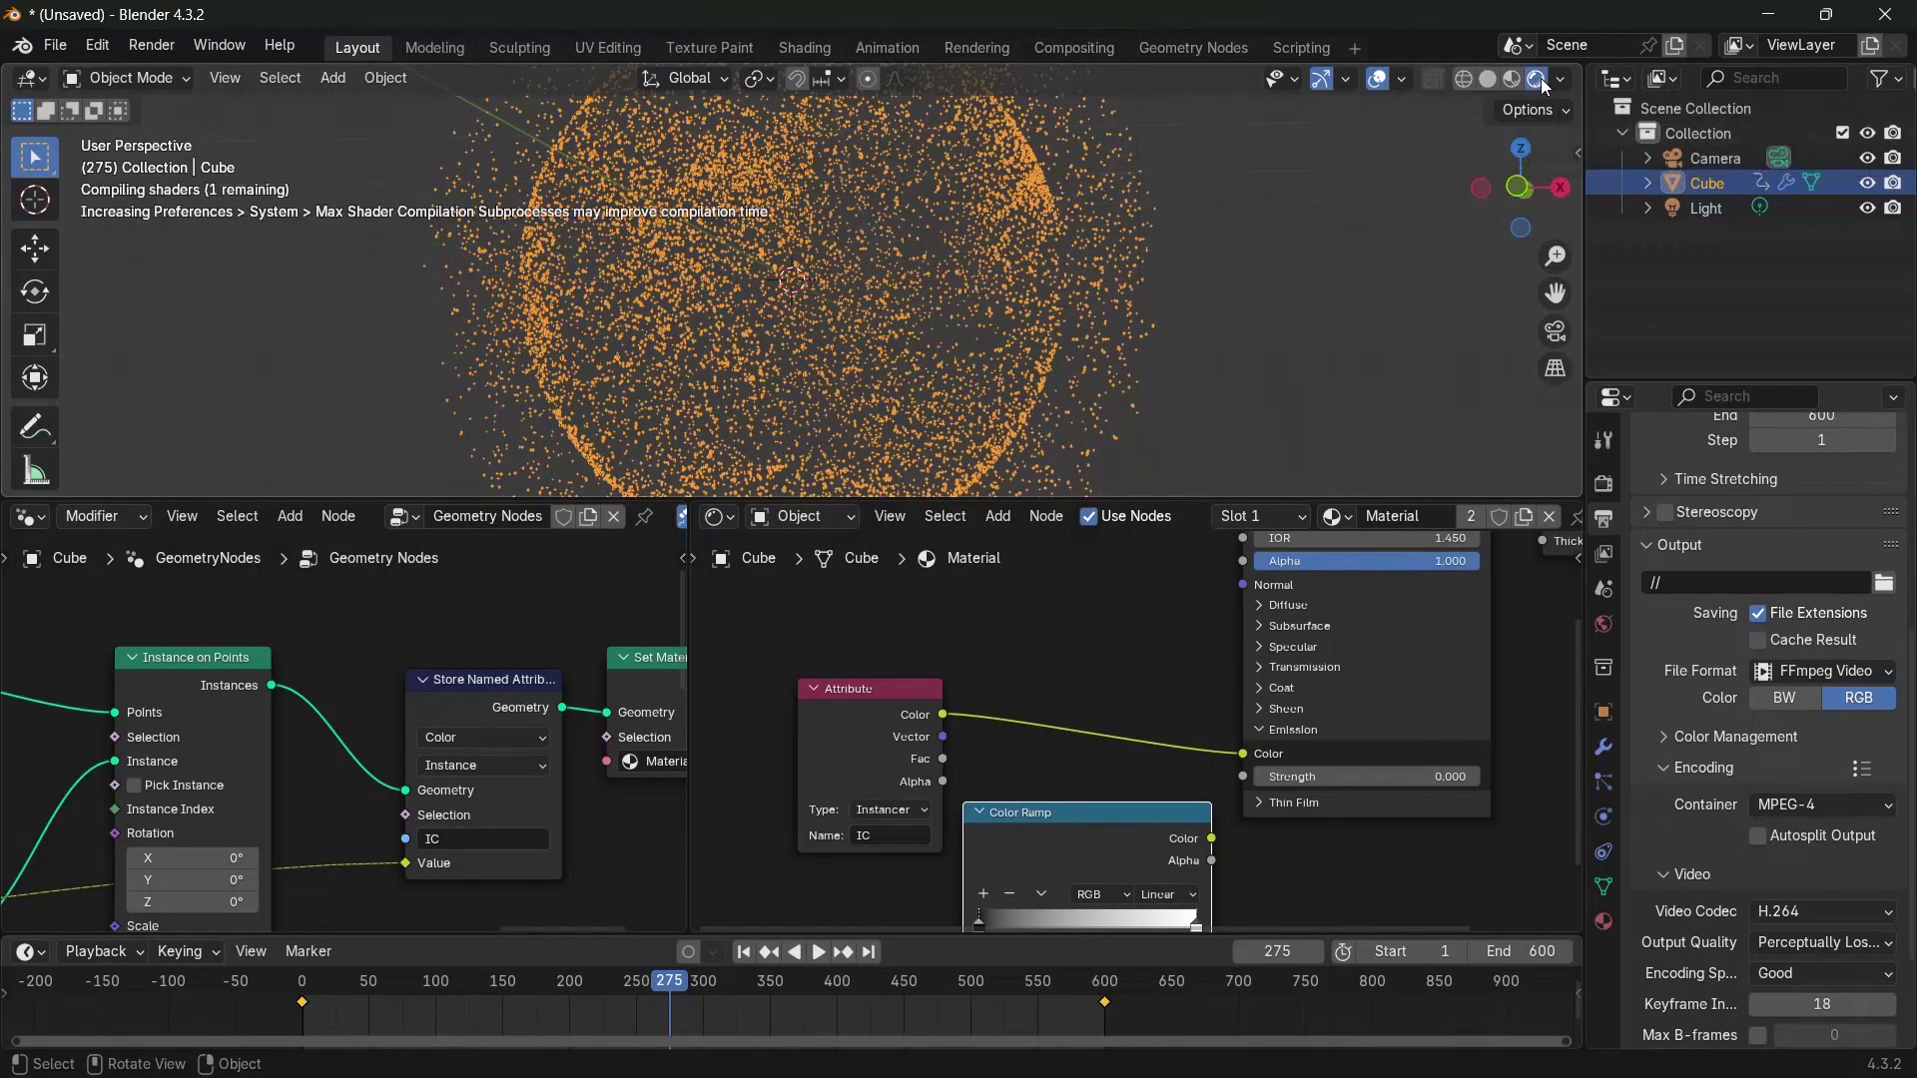
pyautogui.click(1380, 81)
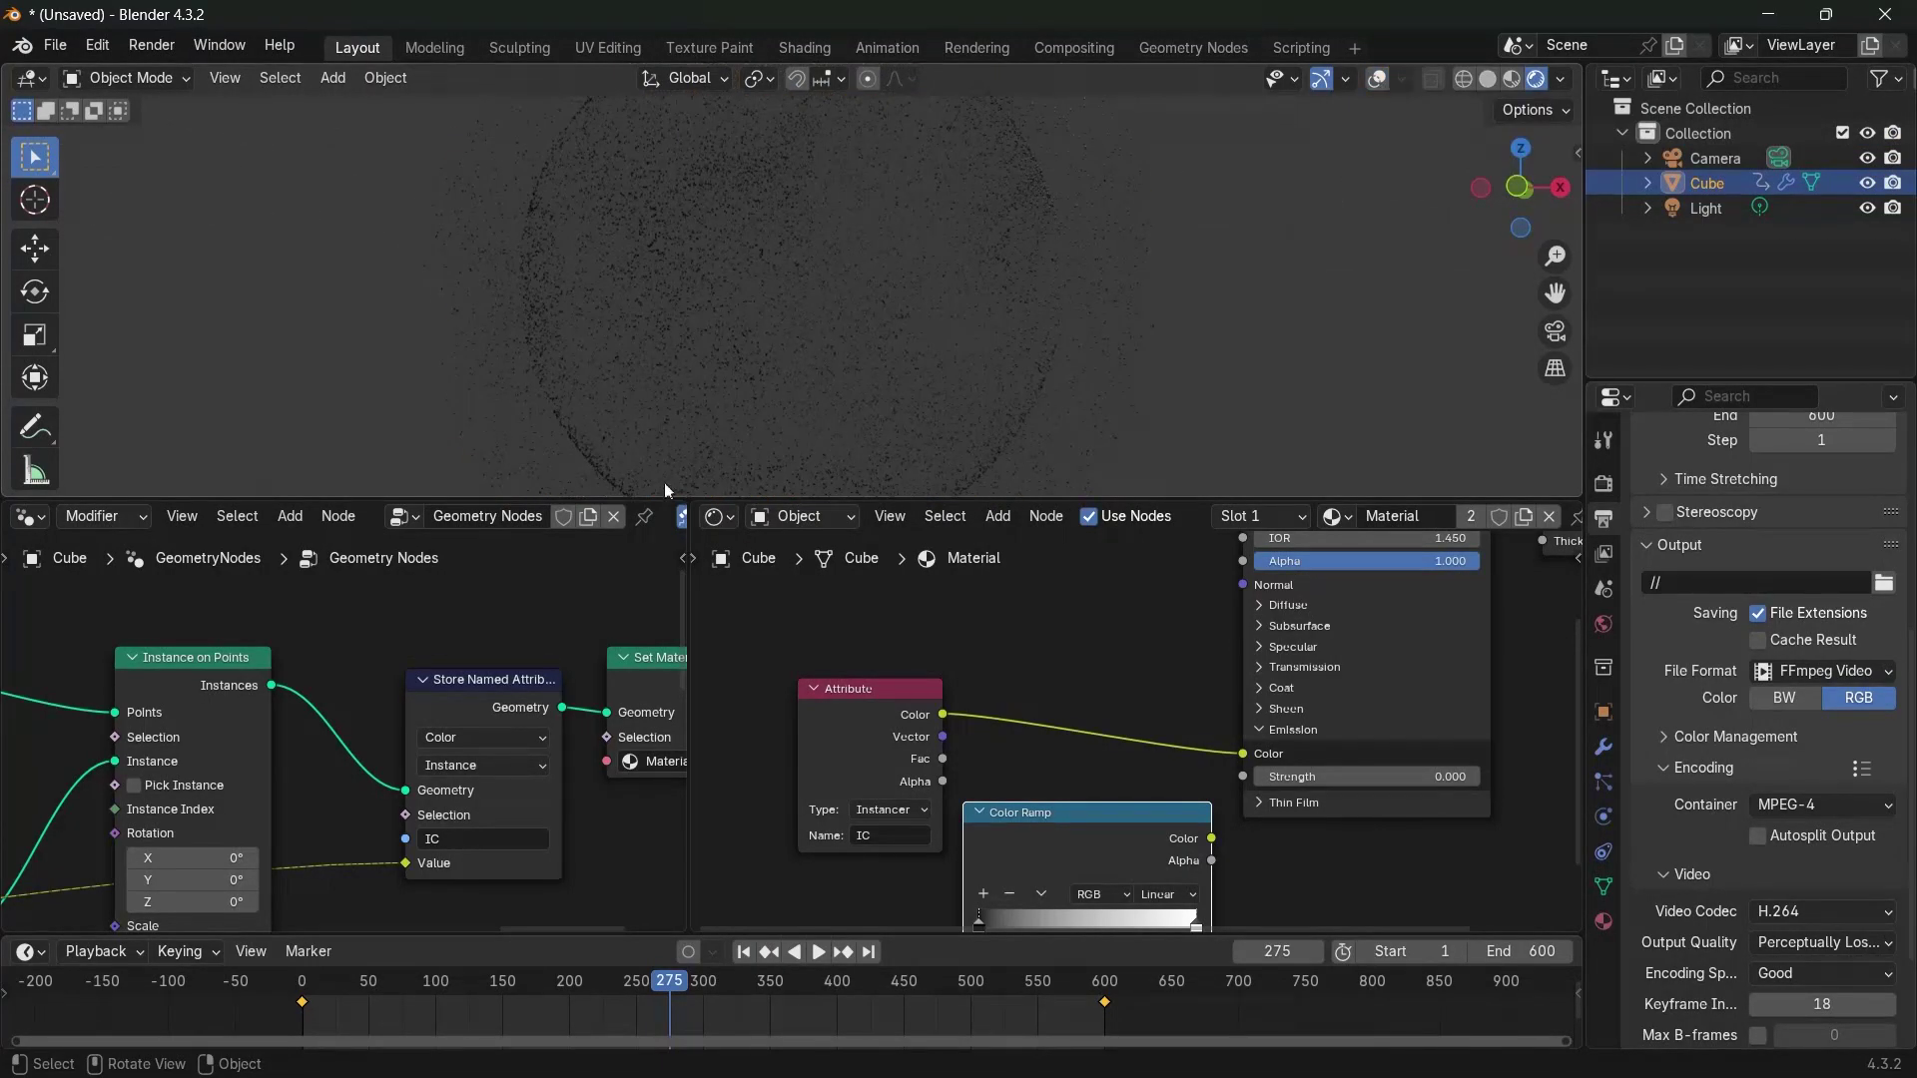
# Set the Principled BSDF's emission strength to 1
pyautogui.click(1347, 776)
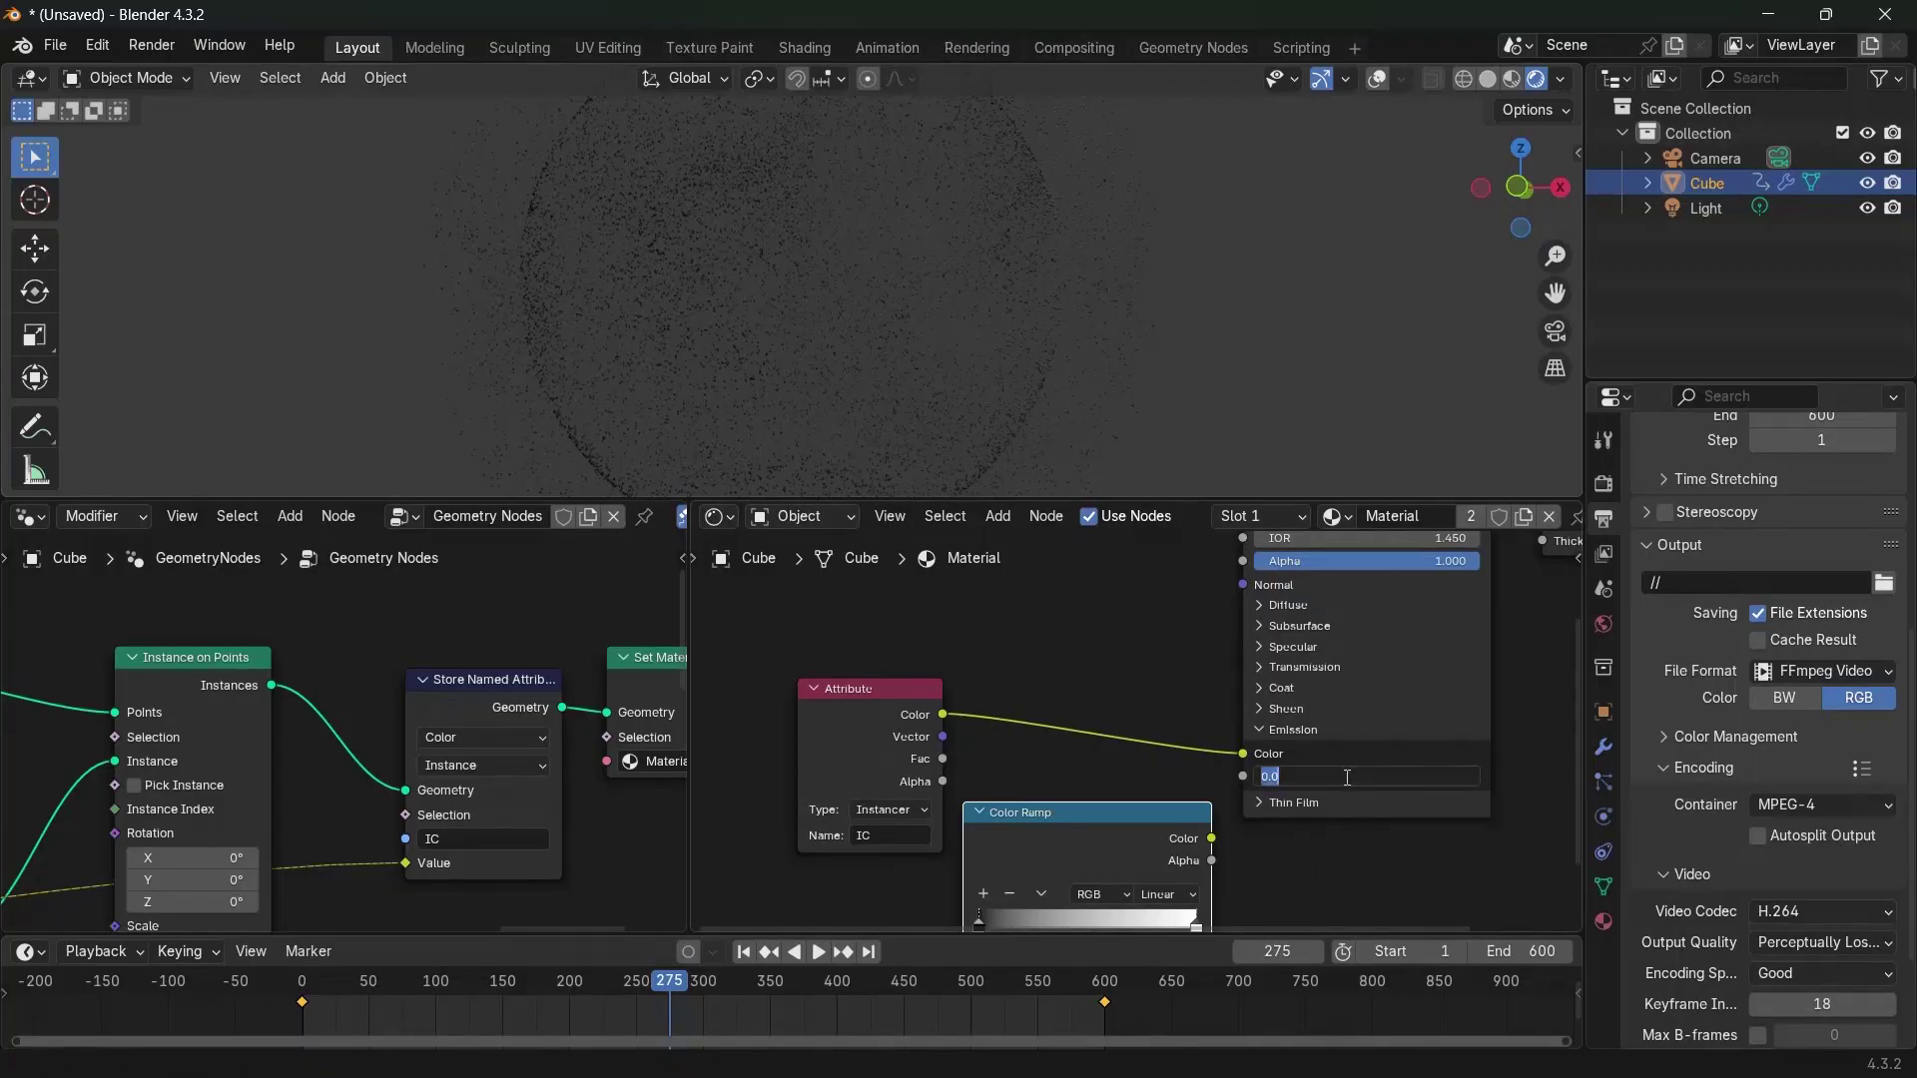
pyautogui.write('1')
pyautogui.press('Return')
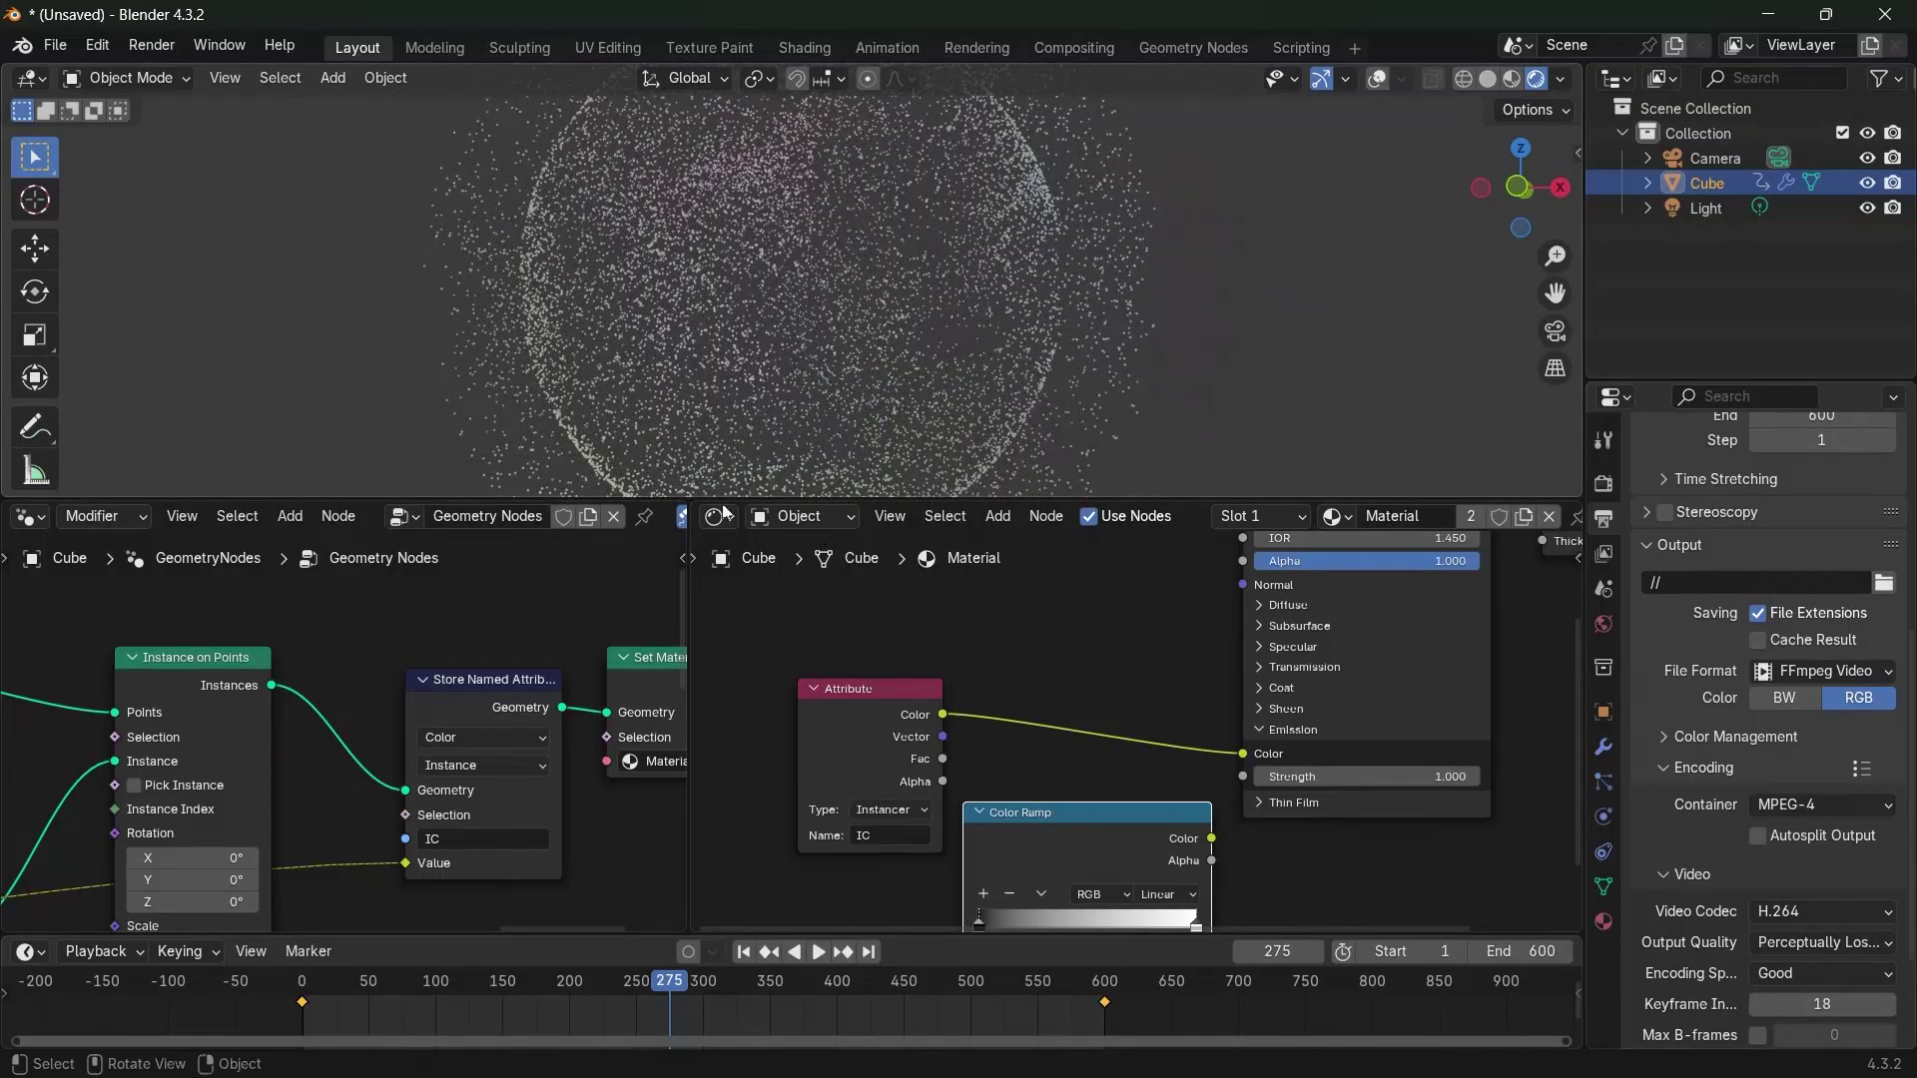
# Make room beside the Attribute node and insert the Color Ramp into its link to the emission color
pyautogui.moveTo(874, 717); pyautogui.dragTo(764, 716)
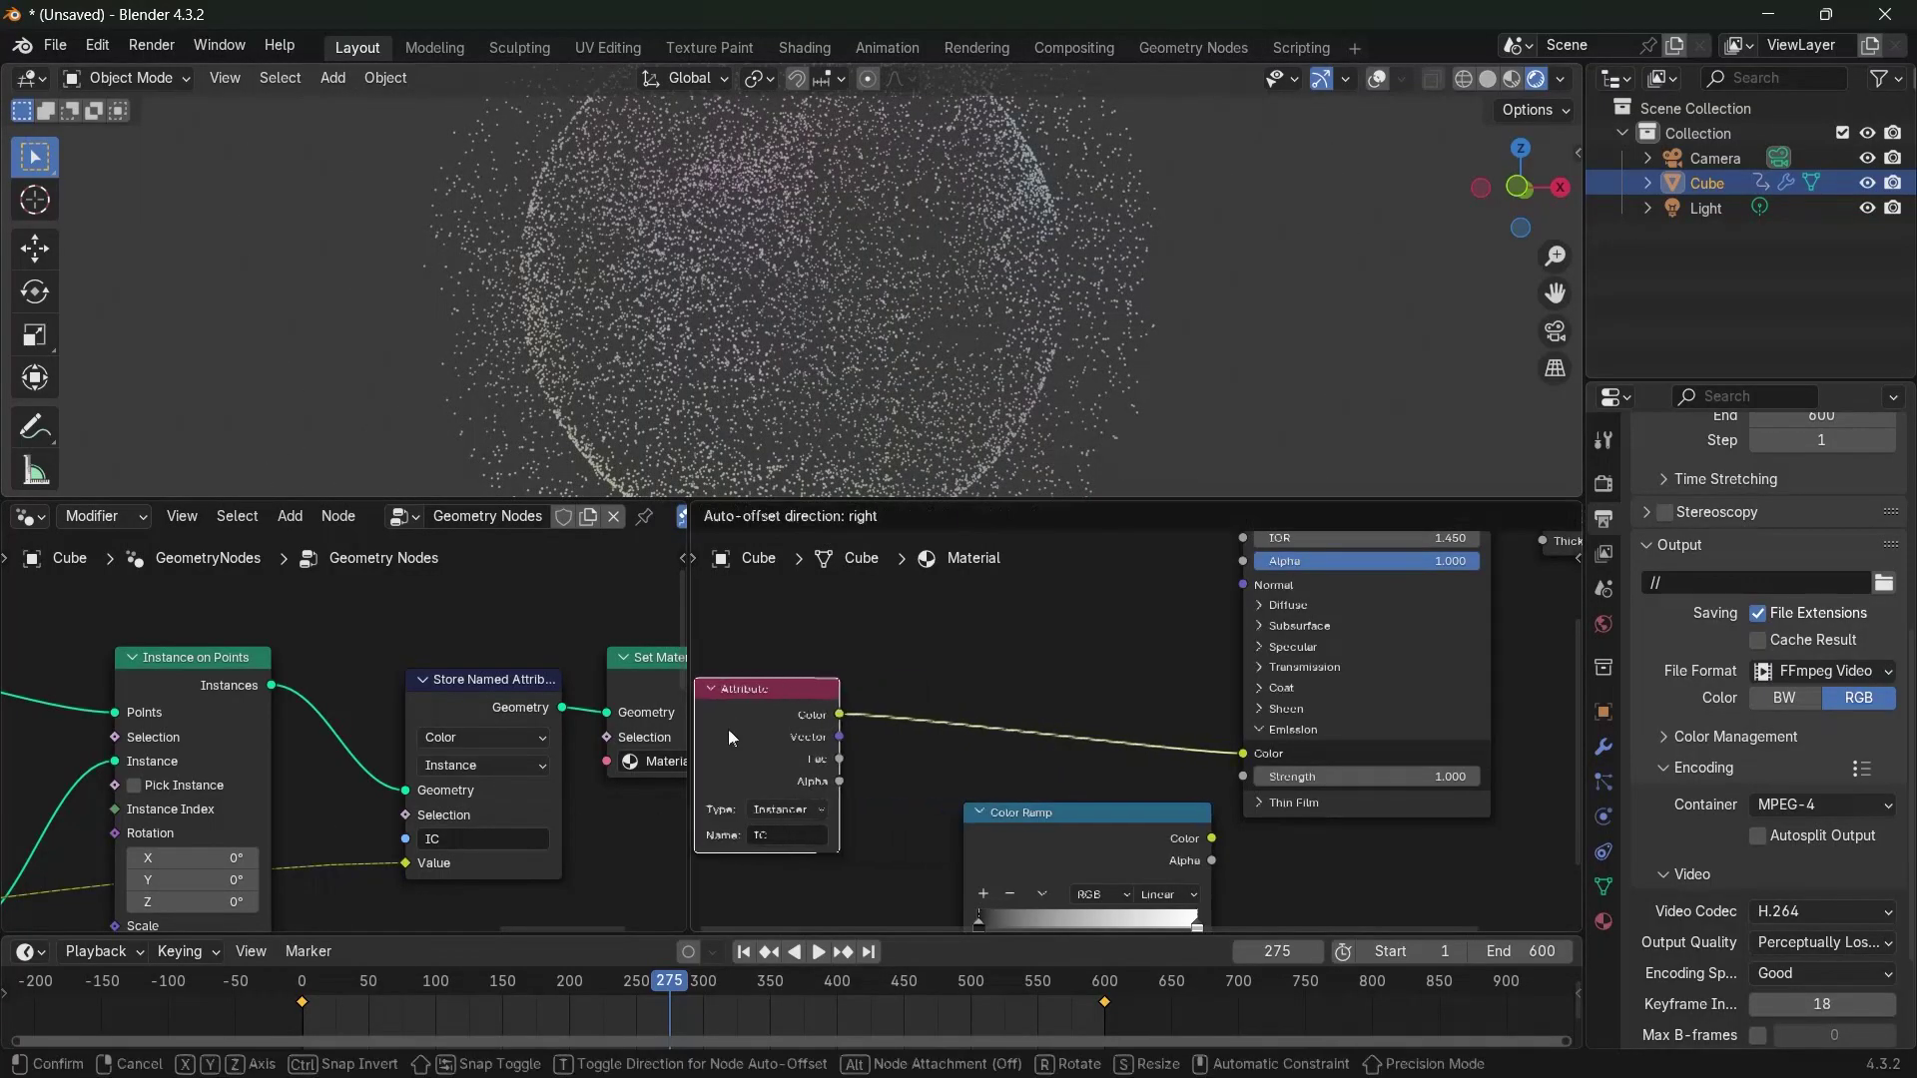
pyautogui.moveTo(1056, 849); pyautogui.dragTo(985, 739)
# Add two stops to the Color Ramp and distribute all its stops evenly
pyautogui.click(920, 771)
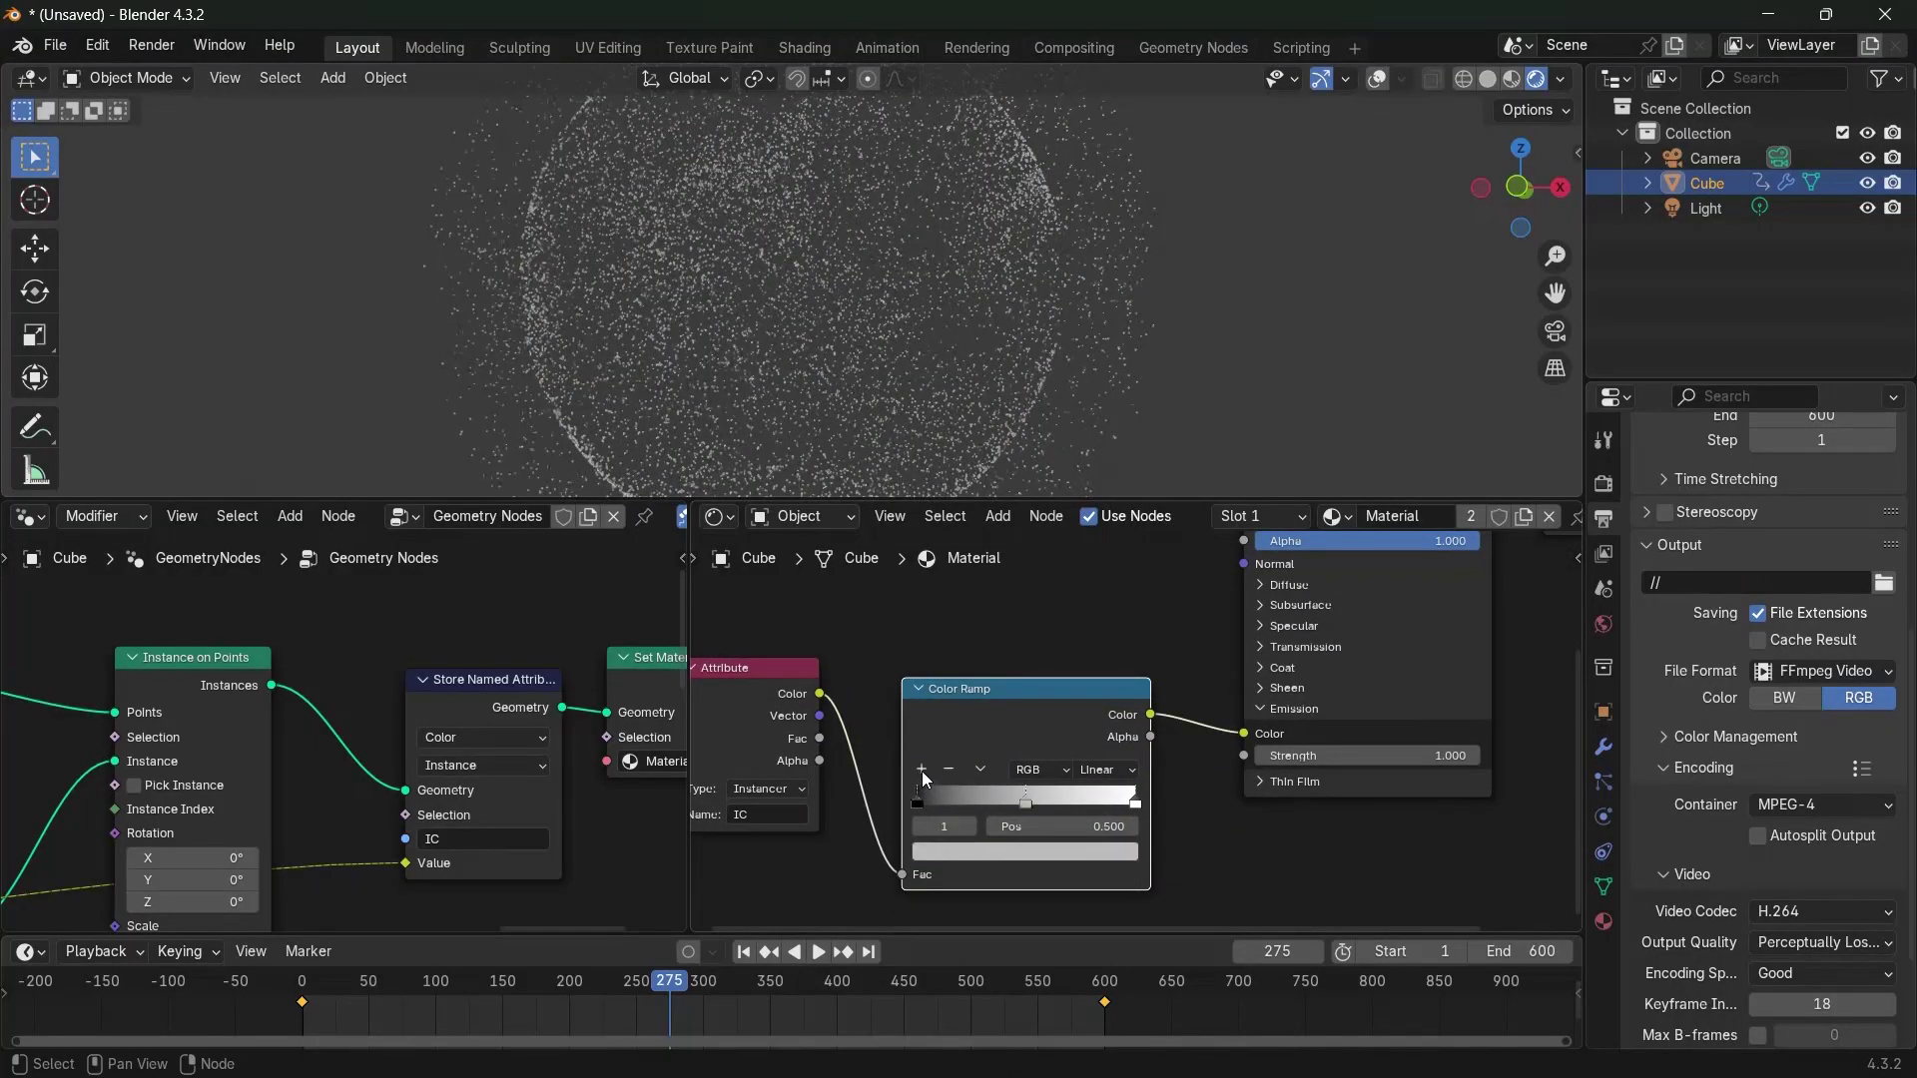
pyautogui.click(921, 771)
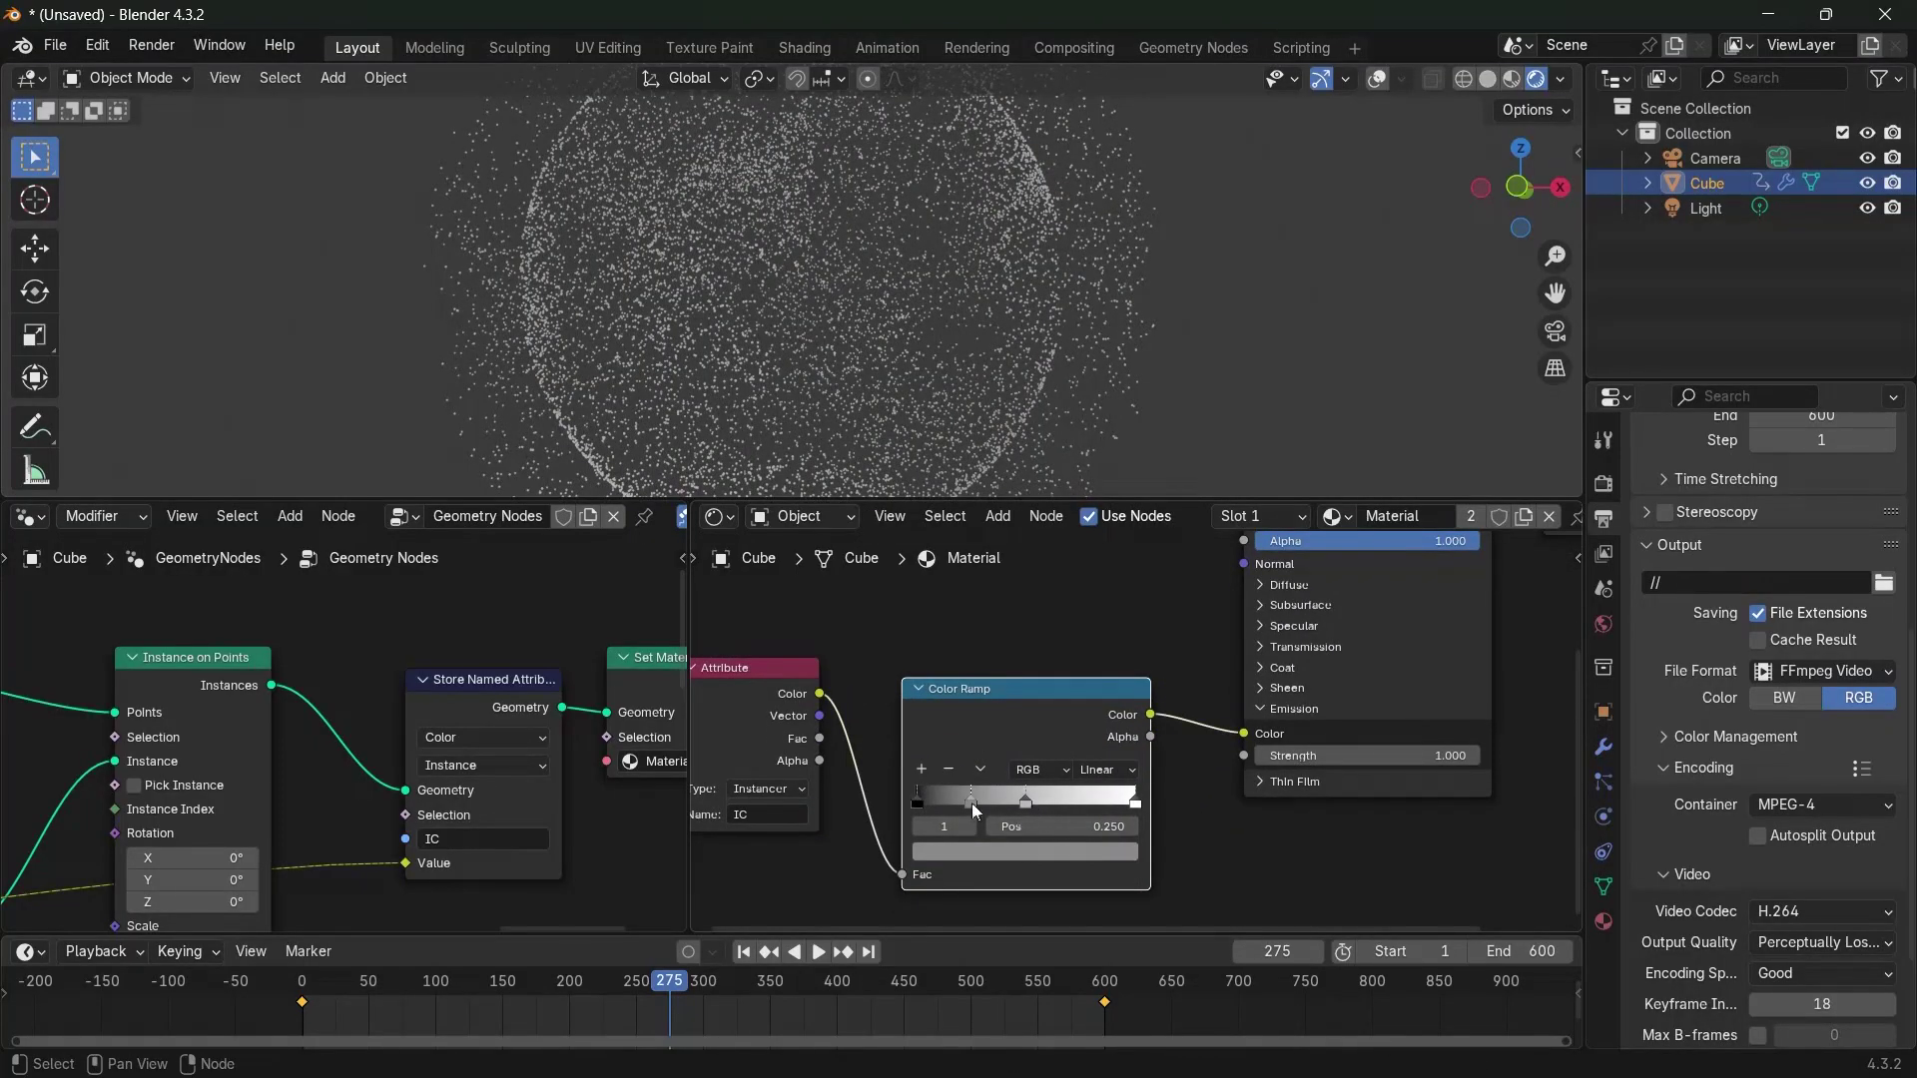
pyautogui.click(983, 772)
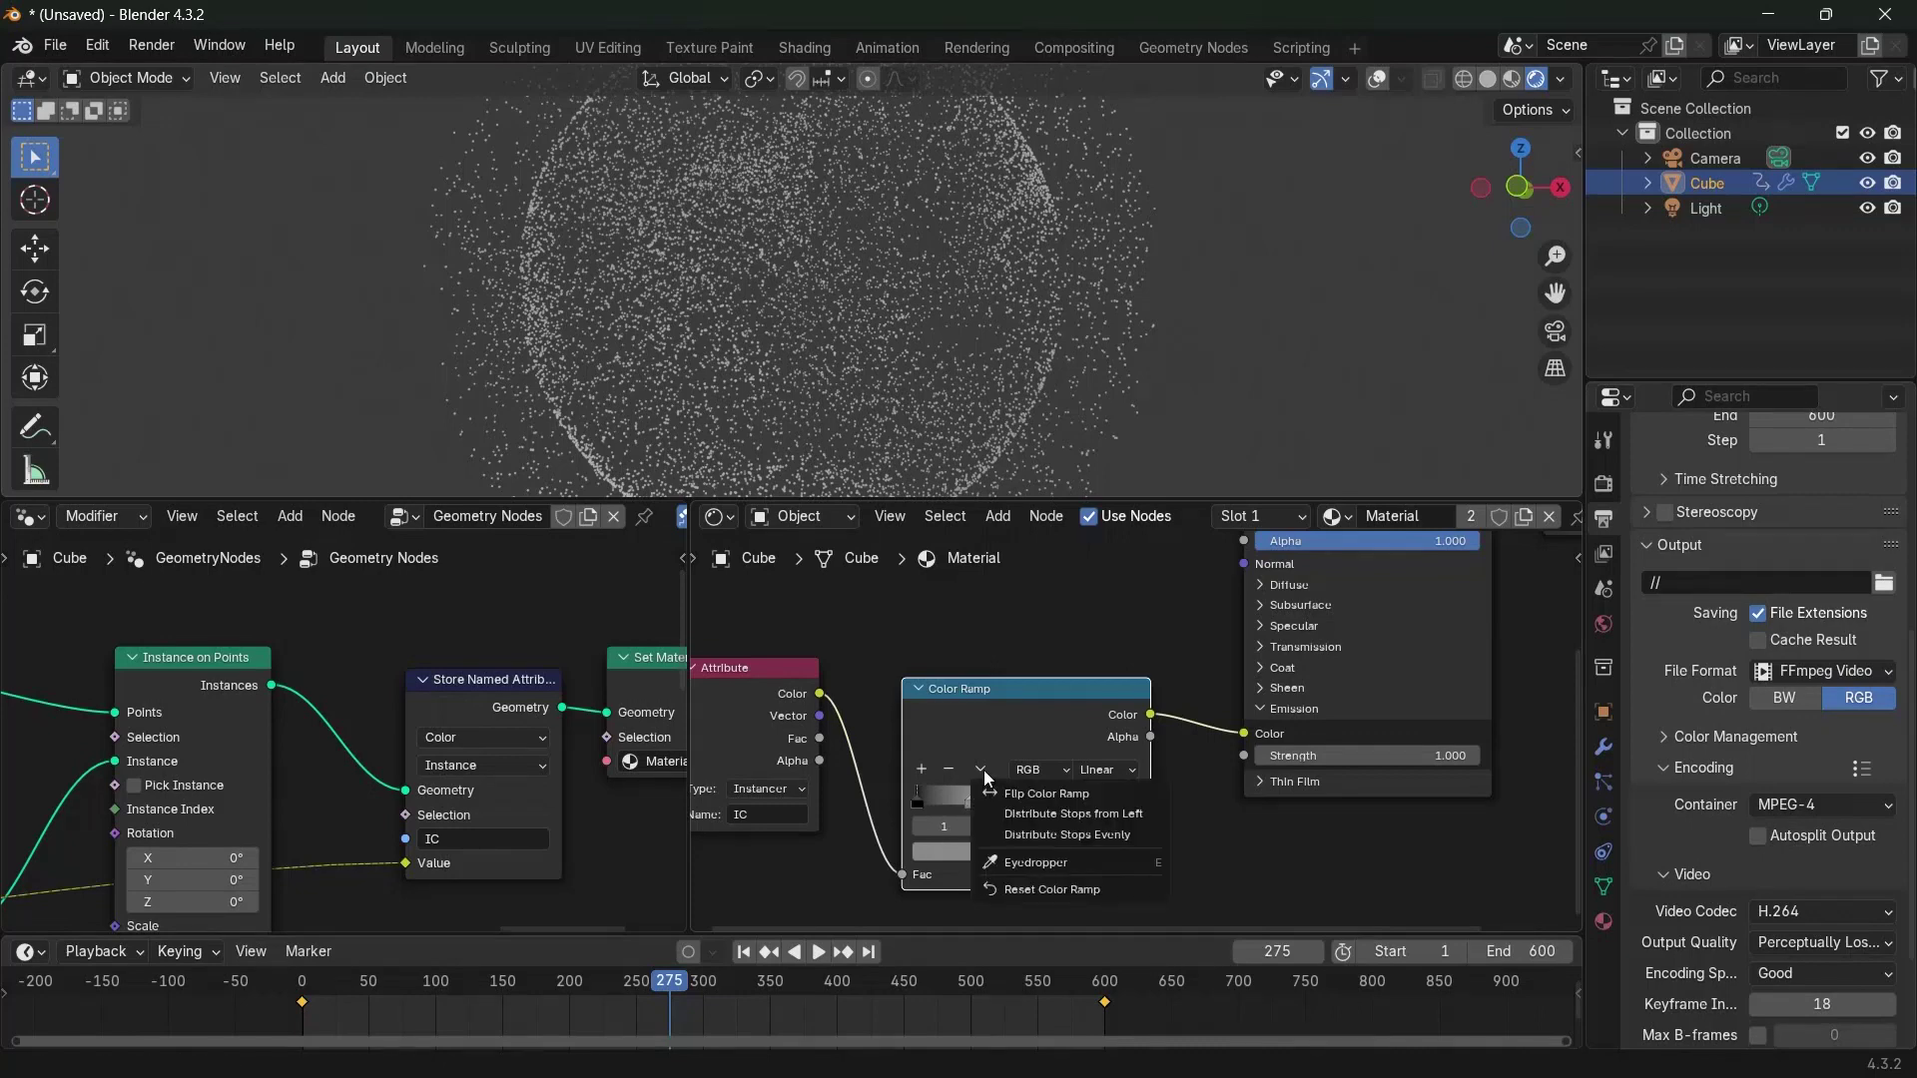
pyautogui.click(1028, 835)
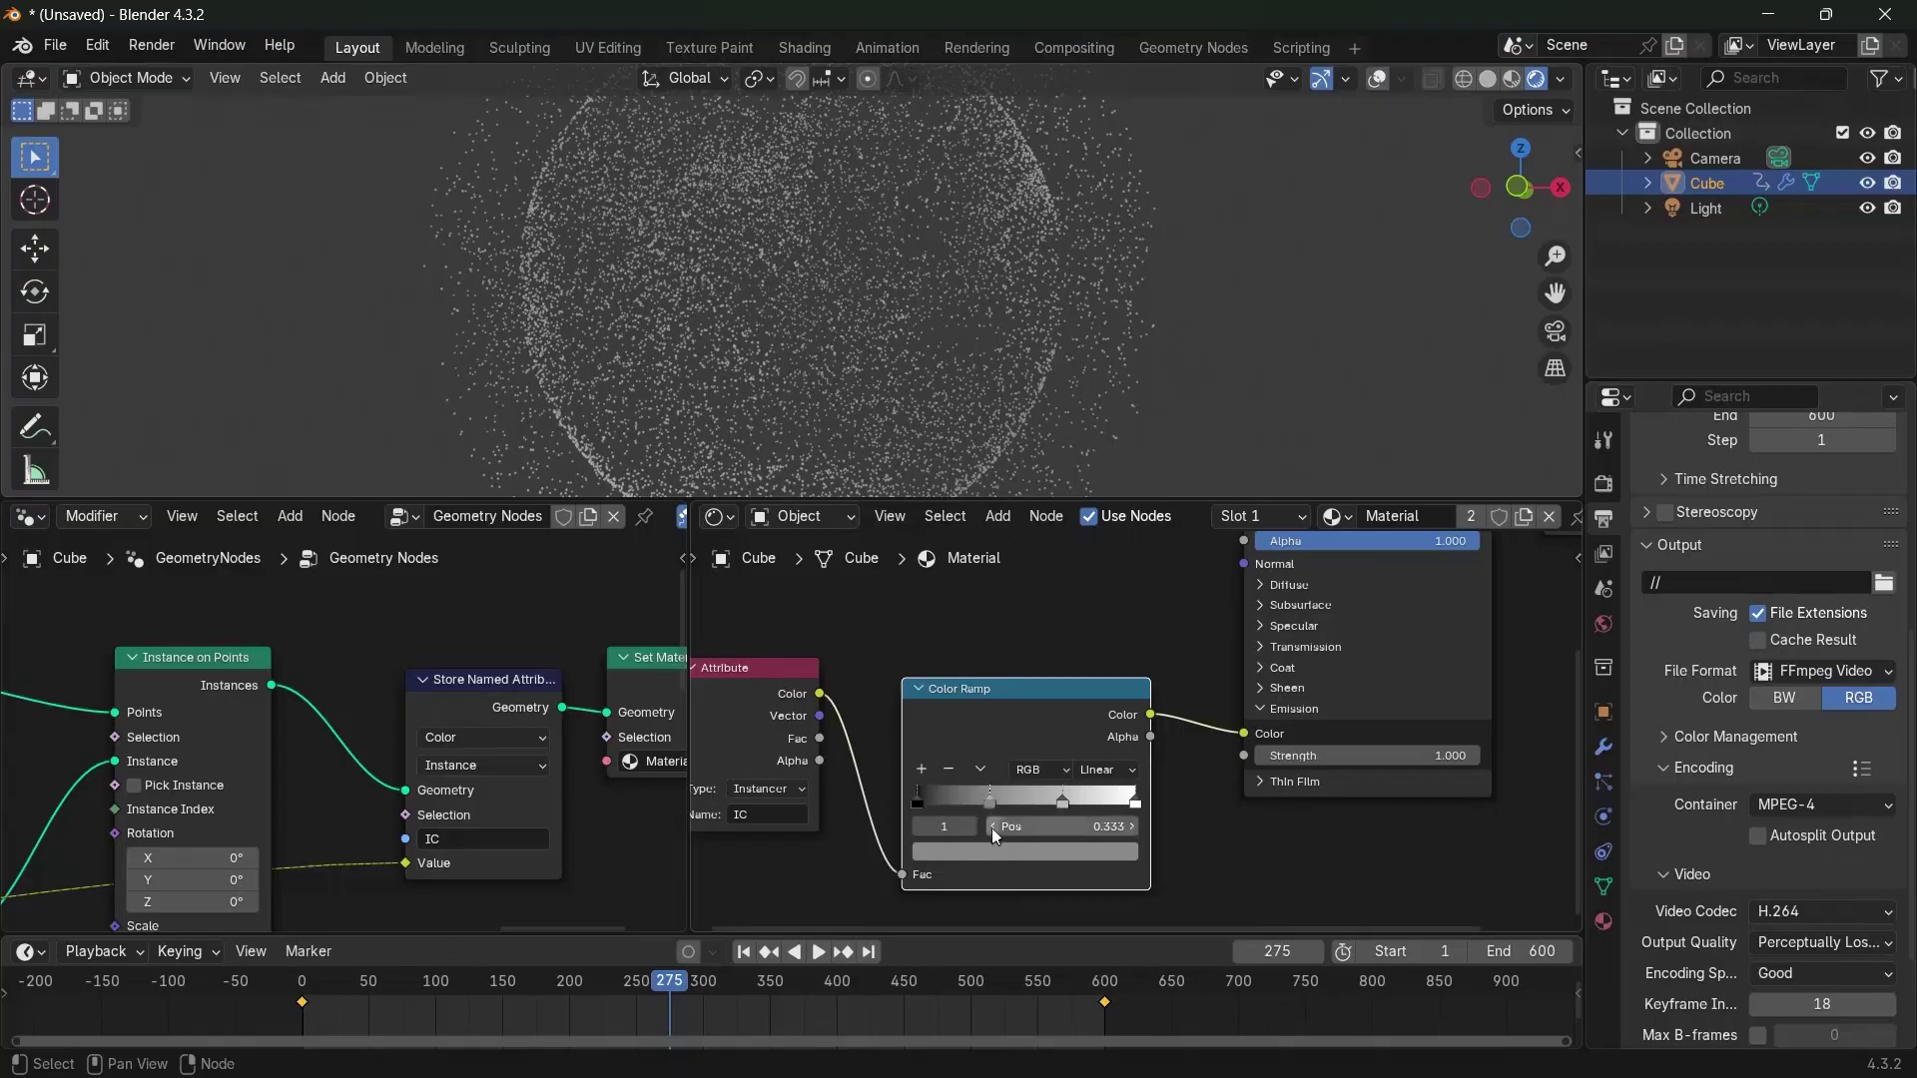
# Color the Color Ramp's second stop, at position 0.333, a bright green at full value
pyautogui.click(994, 852)
pyautogui.moveTo(1101, 559); pyautogui.dragTo(1101, 509)
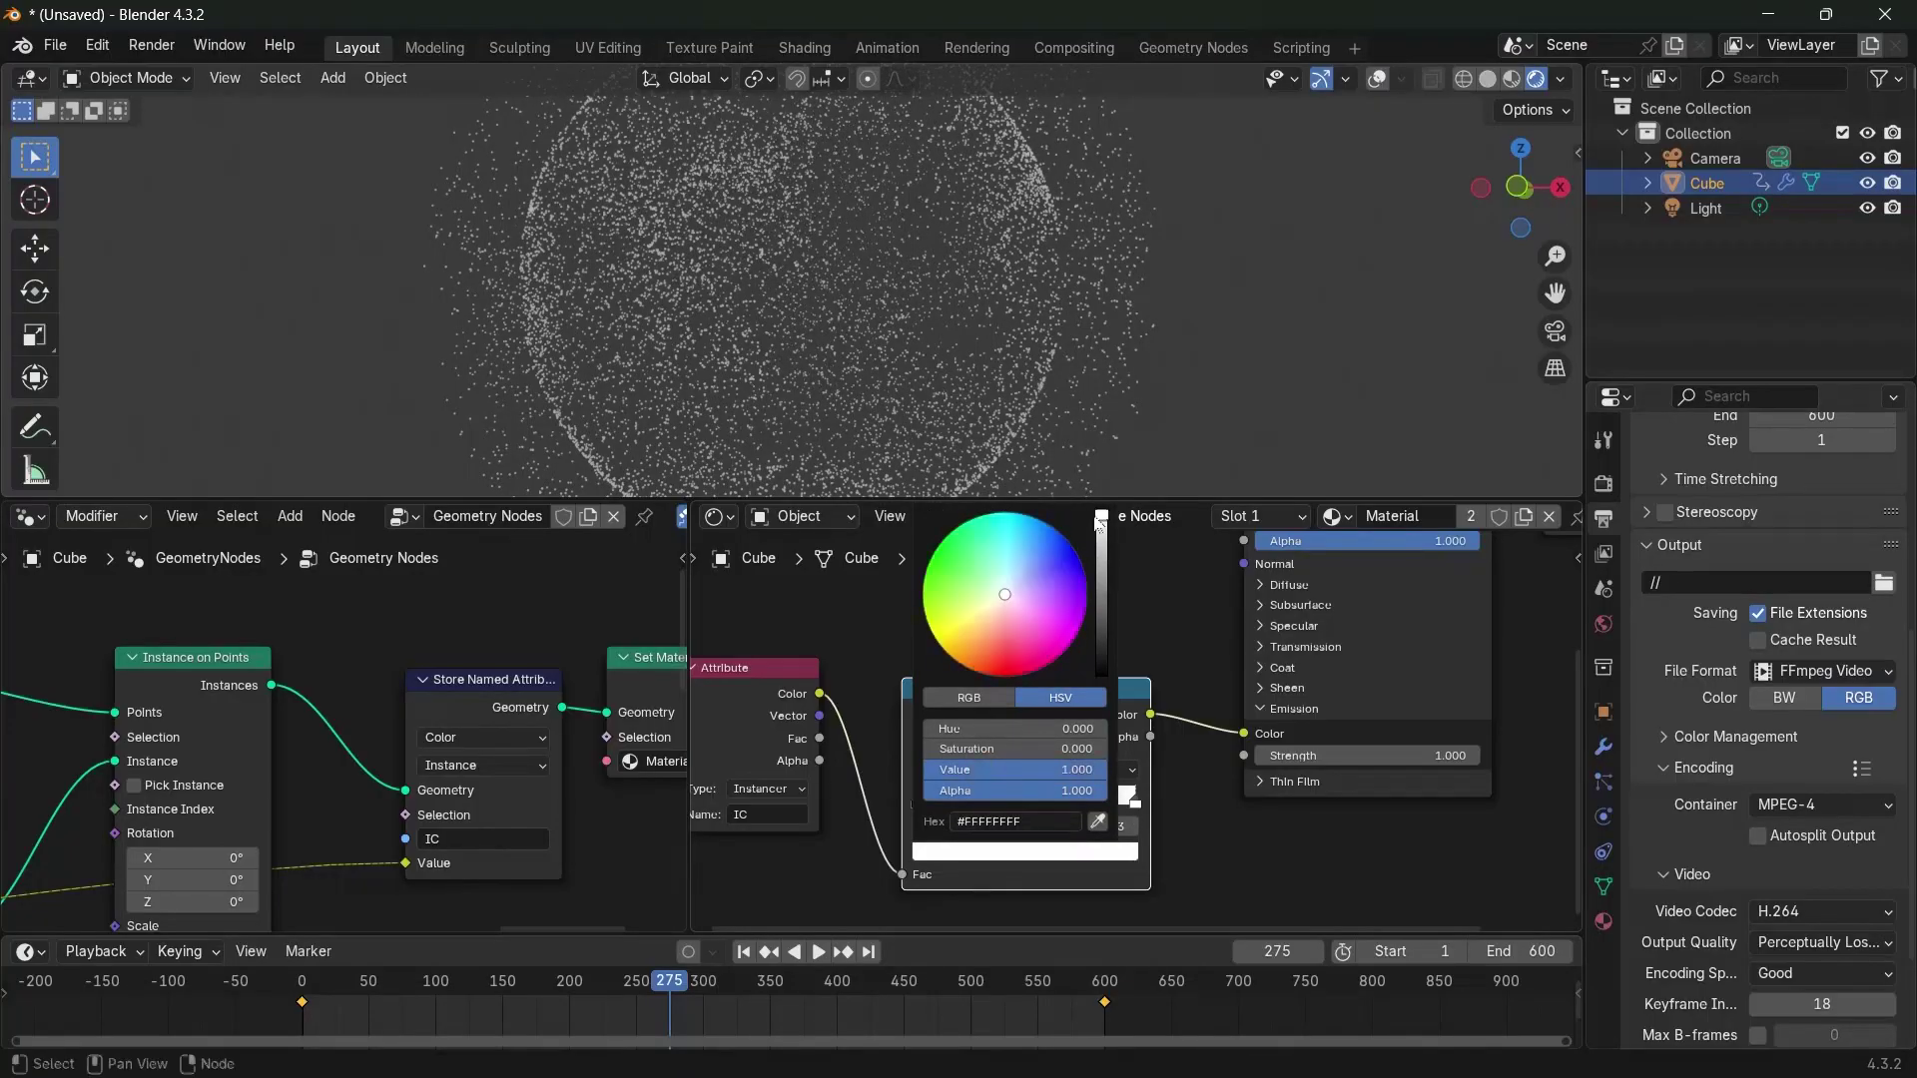
pyautogui.moveTo(966, 572); pyautogui.dragTo(954, 565)
# Color the Color Ramp's third stop, at position 0.667, blue
pyautogui.click(1059, 800)
pyautogui.click(1042, 854)
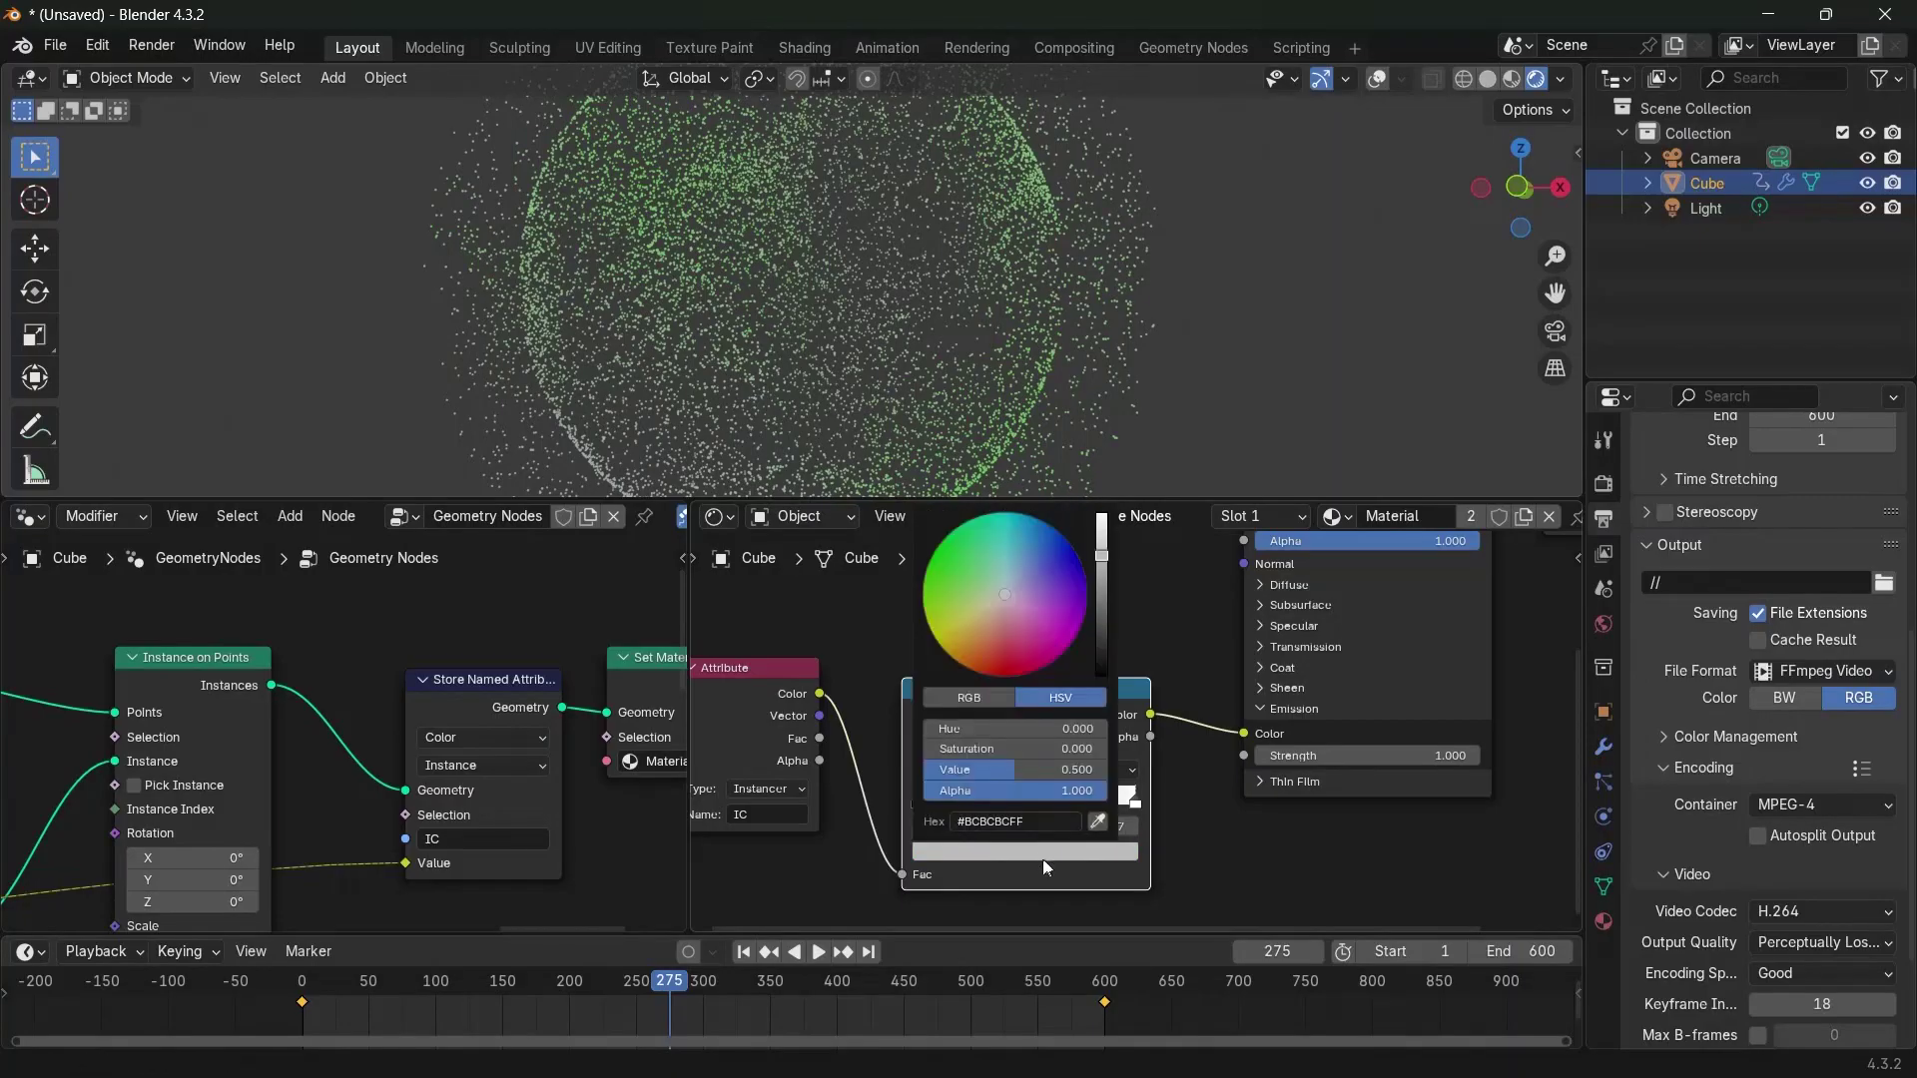
pyautogui.moveTo(998, 601); pyautogui.dragTo(1045, 529)
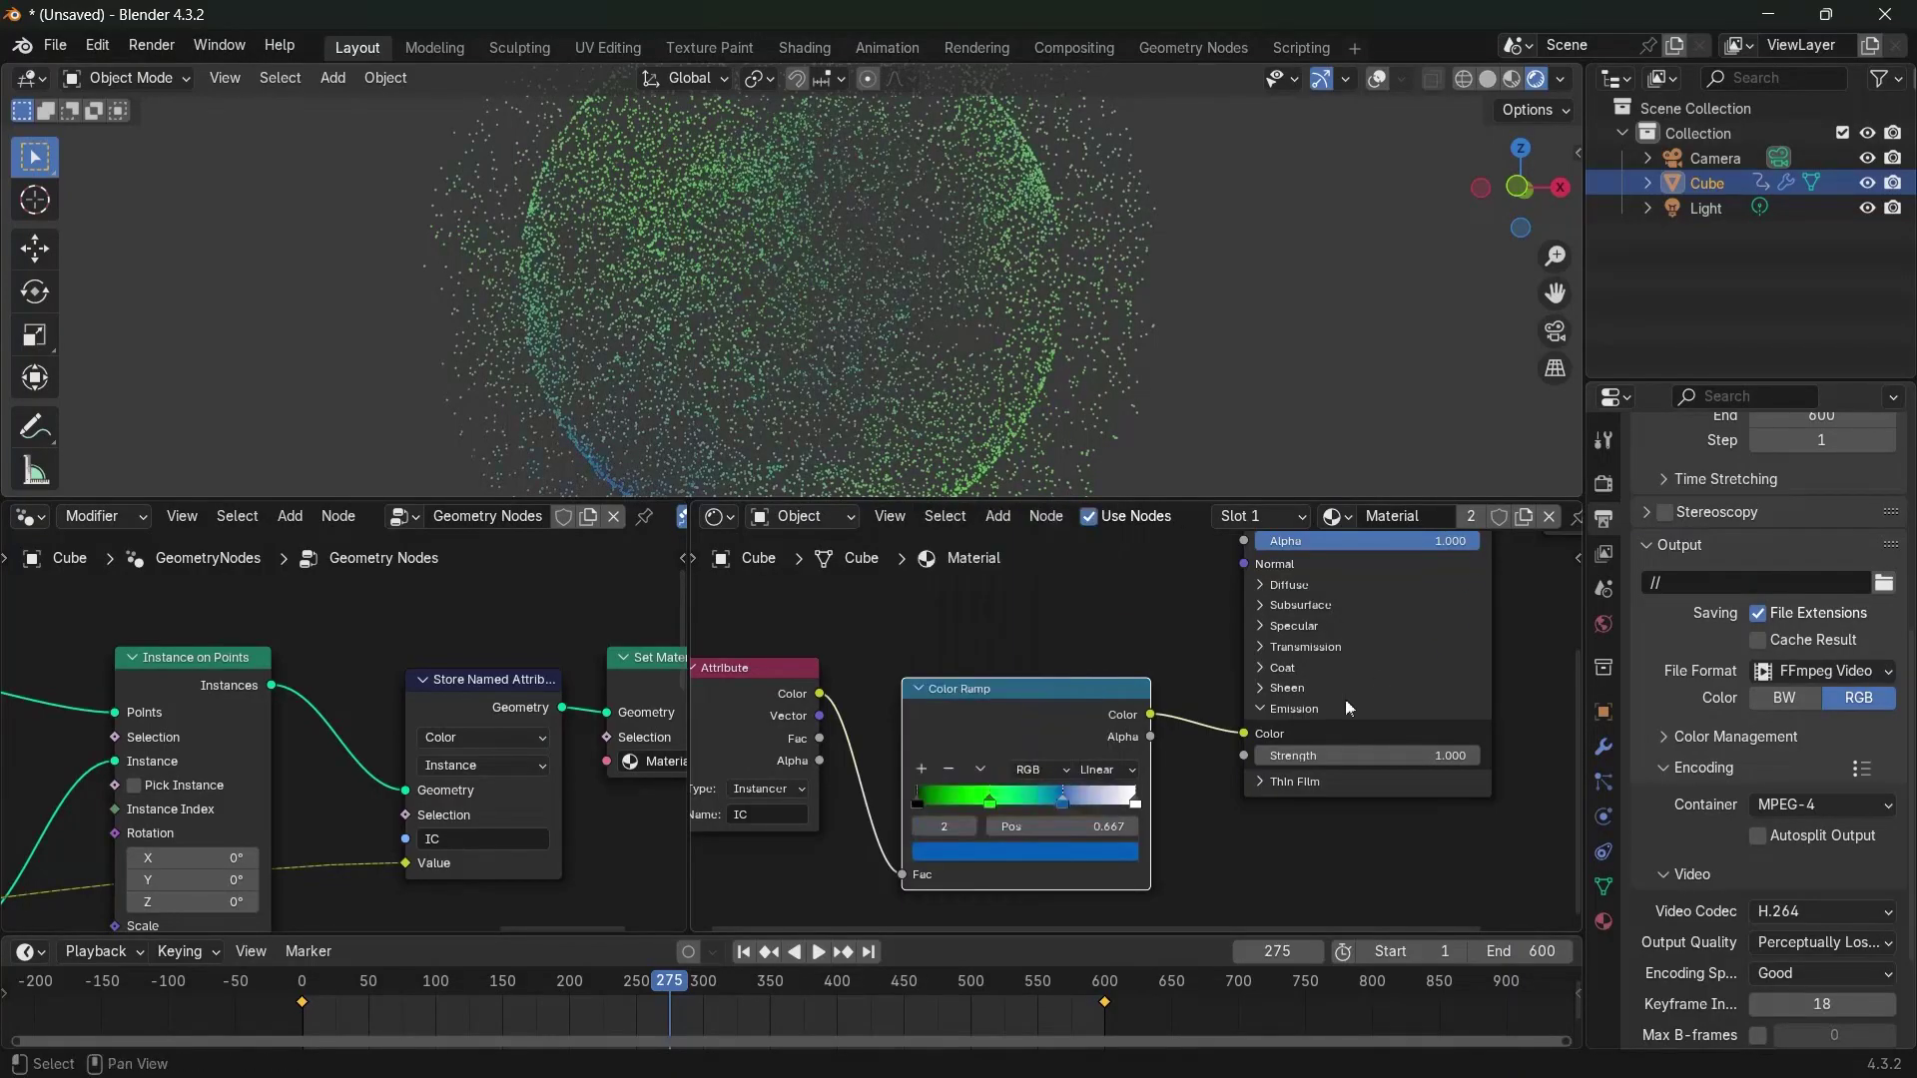
# Color the Color Ramp's last stop, at position 1.000, black
pyautogui.click(1134, 800)
pyautogui.click(1105, 854)
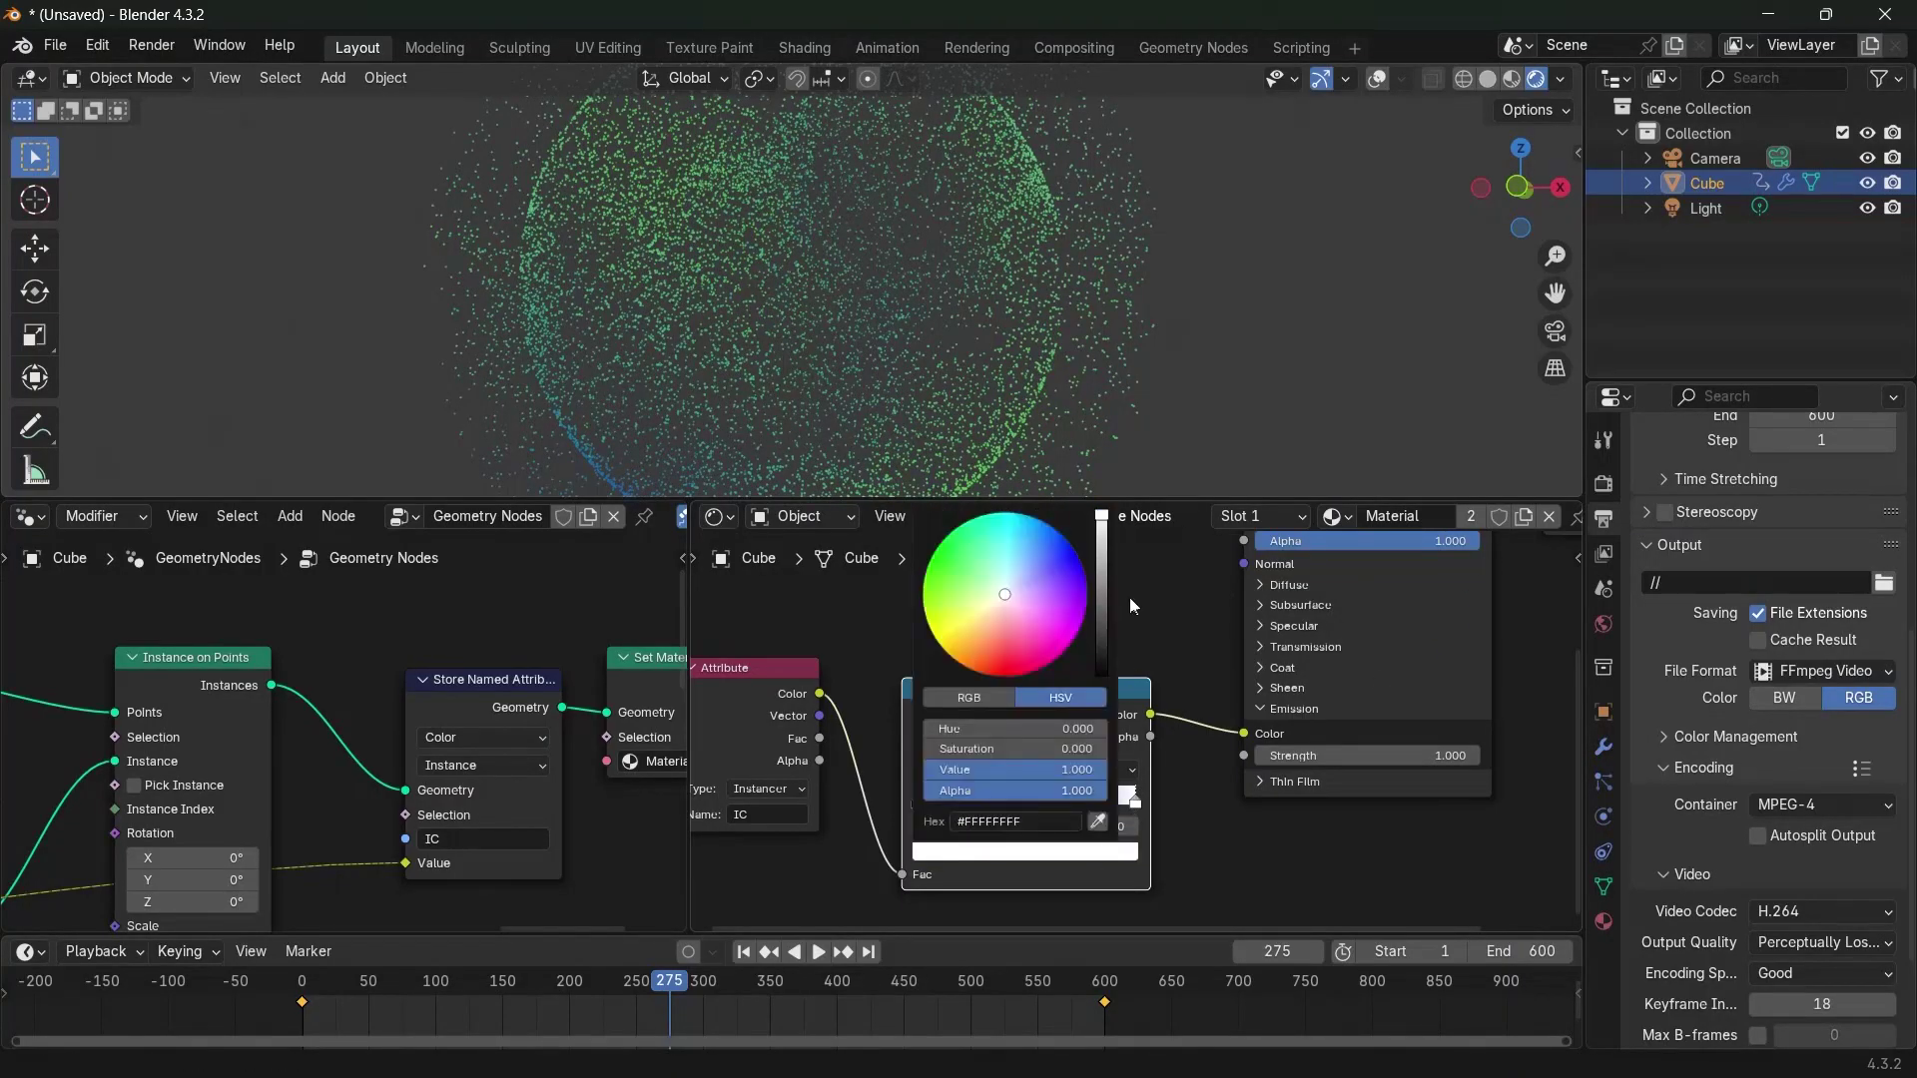
pyautogui.moveTo(1096, 619); pyautogui.dragTo(1098, 675)
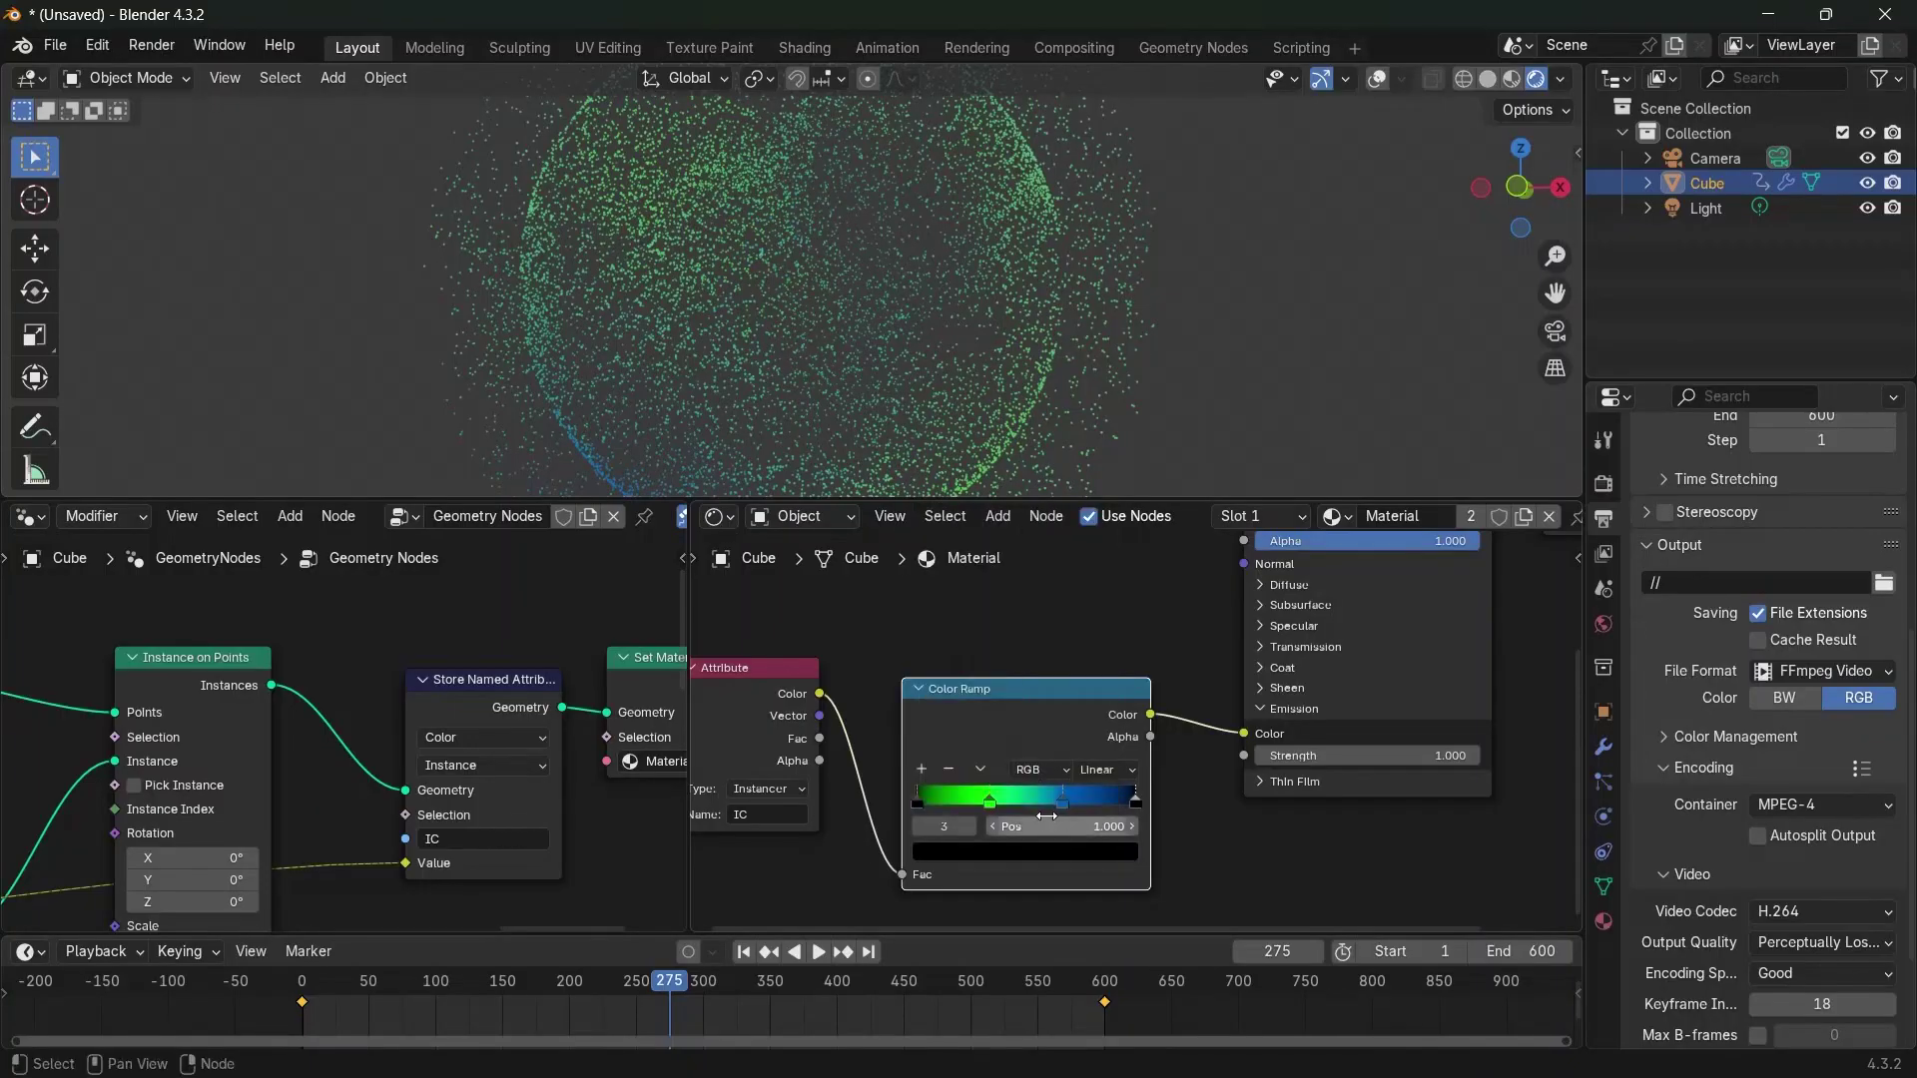
# Move the Color Ramp's green and blue stops closer together, with blue at 0.572, and set the material's emission strength to 5
pyautogui.moveTo(999, 802); pyautogui.dragTo(1042, 804)
pyautogui.click(1371, 758)
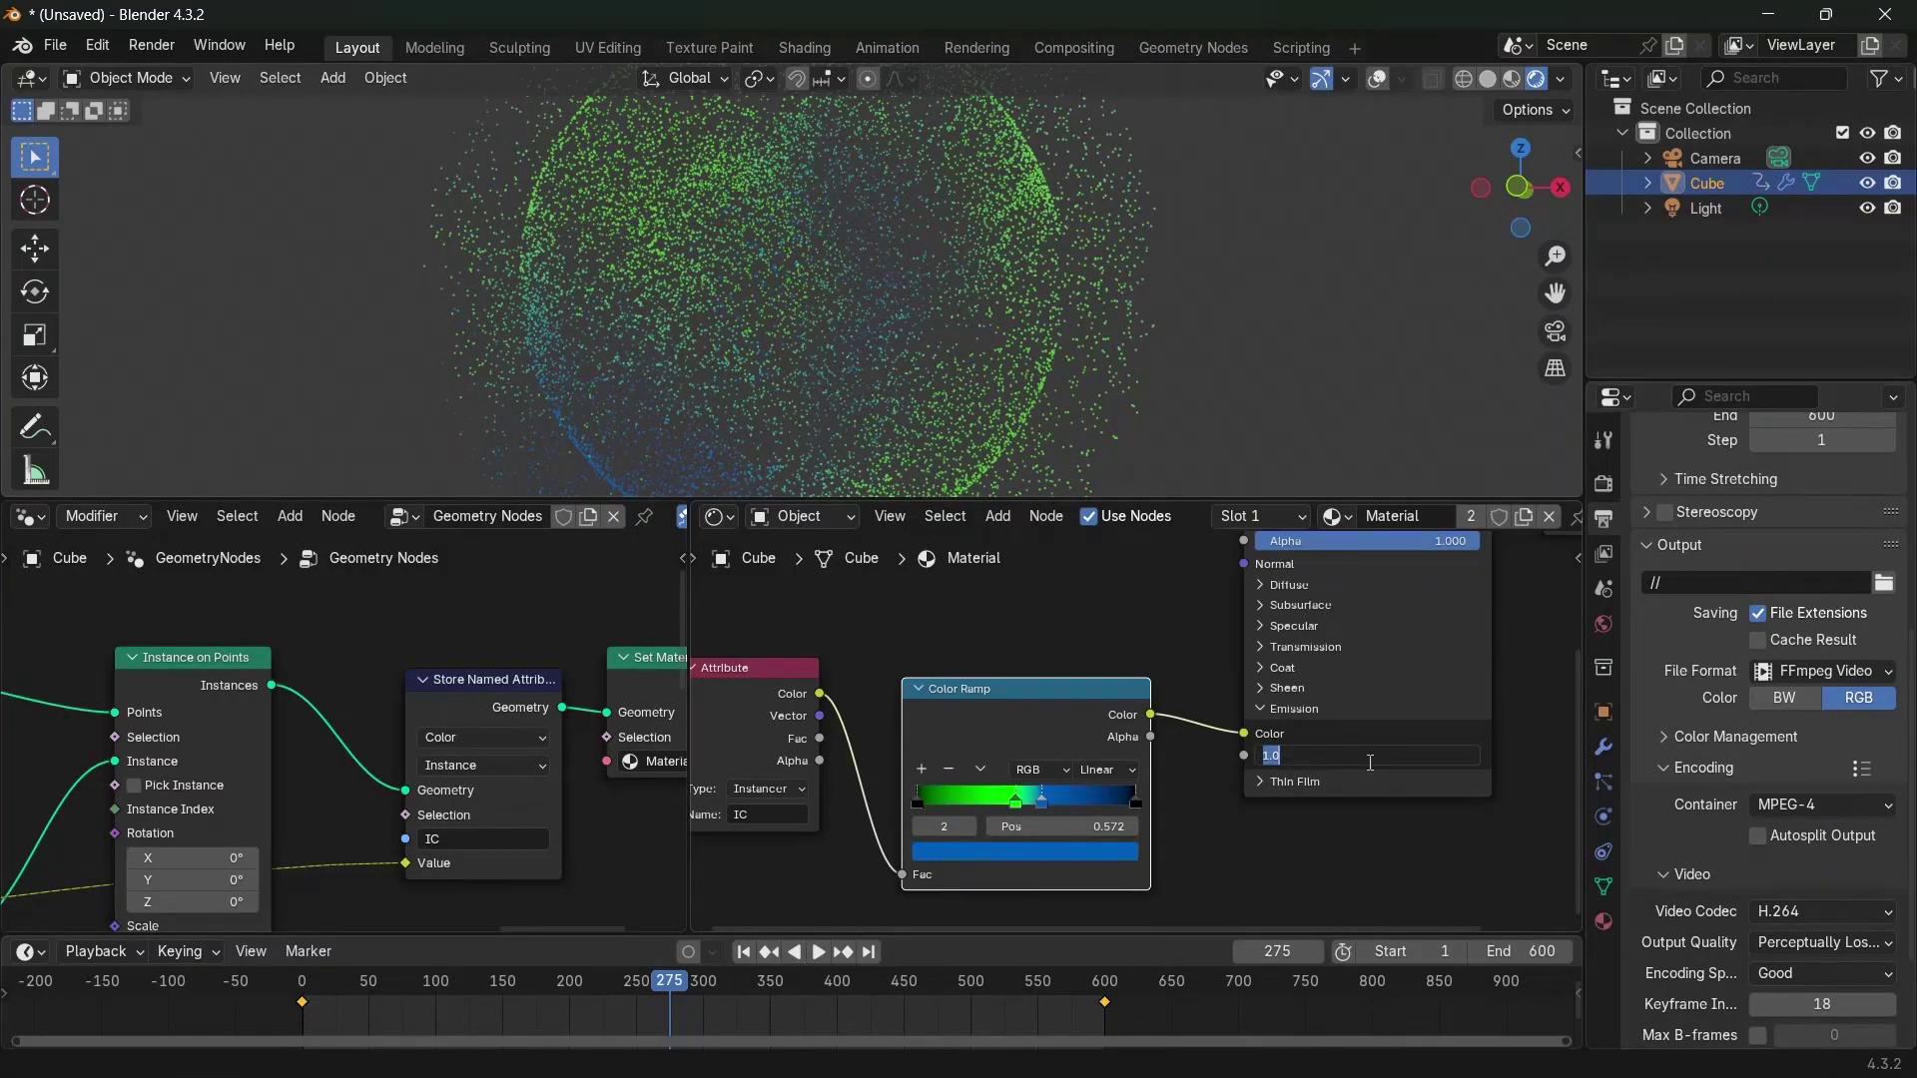
pyautogui.write('3')
pyautogui.press('Return')
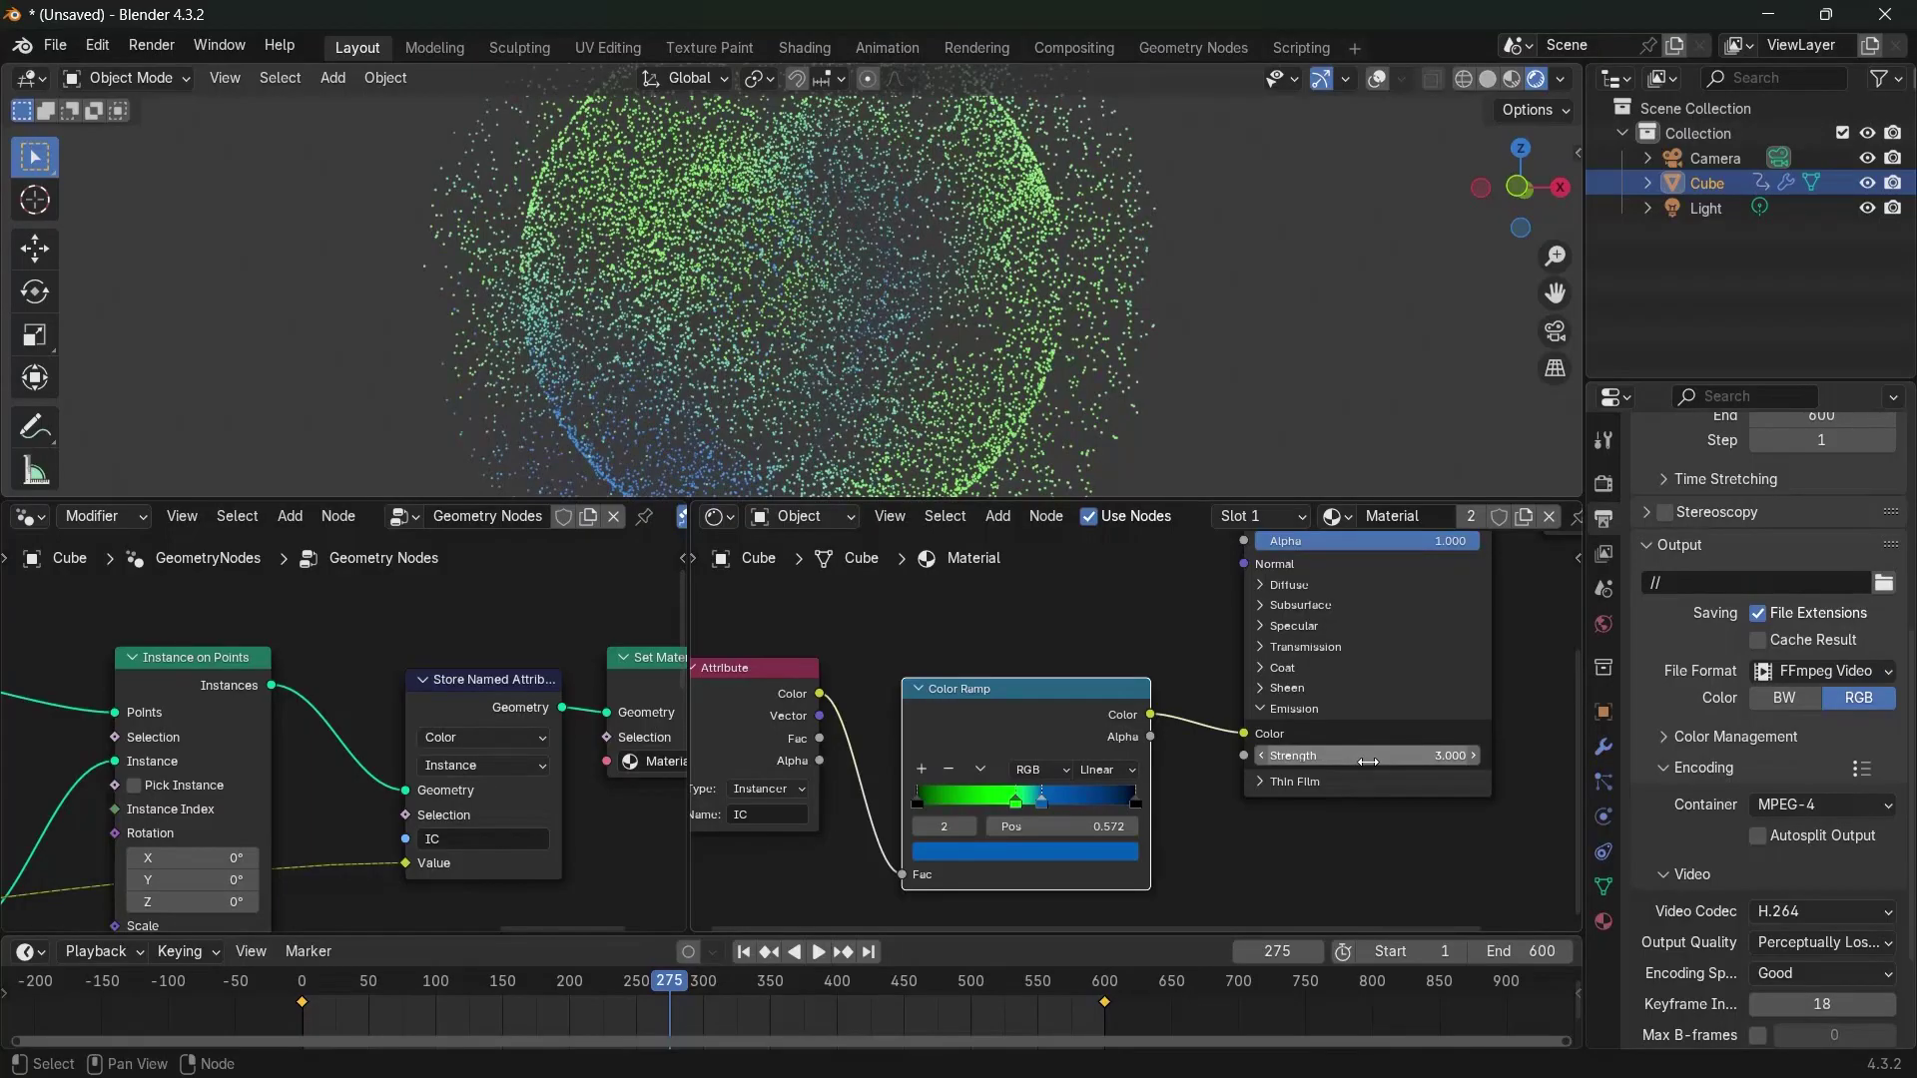
pyautogui.doubleClick(1368, 762)
pyautogui.write('4')
pyautogui.press('Return')
pyautogui.doubleClick(1361, 762)
pyautogui.write('5')
pyautogui.press('Return')
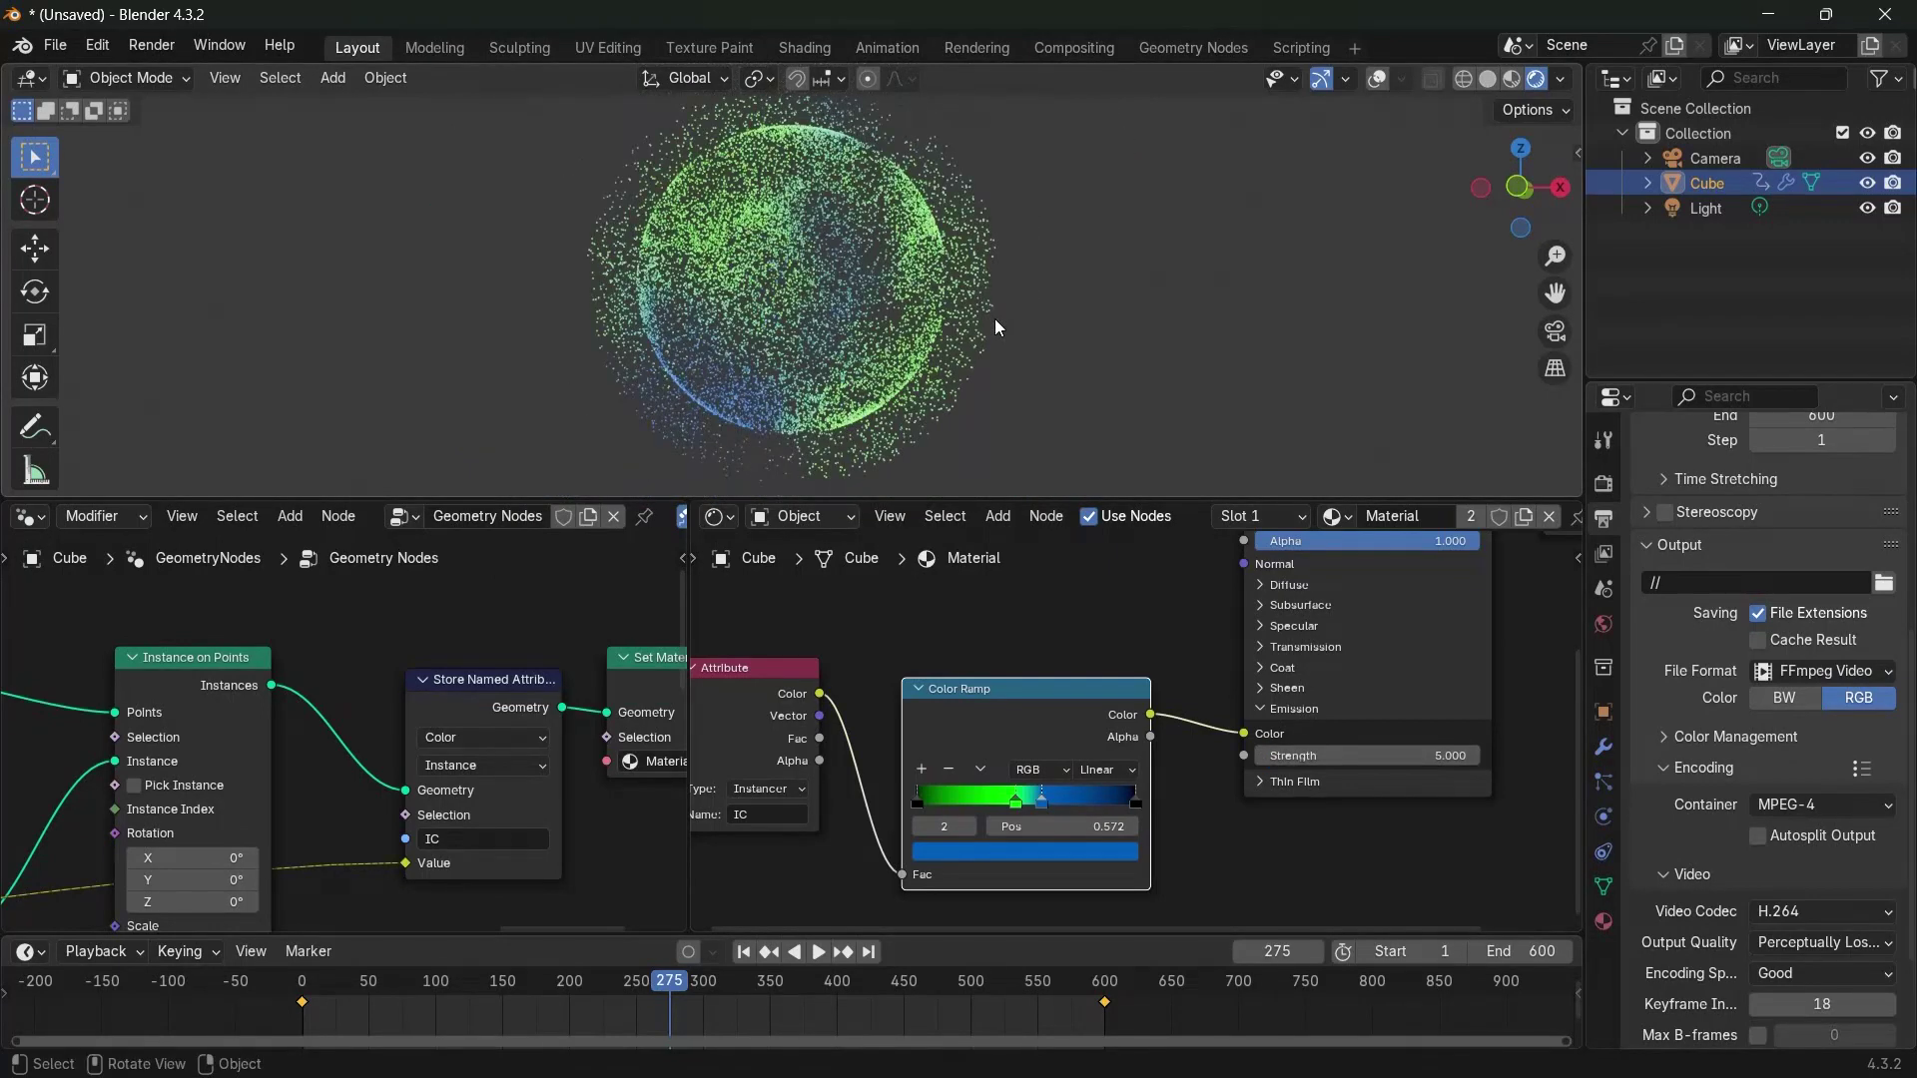
# Set the World background color to a nearly black dark blue with a value of about 0.009
pyautogui.click(1604, 626)
pyautogui.click(1787, 644)
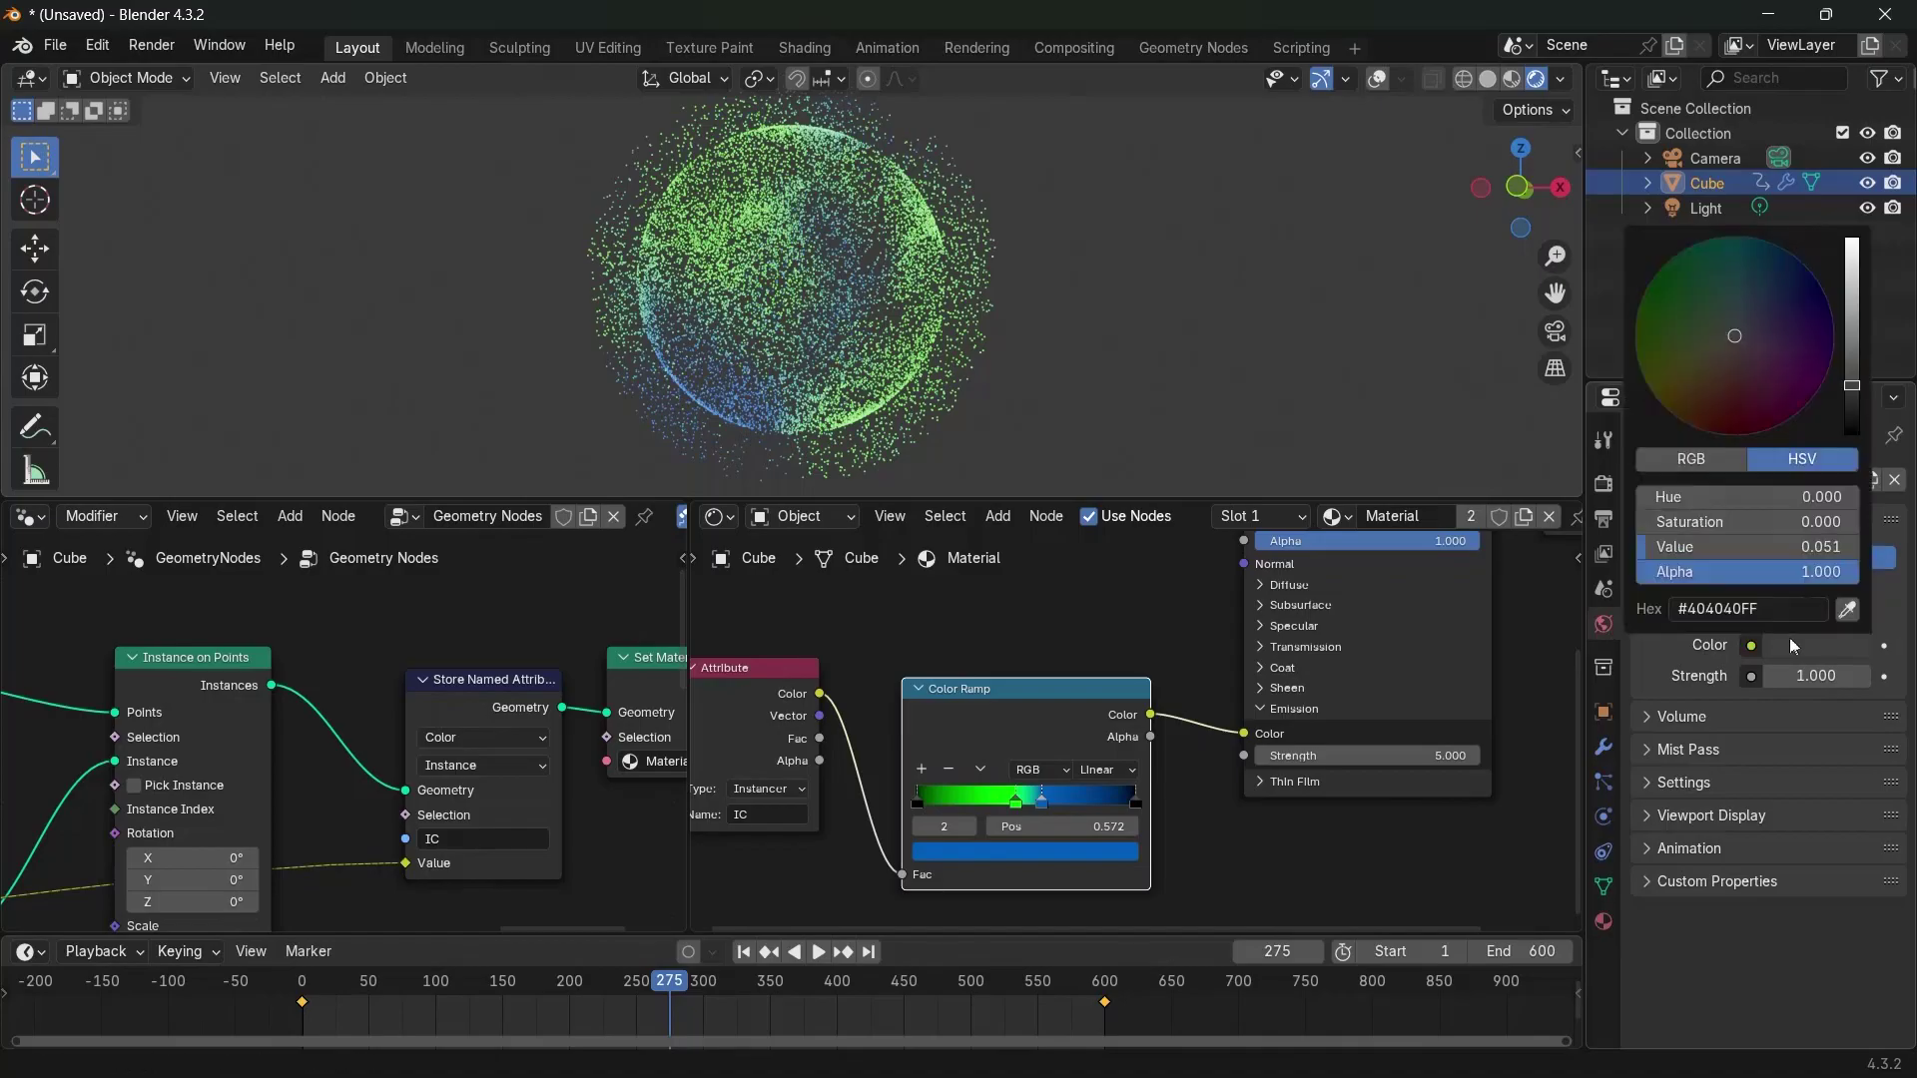
pyautogui.click(1849, 416)
pyautogui.moveTo(1851, 411); pyautogui.dragTo(1852, 417)
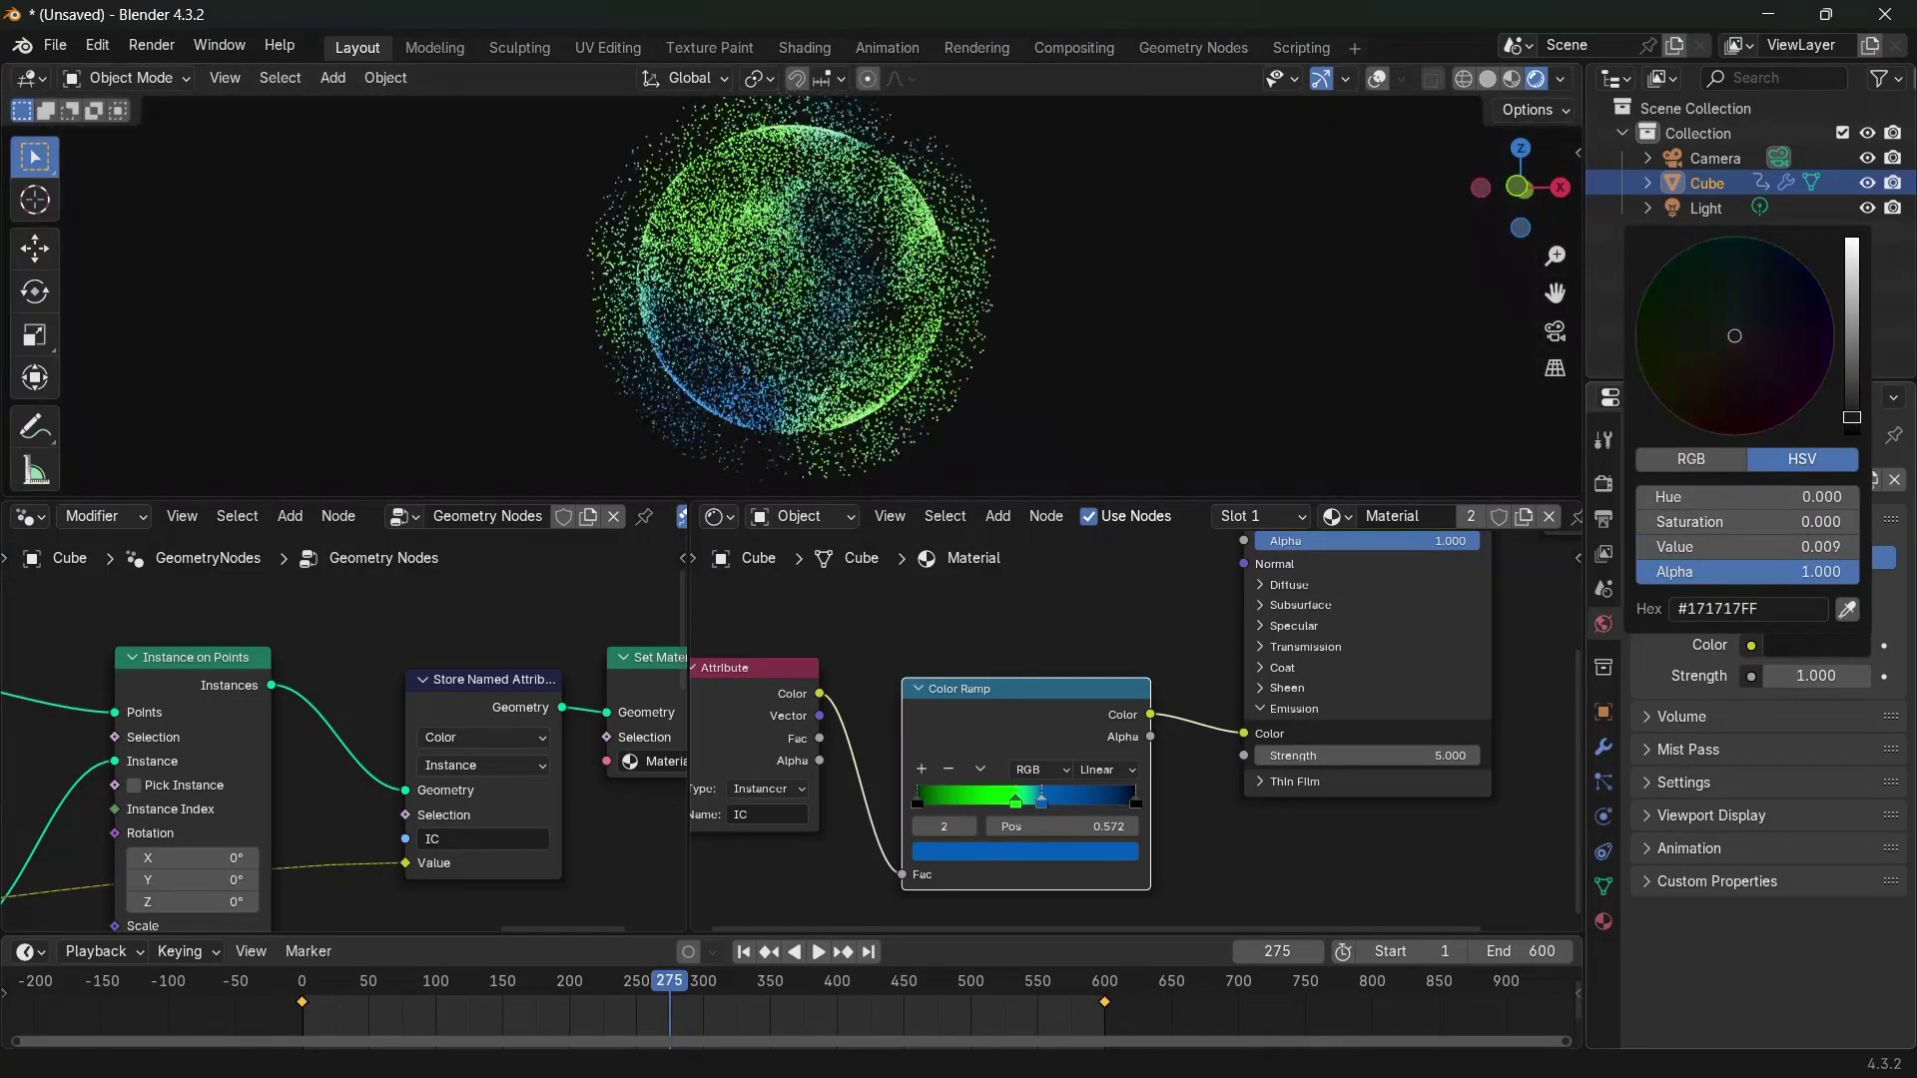
pyautogui.moveTo(1689, 339); pyautogui.dragTo(1803, 254)
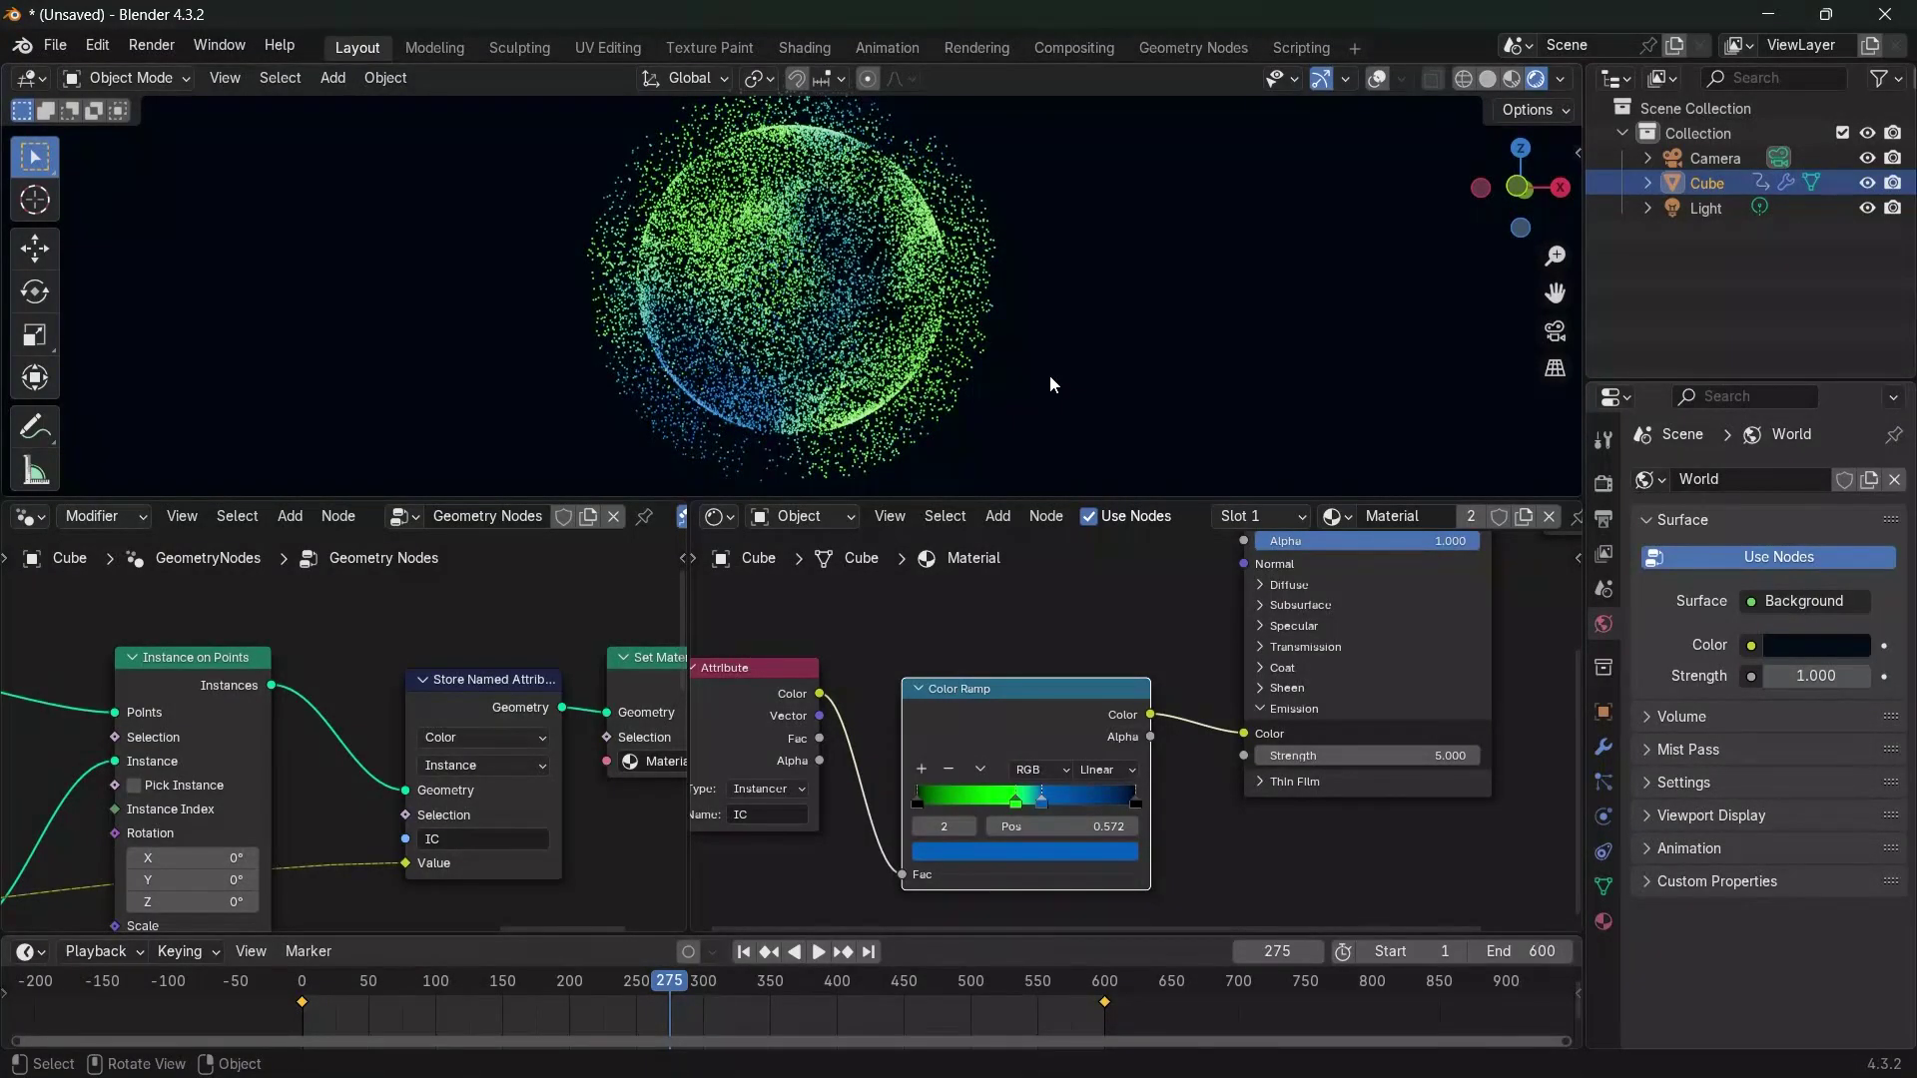
# Turn on the viewport overlays and clear the camera's location and rotation
pyautogui.click(1704, 161)
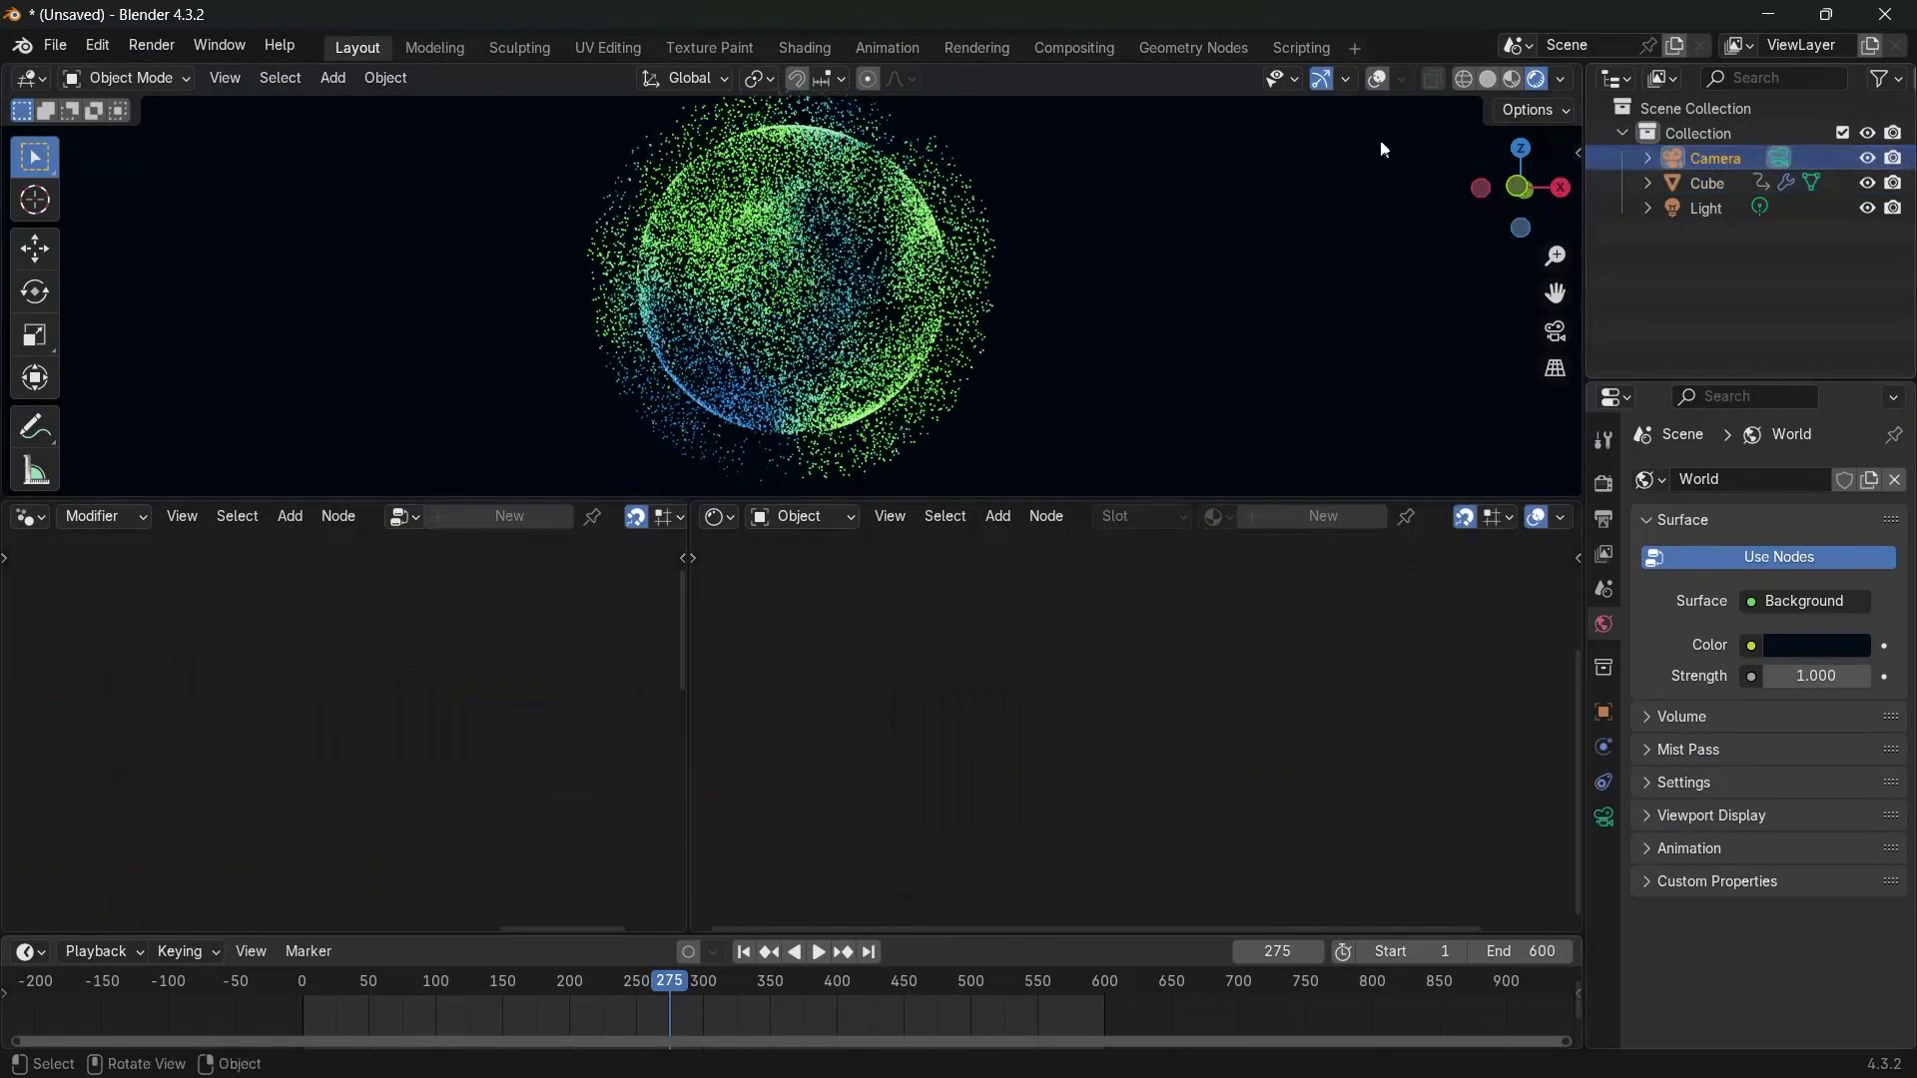
pyautogui.click(1382, 87)
pyautogui.scroll(-3, 1101, 182)
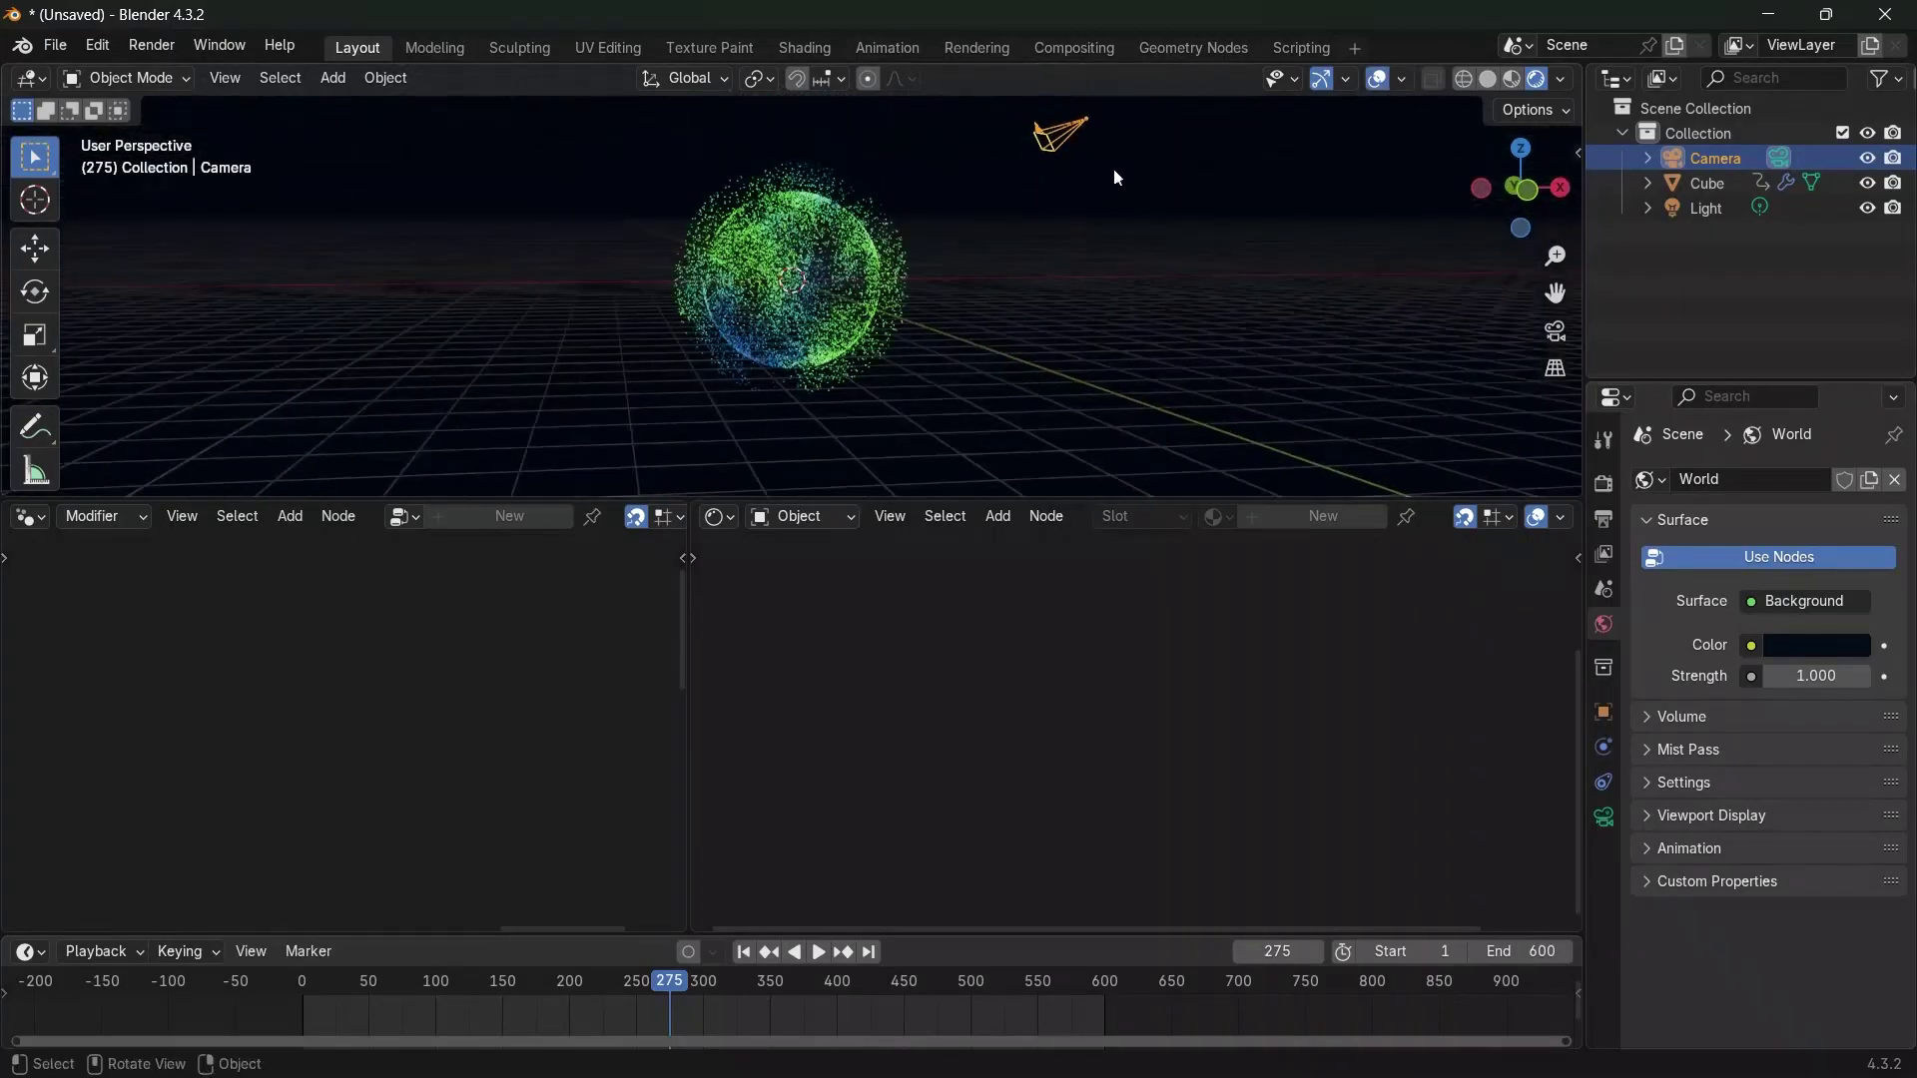
pyautogui.moveTo(765, 333); pyautogui.dragTo(1052, 368, button='middle')
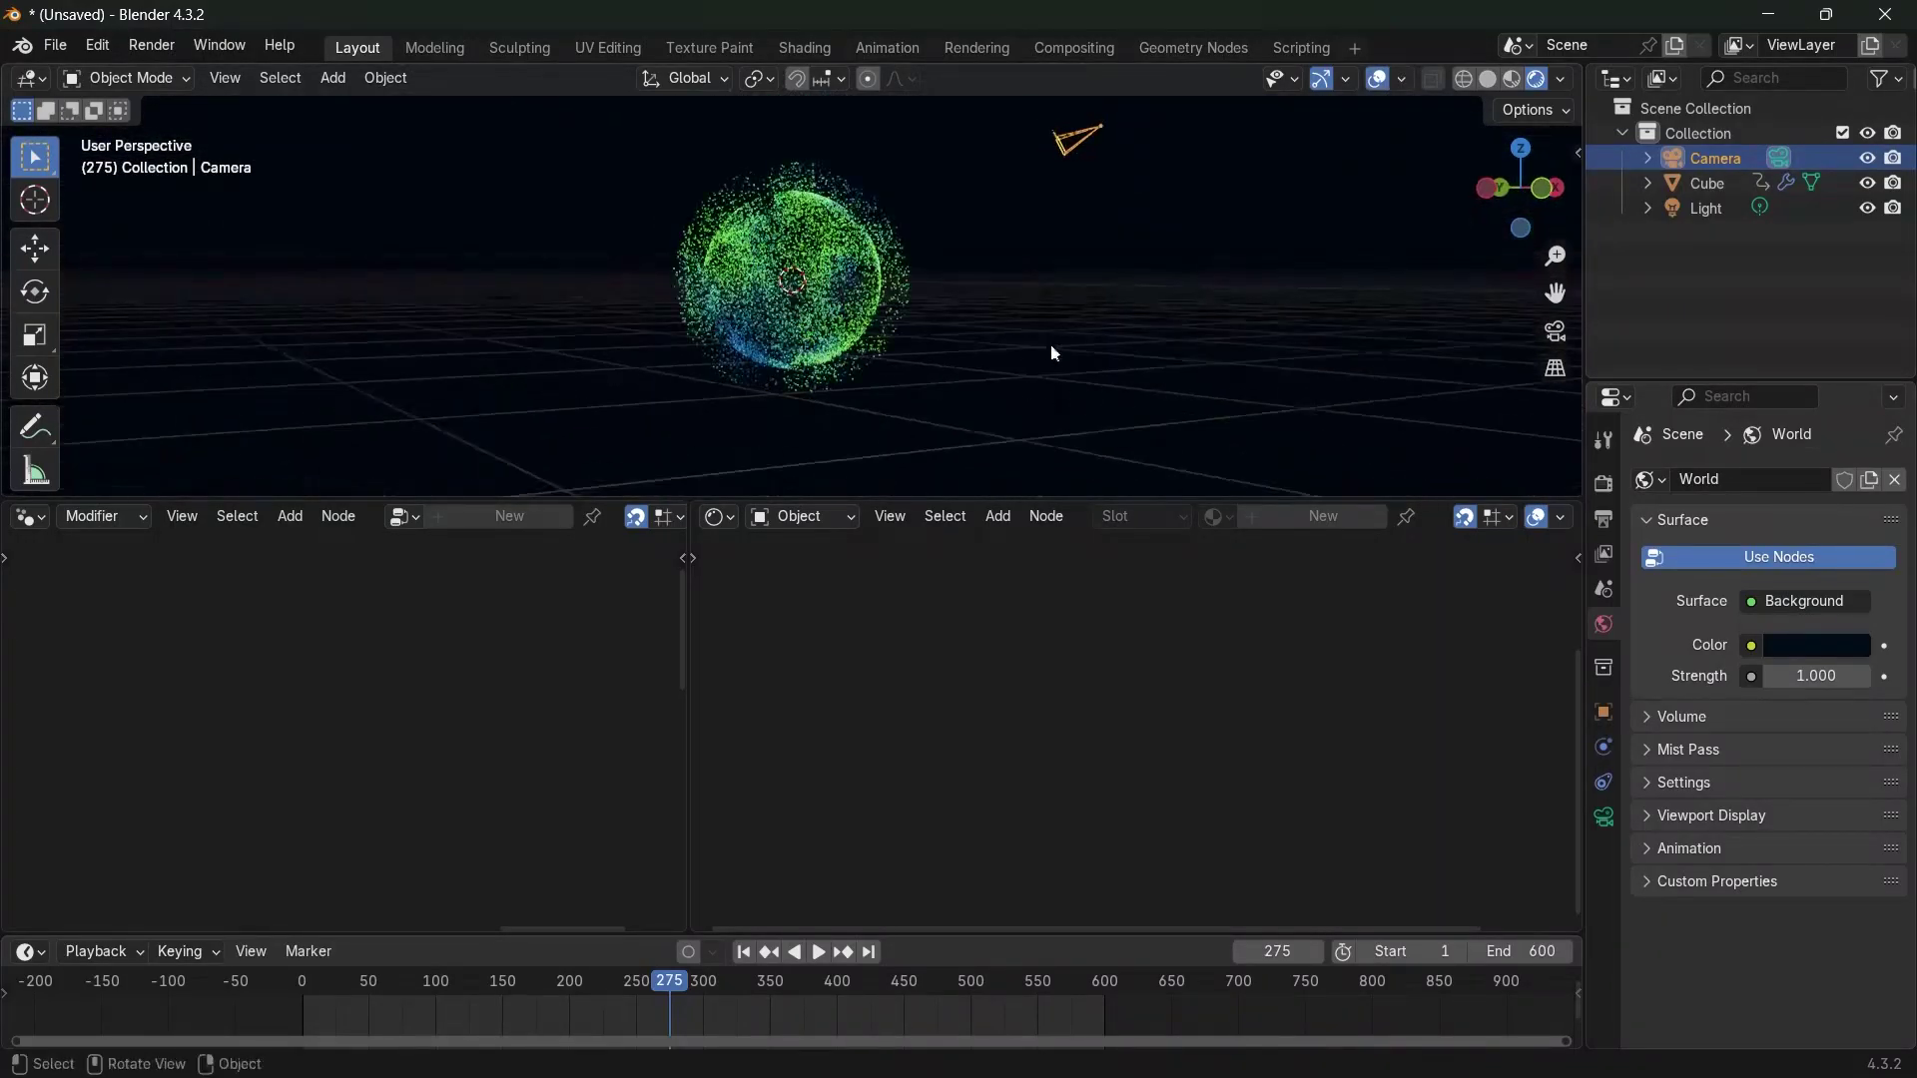
pyautogui.moveTo(847, 307); pyautogui.dragTo(913, 334, button='middle')
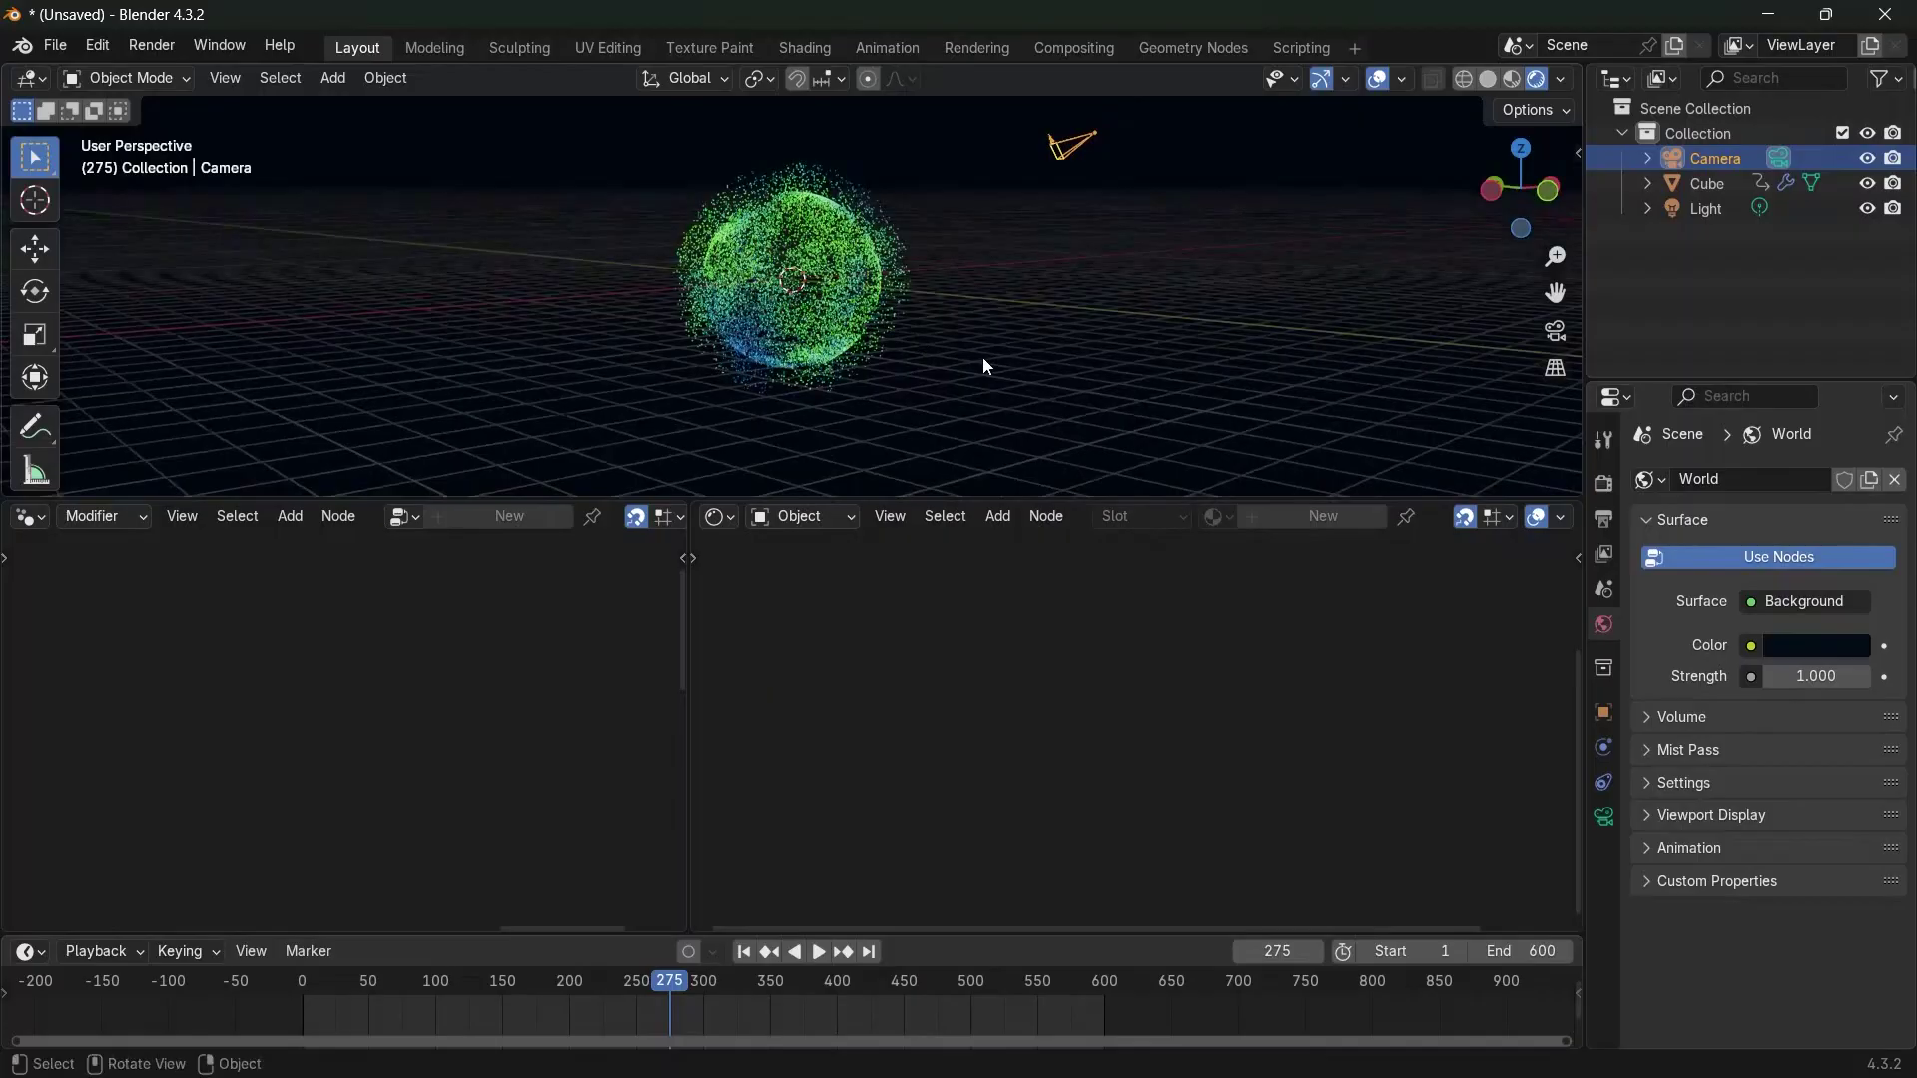
pyautogui.hotkey('alt', 'g')
pyautogui.hotkey('alt', 'r')
# Rotate the camera 90° about the global X axis
pyautogui.write('r')
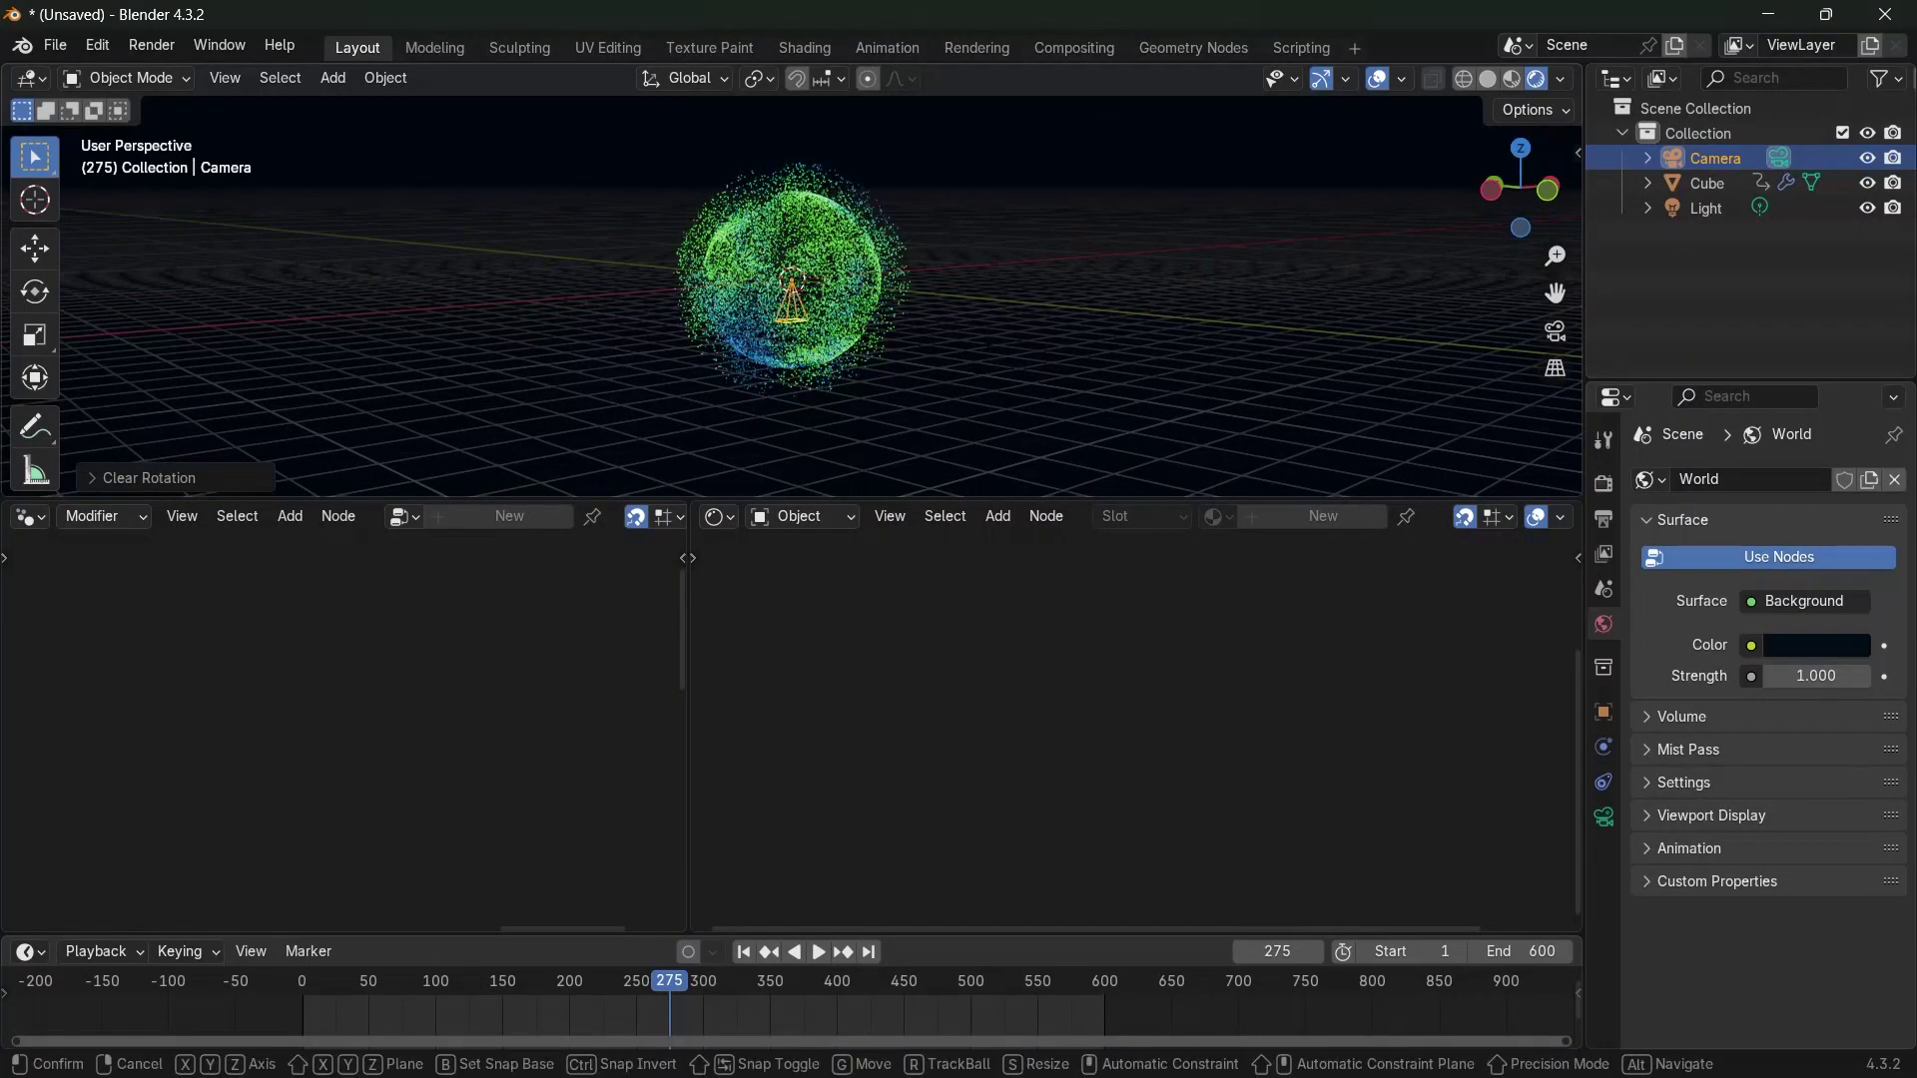
pyautogui.write('x')
pyautogui.write('90')
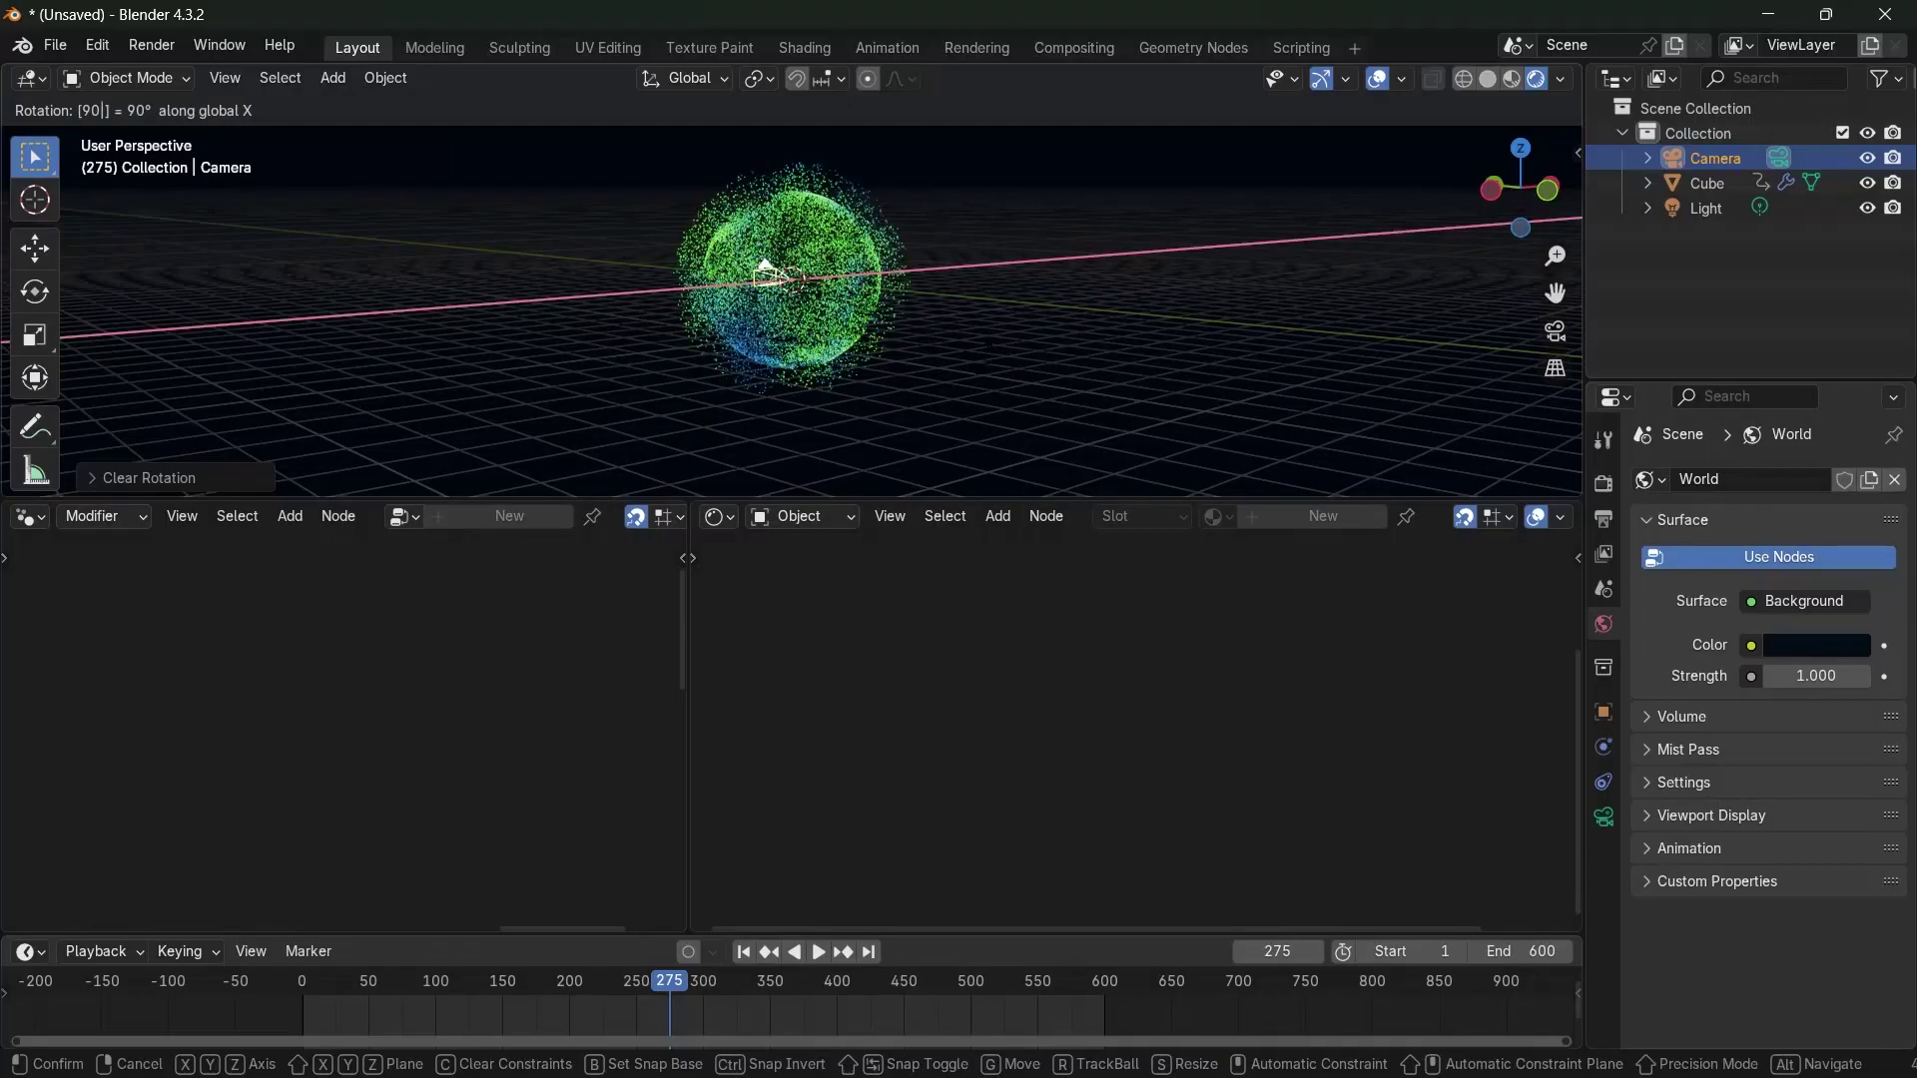
pyautogui.press('Return')
# Move the camera back along the global Y axis, look through it, and pull it farther back to frame most of the particle sphere
pyautogui.press('g')
pyautogui.press('y')
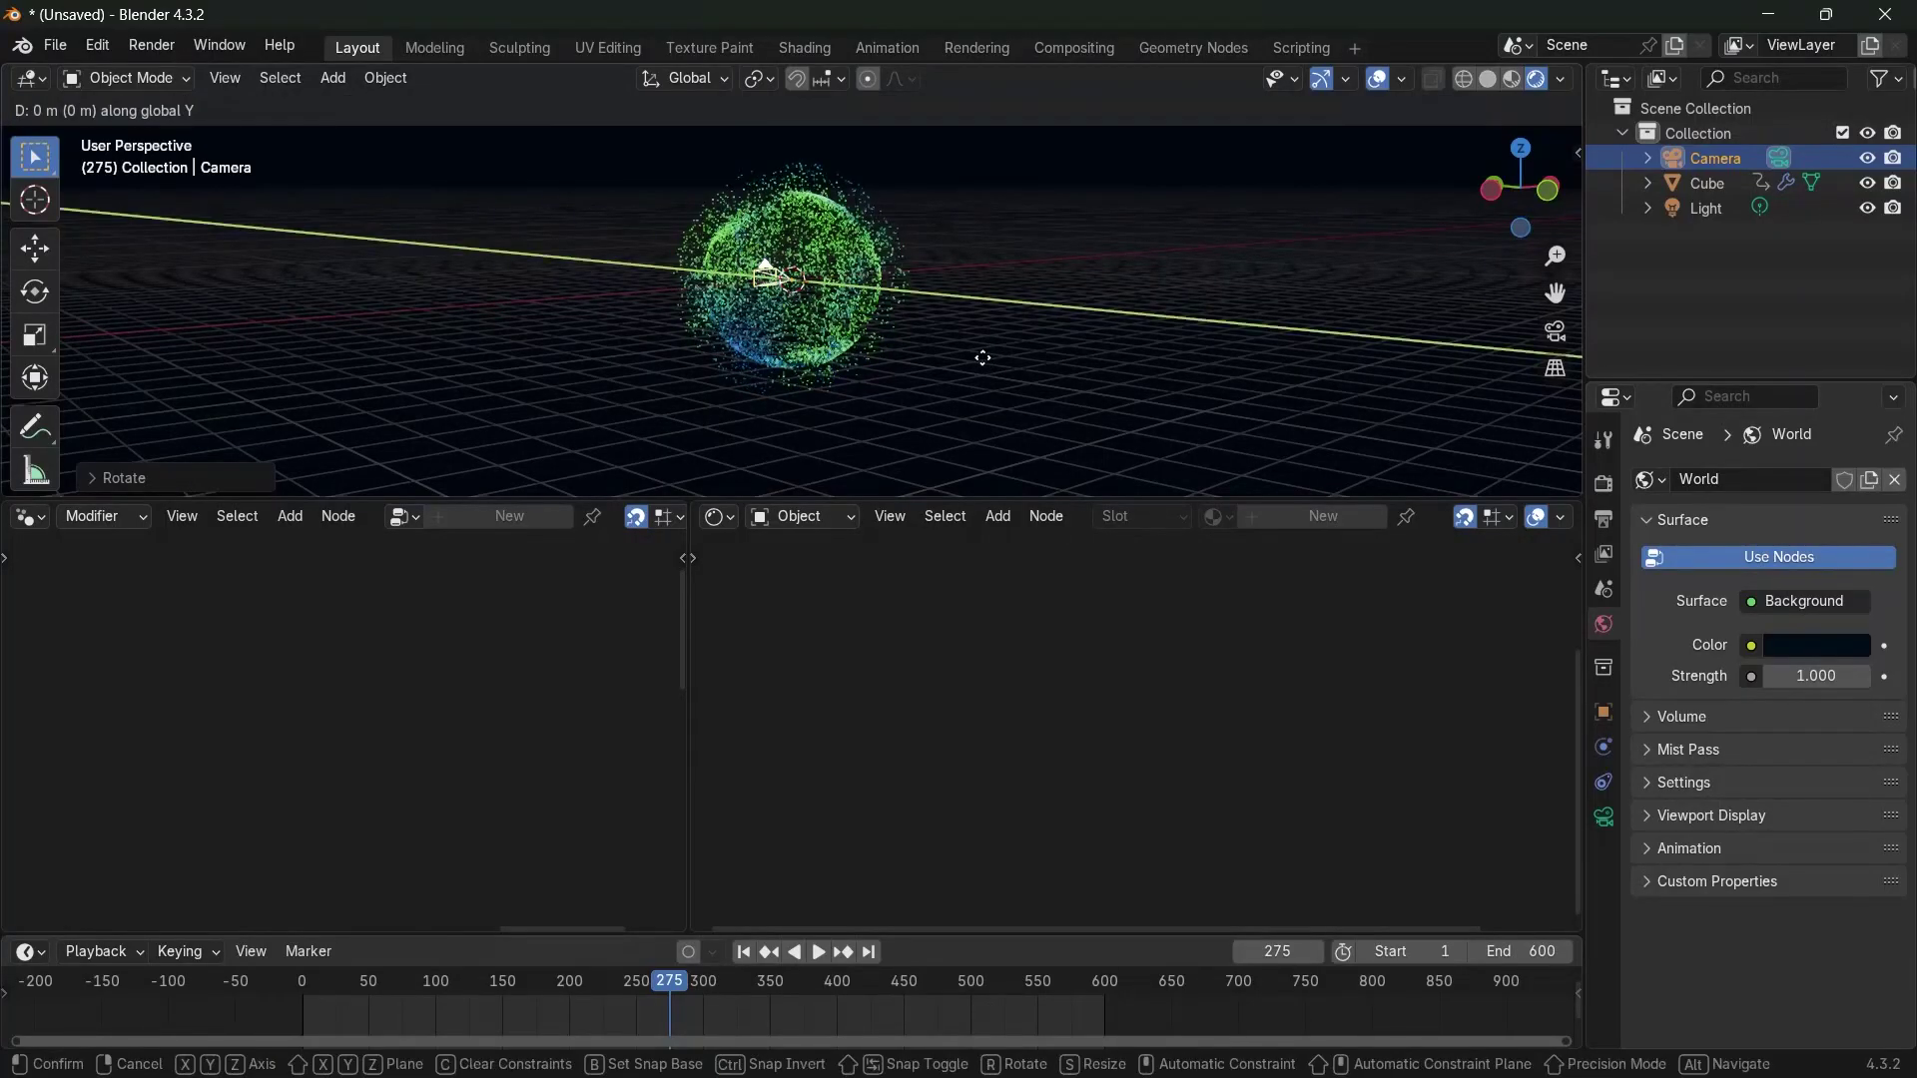
pyautogui.click(1207, 459)
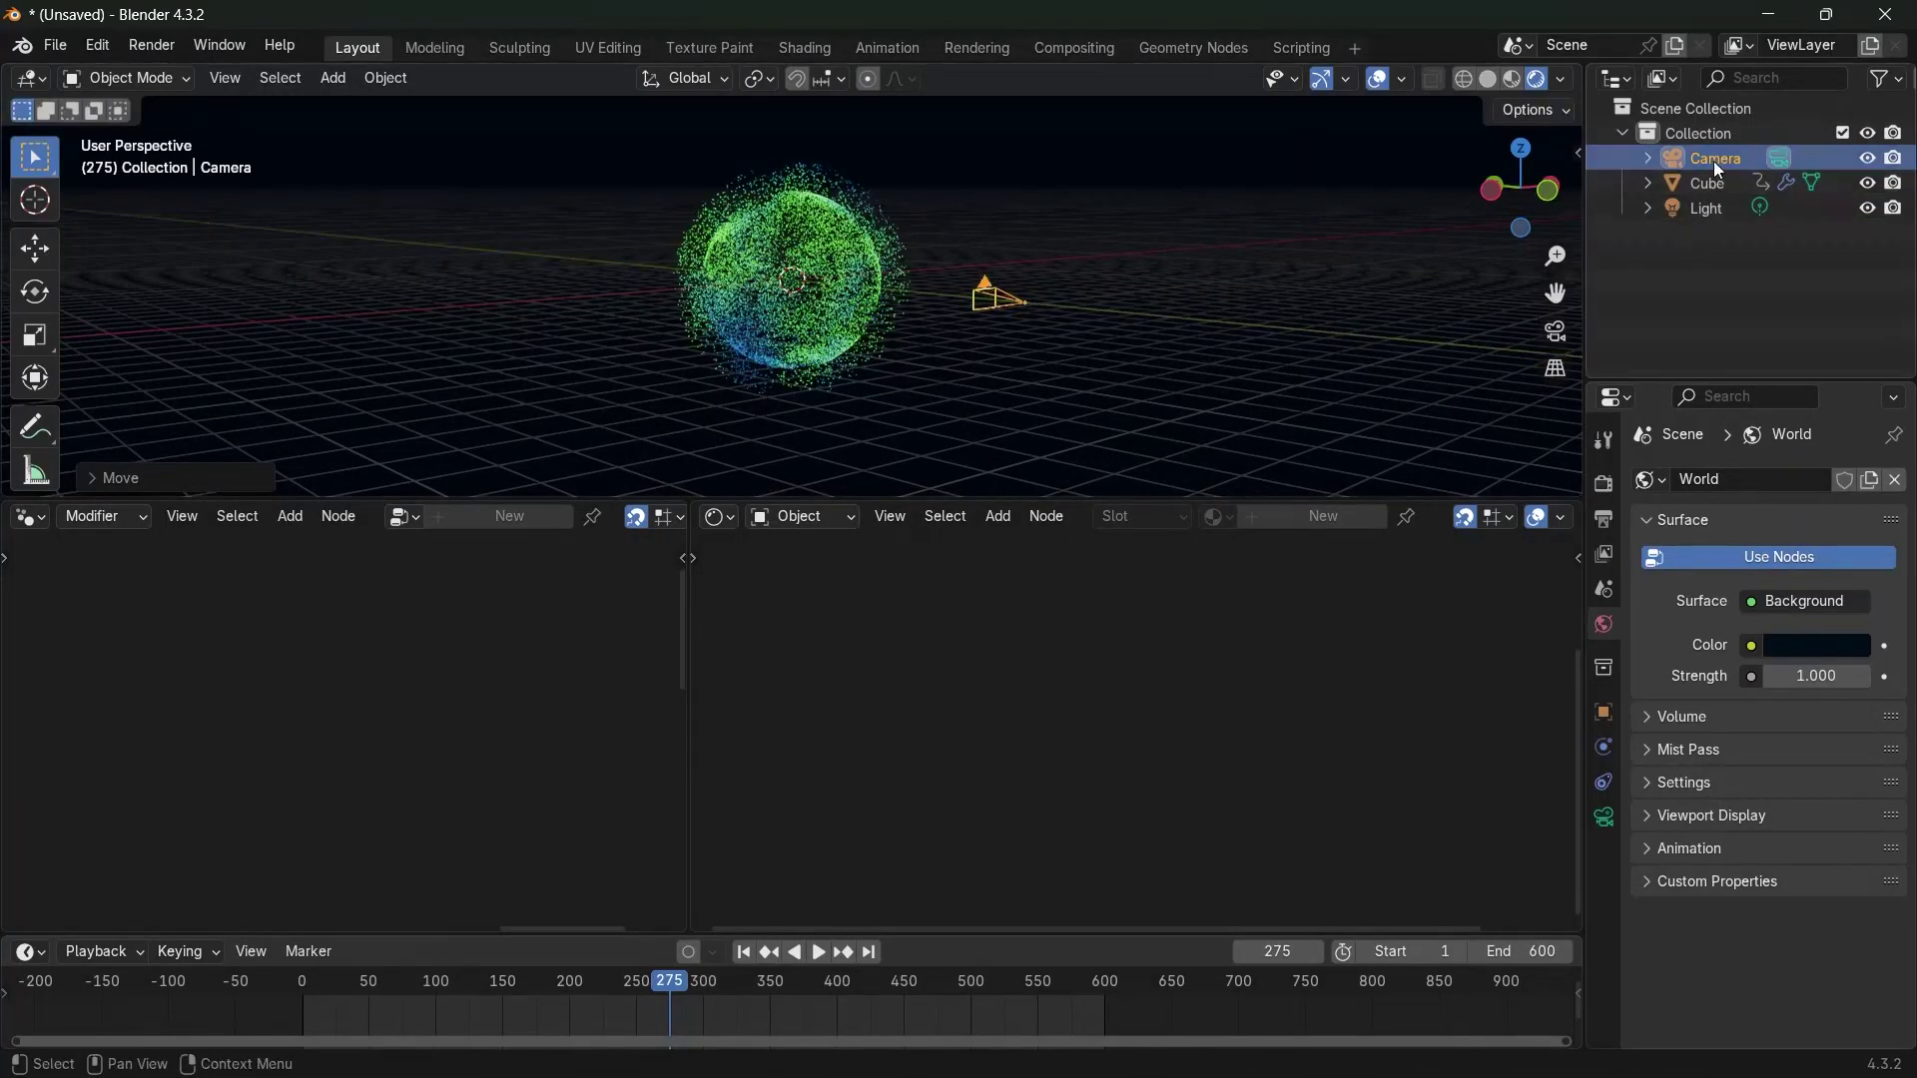
pyautogui.click(1556, 333)
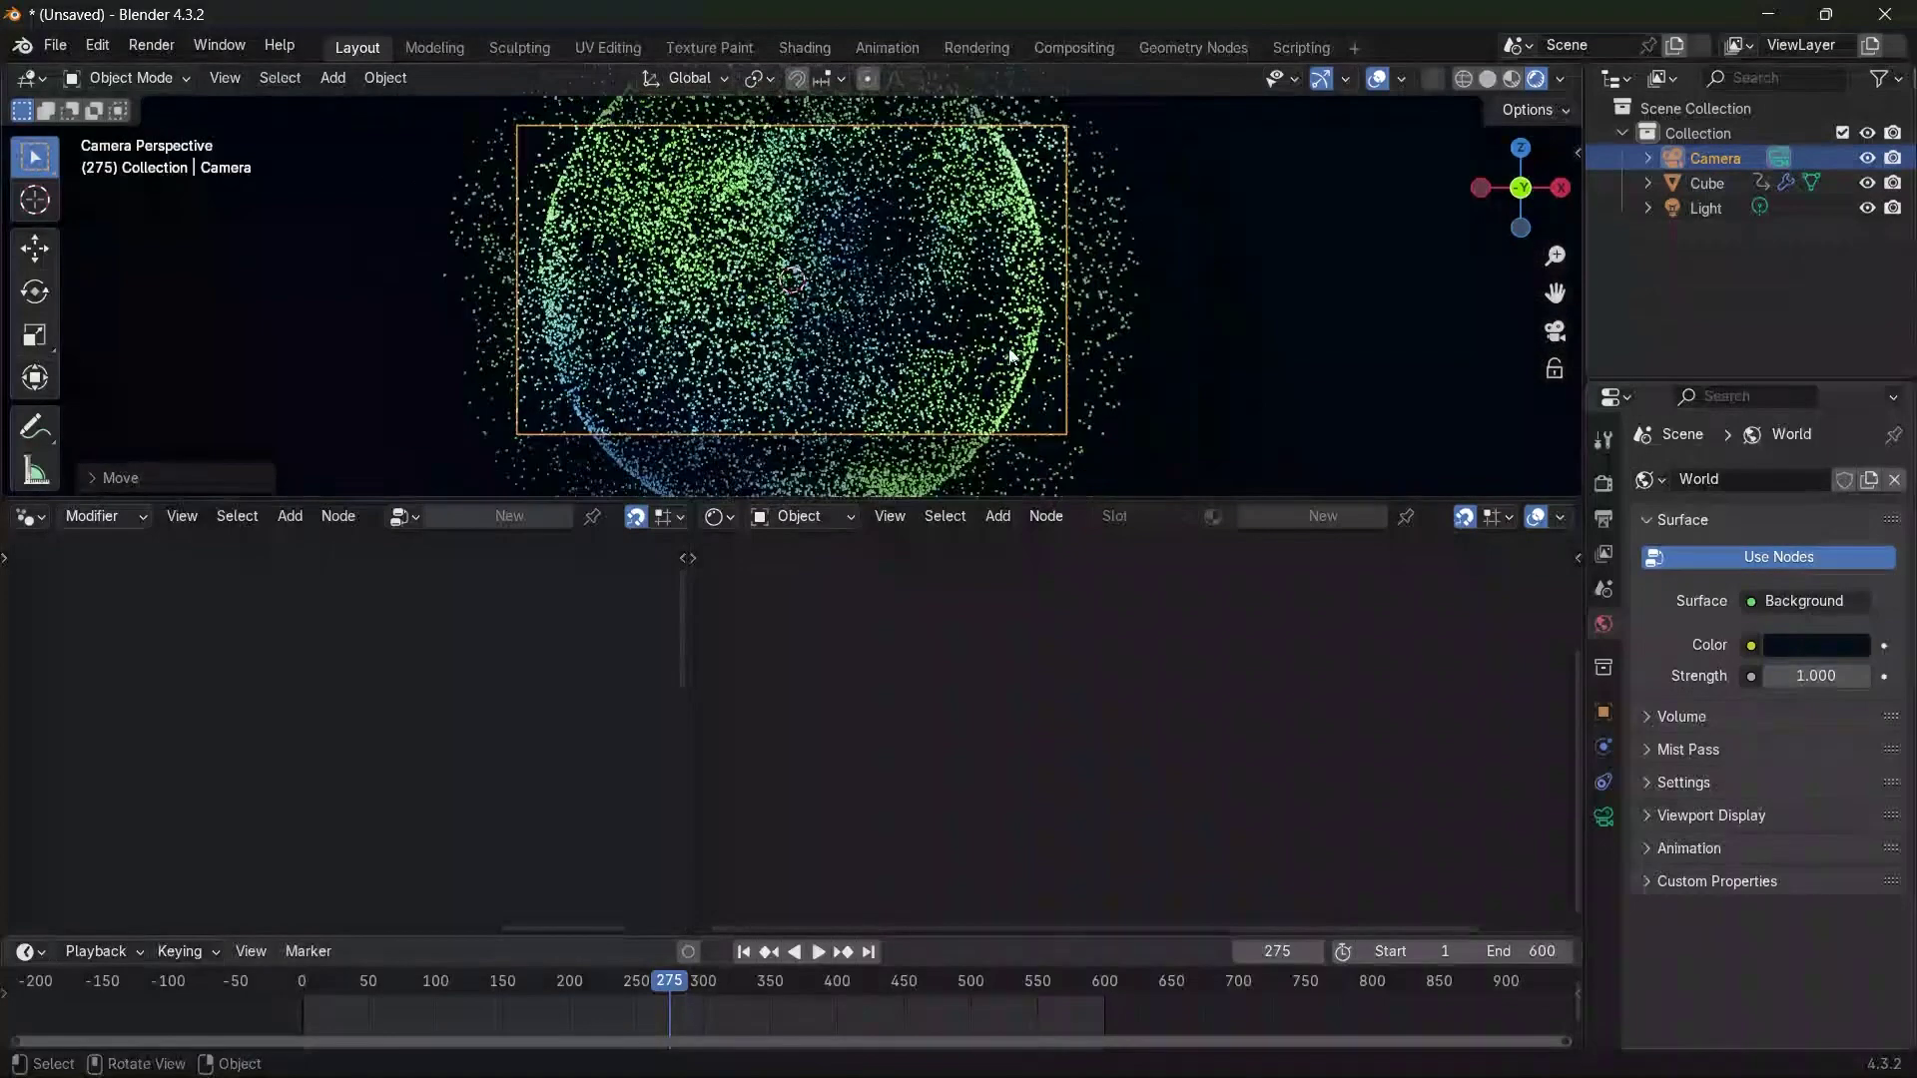
pyautogui.press('g')
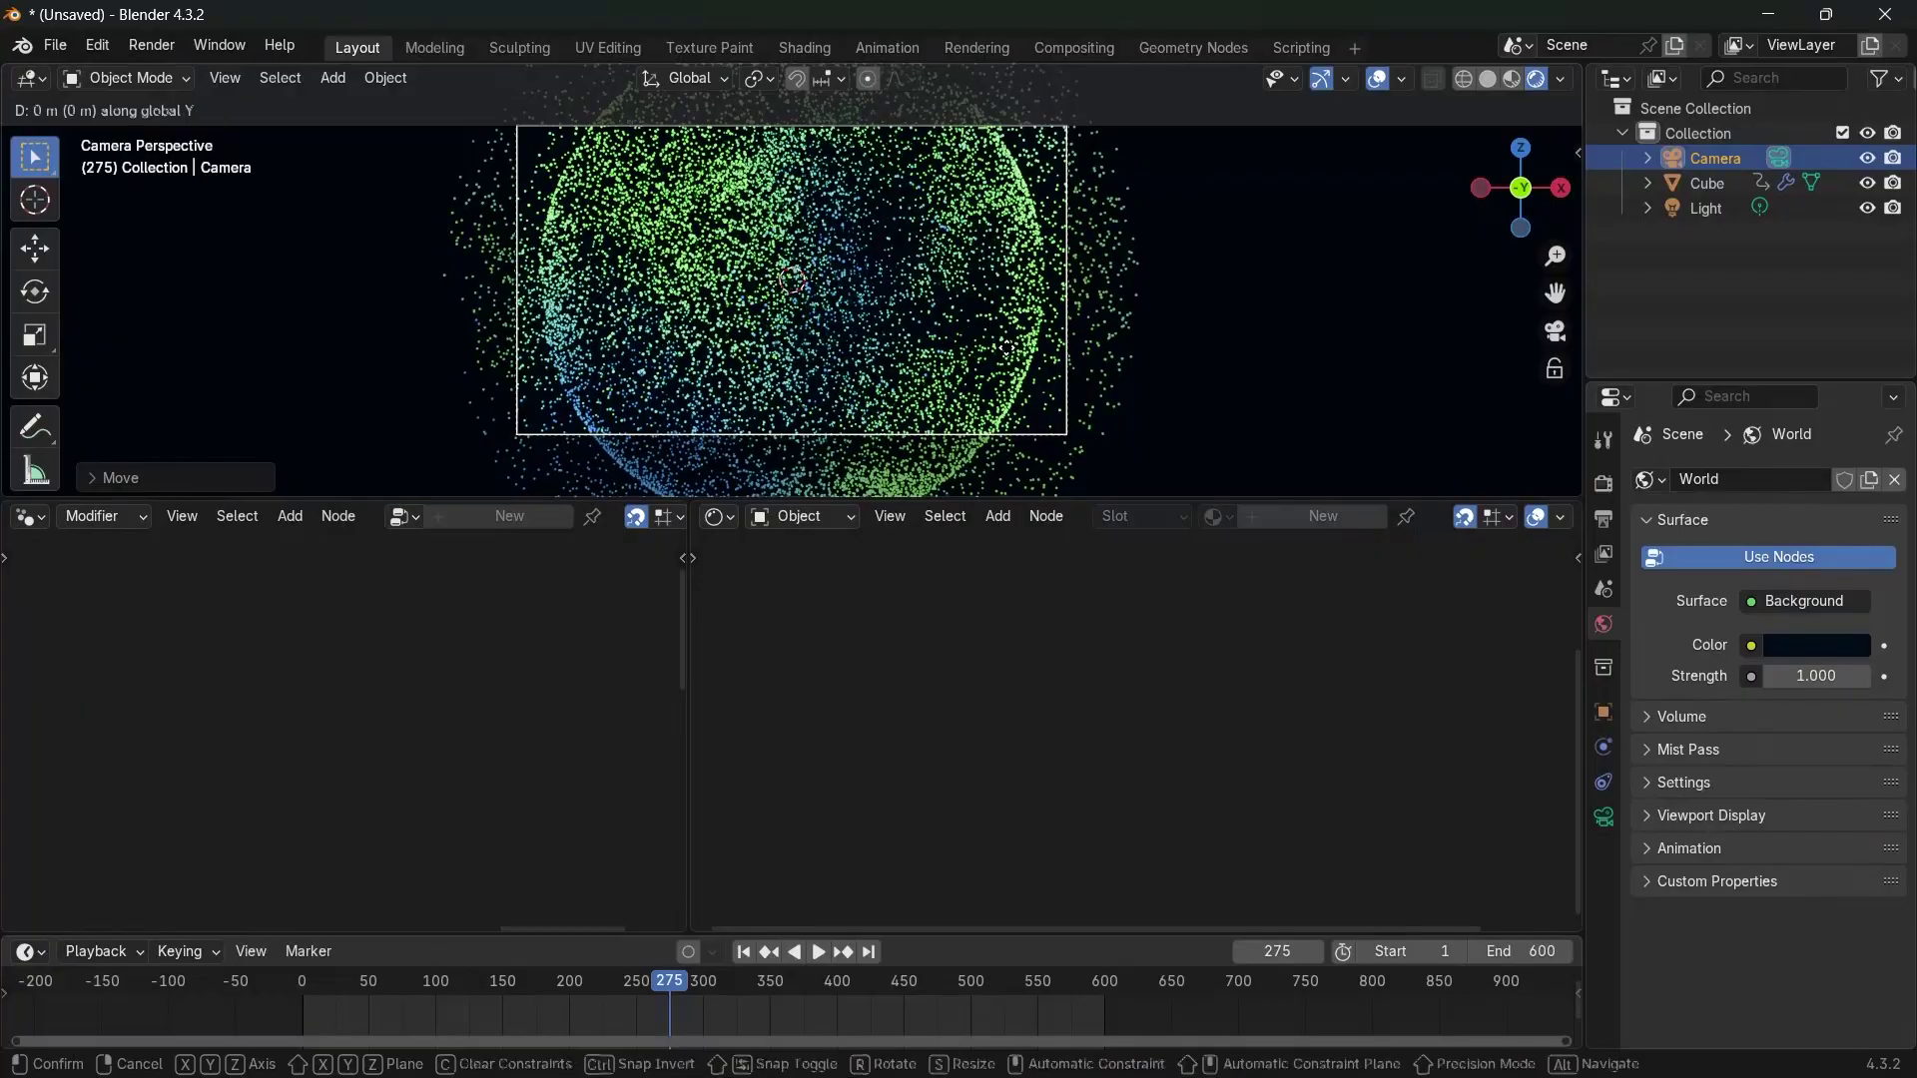
pyautogui.press('z')
pyautogui.click(1080, 311)
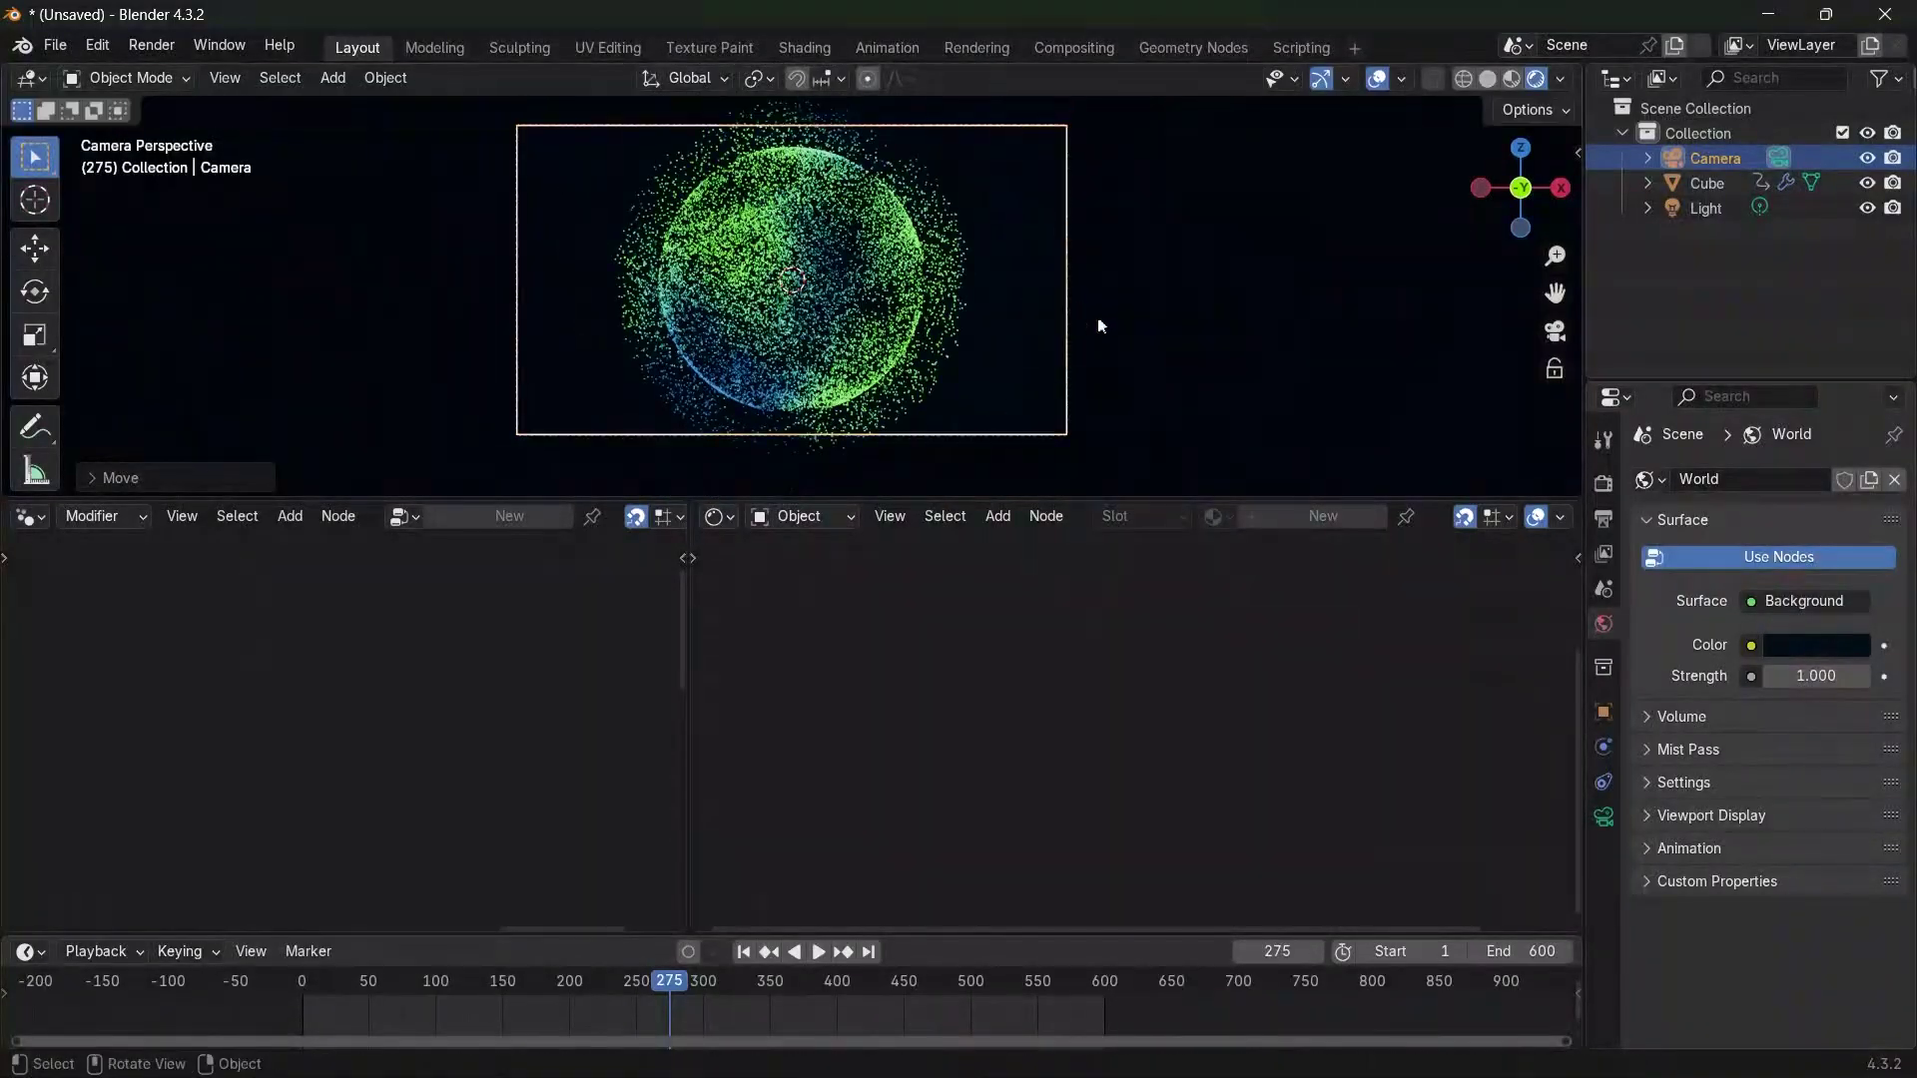
# Set the camera's focal length to 25 mm and move it about 6.6 m along Y to fit the whole sphere in frame
pyautogui.click(1604, 818)
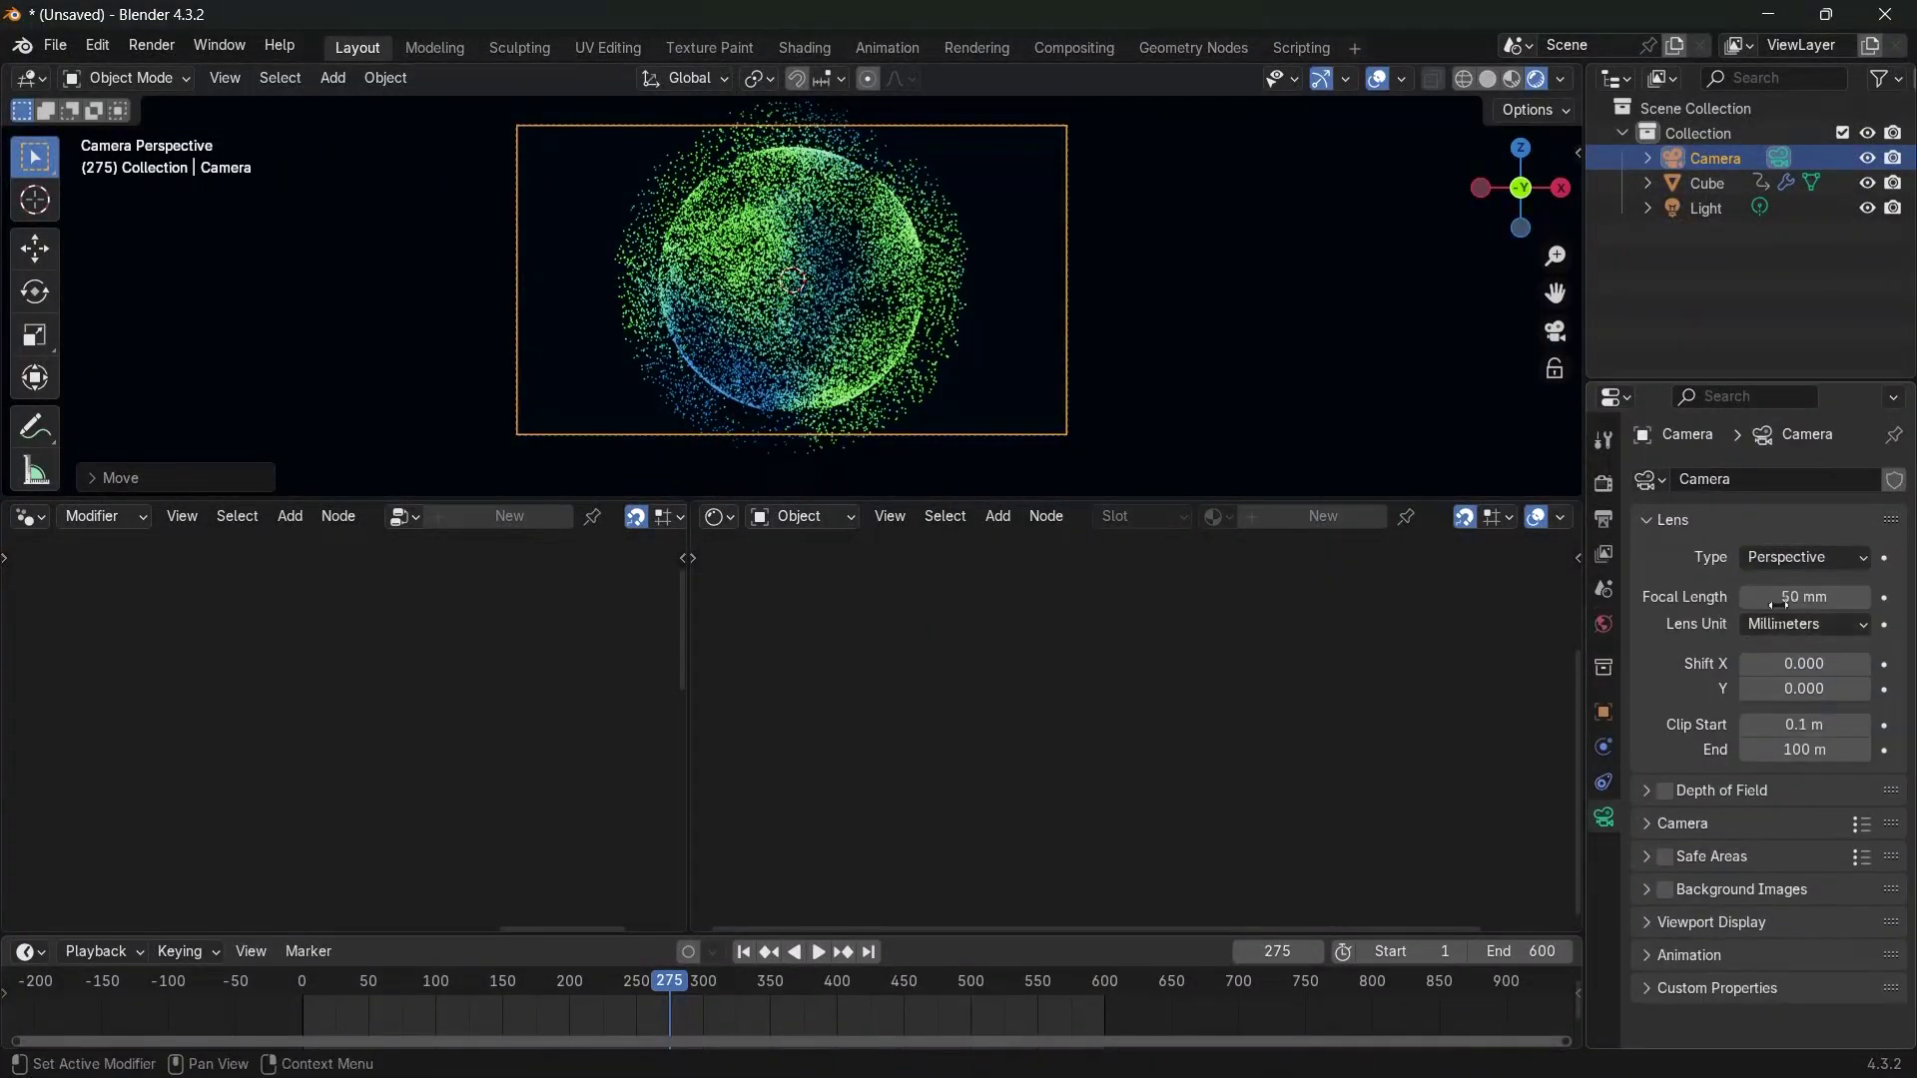
pyautogui.click(1802, 597)
pyautogui.write('25')
pyautogui.press('Return')
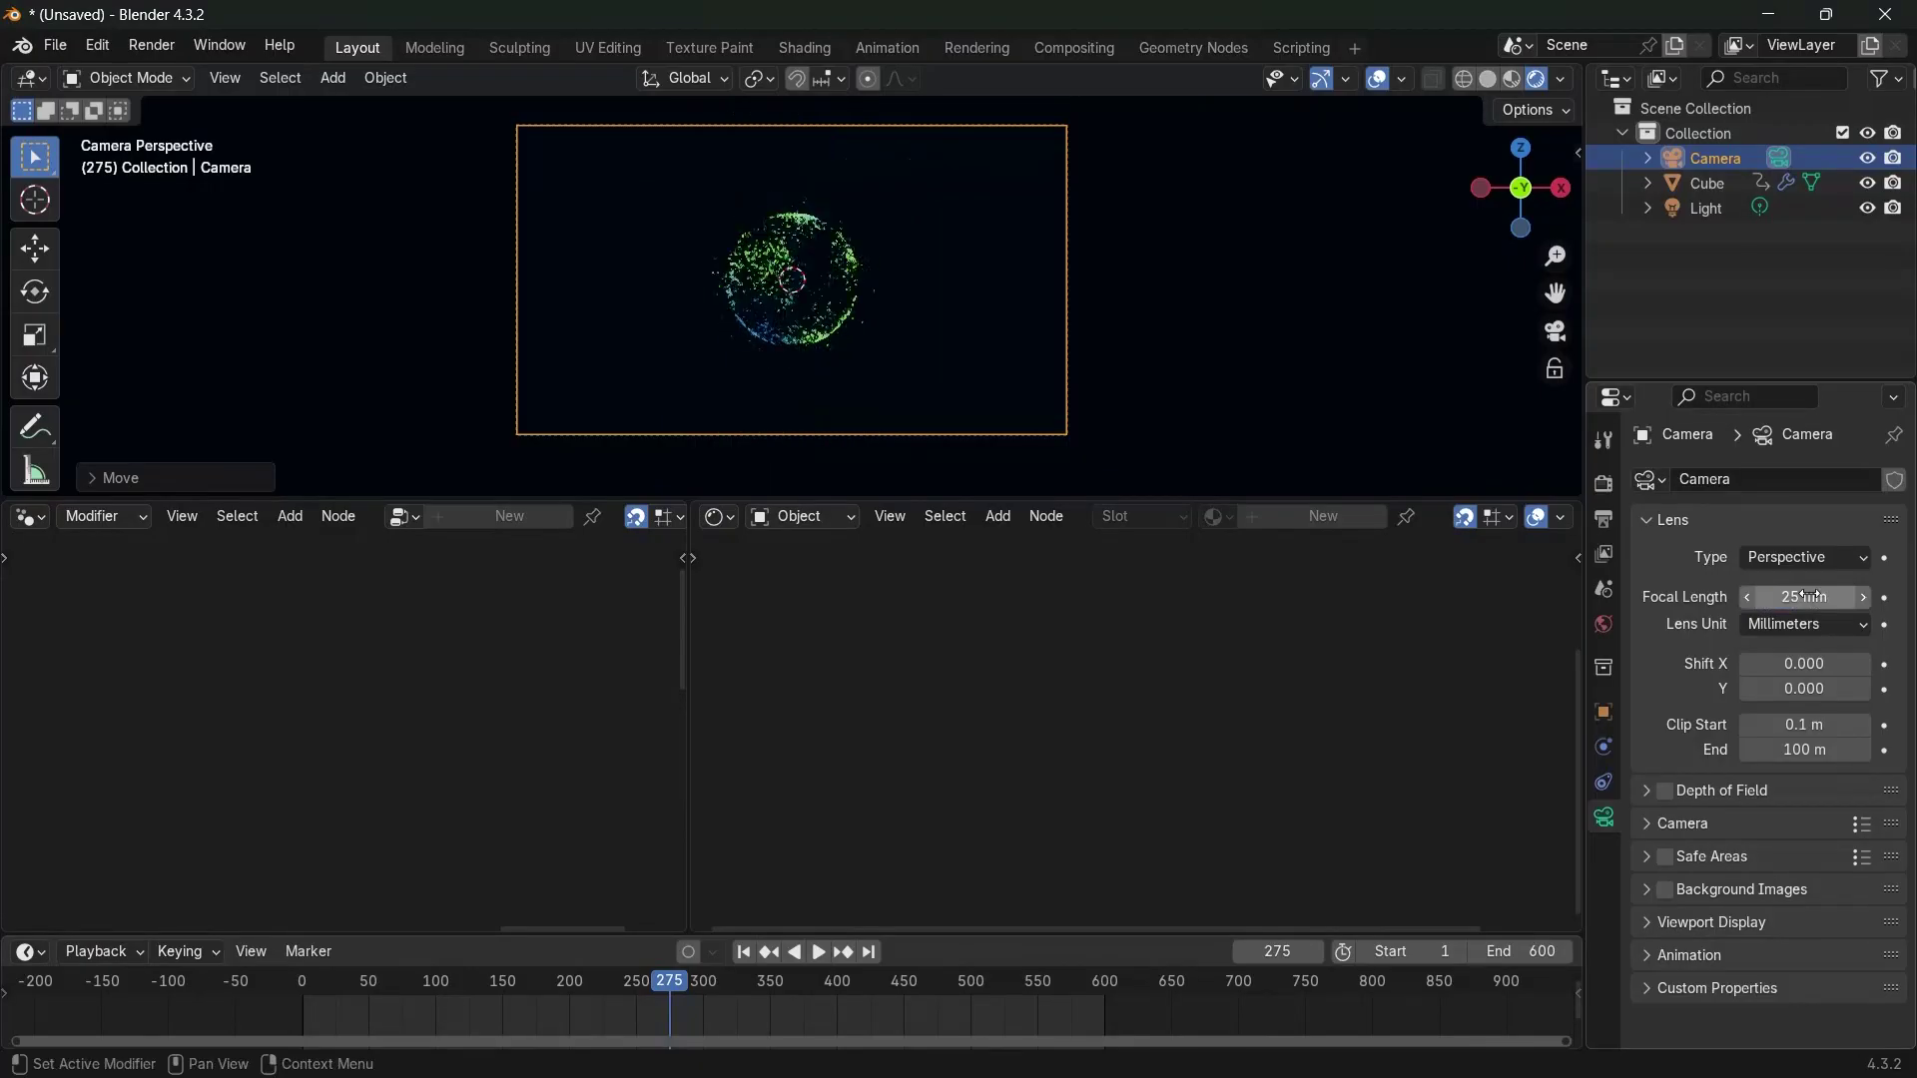
pyautogui.press('g')
pyautogui.press('y')
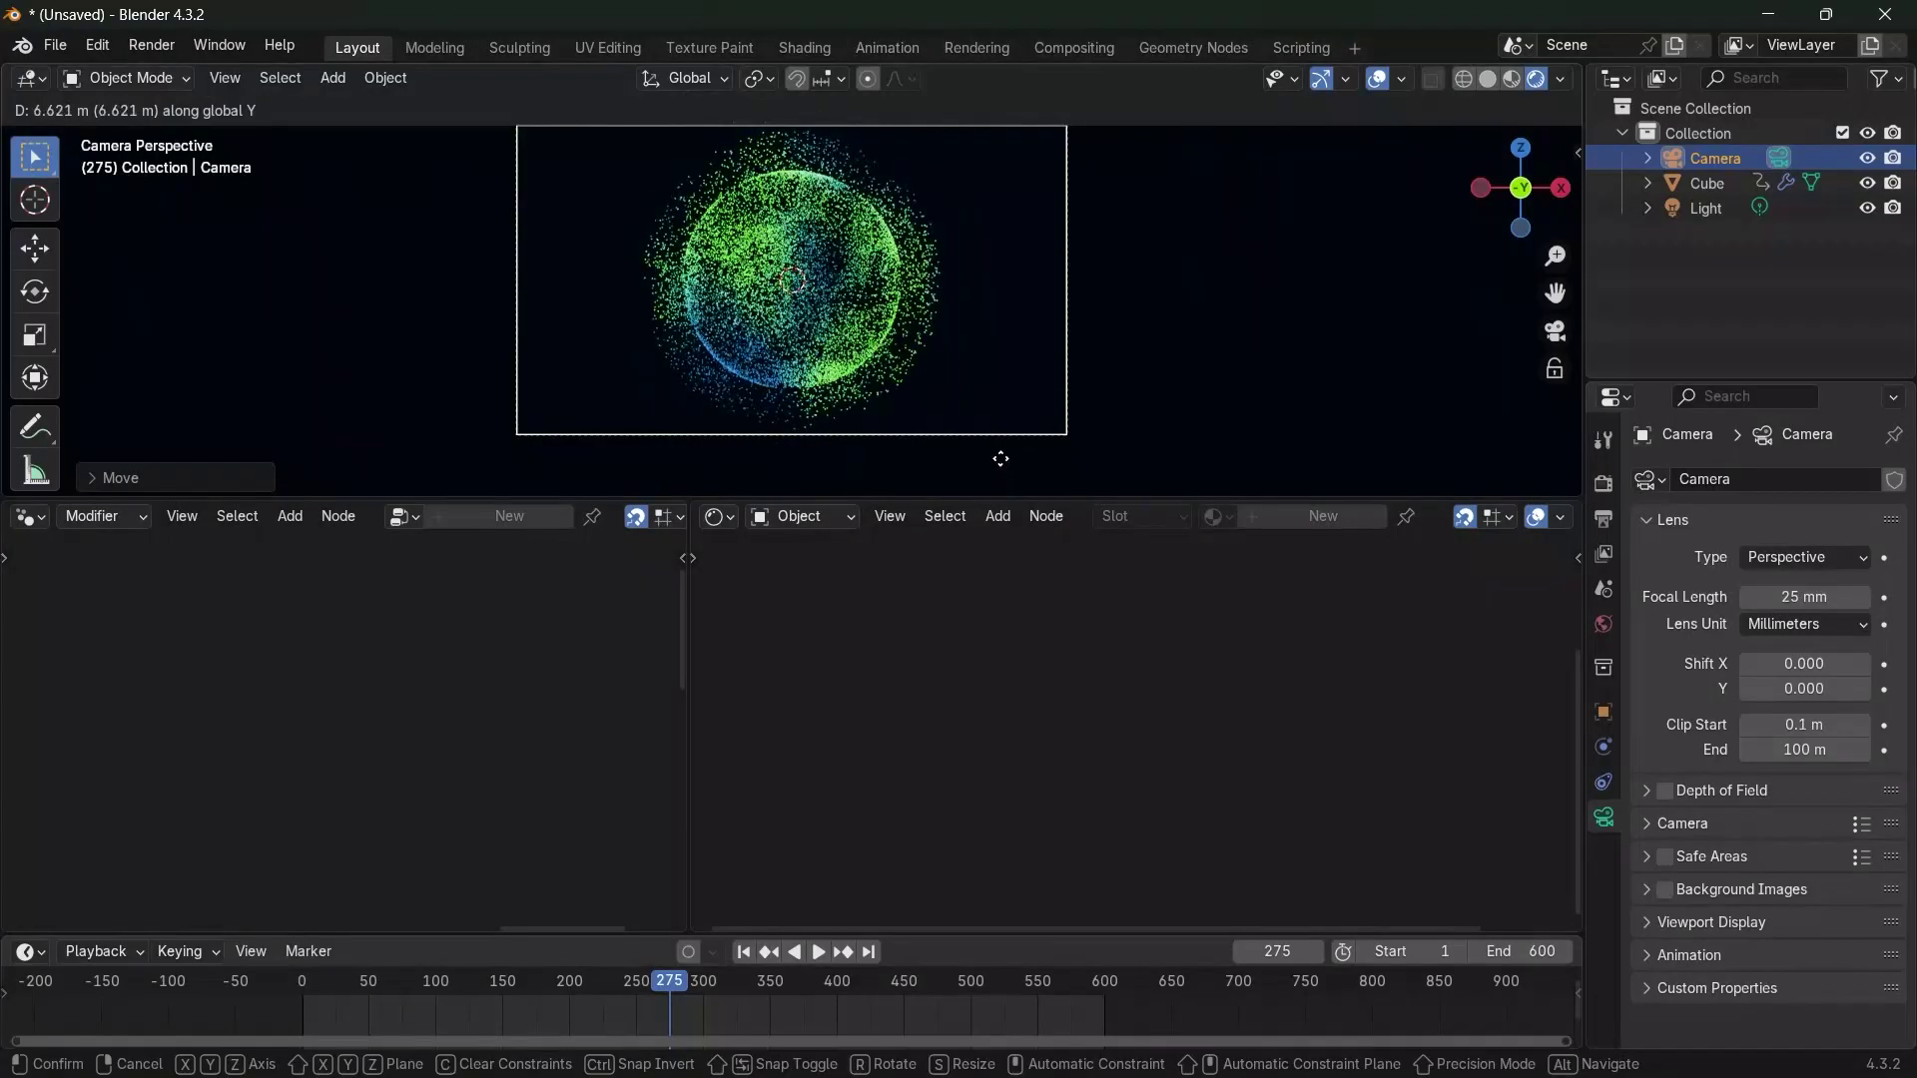
pyautogui.click(1003, 466)
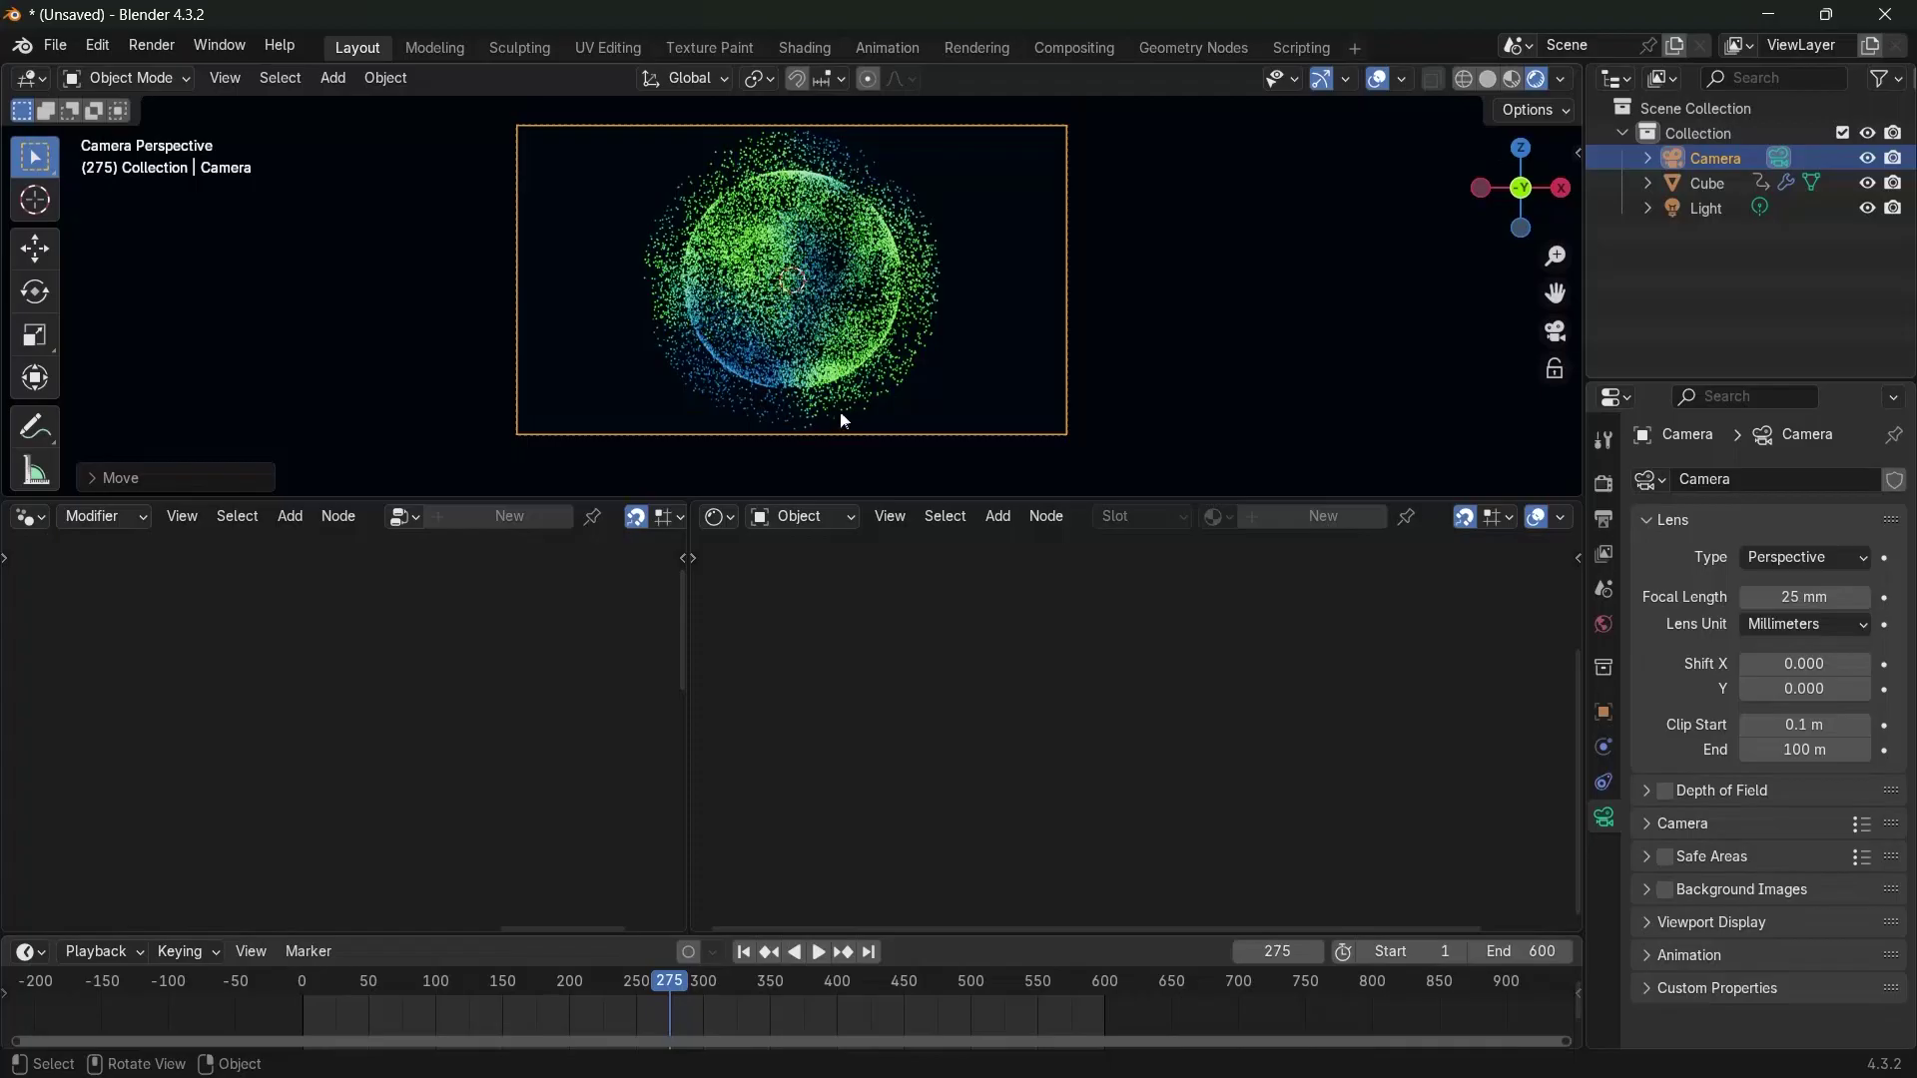
# Switch the shader editor area to the Compositor, enable its nodes, and move Render Layers away from the Composite node
pyautogui.click(727, 517)
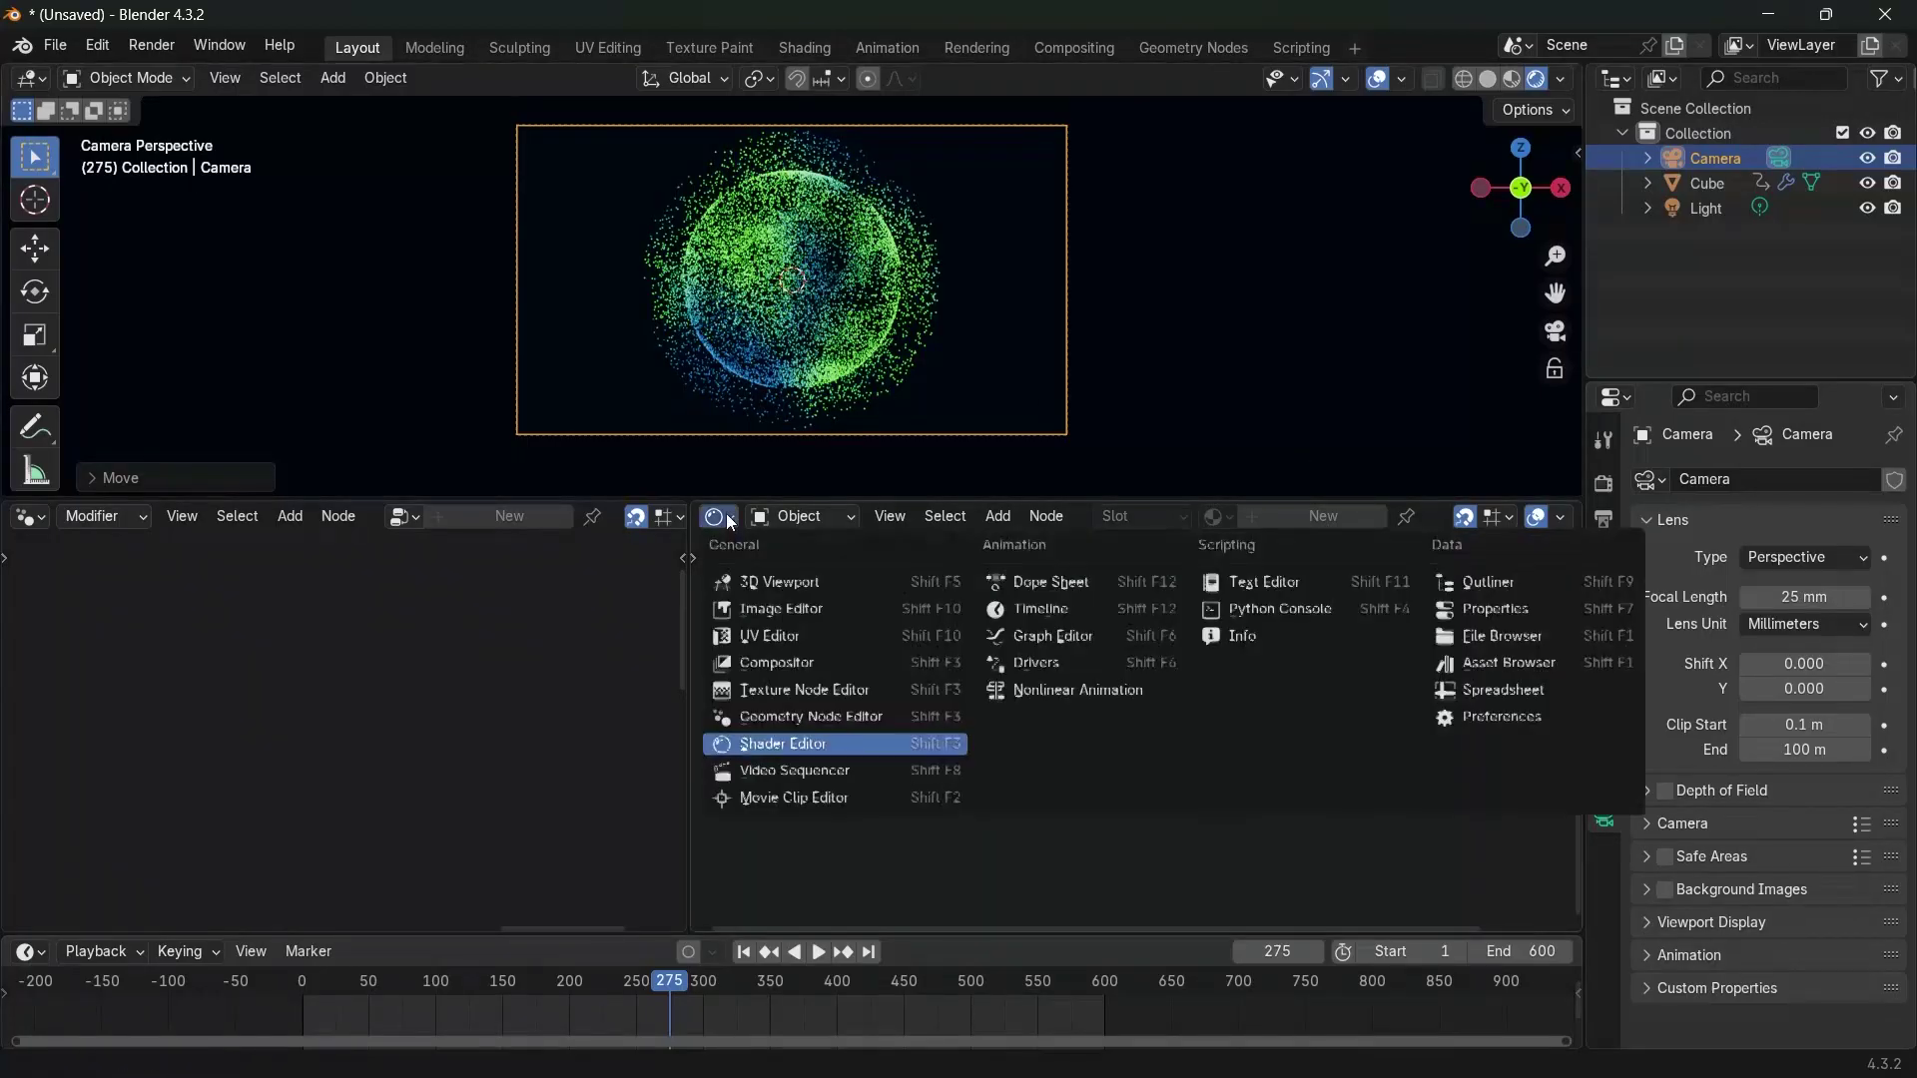
pyautogui.click(812, 662)
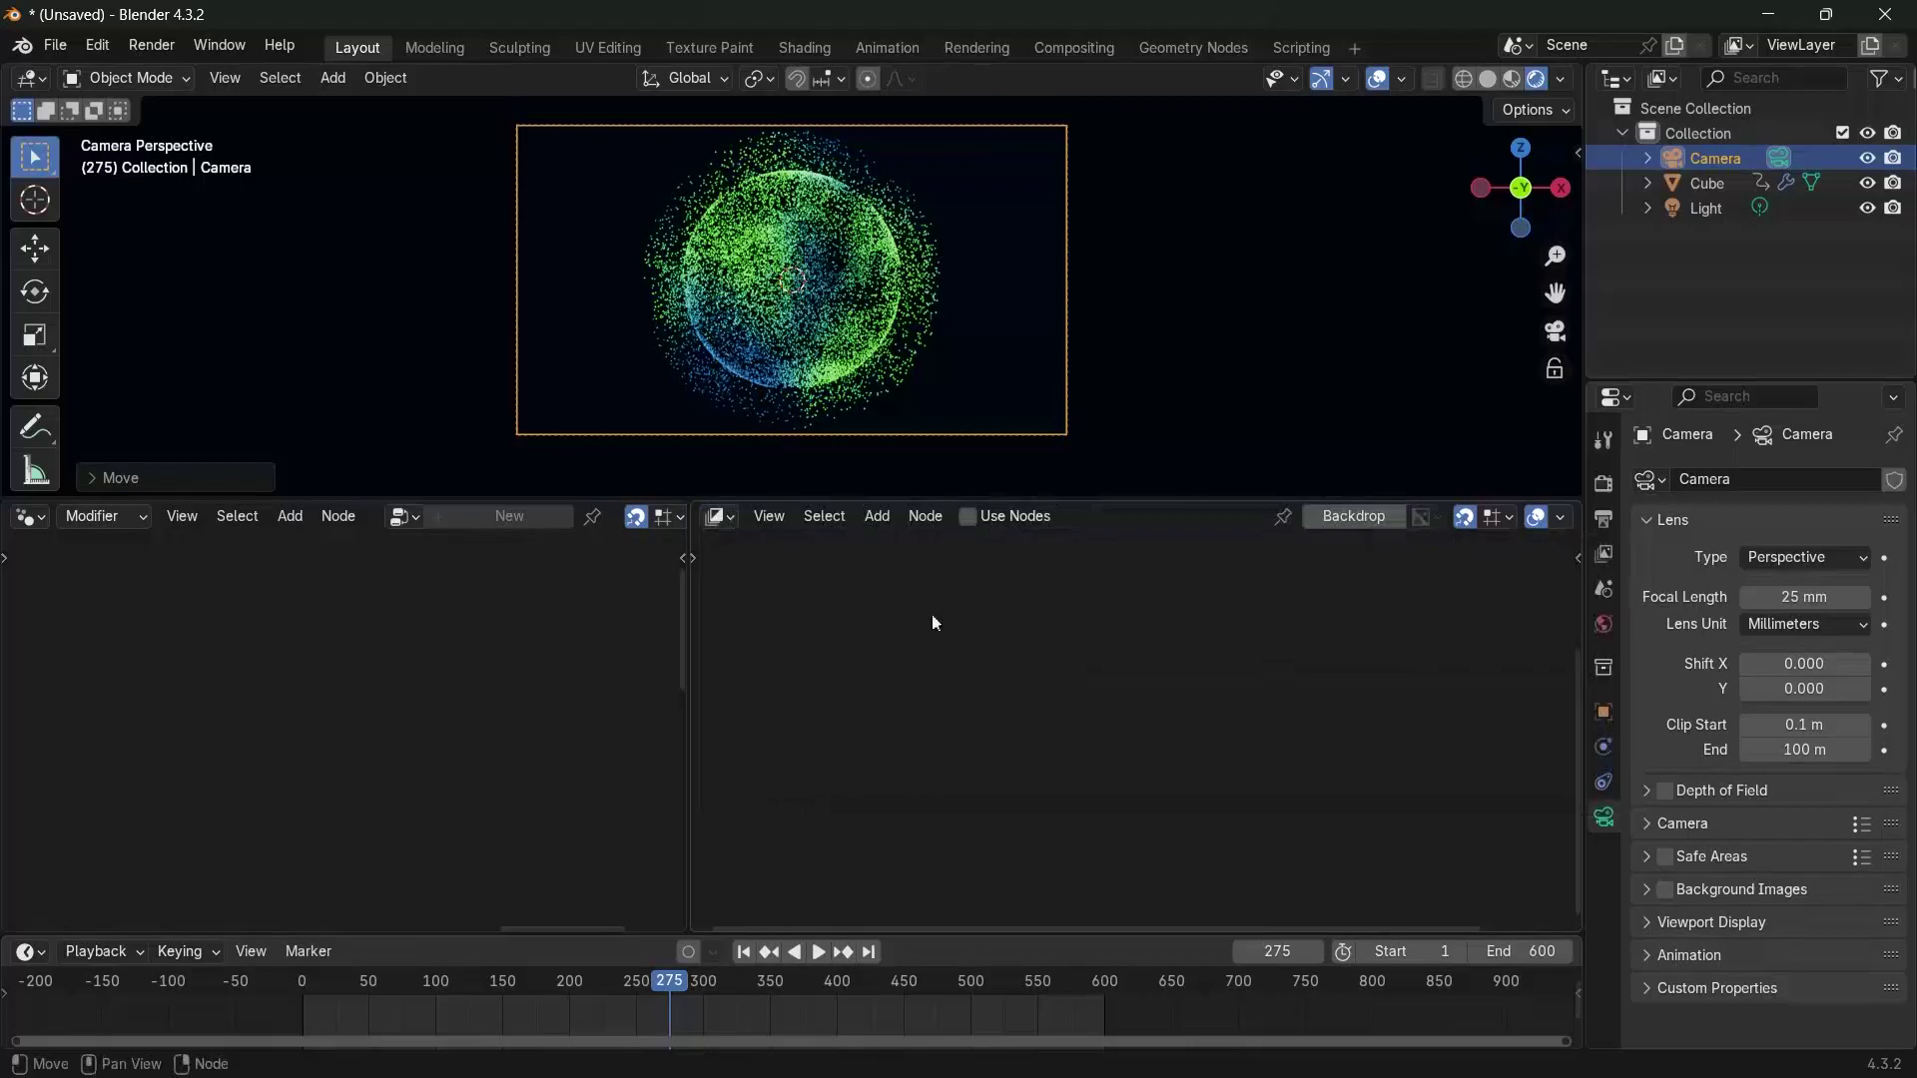
pyautogui.click(968, 518)
pyautogui.moveTo(1014, 663); pyautogui.dragTo(769, 684)
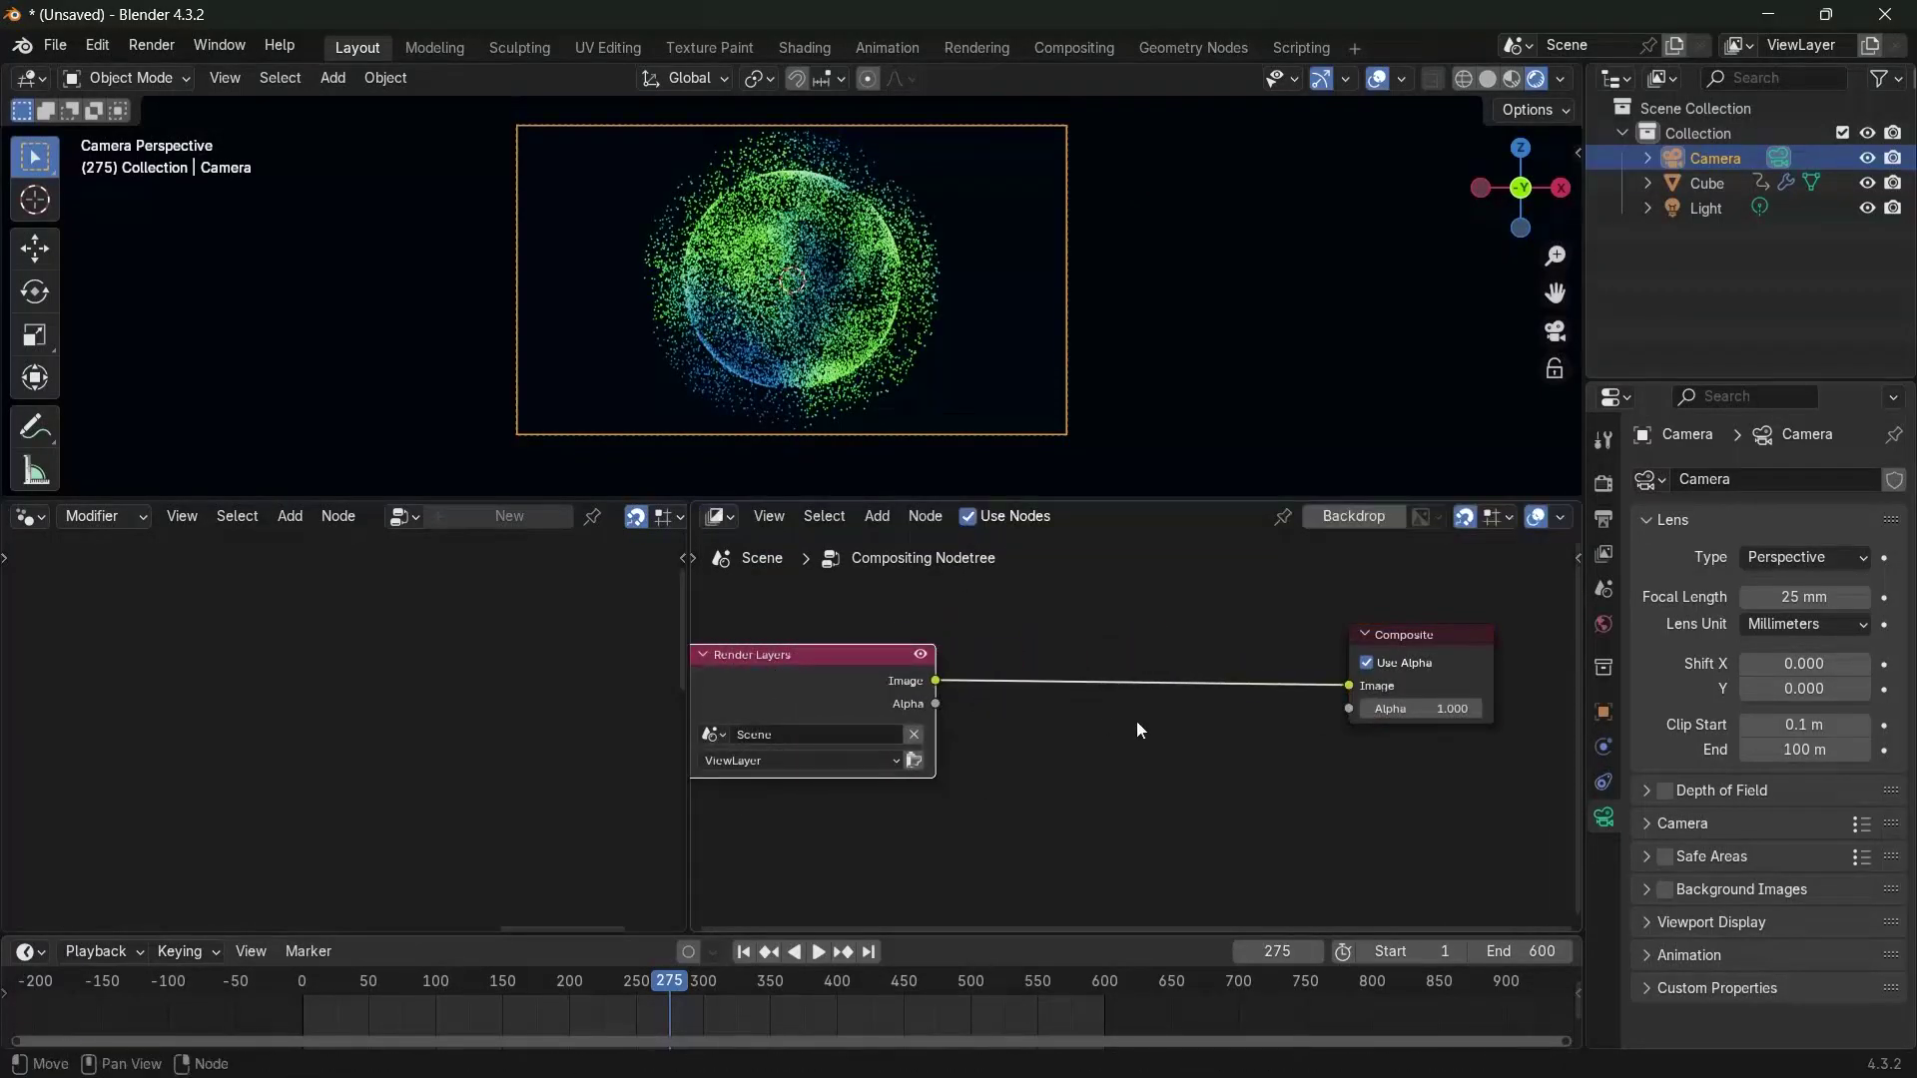
# Add a Glare node between Render Layers and Composite and set its type to Bloom
pyautogui.hotkey('shift', 'a')
pyautogui.write('glare')
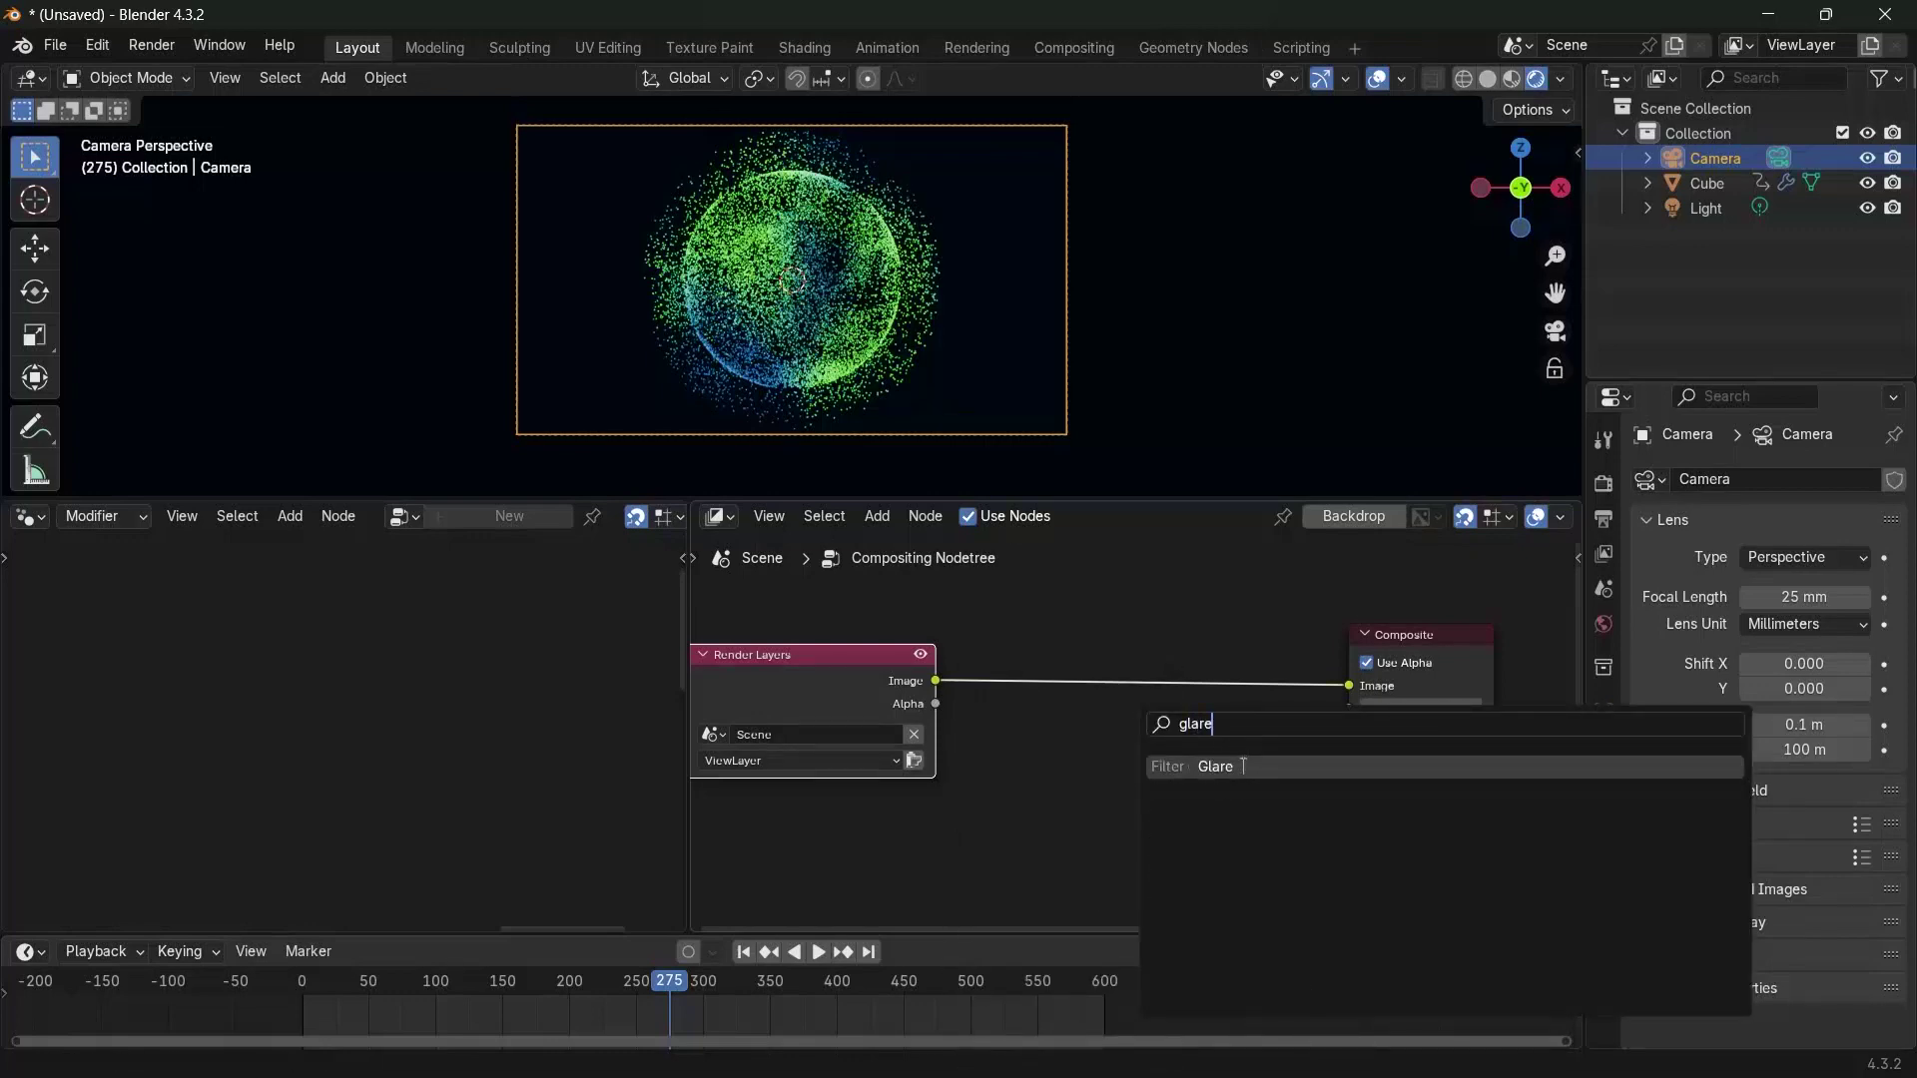
pyautogui.press('Return')
pyautogui.click(1100, 717)
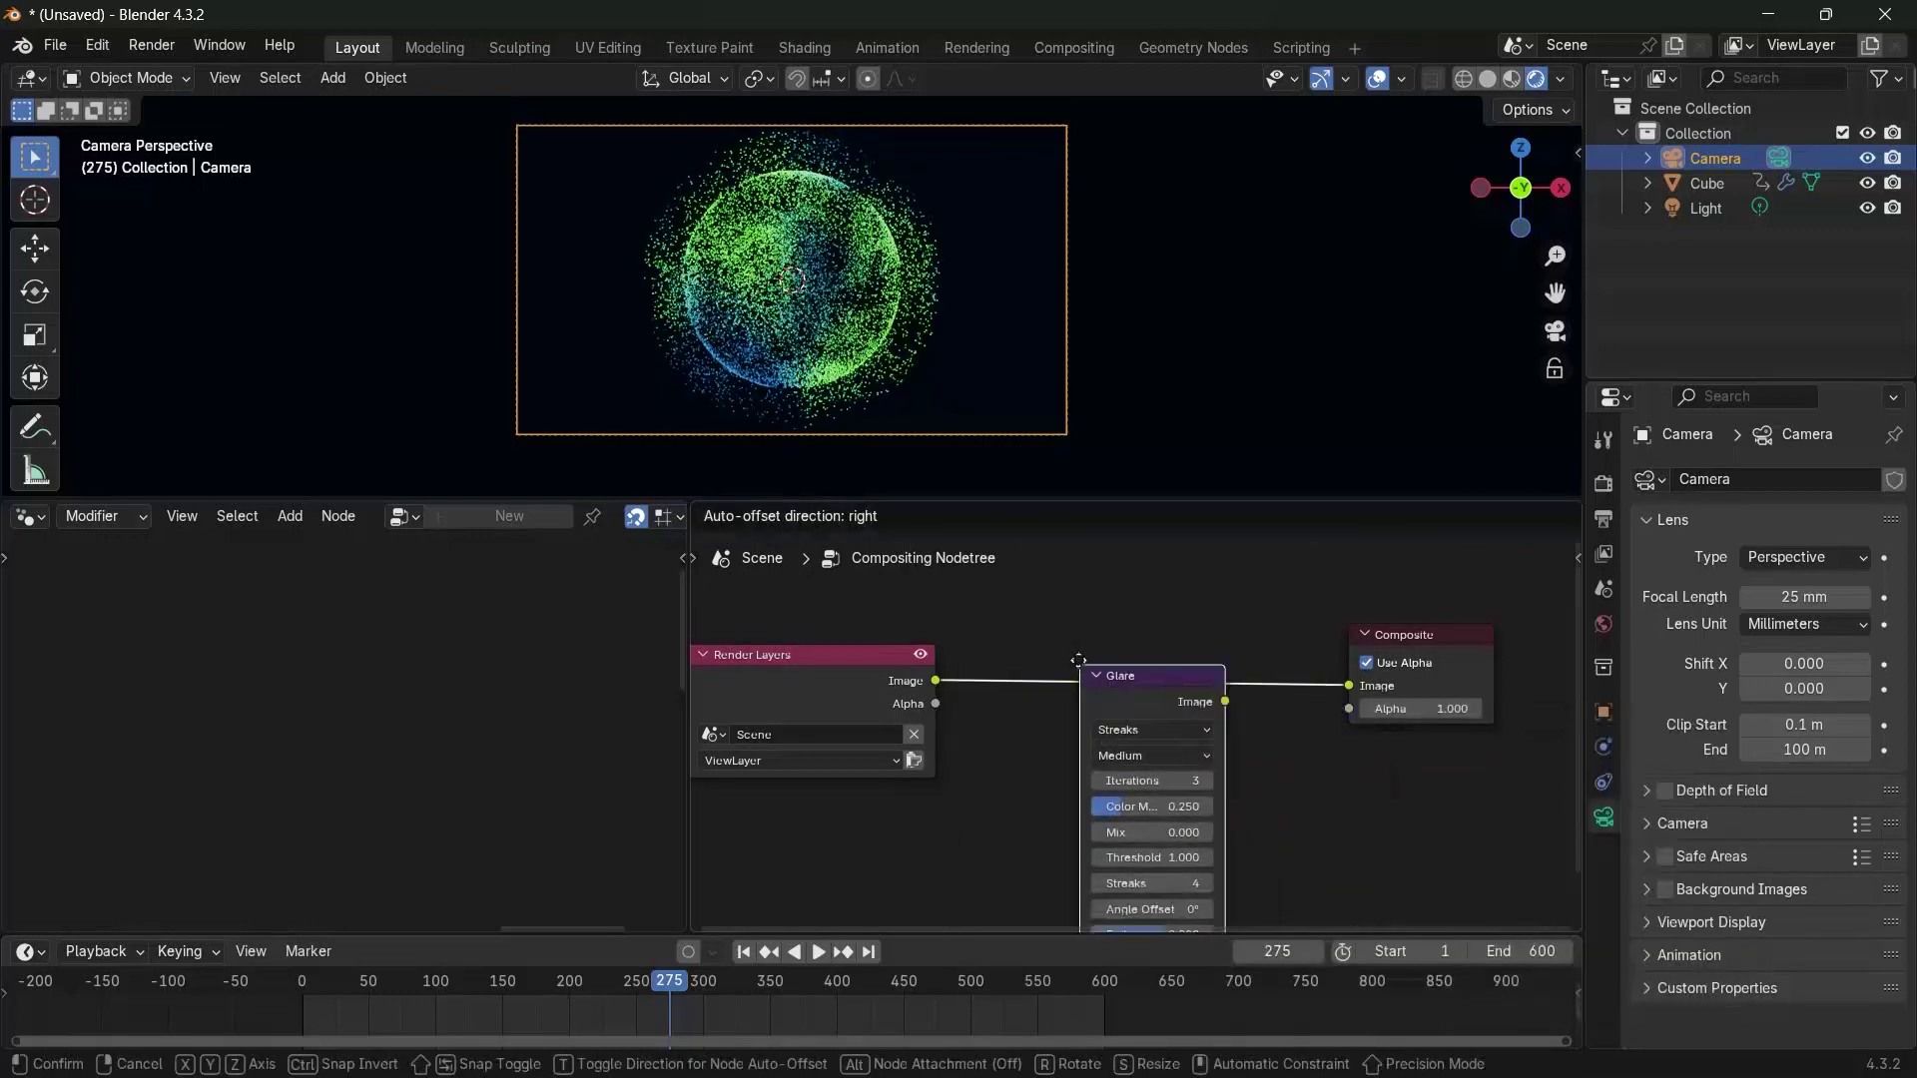
pyautogui.click(1109, 729)
pyautogui.click(1119, 780)
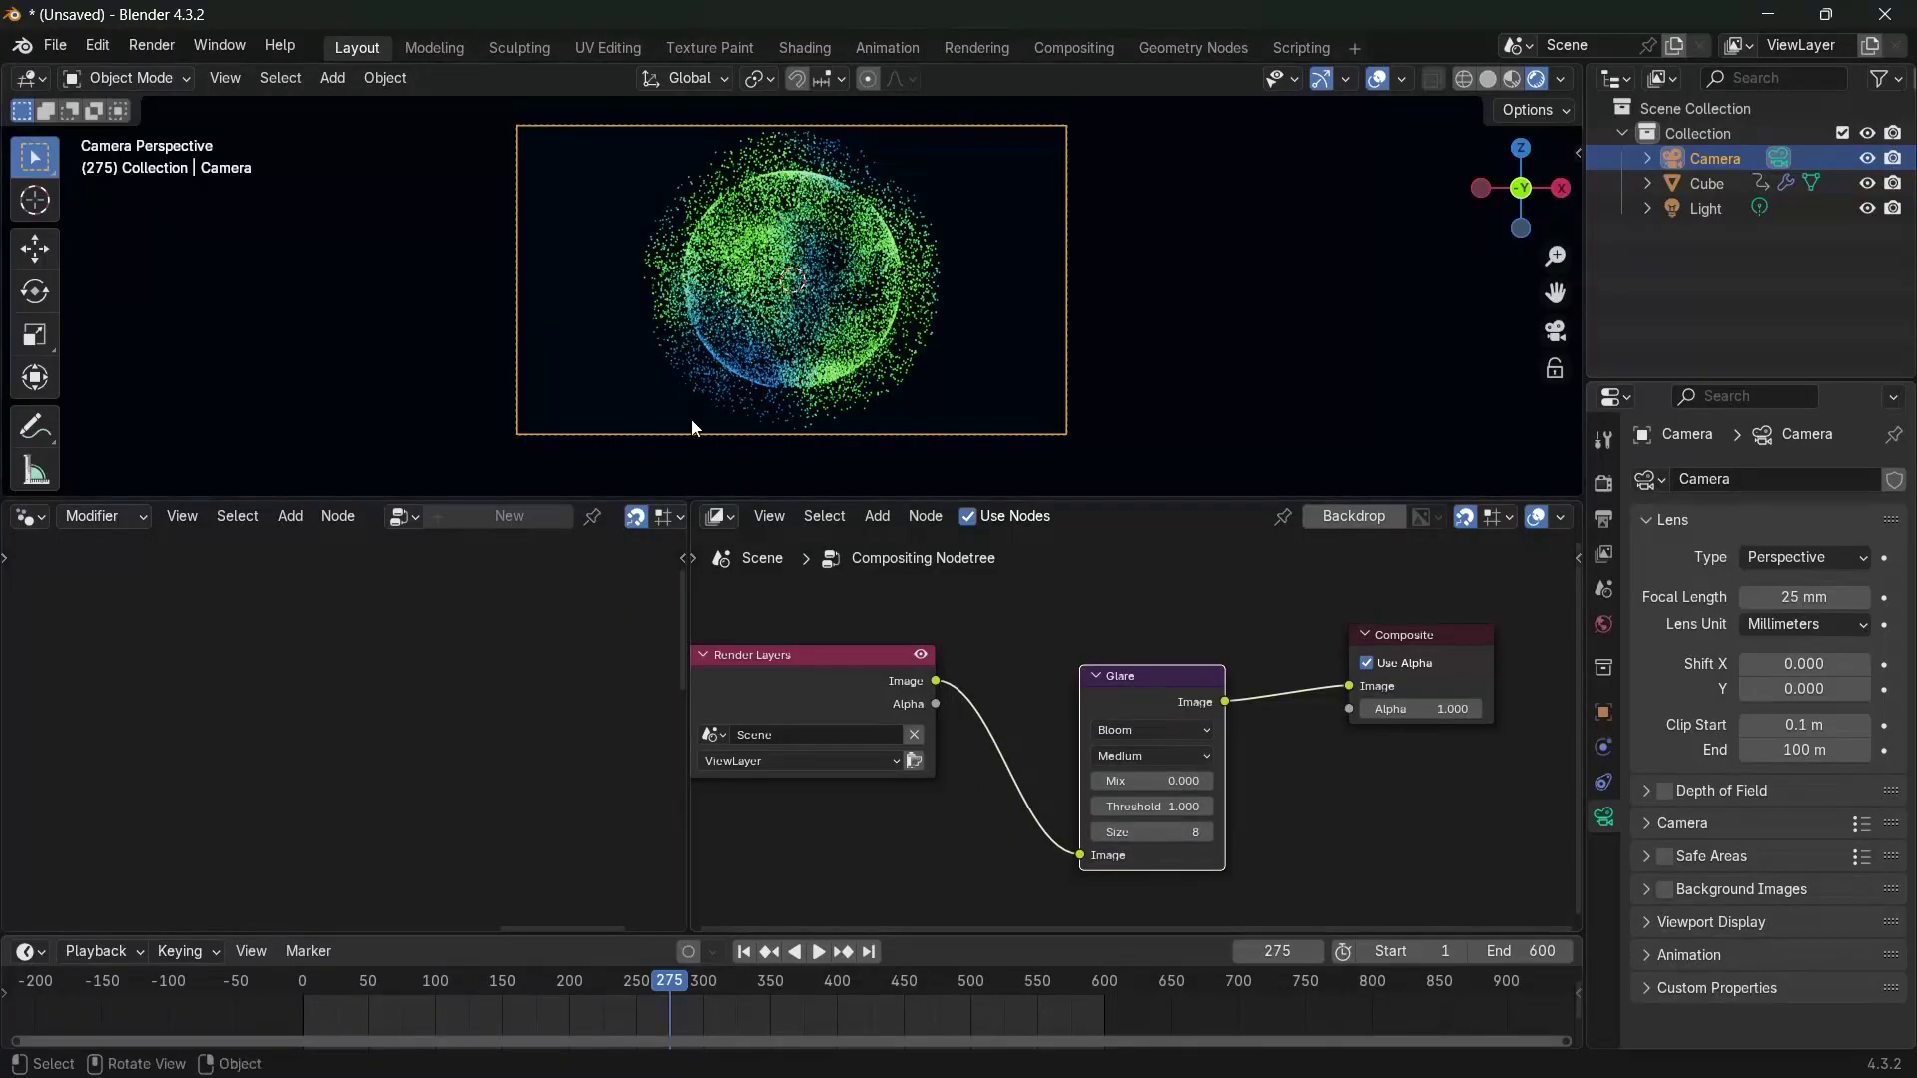
# Set the viewport shading's compositor to Camera so the glare previews in the camera view
pyautogui.scroll(2, 697, 421)
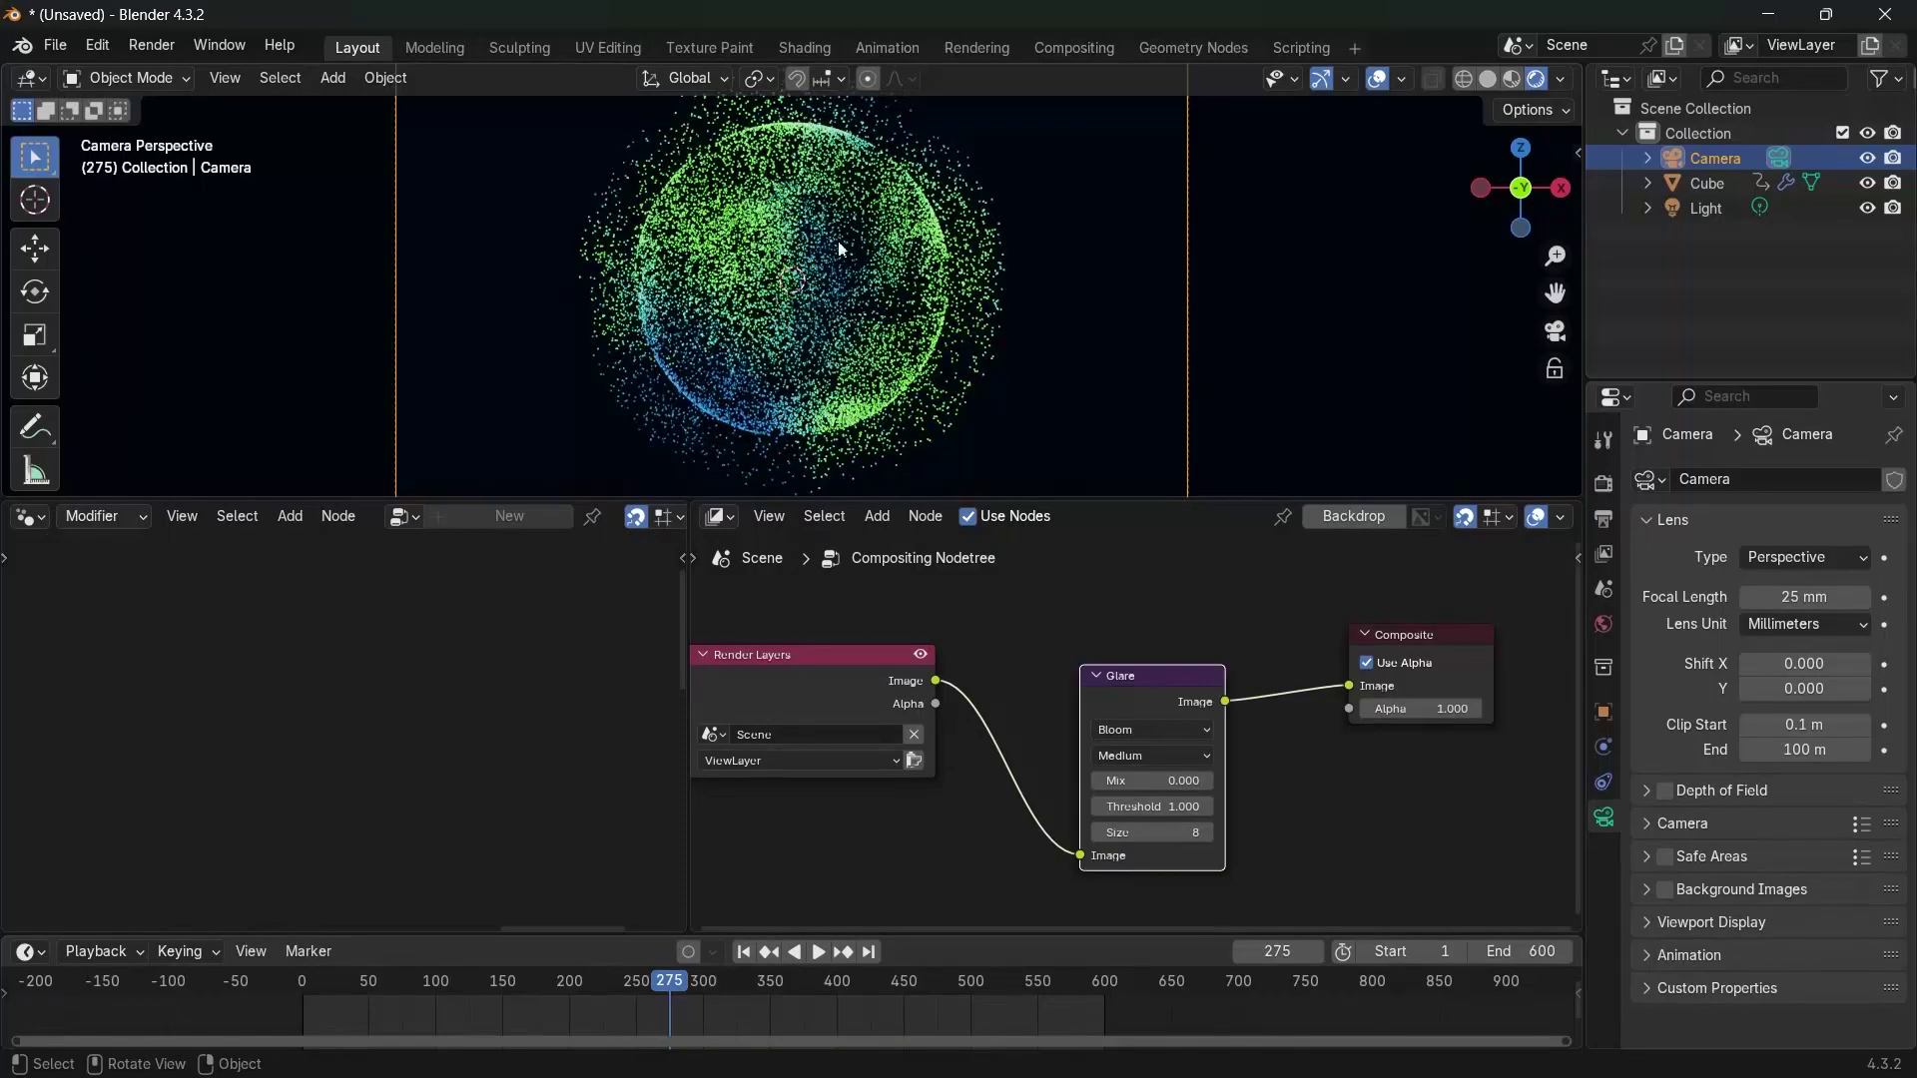
pyautogui.click(1560, 79)
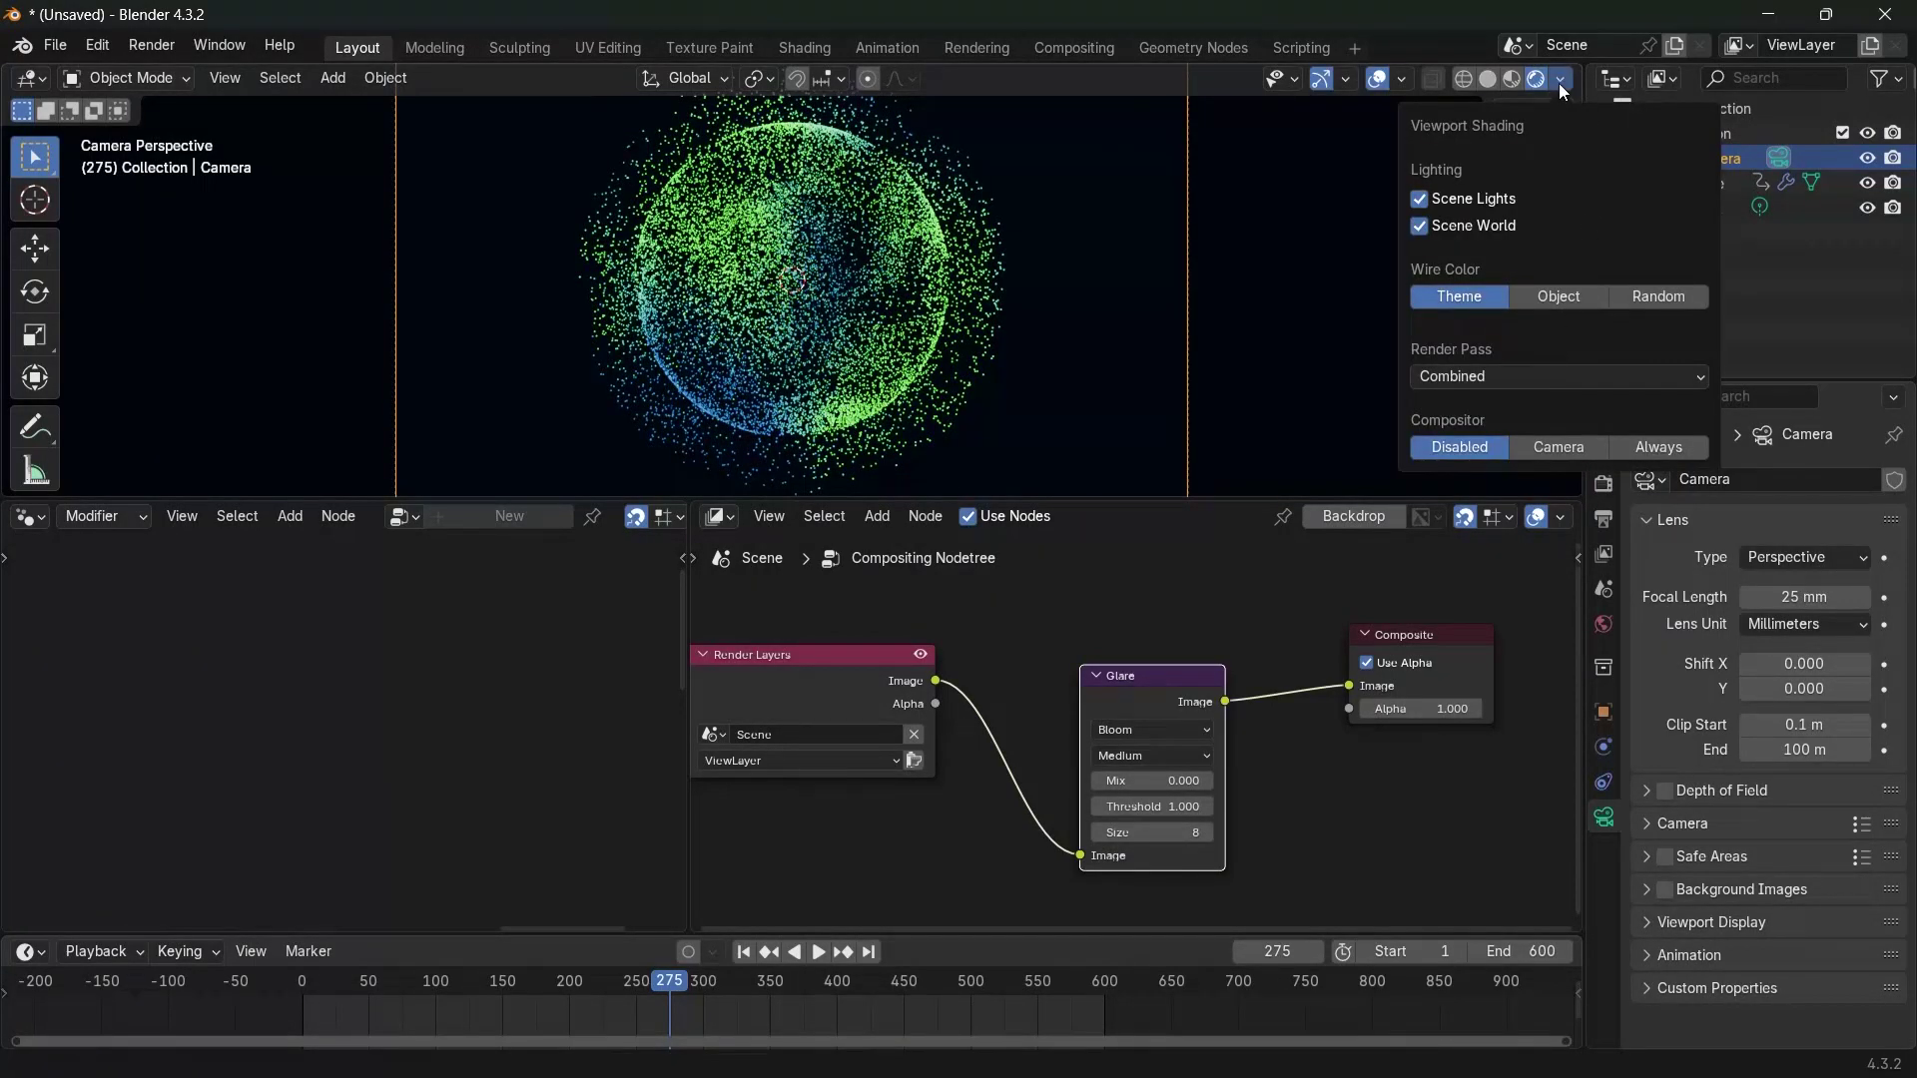
pyautogui.click(1541, 451)
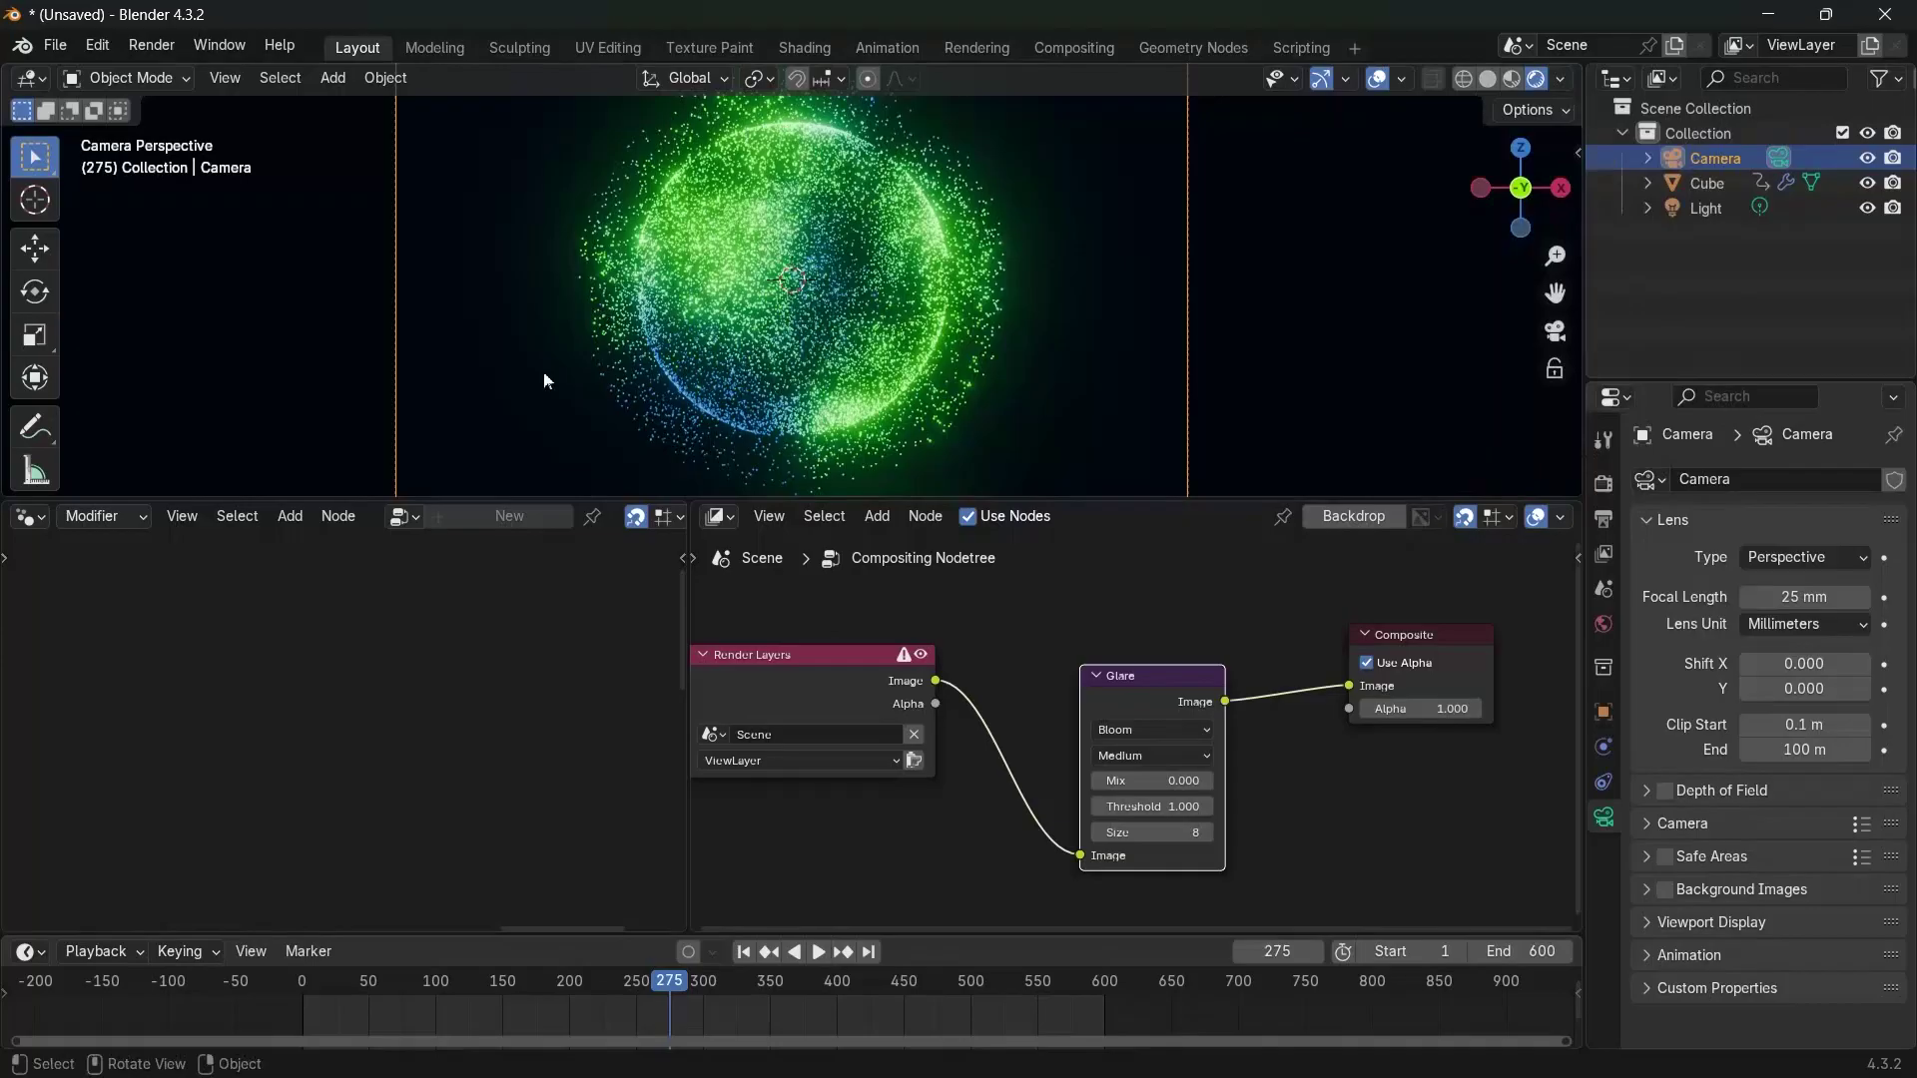
# Set the Glare node's quality to High and place the node close beside Render Layers
pyautogui.click(1136, 754)
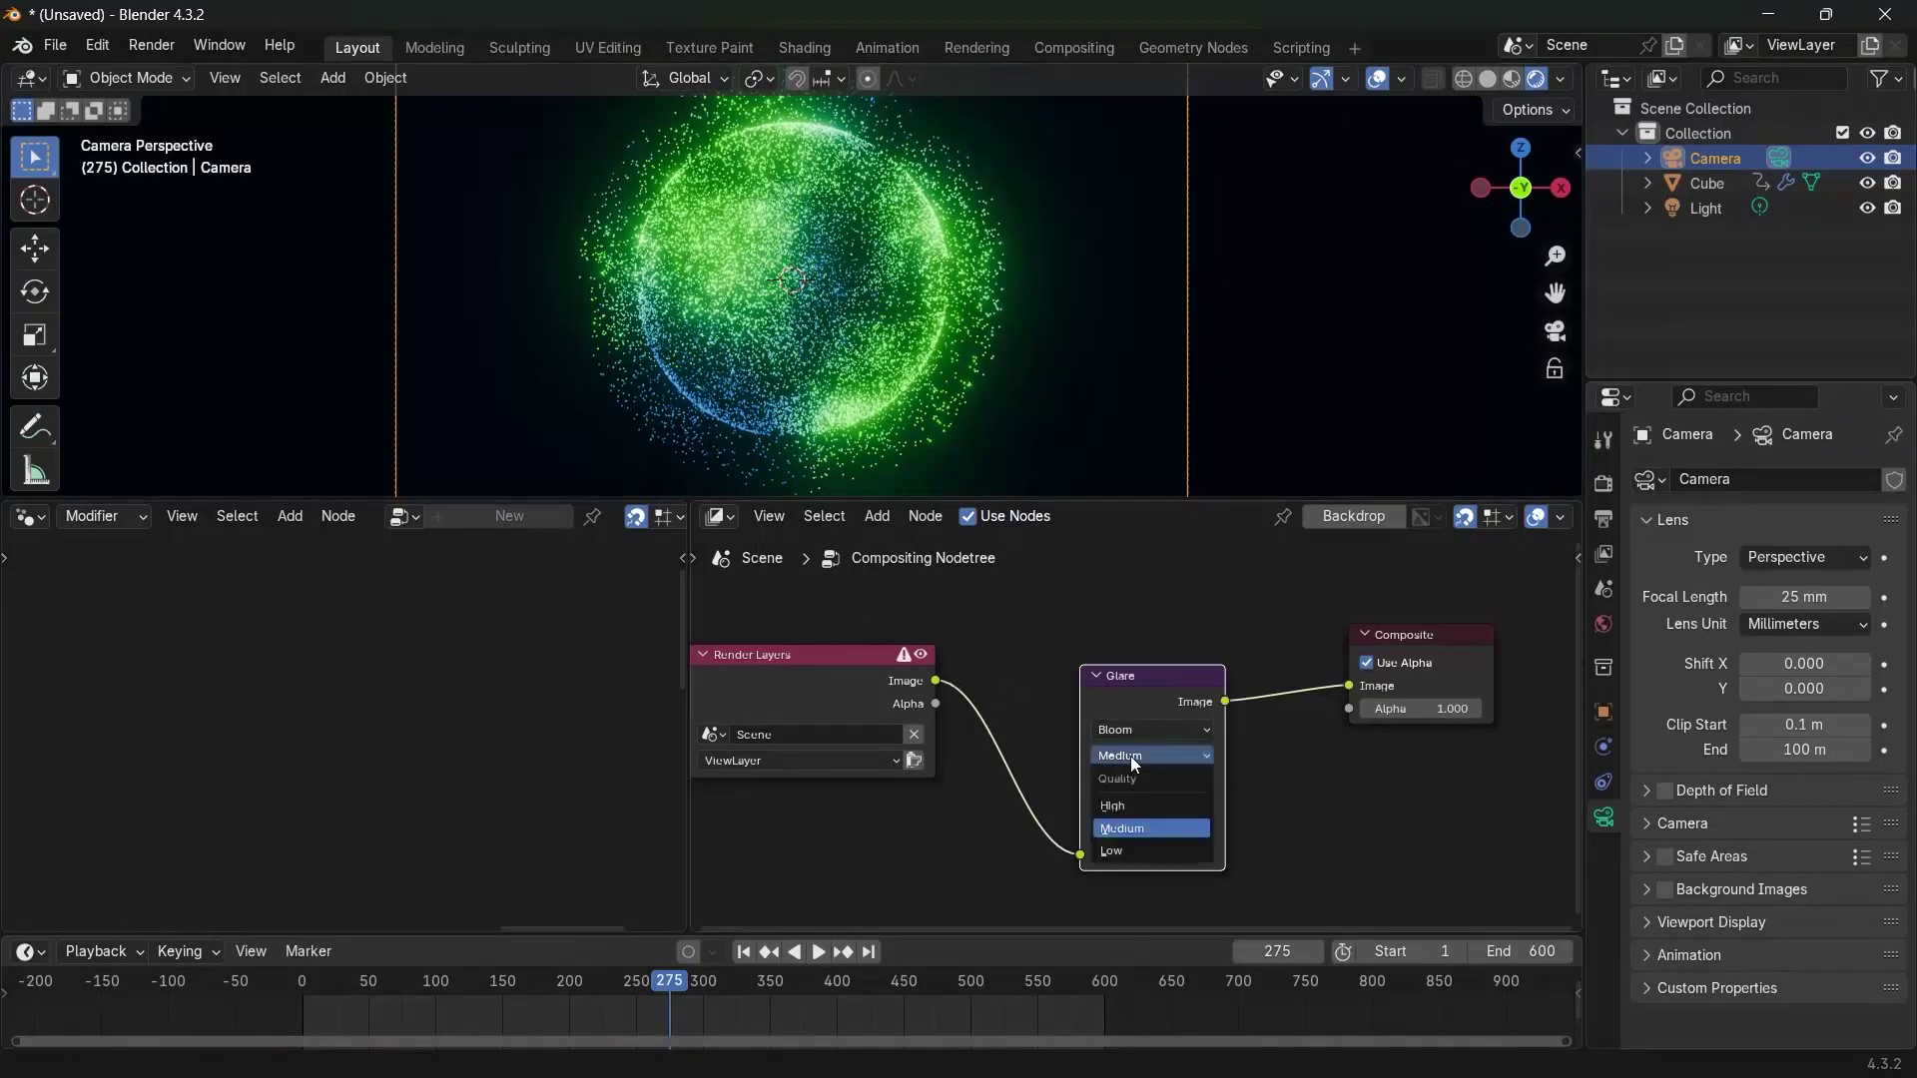
pyautogui.click(1131, 810)
pyautogui.moveTo(1154, 673); pyautogui.dragTo(1029, 653)
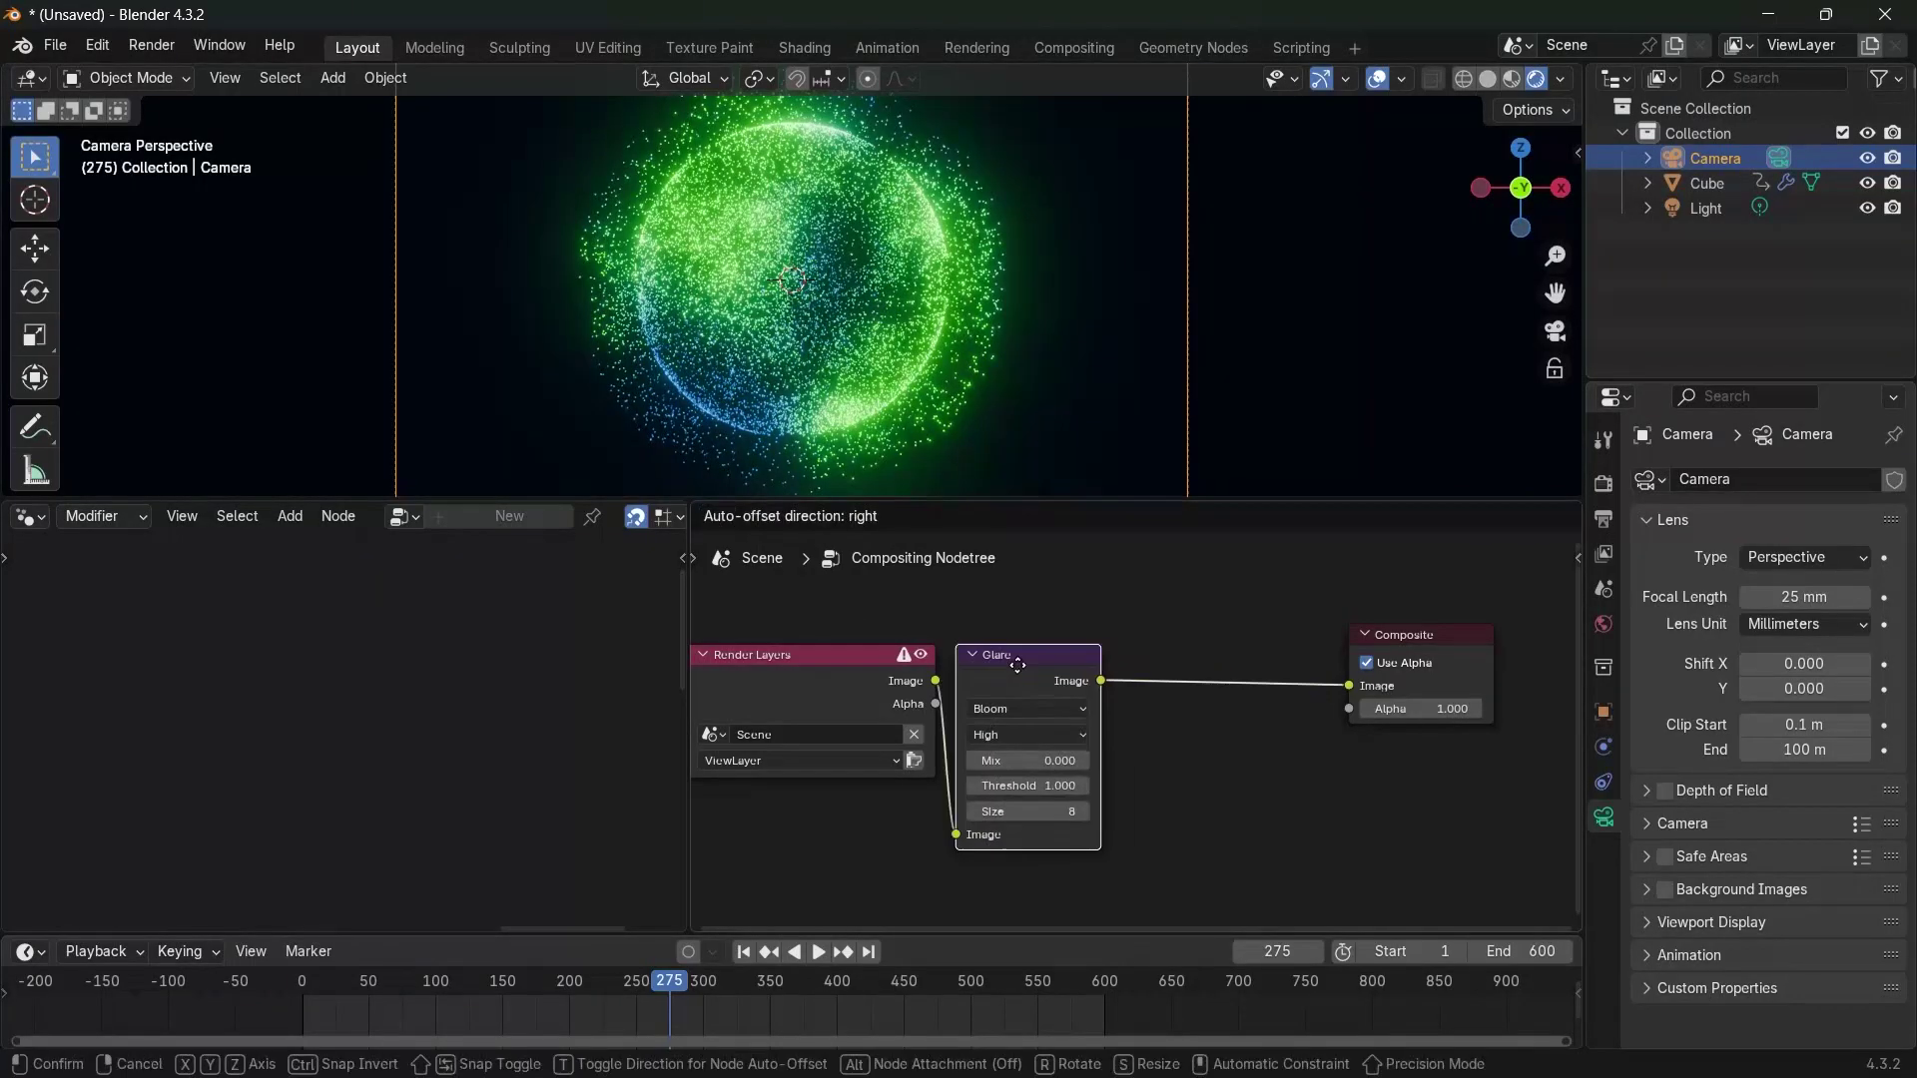
# Reposition the Composite node slightly and insert a Kuwahara node on the link between Glare and Composite
pyautogui.moveTo(1213, 697); pyautogui.dragTo(1078, 723, button='middle')
pyautogui.scroll(2, 1069, 730)
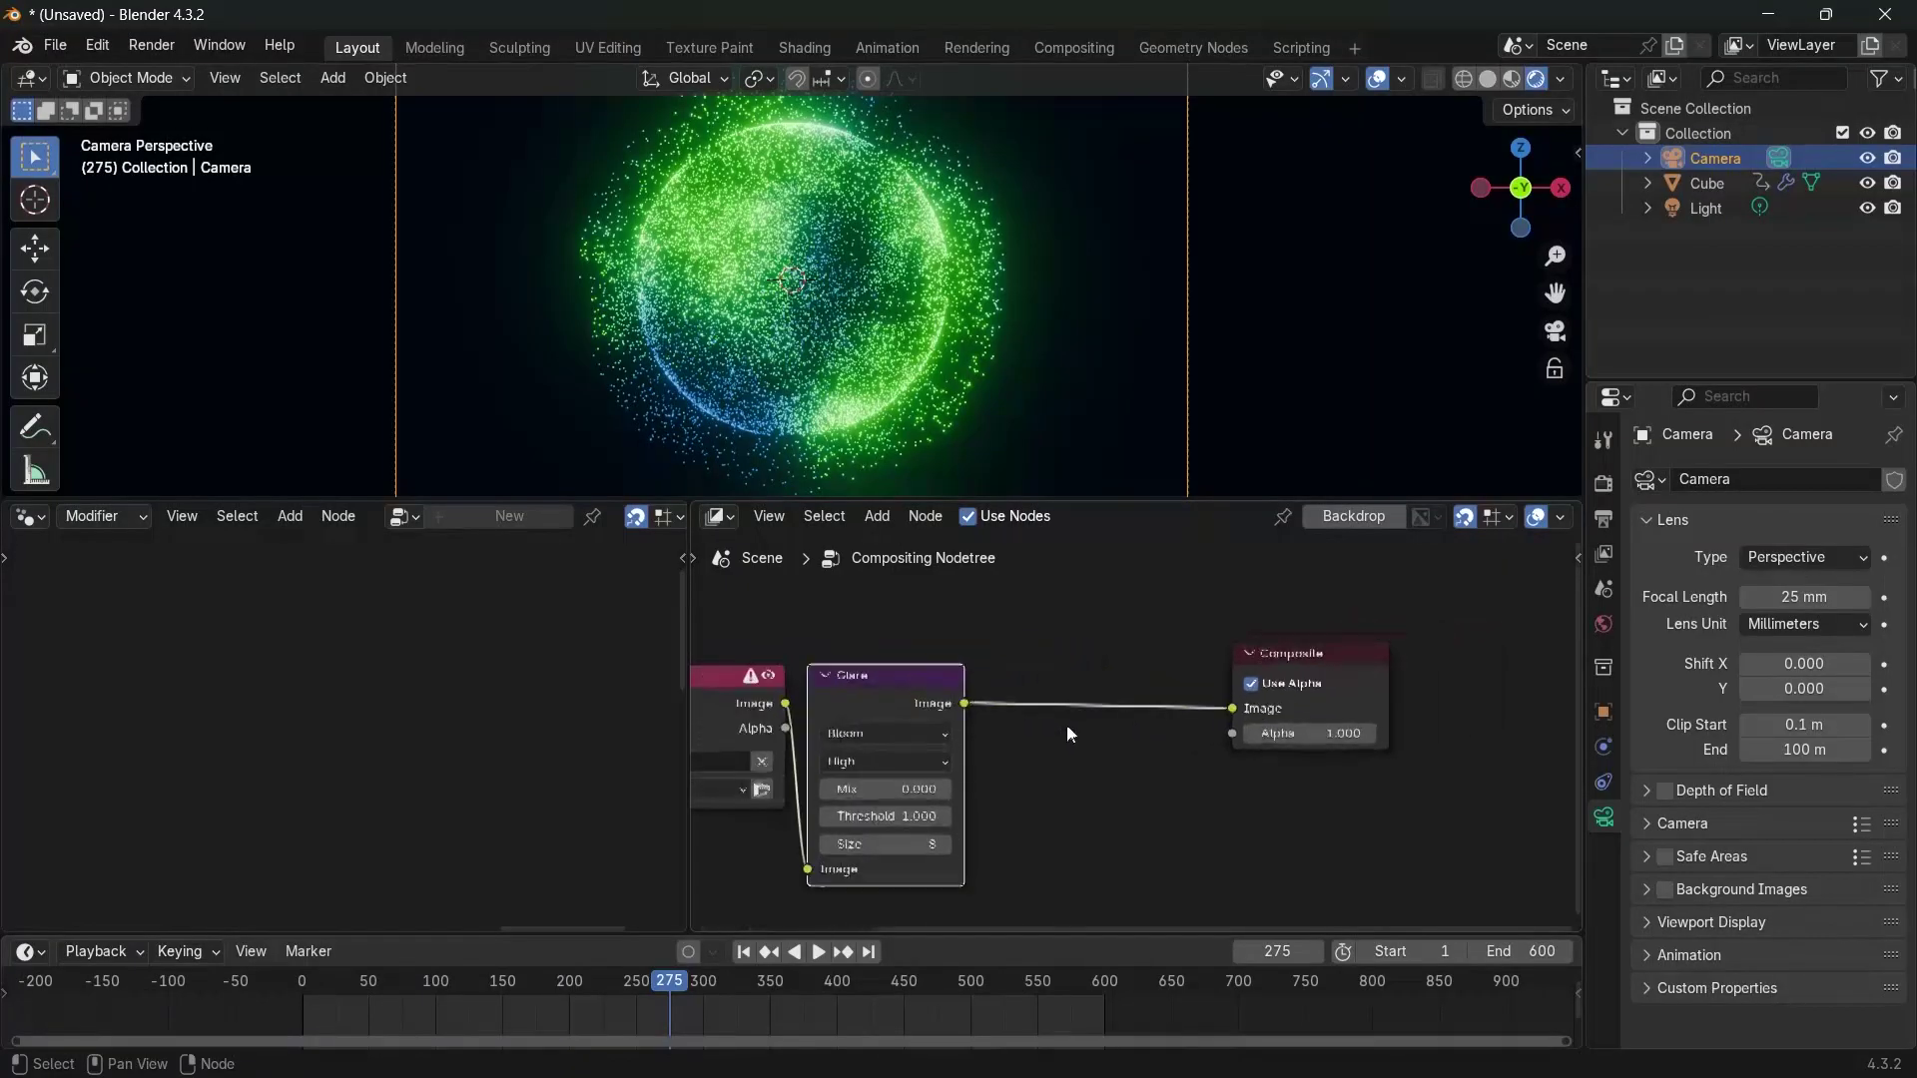
pyautogui.moveTo(1340, 658); pyautogui.dragTo(1365, 680)
pyautogui.scroll(2, 984, 651)
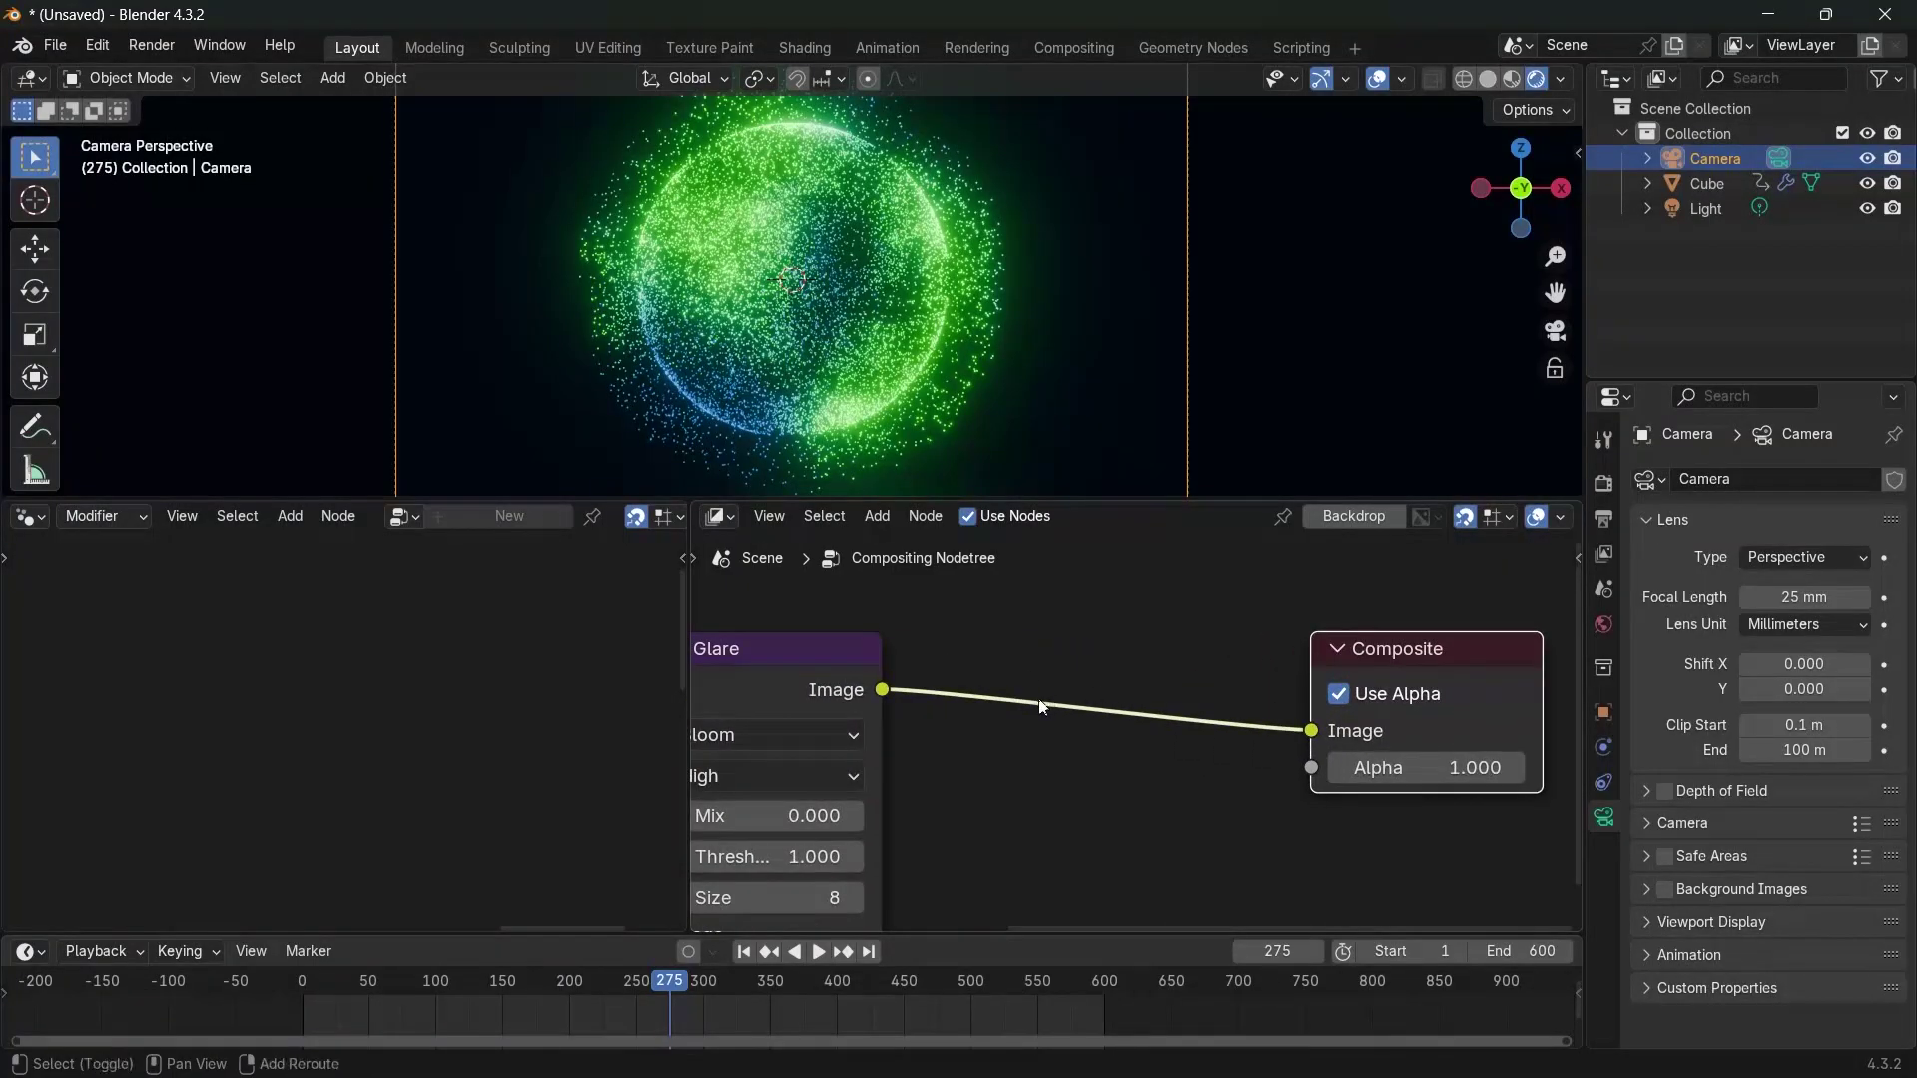
pyautogui.hotkey('shift', 'a')
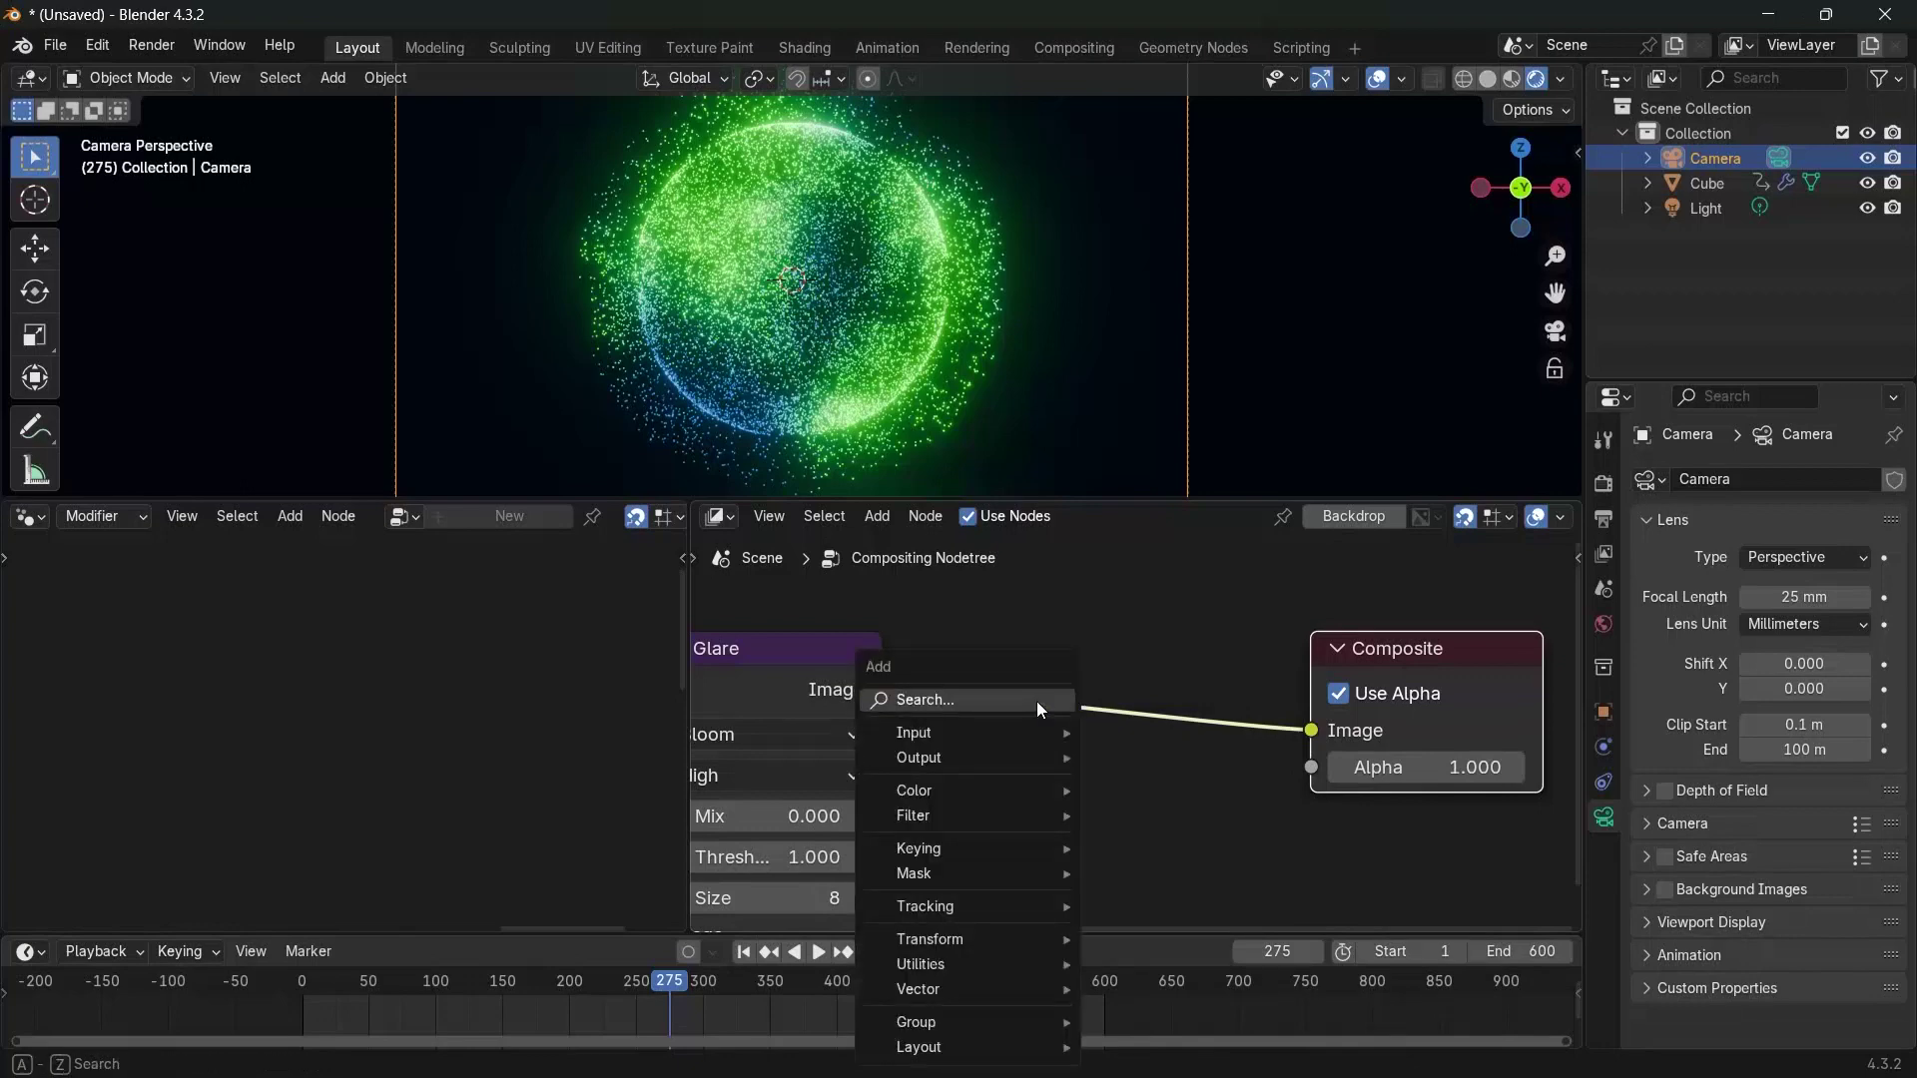
pyautogui.write('kuaw')
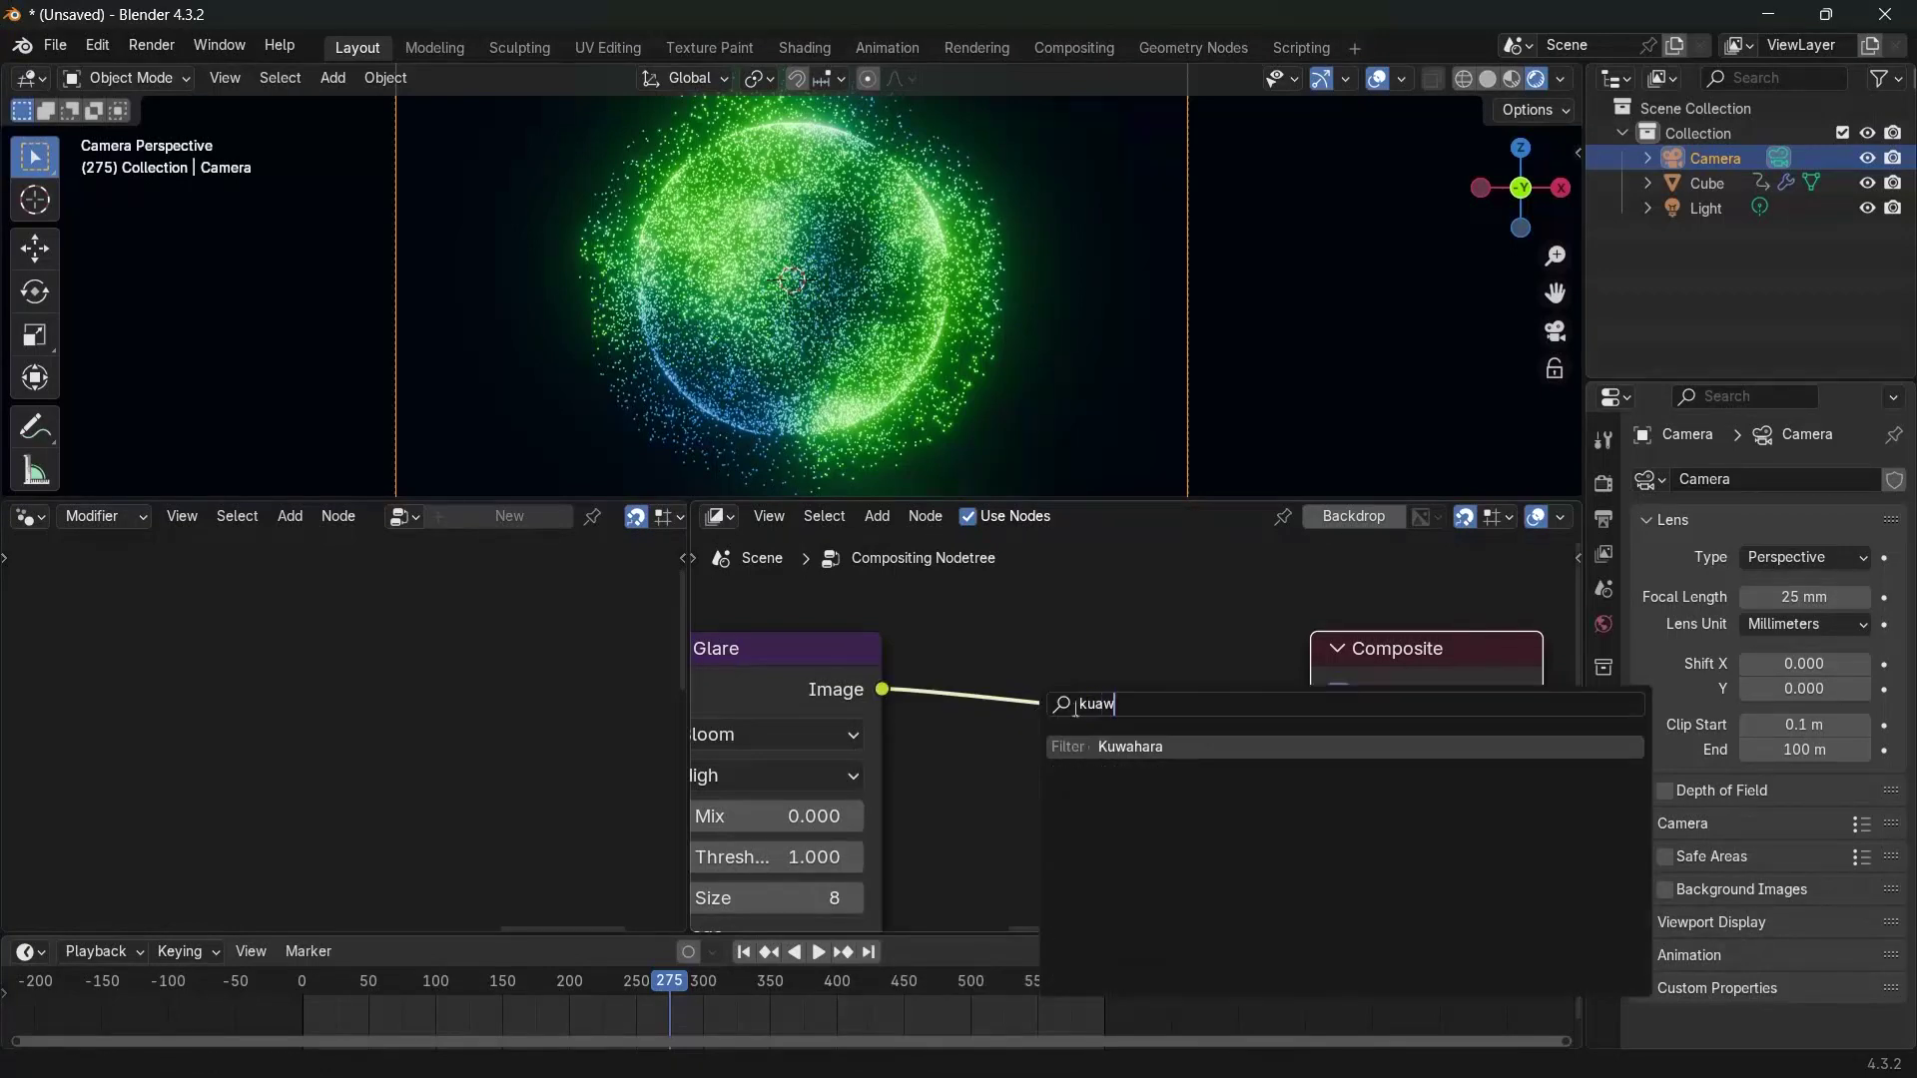
pyautogui.click(1115, 746)
pyautogui.click(1031, 734)
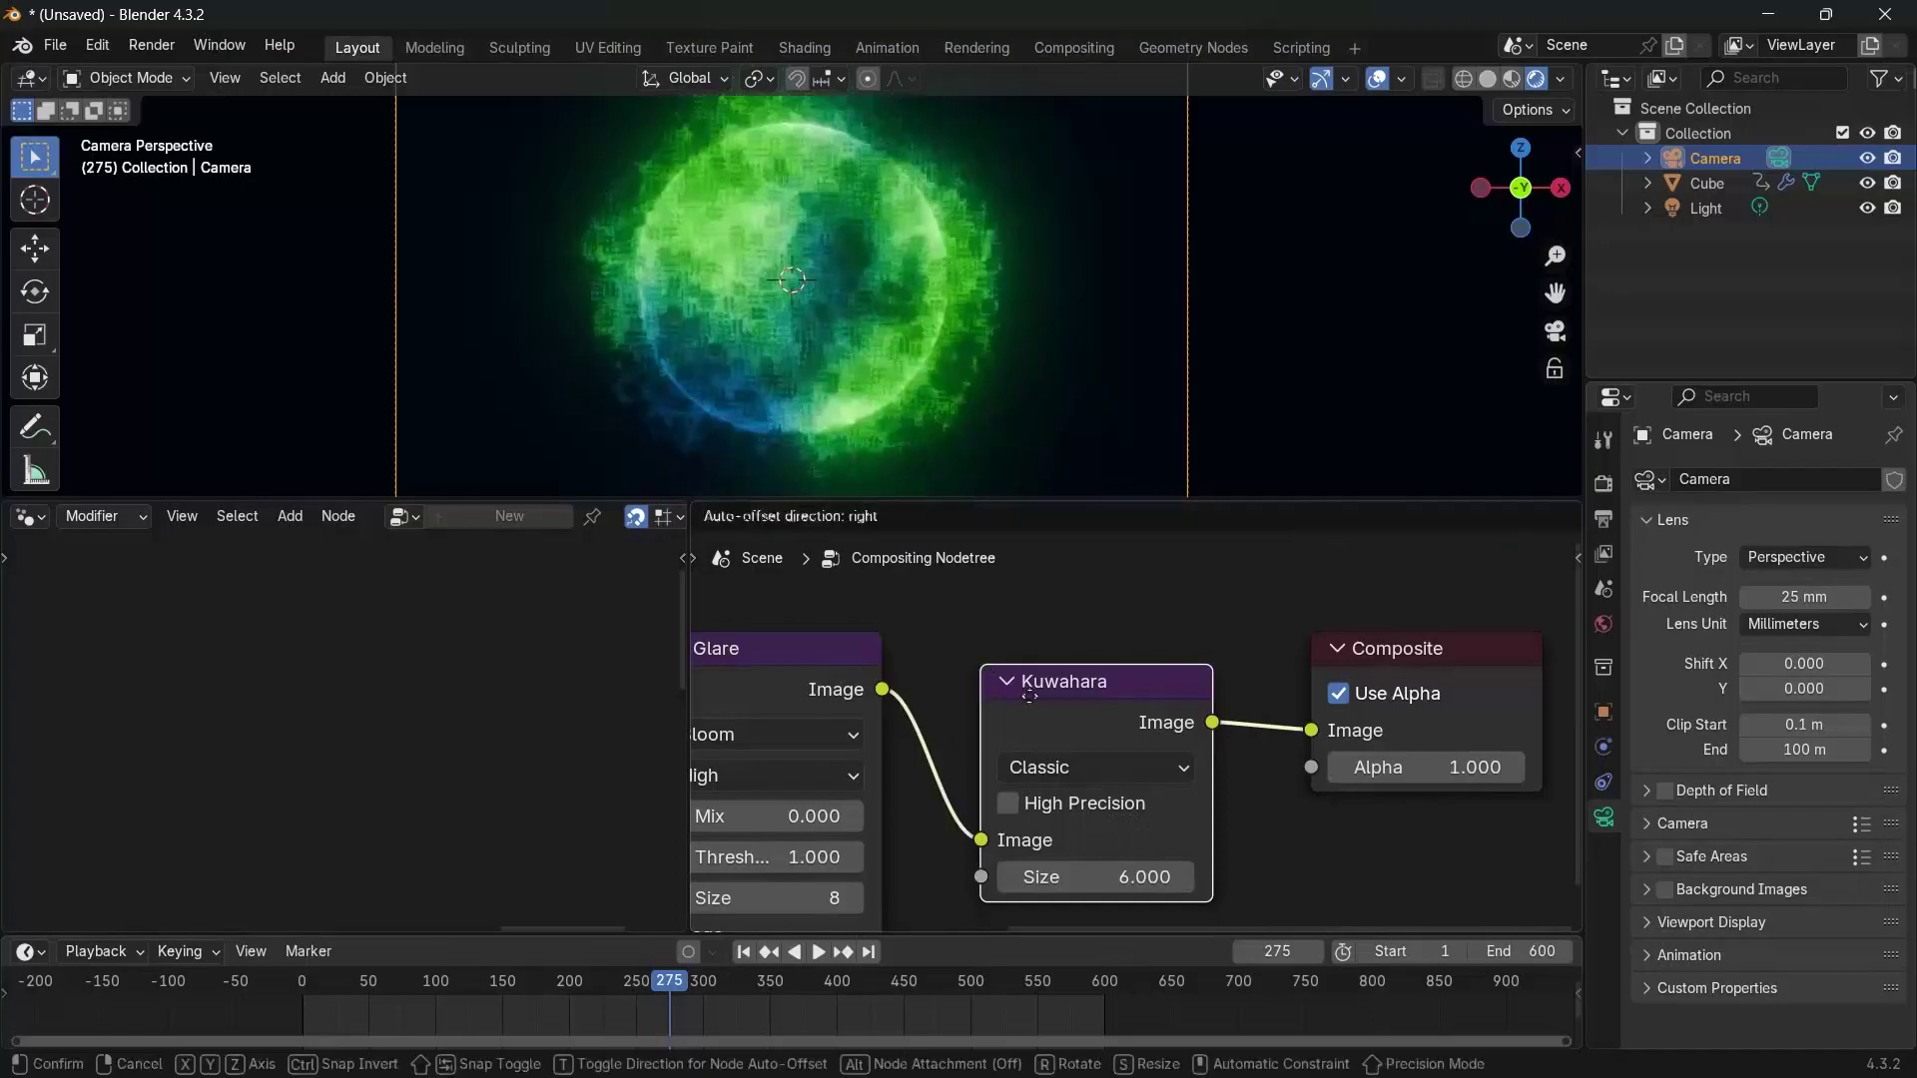
# Set the Kuwahara node to Anisotropic with a uniformity of 50 and an eccentricity of 2
pyautogui.click(1031, 733)
pyautogui.click(1036, 811)
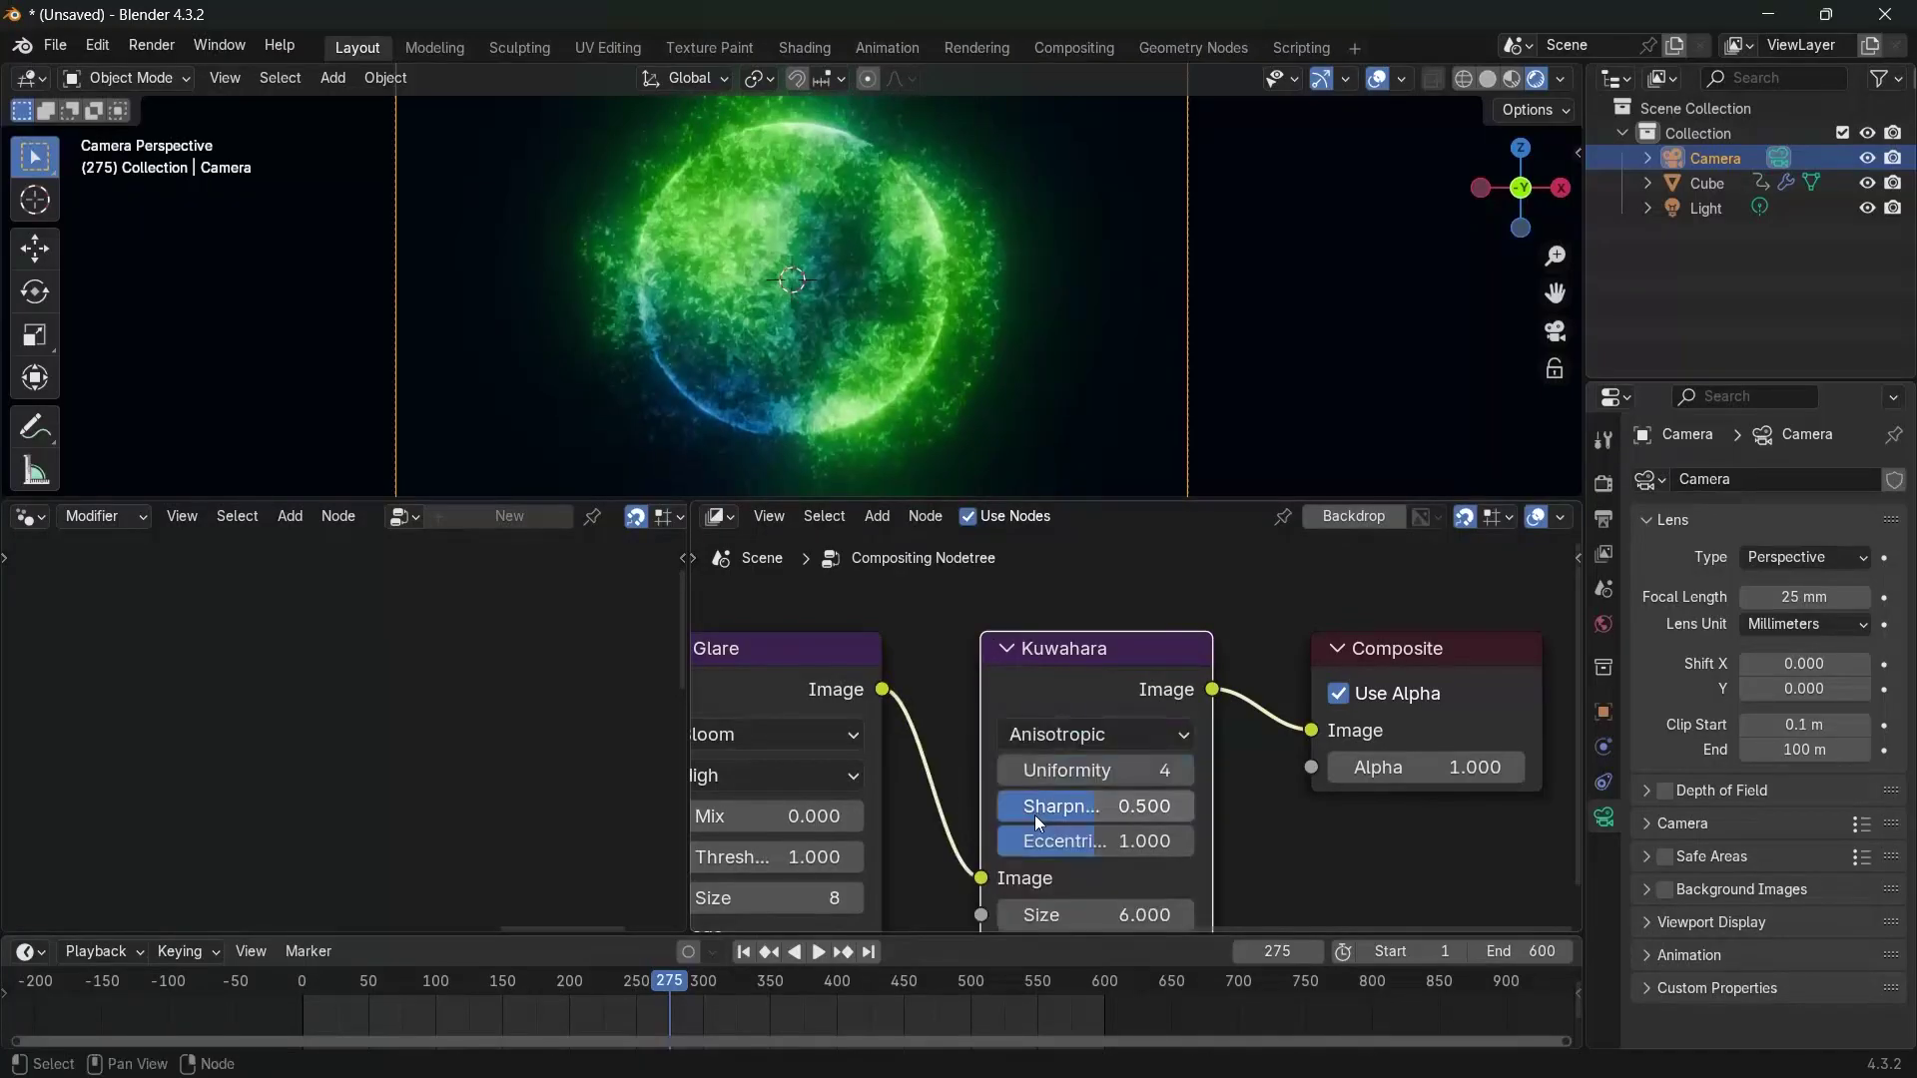
pyautogui.scroll(-2, 1034, 778)
pyautogui.doubleClick(1038, 703)
pyautogui.write('50')
pyautogui.press('Return')
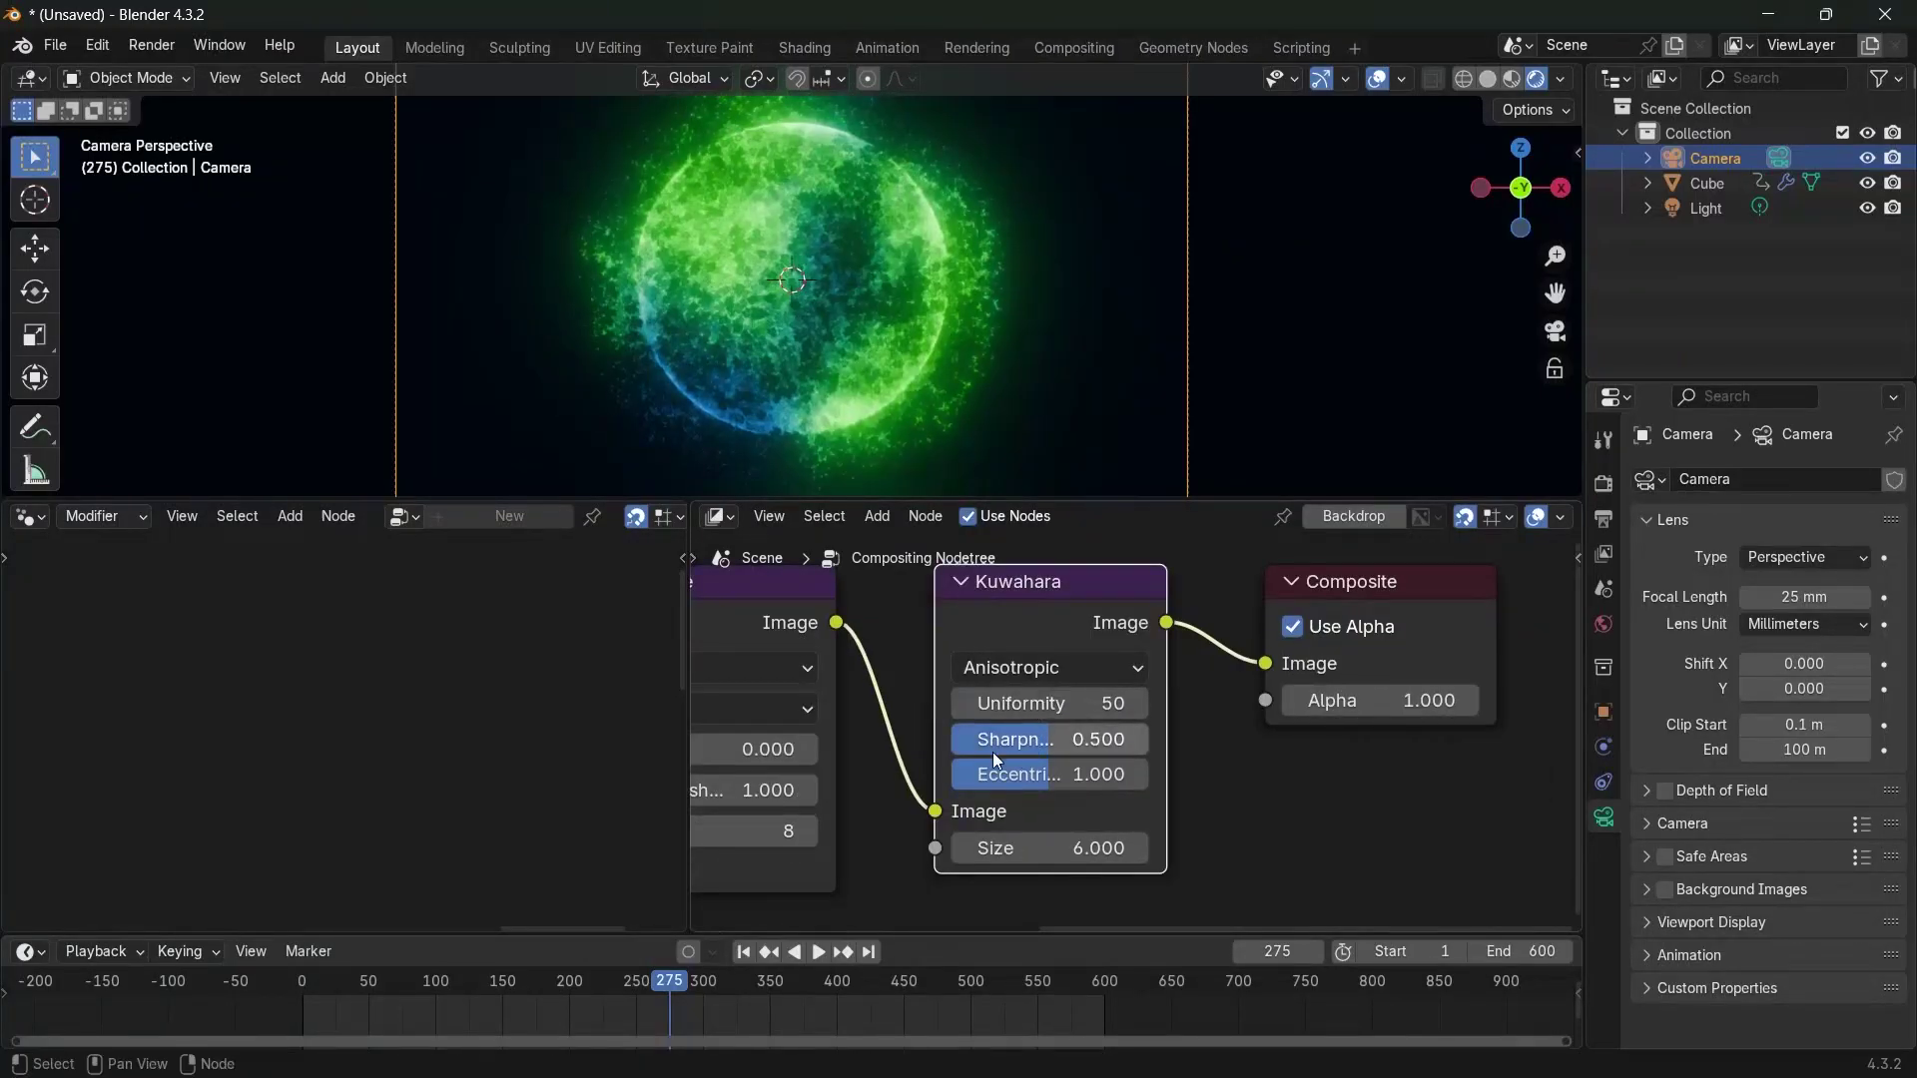
pyautogui.moveTo(978, 769); pyautogui.dragTo(1058, 771)
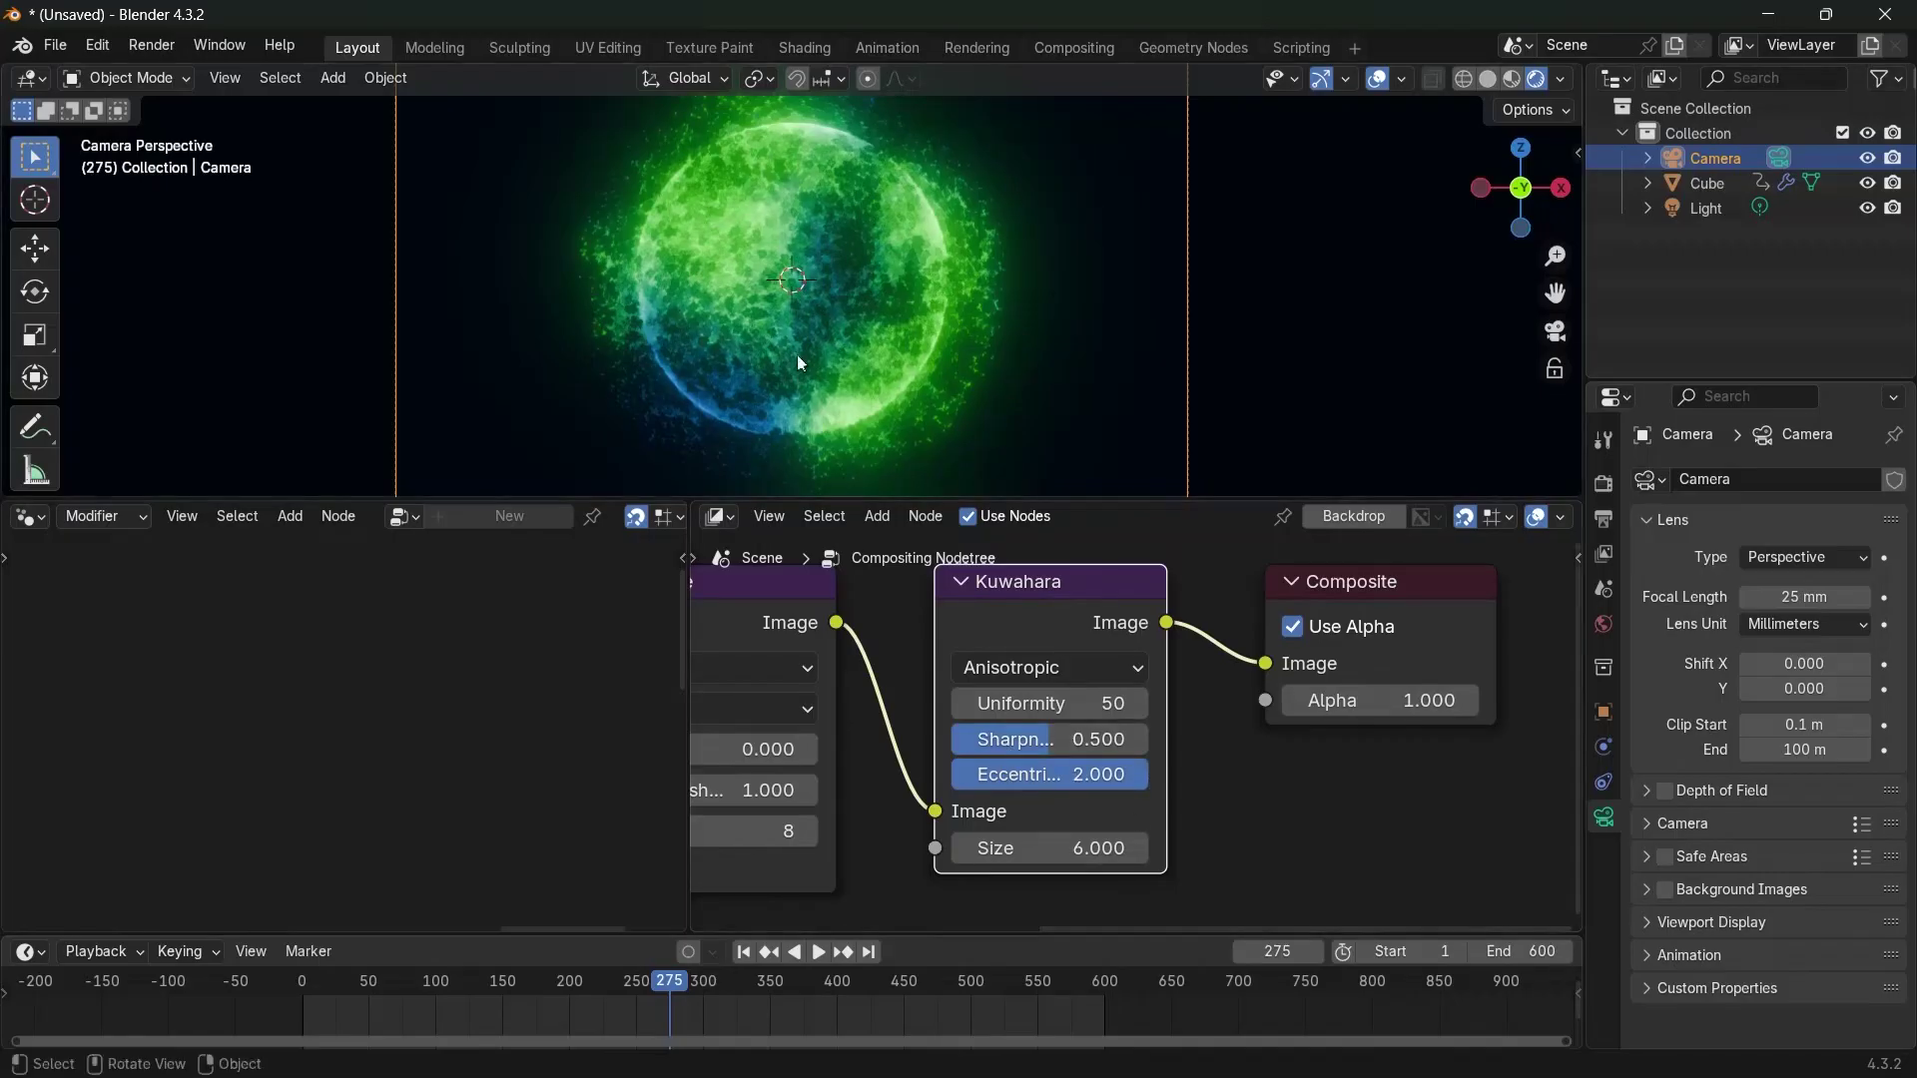
# Examine the Kuwahara effect on the glowing particles in the camera view, both close up and from far away
pyautogui.scroll(8, 794, 333)
pyautogui.scroll(5, 793, 340)
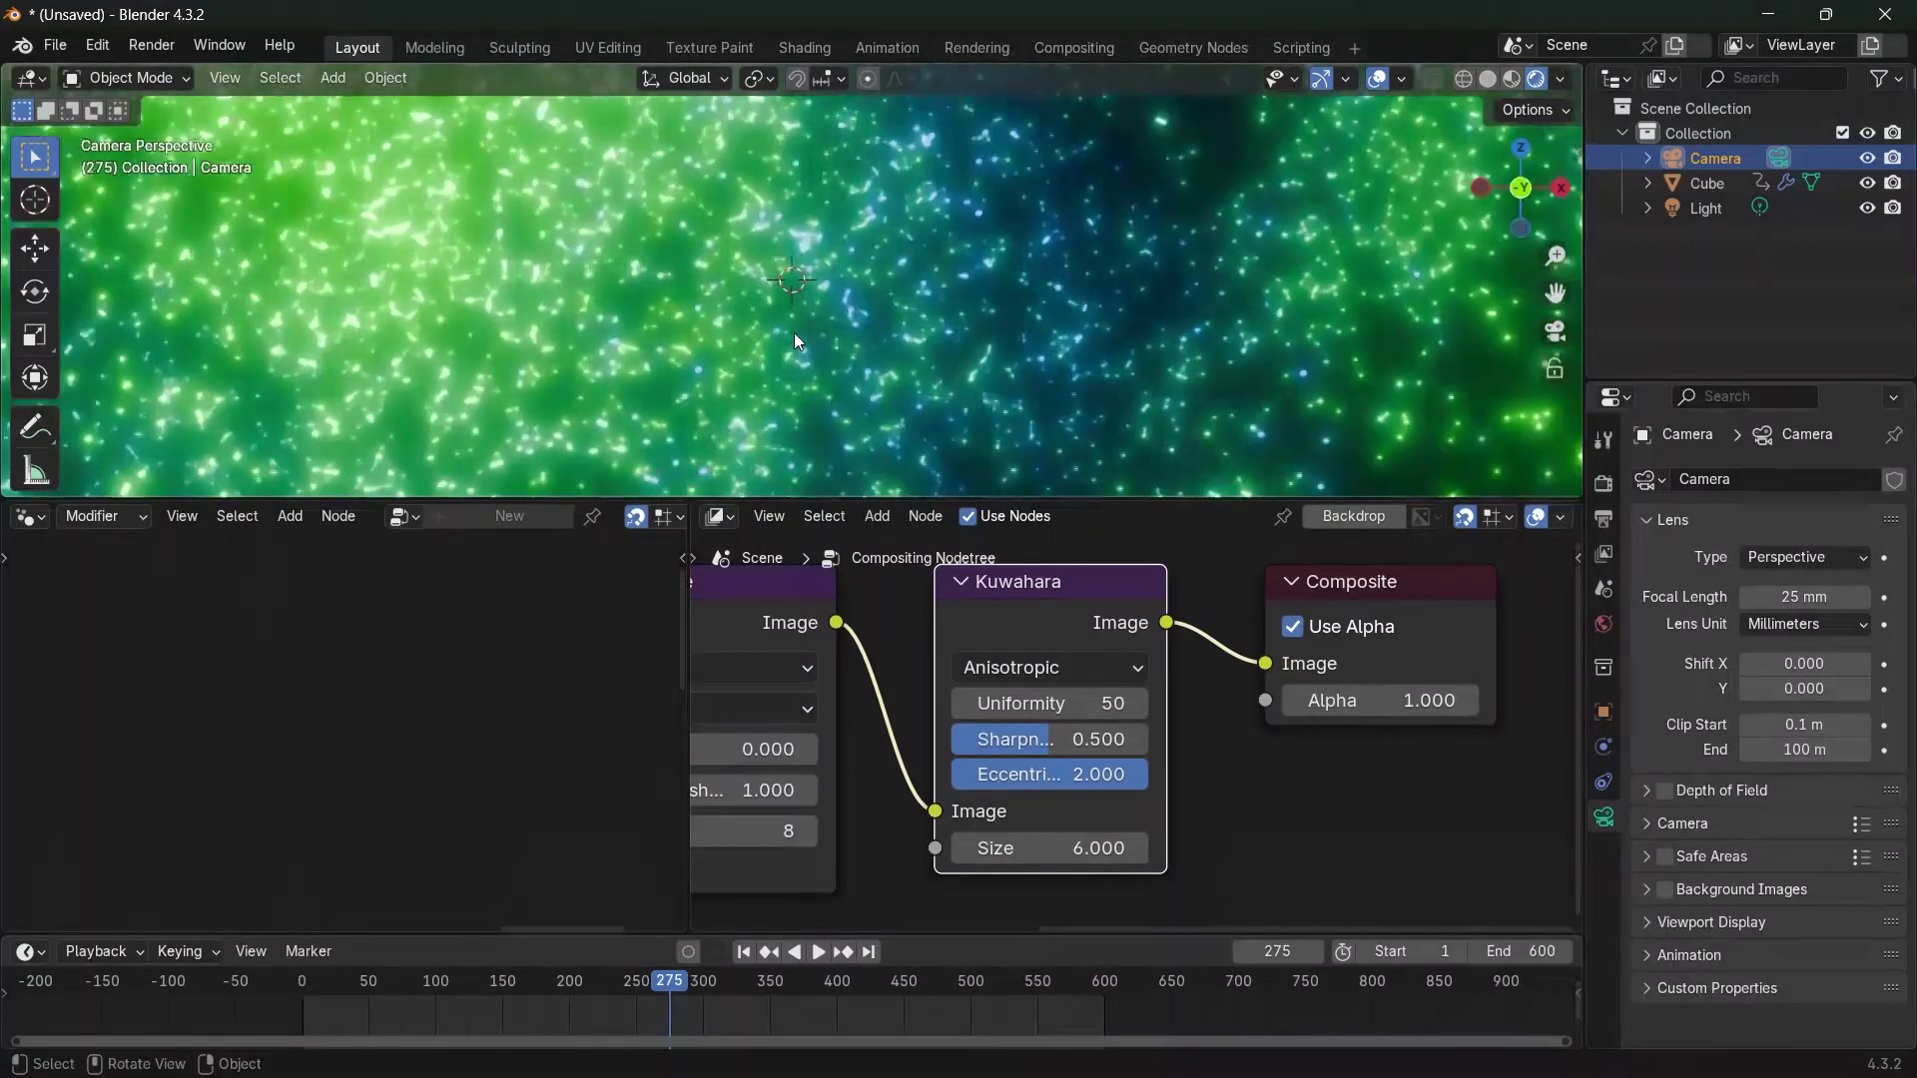
pyautogui.scroll(-10, 1081, 392)
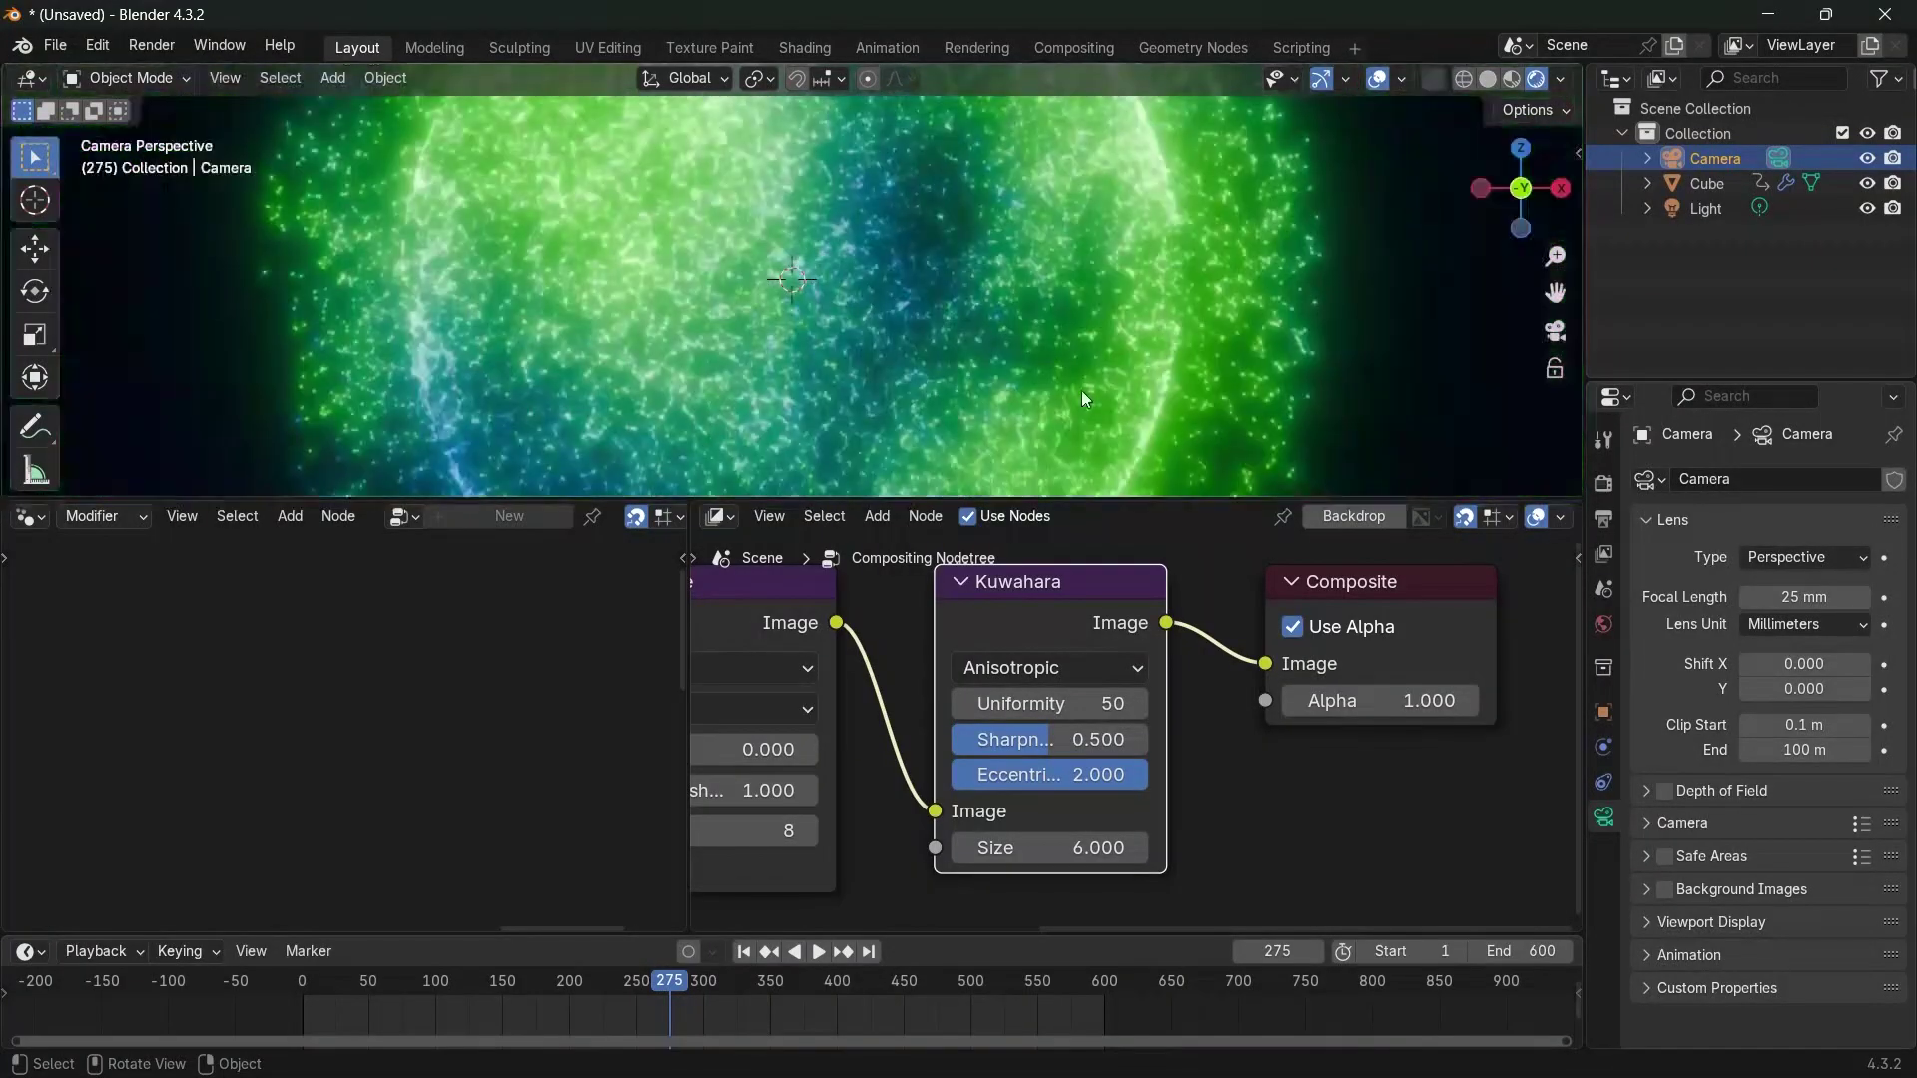
pyautogui.scroll(-1, 878, 339)
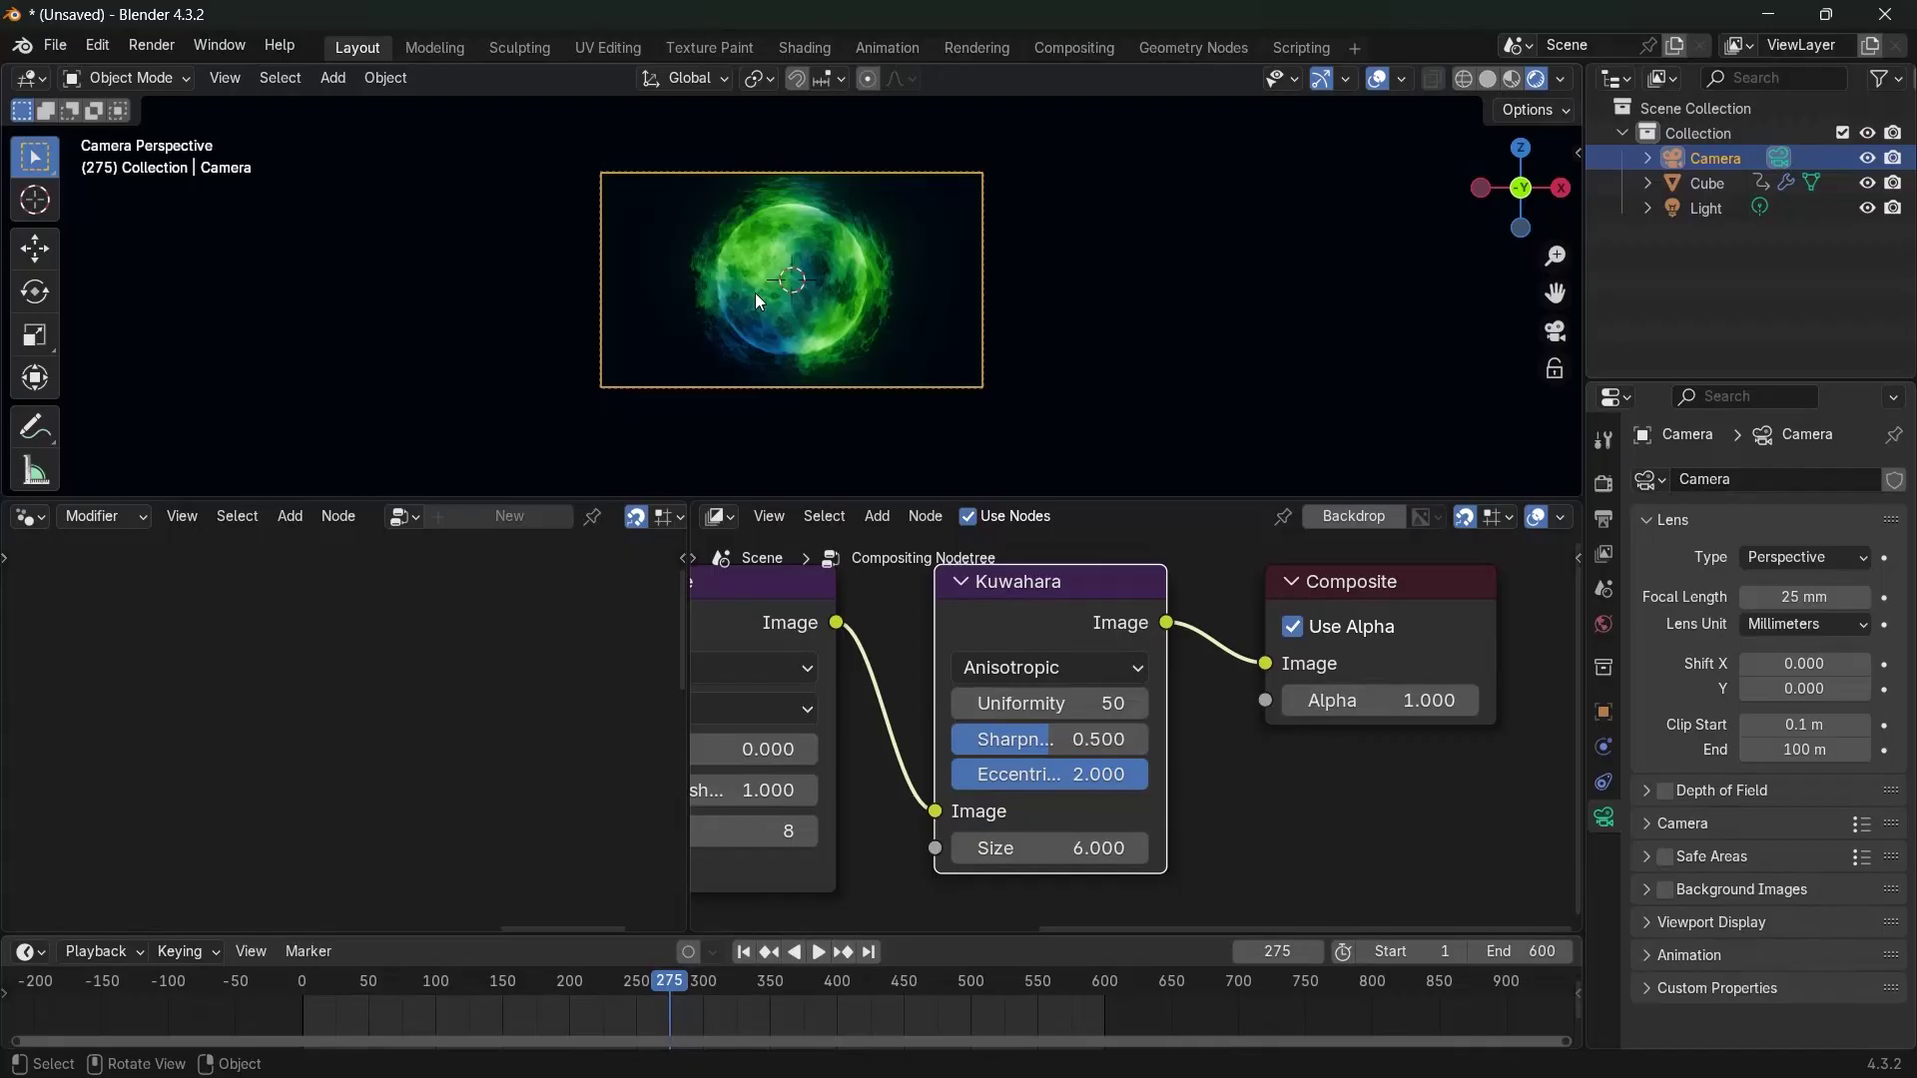
pyautogui.scroll(8, 756, 296)
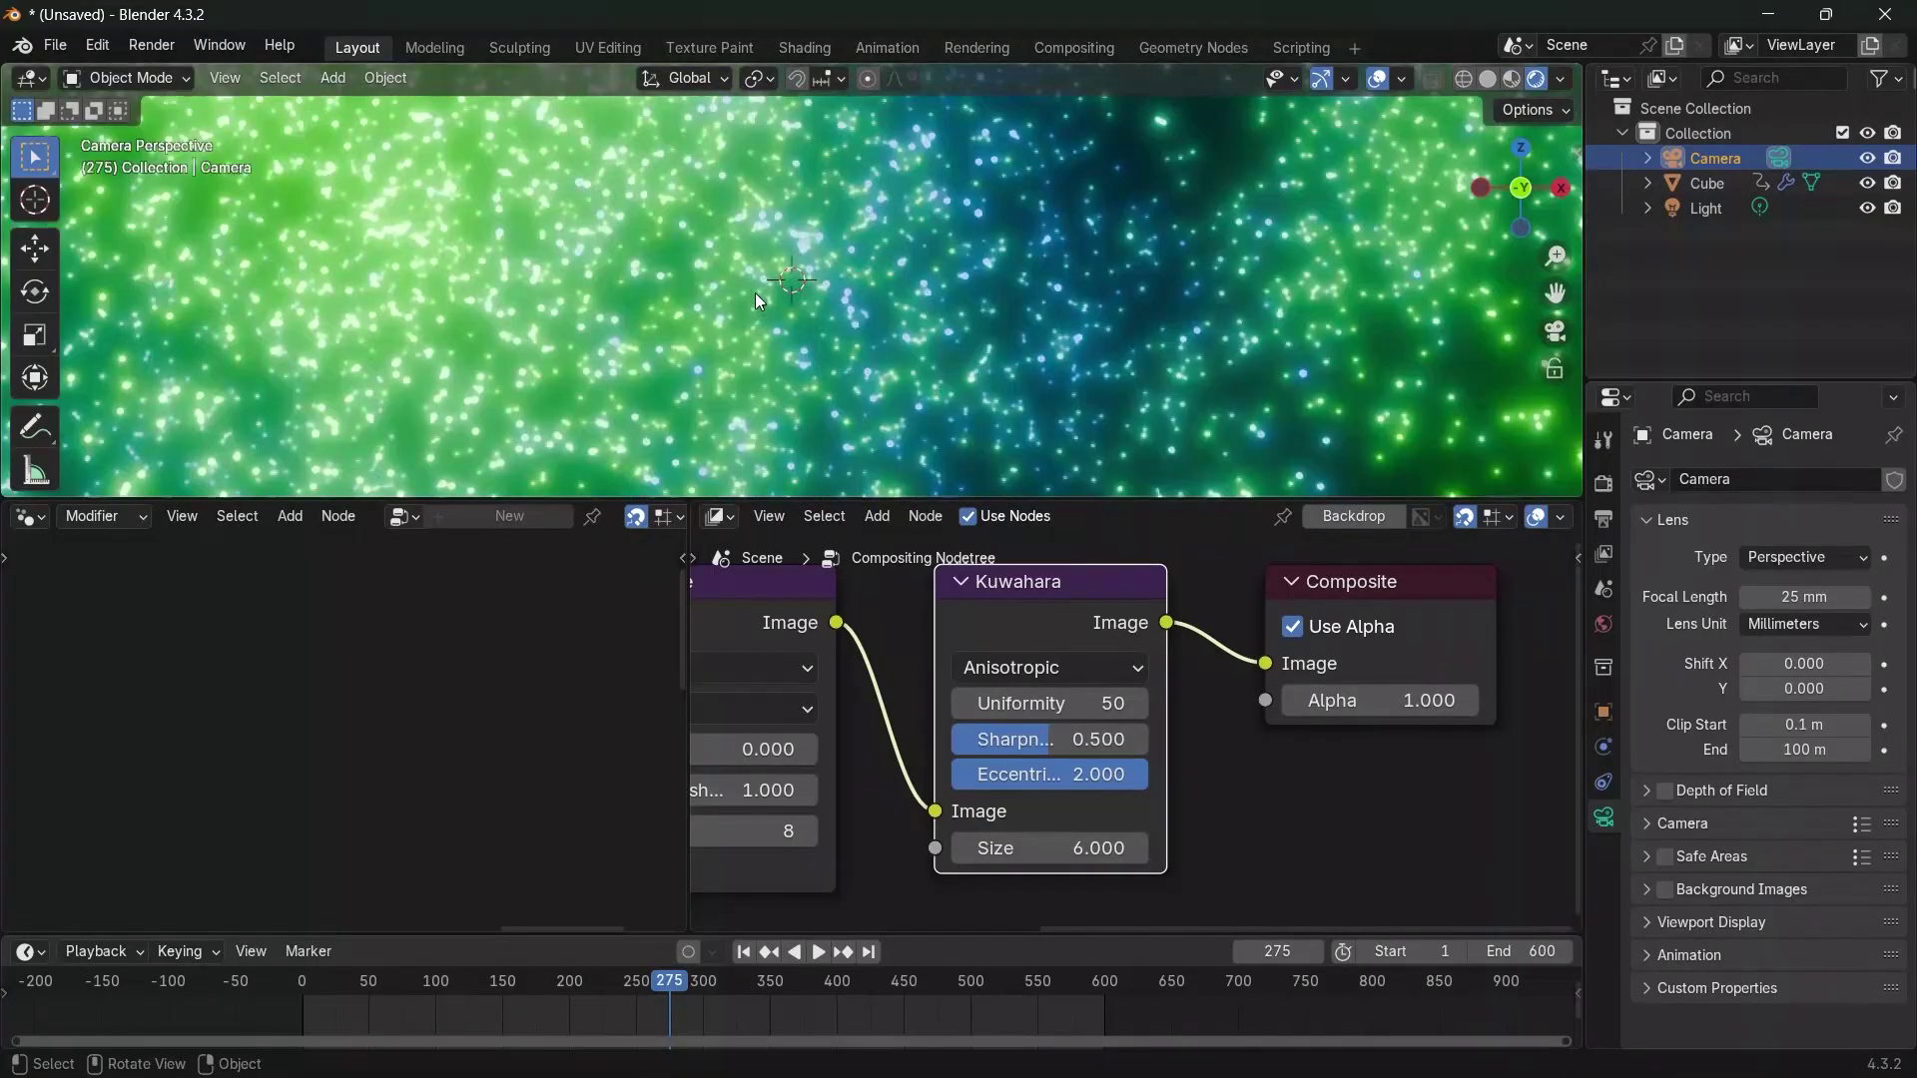
pyautogui.scroll(-8, 755, 292)
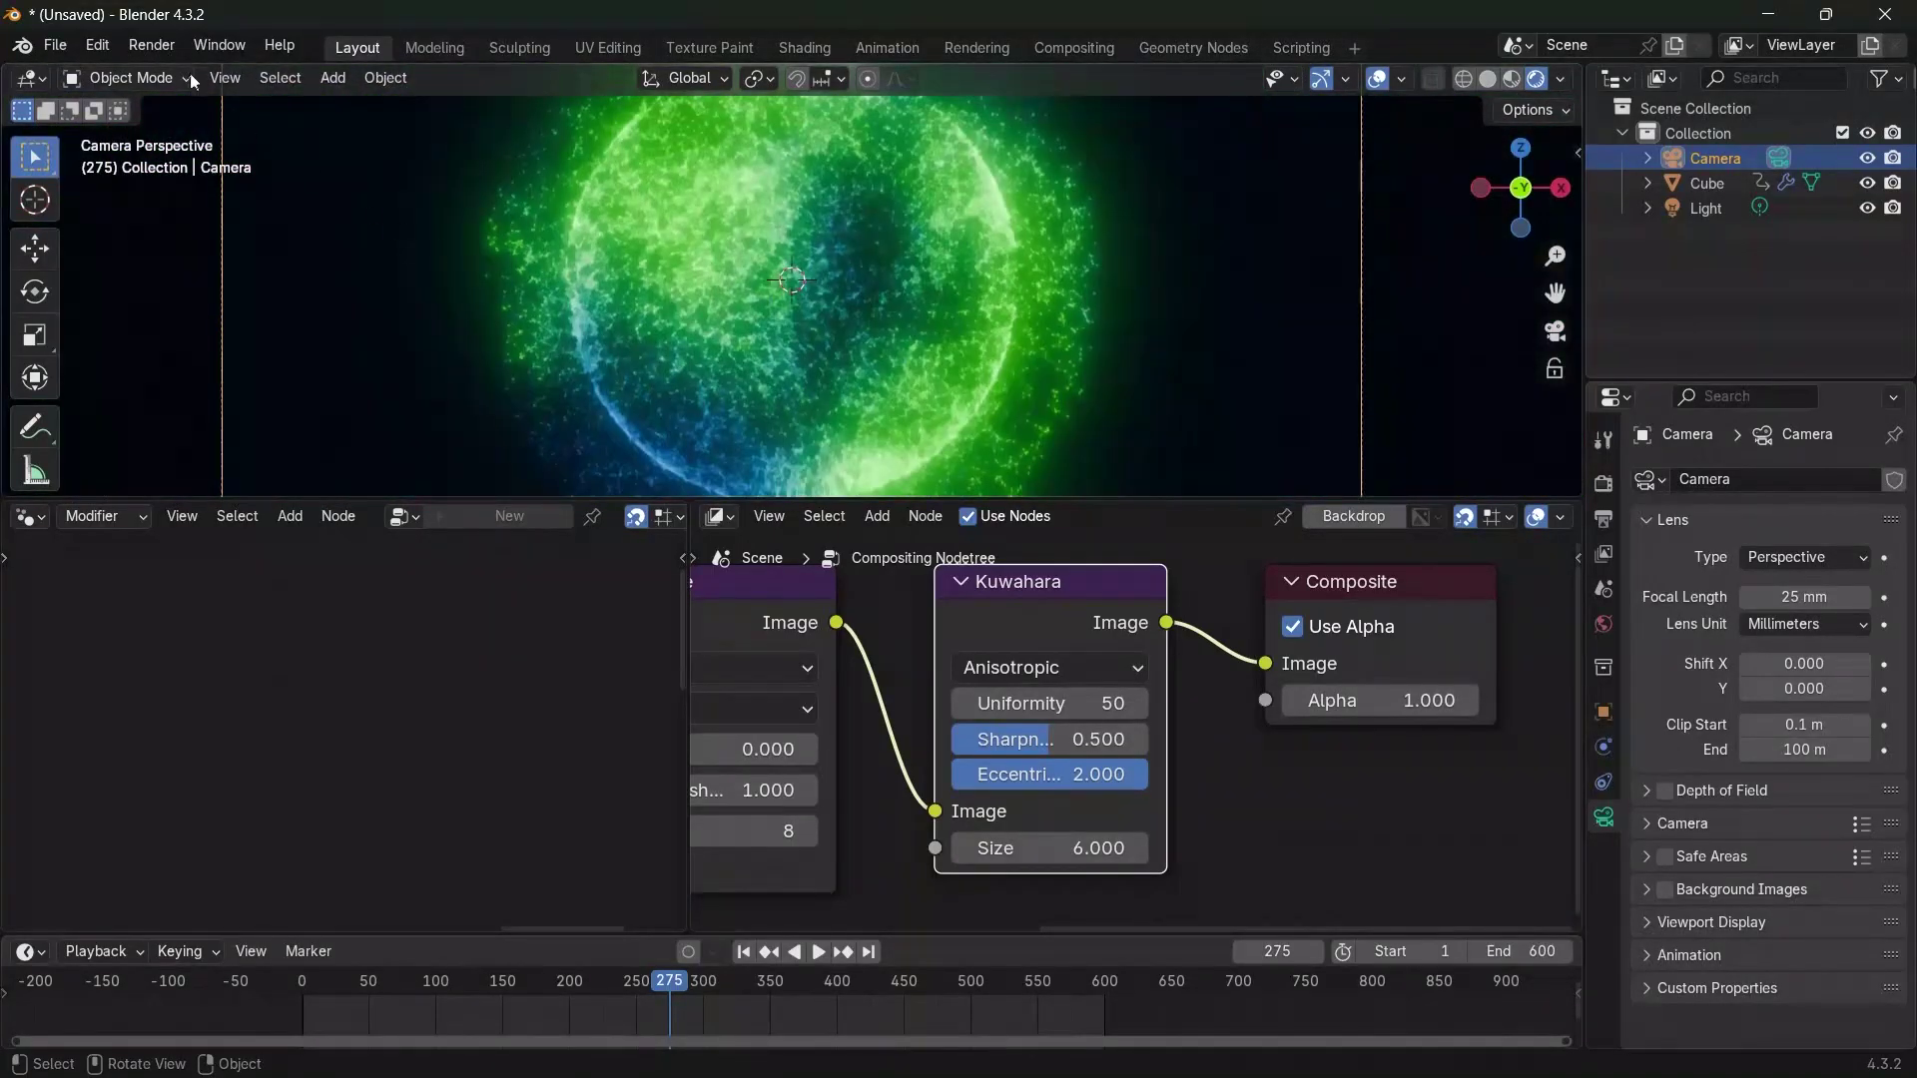
# Render the current frame as a still image, inspect the whole sphere in the result, and close the render window
pyautogui.click(165, 47)
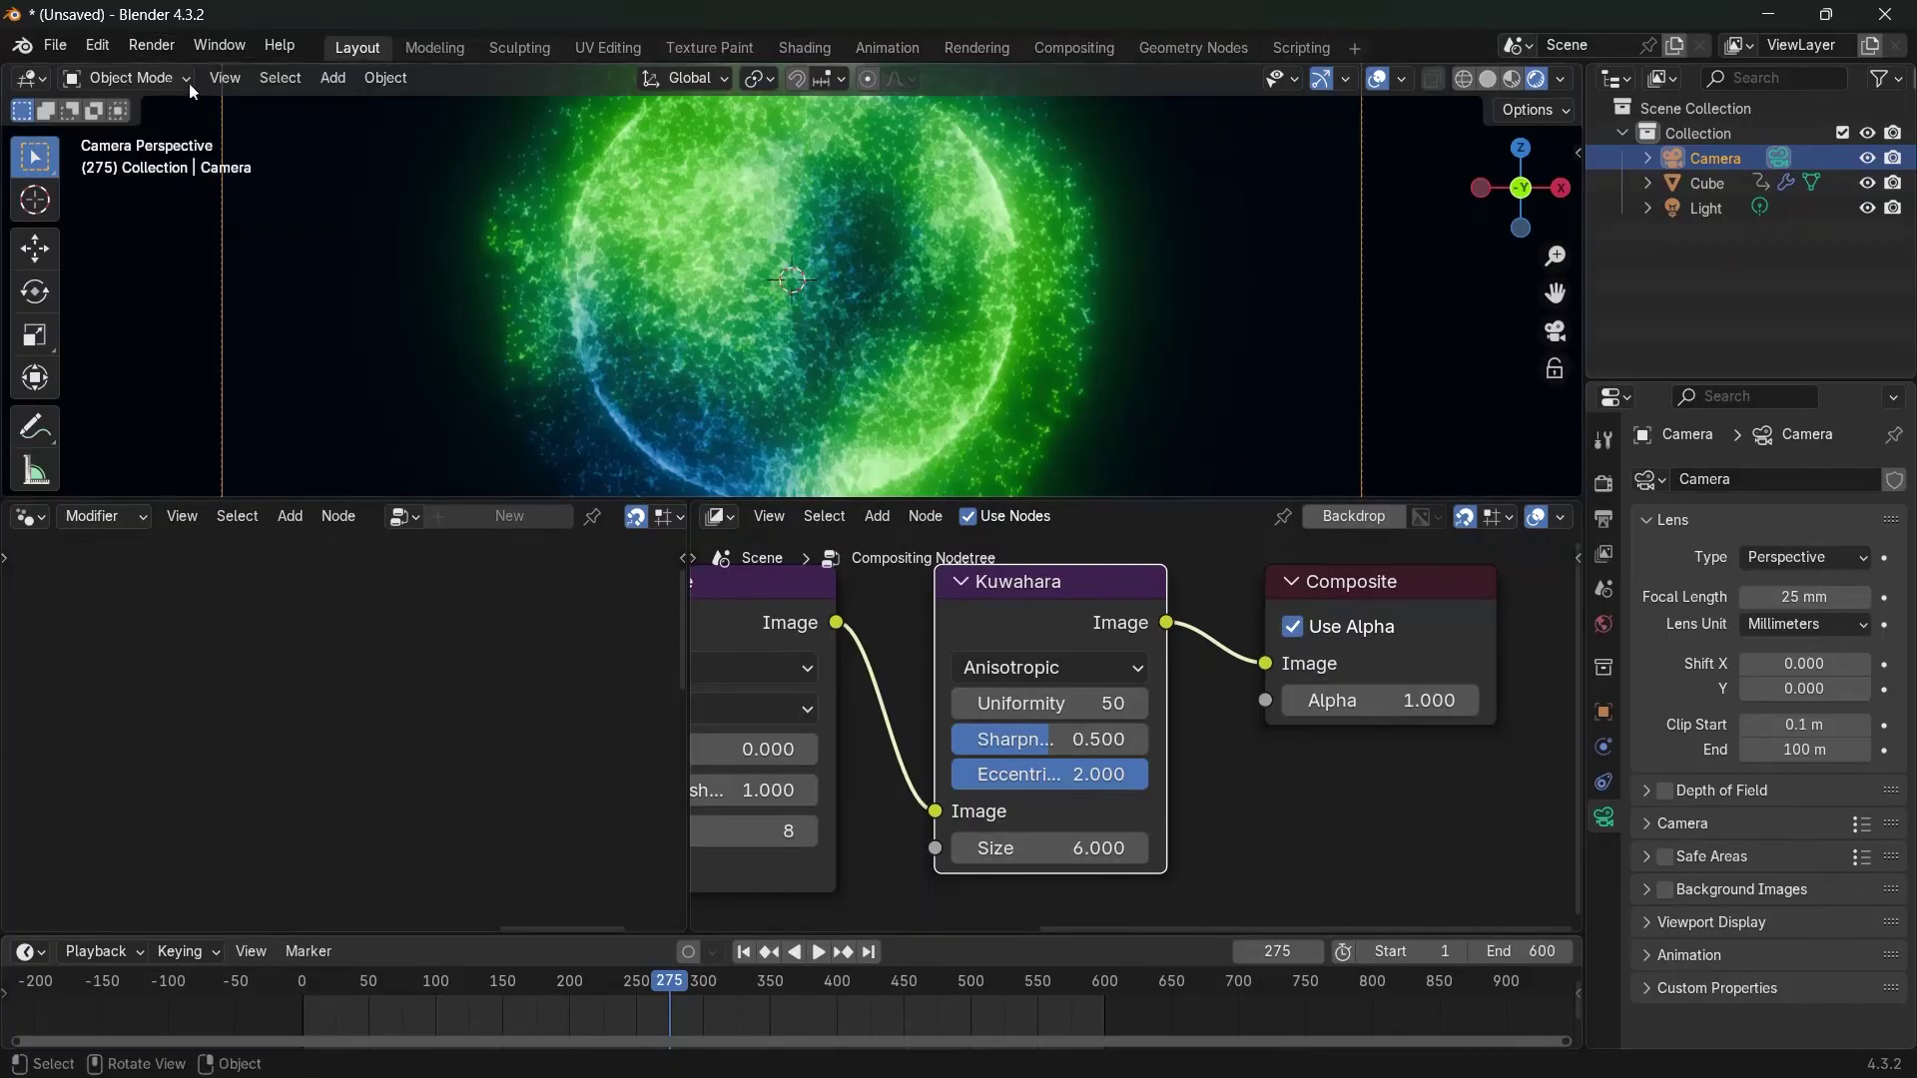
pyautogui.click(140, 49)
pyautogui.click(163, 76)
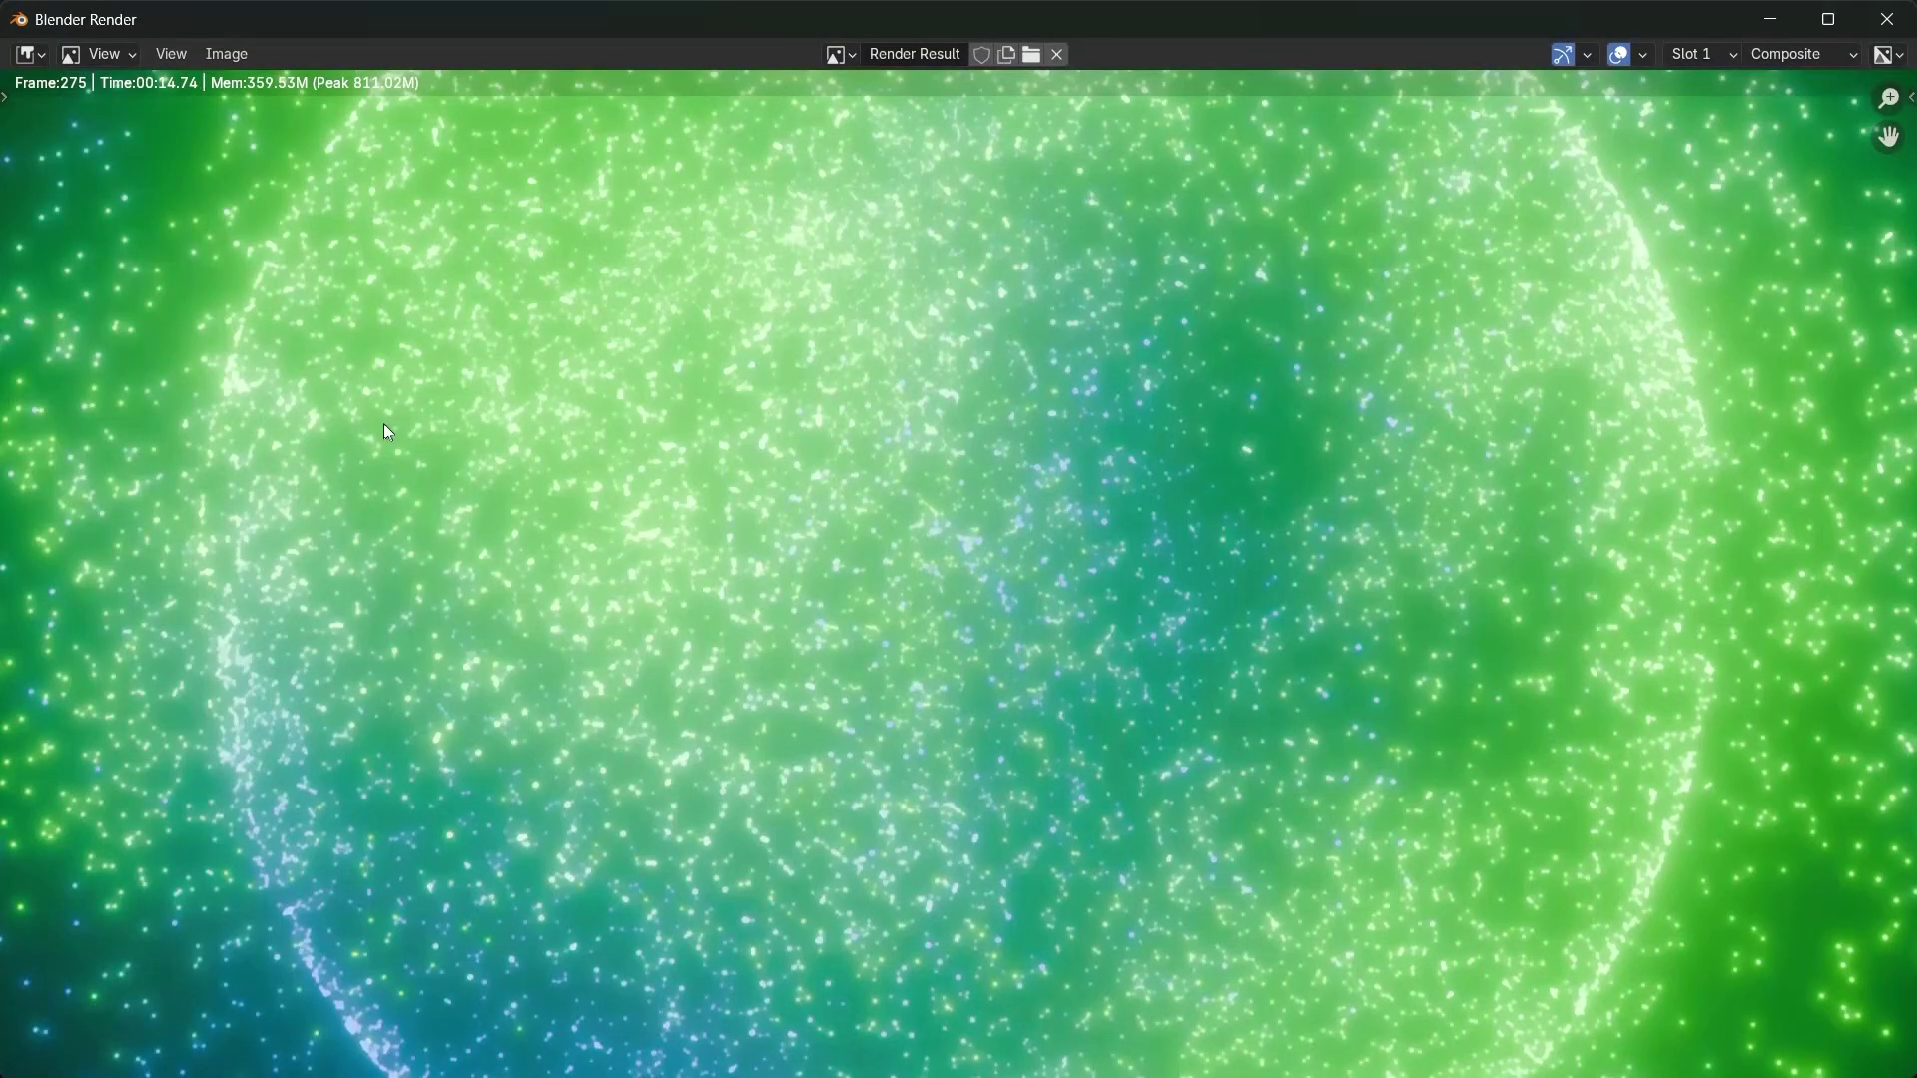
pyautogui.scroll(-3, 389, 427)
pyautogui.scroll(1, 493, 471)
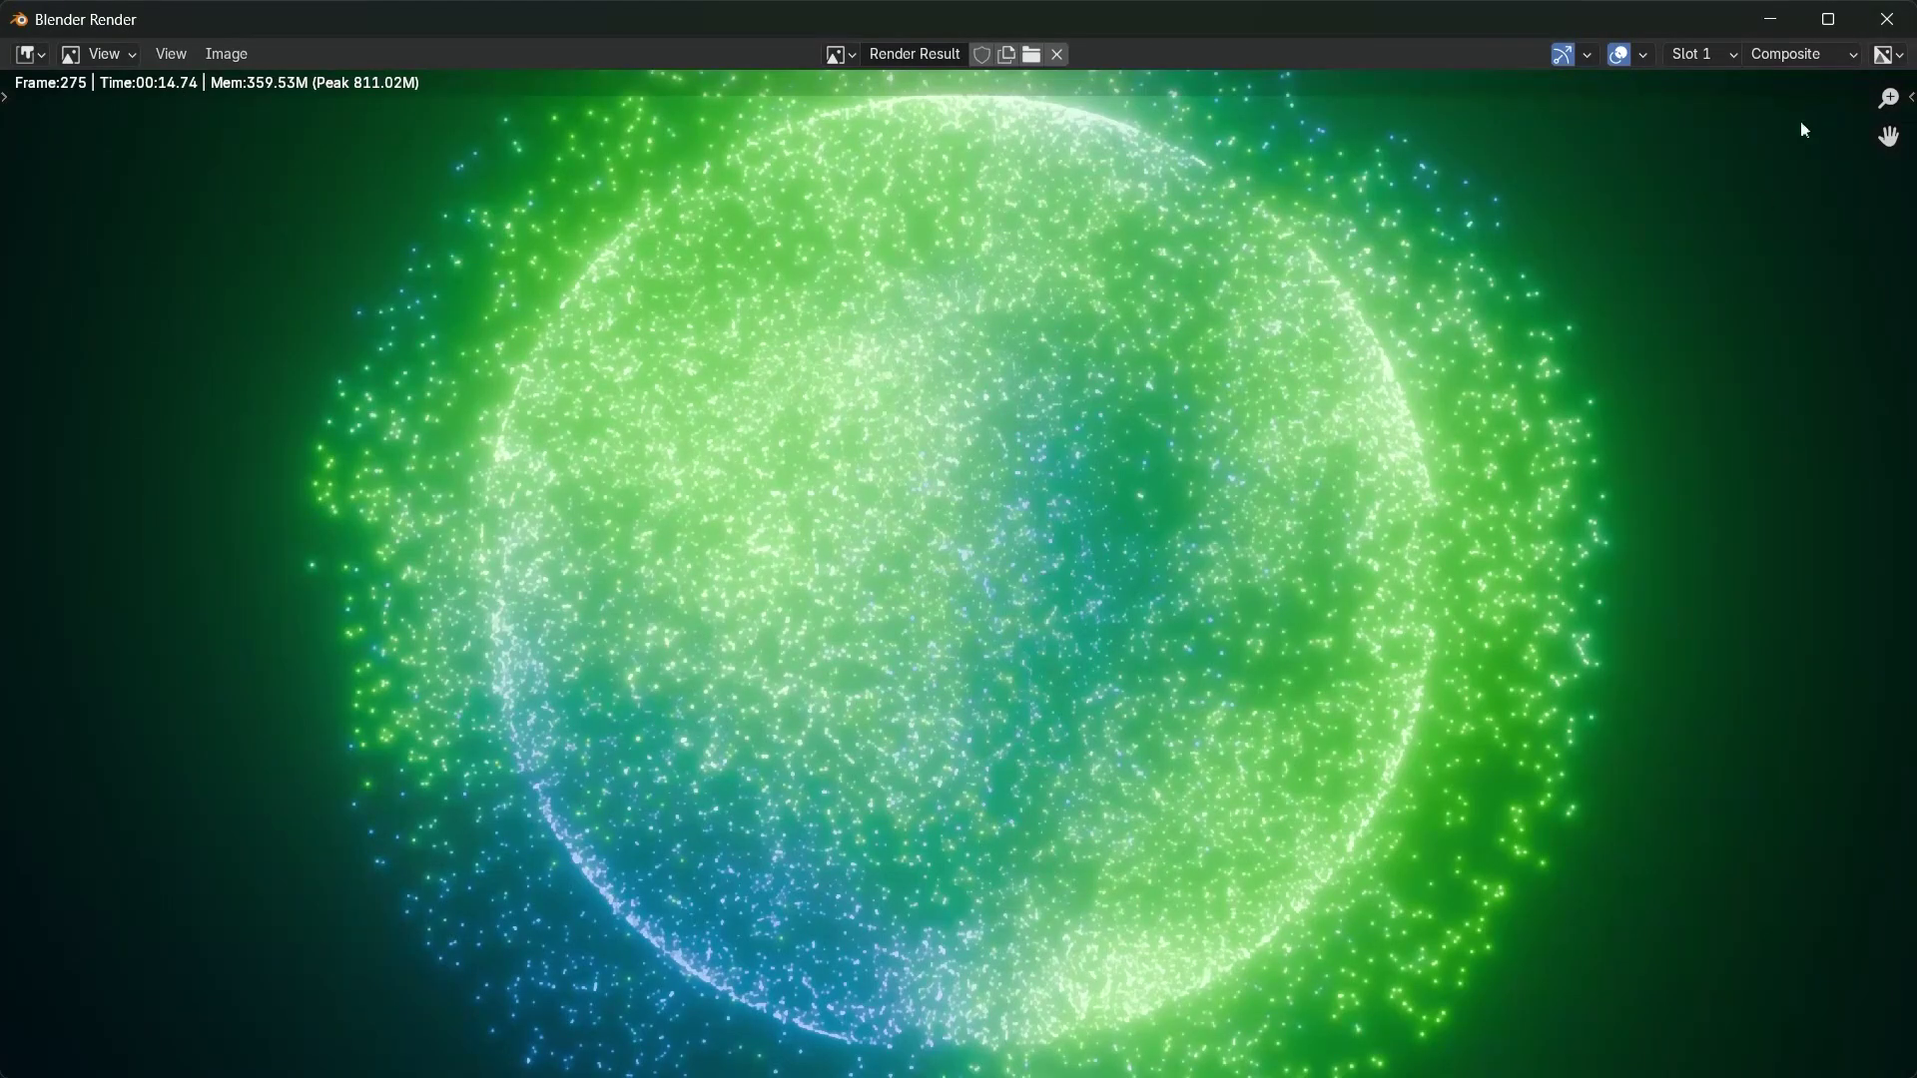
pyautogui.click(1883, 28)
# Set the Kuwahara node's size to 20
pyautogui.click(1033, 849)
pyautogui.write('20')
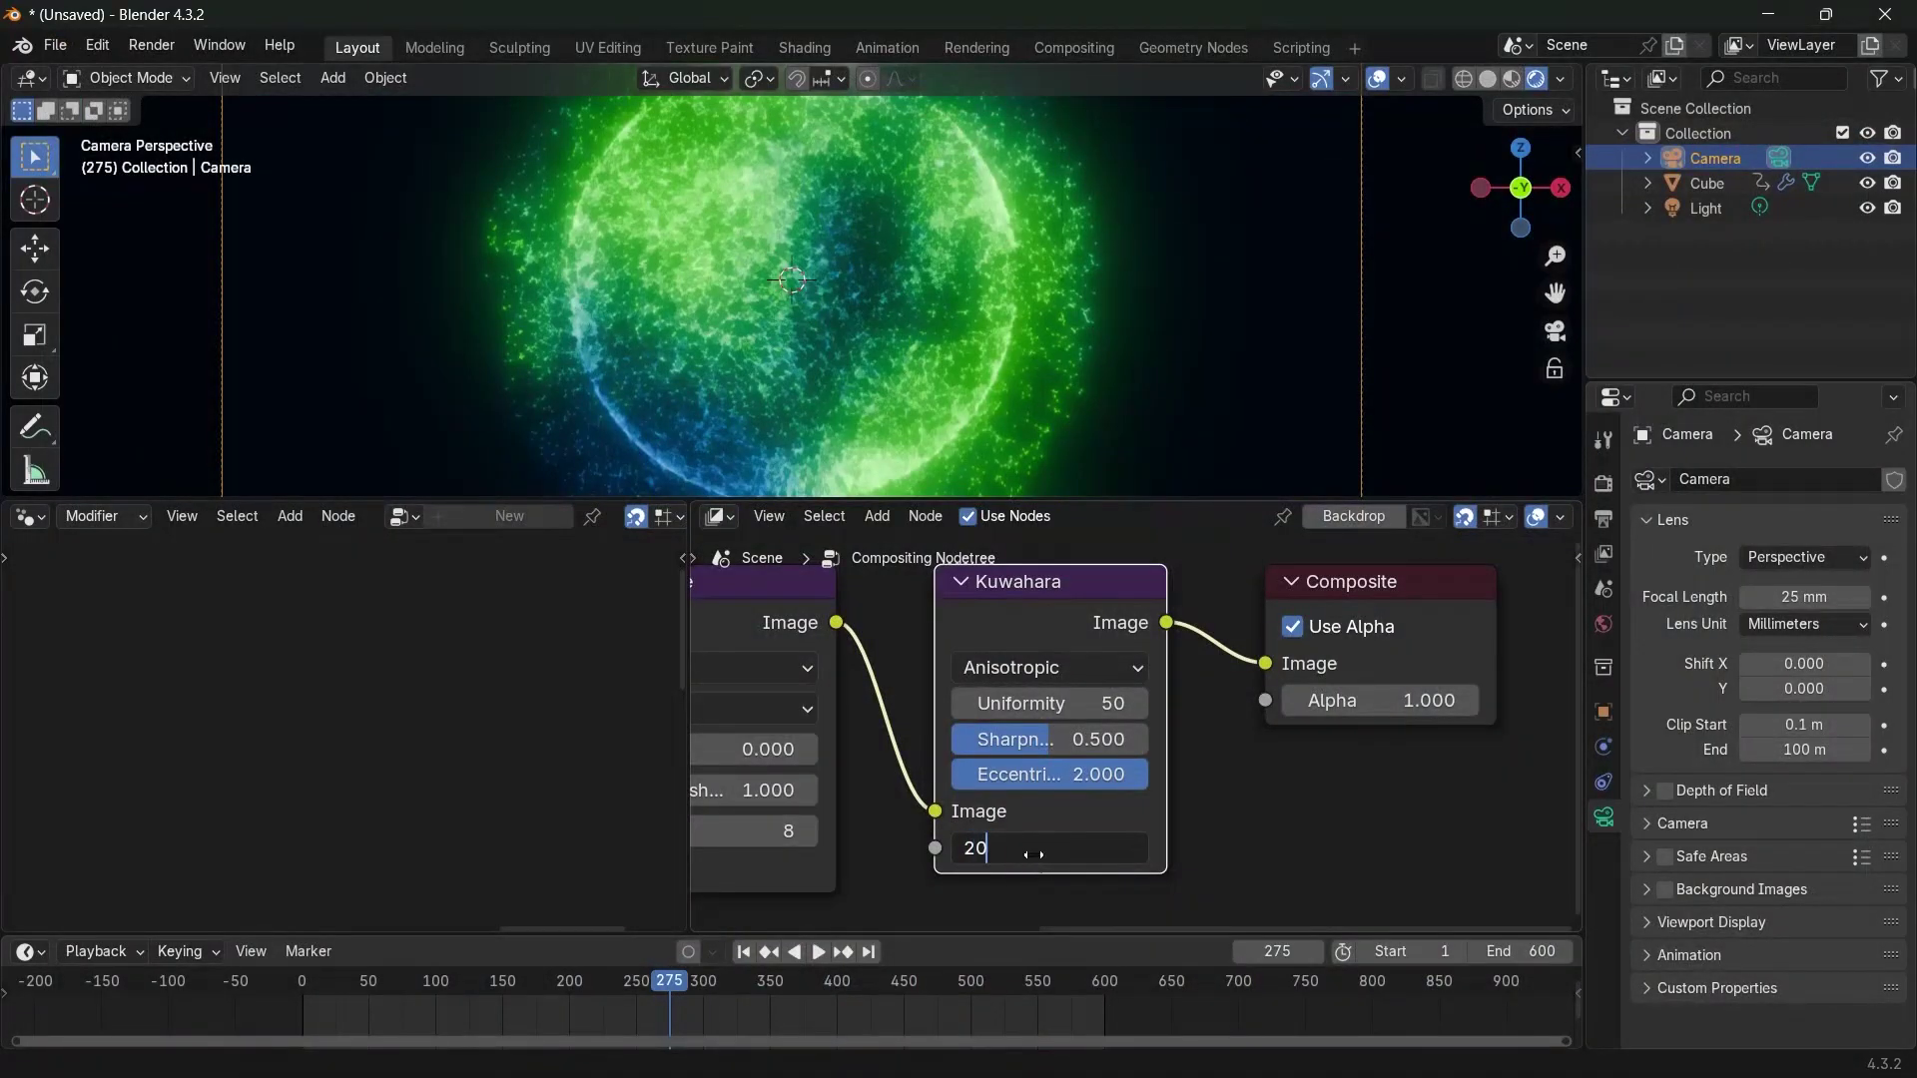
pyautogui.press('Return')
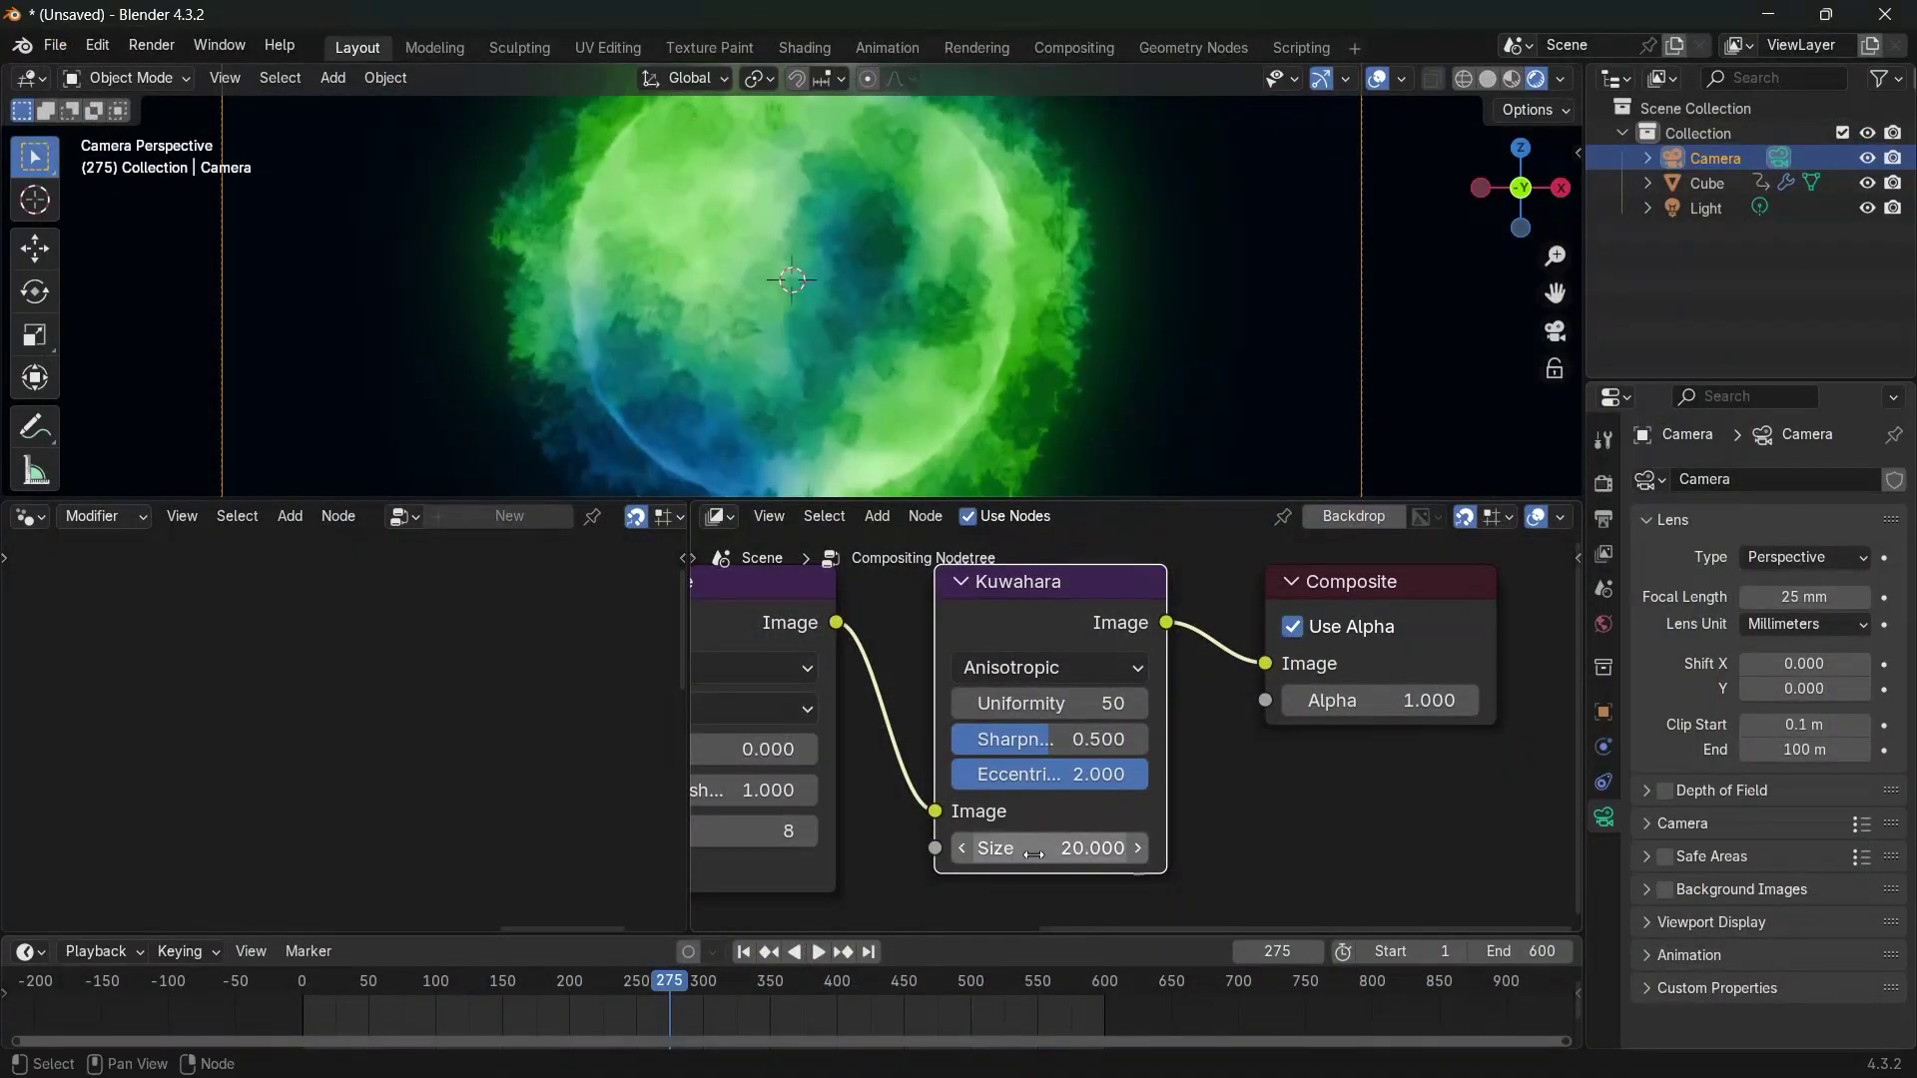
# Render the frame again with the larger Kuwahara size, inspect the result, and close the render window
pyautogui.click(148, 46)
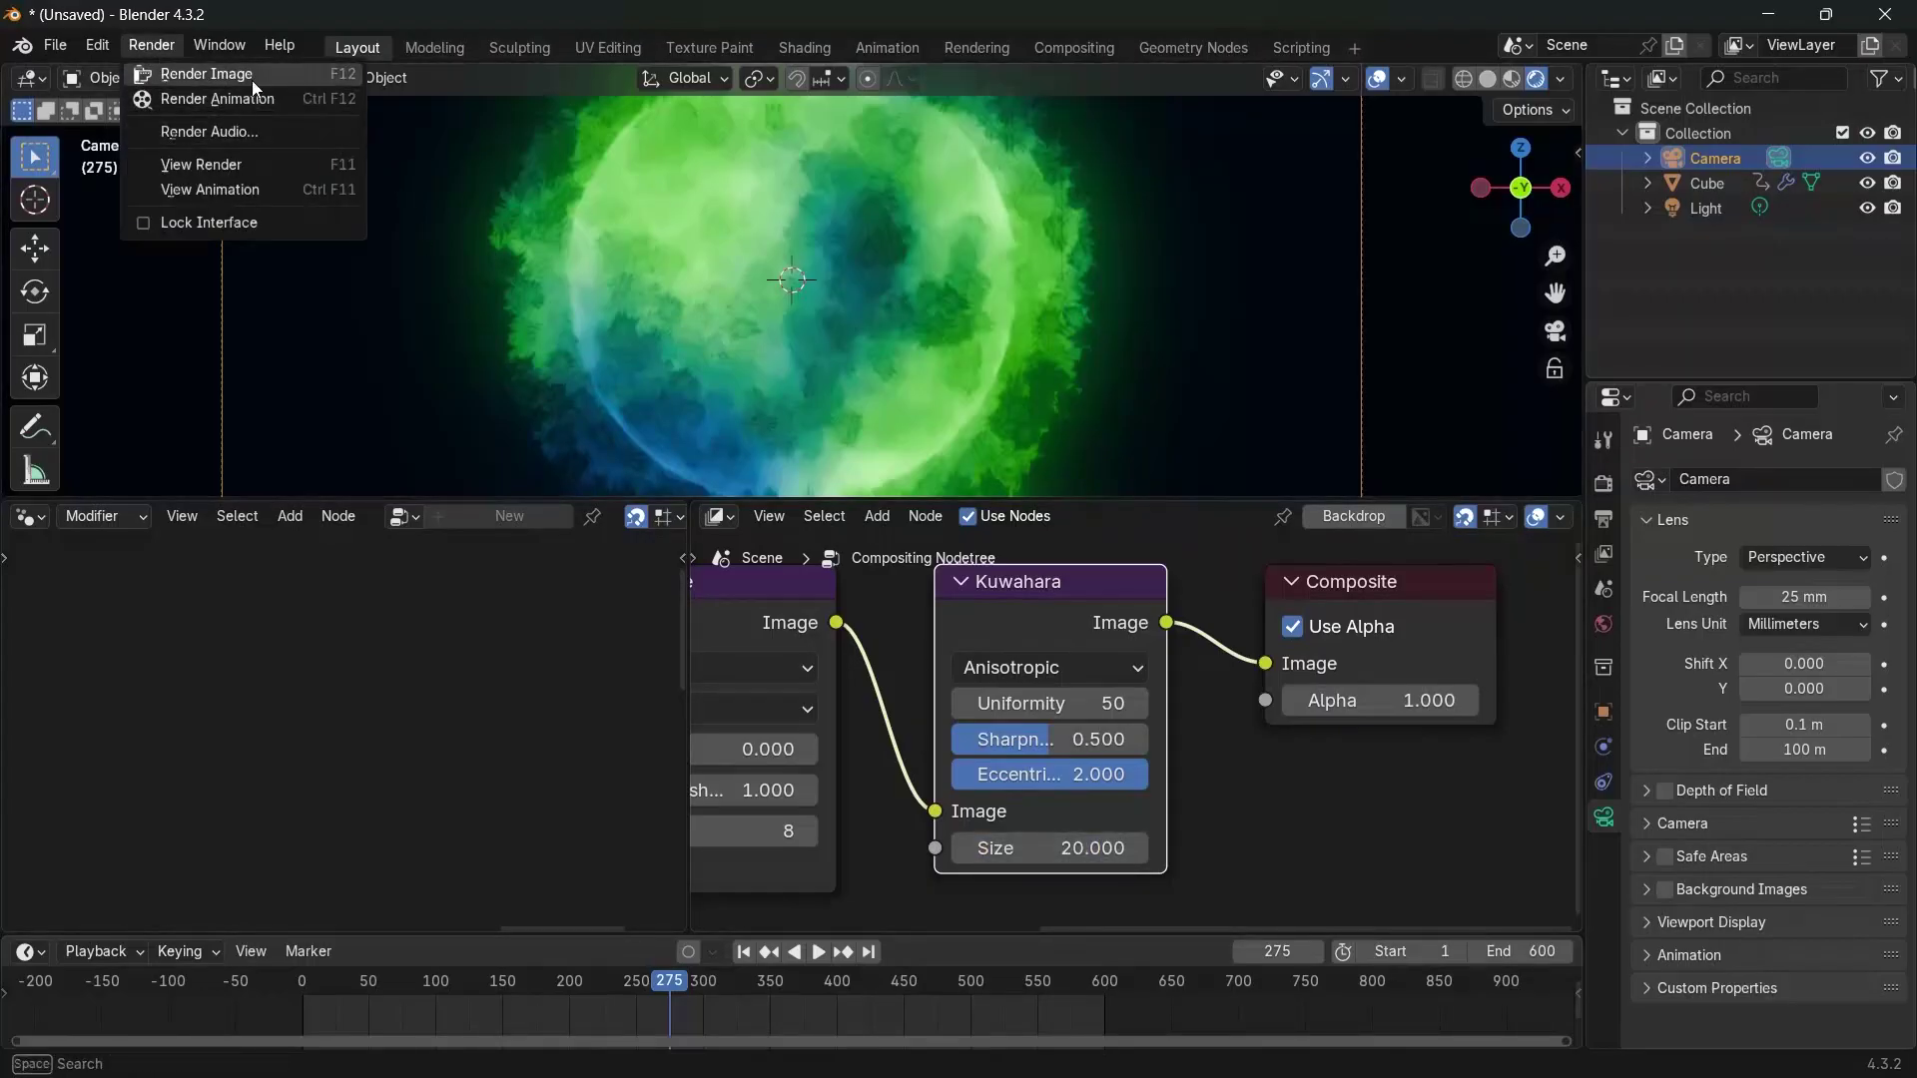
pyautogui.click(251, 80)
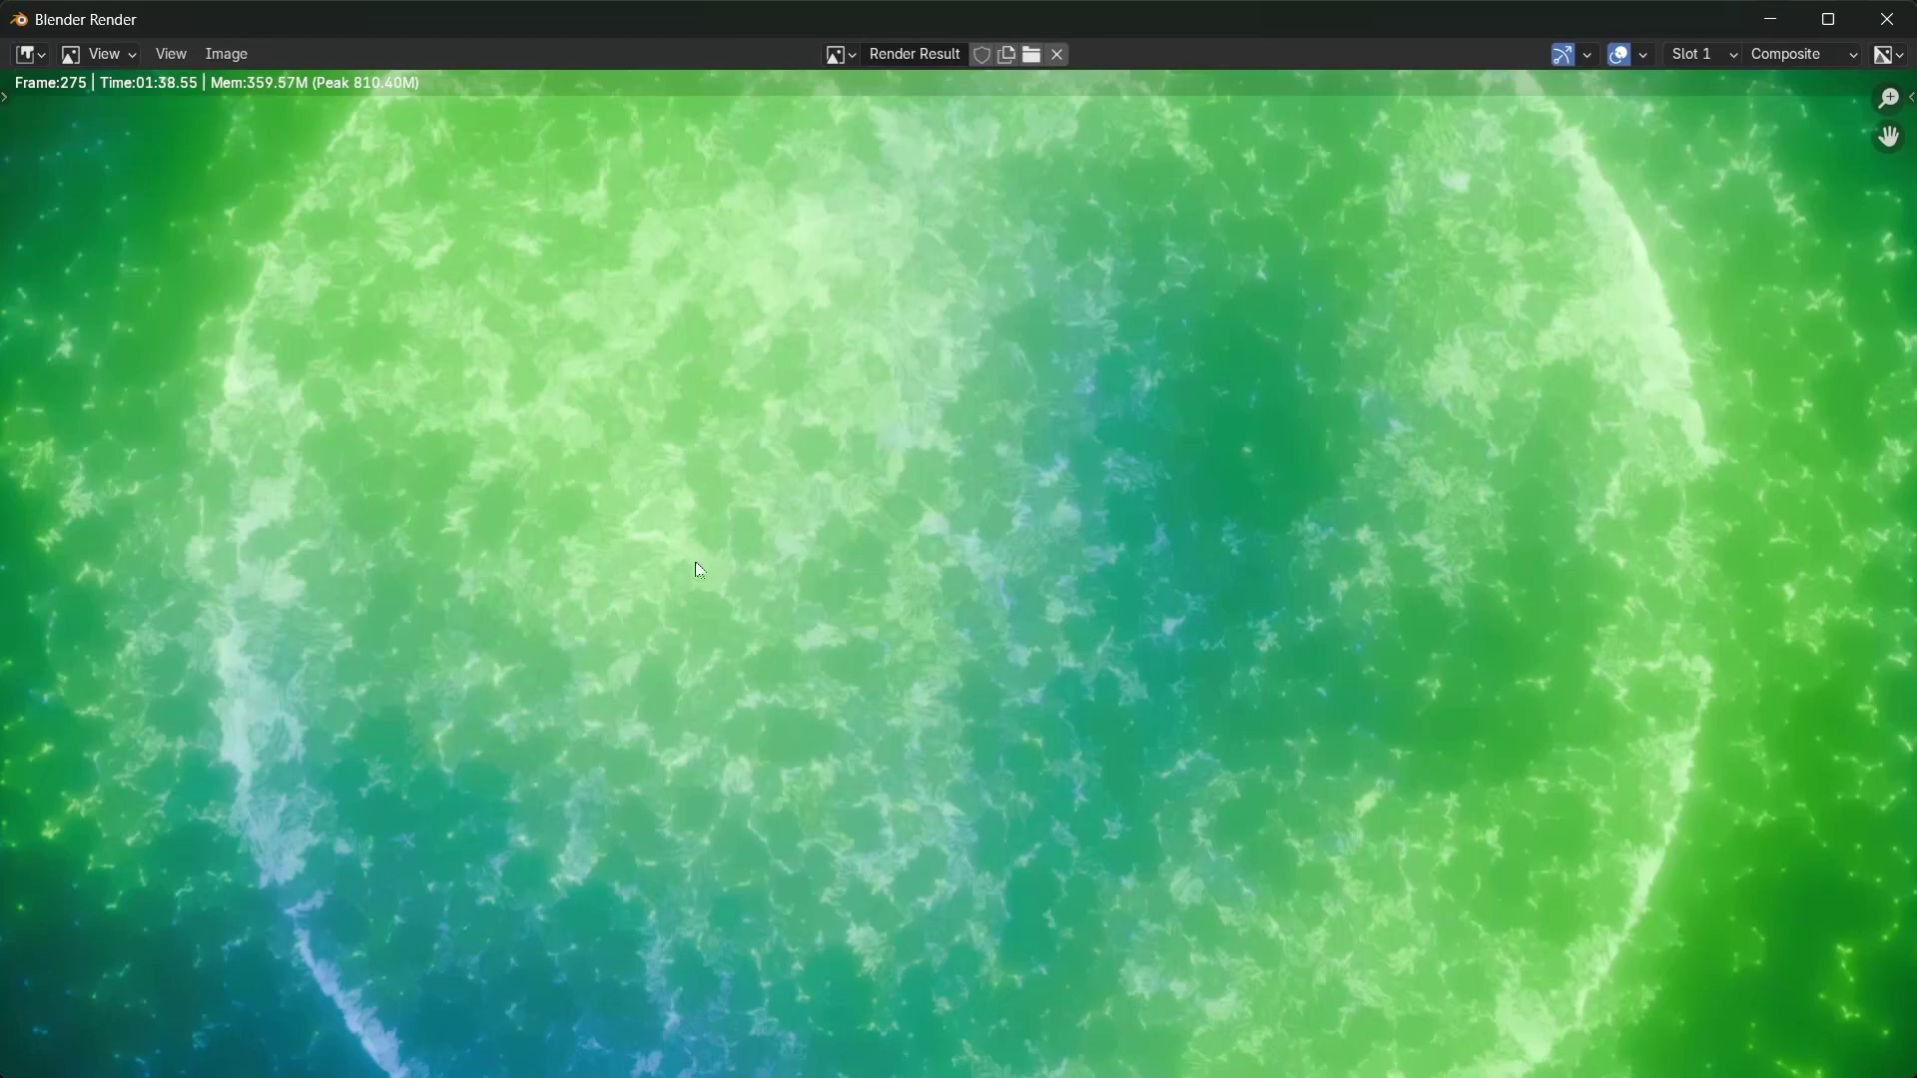
pyautogui.scroll(-3, 1020, 732)
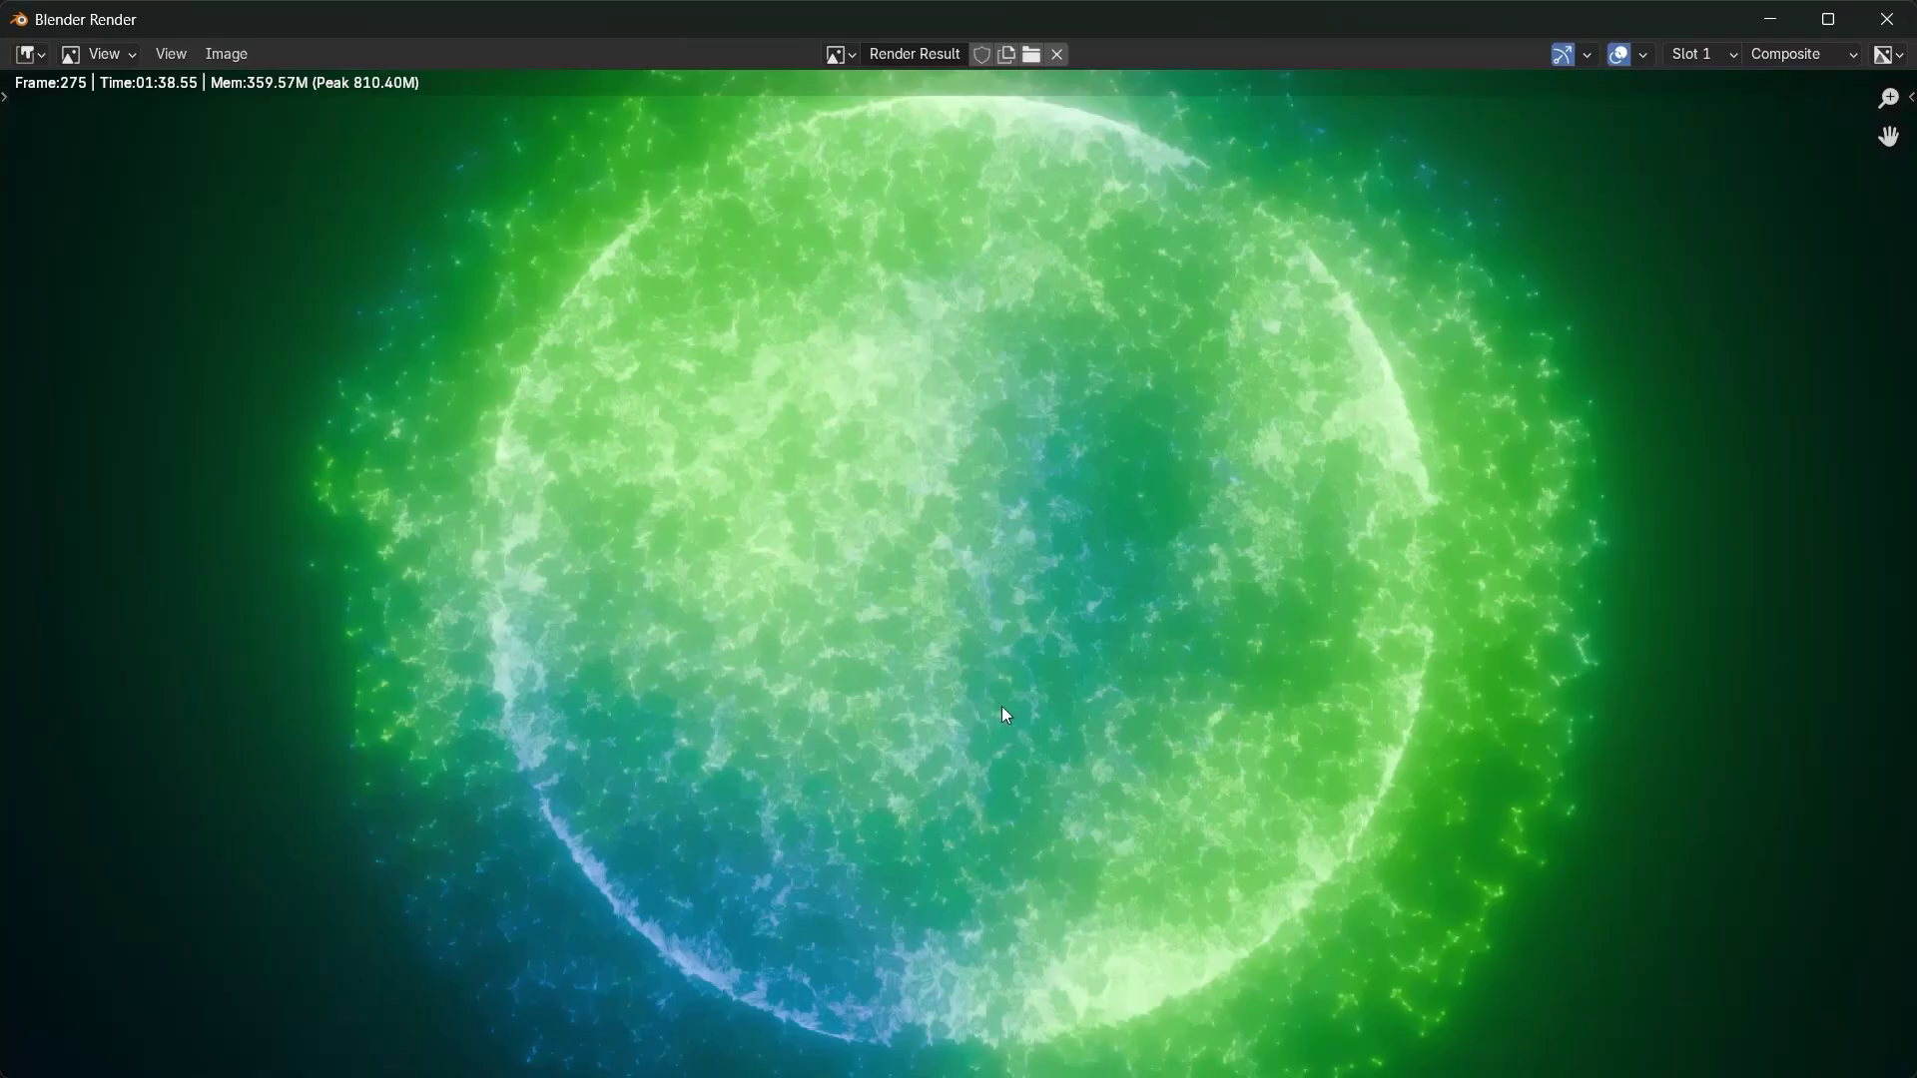
pyautogui.scroll(-1, 1002, 705)
pyautogui.click(1883, 20)
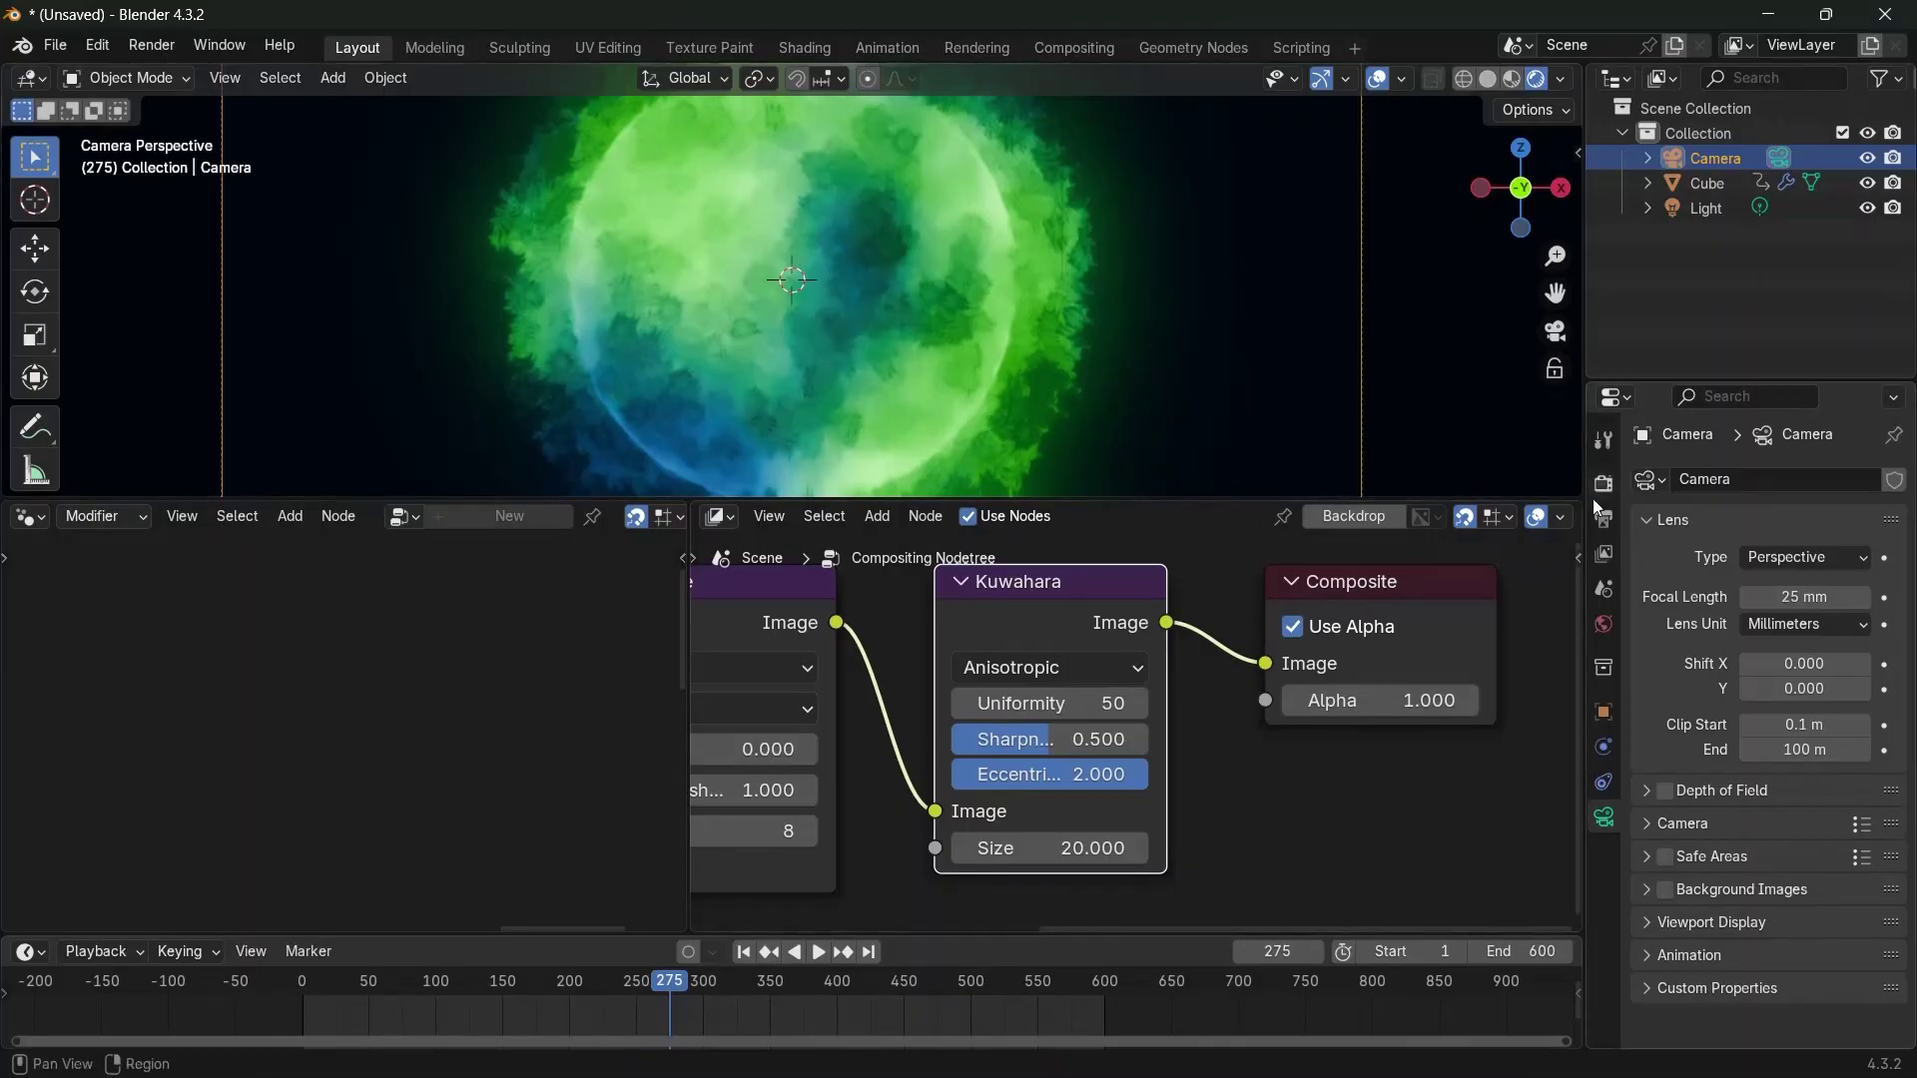
# Start rendering the full animation
pyautogui.click(173, 50)
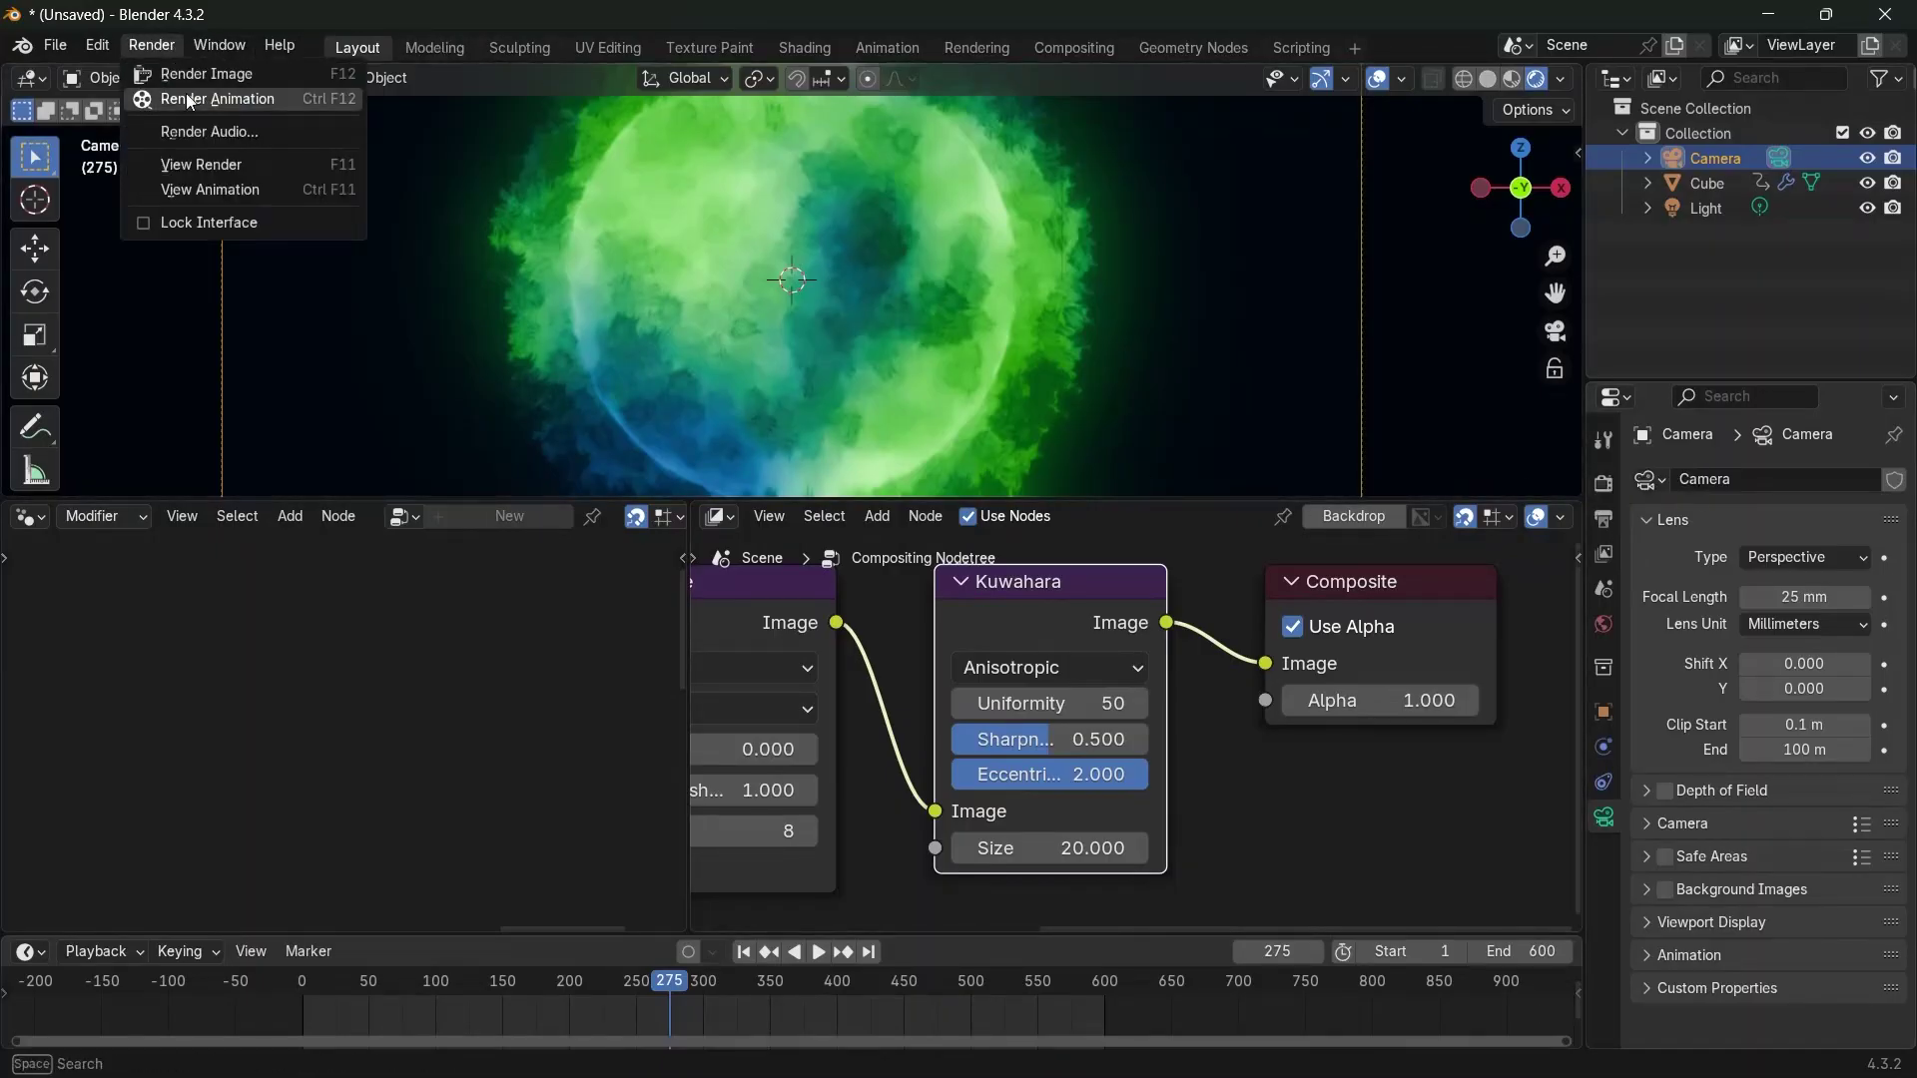